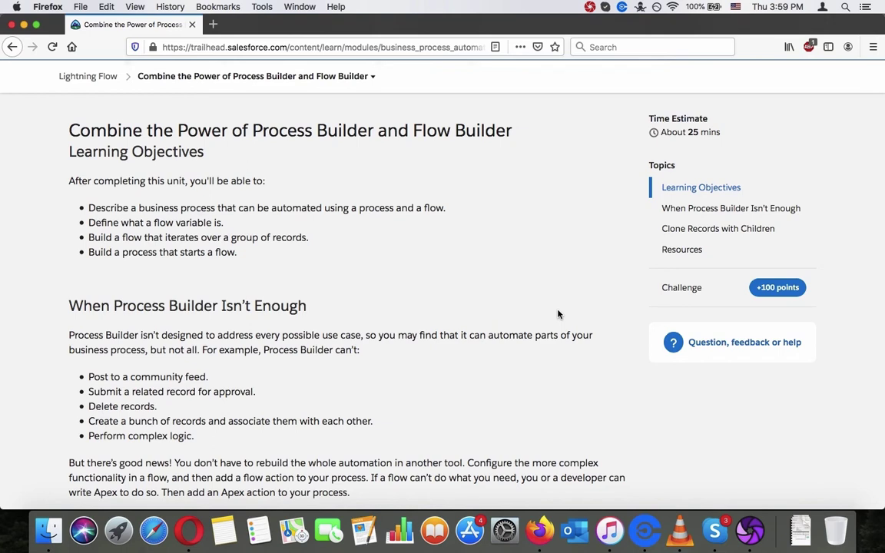
Read the unit from its learning objectives through the Build a Process section and the Closed Won filter condition.
{"action": "scroll", "coordinate": [558, 315], "scroll_direction": "down", "scroll_amount": 4}
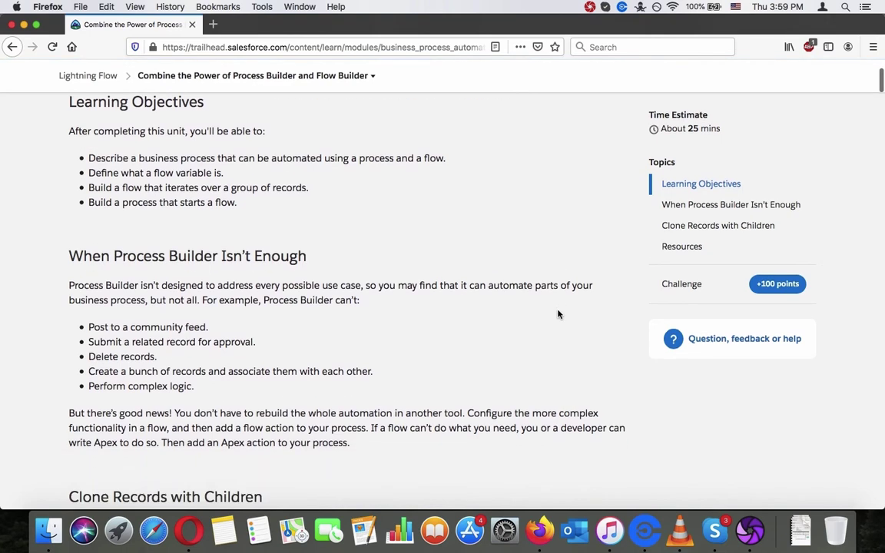
{"action": "scroll", "coordinate": [559, 315], "scroll_direction": "down", "scroll_amount": 2}
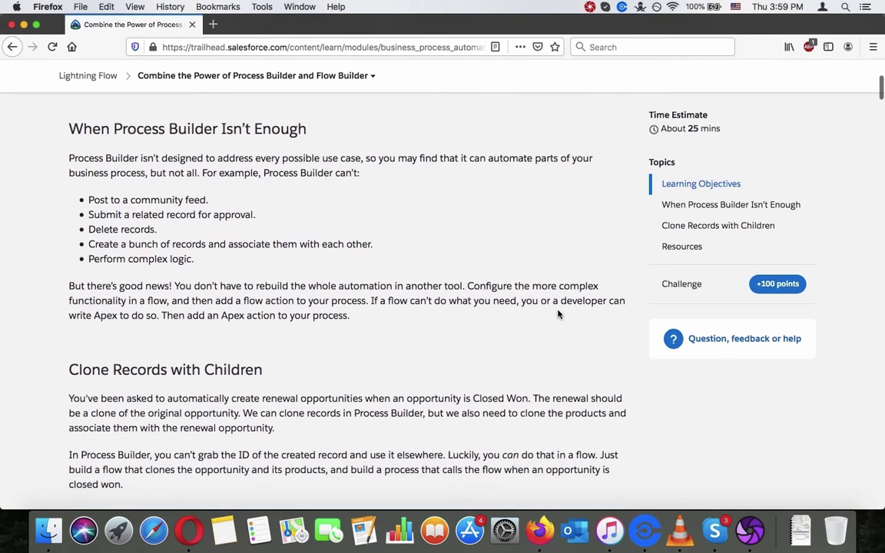
{"action": "scroll", "coordinate": [558, 314], "scroll_direction": "up", "scroll_amount": 1}
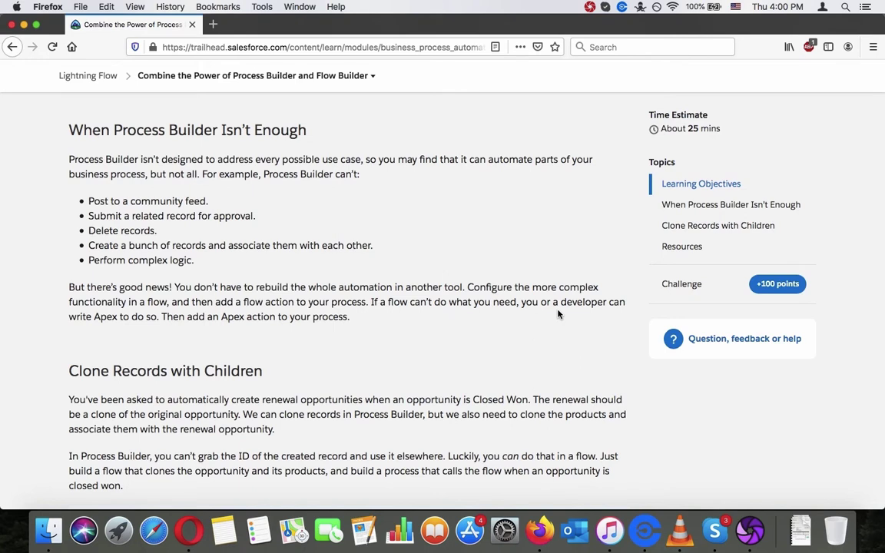
{"action": "scroll", "coordinate": [559, 314], "scroll_direction": "down", "scroll_amount": 6}
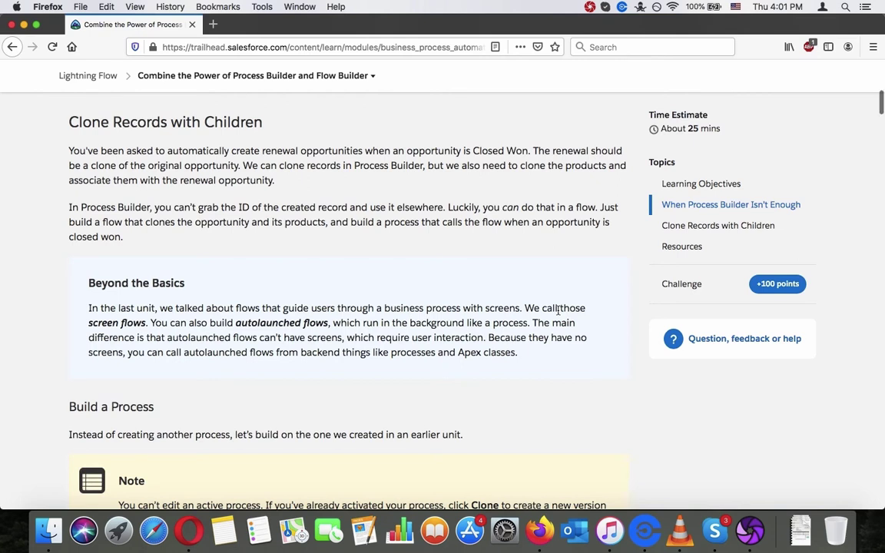
{"action": "scroll", "coordinate": [559, 309], "scroll_direction": "down", "scroll_amount": 3}
{"action": "scroll", "coordinate": [559, 315], "scroll_direction": "down", "scroll_amount": 4}
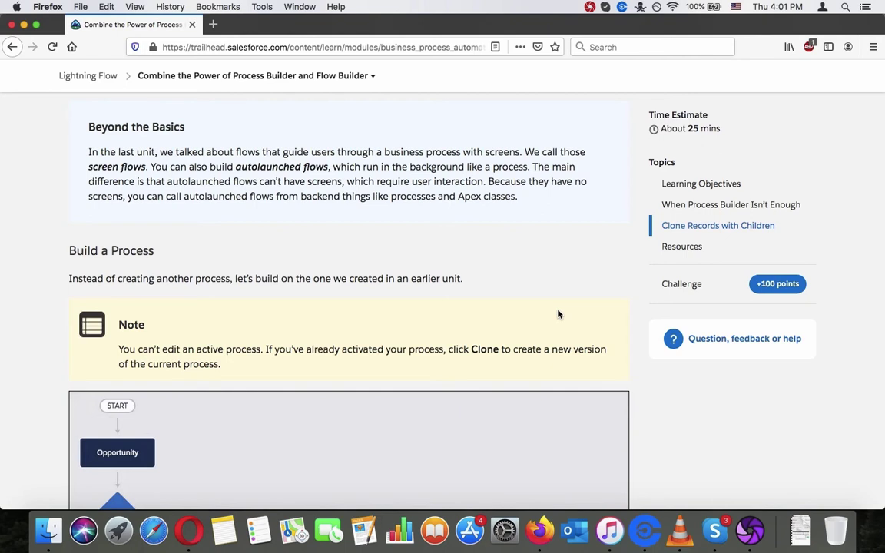
{"action": "scroll", "coordinate": [559, 314], "scroll_direction": "down", "scroll_amount": 3}
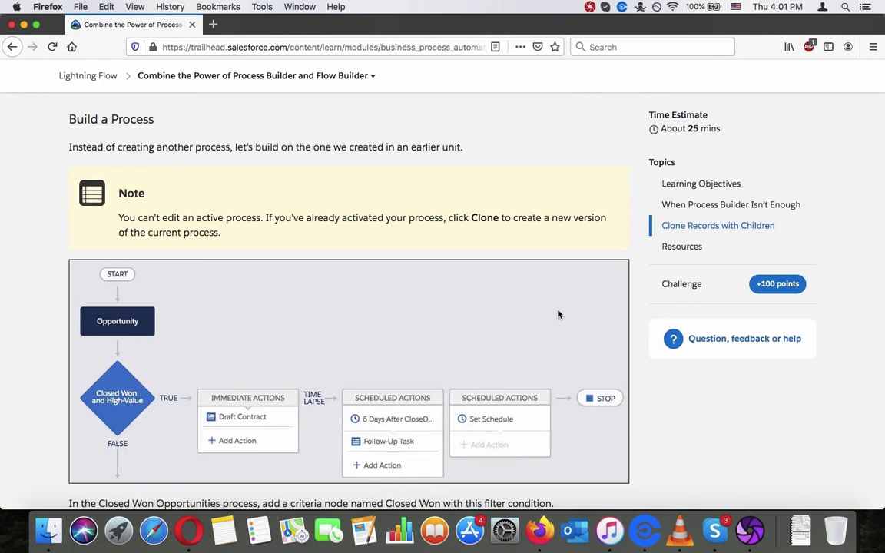
{"action": "scroll", "coordinate": [559, 314], "scroll_direction": "down", "scroll_amount": 1}
{"action": "scroll", "coordinate": [559, 315], "scroll_direction": "down", "scroll_amount": 4}
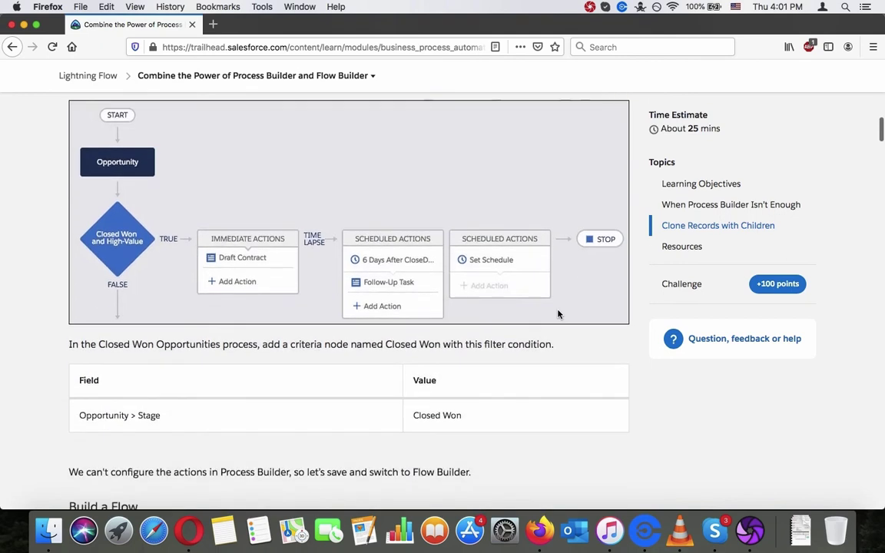
{"action": "scroll", "coordinate": [558, 314], "scroll_direction": "down", "scroll_amount": 1}
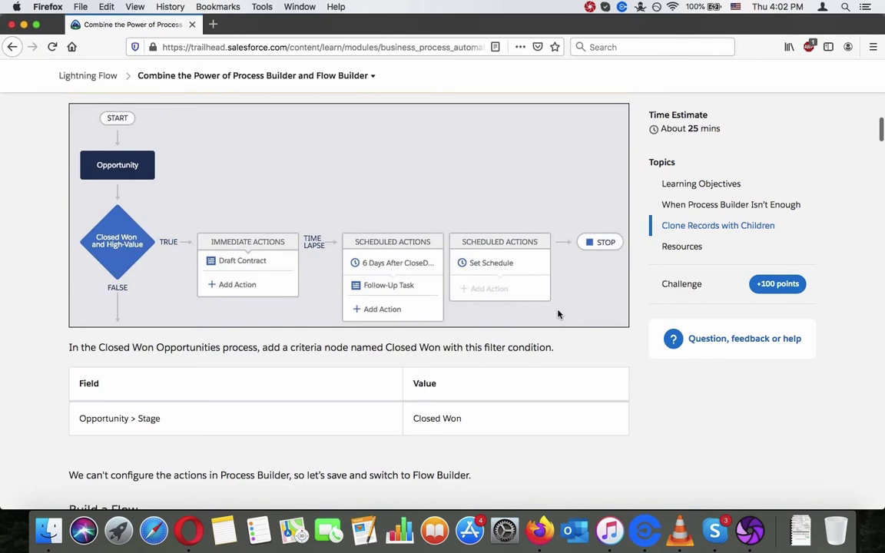
{"action": "scroll", "coordinate": [559, 314], "scroll_direction": "down", "scroll_amount": 4}
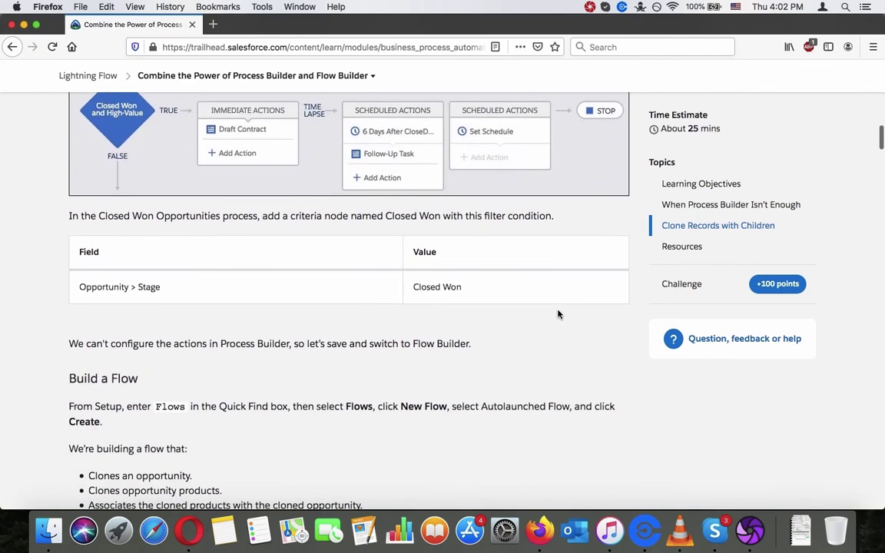
{"action": "scroll", "coordinate": [559, 314], "scroll_direction": "up", "scroll_amount": 4}
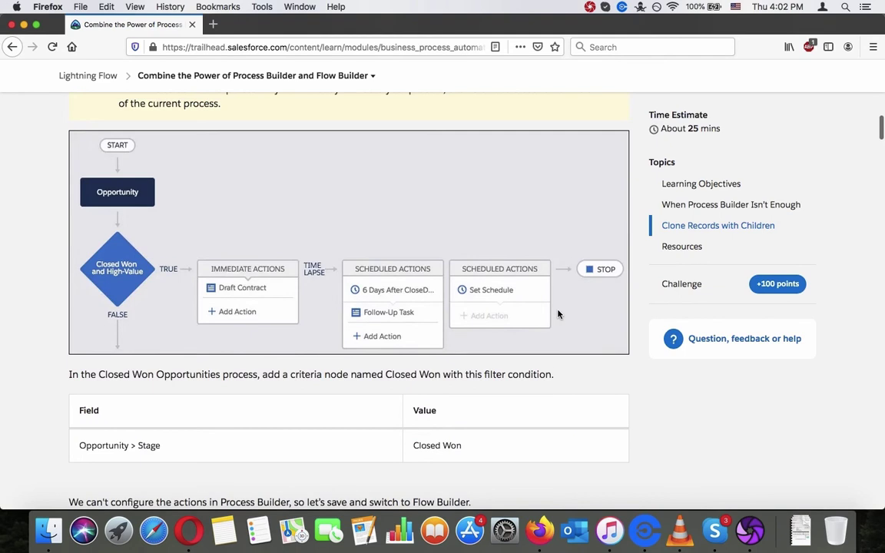
Skim the rest of the unit down to the challenge questions and return to the Build a Process section.
{"action": "scroll", "coordinate": [558, 315], "scroll_direction": "down", "scroll_amount": 8}
{"action": "scroll", "coordinate": [559, 314], "scroll_direction": "down", "scroll_amount": 5}
{"action": "scroll", "coordinate": [558, 314], "scroll_direction": "up", "scroll_amount": 1}
{"action": "scroll", "coordinate": [559, 314], "scroll_direction": "down", "scroll_amount": 8}
{"action": "scroll", "coordinate": [559, 314], "scroll_direction": "down", "scroll_amount": 20}
{"action": "scroll", "coordinate": [559, 315], "scroll_direction": "down", "scroll_amount": 20}
{"action": "scroll", "coordinate": [559, 315], "scroll_direction": "down", "scroll_amount": 20}
{"action": "scroll", "coordinate": [559, 314], "scroll_direction": "down", "scroll_amount": 10}
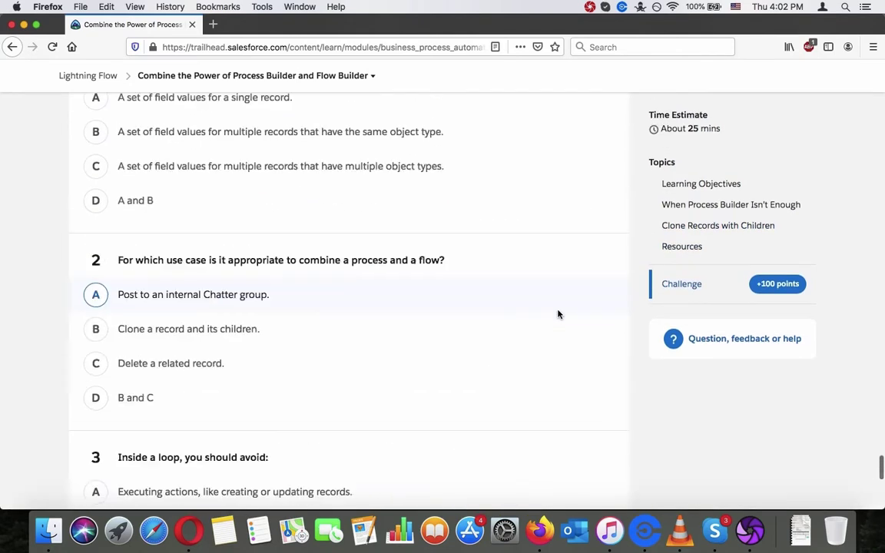
{"action": "scroll", "coordinate": [559, 314], "scroll_direction": "up", "scroll_amount": 15}
{"action": "scroll", "coordinate": [559, 314], "scroll_direction": "up", "scroll_amount": 20}
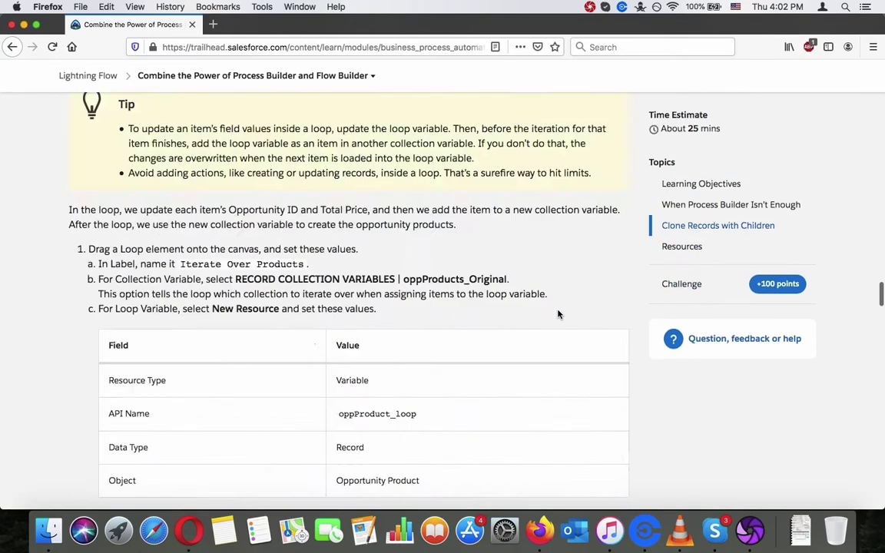
{"action": "scroll", "coordinate": [559, 314], "scroll_direction": "up", "scroll_amount": 20}
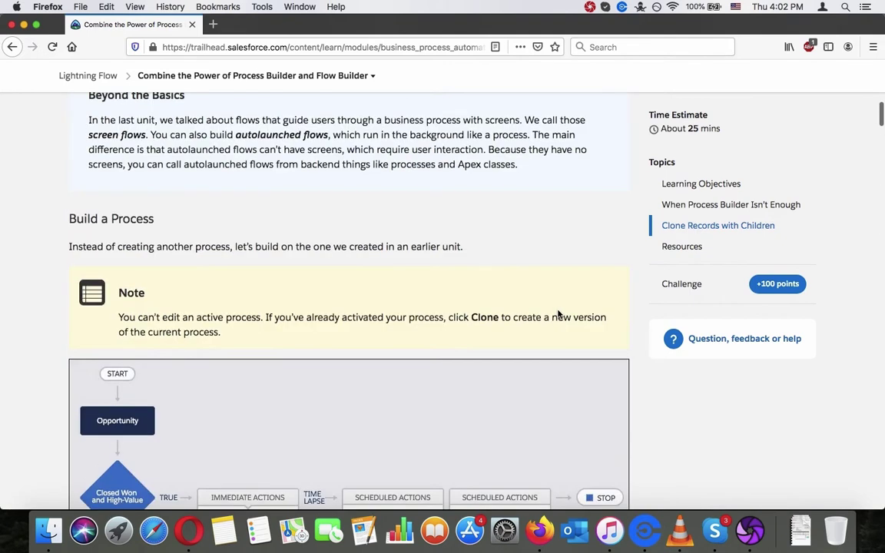
Launch the Salesforce playground org in a new tab from the challenge of the unit Customize How Records Get Approved with Approvals.
{"action": "left_click", "coordinate": [12, 46]}
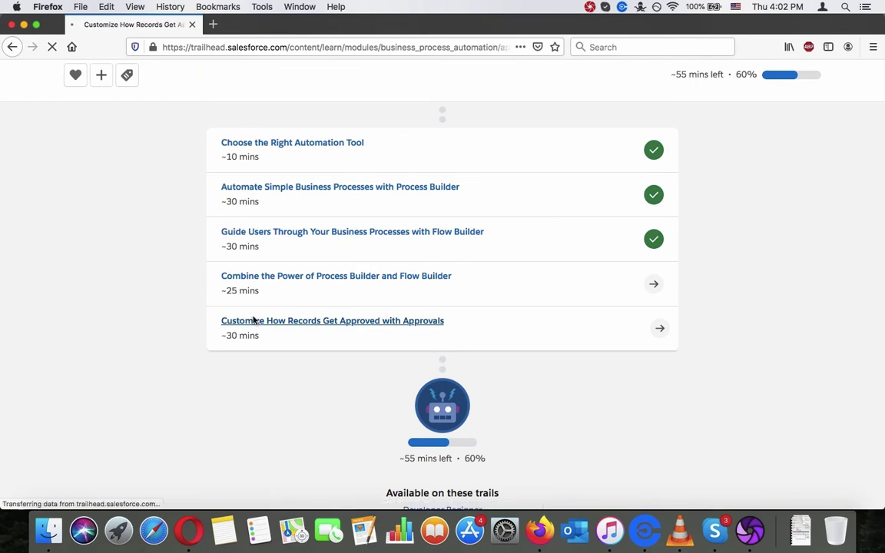
{"action": "scroll", "coordinate": [253, 320], "scroll_direction": "down", "scroll_amount": 10}
{"action": "scroll", "coordinate": [253, 320], "scroll_direction": "down", "scroll_amount": 20}
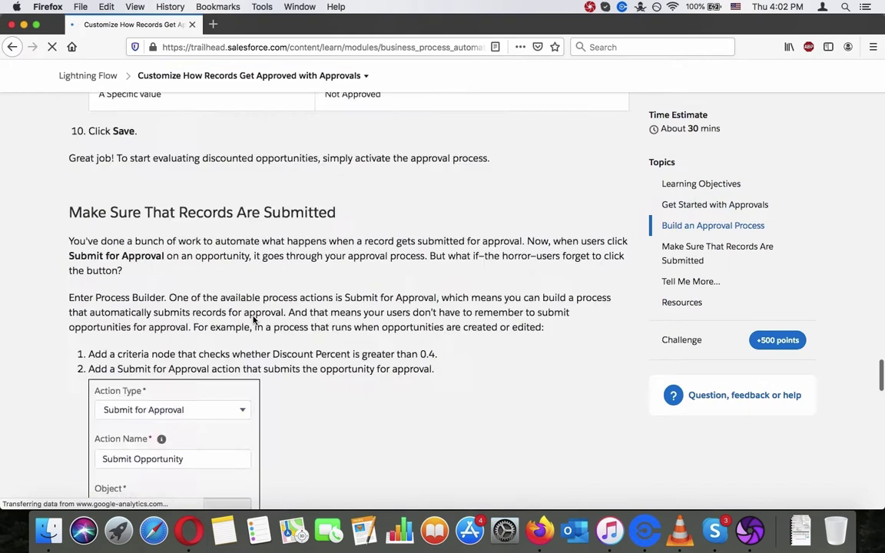
{"action": "left_click", "coordinate": [275, 342]}
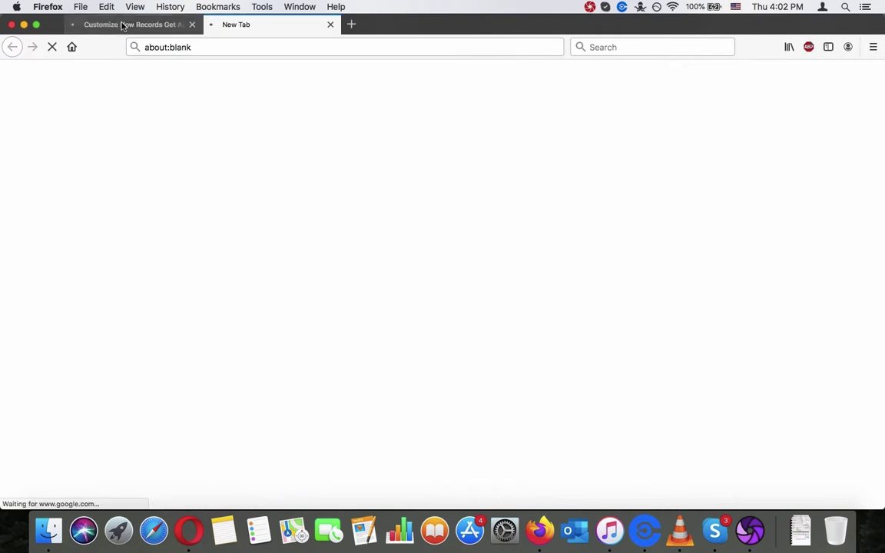
Return to the unit Combine the Power of Process Builder and Flow Builder and find its Build a Process section.
{"action": "left_click", "coordinate": [122, 24]}
{"action": "left_click", "coordinate": [13, 46]}
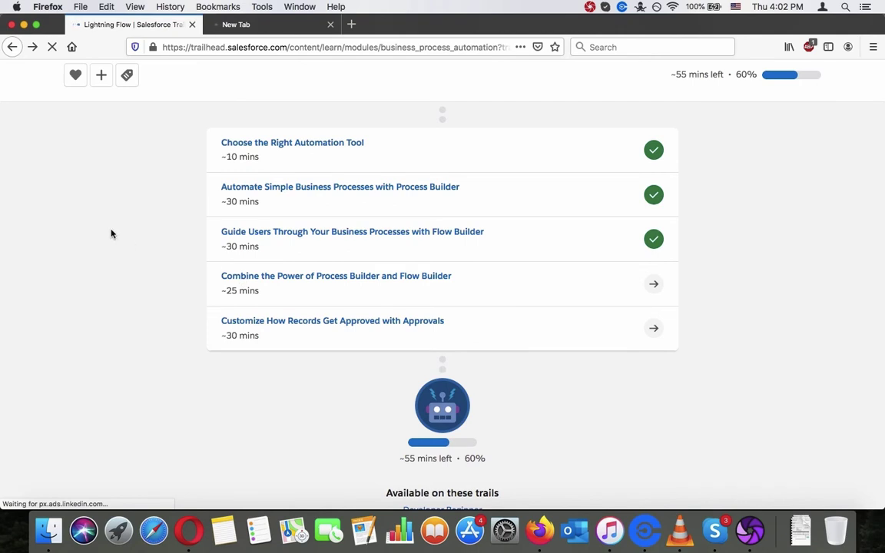
{"action": "left_click", "coordinate": [294, 276]}
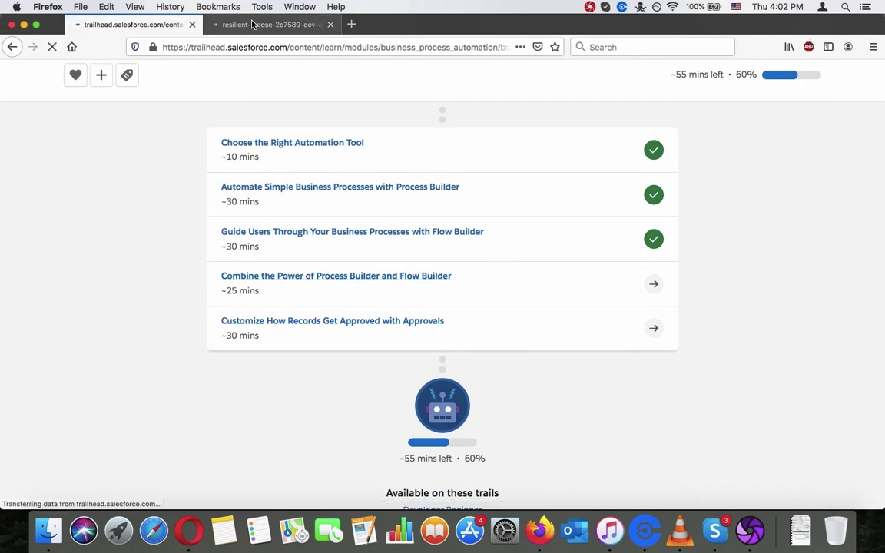
{"action": "scroll", "coordinate": [231, 272], "scroll_direction": "down", "scroll_amount": 10}
{"action": "scroll", "coordinate": [231, 272], "scroll_direction": "down", "scroll_amount": 6}
{"action": "scroll", "coordinate": [231, 272], "scroll_direction": "up", "scroll_amount": 2}
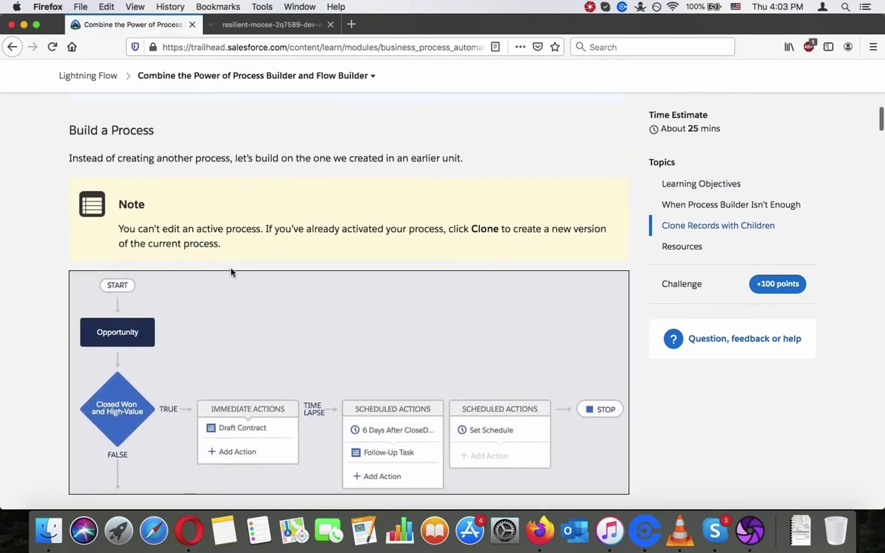
{"action": "scroll", "coordinate": [232, 272], "scroll_direction": "down", "scroll_amount": 3}
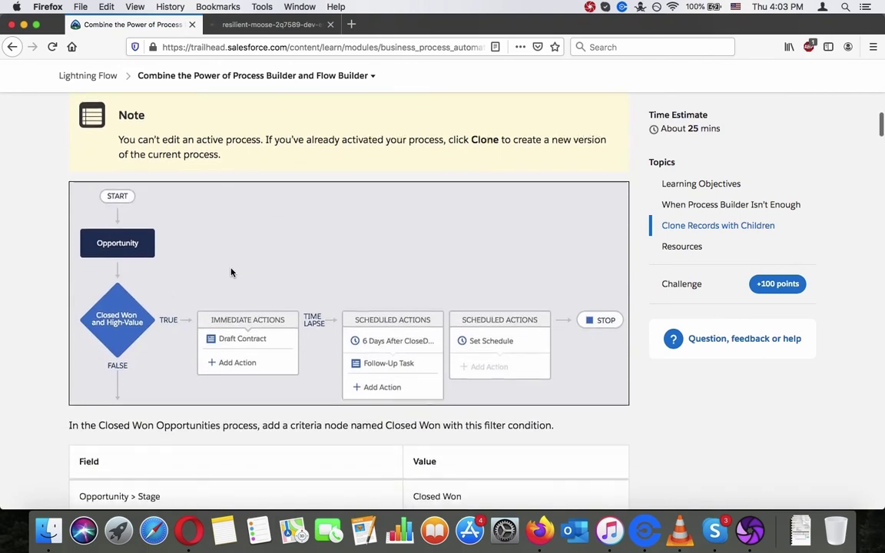
Check the loading playground org and highlight the unit's instruction to add a Closed Won criteria node.
{"action": "left_click", "coordinate": [243, 25]}
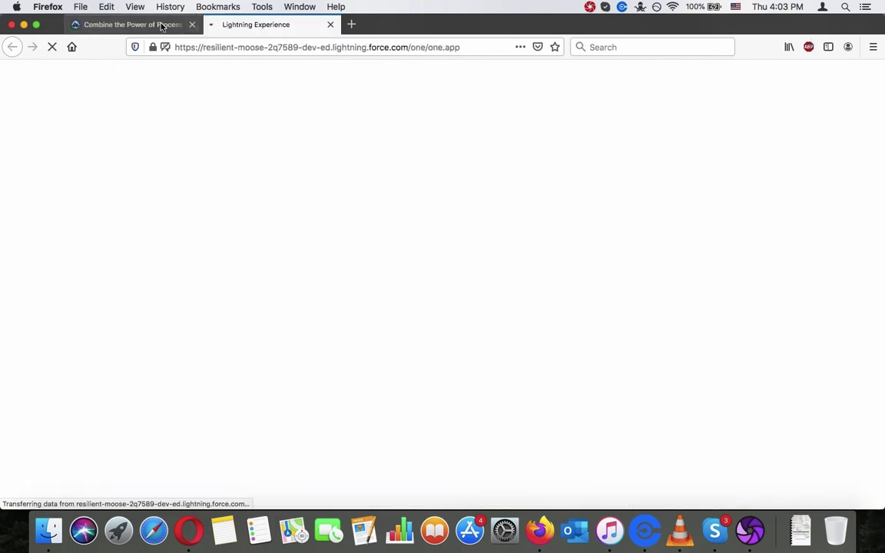
{"action": "left_click", "coordinate": [162, 27]}
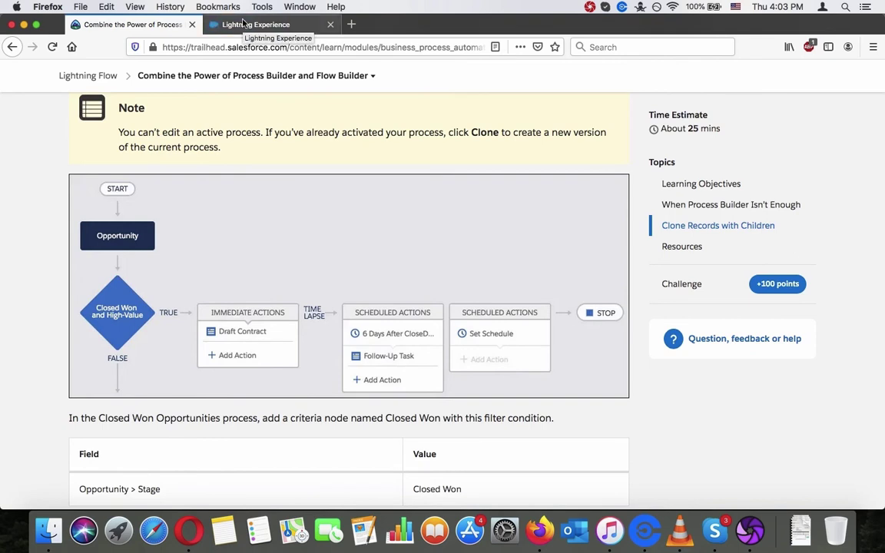
{"action": "scroll", "coordinate": [278, 238], "scroll_direction": "down", "scroll_amount": 3}
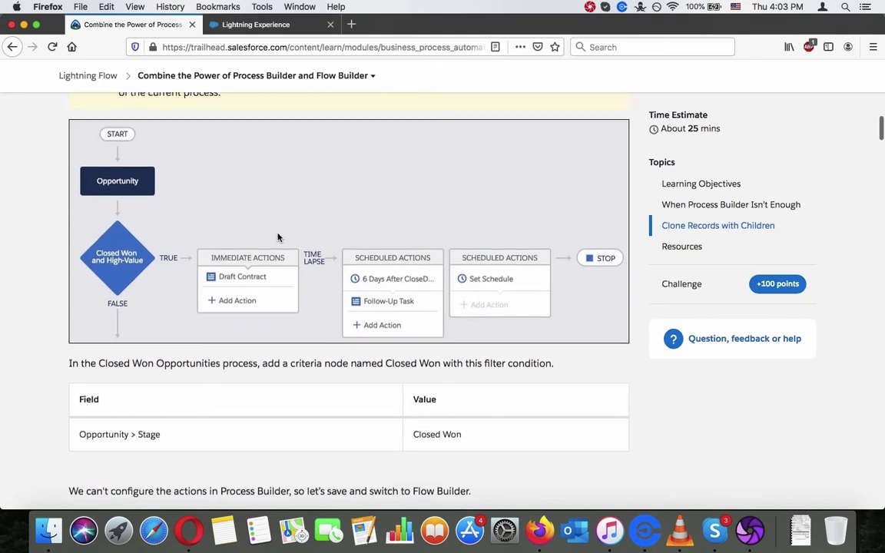
{"action": "scroll", "coordinate": [278, 238], "scroll_direction": "up", "scroll_amount": 2}
{"action": "triple_click", "coordinate": [322, 408]}
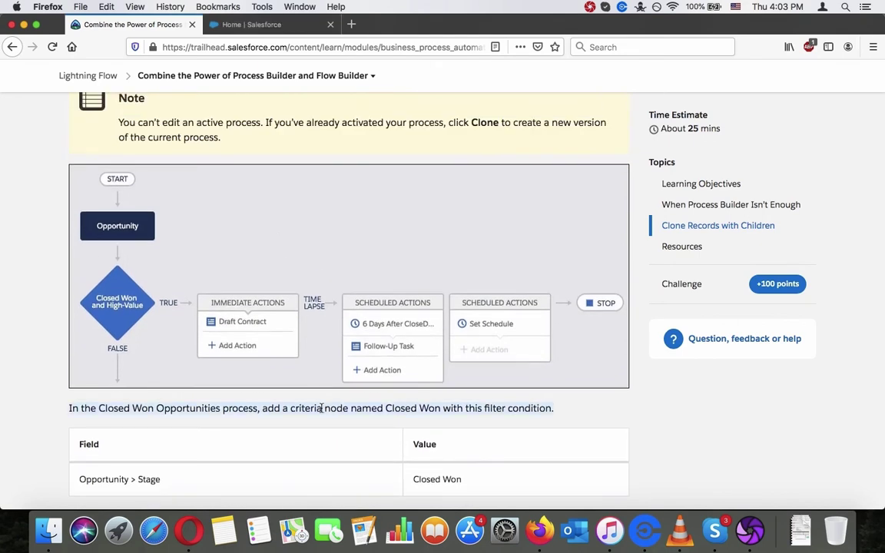
Open Setup in the playground org and close the leftover org home tab.
{"action": "left_click", "coordinate": [296, 31]}
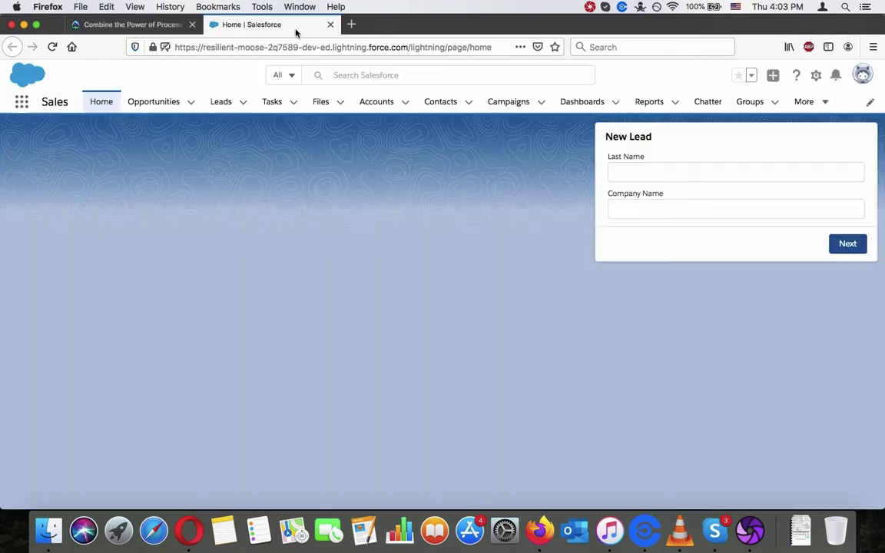
{"action": "left_click", "coordinate": [817, 74]}
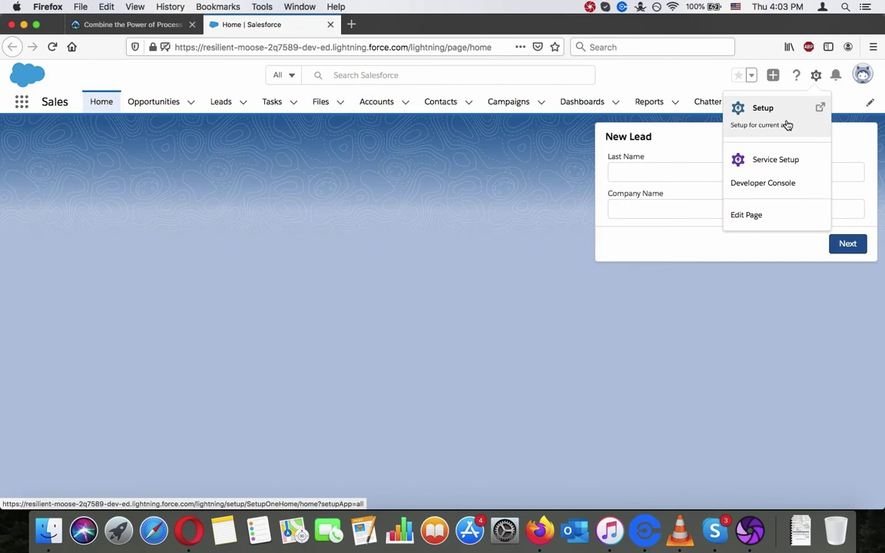
{"action": "left_click", "coordinate": [787, 124]}
{"action": "left_click", "coordinate": [331, 24]}
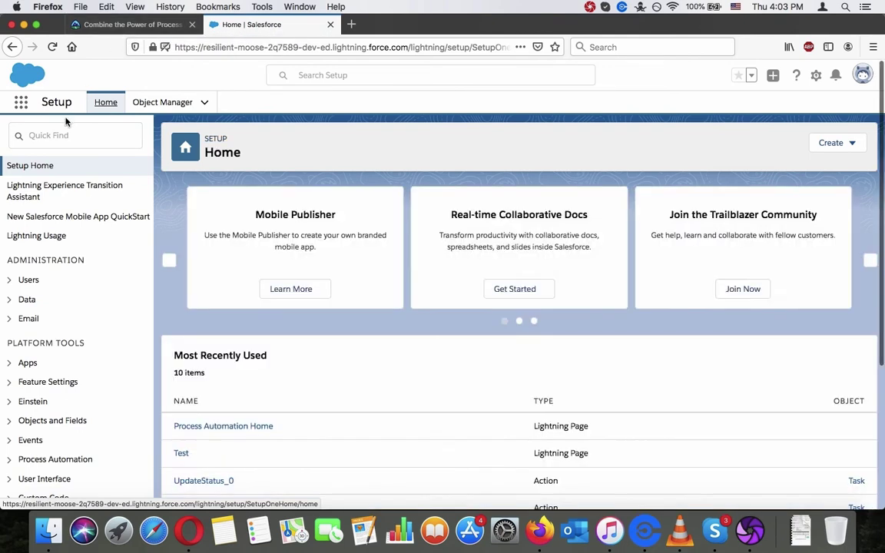
Try to find the Closed Won Opportunities process by searching Setup for "closed".
{"action": "left_click", "coordinate": [68, 135]}
{"action": "type", "text": "c"}
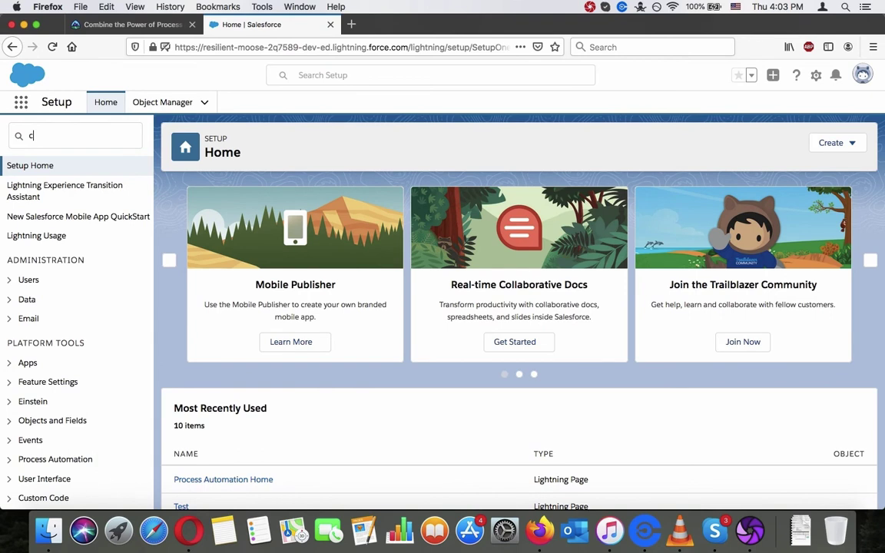
{"action": "type", "text": "losed"}
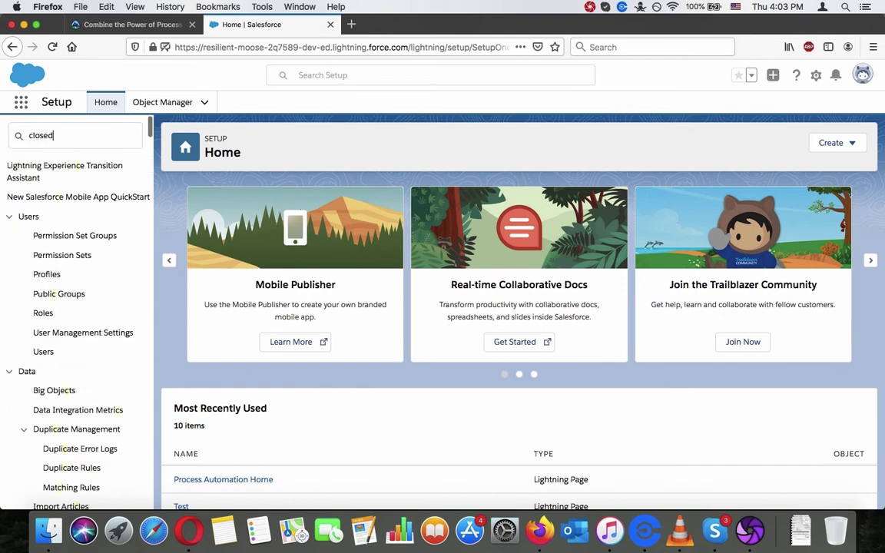
Search Setup for "flow", open the Flows page and compare its list with the unit's Closed Won instruction.
{"action": "key", "text": "super+a"}
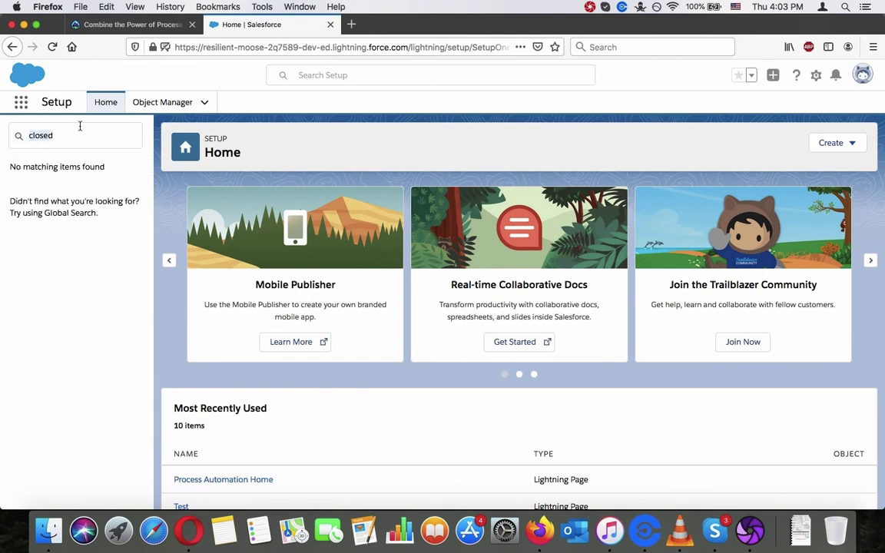
{"action": "type", "text": "flow"}
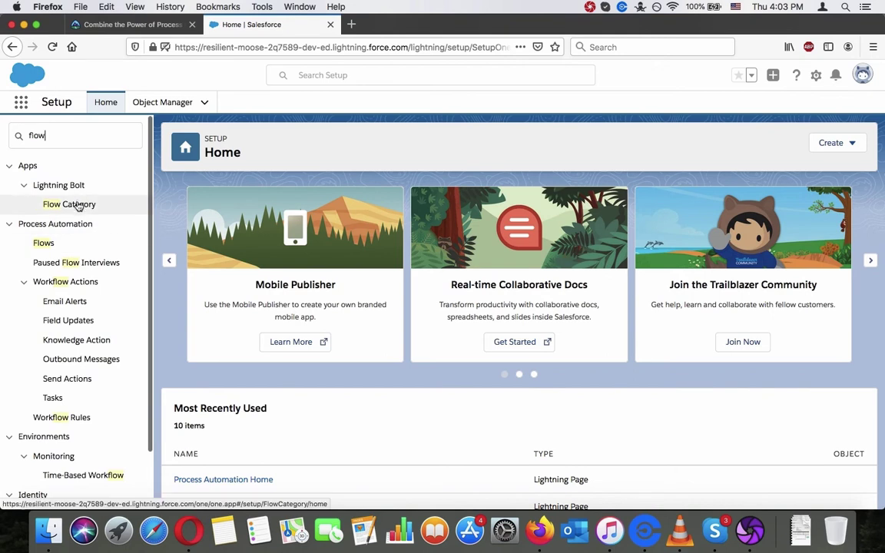
{"action": "left_click", "coordinate": [75, 248]}
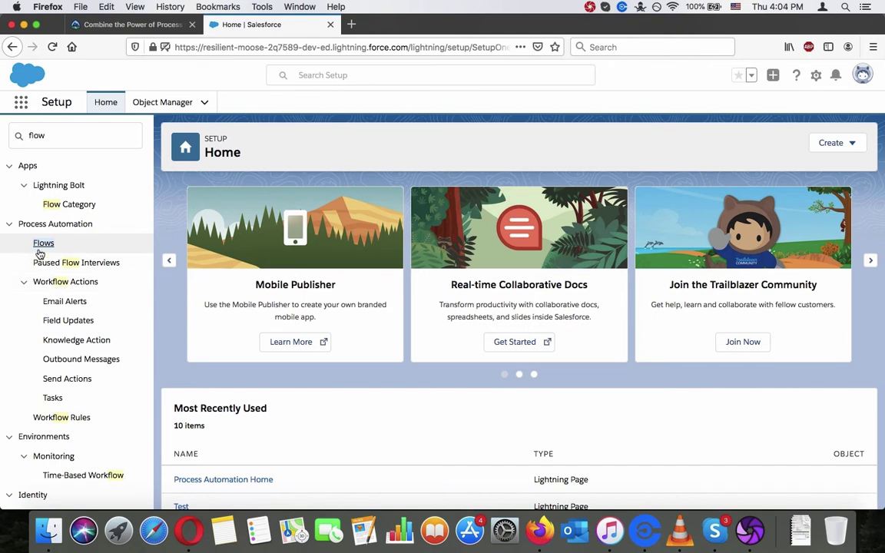
{"action": "left_click", "coordinate": [41, 246]}
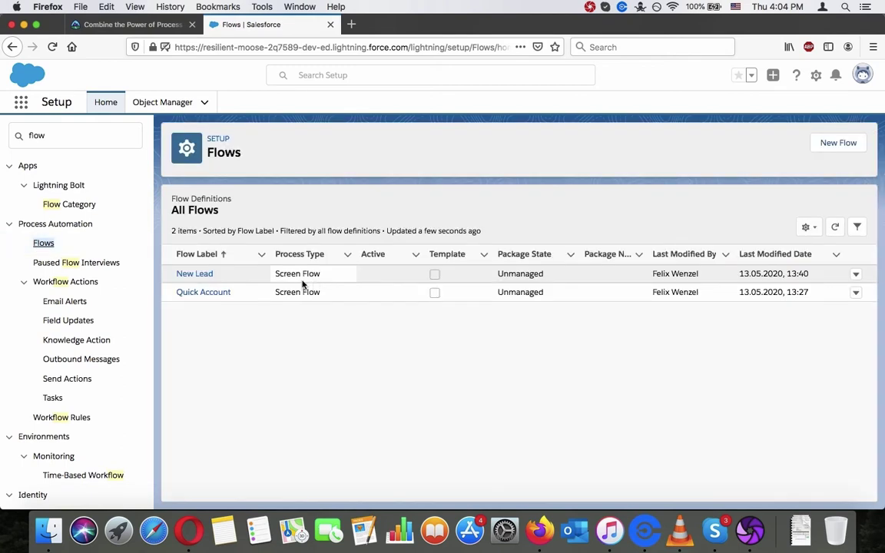
{"action": "left_click", "coordinate": [172, 24]}
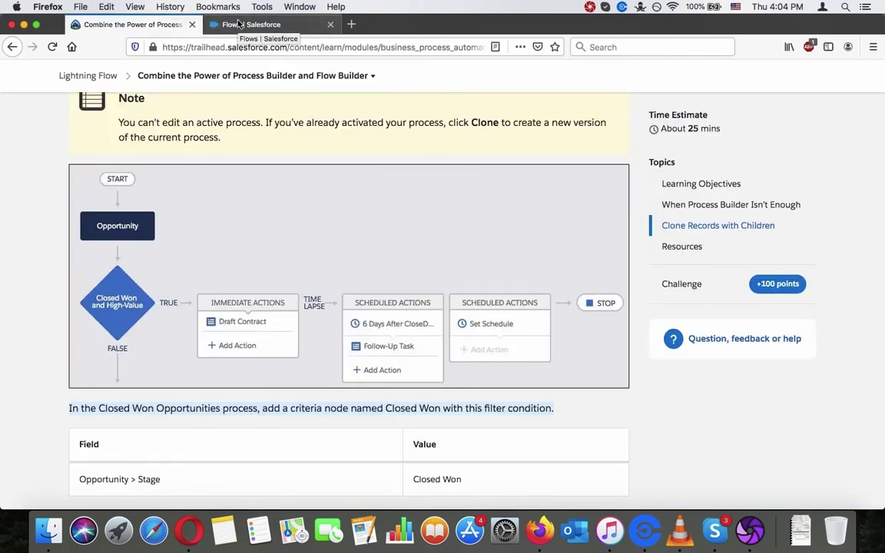
{"action": "left_click", "coordinate": [239, 25]}
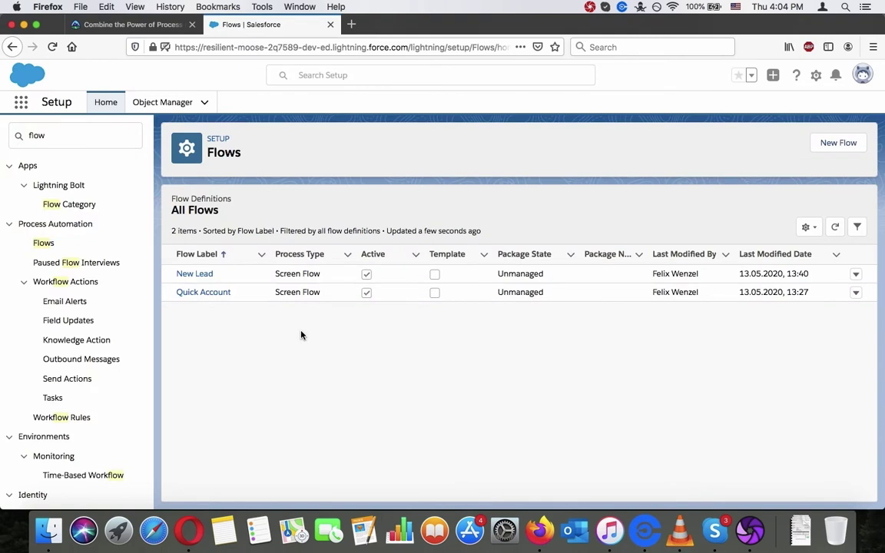
Open the New Lead flow in Flow Builder and compare it with the unit's Closed Won instruction.
{"action": "left_click", "coordinate": [205, 278]}
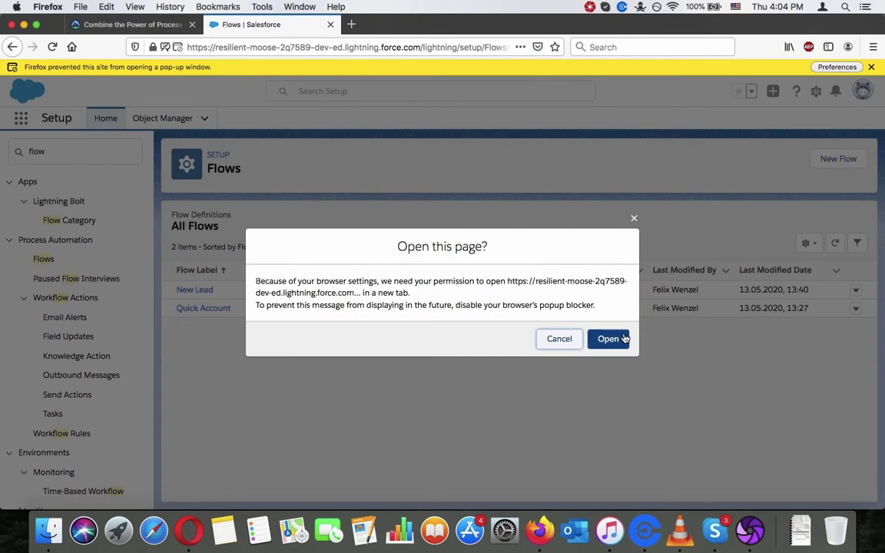
{"action": "left_click", "coordinate": [613, 339]}
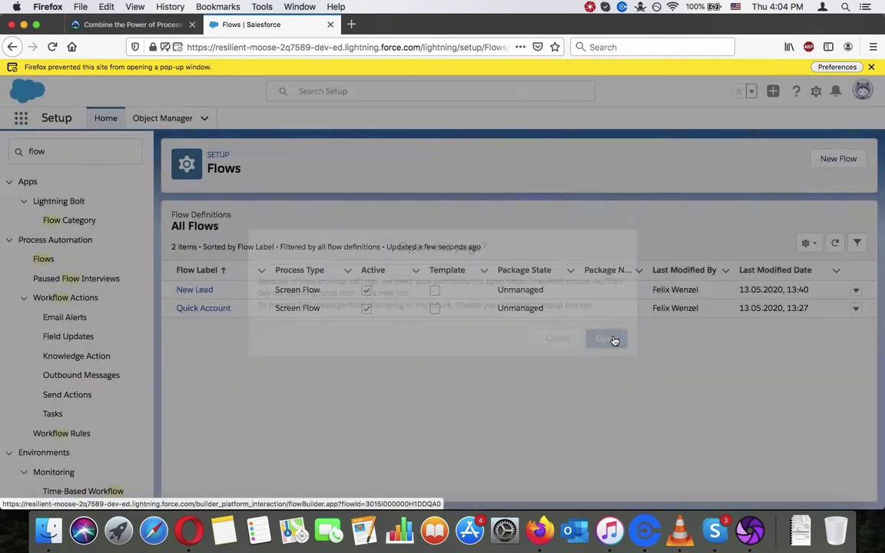
{"action": "left_click", "coordinate": [261, 24]}
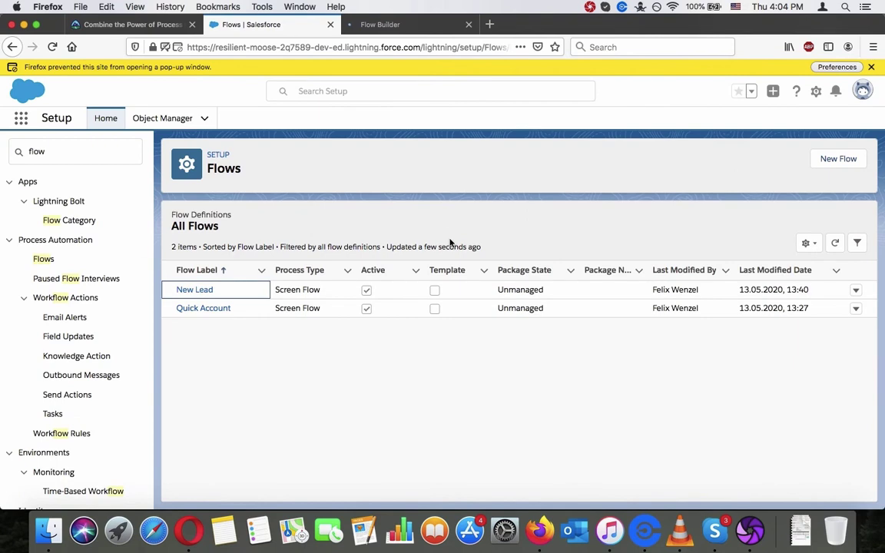
{"action": "left_click", "coordinate": [388, 23]}
{"action": "left_click", "coordinate": [131, 23]}
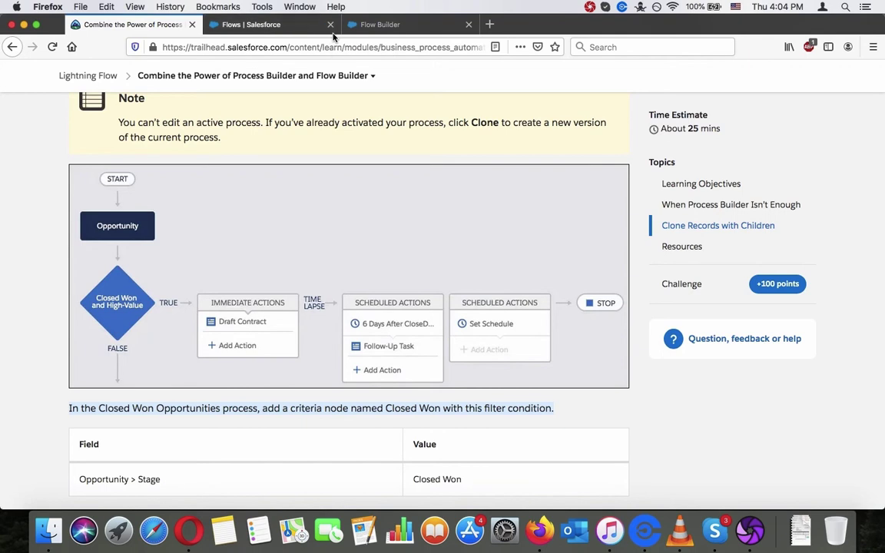
{"action": "left_click", "coordinate": [398, 29]}
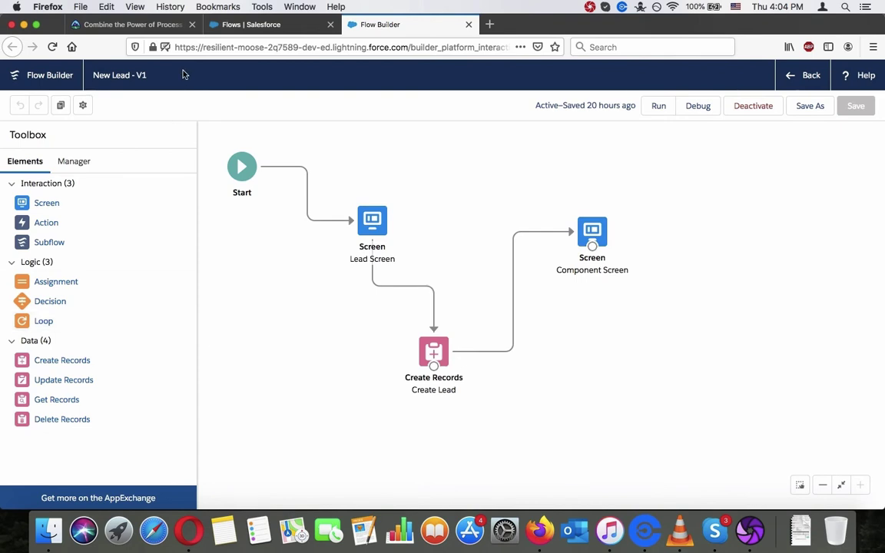
{"action": "left_click", "coordinate": [158, 27]}
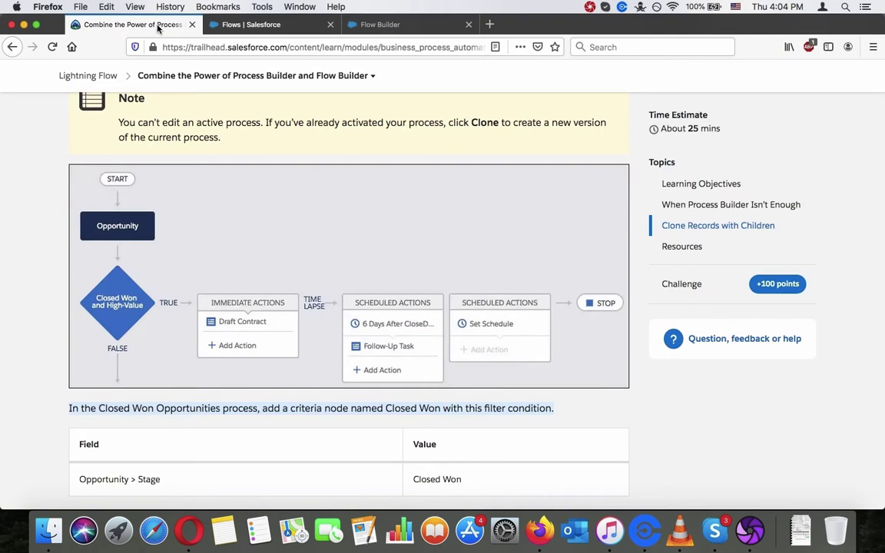
{"action": "left_click", "coordinate": [311, 27]}
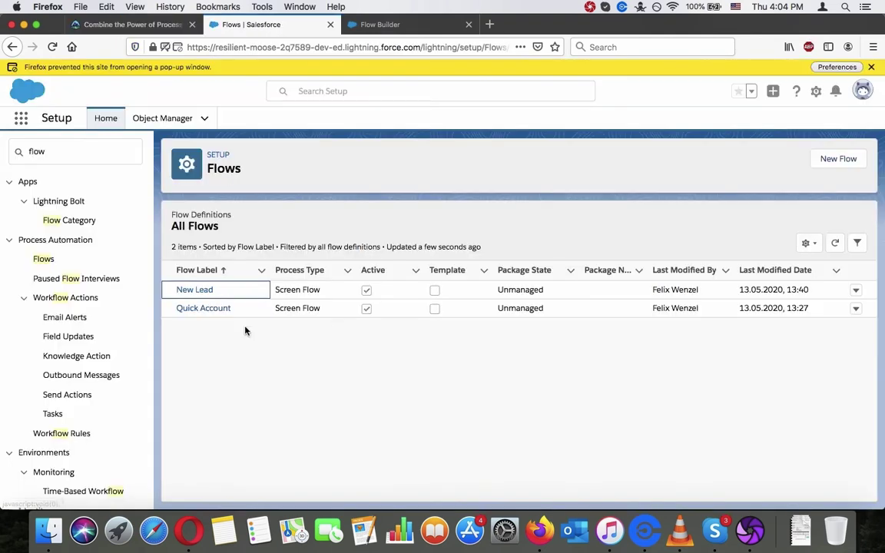
Open the Quick Account flow in a new tab and reread the unit's Build a Process section.
{"action": "left_click", "coordinate": [199, 309]}
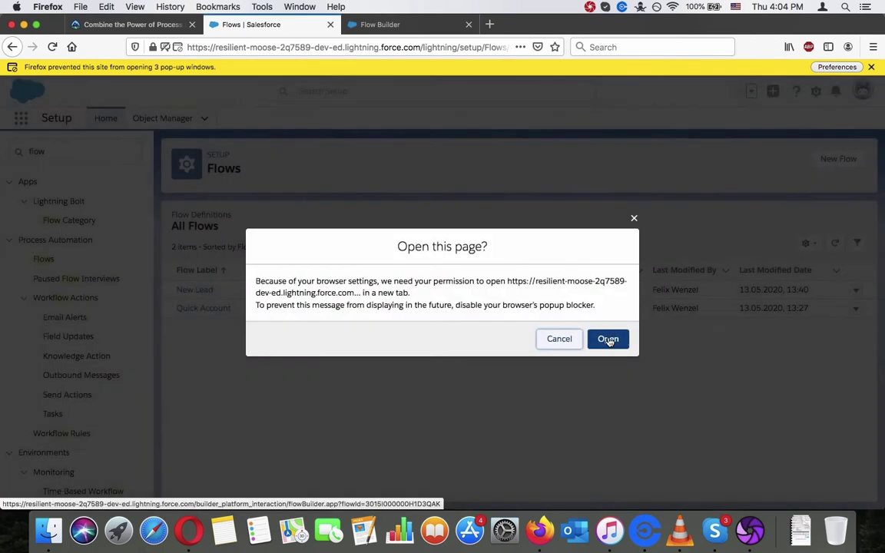
{"action": "left_click", "coordinate": [608, 339]}
{"action": "left_click", "coordinate": [169, 30]}
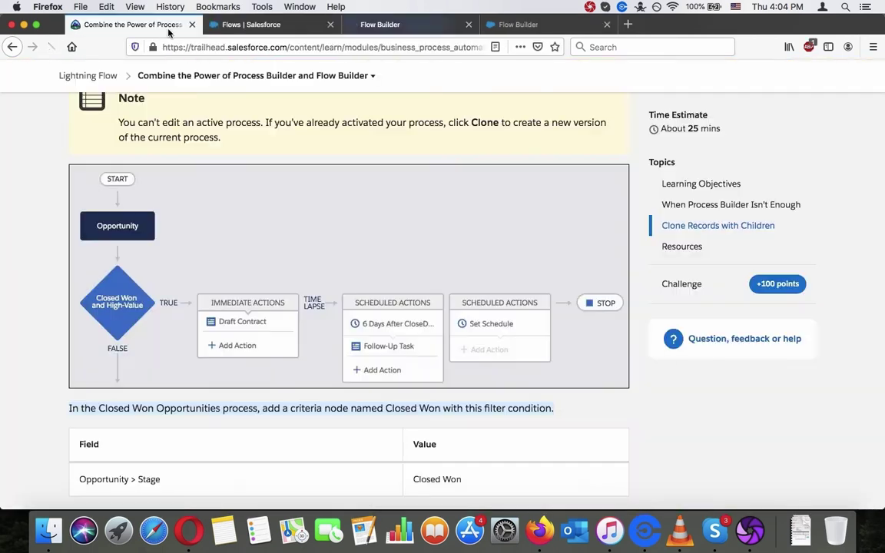
{"action": "left_click", "coordinate": [273, 142]}
{"action": "scroll", "coordinate": [265, 131], "scroll_direction": "up", "scroll_amount": 1}
{"action": "scroll", "coordinate": [265, 130], "scroll_direction": "up", "scroll_amount": 3}
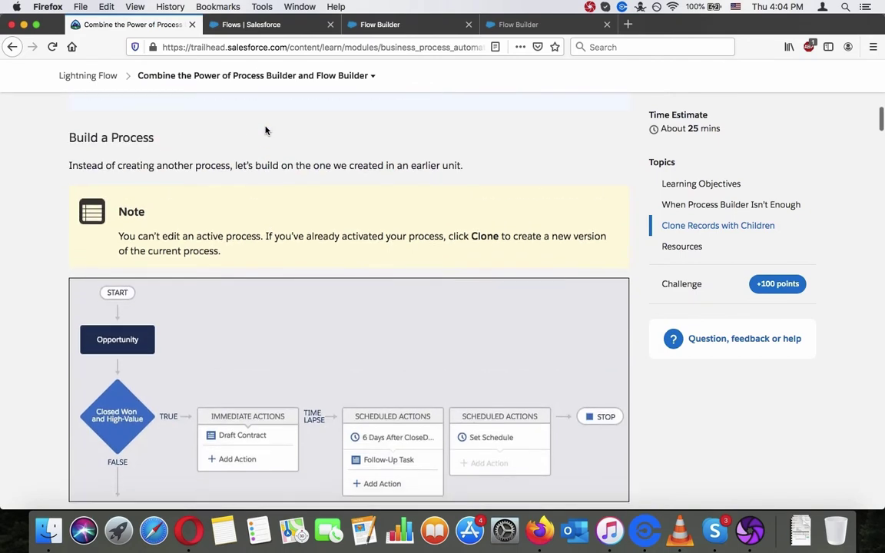
Close both Flow Builder tabs and dismiss the remaining page-opening request on the Flows page.
{"action": "left_click", "coordinate": [440, 20]}
{"action": "left_click", "coordinate": [469, 24]}
{"action": "left_click", "coordinate": [469, 24]}
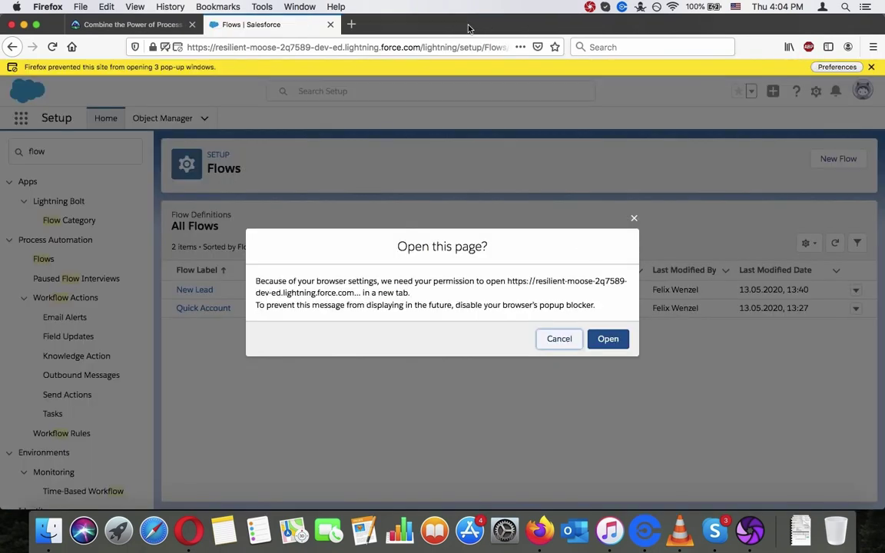
{"action": "left_click", "coordinate": [634, 219]}
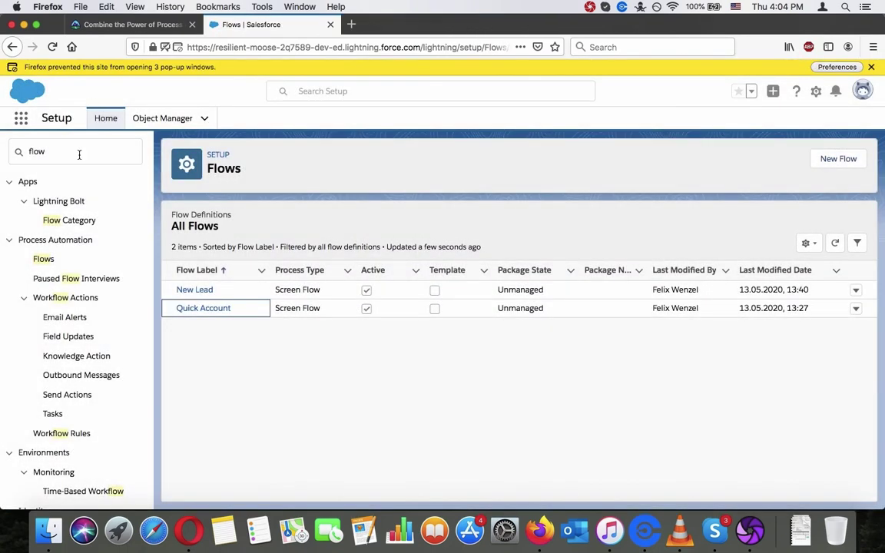
Search Setup for "process", open Process Builder and open the Closed Won Opportunities process.
{"action": "double_click", "coordinate": [78, 162]}
{"action": "type", "text": "pr"}
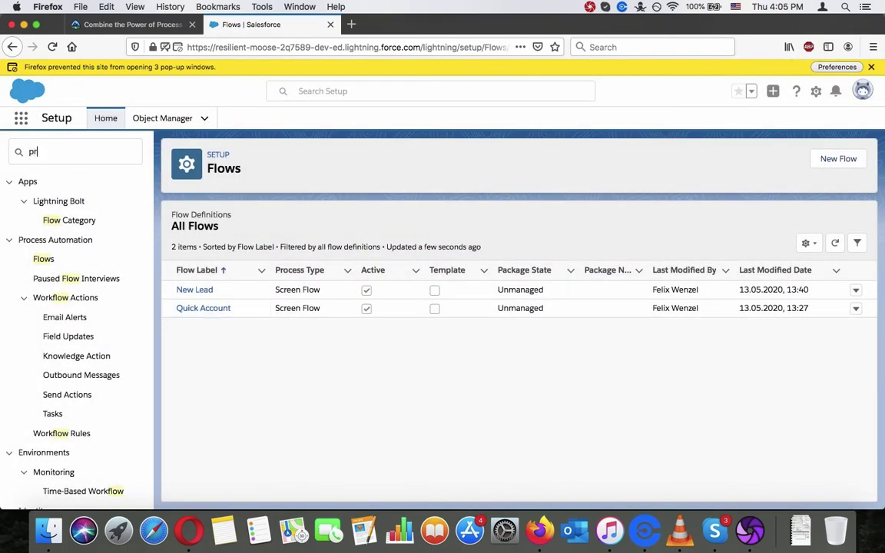
{"action": "type", "text": "ocess"}
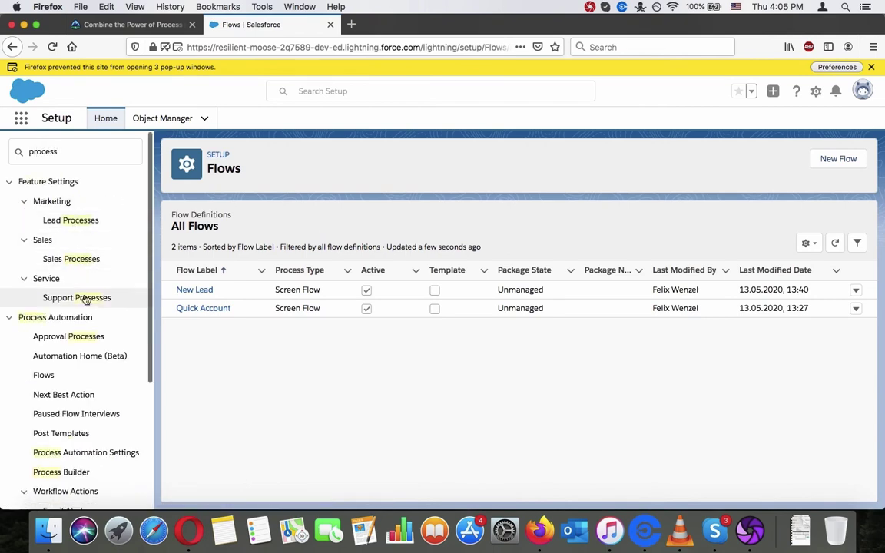
{"action": "left_click", "coordinate": [86, 476]}
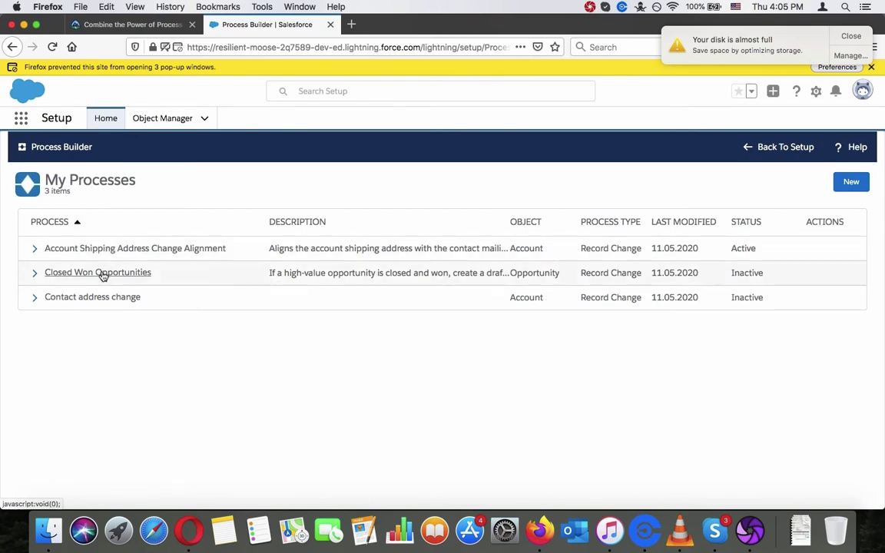
{"action": "left_click", "coordinate": [119, 24]}
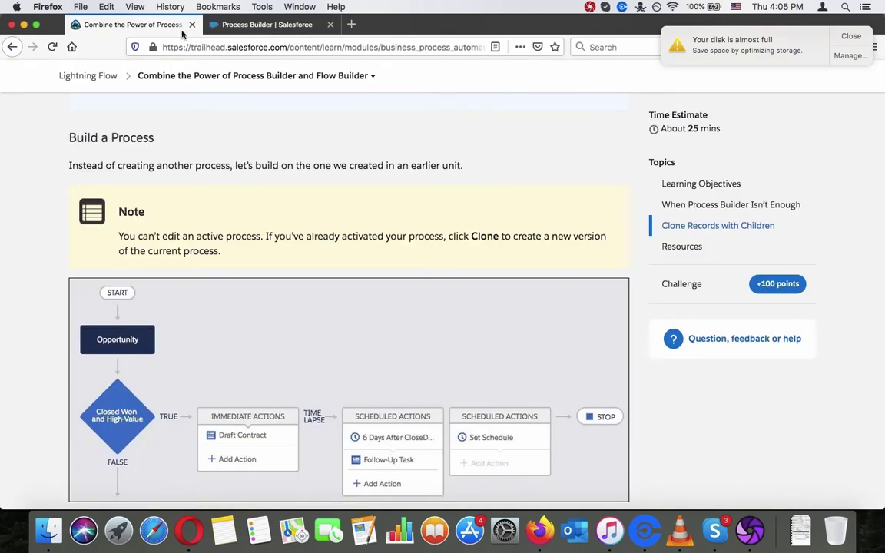
{"action": "left_click", "coordinate": [231, 22]}
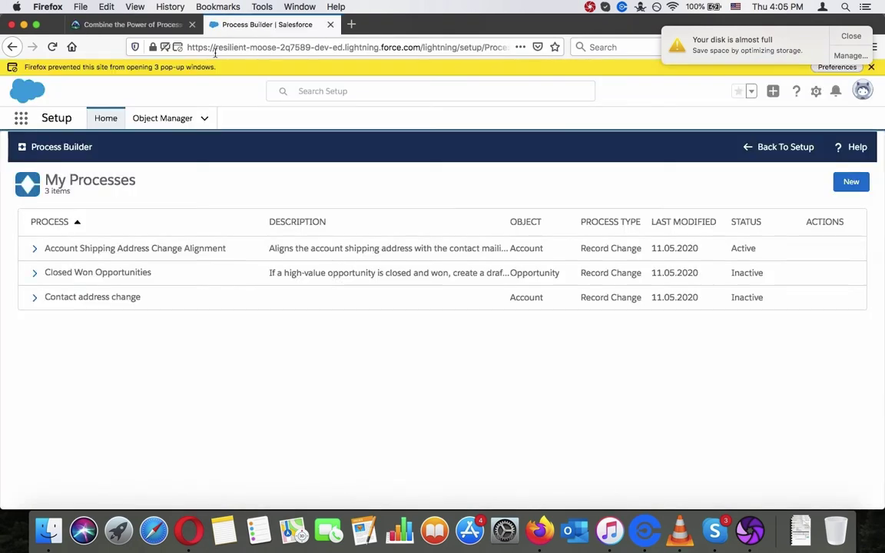
{"action": "left_click", "coordinate": [106, 274]}
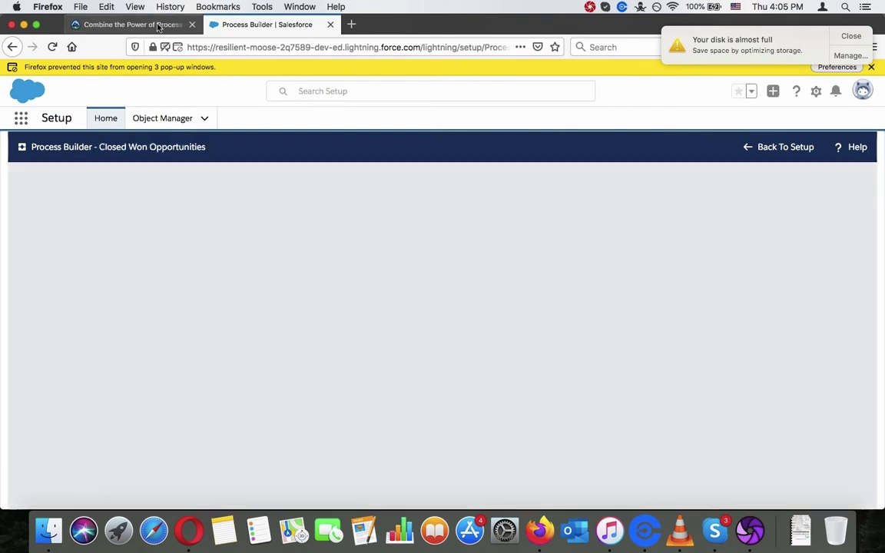
Compare the Closed Won Opportunities process with the unit's diagram and check the required criteria and filter condition.
{"action": "left_click", "coordinate": [158, 26]}
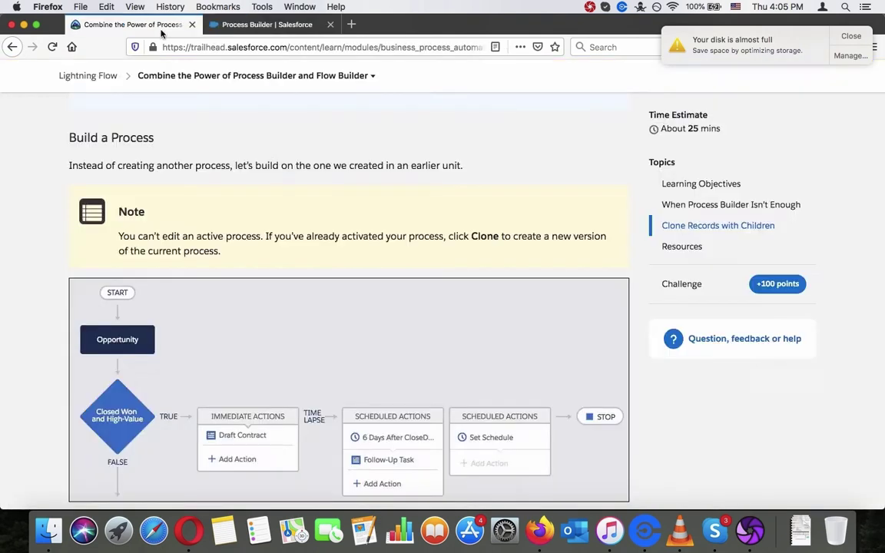
{"action": "left_click", "coordinate": [267, 24]}
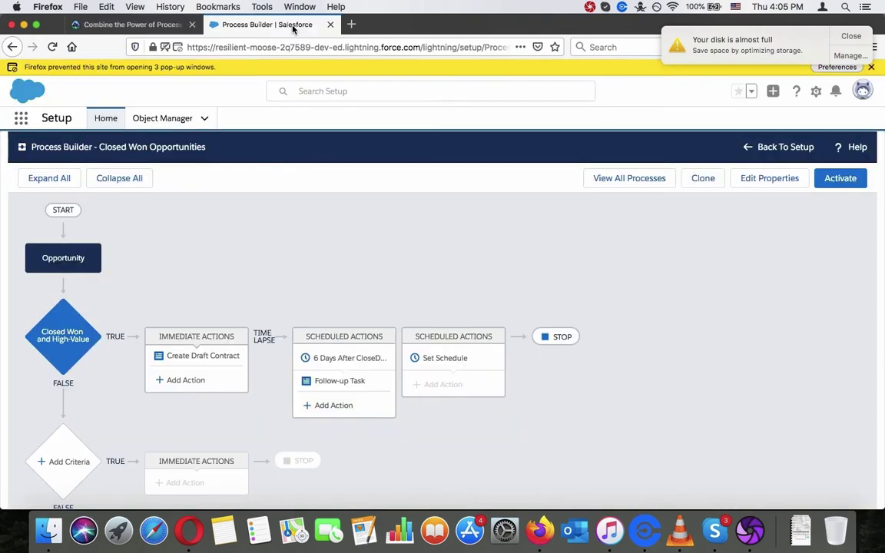
{"action": "left_click", "coordinate": [159, 26]}
{"action": "scroll", "coordinate": [233, 198], "scroll_direction": "down", "scroll_amount": 5}
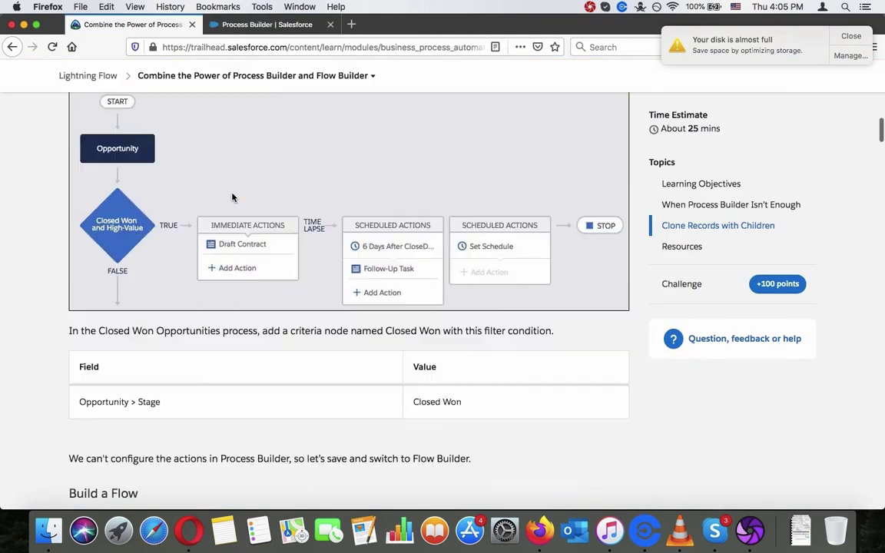
{"action": "left_click", "coordinate": [265, 26]}
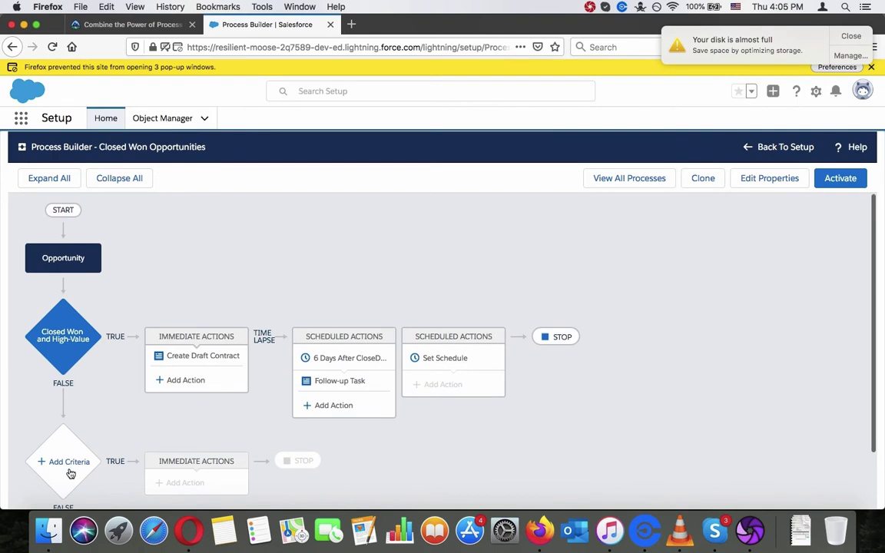
Add a criteria node below Closed Won and High-Value and name it "Closed Won" as the unit specifies.
{"action": "left_click", "coordinate": [68, 465]}
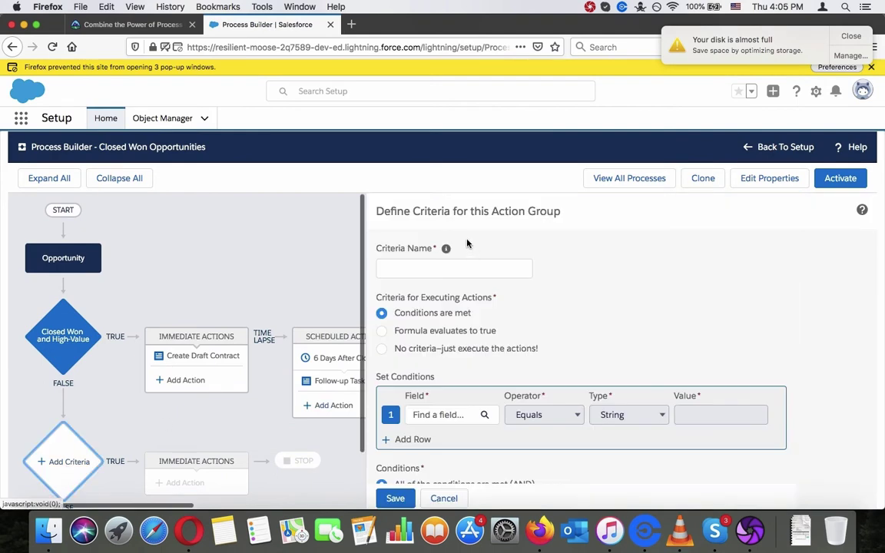
{"action": "left_click", "coordinate": [465, 263]}
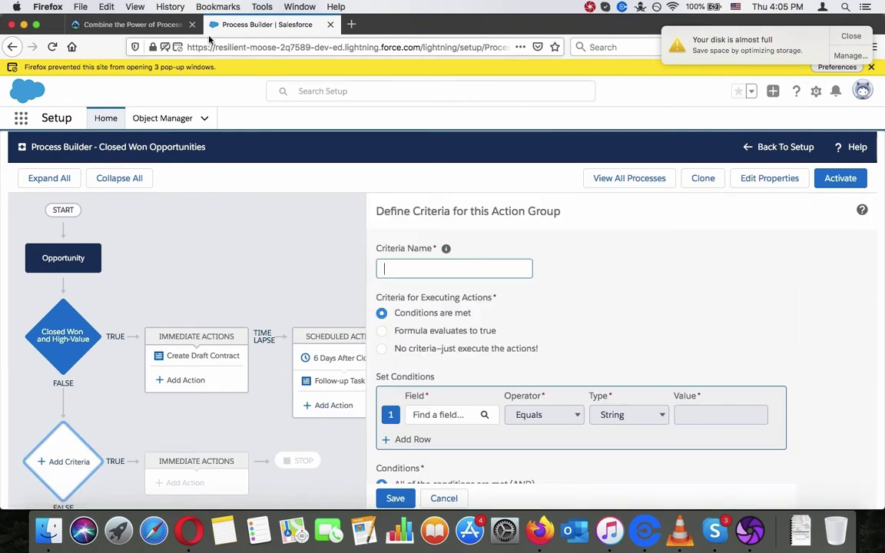
{"action": "left_click", "coordinate": [126, 25]}
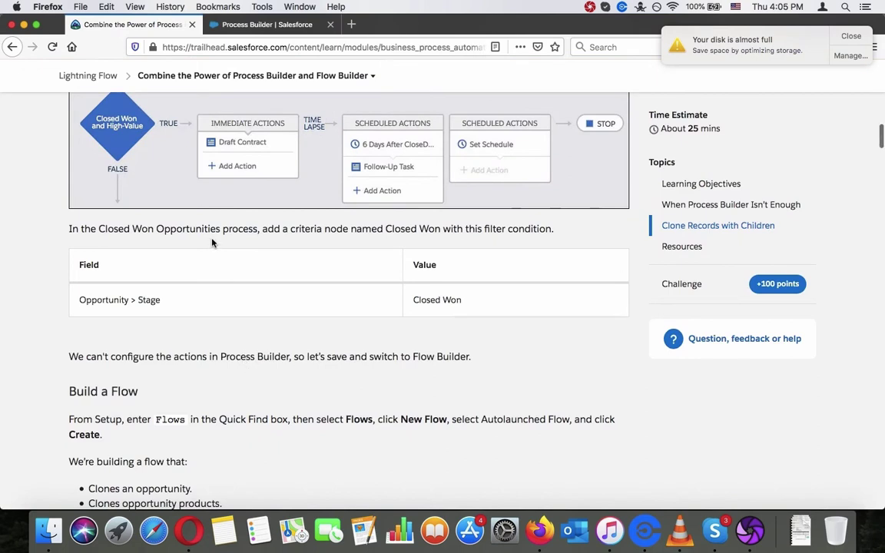
{"action": "left_click_drag", "start_coordinate": [385, 228], "coordinate": [432, 231]}
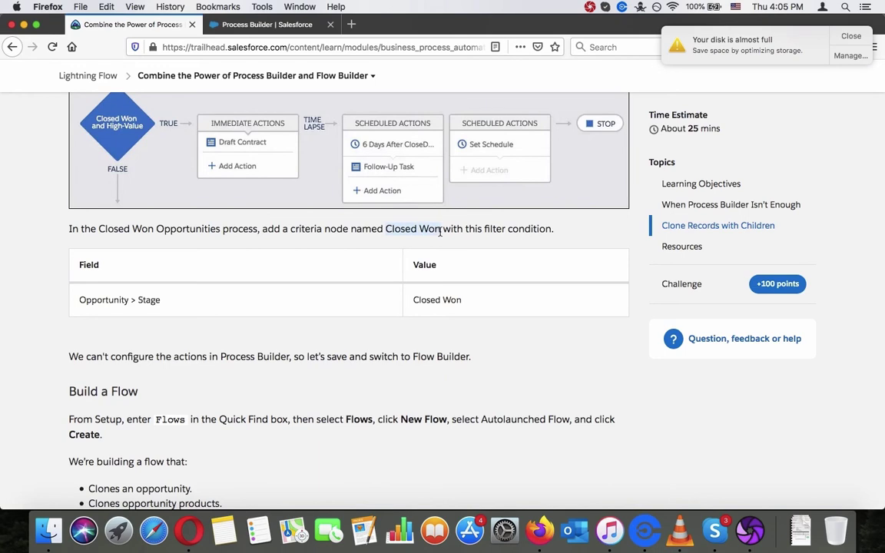
{"action": "left_click", "coordinate": [267, 23]}
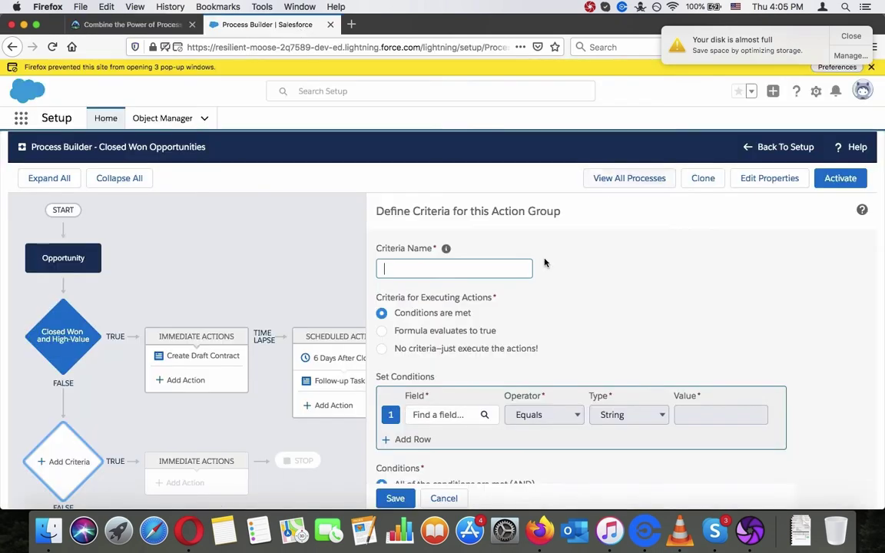
{"action": "type", "text": "Closed Won"}
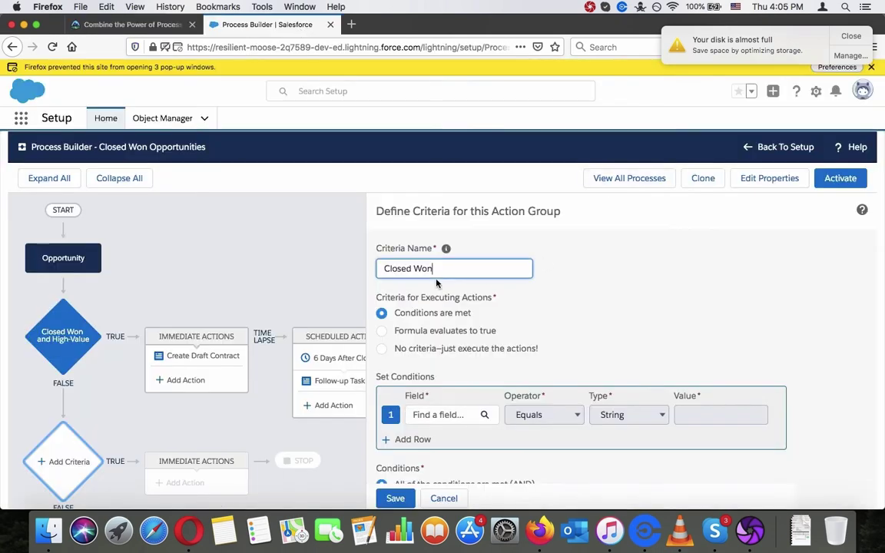
Set the field of the node's first condition to the Opportunity's Stage.
{"action": "left_click", "coordinate": [454, 415]}
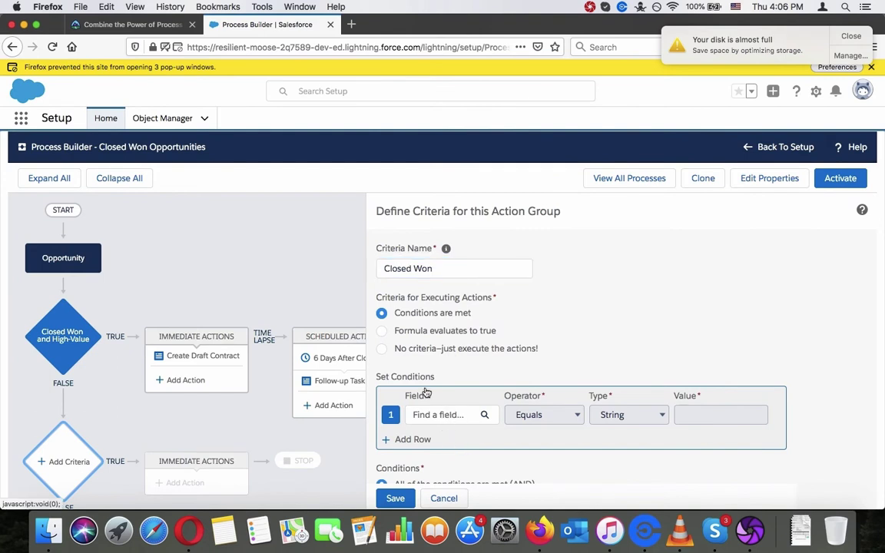
{"action": "left_click", "coordinate": [410, 285]}
{"action": "type", "text": "stage"}
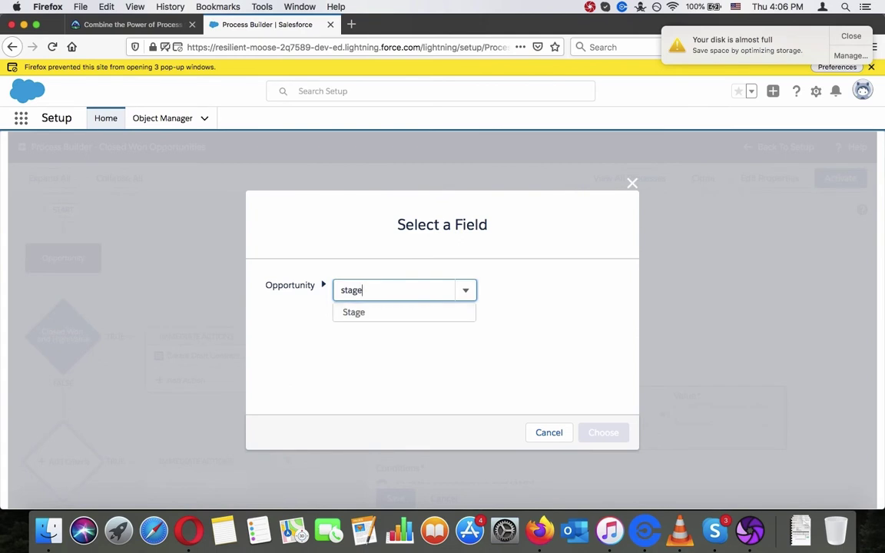
{"action": "left_click", "coordinate": [427, 313]}
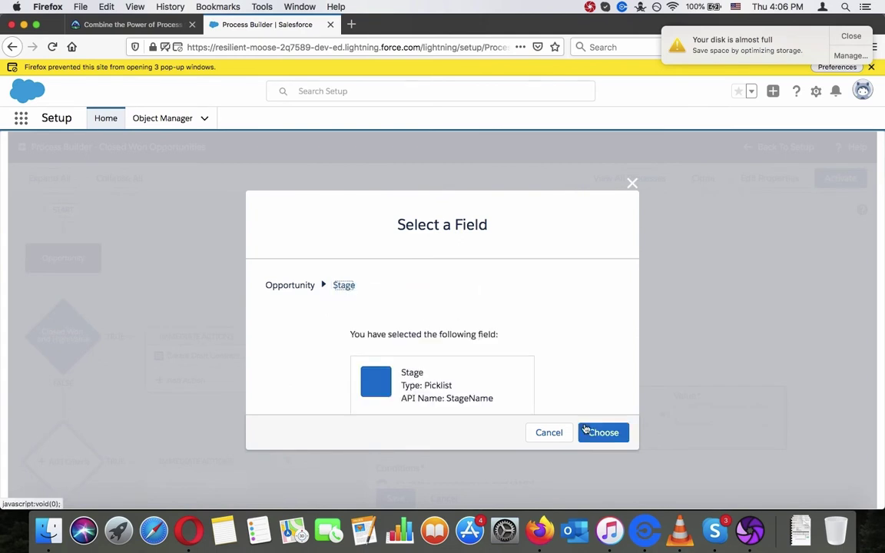
{"action": "left_click", "coordinate": [602, 432]}
{"action": "left_click", "coordinate": [449, 291]}
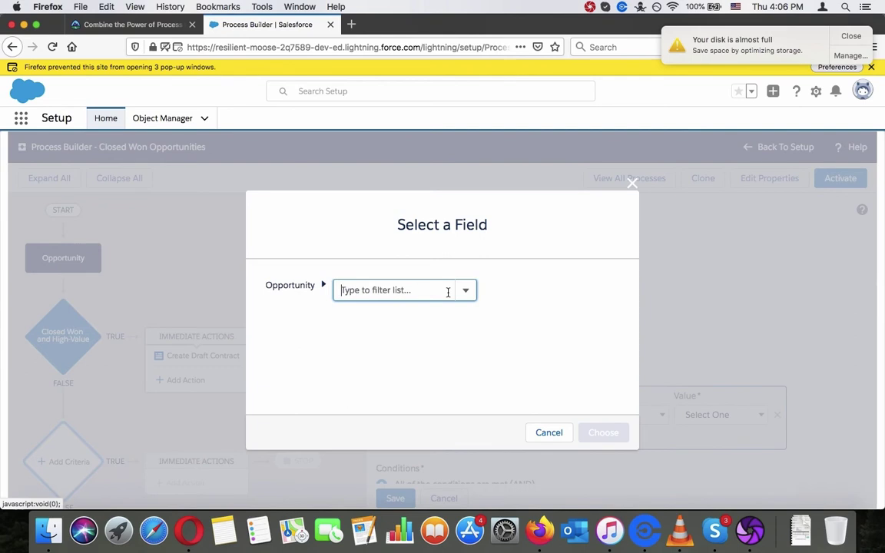
{"action": "type", "text": "won"}
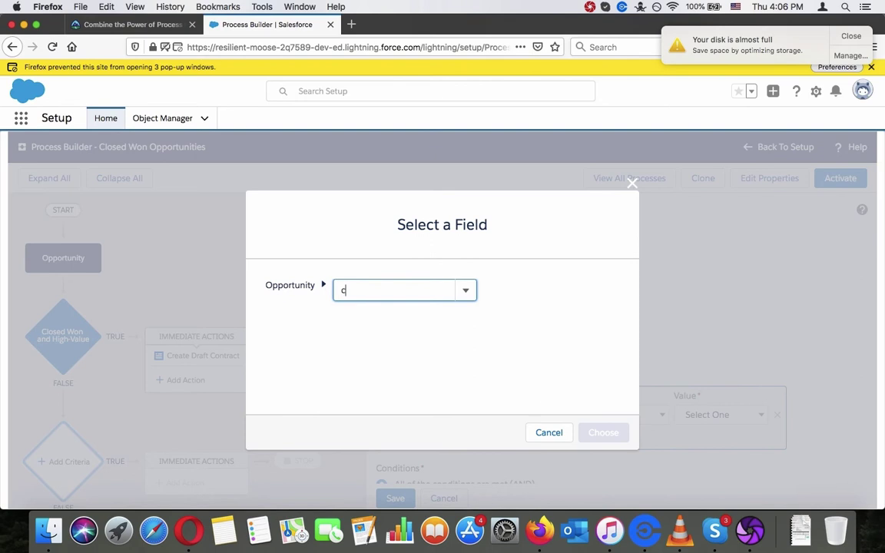
{"action": "left_click", "coordinate": [549, 433]}
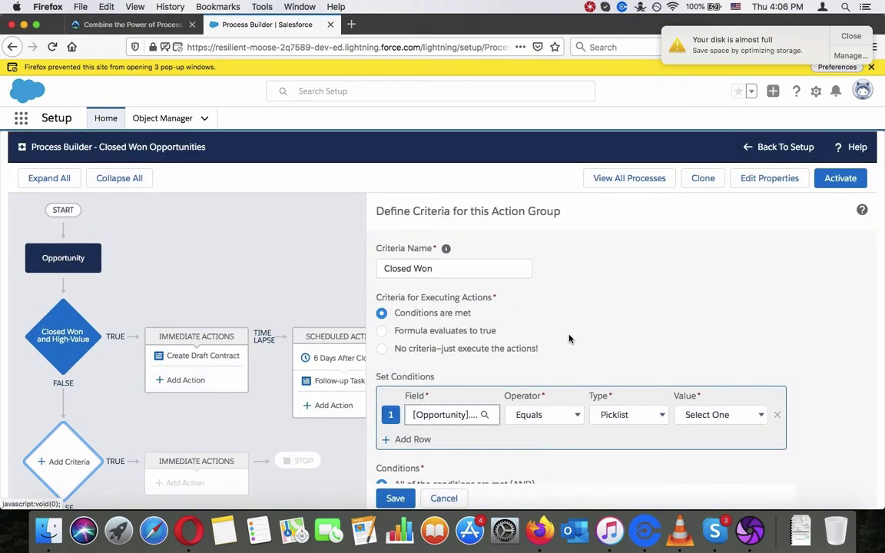
Keep Picklist as the Stage condition's type and set its value to Closed Won.
{"action": "left_click", "coordinate": [628, 415]}
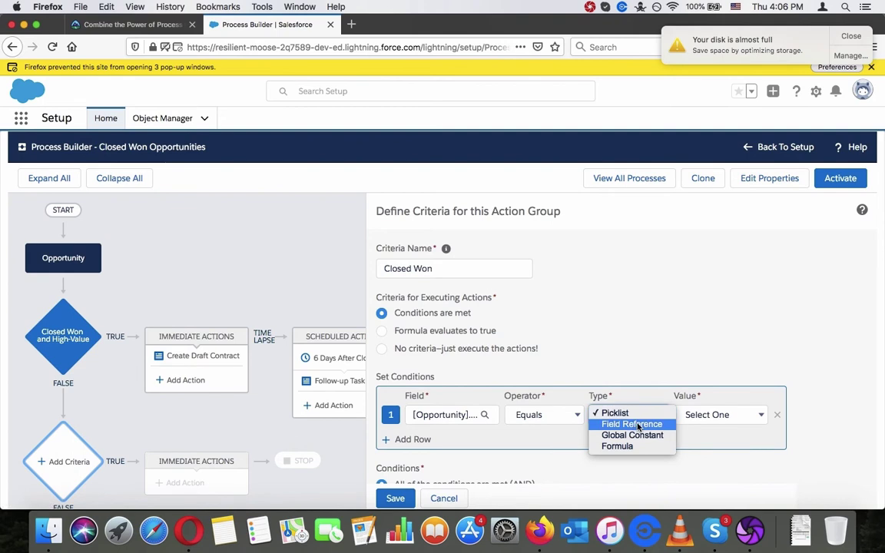
{"action": "left_click", "coordinate": [637, 425]}
{"action": "left_click", "coordinate": [646, 415]}
{"action": "left_click", "coordinate": [638, 401]}
{"action": "left_click", "coordinate": [703, 415]}
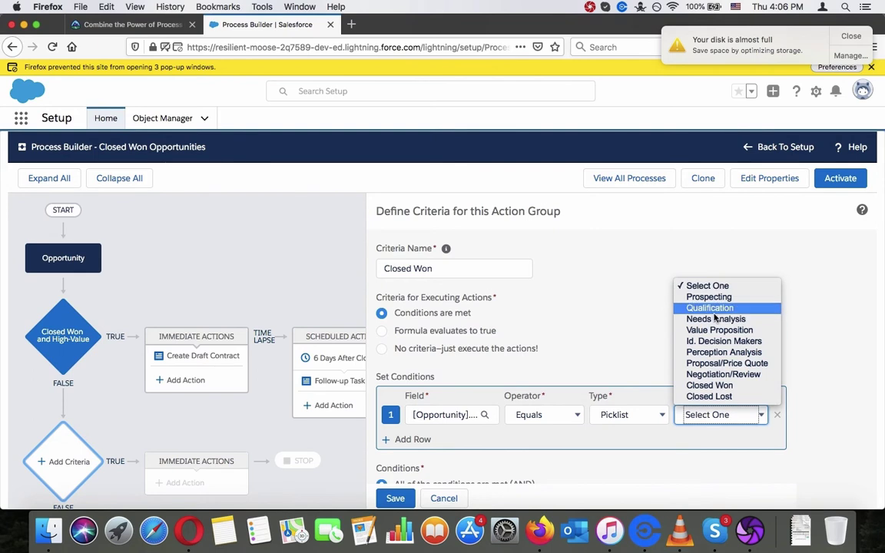
{"action": "left_click", "coordinate": [709, 385]}
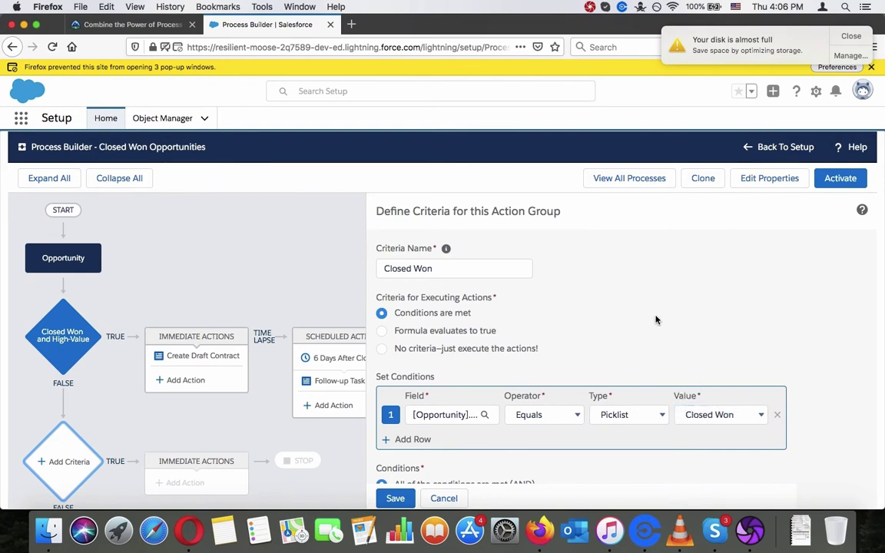
Check the condition against the unit's filter table and save the Closed Won criteria node.
{"action": "scroll", "coordinate": [655, 320], "scroll_direction": "down", "scroll_amount": 3}
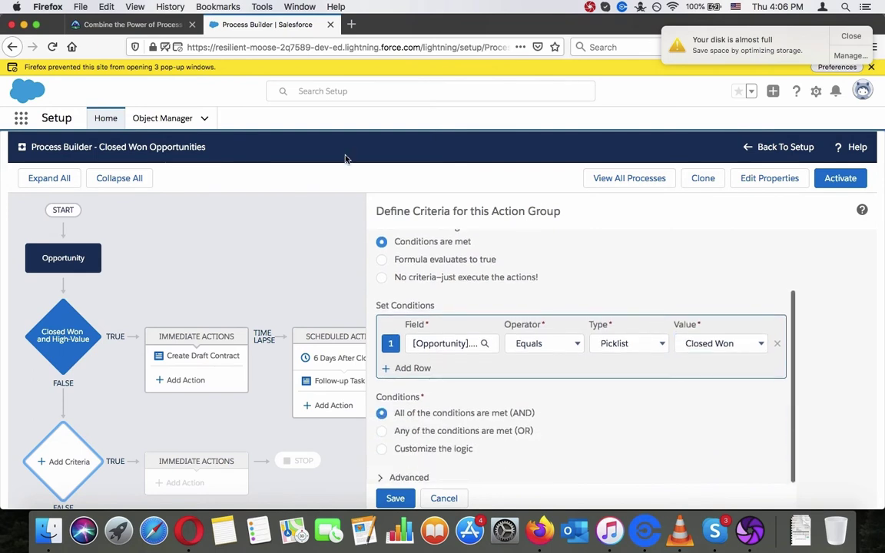
{"action": "left_click", "coordinate": [137, 23]}
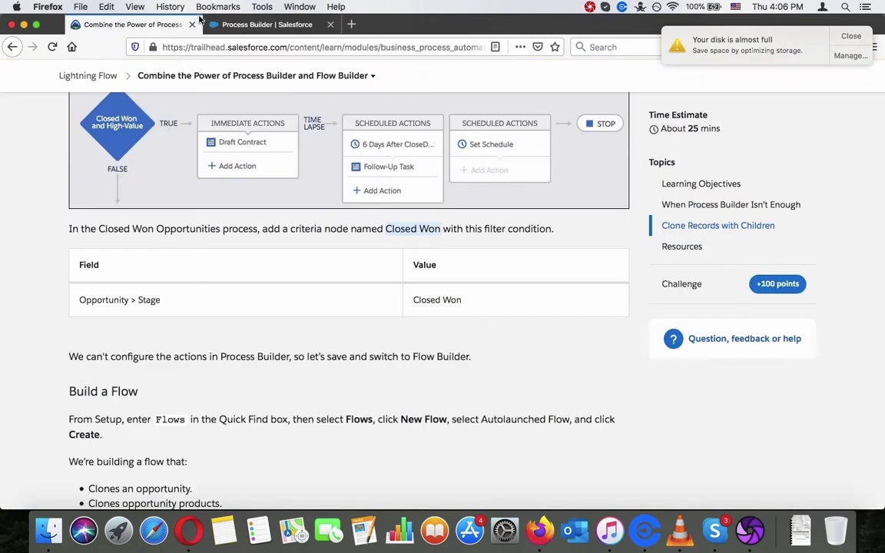
{"action": "left_click", "coordinate": [249, 30]}
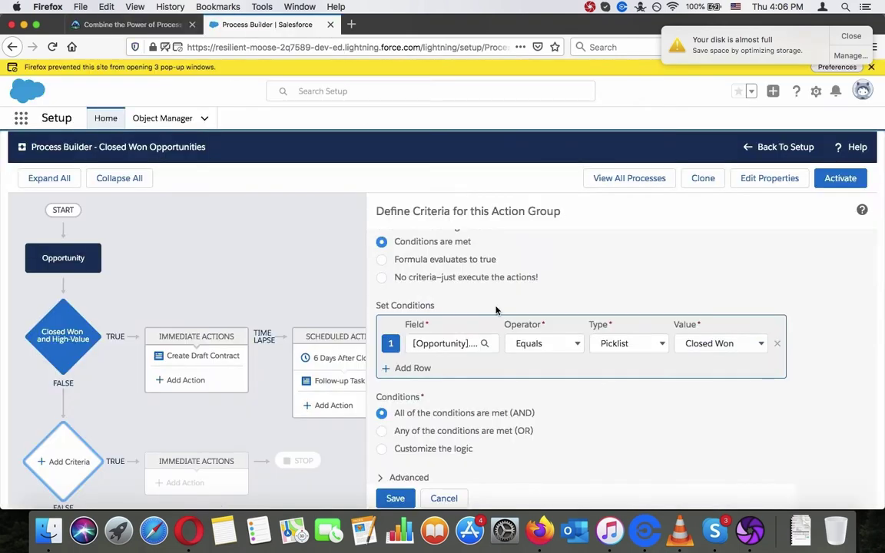
{"action": "left_click", "coordinate": [395, 498]}
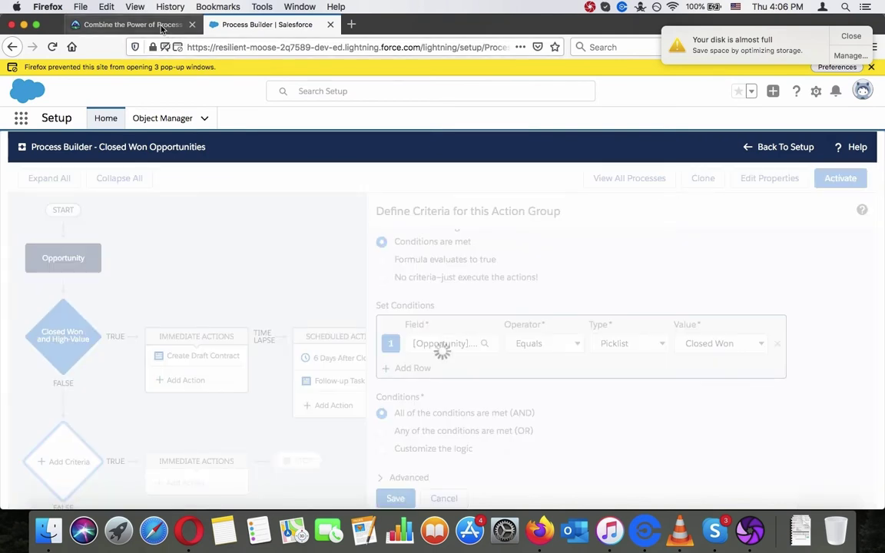
Compare the saved Closed Won Opportunities process with the unit's diagram and filter condition.
{"action": "left_click", "coordinate": [163, 29]}
{"action": "scroll", "coordinate": [289, 190], "scroll_direction": "up", "scroll_amount": 3}
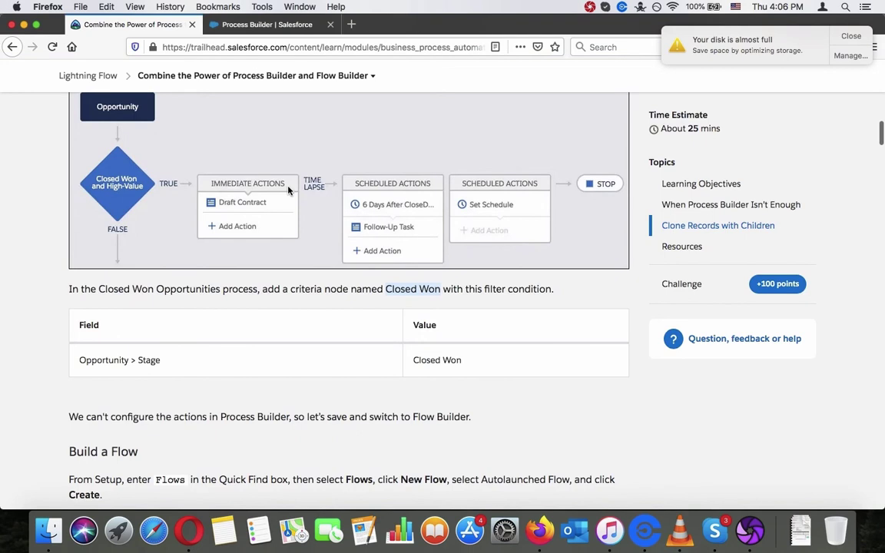
{"action": "left_click", "coordinate": [291, 25]}
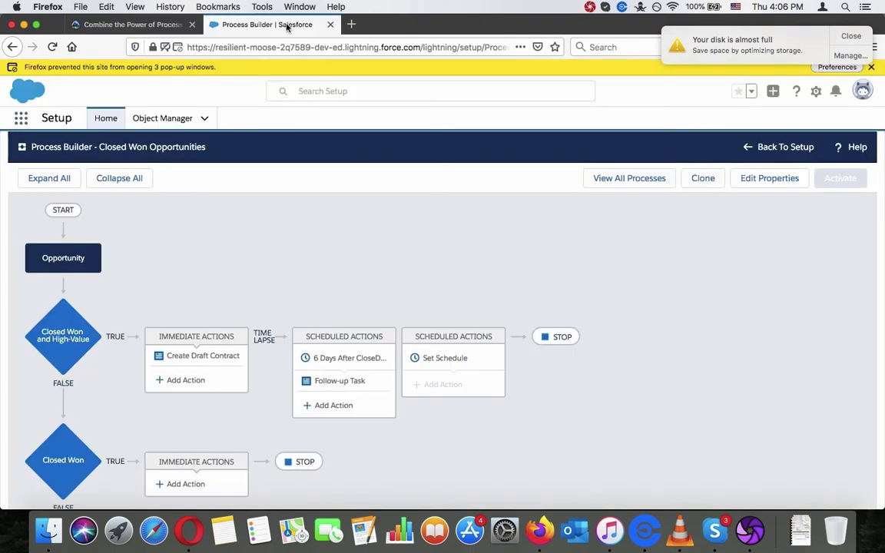
{"action": "scroll", "coordinate": [310, 215], "scroll_direction": "down", "scroll_amount": 2}
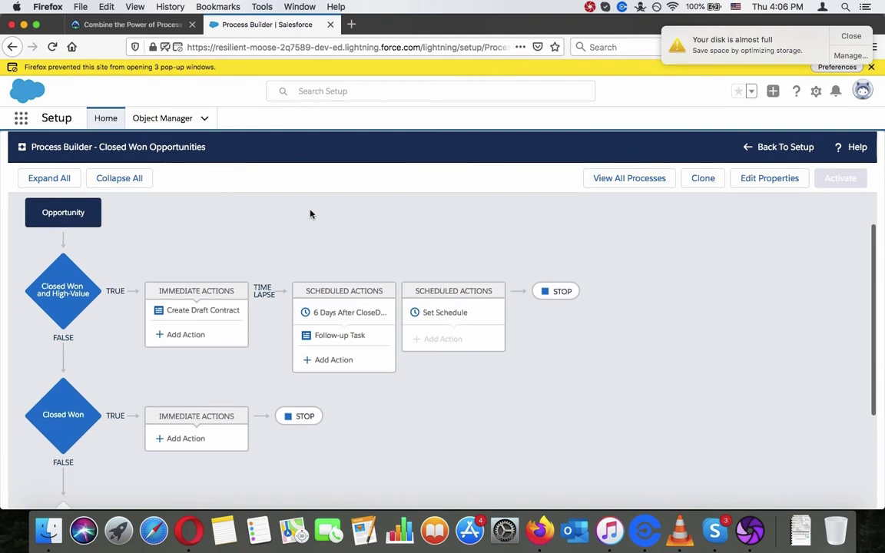
{"action": "left_click", "coordinate": [149, 31]}
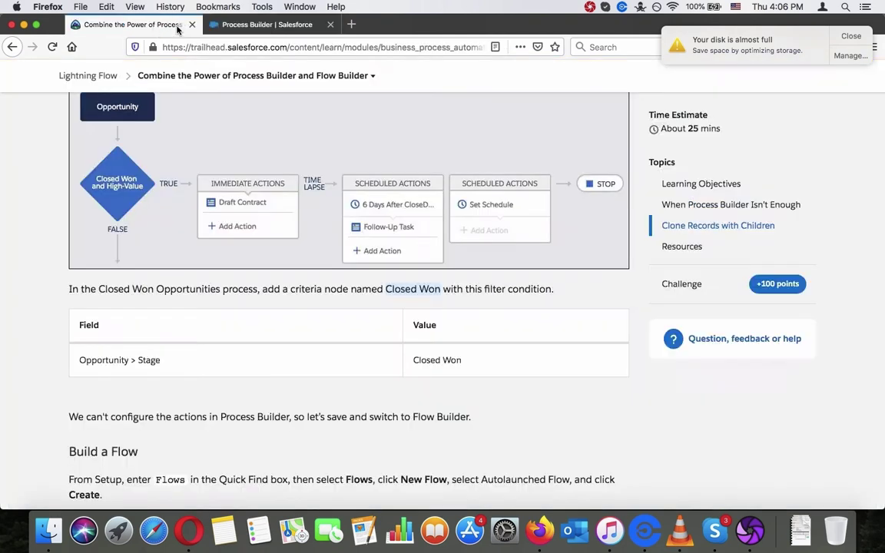
{"action": "left_click", "coordinate": [224, 23]}
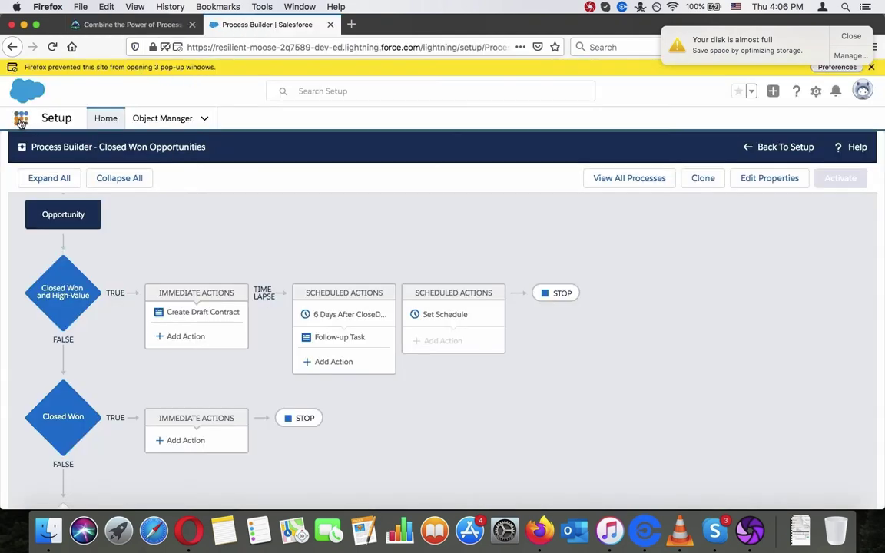
Open the Setup Home link in a new browser tab and read the unit's Build a Flow instructions.
{"action": "right_click", "coordinate": [105, 119]}
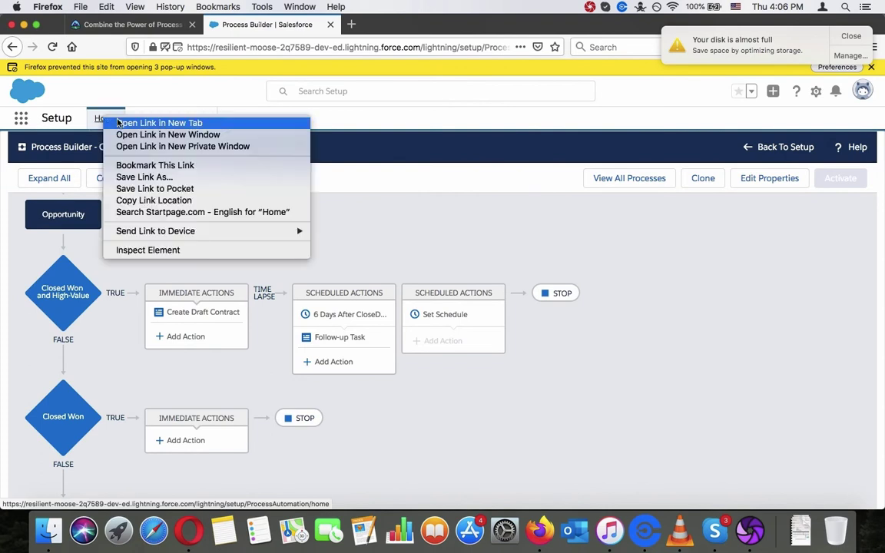
{"action": "left_click", "coordinate": [126, 123]}
{"action": "left_click", "coordinate": [388, 24]}
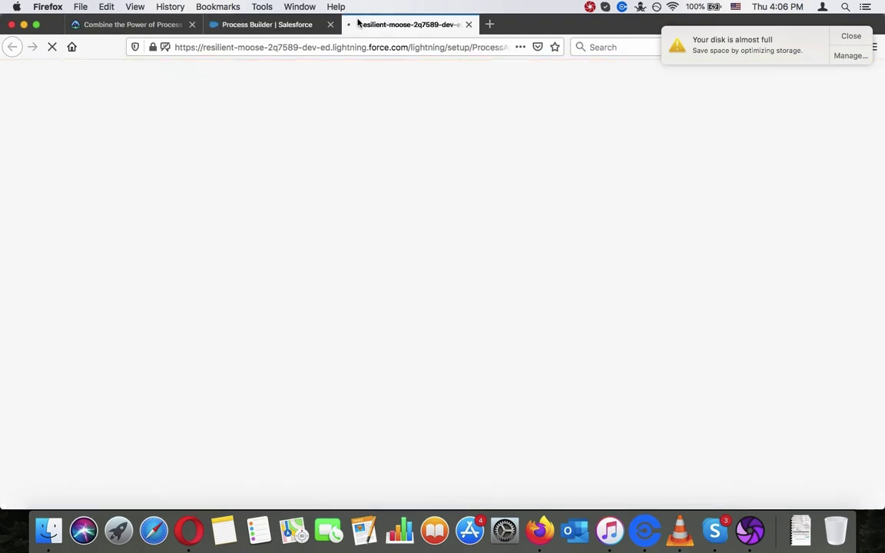
{"action": "left_click", "coordinate": [125, 30]}
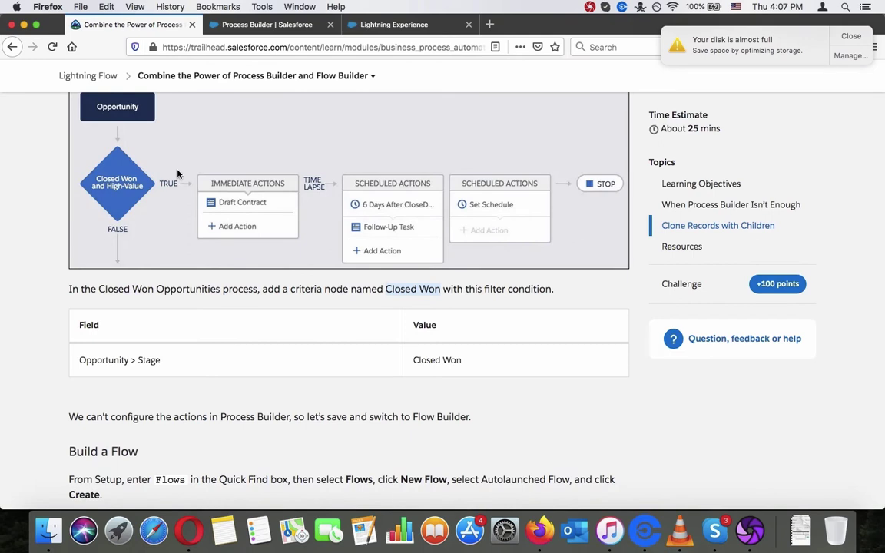
{"action": "scroll", "coordinate": [178, 175], "scroll_direction": "up", "scroll_amount": 2}
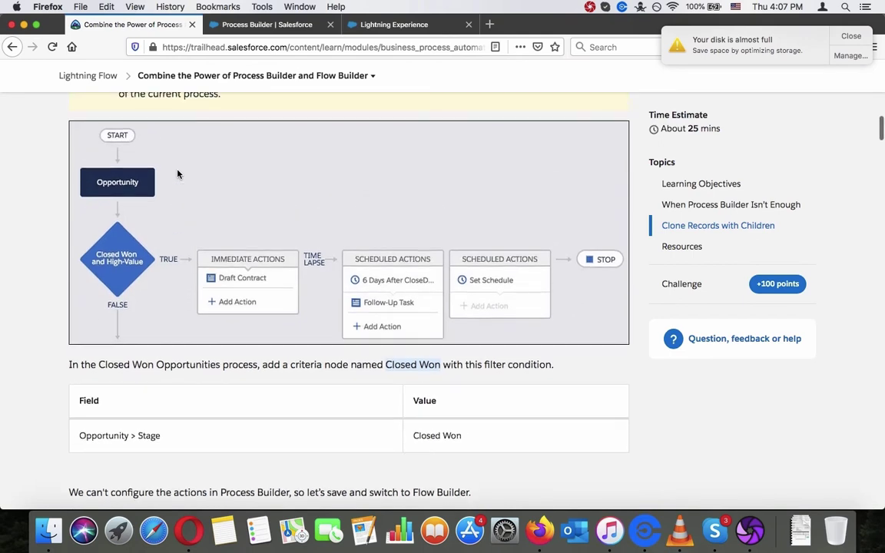
{"action": "scroll", "coordinate": [177, 175], "scroll_direction": "down", "scroll_amount": 3}
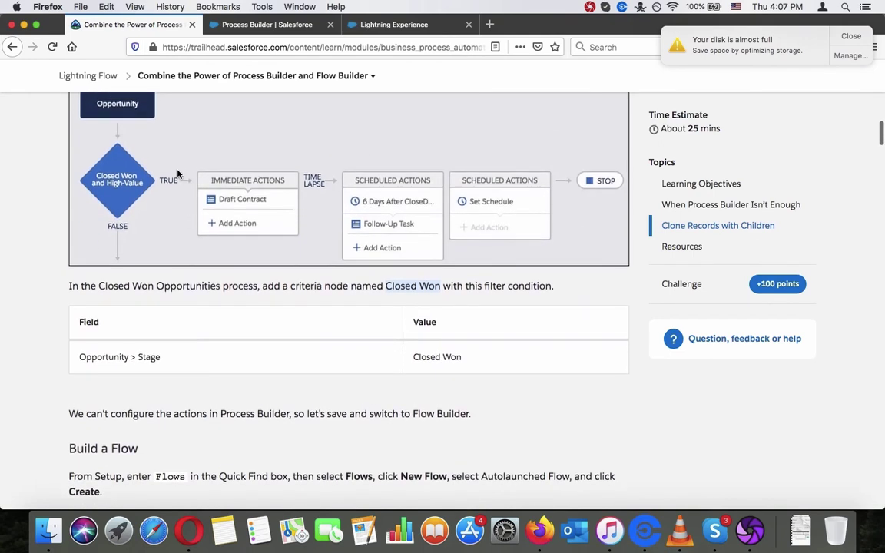
{"action": "scroll", "coordinate": [178, 174], "scroll_direction": "down", "scroll_amount": 5}
{"action": "scroll", "coordinate": [178, 175], "scroll_direction": "down", "scroll_amount": 3}
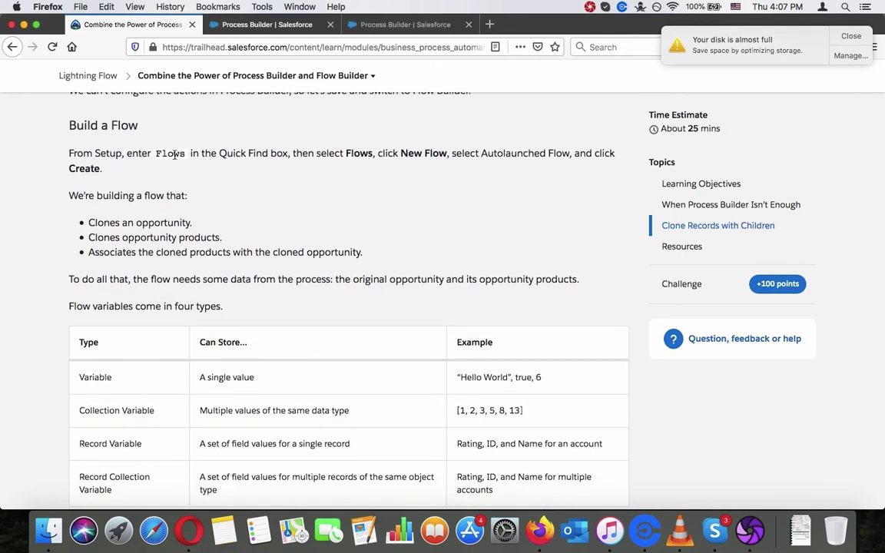
Go to Setup Home in the new browser tab, search Setup for "flow" and open Flows under Process Automation.
{"action": "left_click", "coordinate": [388, 25]}
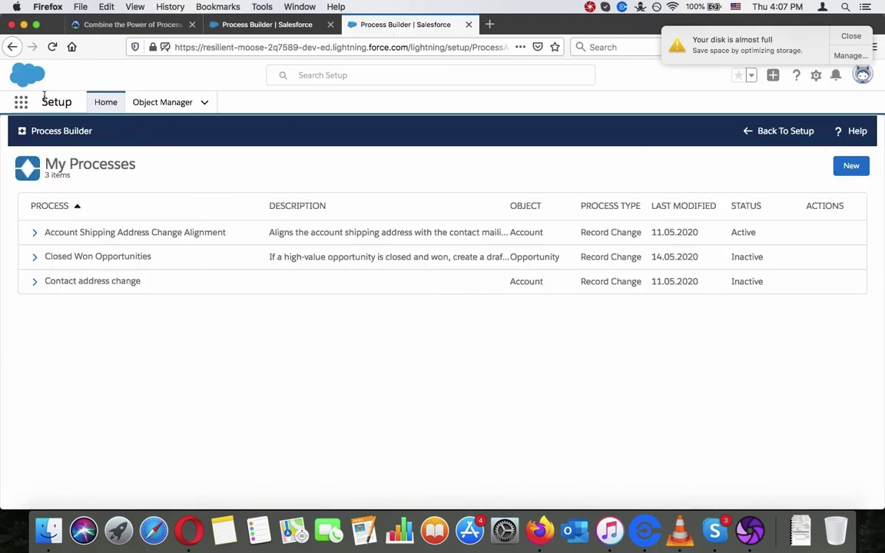
{"action": "left_click", "coordinate": [109, 108]}
{"action": "left_click", "coordinate": [86, 137]}
{"action": "type", "text": "f"}
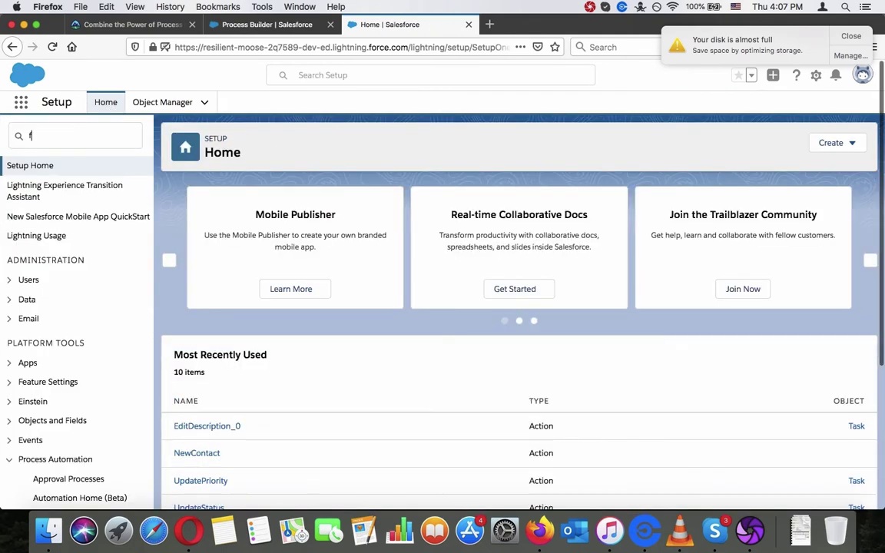
{"action": "type", "text": "low"}
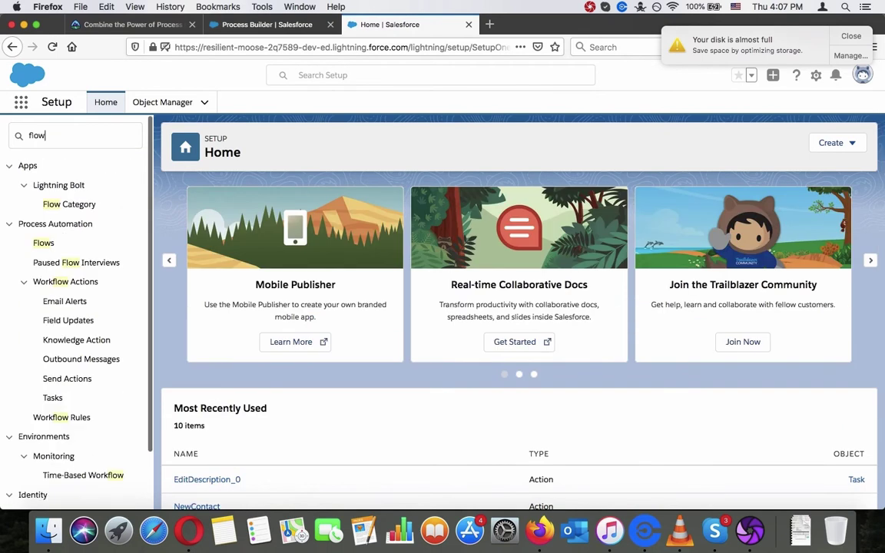
{"action": "scroll", "coordinate": [46, 246], "scroll_direction": "down", "scroll_amount": 2}
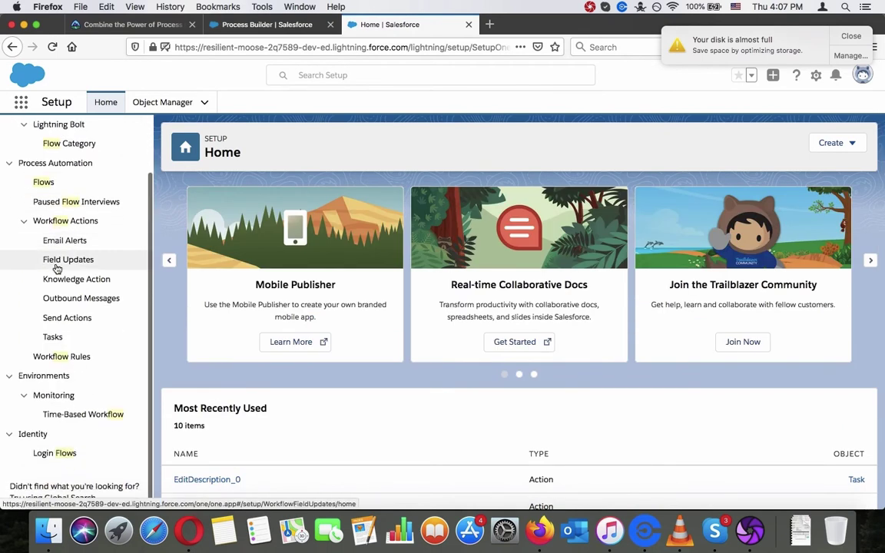
{"action": "scroll", "coordinate": [58, 296], "scroll_direction": "up", "scroll_amount": 2}
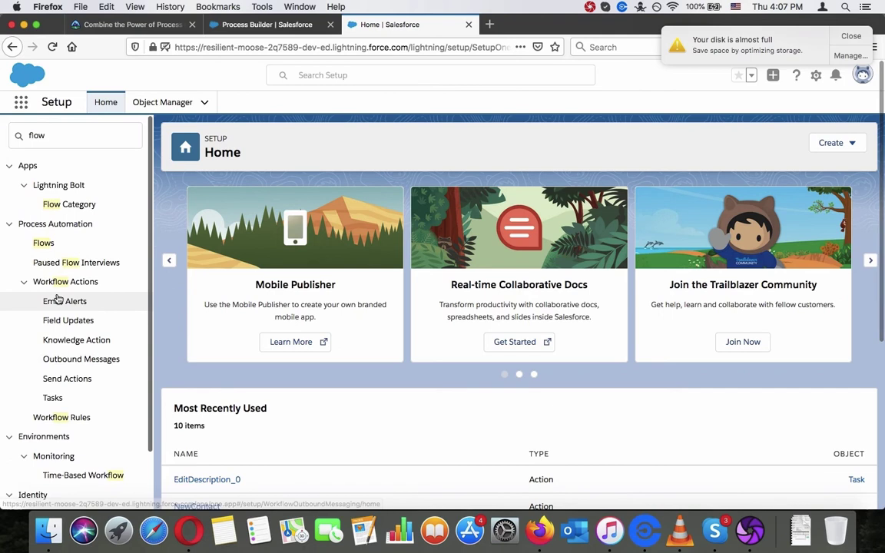
{"action": "left_click", "coordinate": [44, 242]}
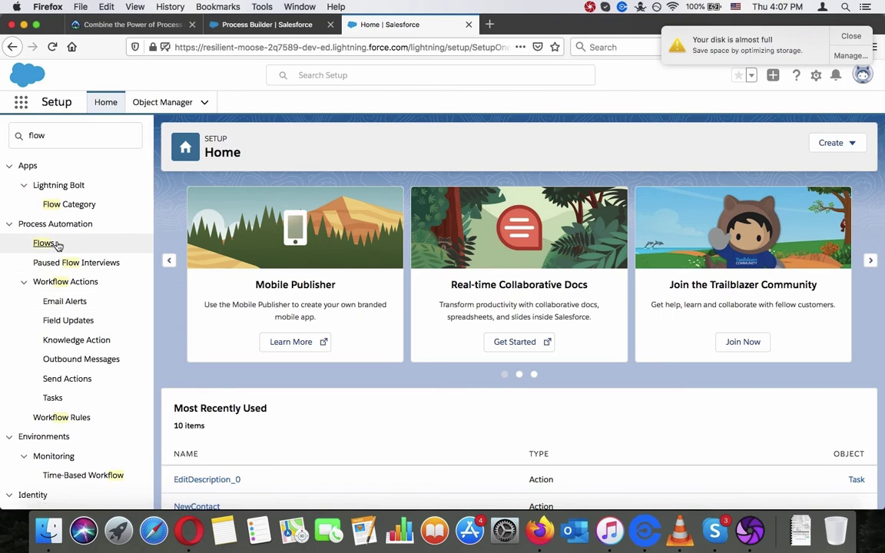
{"action": "left_click", "coordinate": [45, 244]}
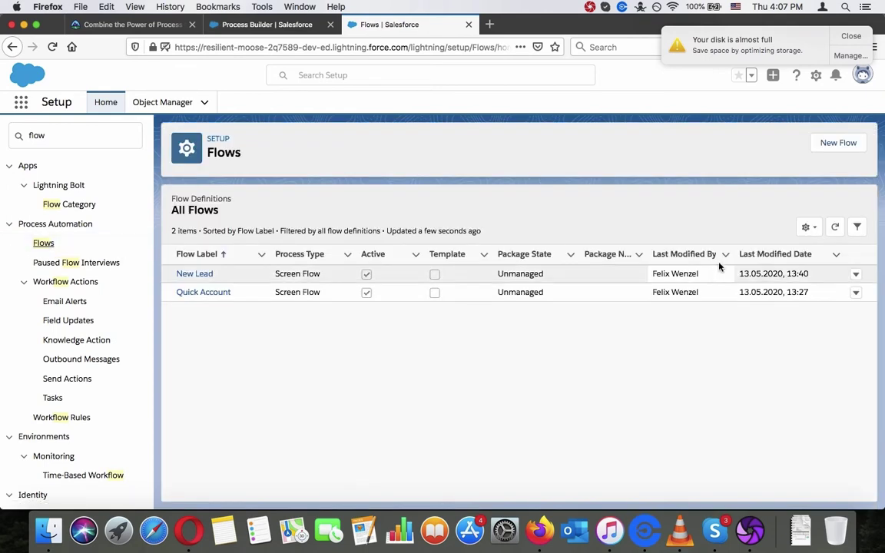
Start a new flow and create it as an Autolaunched Flow, as the unit specifies.
{"action": "left_click", "coordinate": [843, 144]}
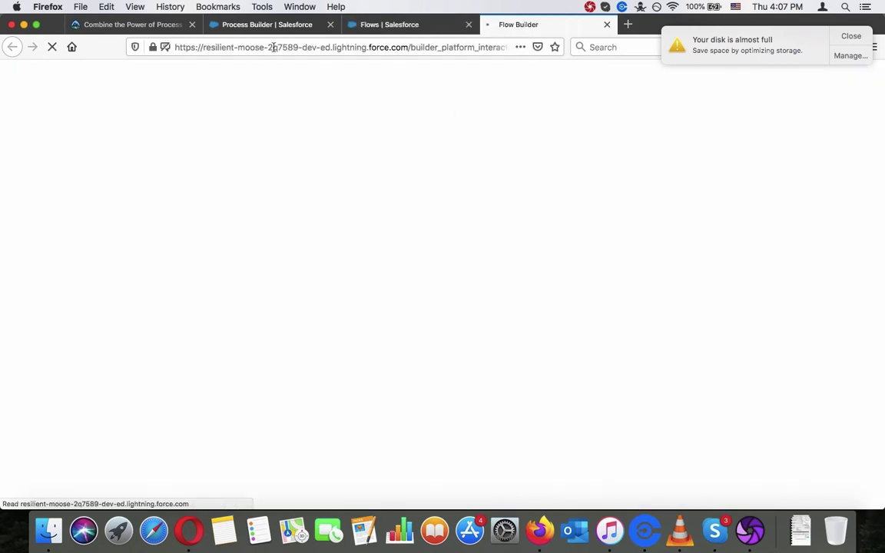
{"action": "left_click", "coordinate": [130, 24]}
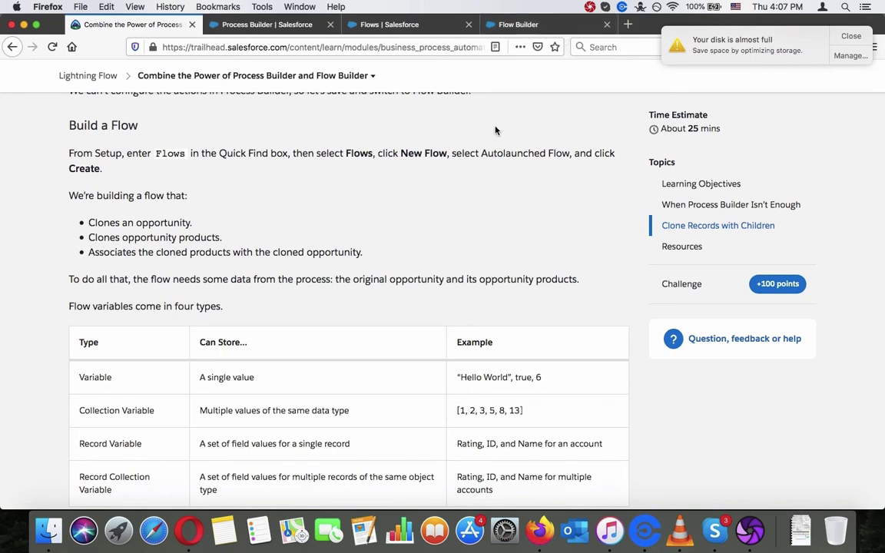
{"action": "left_click", "coordinate": [550, 26]}
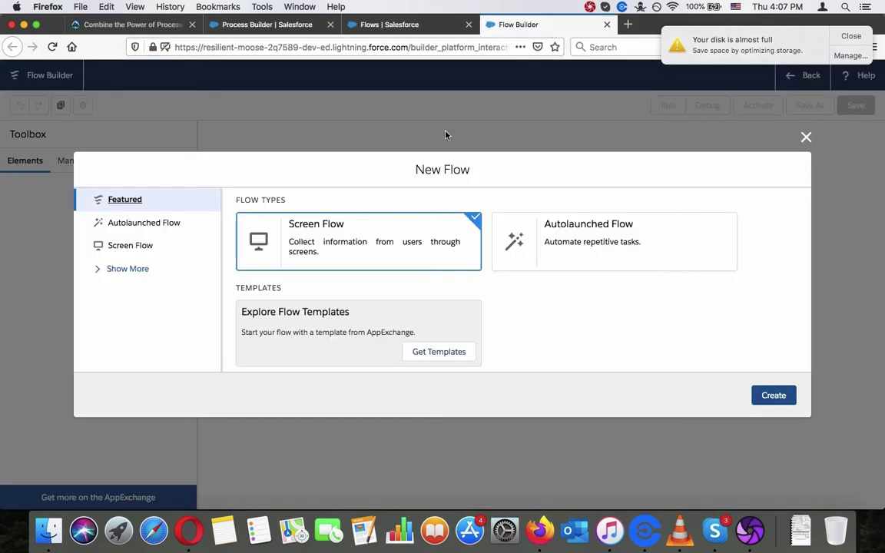
{"action": "left_click", "coordinate": [596, 241]}
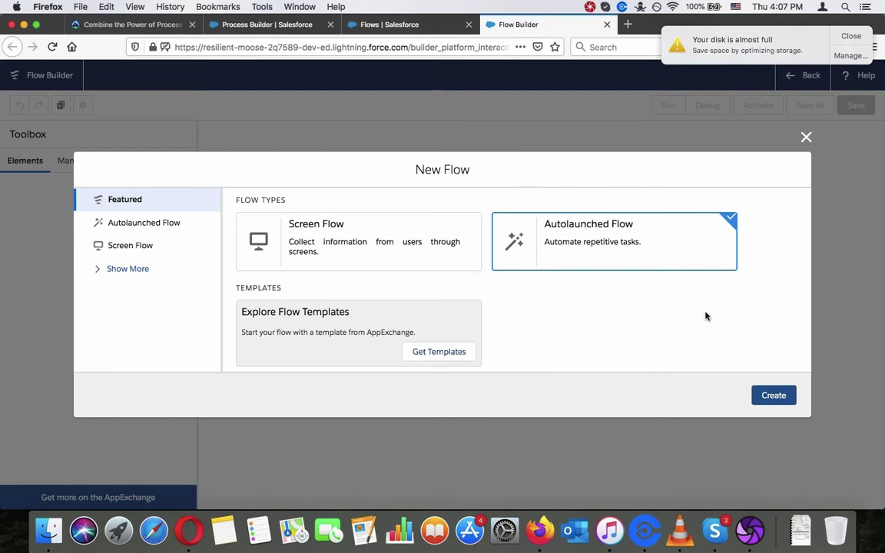
{"action": "left_click", "coordinate": [765, 395]}
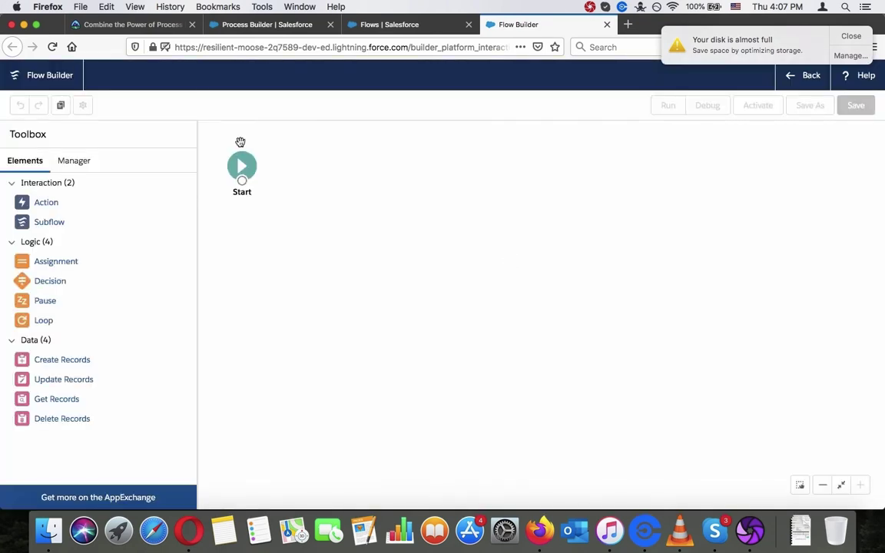
Read the unit's description of the flow, the four flow variable types and the values for the first new resource.
{"action": "left_click", "coordinate": [96, 27]}
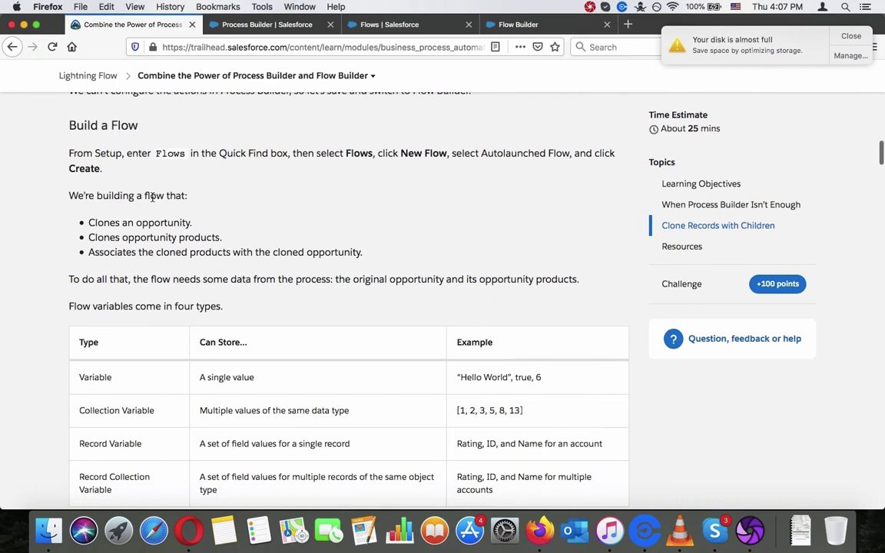
{"action": "scroll", "coordinate": [153, 197], "scroll_direction": "down", "scroll_amount": 2}
{"action": "scroll", "coordinate": [153, 197], "scroll_direction": "down", "scroll_amount": 1}
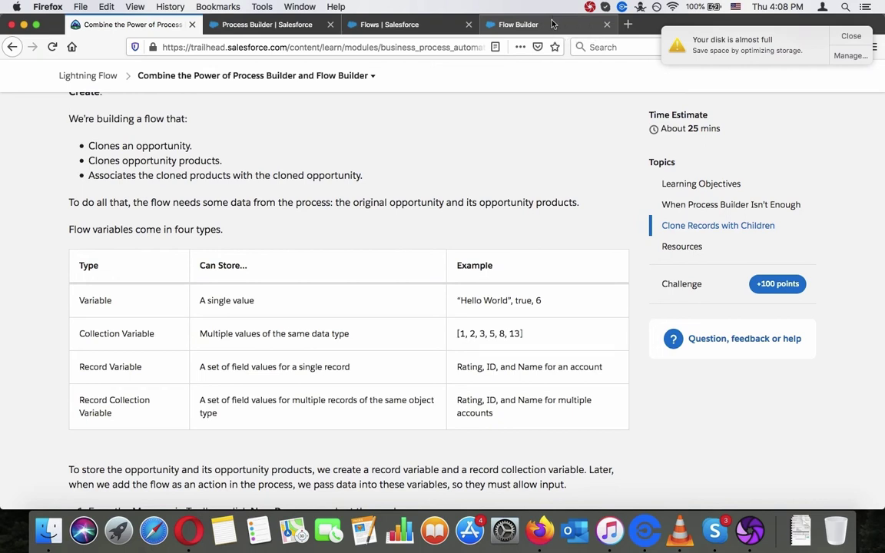
{"action": "scroll", "coordinate": [549, 133], "scroll_direction": "down", "scroll_amount": 1}
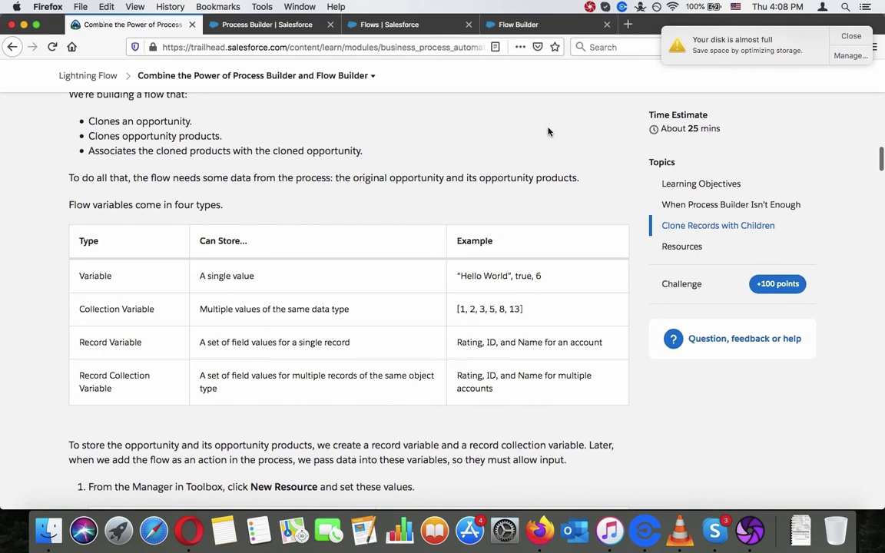
{"action": "scroll", "coordinate": [548, 131], "scroll_direction": "down", "scroll_amount": 2}
{"action": "scroll", "coordinate": [549, 129], "scroll_direction": "down", "scroll_amount": 2}
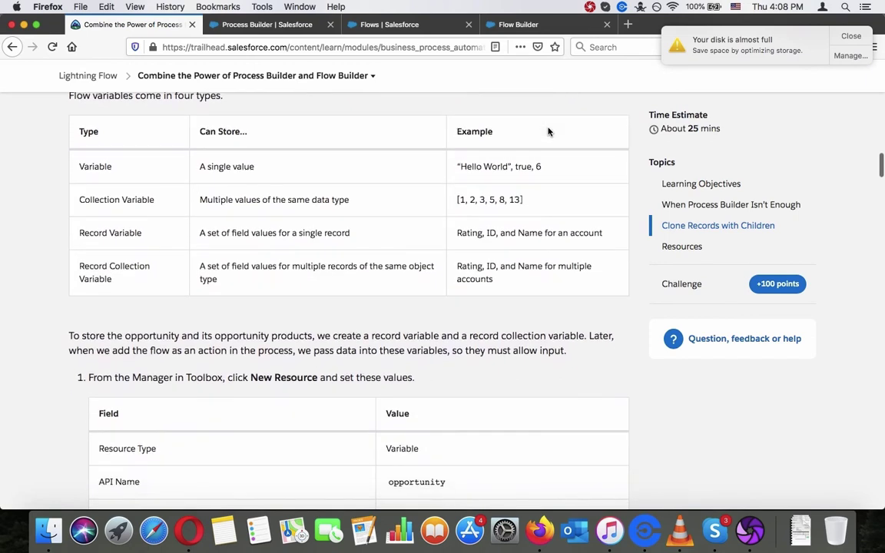
{"action": "scroll", "coordinate": [549, 130], "scroll_direction": "down", "scroll_amount": 4}
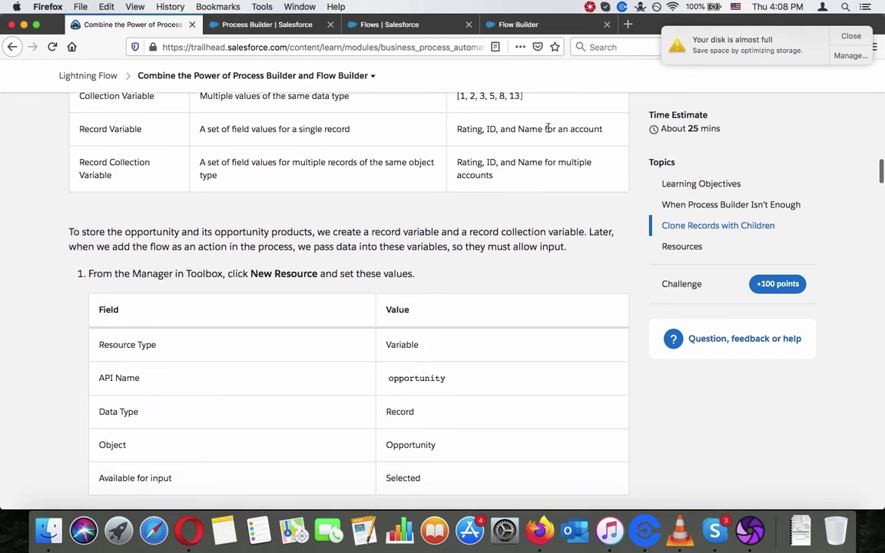
Review the flow variable types, why the record and record collection variables must allow input, and the first resource's values in the Trailhead unit.
{"action": "scroll", "coordinate": [549, 131], "scroll_direction": "up", "scroll_amount": 6}
{"action": "scroll", "coordinate": [548, 131], "scroll_direction": "down", "scroll_amount": 4}
{"action": "scroll", "coordinate": [549, 130], "scroll_direction": "up", "scroll_amount": 2}
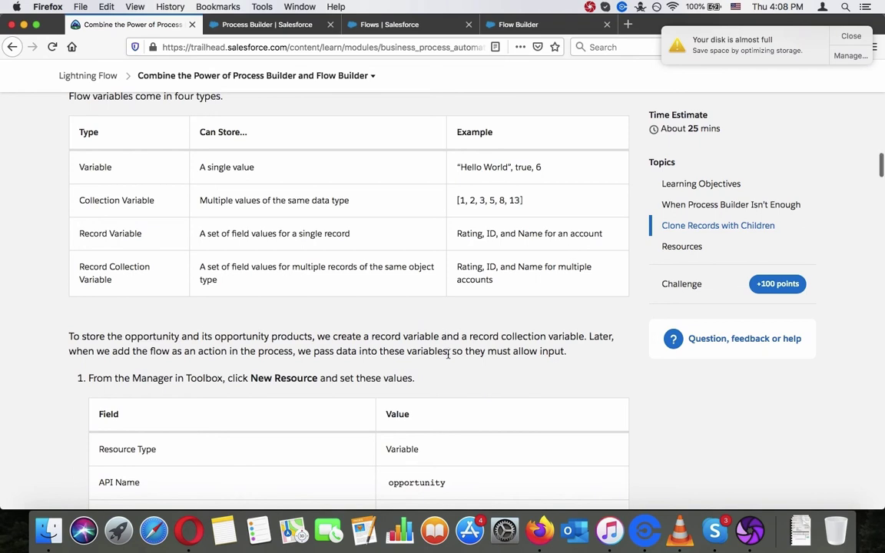
{"action": "scroll", "coordinate": [448, 353], "scroll_direction": "down", "scroll_amount": 5}
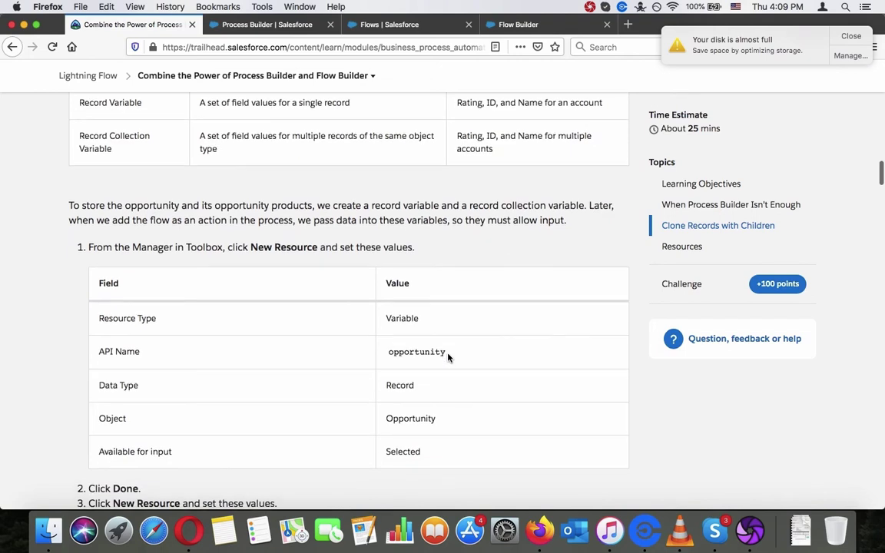
{"action": "scroll", "coordinate": [447, 357], "scroll_direction": "down", "scroll_amount": 2}
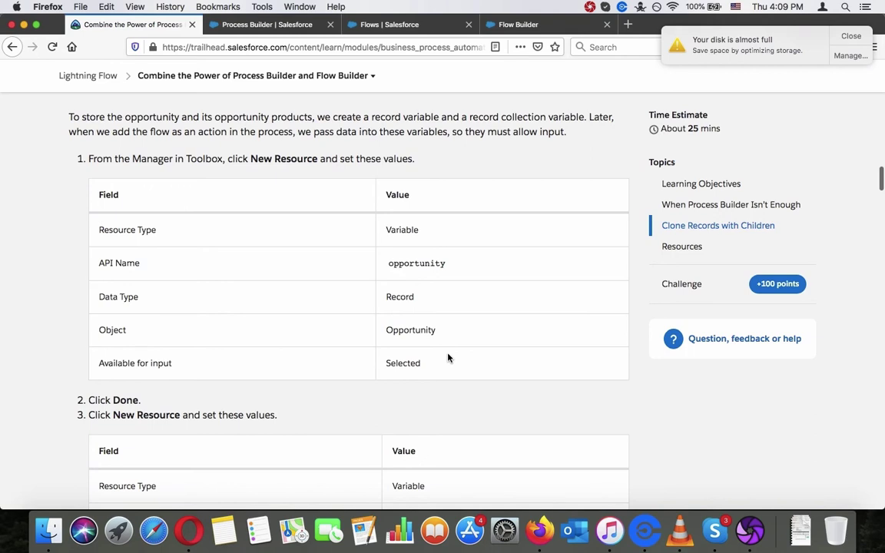
{"action": "scroll", "coordinate": [448, 357], "scroll_direction": "up", "scroll_amount": 1}
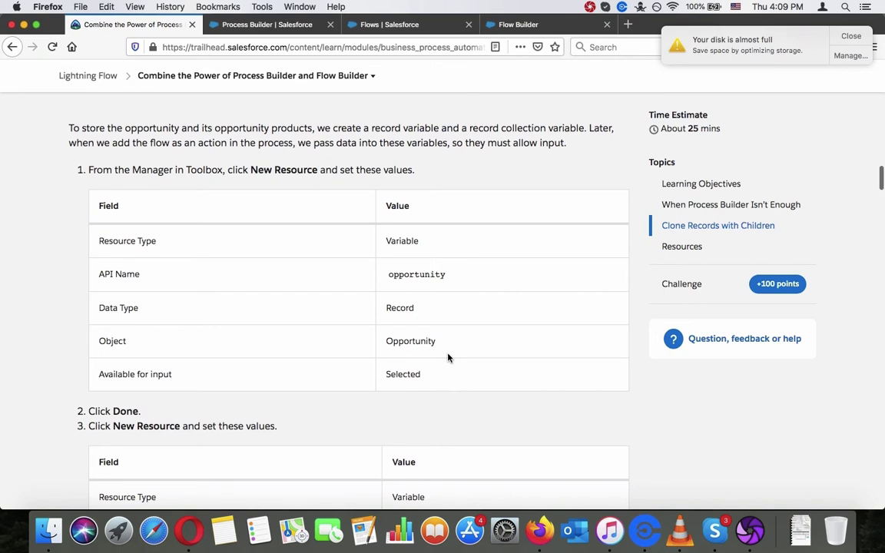
{"action": "scroll", "coordinate": [448, 357], "scroll_direction": "up", "scroll_amount": 5}
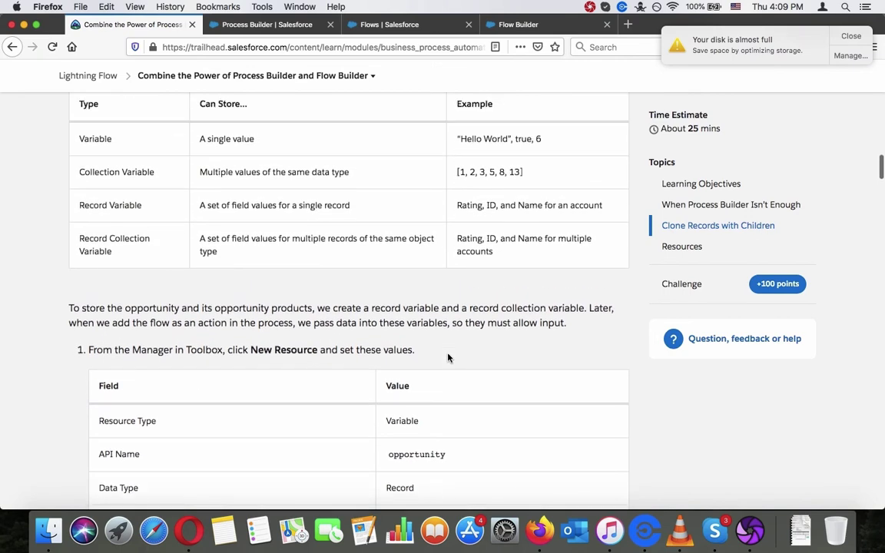
{"action": "left_click_drag", "start_coordinate": [405, 322], "coordinate": [404, 322]}
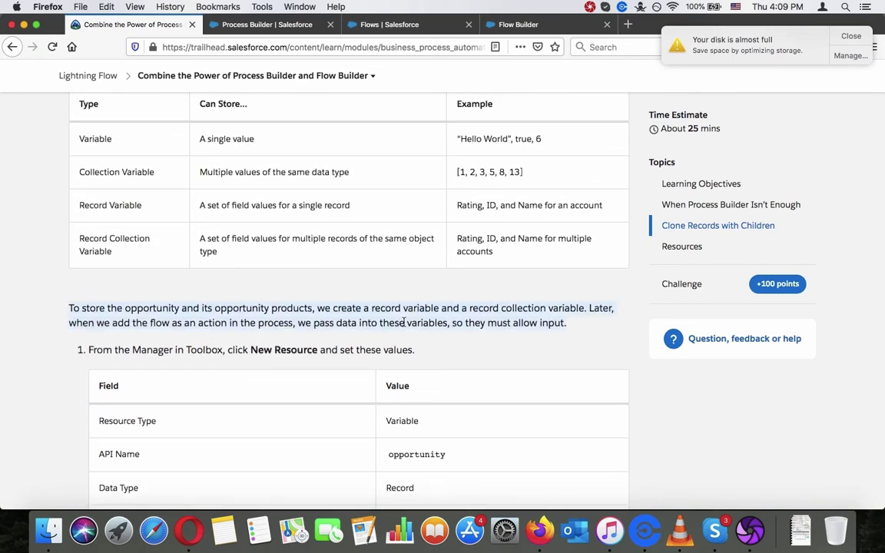
{"action": "triple_click", "coordinate": [260, 205]}
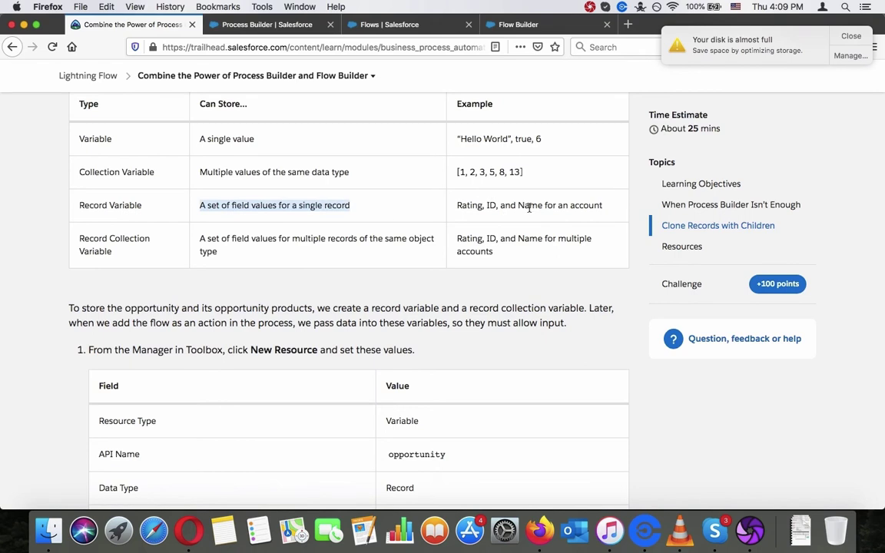
{"action": "triple_click", "coordinate": [441, 317]}
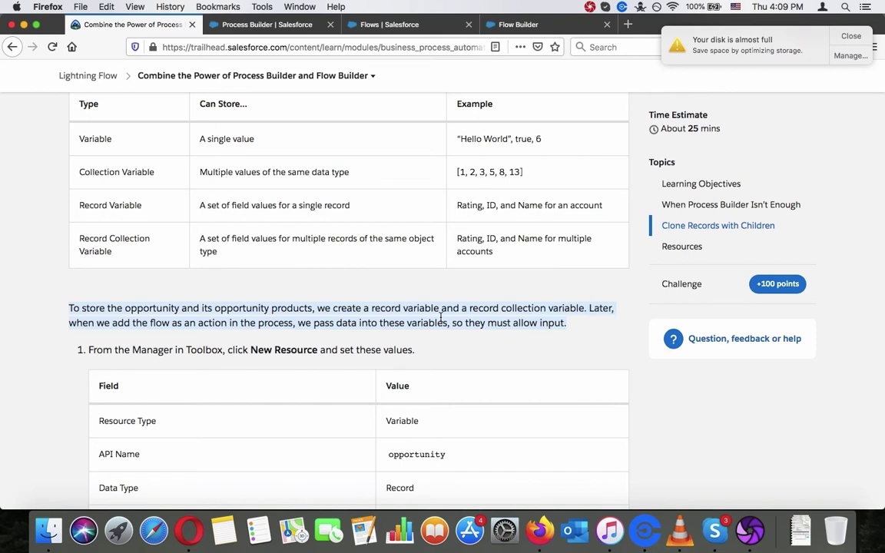
{"action": "left_click", "coordinate": [441, 318]}
{"action": "scroll", "coordinate": [441, 318], "scroll_direction": "down", "scroll_amount": 5}
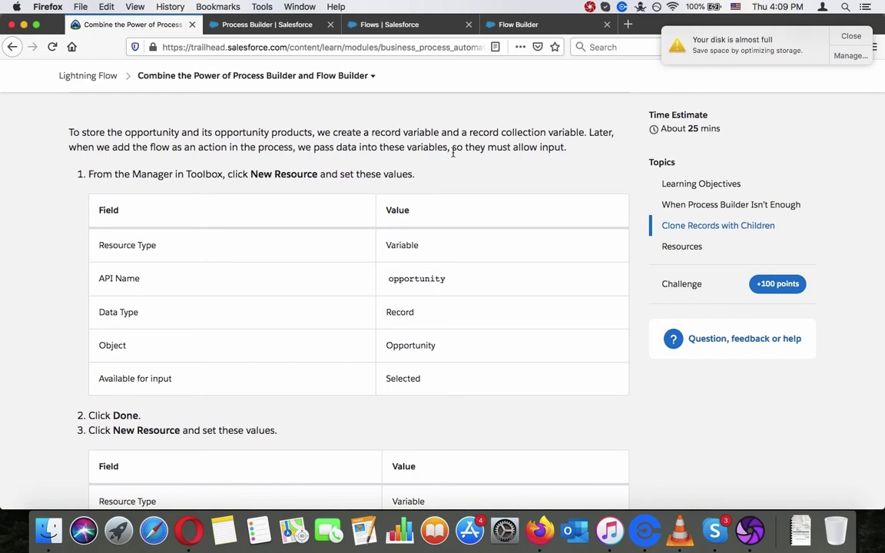
Start a new resource in the Flow Builder tab and set its resource type to Variable, as the Trailhead unit specifies.
{"action": "left_click", "coordinate": [510, 25]}
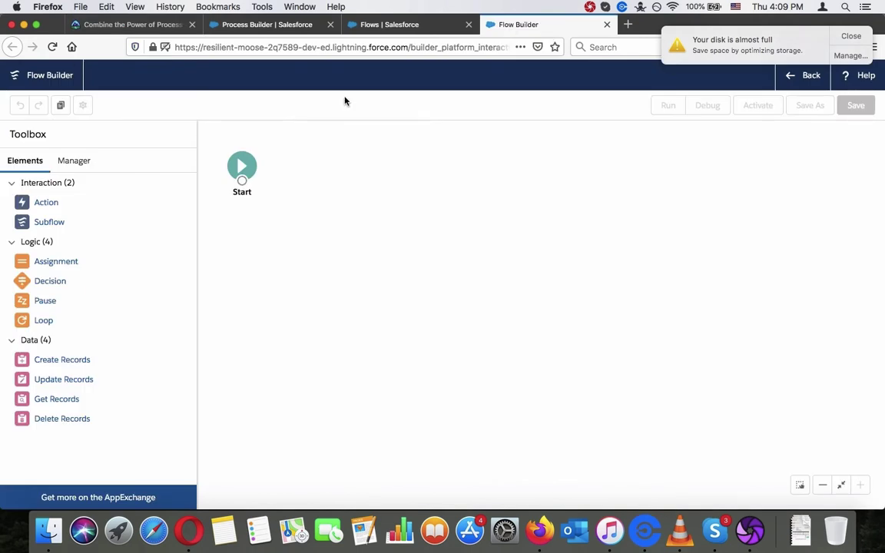
{"action": "left_click", "coordinate": [73, 167]}
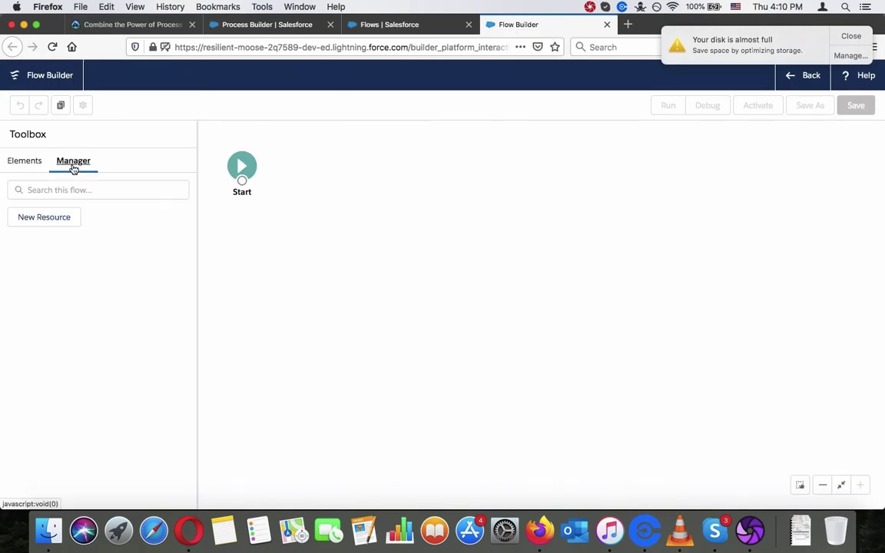
{"action": "left_click", "coordinate": [66, 216]}
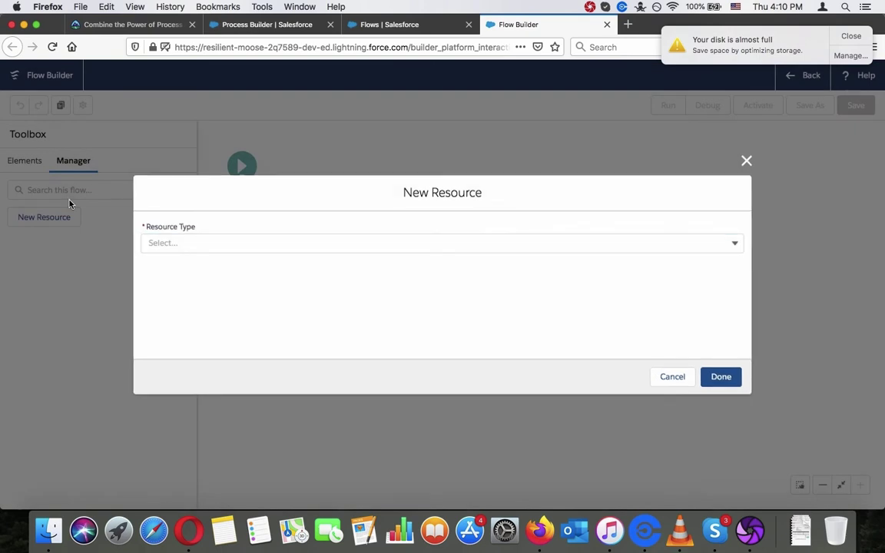
{"action": "left_click", "coordinate": [135, 26]}
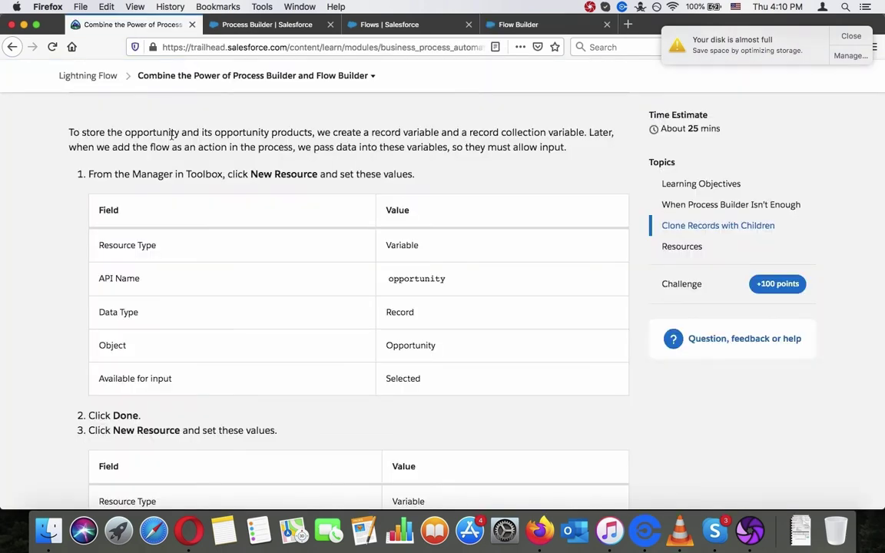
{"action": "double_click", "coordinate": [396, 246]}
{"action": "right_click", "coordinate": [402, 249]}
{"action": "left_click", "coordinate": [408, 252]}
{"action": "left_click", "coordinate": [538, 24]}
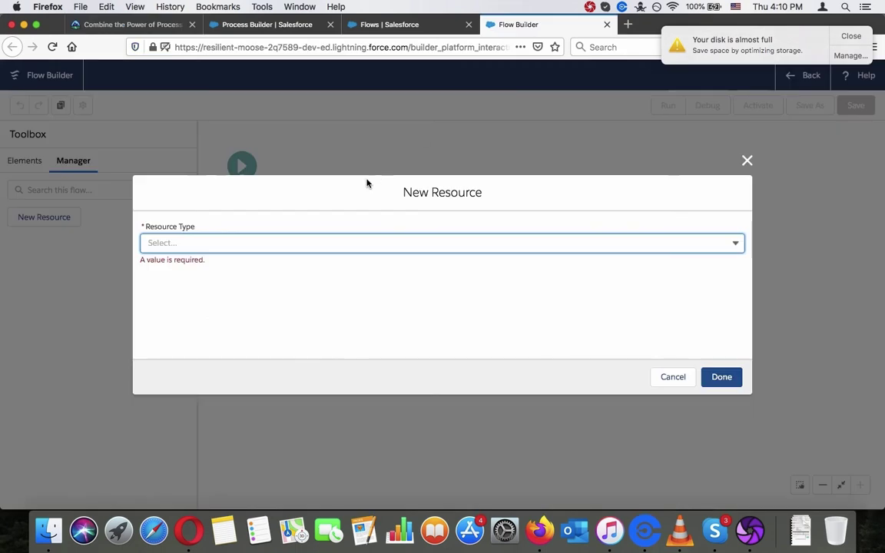
{"action": "left_click", "coordinate": [348, 240]}
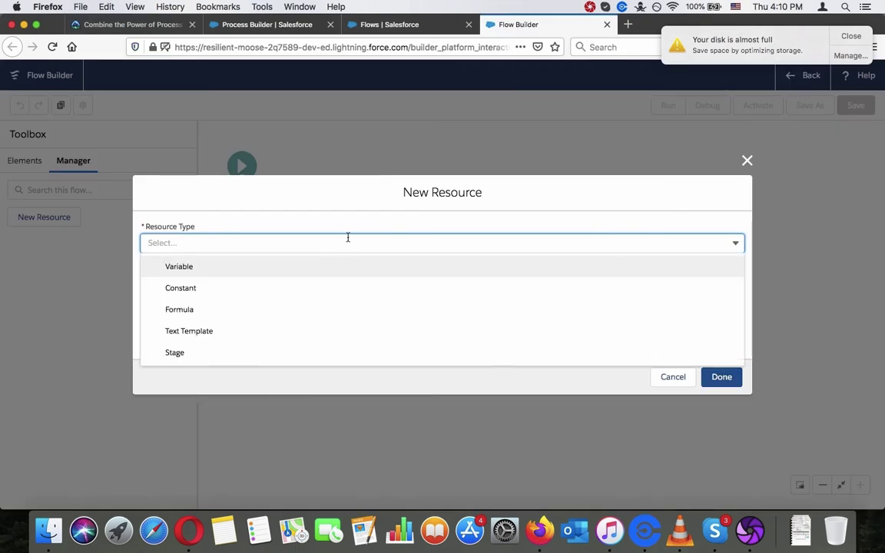
{"action": "left_click", "coordinate": [342, 267]}
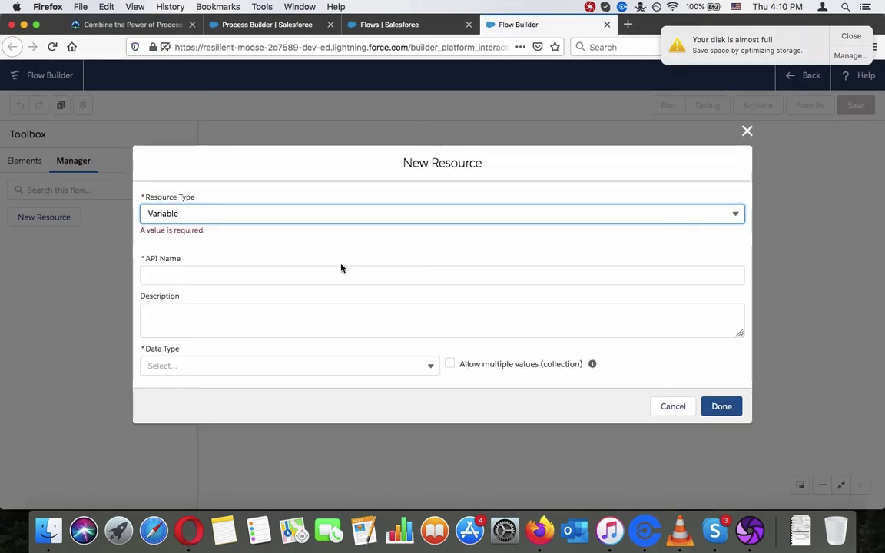
Copy the API name "opportunity" from the Trailhead unit and enter it as the new variable's API name.
{"action": "left_click", "coordinate": [146, 26]}
{"action": "double_click", "coordinate": [437, 280]}
{"action": "right_click", "coordinate": [444, 282]}
{"action": "left_click", "coordinate": [459, 287]}
{"action": "left_click", "coordinate": [544, 27]}
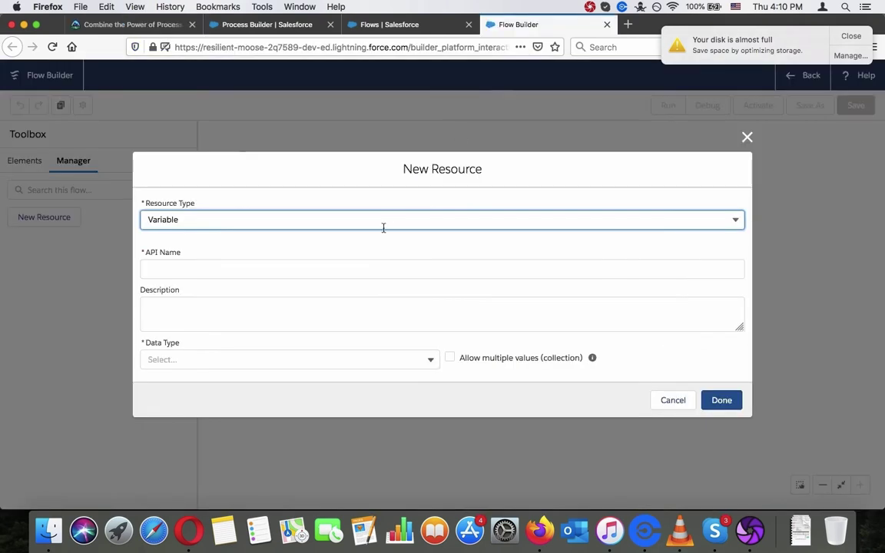
{"action": "left_click", "coordinate": [372, 270]}
{"action": "key", "text": "super+v"}
{"action": "key", "text": "super+a"}
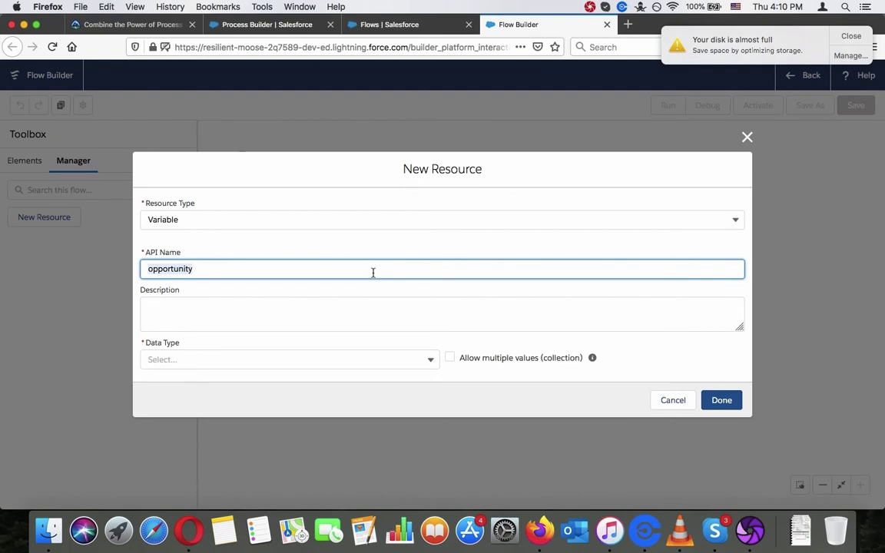
Set the variable's data type to Record and its object to Opportunity, checking both values against the Trailhead unit.
{"action": "left_click", "coordinate": [126, 23]}
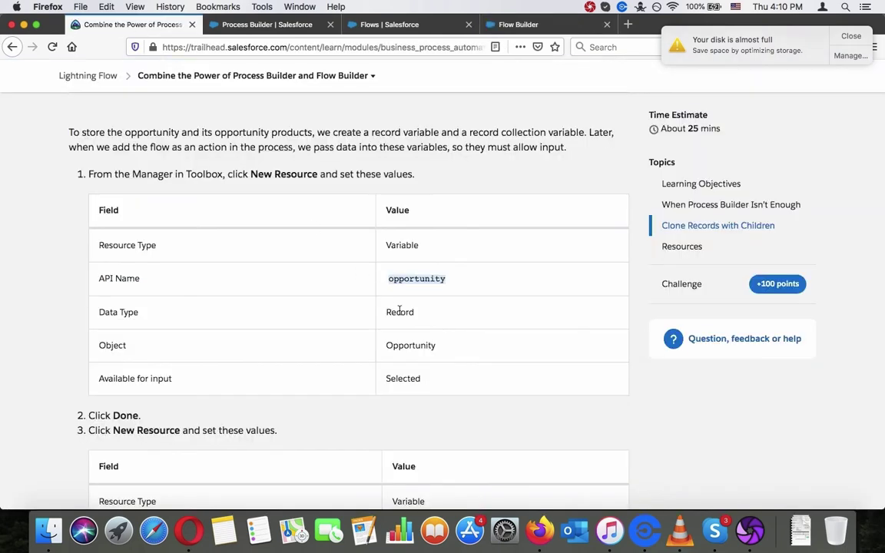
{"action": "left_click", "coordinate": [522, 24]}
{"action": "left_click", "coordinate": [298, 356]}
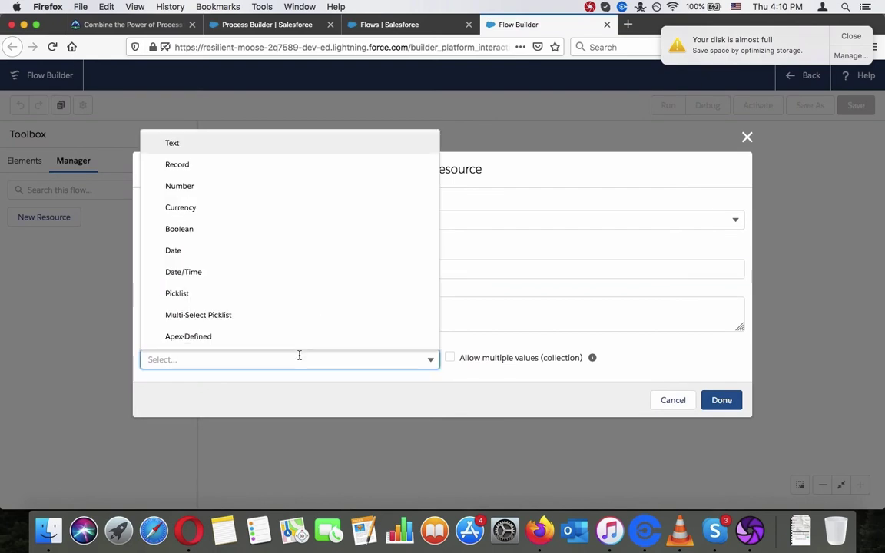
{"action": "left_click", "coordinate": [280, 163]}
{"action": "left_click", "coordinate": [128, 24]}
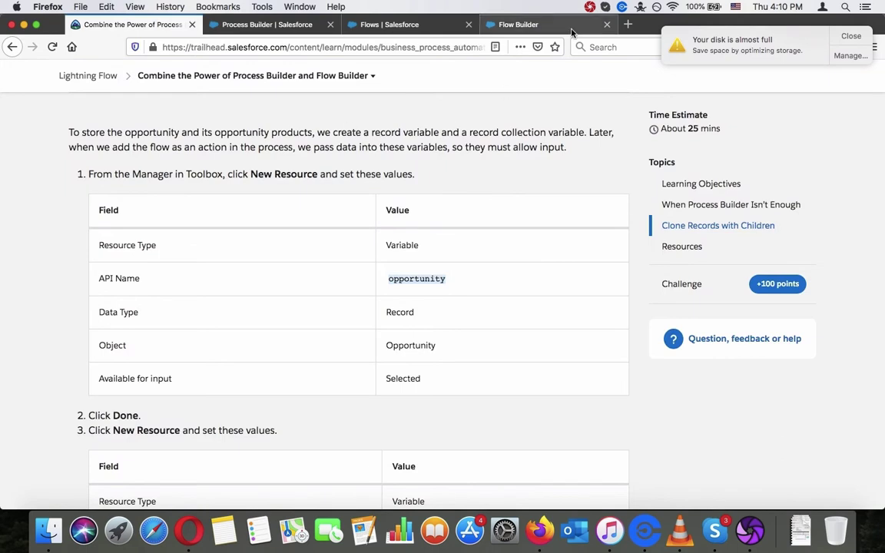
{"action": "left_click", "coordinate": [541, 24]}
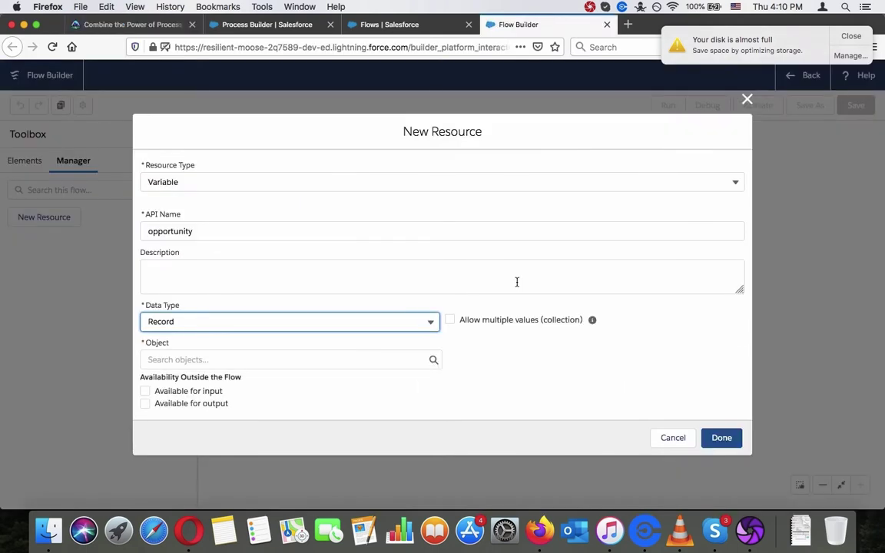
{"action": "left_click", "coordinate": [383, 358]}
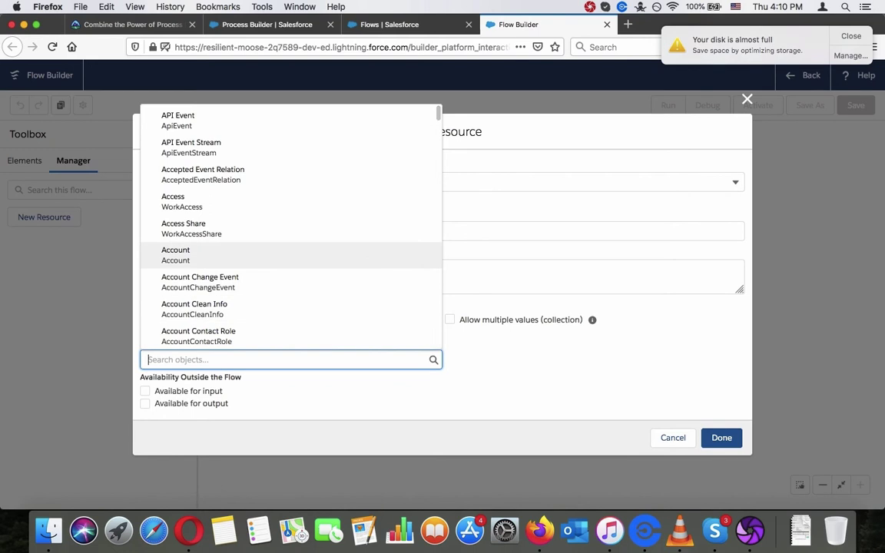
{"action": "type", "text": "op"}
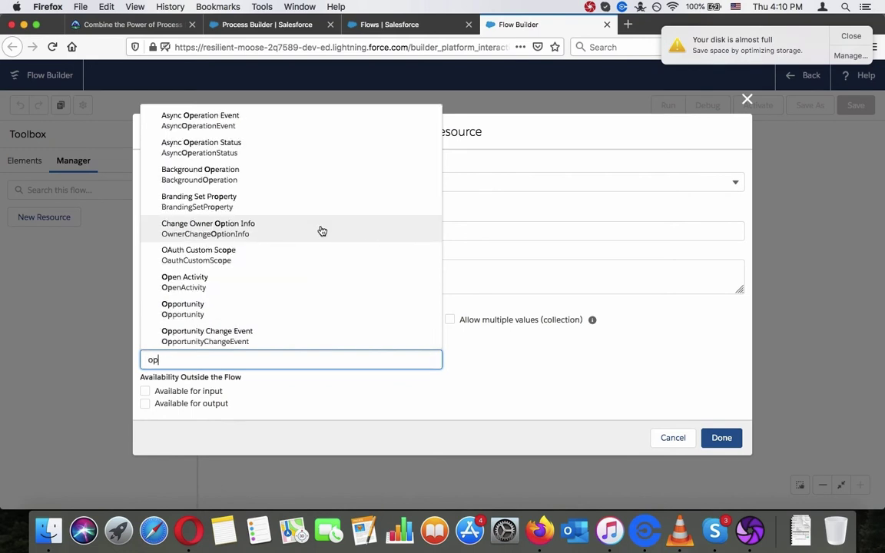
{"action": "left_click", "coordinate": [298, 310]}
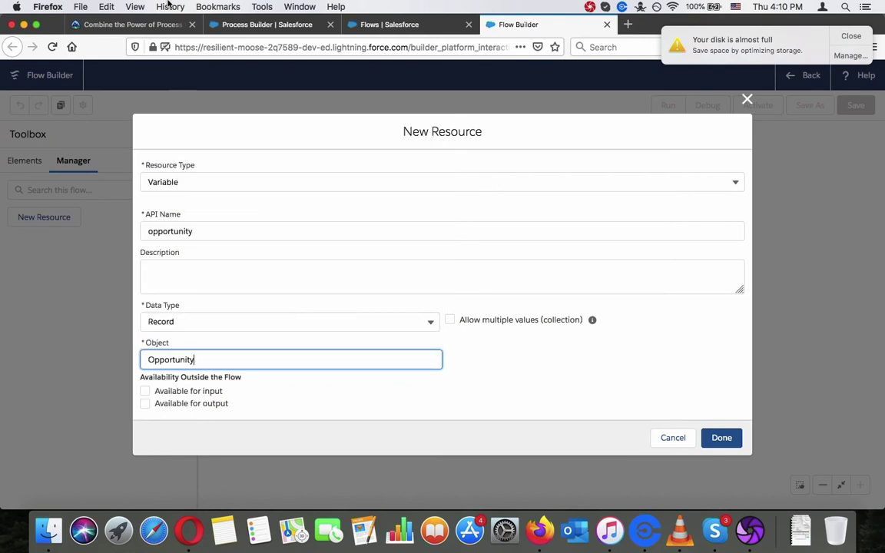
Make the opportunity variable available for input, as the unit specifies, and finish creating the resource.
{"action": "left_click", "coordinate": [137, 24]}
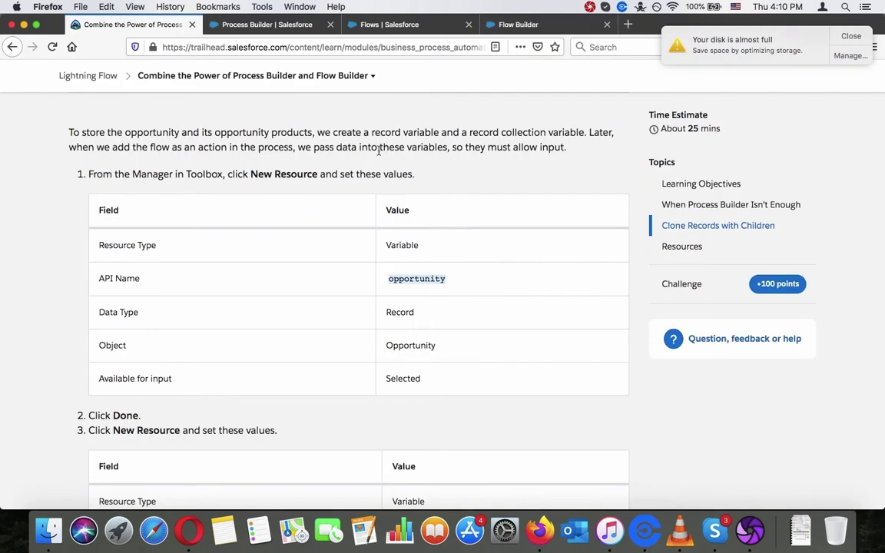
{"action": "left_click", "coordinate": [544, 25]}
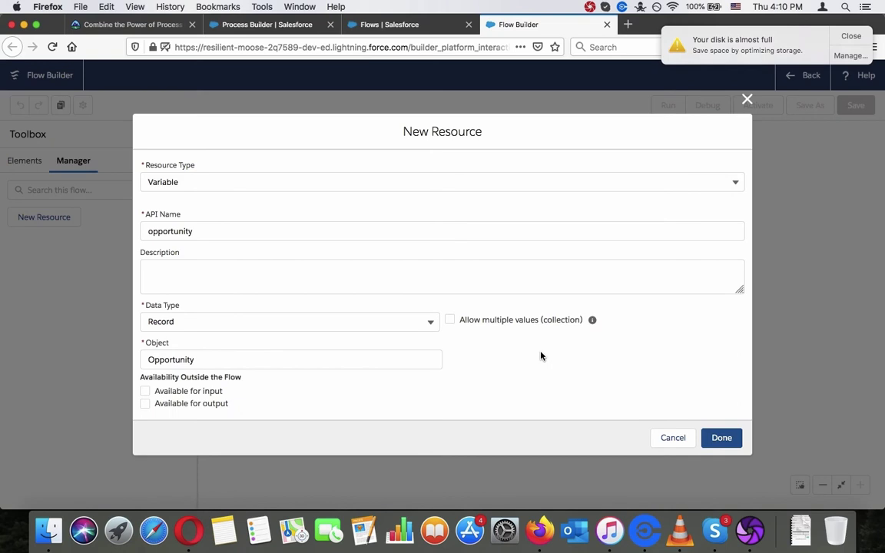
{"action": "left_click", "coordinate": [163, 392]}
{"action": "left_click", "coordinate": [173, 231]}
{"action": "left_click", "coordinate": [188, 265]}
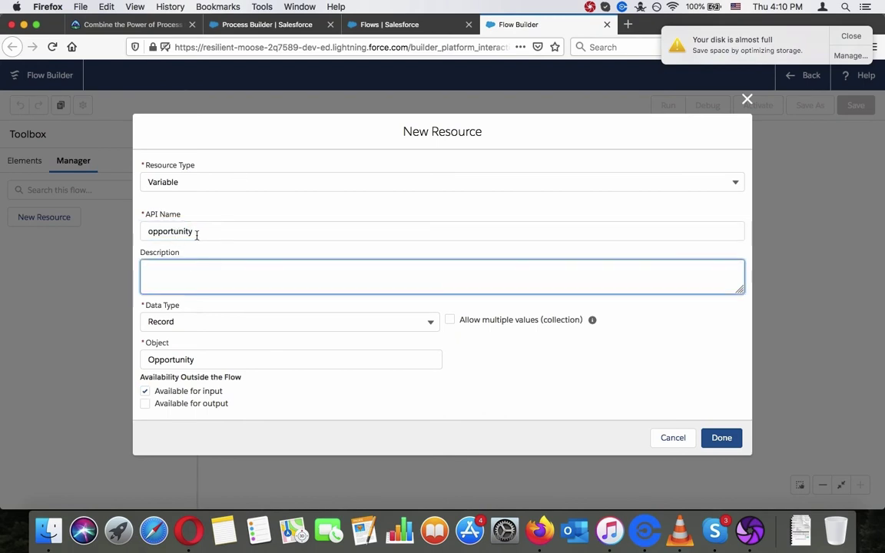
{"action": "left_click", "coordinate": [171, 230]}
{"action": "left_click", "coordinate": [192, 261]}
{"action": "left_click", "coordinate": [188, 224]}
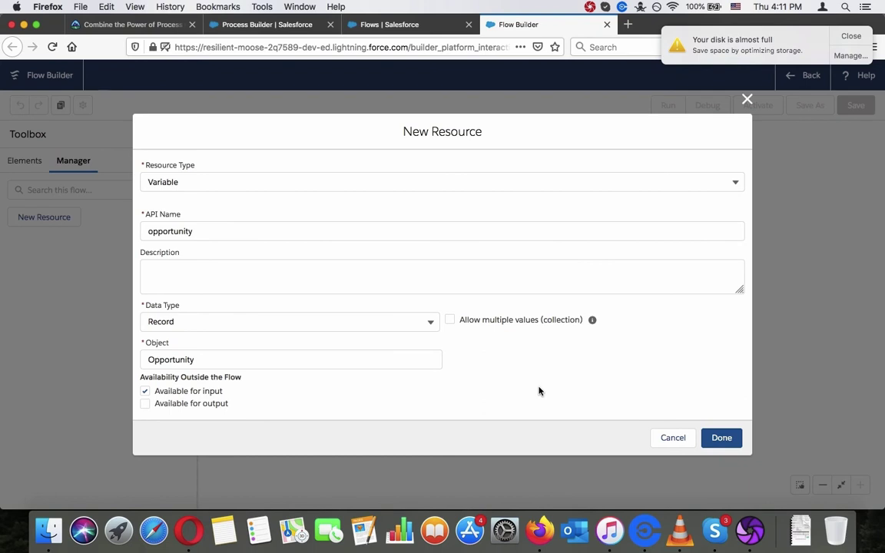
{"action": "left_click", "coordinate": [399, 321]}
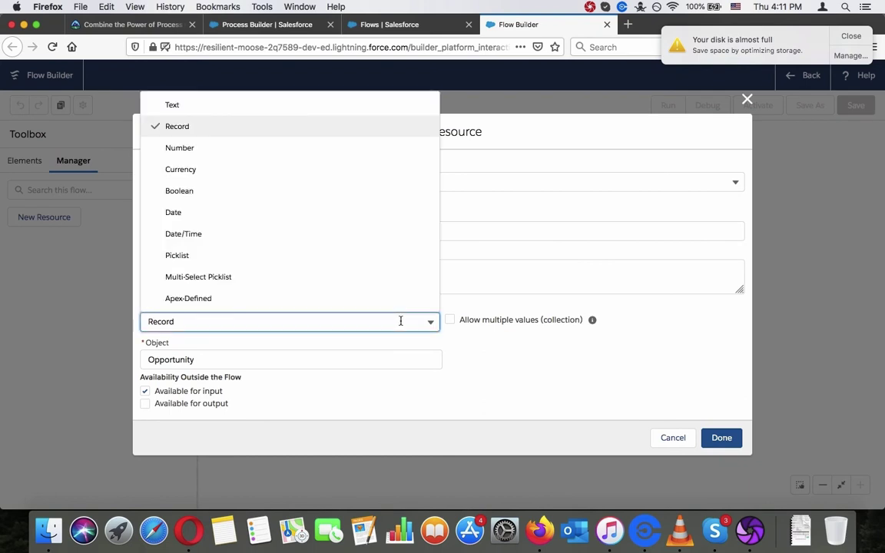
{"action": "left_click", "coordinate": [544, 375]}
{"action": "left_click", "coordinate": [723, 438]}
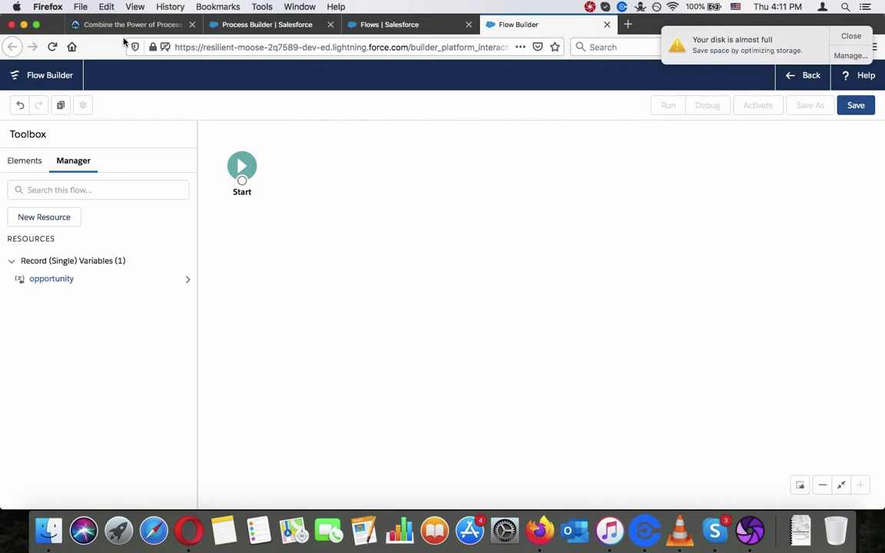
Copy the API name "oppProducts_Original" from the second new-resource table in the Trailhead unit.
{"action": "left_click", "coordinate": [127, 25]}
{"action": "scroll", "coordinate": [258, 233], "scroll_direction": "down", "scroll_amount": 3}
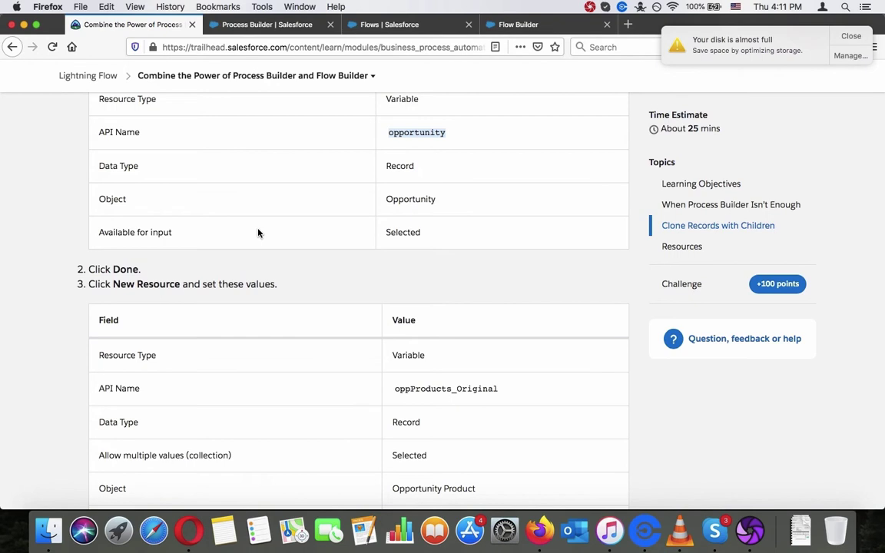
{"action": "scroll", "coordinate": [258, 232], "scroll_direction": "down", "scroll_amount": 5}
{"action": "scroll", "coordinate": [258, 232], "scroll_direction": "up", "scroll_amount": 1}
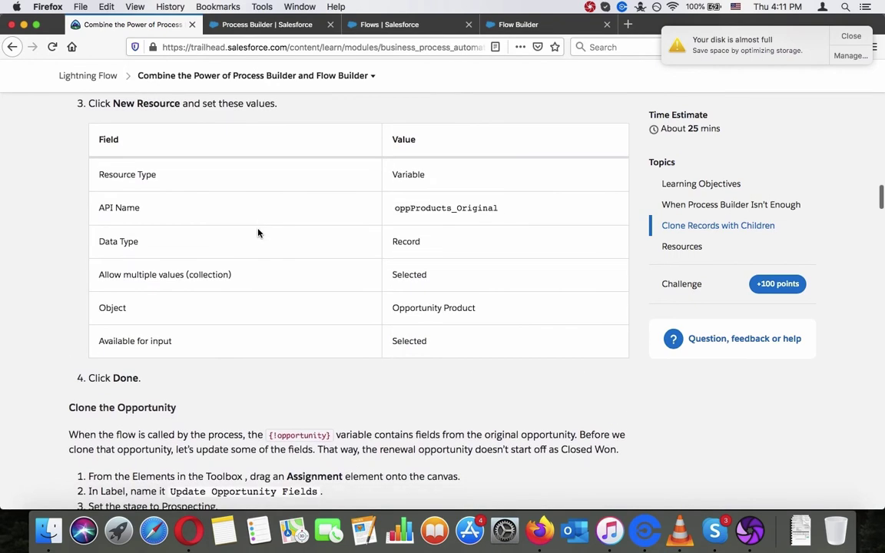
{"action": "double_click", "coordinate": [440, 209]}
{"action": "right_click", "coordinate": [446, 209]}
{"action": "left_click", "coordinate": [449, 212]}
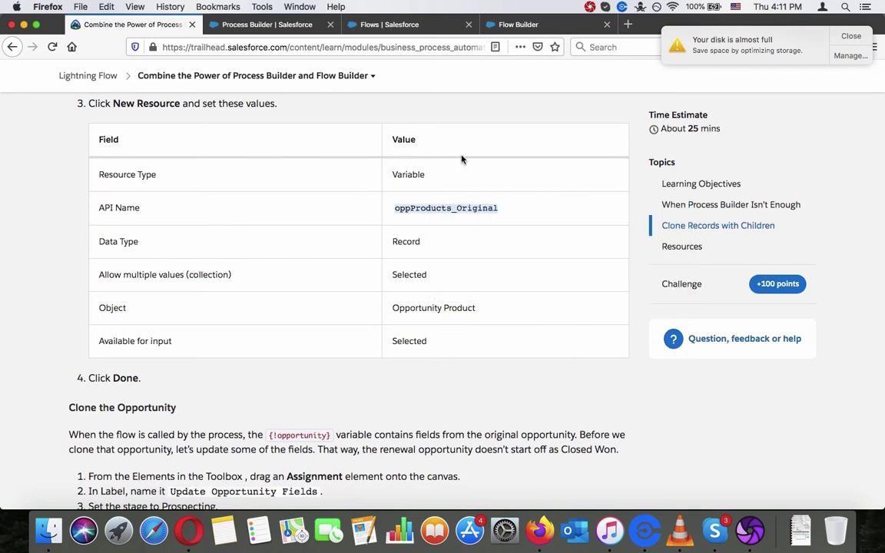
Create a new Variable resource in the Flow Builder tab and enter "oppProducts_Original" as its API name.
{"action": "left_click", "coordinate": [527, 24]}
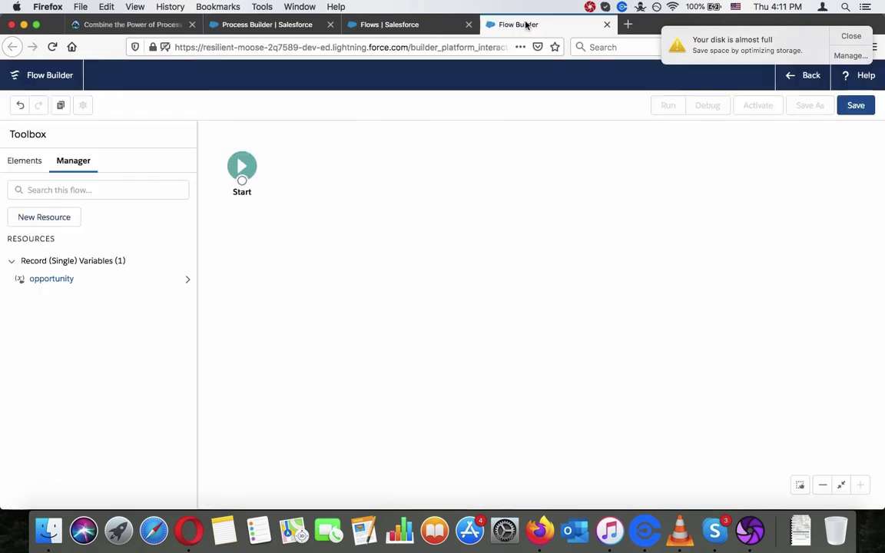
{"action": "left_click", "coordinate": [52, 217]}
{"action": "left_click", "coordinate": [346, 244]}
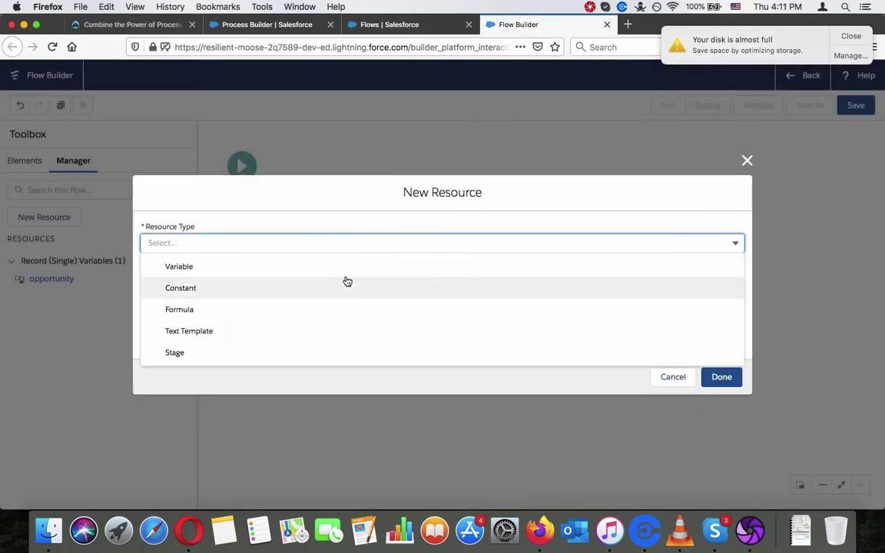
{"action": "left_click", "coordinate": [344, 269]}
{"action": "left_click", "coordinate": [414, 267]}
{"action": "key", "text": "super+v"}
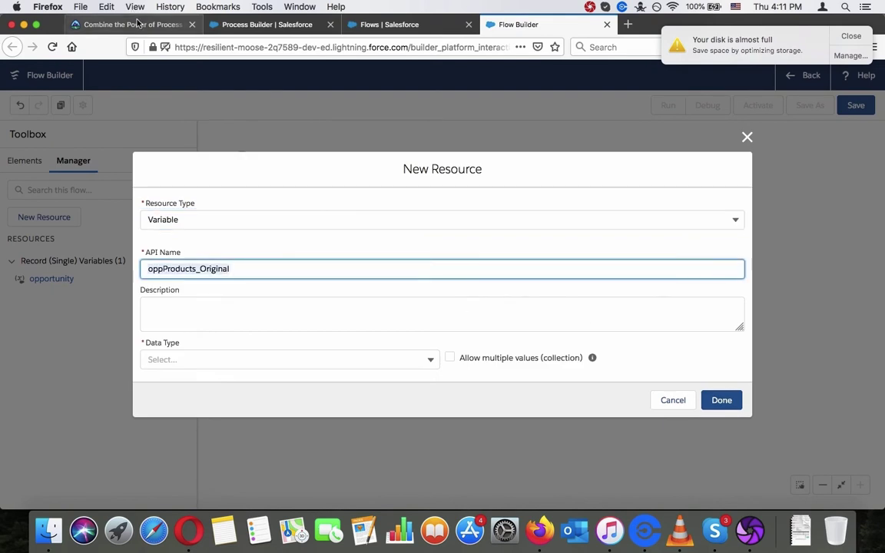
Check the required data type in the Trailhead unit and set the new variable's data type to Record.
{"action": "left_click", "coordinate": [137, 24]}
{"action": "left_click", "coordinate": [471, 206]}
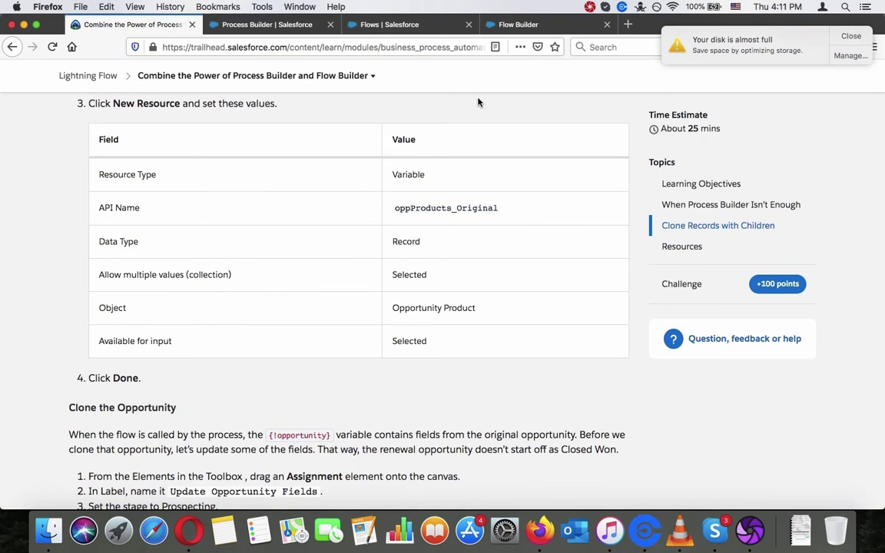
{"action": "left_click", "coordinate": [546, 24]}
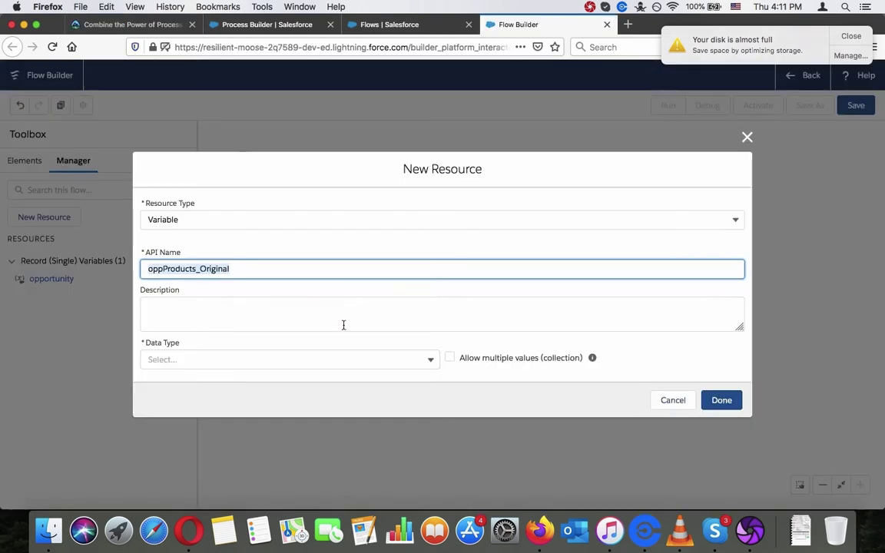
{"action": "left_click", "coordinate": [334, 364]}
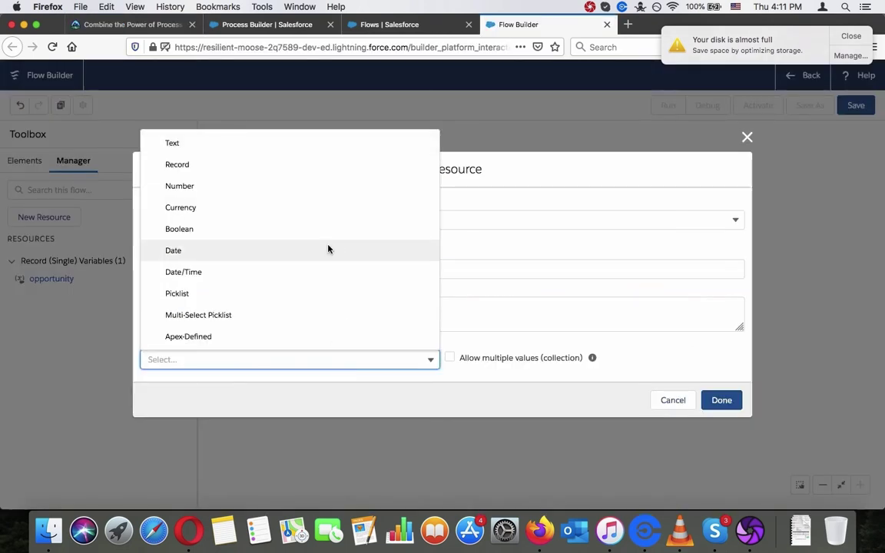
{"action": "left_click", "coordinate": [311, 182]}
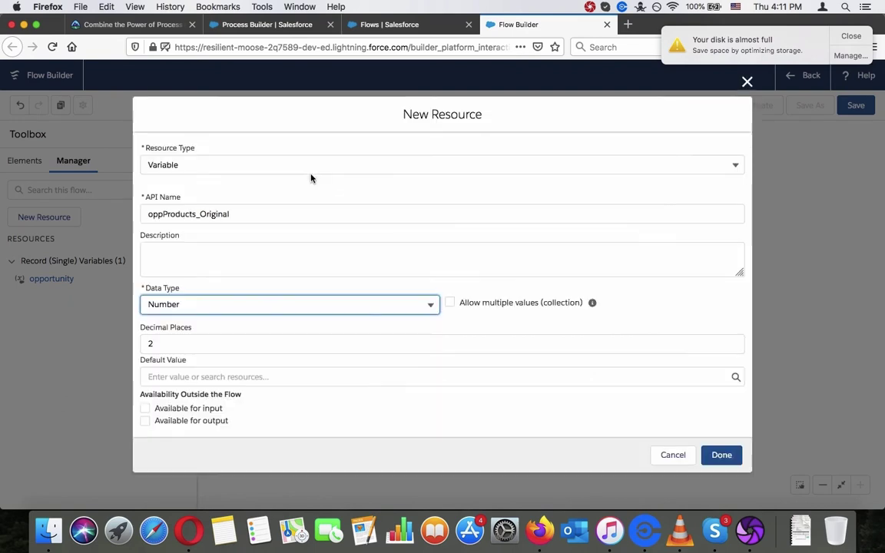
{"action": "left_click", "coordinate": [322, 300]}
{"action": "left_click", "coordinate": [284, 111]}
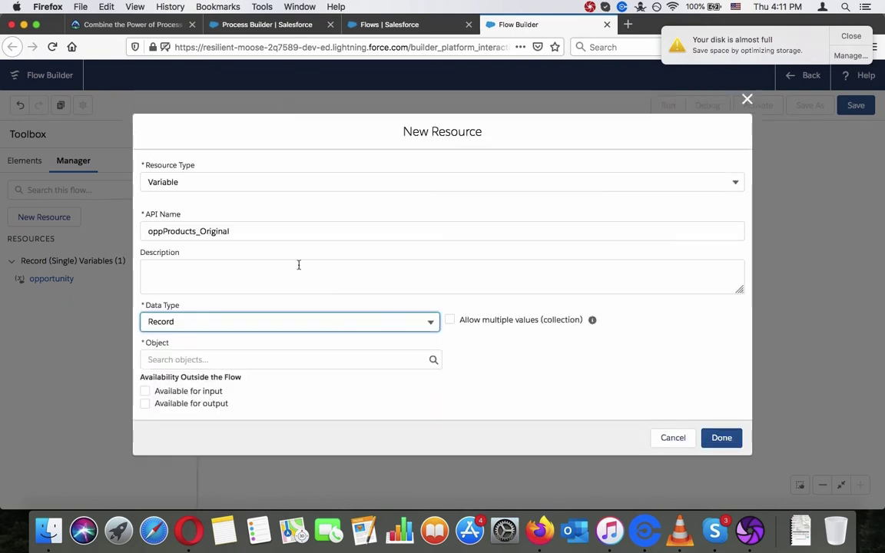
{"action": "left_click", "coordinate": [304, 361]}
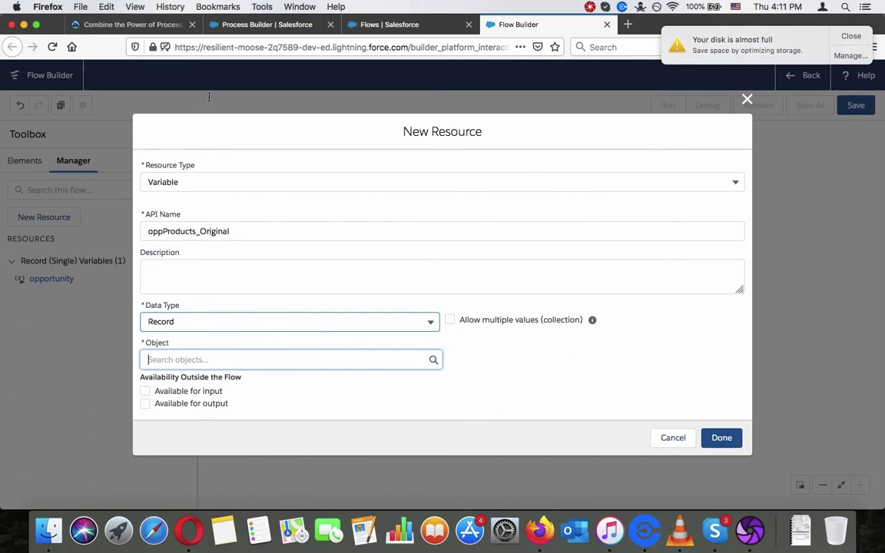
{"action": "left_click", "coordinate": [127, 24]}
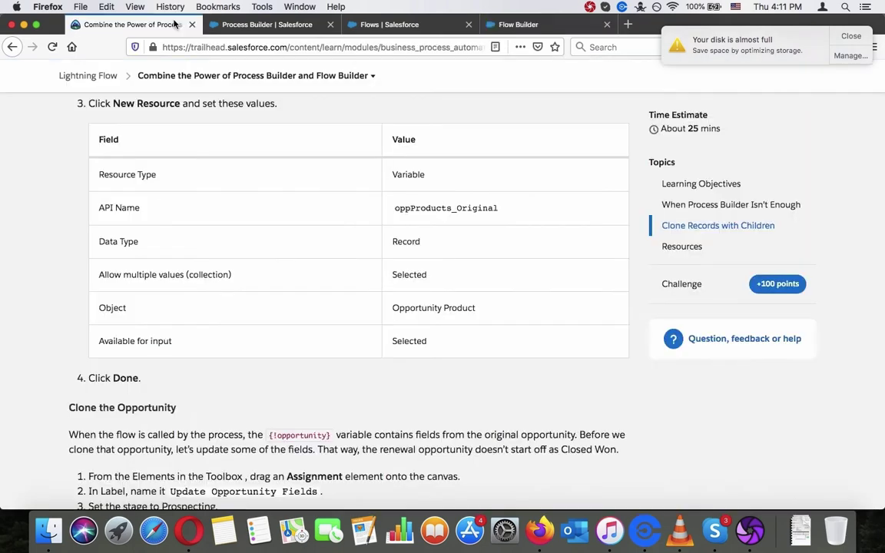
{"action": "left_click", "coordinate": [542, 26]}
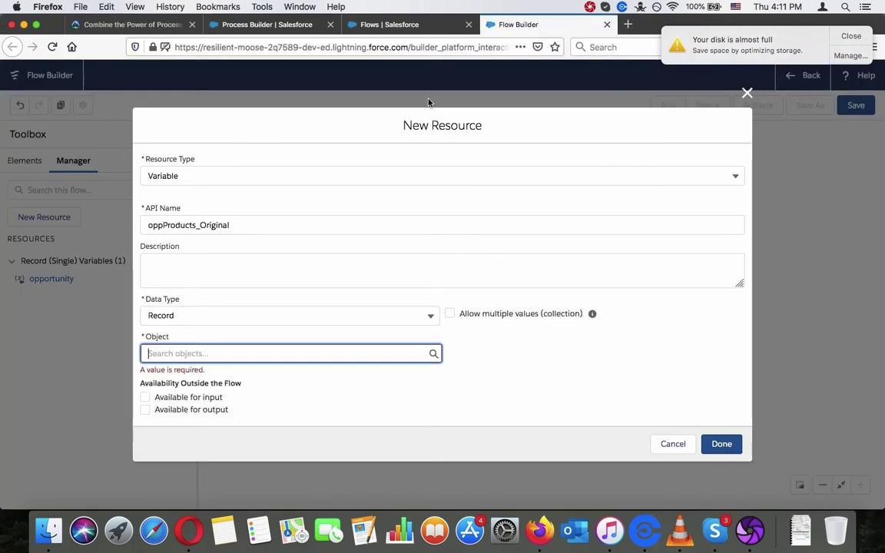
{"action": "left_click", "coordinate": [351, 352]}
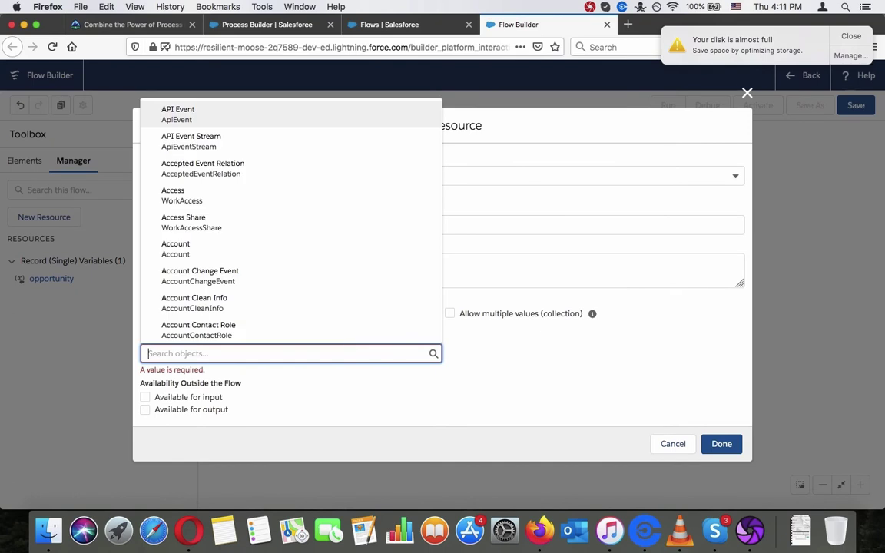
{"action": "type", "text": "selec"}
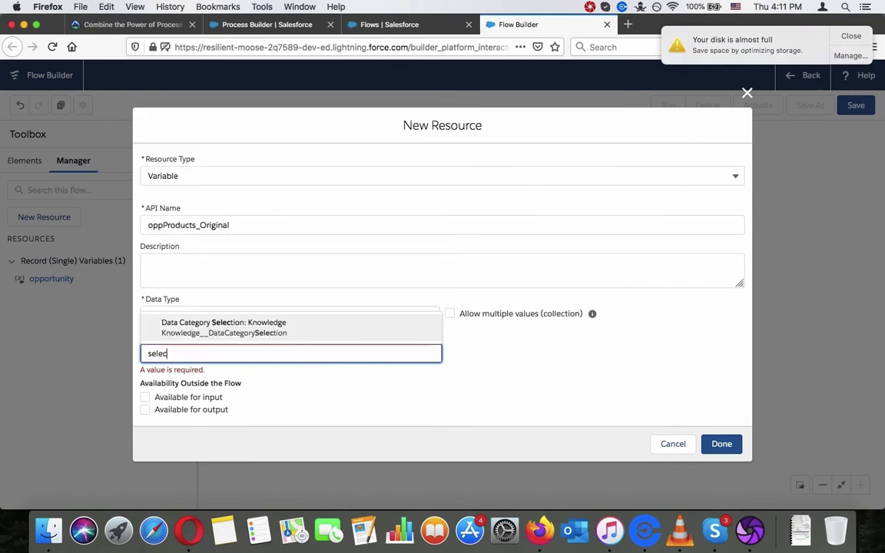
{"action": "key", "text": "BackSpace"}
{"action": "key", "text": "BackSpace"}
{"action": "key", "text": "BackSpace"}
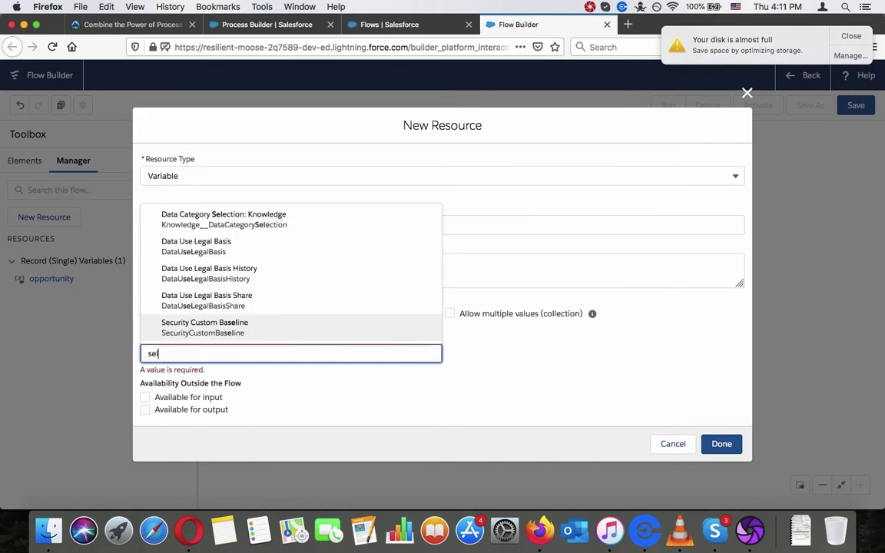
{"action": "key", "text": "BackSpace"}
{"action": "key", "text": "BackSpace"}
{"action": "left_click", "coordinate": [563, 390]}
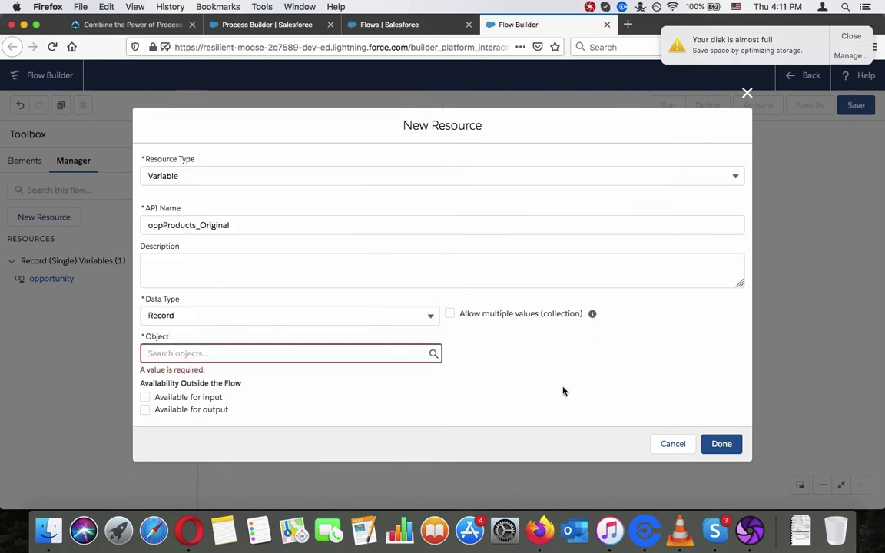
Look up the required object in the Trailhead unit and set the oppProducts_Original variable's object to Opportunity Product.
{"action": "left_click", "coordinate": [165, 25]}
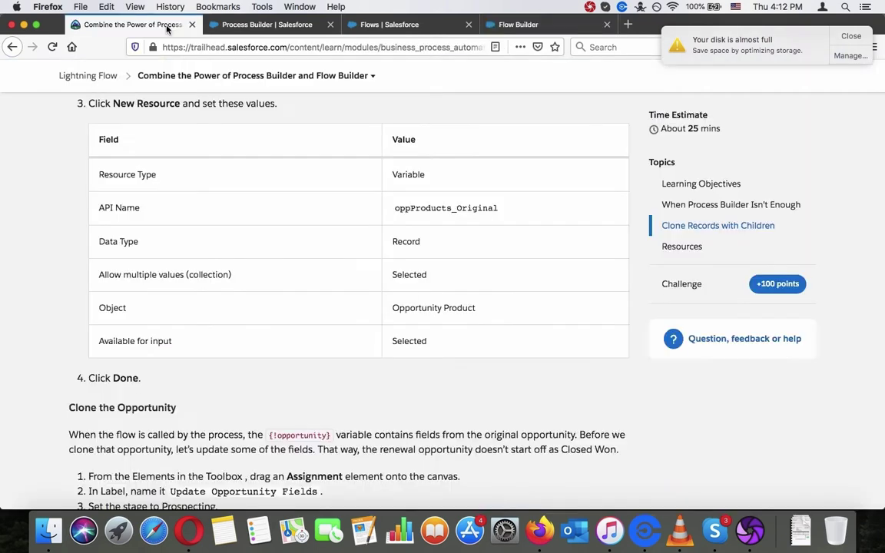
{"action": "left_click", "coordinate": [519, 24]}
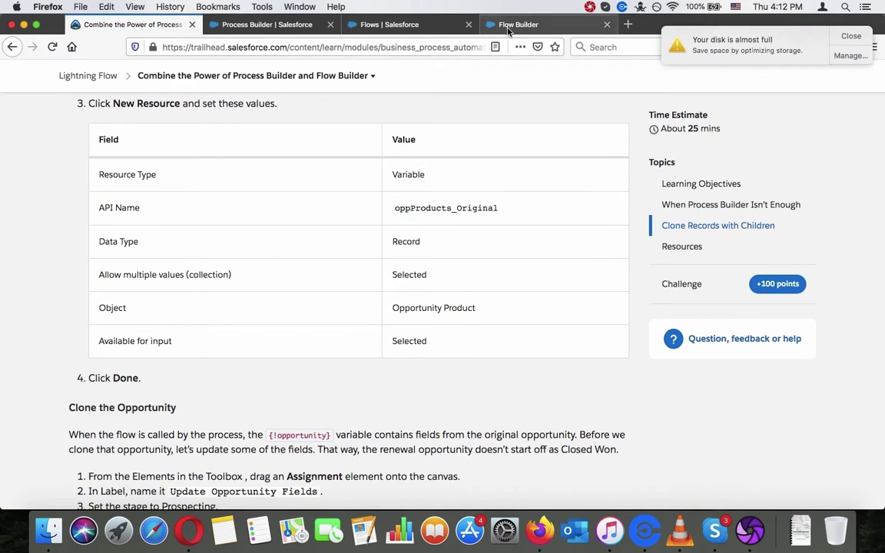
{"action": "left_click", "coordinate": [284, 355]}
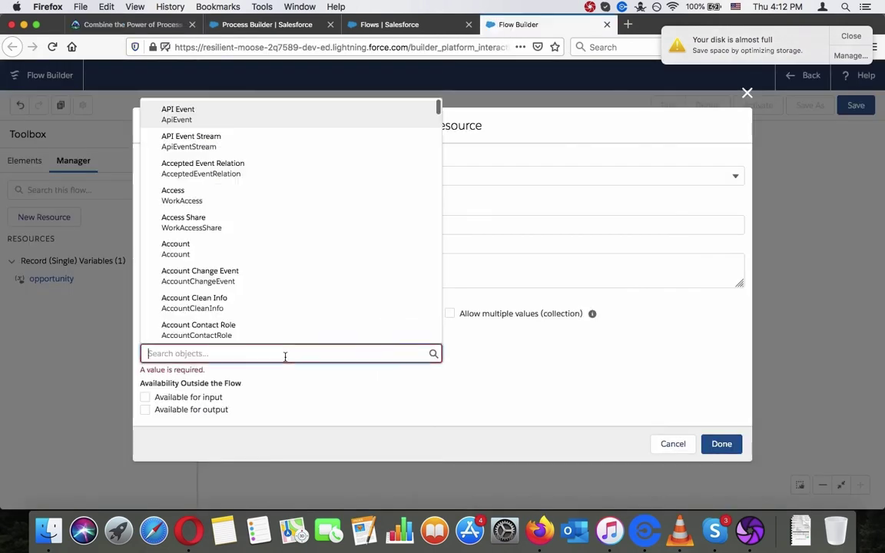
{"action": "type", "text": "oppo"}
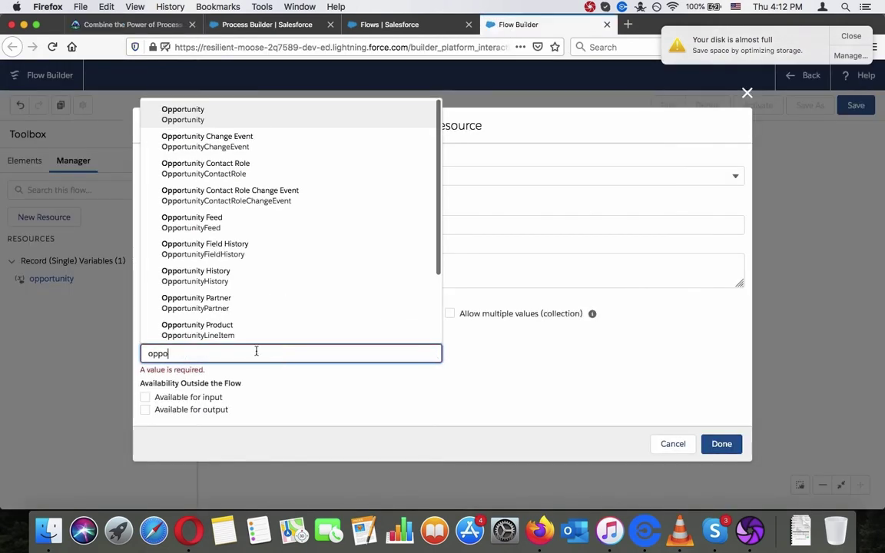
{"action": "type", "text": "rtuni"}
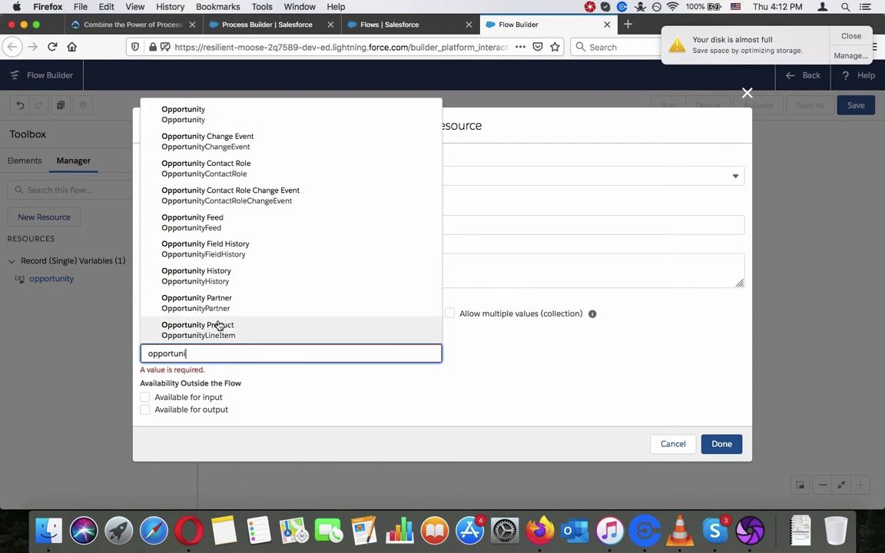
{"action": "left_click", "coordinate": [126, 24]}
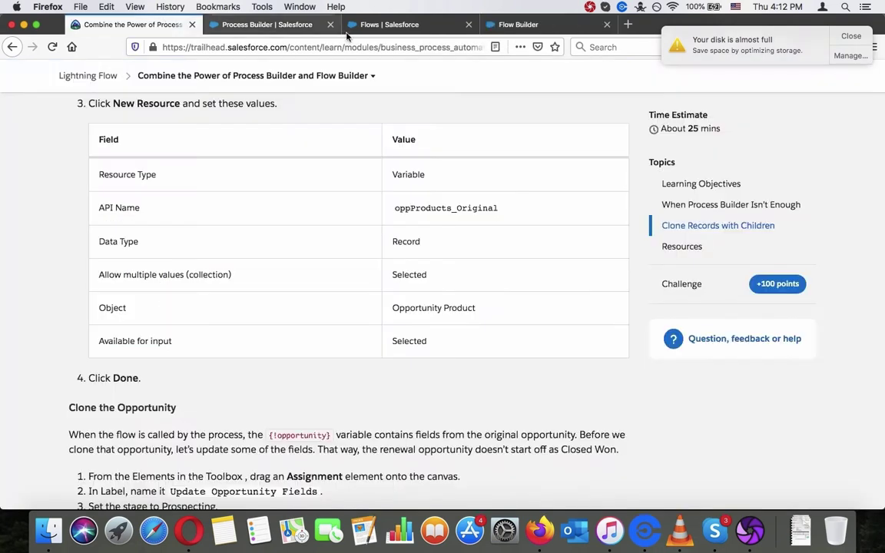
{"action": "left_click", "coordinate": [516, 24]}
{"action": "left_click", "coordinate": [294, 345]}
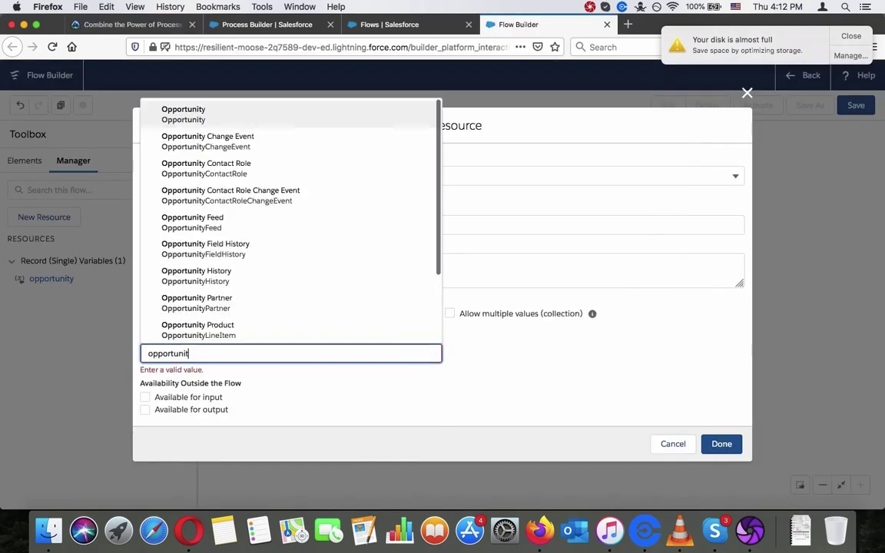
{"action": "left_click", "coordinate": [269, 328]}
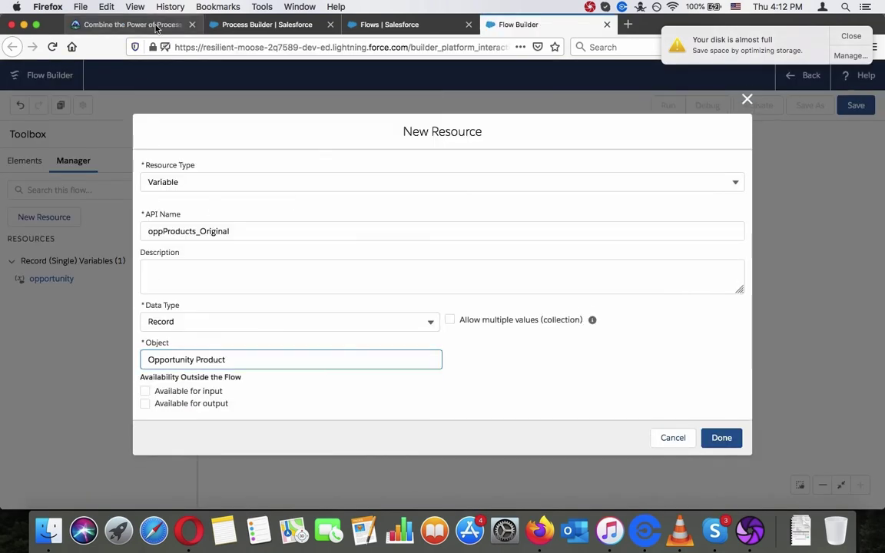
Make the oppProducts_Original variable available for input, as the Trailhead unit specifies, and finish creating the resource.
{"action": "left_click", "coordinate": [142, 24]}
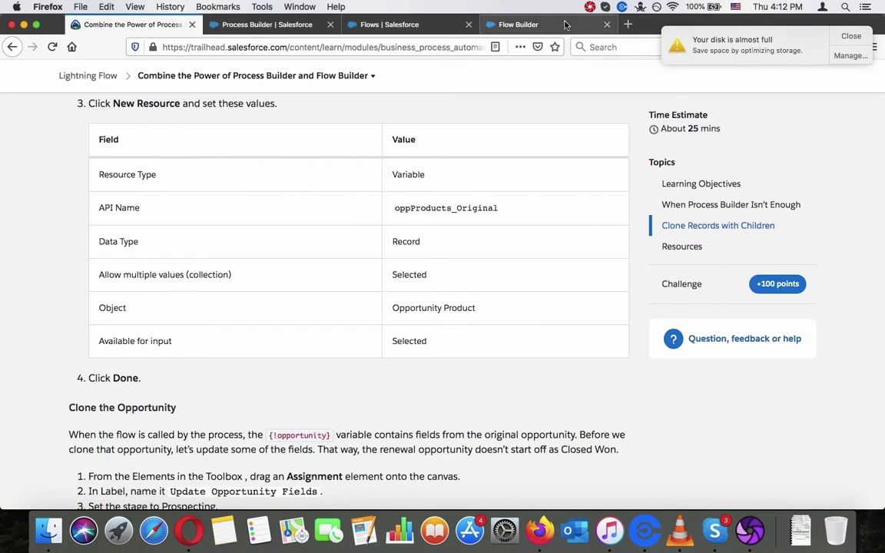
{"action": "left_click", "coordinate": [513, 25]}
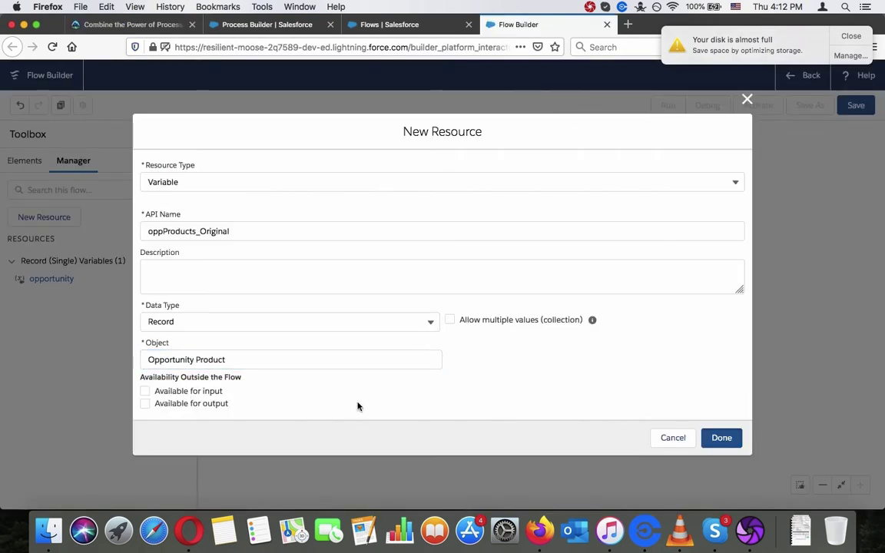
{"action": "left_click", "coordinate": [158, 391]}
{"action": "left_click", "coordinate": [721, 437]}
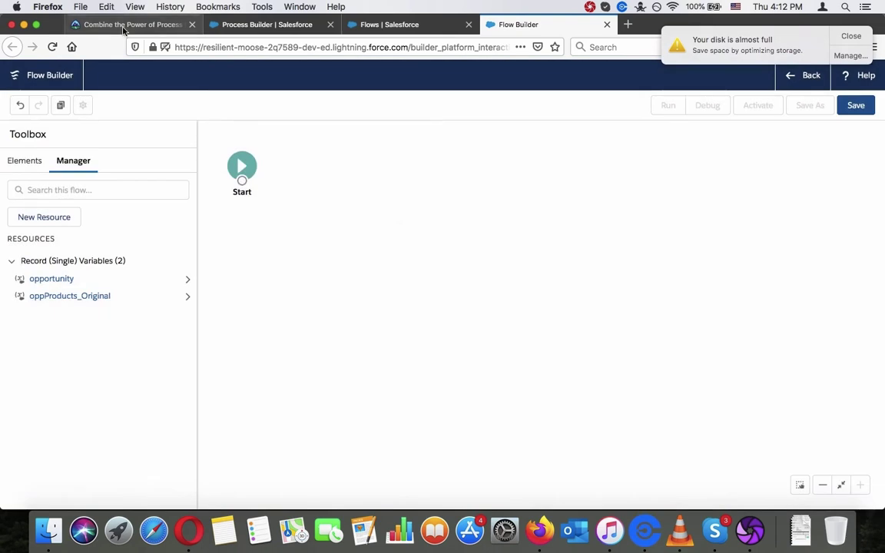
Review the Trailhead unit's variable tables and its Clone the Opportunity instructions for the Assignment element.
{"action": "left_click", "coordinate": [123, 27]}
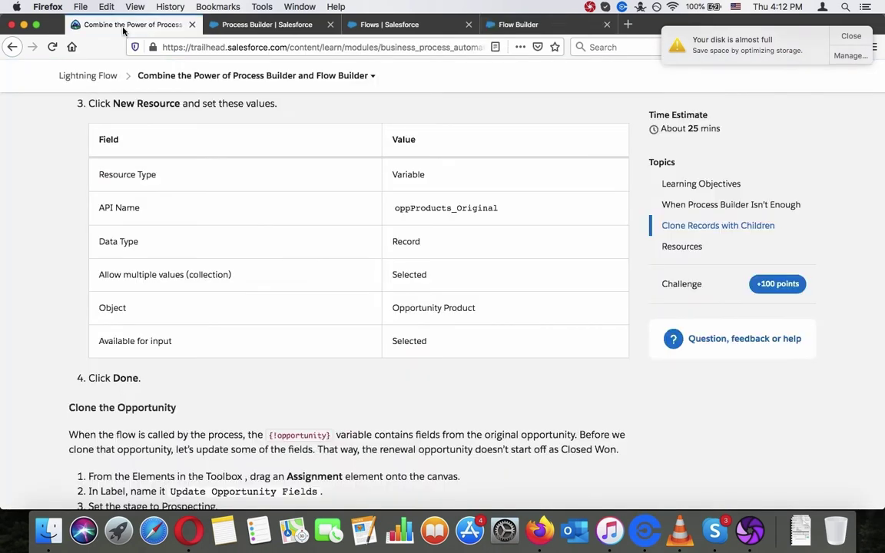
{"action": "scroll", "coordinate": [148, 316], "scroll_direction": "down", "scroll_amount": 10}
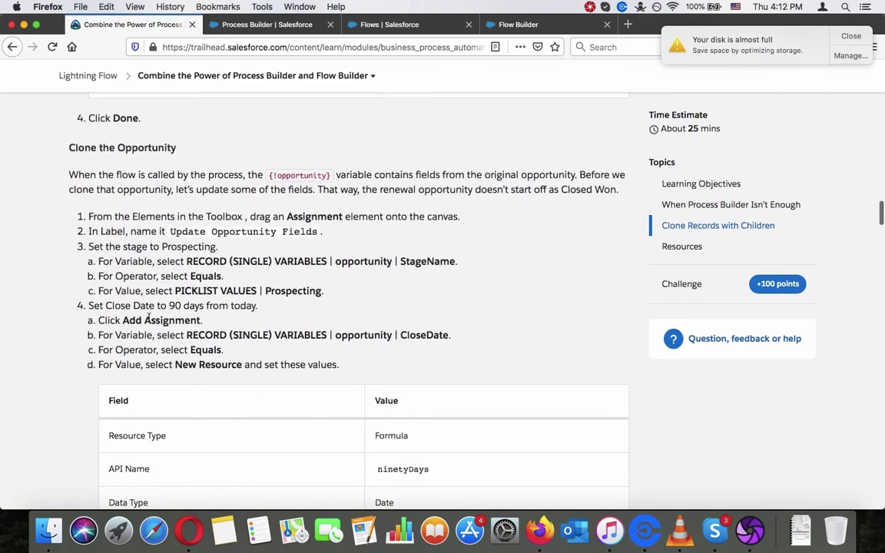
{"action": "scroll", "coordinate": [148, 316], "scroll_direction": "down", "scroll_amount": 1}
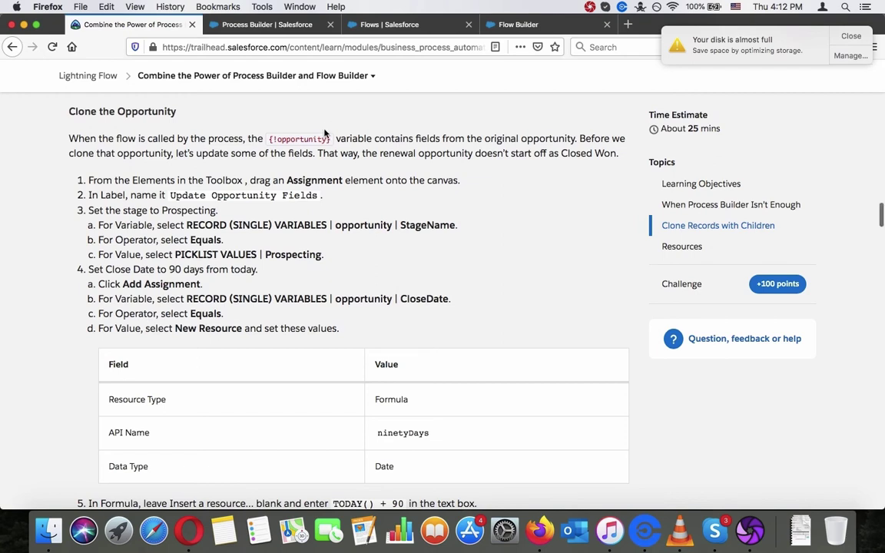
{"action": "scroll", "coordinate": [324, 132], "scroll_direction": "up", "scroll_amount": 3}
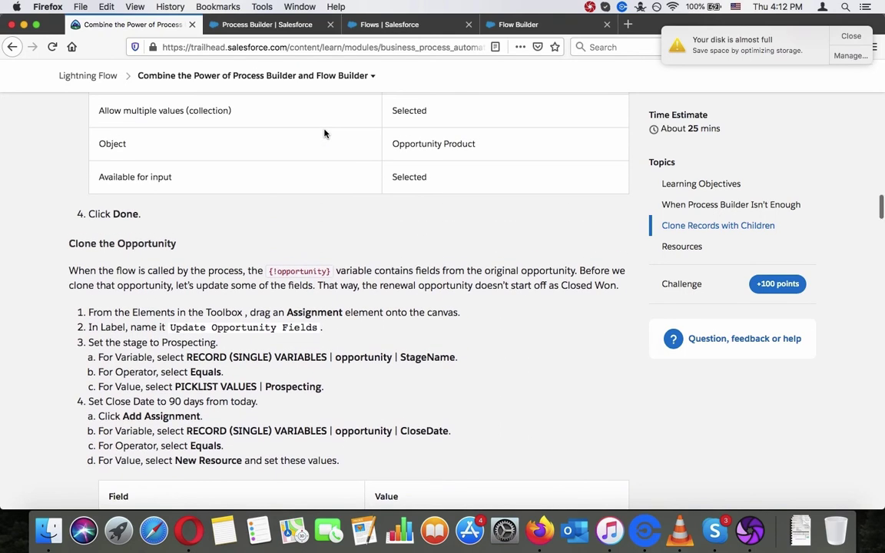
{"action": "scroll", "coordinate": [324, 133], "scroll_direction": "up", "scroll_amount": 5}
{"action": "scroll", "coordinate": [324, 133], "scroll_direction": "up", "scroll_amount": 4}
{"action": "scroll", "coordinate": [324, 133], "scroll_direction": "down", "scroll_amount": 10}
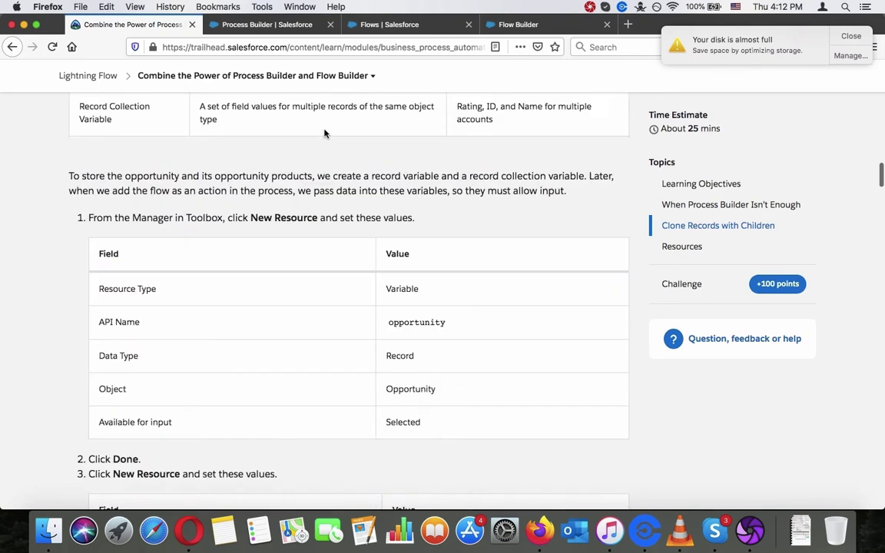
{"action": "scroll", "coordinate": [324, 133], "scroll_direction": "down", "scroll_amount": 1}
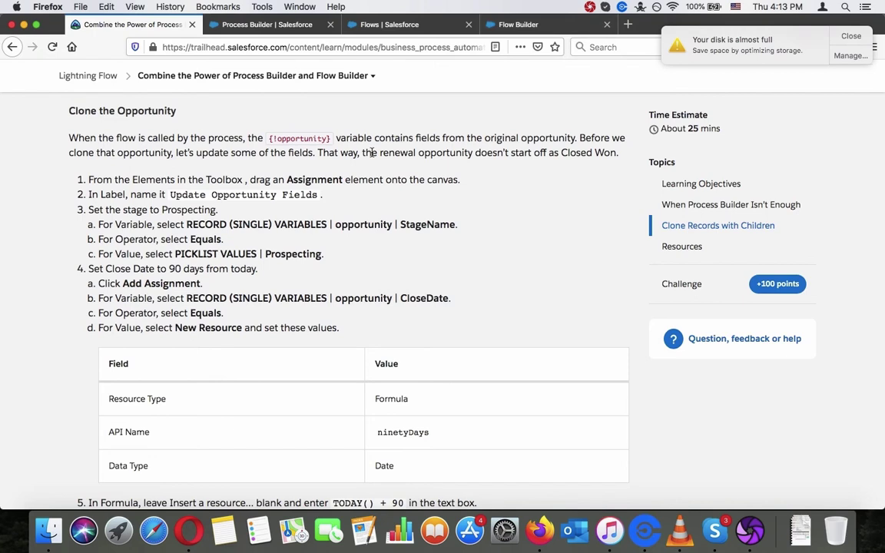
Add an Assignment element to the flow canvas.
{"action": "triple_click", "coordinate": [294, 137]}
{"action": "double_click", "coordinate": [293, 137]}
{"action": "left_click", "coordinate": [540, 29]}
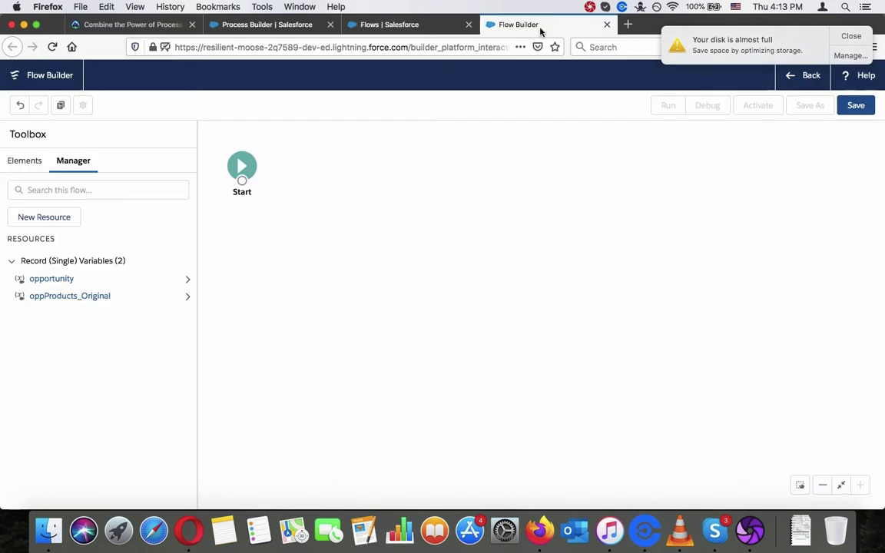
{"action": "left_click", "coordinate": [28, 164]}
{"action": "left_click_drag", "start_coordinate": [50, 263], "coordinate": [343, 259]}
Label the new assignment "Update Opportunity Fields", using the label given in the Trailhead unit.
{"action": "left_click", "coordinate": [131, 25]}
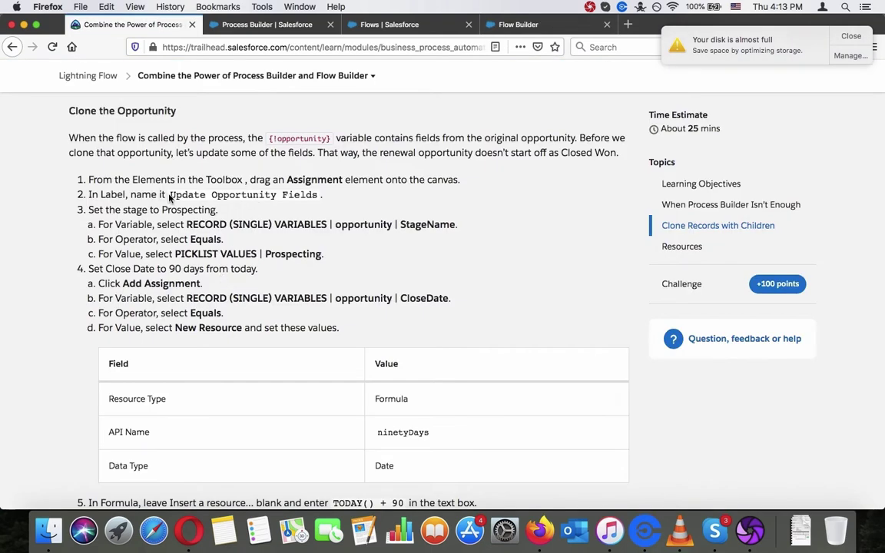
{"action": "left_click_drag", "start_coordinate": [172, 196], "coordinate": [310, 194]}
{"action": "right_click", "coordinate": [311, 193]}
{"action": "left_click", "coordinate": [325, 197]}
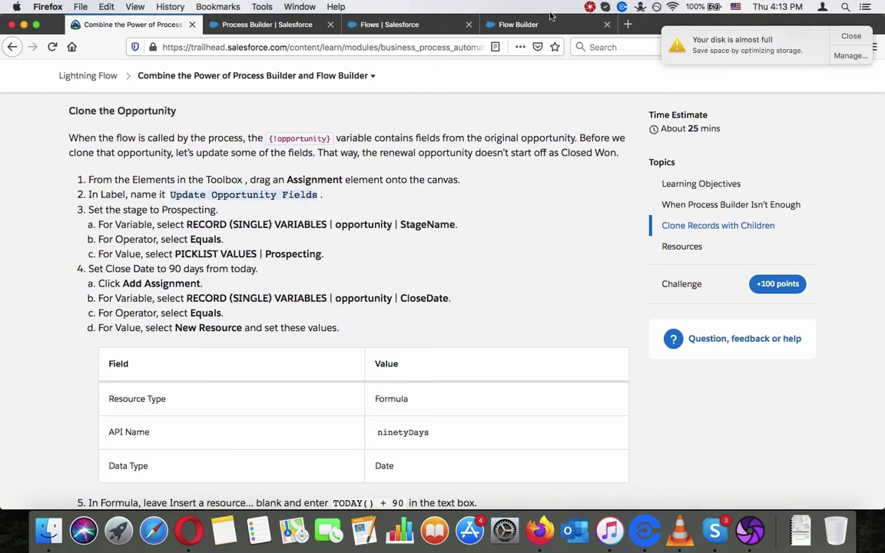
{"action": "left_click", "coordinate": [519, 24]}
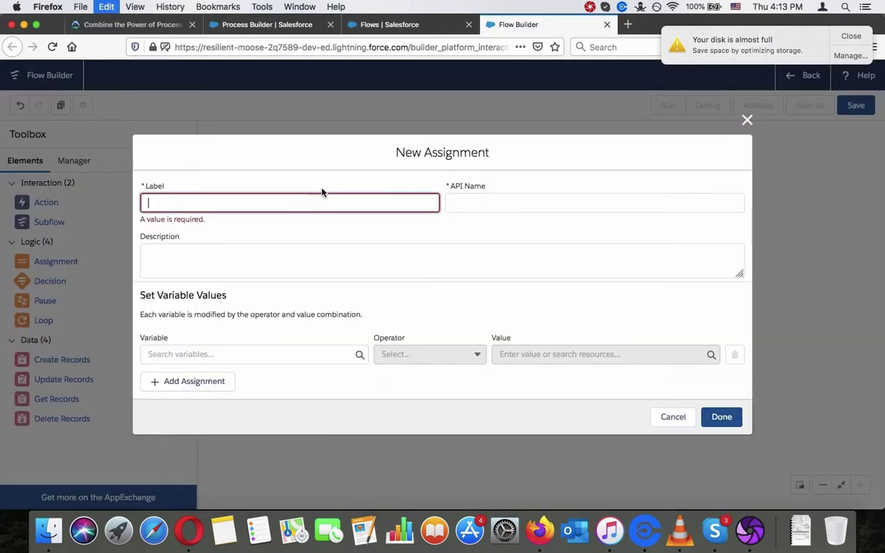
{"action": "key", "text": "super+v"}
{"action": "left_click", "coordinate": [358, 250]}
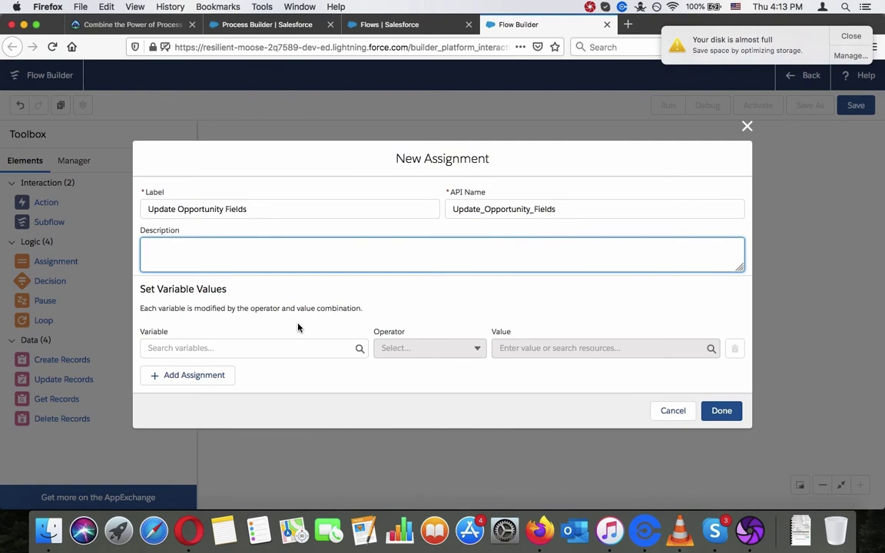
Review the Trailhead unit's instructions for the variable, operator and value that set the opportunity's stage.
{"action": "left_click", "coordinate": [146, 22]}
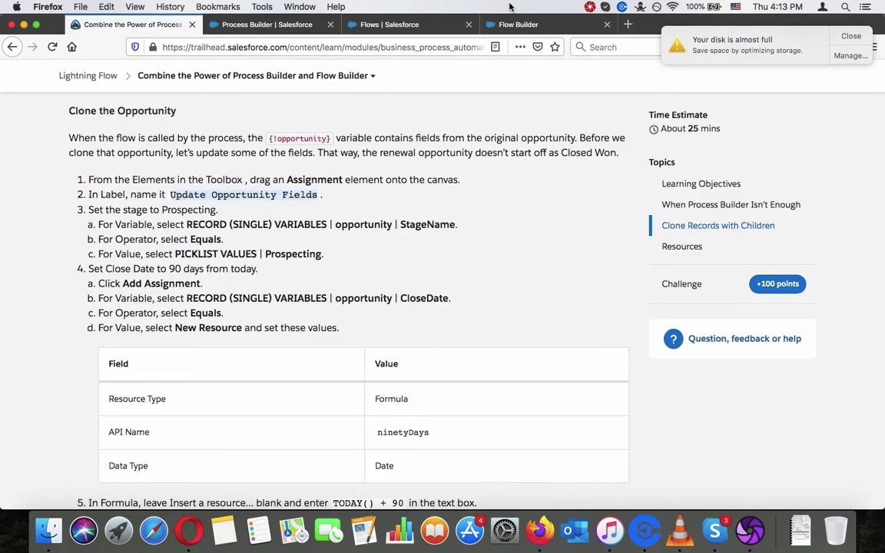
{"action": "left_click", "coordinate": [530, 24]}
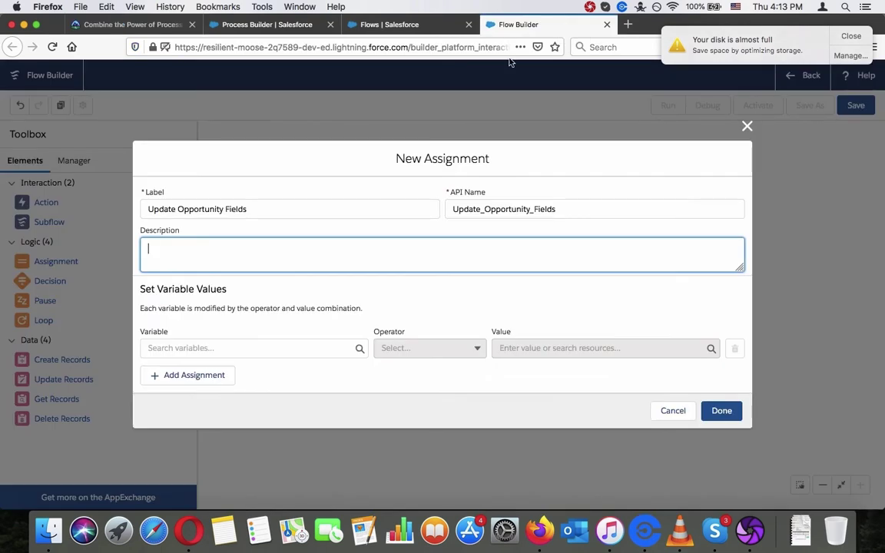
{"action": "left_click", "coordinate": [281, 348]}
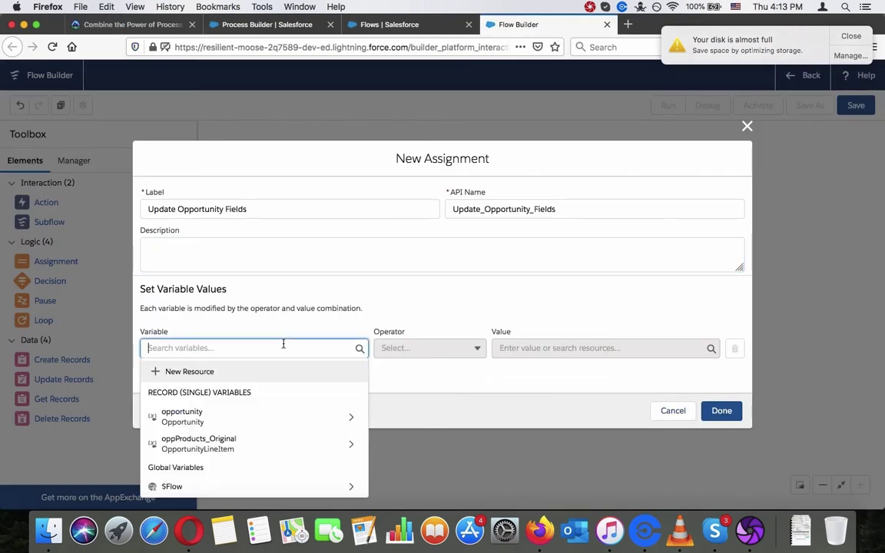
{"action": "left_click", "coordinate": [286, 308]}
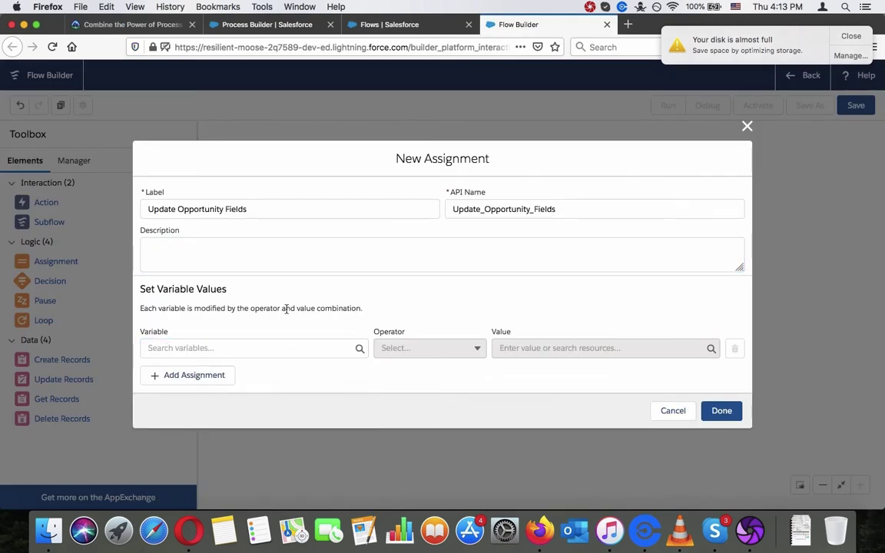
{"action": "left_click", "coordinate": [166, 23]}
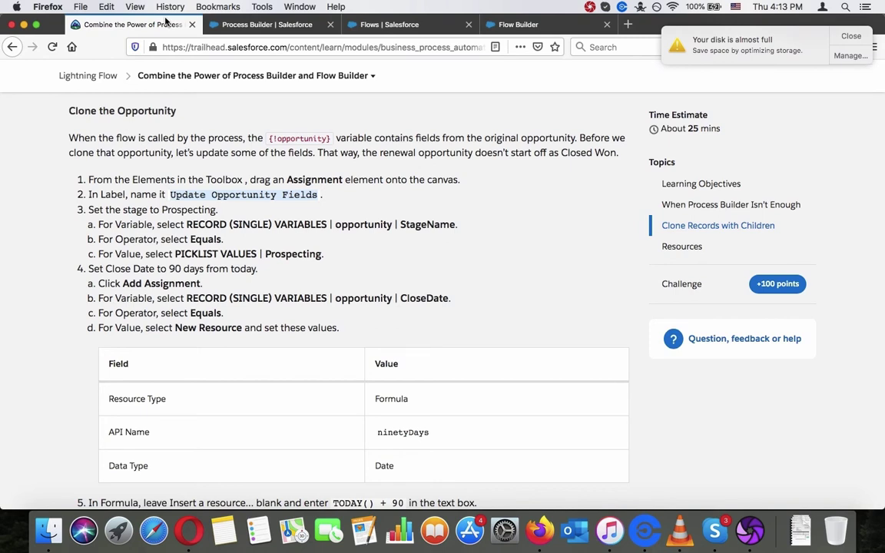
{"action": "left_click", "coordinate": [574, 29]}
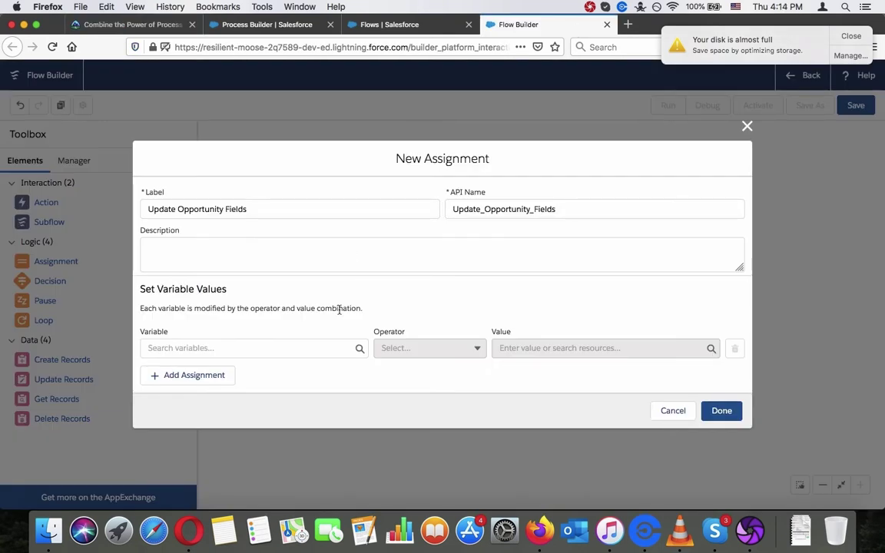
{"action": "left_click", "coordinate": [143, 24]}
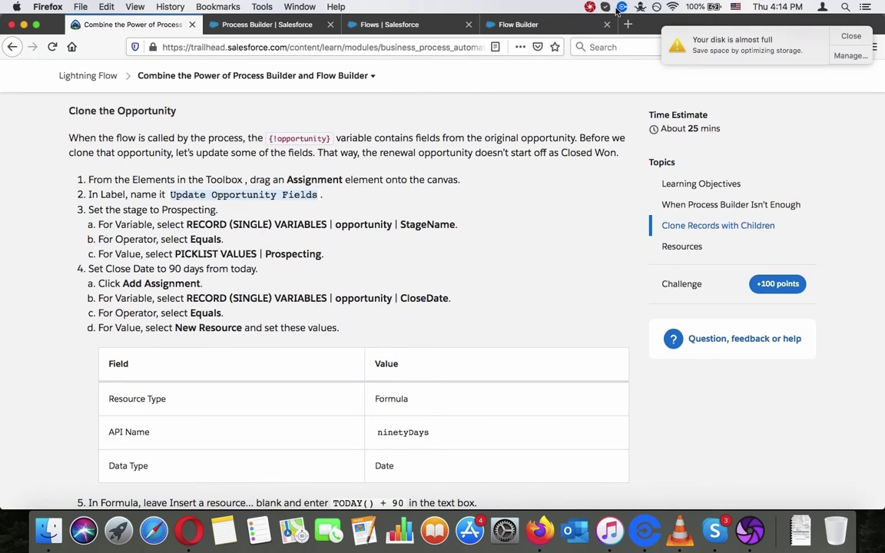
{"action": "left_click", "coordinate": [549, 24]}
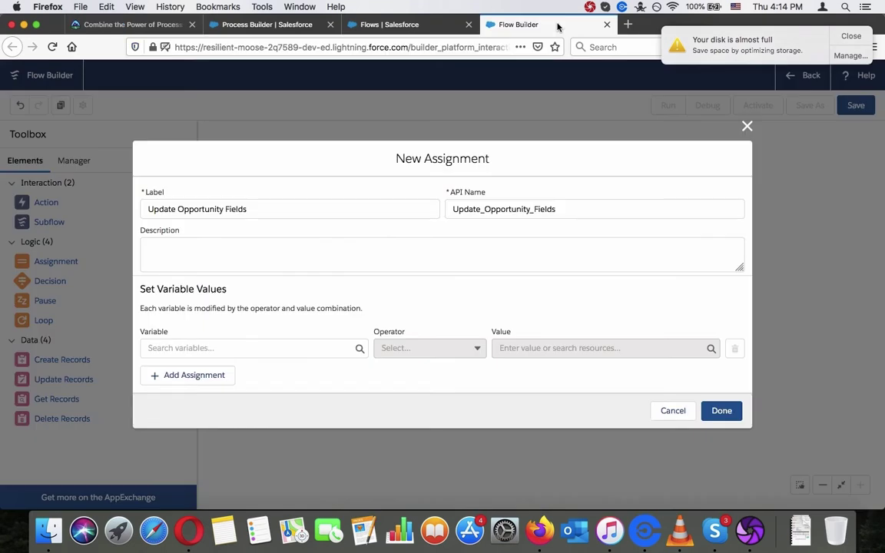
Set the first assignment row's variable to the opportunity record variable and its operator to Equals.
{"action": "left_click", "coordinate": [286, 351]}
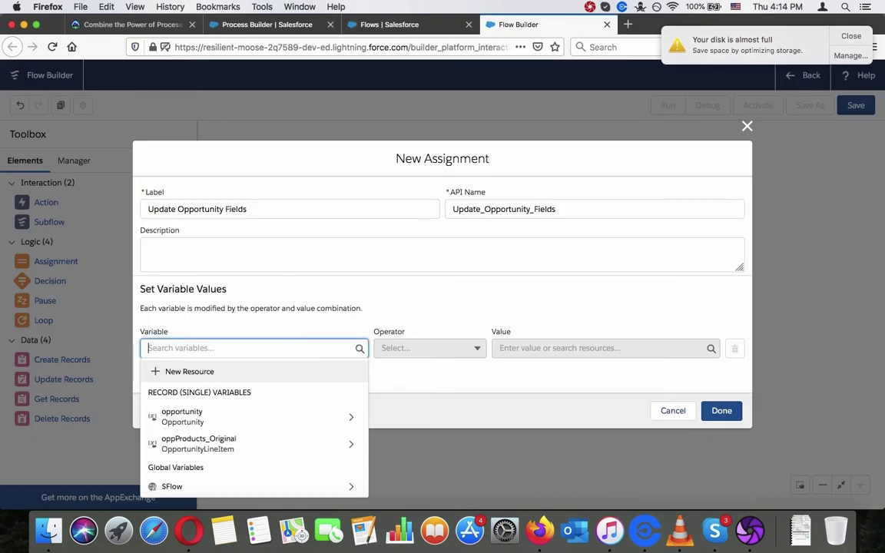
{"action": "type", "text": "si"}
{"action": "type", "text": "n"}
{"action": "key", "text": "BackSpace"}
{"action": "key", "text": "BackSpace"}
{"action": "key", "text": "BackSpace"}
{"action": "left_click", "coordinate": [275, 419]}
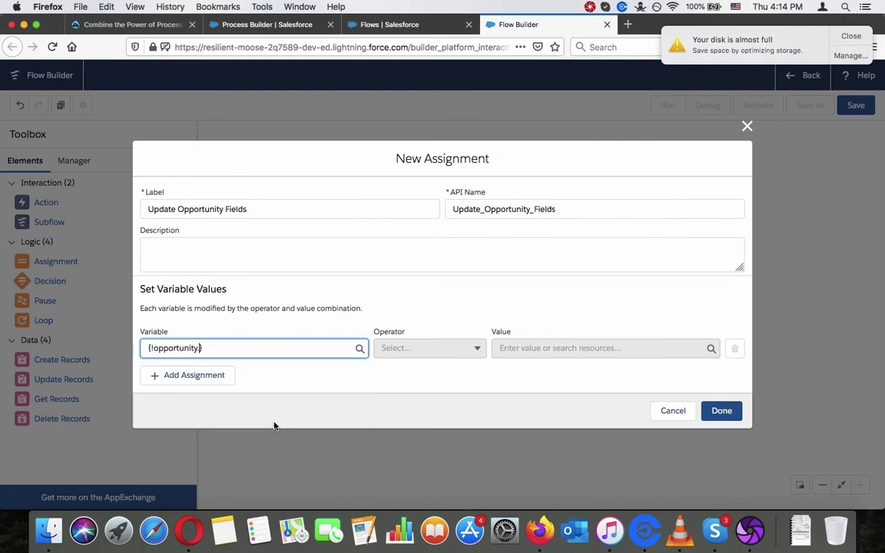
{"action": "left_click", "coordinate": [413, 347]}
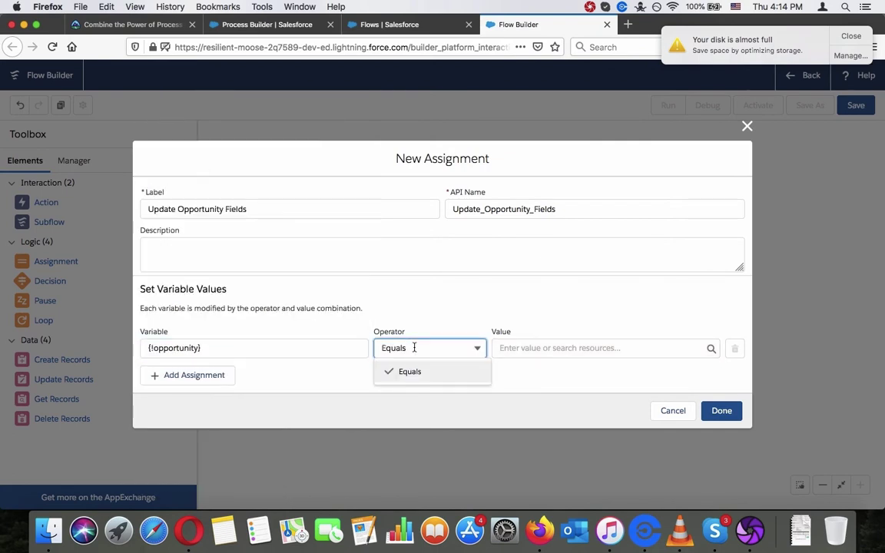
{"action": "left_click", "coordinate": [415, 369]}
Try the opportunity record variable as the first assignment row's value after rechecking the Trailhead unit.
{"action": "left_click", "coordinate": [504, 348]}
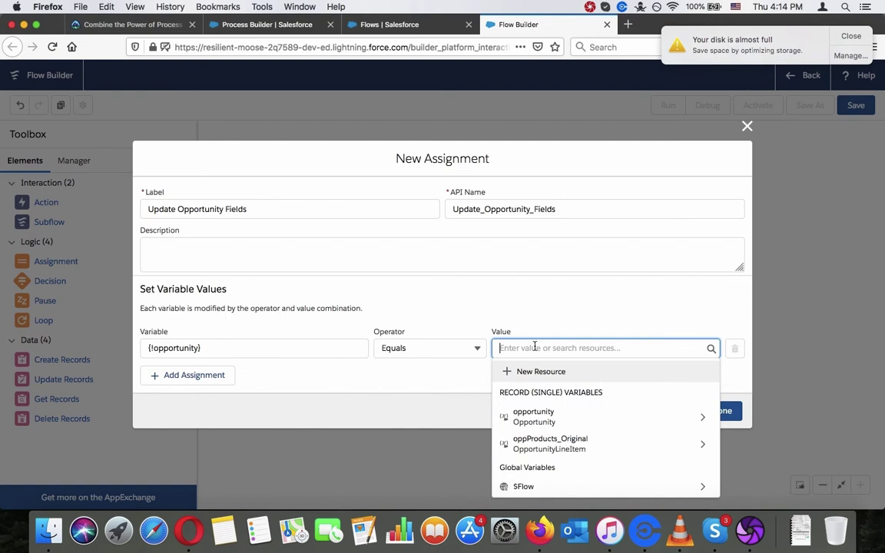
{"action": "type", "text": "sta"}
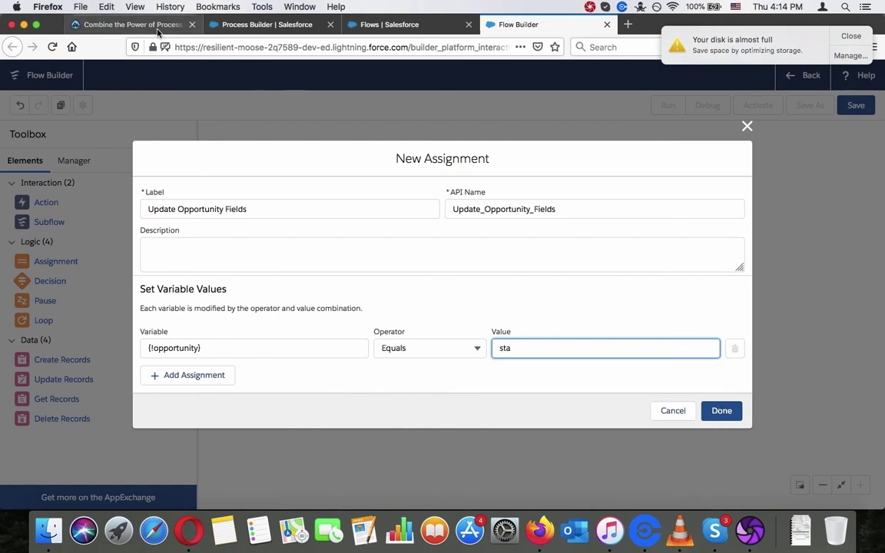
{"action": "left_click", "coordinate": [130, 25]}
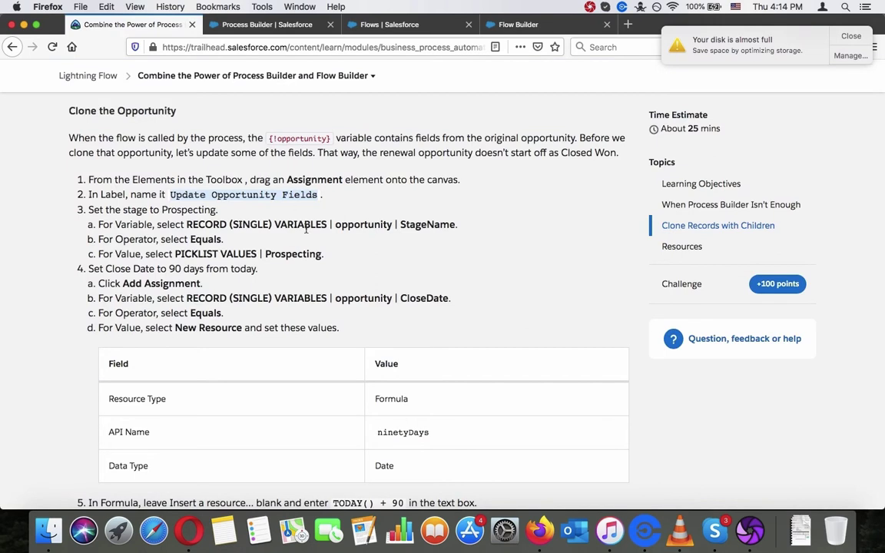
{"action": "left_click", "coordinate": [541, 28]}
{"action": "left_click", "coordinate": [439, 342]}
{"action": "left_click", "coordinate": [439, 343]}
{"action": "key", "text": "Tab"}
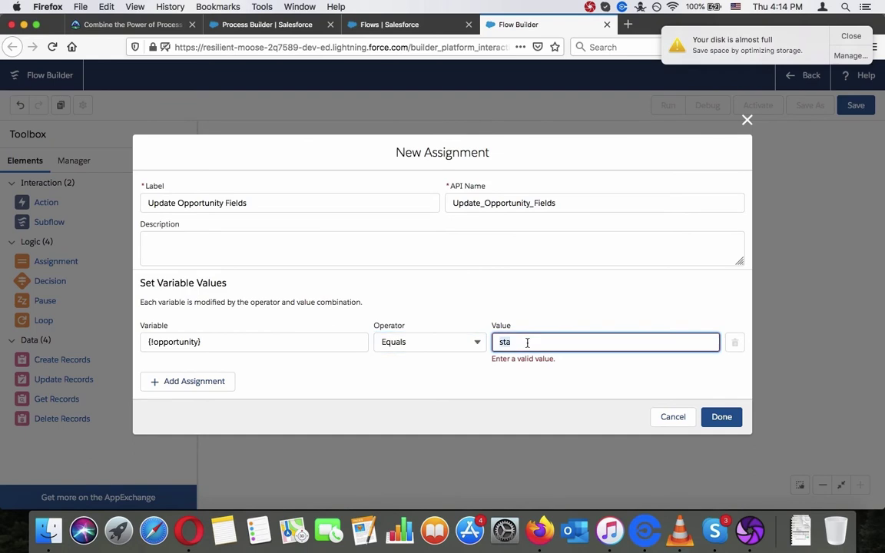
{"action": "key", "text": "BackSpace"}
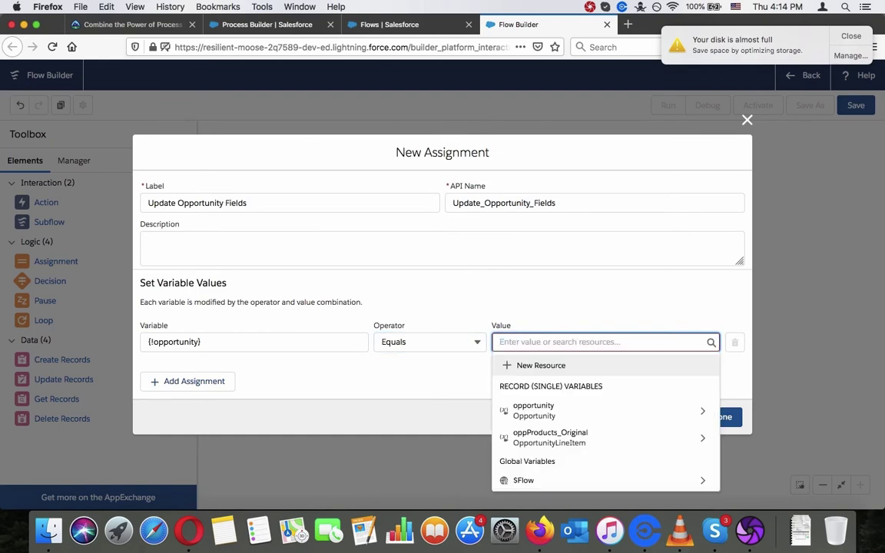
{"action": "left_click", "coordinate": [556, 413]}
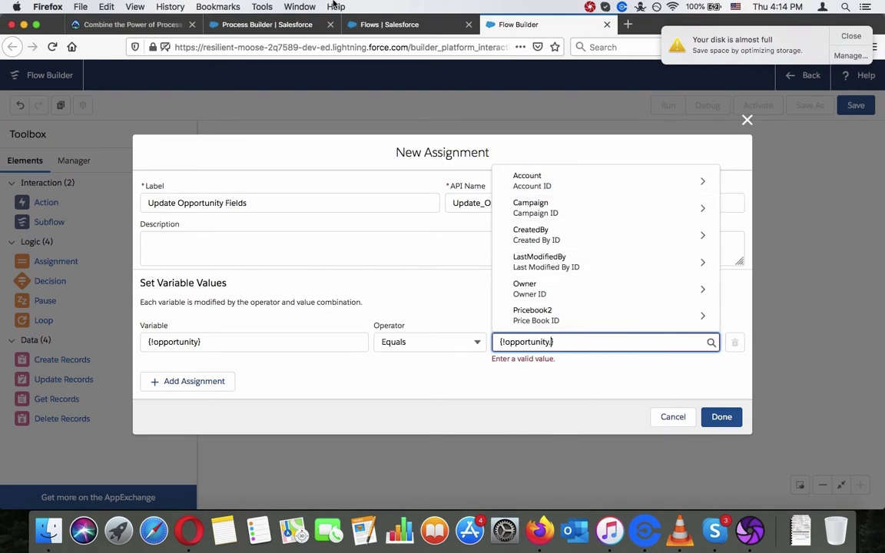
Recheck the required field in the Trailhead unit and set the first row's variable to opportunity's StageName.
{"action": "left_click", "coordinate": [153, 26]}
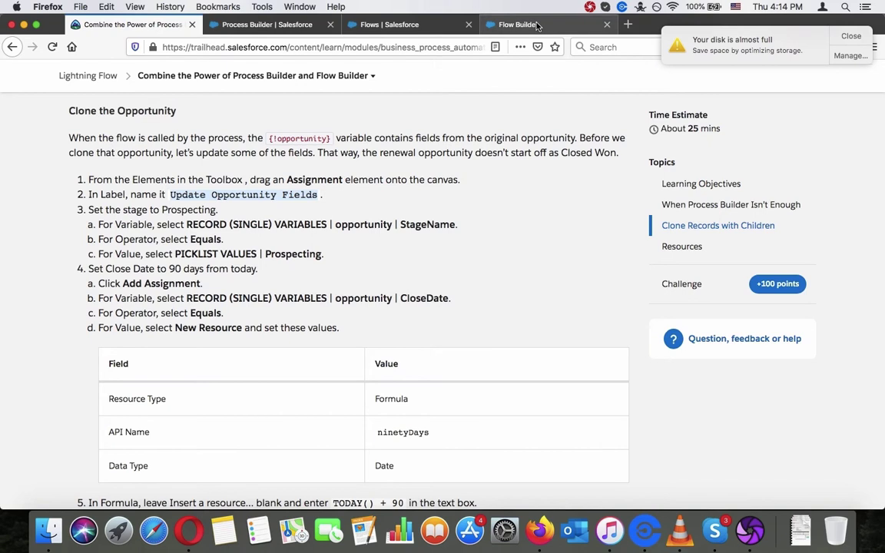
{"action": "left_click", "coordinate": [484, 25]}
{"action": "left_click", "coordinate": [329, 347]}
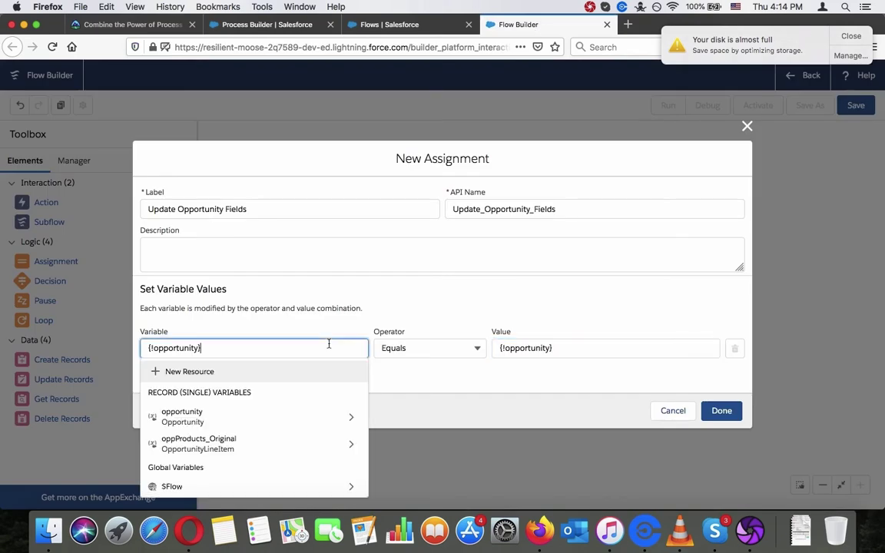
{"action": "left_click", "coordinate": [316, 419]}
{"action": "scroll", "coordinate": [307, 258], "scroll_direction": "down", "scroll_amount": 10}
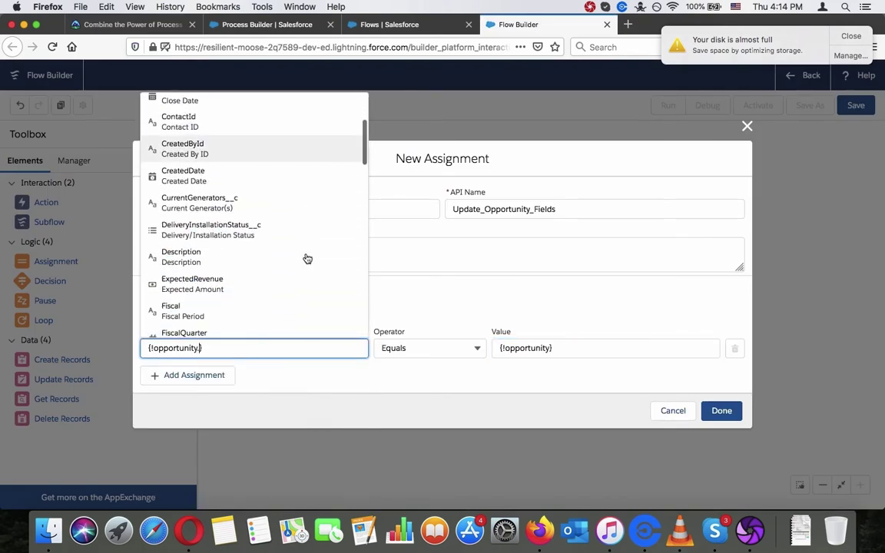
{"action": "scroll", "coordinate": [306, 259], "scroll_direction": "up", "scroll_amount": 1}
{"action": "left_click", "coordinate": [301, 238]}
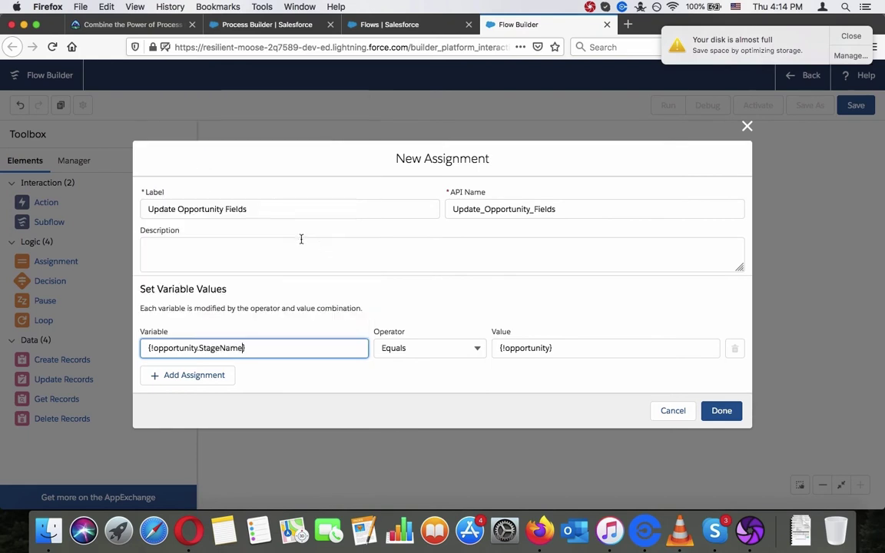
Try Perception Analysis as the StageName value, compare it with the Trailhead unit, and clear the value.
{"action": "left_click", "coordinate": [538, 347]}
{"action": "key", "text": "super+a"}
{"action": "type", "text": "Perception Analysis"}
{"action": "left_click", "coordinate": [522, 348]}
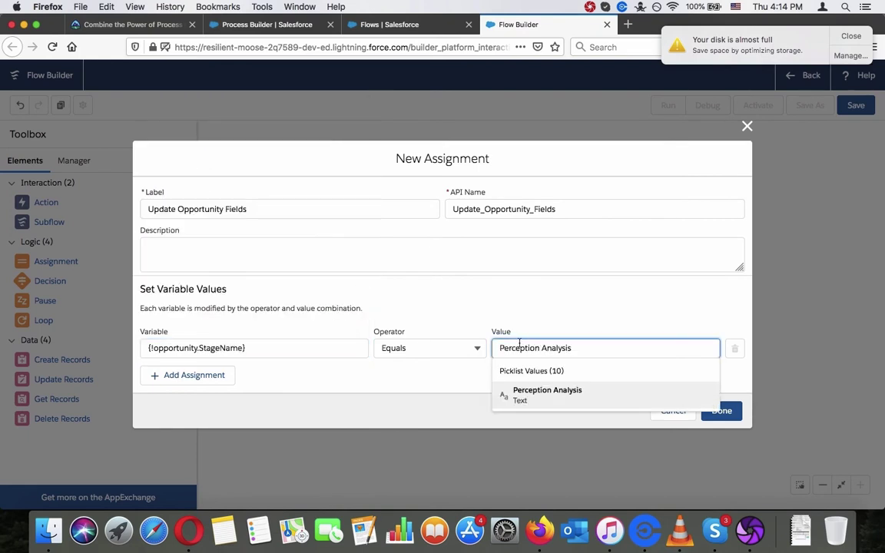
{"action": "left_click", "coordinate": [123, 26]}
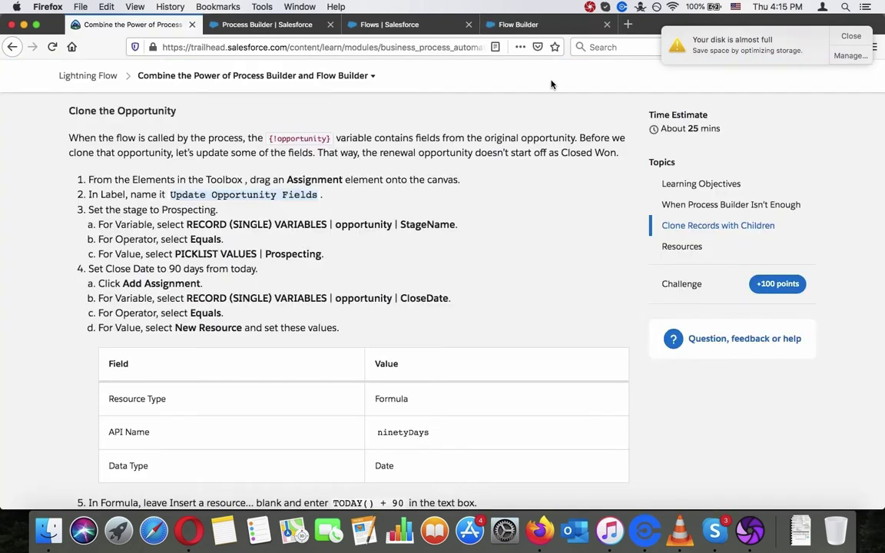
{"action": "left_click", "coordinate": [578, 26]}
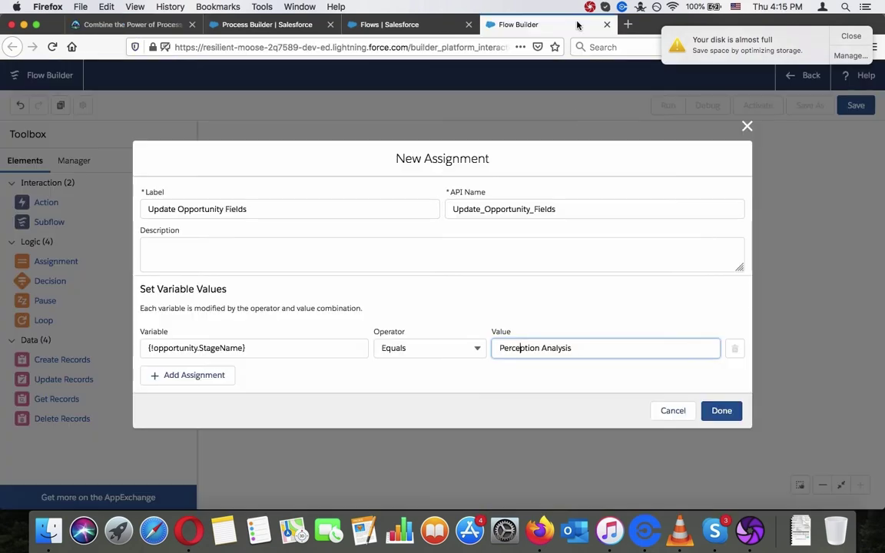
{"action": "left_click", "coordinate": [569, 348]}
{"action": "double_click", "coordinate": [569, 348]}
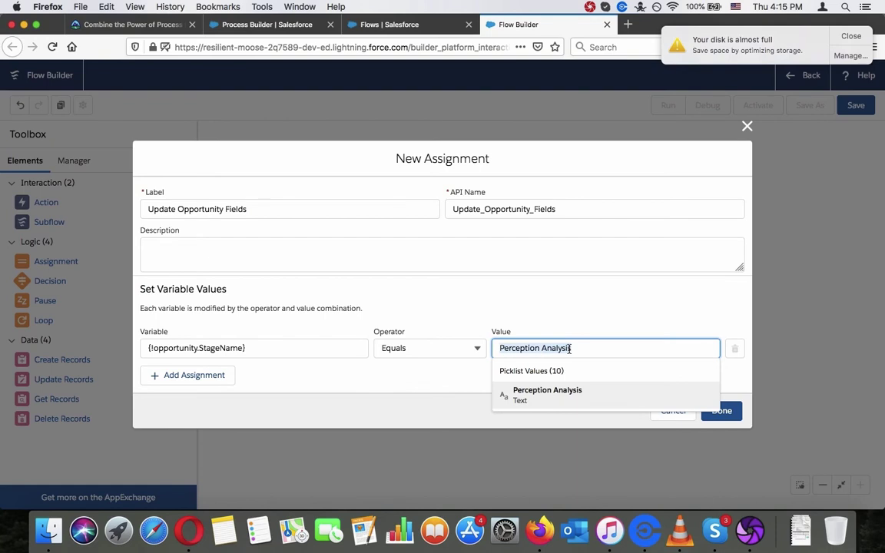
{"action": "key", "text": "super+a"}
{"action": "key", "text": "BackSpace"}
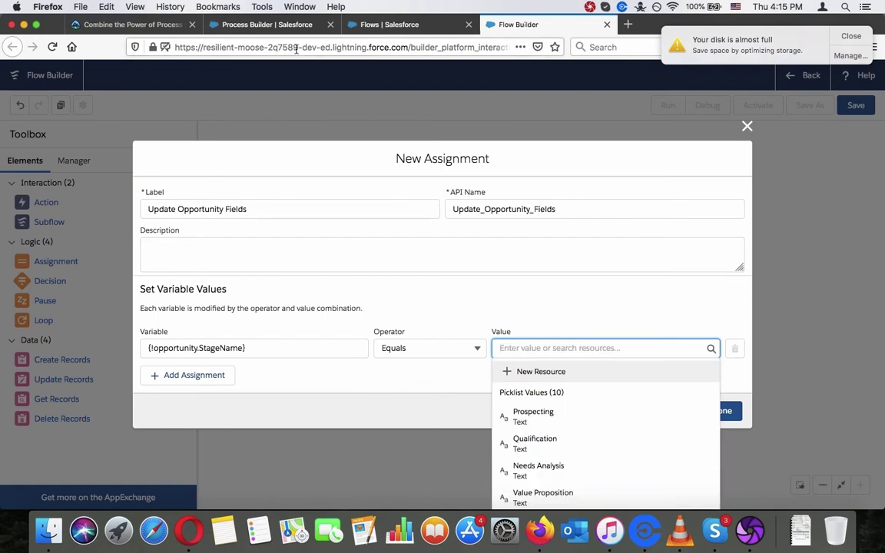
Set the StageName value to the picklist value Prospecting and check it against the Trailhead unit.
{"action": "left_click", "coordinate": [130, 24]}
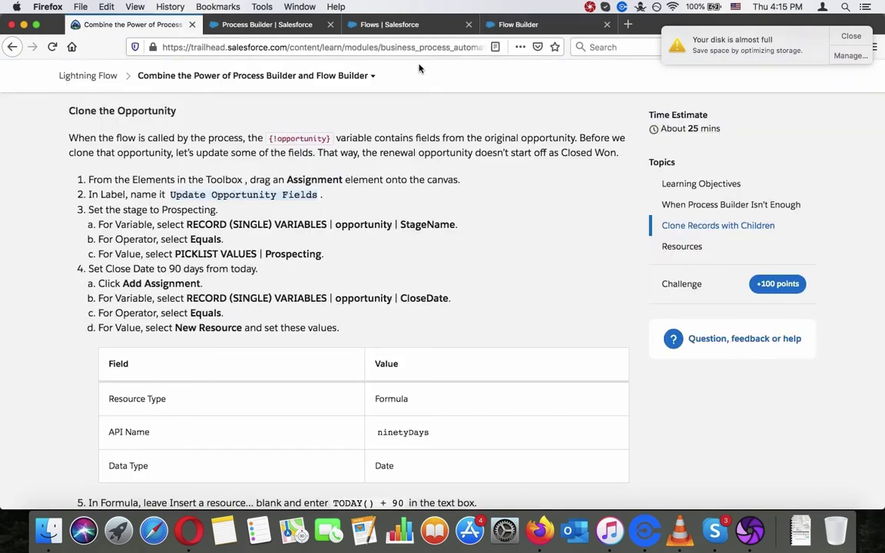
{"action": "left_click", "coordinate": [536, 28]}
{"action": "type", "text": "pros"}
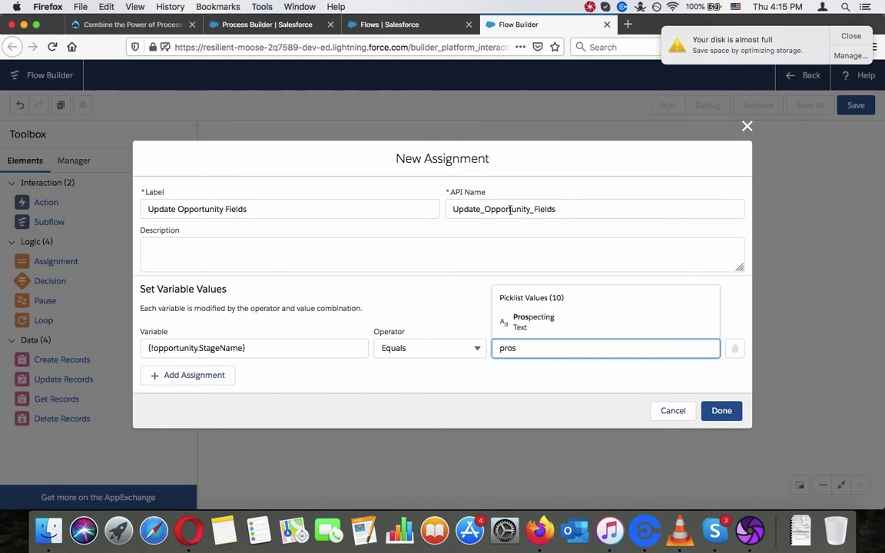
{"action": "left_click", "coordinate": [529, 326]}
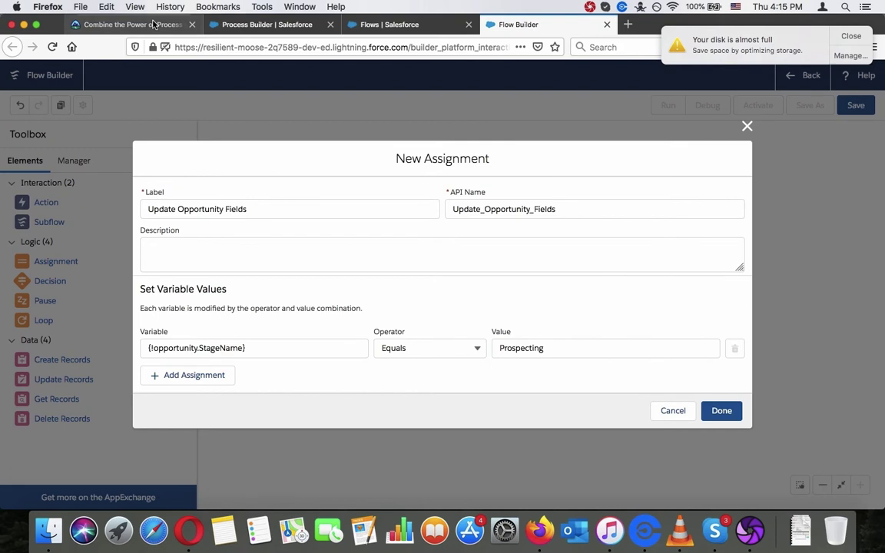
{"action": "left_click", "coordinate": [131, 24]}
{"action": "triple_click", "coordinate": [265, 254]}
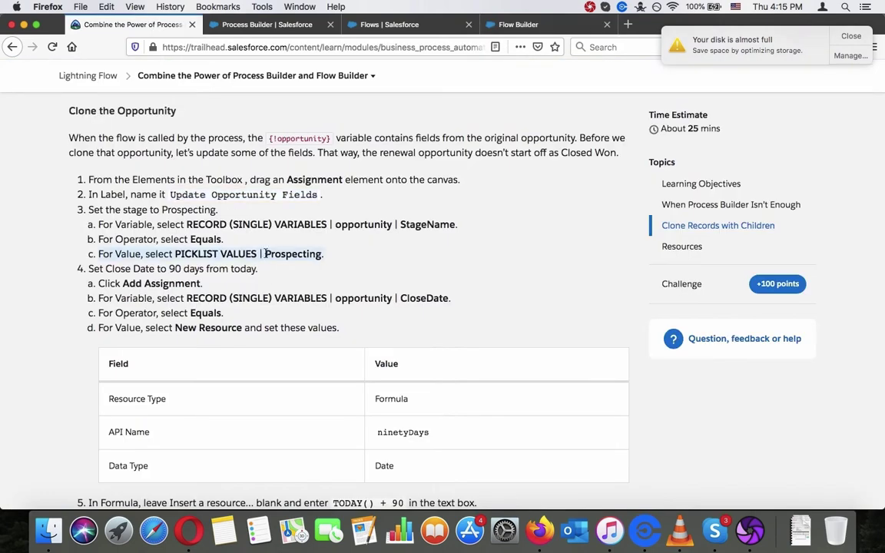
Recheck the Trailhead unit and add a second assignment row with opportunity's CloseDate as its variable.
{"action": "left_click", "coordinate": [513, 22]}
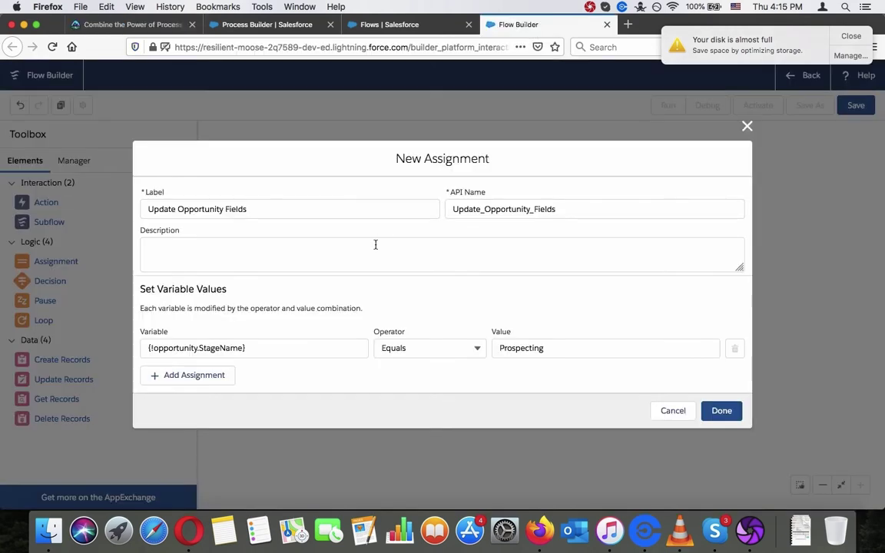
{"action": "left_click", "coordinate": [173, 28]}
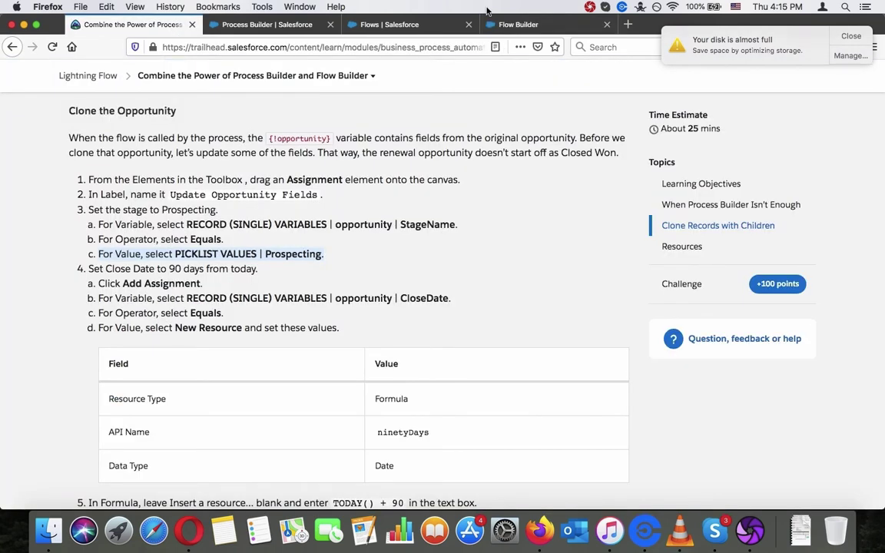
{"action": "left_click", "coordinate": [542, 29]}
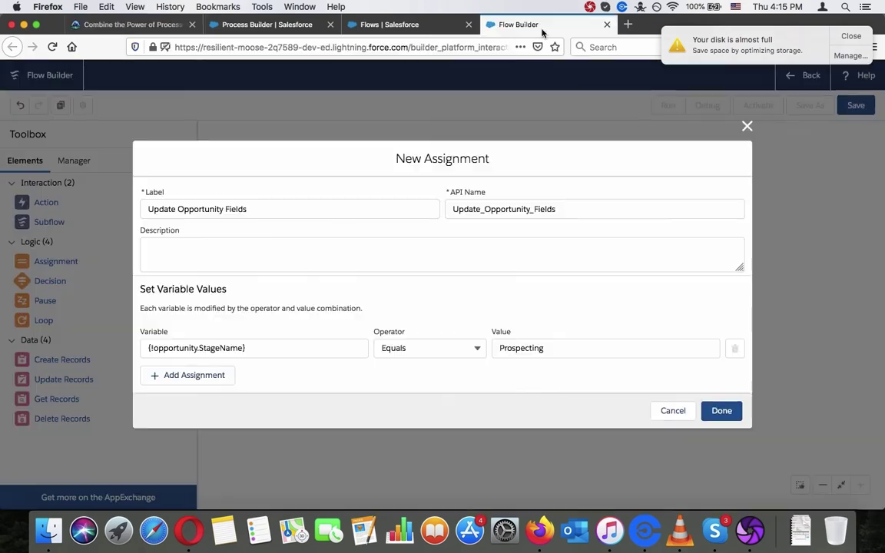
{"action": "left_click", "coordinate": [202, 376]}
{"action": "left_click", "coordinate": [243, 373]}
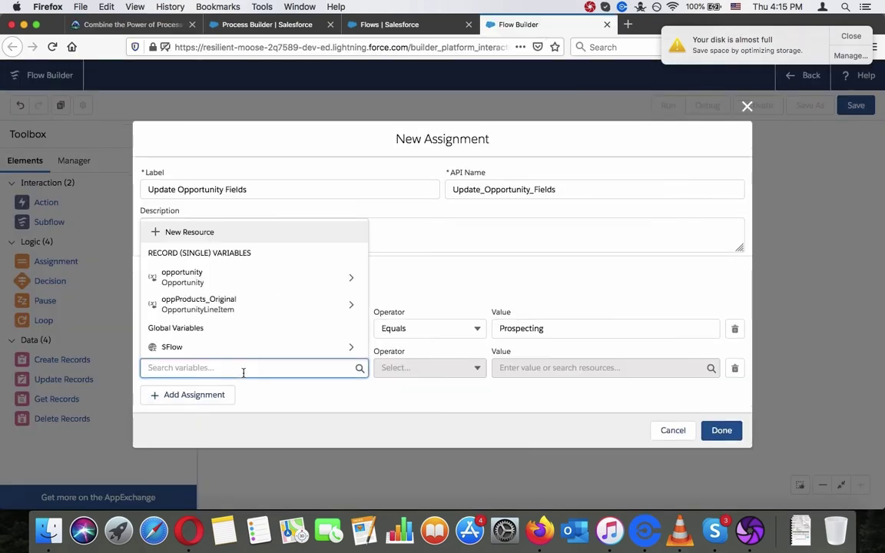
{"action": "type", "text": "oppo"}
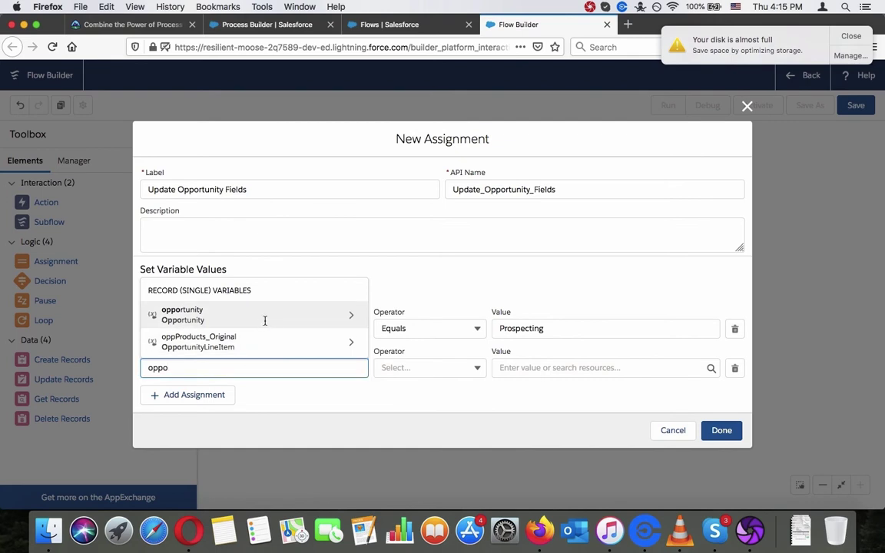
{"action": "left_click", "coordinate": [265, 321]}
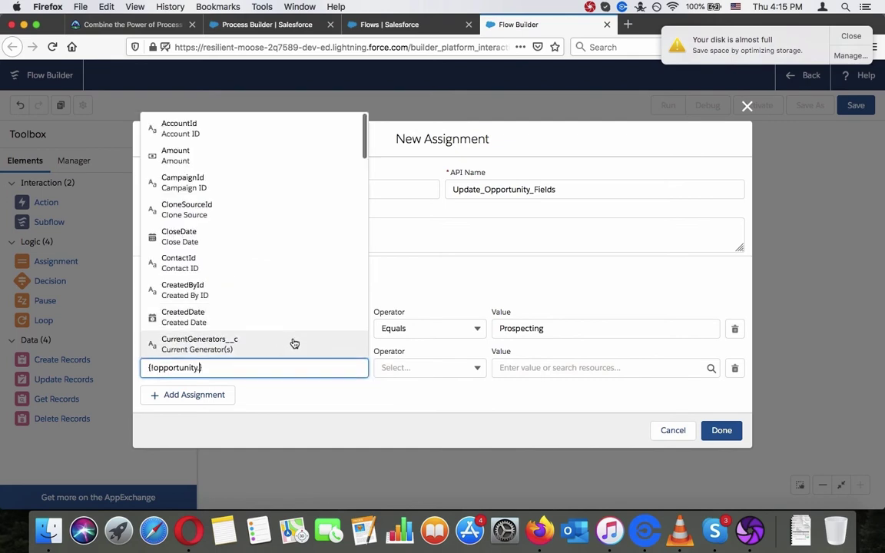
{"action": "left_click", "coordinate": [292, 237]}
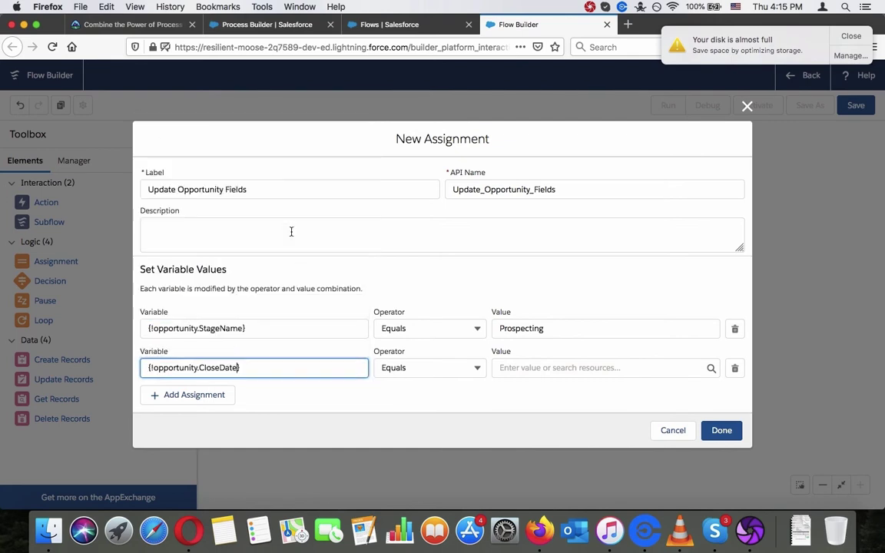
Check the Trailhead unit and start a new resource for the CloseDate row's value.
{"action": "left_click", "coordinate": [153, 24]}
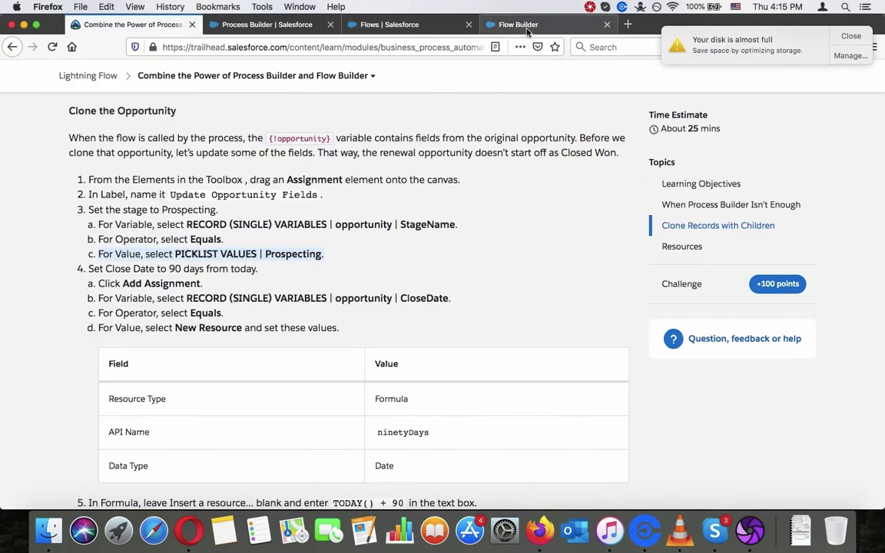
{"action": "left_click", "coordinate": [480, 29]}
{"action": "left_click", "coordinate": [530, 362]}
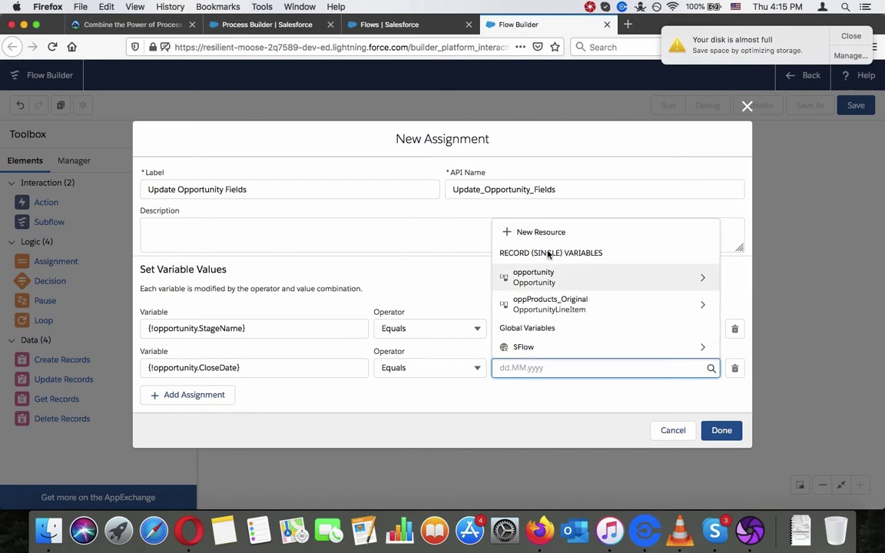
{"action": "type", "text": "new"}
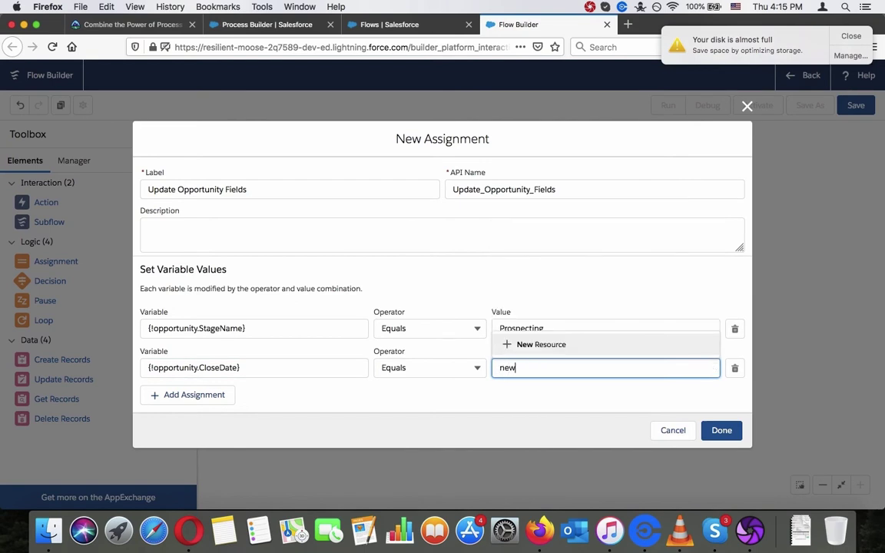
{"action": "left_click", "coordinate": [561, 345]}
Look up the required resource type in the Trailhead unit and set the new resource's type to Formula.
{"action": "left_click", "coordinate": [158, 25]}
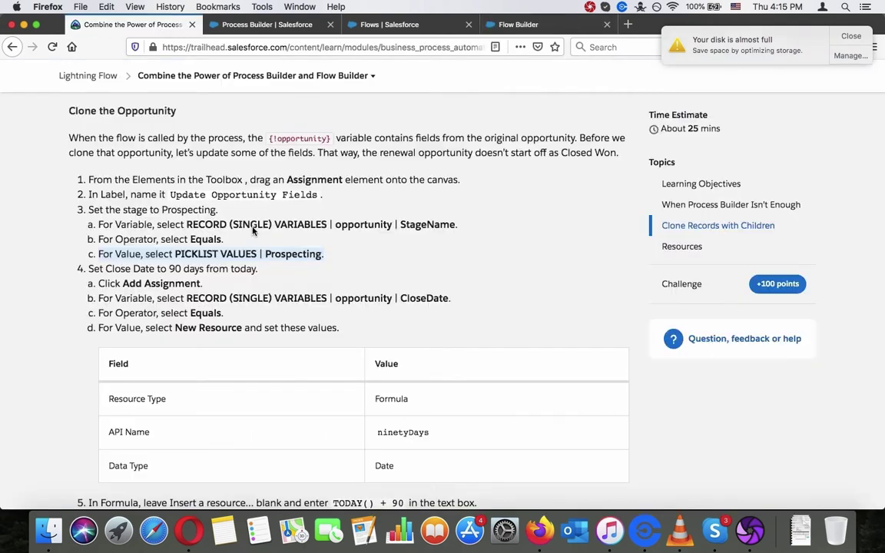
{"action": "scroll", "coordinate": [279, 328], "scroll_direction": "down", "scroll_amount": 2}
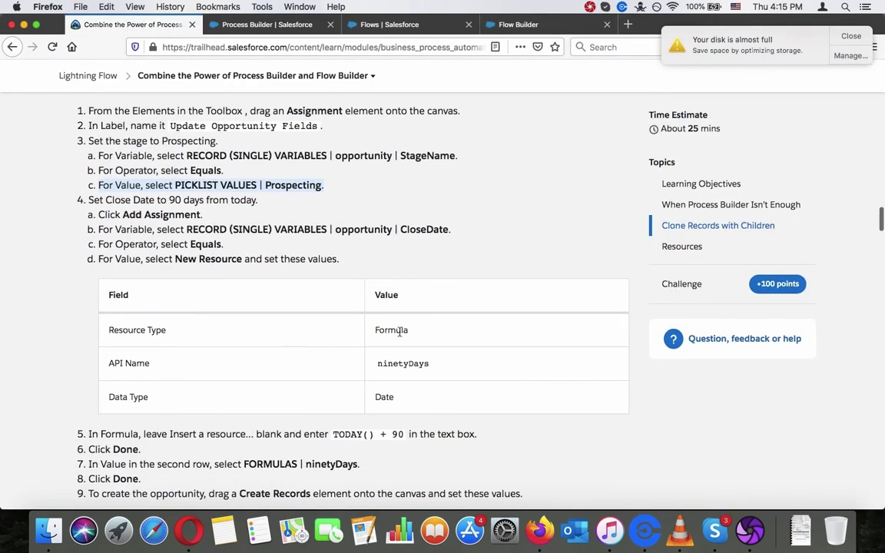
{"action": "right_click", "coordinate": [398, 332]}
{"action": "left_click", "coordinate": [419, 339]}
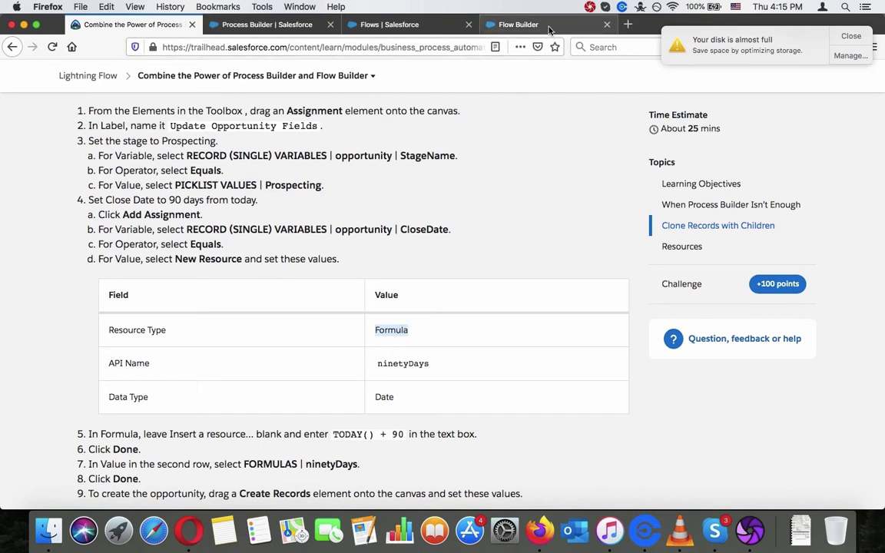
{"action": "left_click", "coordinate": [496, 27]}
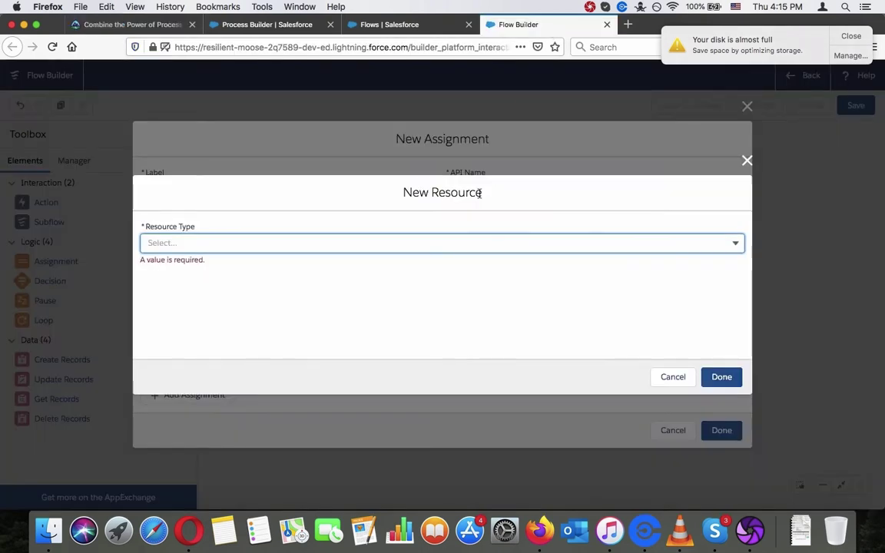
{"action": "left_click", "coordinate": [439, 247]}
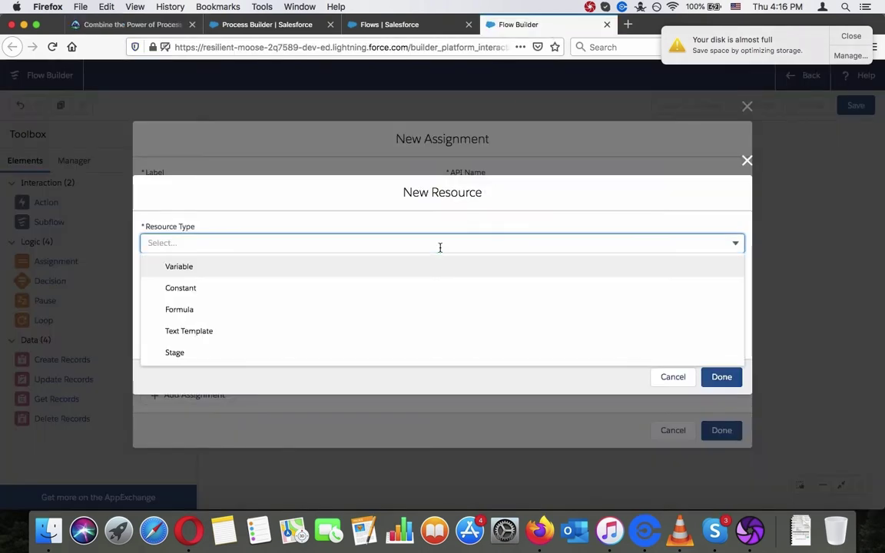
{"action": "left_click", "coordinate": [355, 315]}
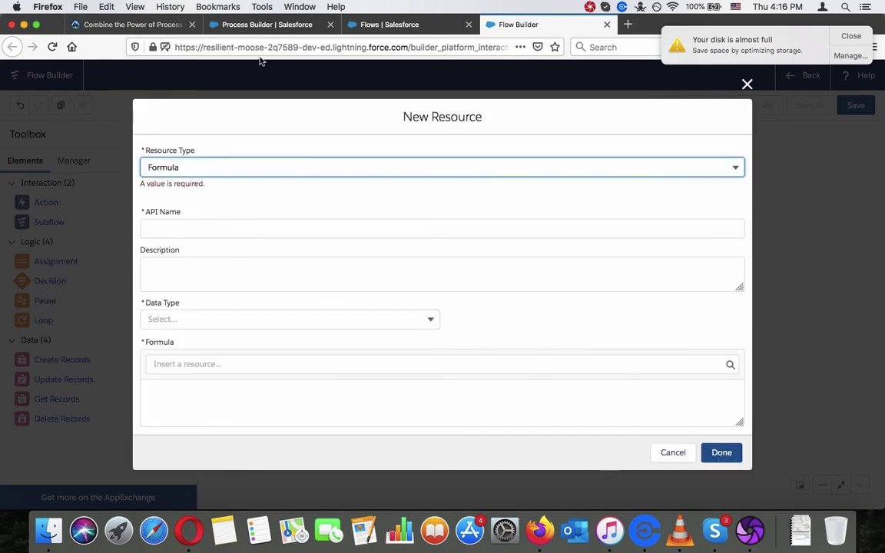
Set the formula resource's API name to ninetyDays, taken from the Trailhead unit, and its data type to Date.
{"action": "left_click", "coordinate": [127, 24]}
{"action": "double_click", "coordinate": [405, 362]}
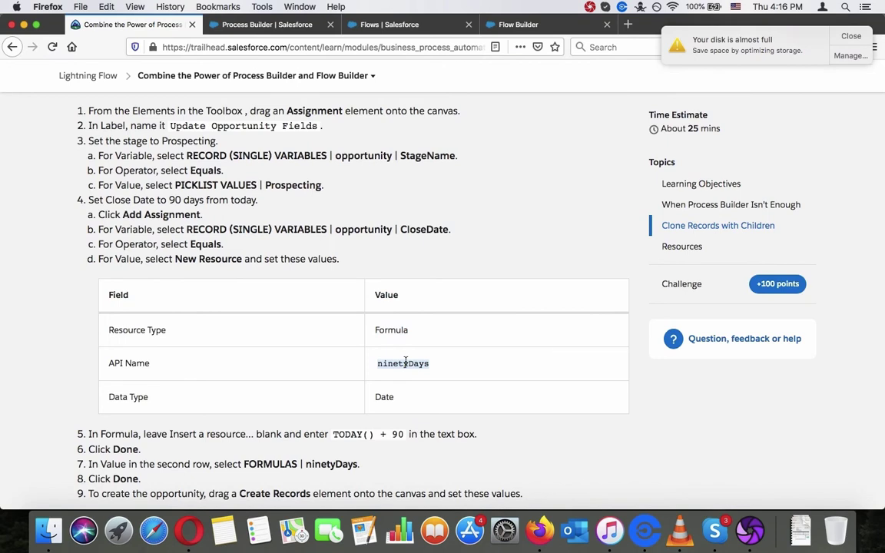
{"action": "right_click", "coordinate": [408, 361]}
{"action": "left_click", "coordinate": [524, 23]}
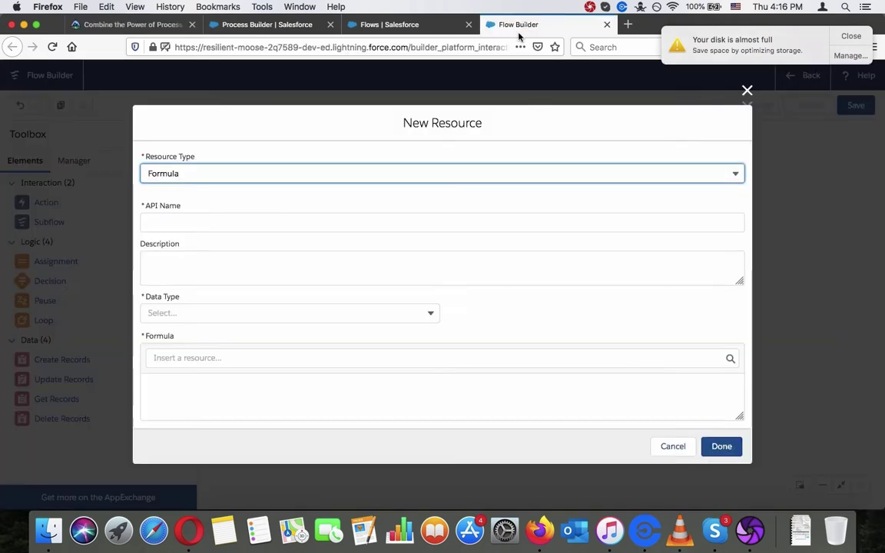
{"action": "left_click", "coordinate": [376, 218]}
{"action": "type", "text": "ninetyDays"}
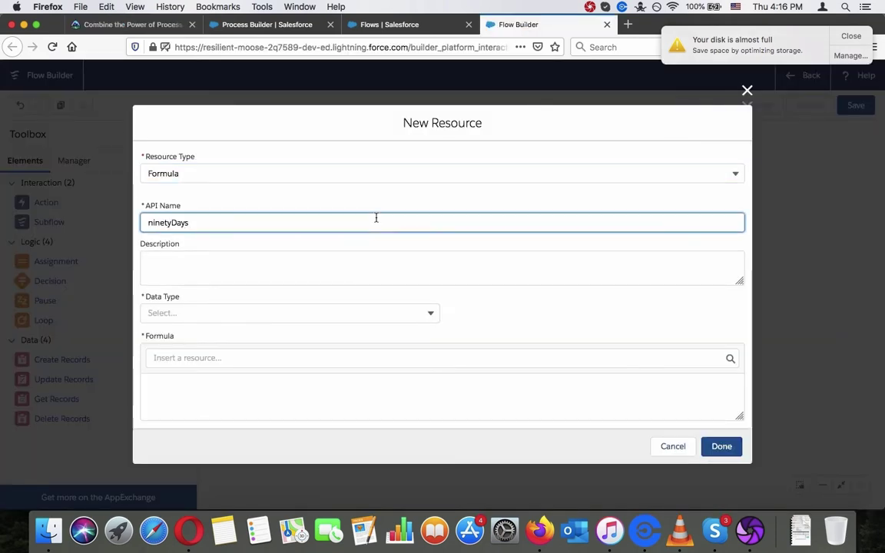
{"action": "left_click", "coordinate": [375, 274]}
{"action": "left_click", "coordinate": [372, 311]}
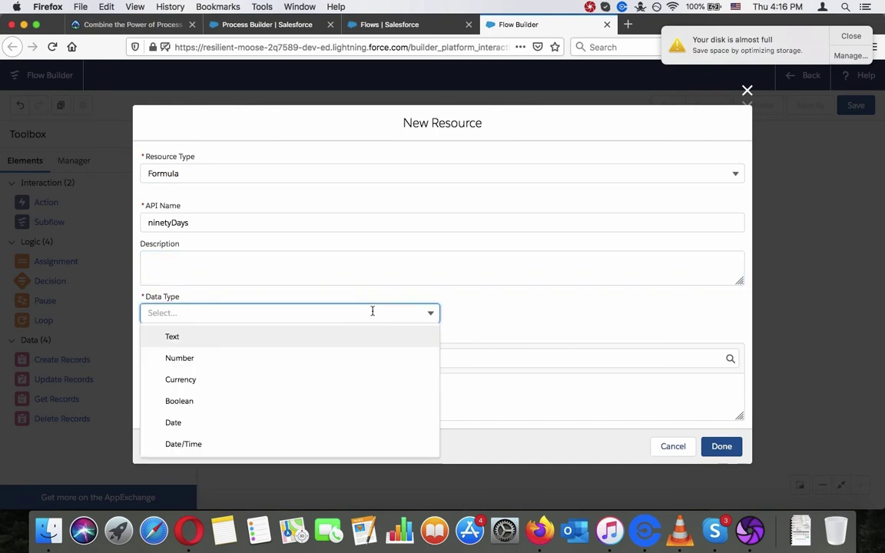
{"action": "left_click", "coordinate": [341, 421]}
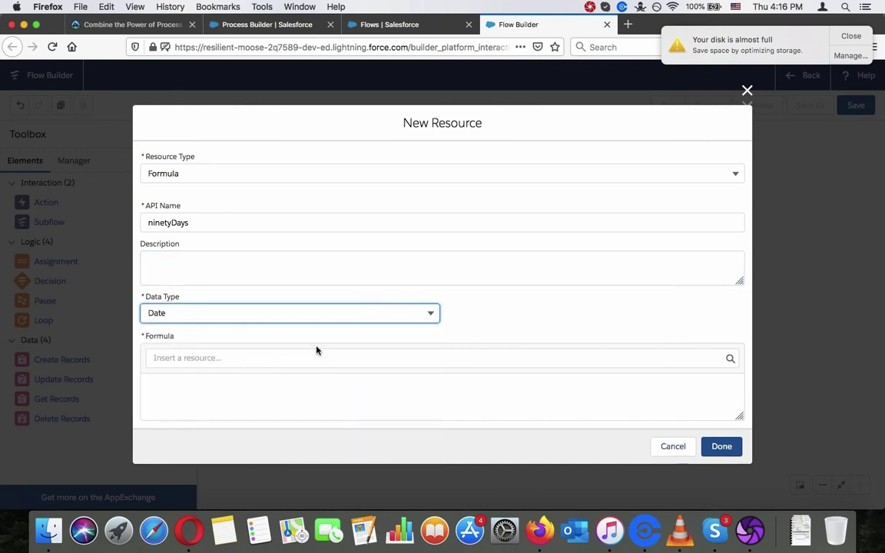
Copy the formula TODAY() + 90 from the Trailhead unit and return to the new resource.
{"action": "left_click", "coordinate": [318, 358]}
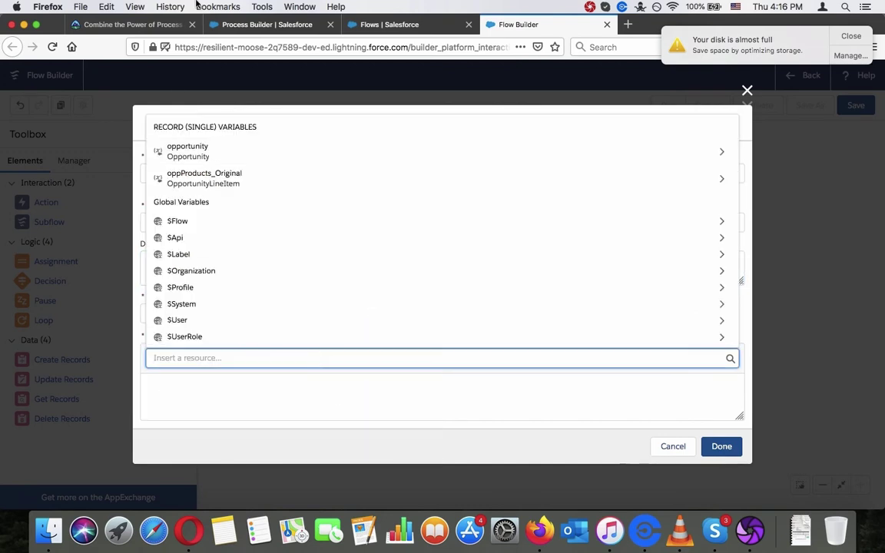
{"action": "left_click", "coordinate": [129, 24]}
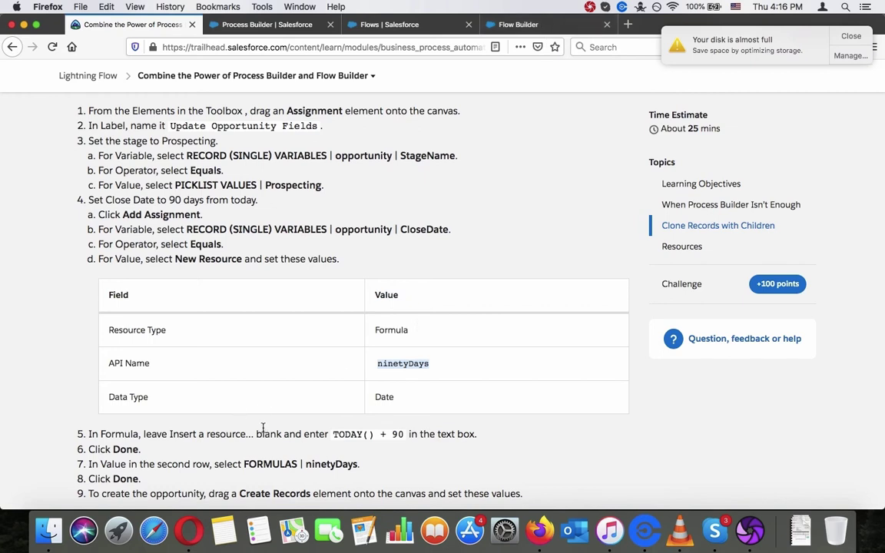
{"action": "left_click_drag", "start_coordinate": [334, 434], "coordinate": [403, 435]}
{"action": "right_click", "coordinate": [403, 434]}
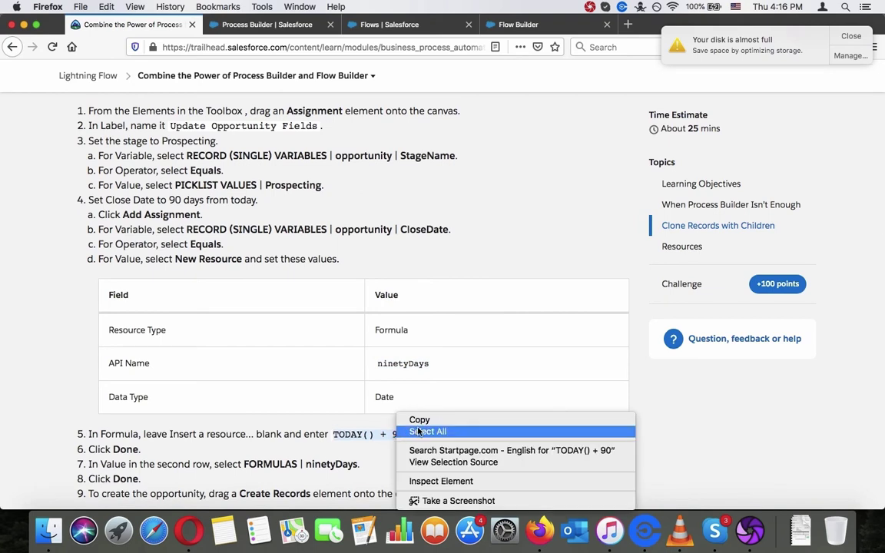
{"action": "left_click", "coordinate": [409, 419]}
{"action": "left_click", "coordinate": [577, 27]}
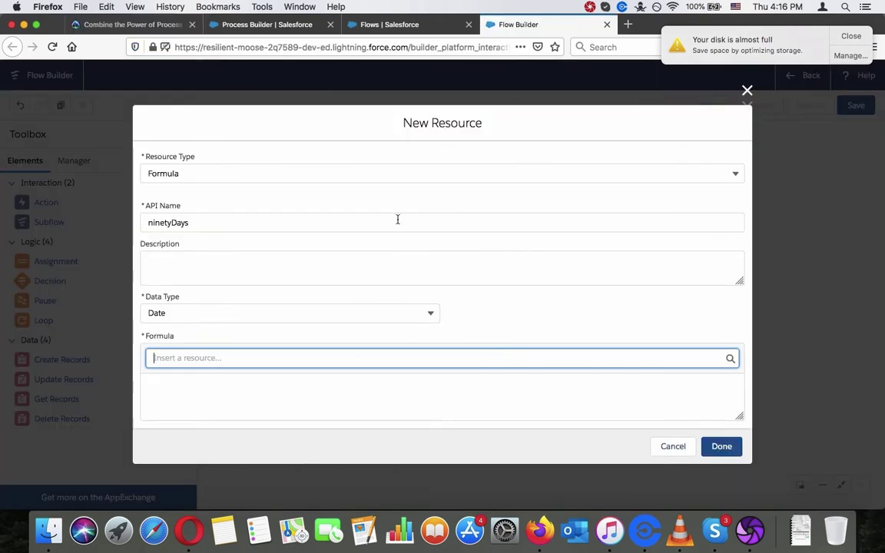
Try TODAY() + 90 in the formula's resource search field and clear it.
{"action": "key", "text": "super+v"}
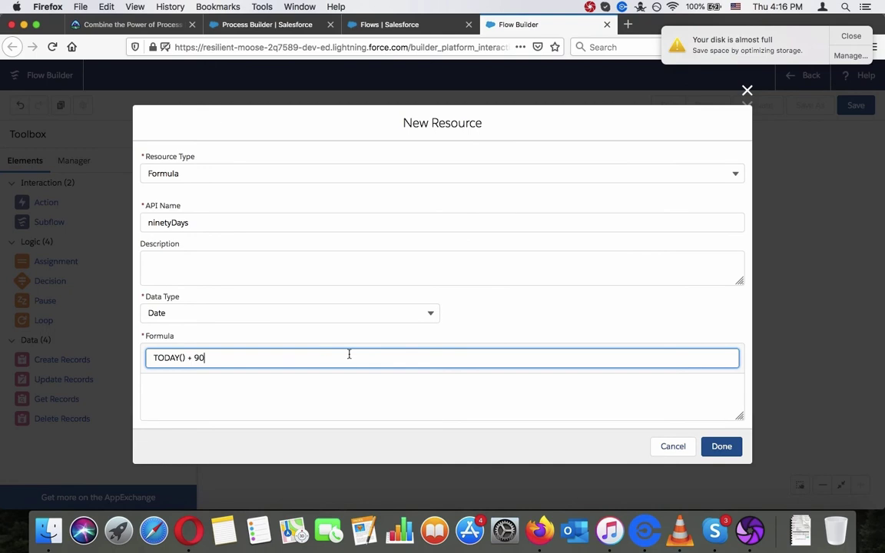
{"action": "left_click", "coordinate": [358, 407]}
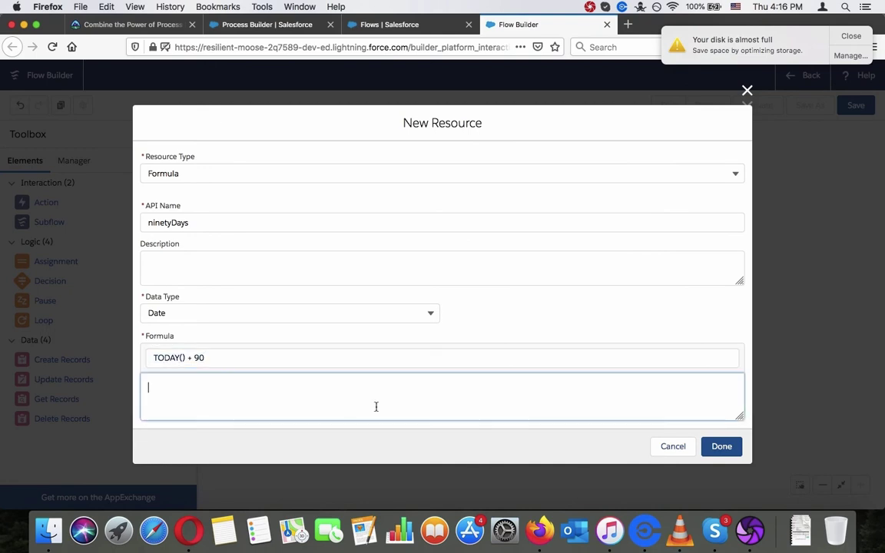
{"action": "left_click", "coordinate": [476, 357]}
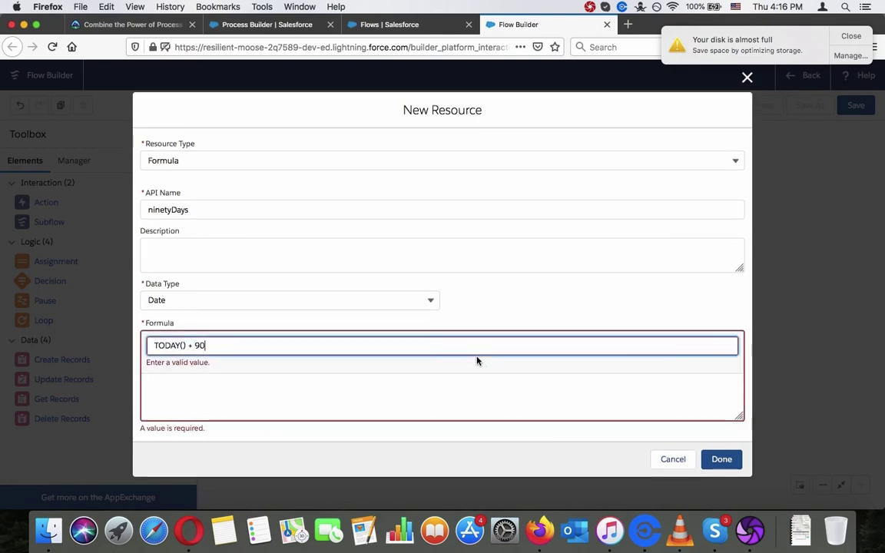
{"action": "key", "text": "super+a"}
{"action": "key", "text": "BackSpace"}
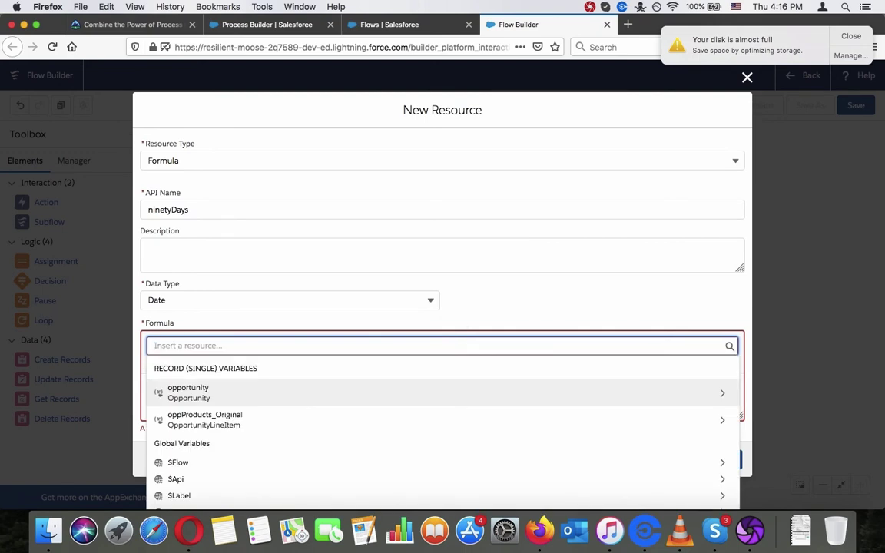
Enter TODAY() + 90 as the formula text and save the resource as the CloseDate row's value.
{"action": "left_click", "coordinate": [463, 320]}
{"action": "left_click", "coordinate": [420, 401]}
{"action": "key", "text": "super+v"}
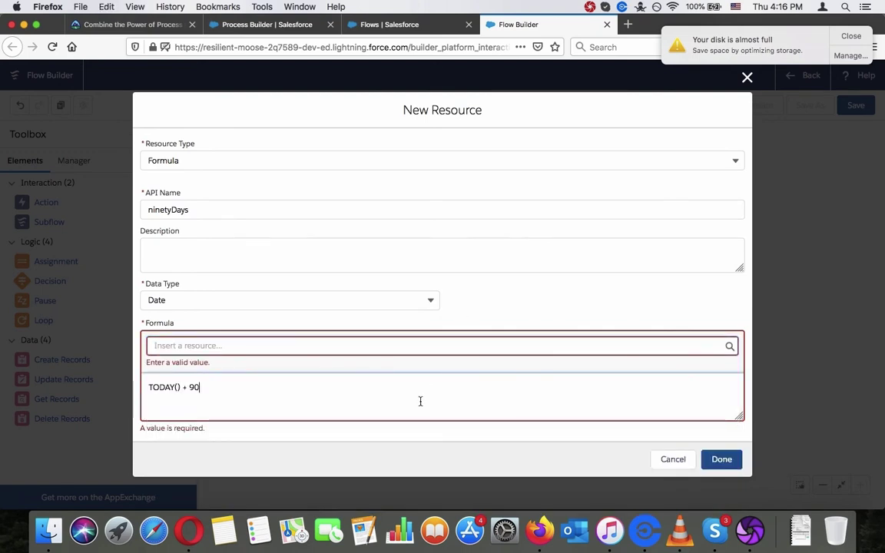
{"action": "key", "text": "shift+alt+Left"}
{"action": "left_click", "coordinate": [721, 459]}
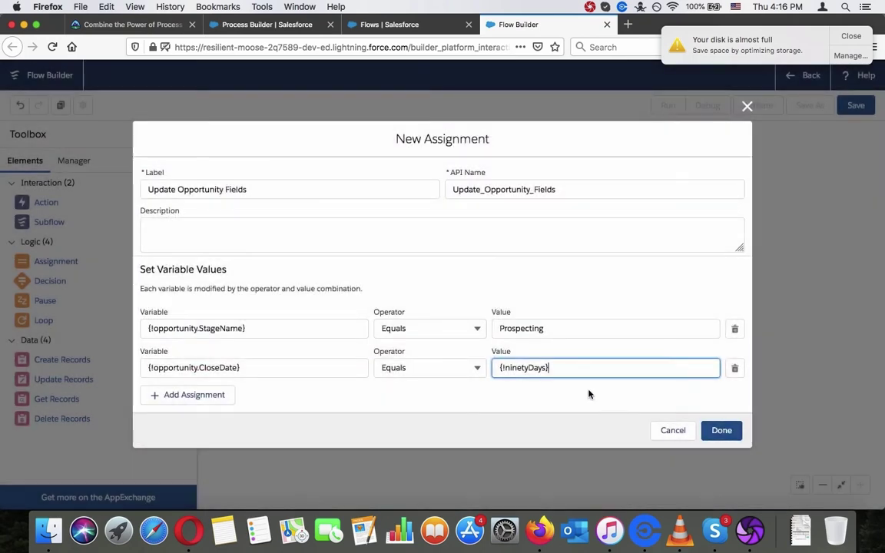
Compare the assignment rows with the Trailhead unit and read its instructions for the Create Records element.
{"action": "left_click", "coordinate": [132, 24]}
{"action": "scroll", "coordinate": [268, 236], "scroll_direction": "down", "scroll_amount": 2}
{"action": "scroll", "coordinate": [268, 236], "scroll_direction": "down", "scroll_amount": 2}
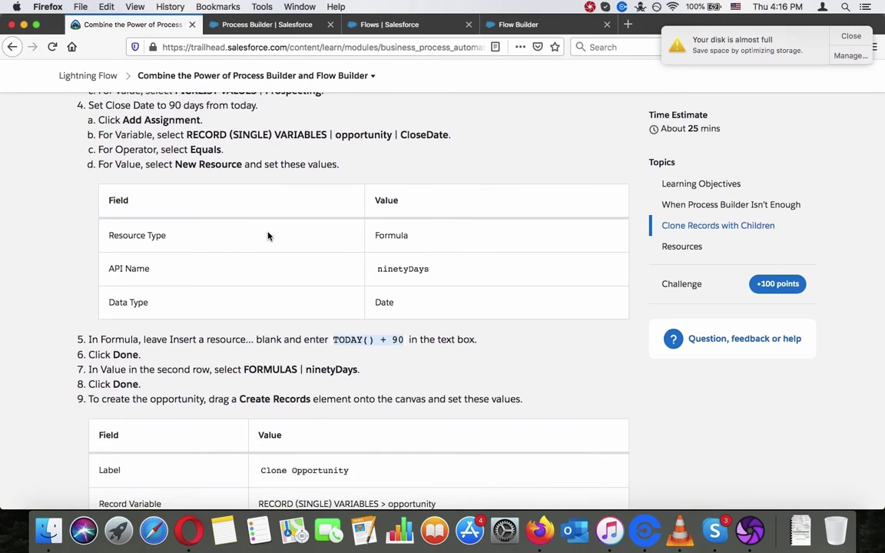
{"action": "left_click", "coordinate": [533, 23]}
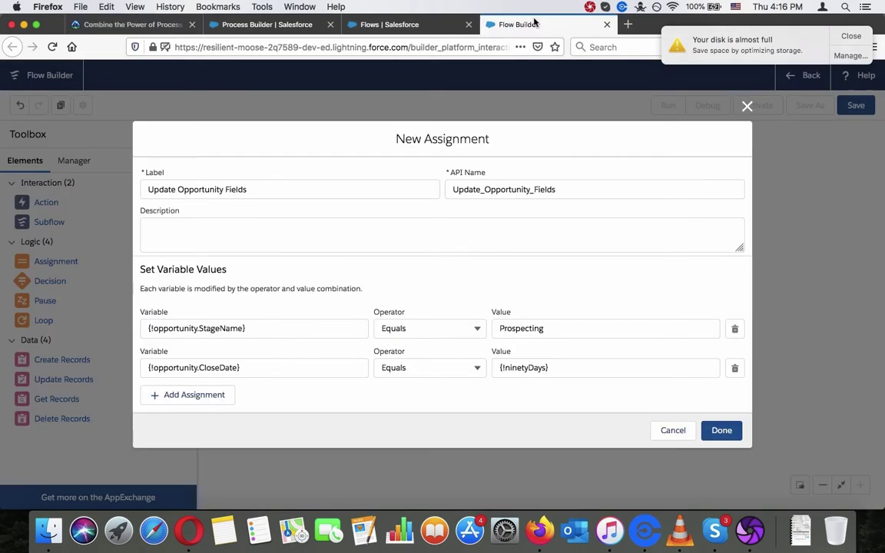
{"action": "left_click", "coordinate": [97, 24]}
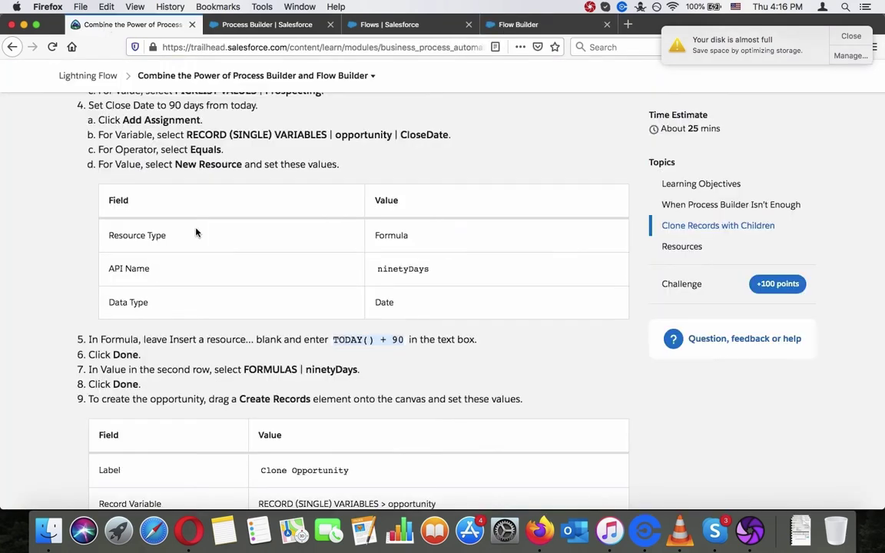
{"action": "scroll", "coordinate": [202, 258], "scroll_direction": "down", "scroll_amount": 4}
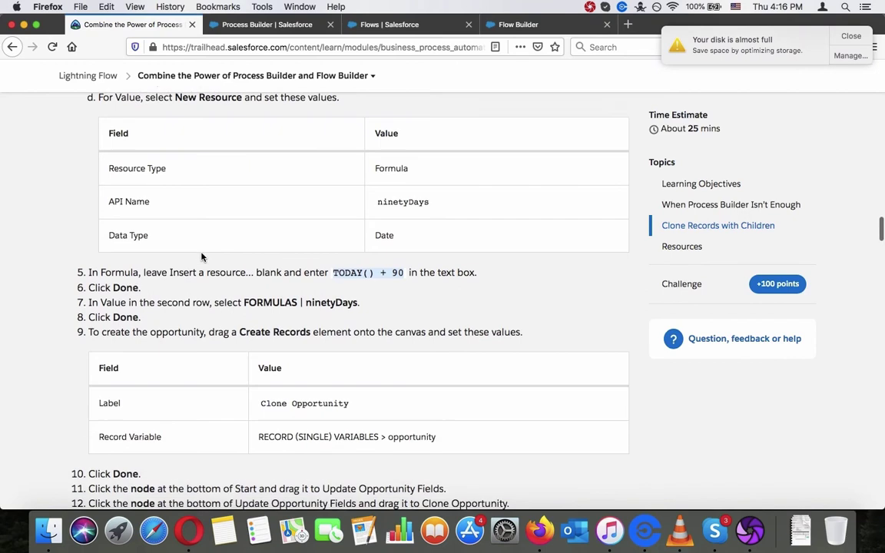
Save the Update Opportunity Fields assignment with its StageName and CloseDate rows.
{"action": "triple_click", "coordinate": [314, 307]}
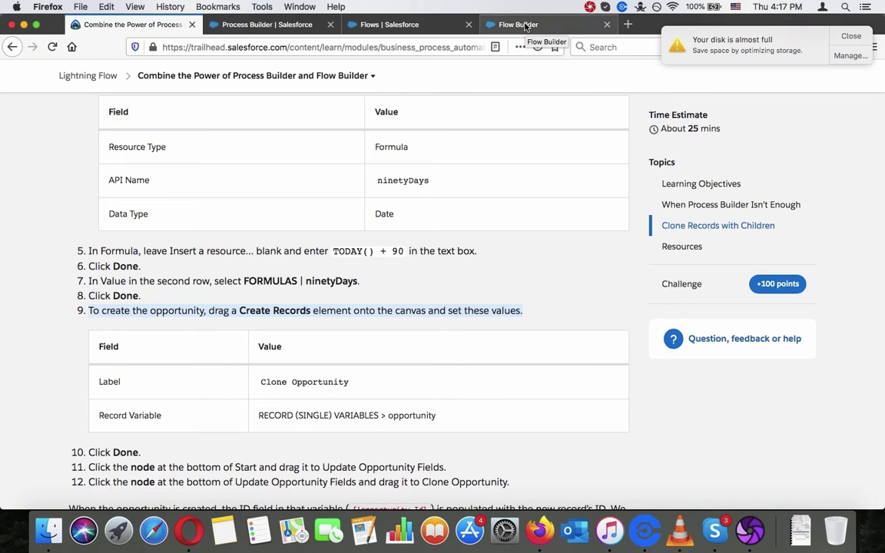
{"action": "left_click", "coordinate": [526, 26]}
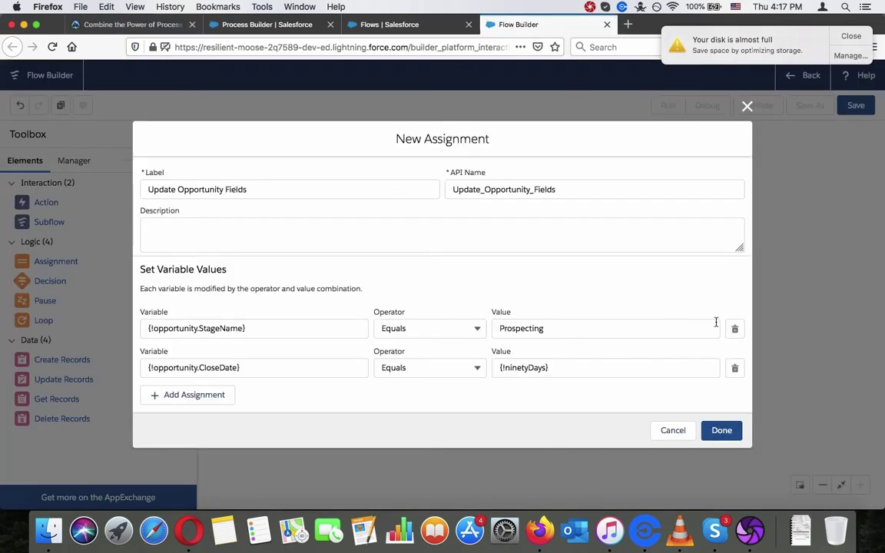
{"action": "left_click", "coordinate": [723, 431]}
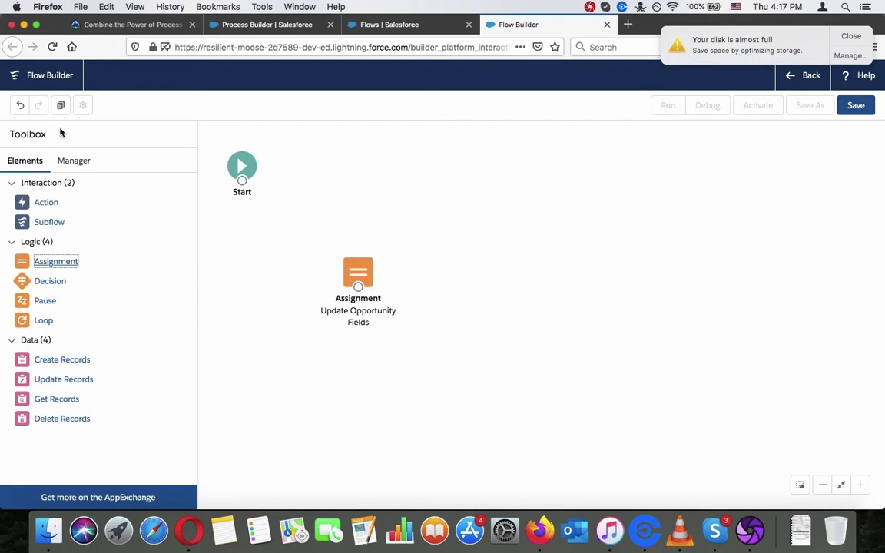
Add a Create Records element to the canvas, below and beside the Update Opportunity Fields assignment.
{"action": "left_click", "coordinate": [83, 25]}
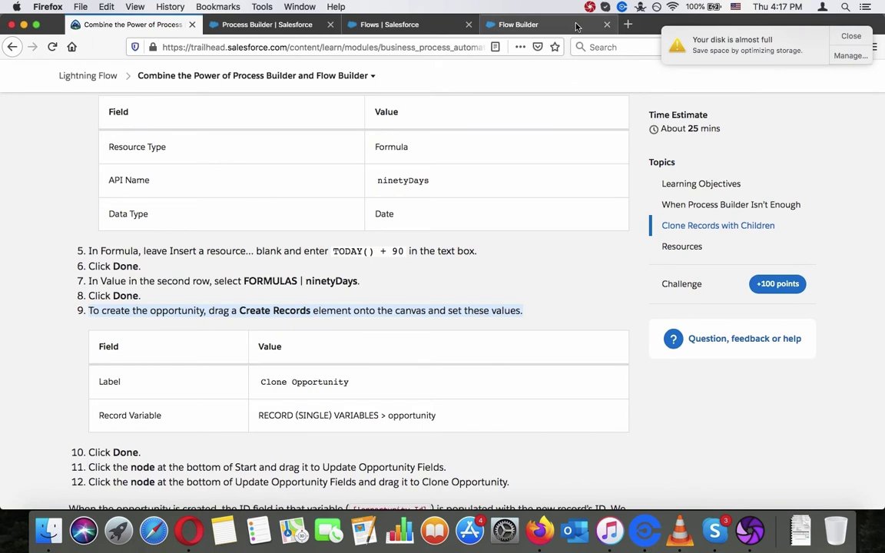
{"action": "left_click", "coordinate": [511, 28]}
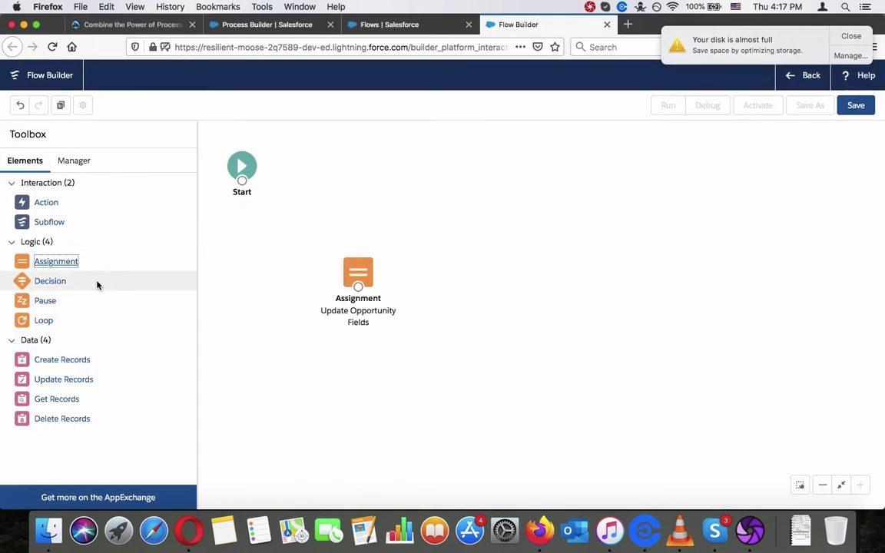
{"action": "left_click_drag", "start_coordinate": [65, 360], "coordinate": [428, 346]}
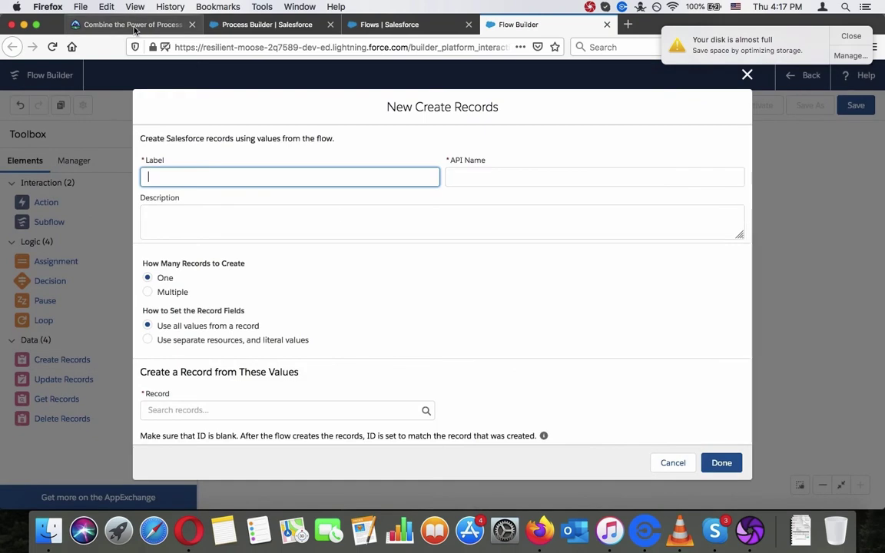
Copy the label Clone Opportunity from the Trailhead unit into the new Create Records element and let its API name fill in.
{"action": "left_click", "coordinate": [122, 25]}
{"action": "triple_click", "coordinate": [290, 384]}
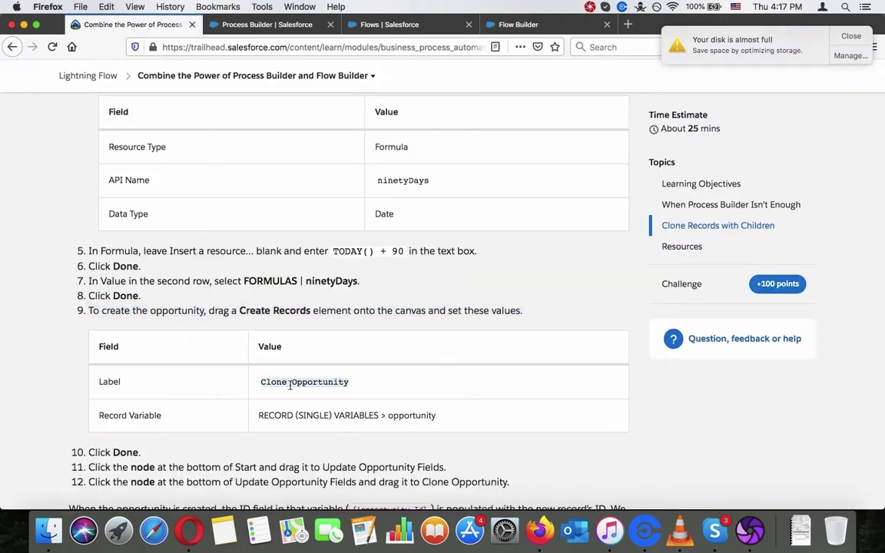
{"action": "right_click", "coordinate": [292, 385]}
{"action": "left_click", "coordinate": [309, 389]}
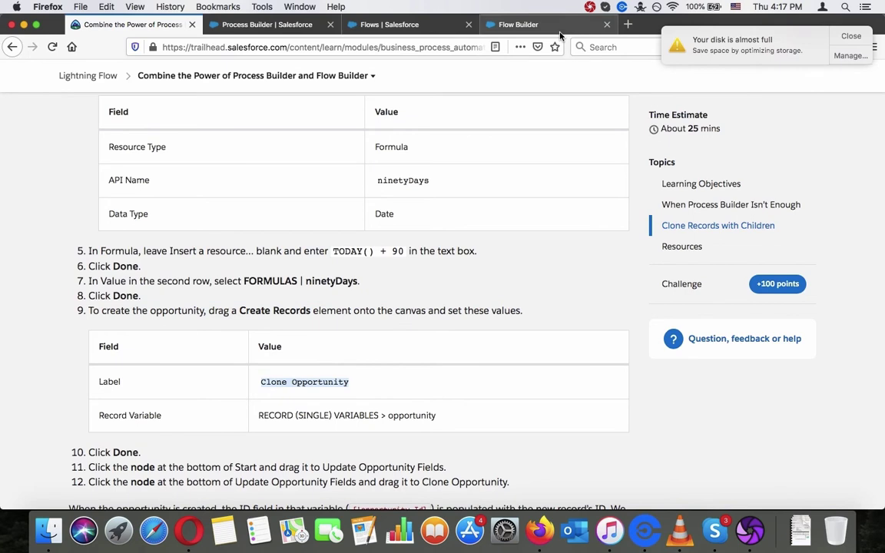
{"action": "left_click", "coordinate": [505, 25]}
{"action": "key", "text": "super+v"}
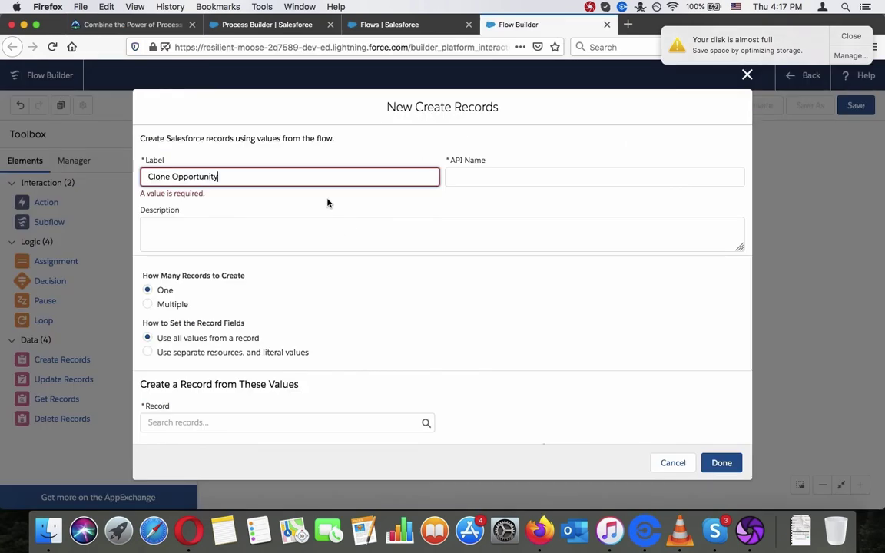
{"action": "left_click", "coordinate": [332, 231]}
Look up the required record variable in the Trailhead unit and choose the opportunity variable as the record to create from.
{"action": "left_click", "coordinate": [141, 25]}
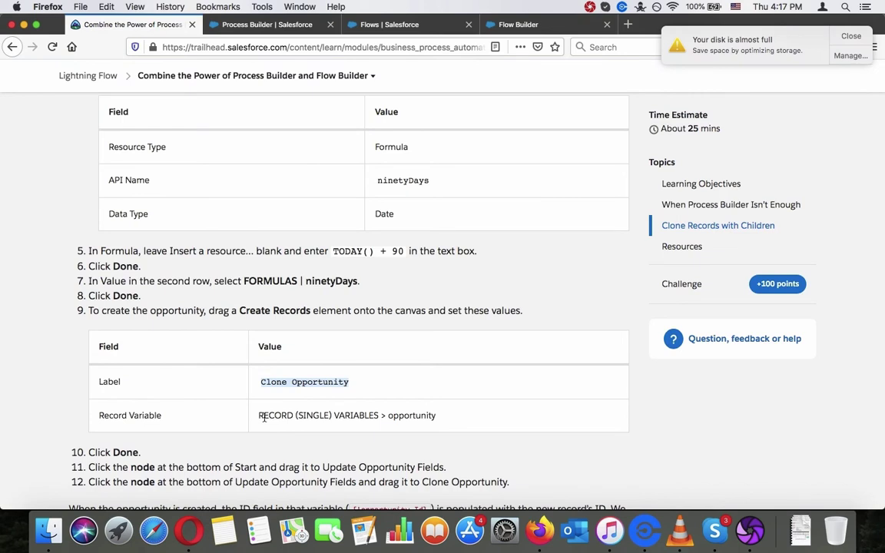
{"action": "left_click", "coordinate": [561, 27]}
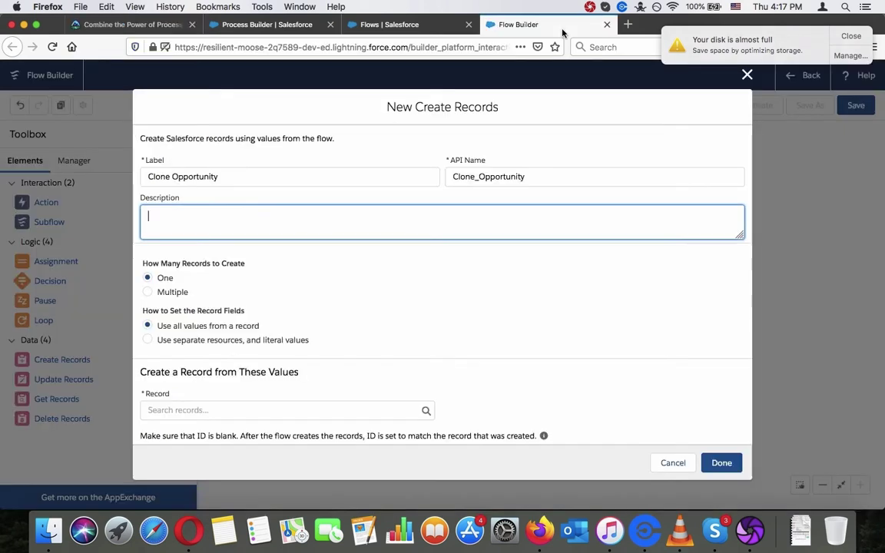
{"action": "scroll", "coordinate": [476, 287], "scroll_direction": "down", "scroll_amount": 1}
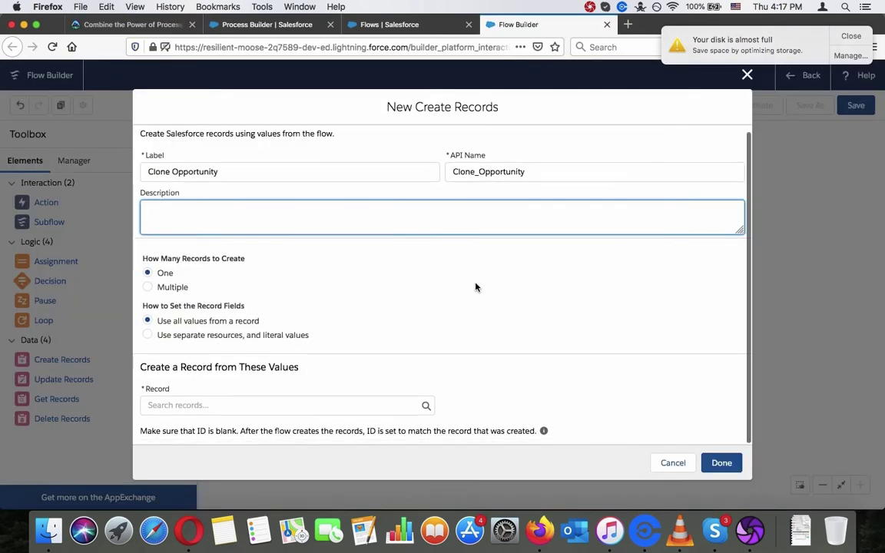
{"action": "left_click", "coordinate": [344, 407]}
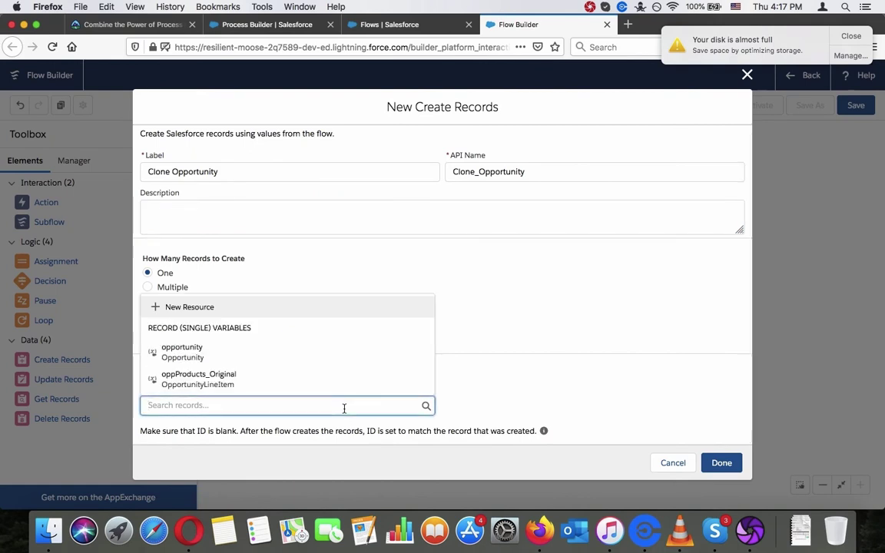
{"action": "type", "text": "o"}
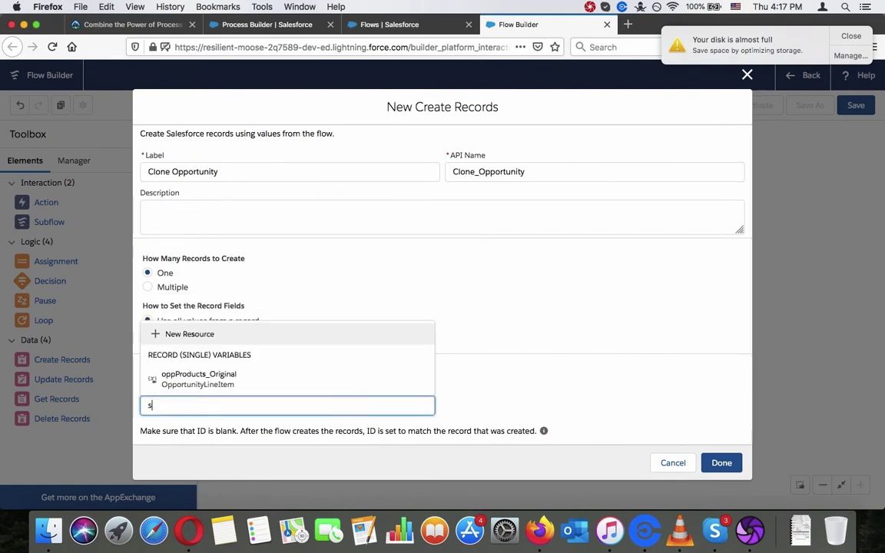
{"action": "key", "text": "Escape"}
{"action": "type", "text": "sl"}
{"action": "key", "text": "BackSpace"}
{"action": "key", "text": "BackSpace"}
{"action": "key", "text": "BackSpace"}
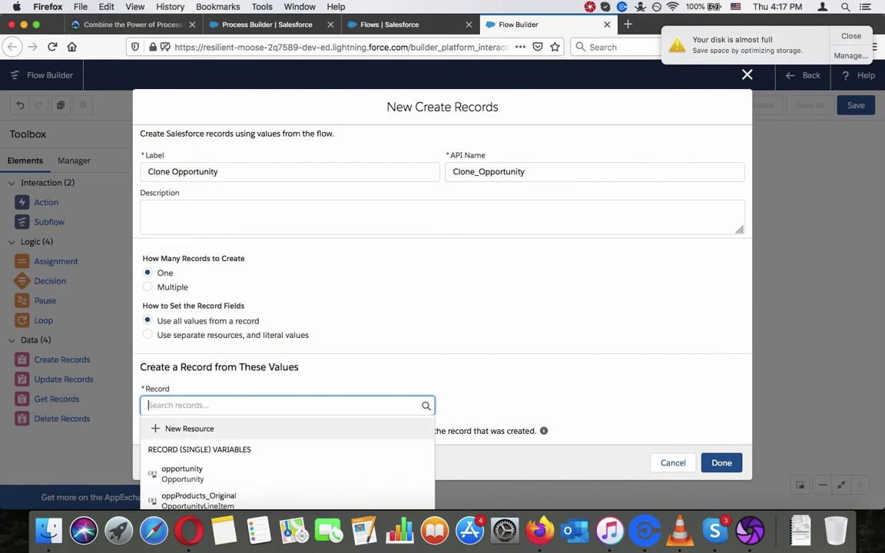
{"action": "left_click", "coordinate": [218, 480]}
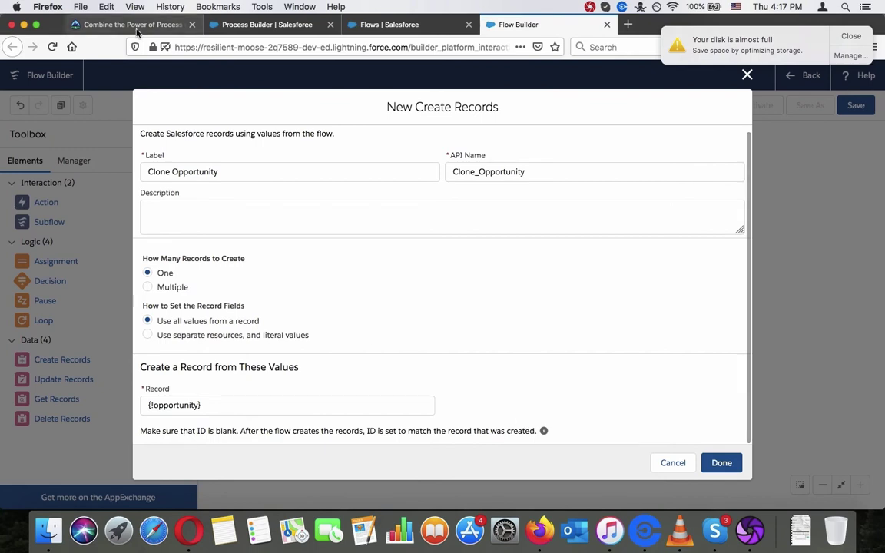
Check the record variable against the Trailhead unit and save the Clone Opportunity element.
{"action": "left_click", "coordinate": [123, 26]}
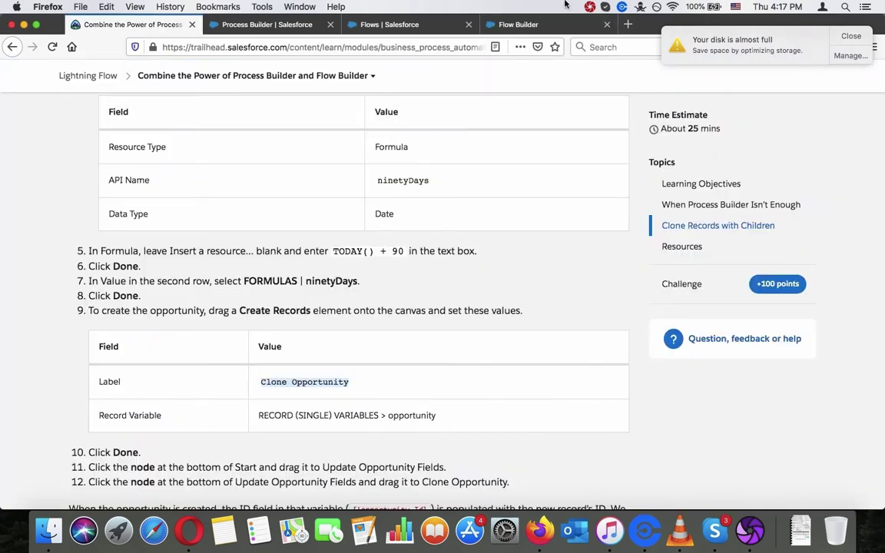
{"action": "left_click", "coordinate": [516, 25]}
{"action": "left_click", "coordinate": [722, 462]}
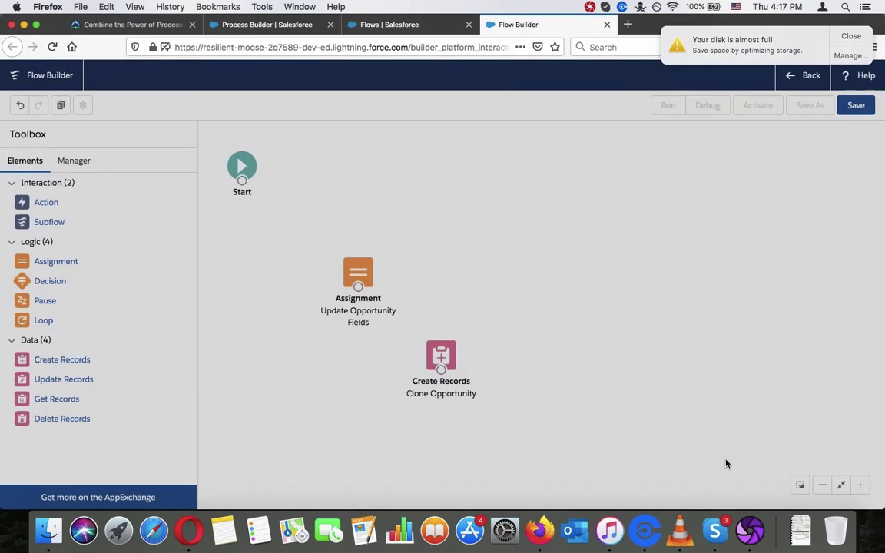
Read the Trailhead unit's steps 11 and 12 on connecting Start, Update Opportunity Fields and Clone Opportunity.
{"action": "left_click", "coordinate": [136, 25]}
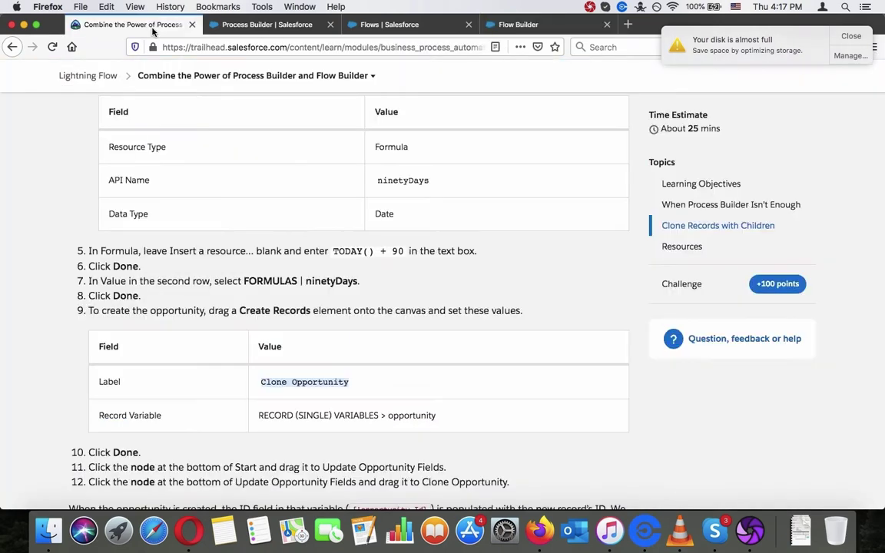
{"action": "scroll", "coordinate": [218, 253], "scroll_direction": "down", "scroll_amount": 3}
{"action": "left_click", "coordinate": [218, 256]}
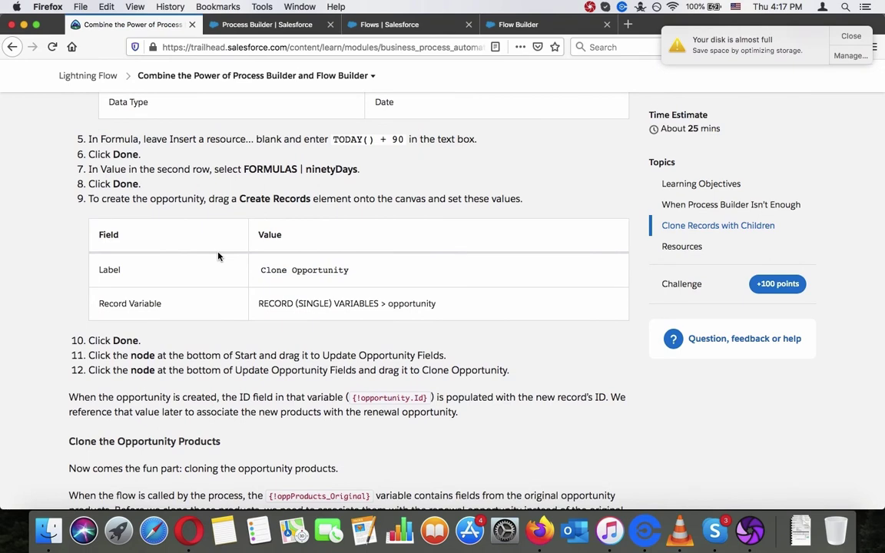
{"action": "triple_click", "coordinate": [211, 356]}
{"action": "left_click", "coordinate": [211, 355]}
{"action": "triple_click", "coordinate": [212, 356]}
{"action": "left_click", "coordinate": [211, 356]}
{"action": "triple_click", "coordinate": [212, 369]}
{"action": "left_click", "coordinate": [213, 369]}
{"action": "triple_click", "coordinate": [212, 369]}
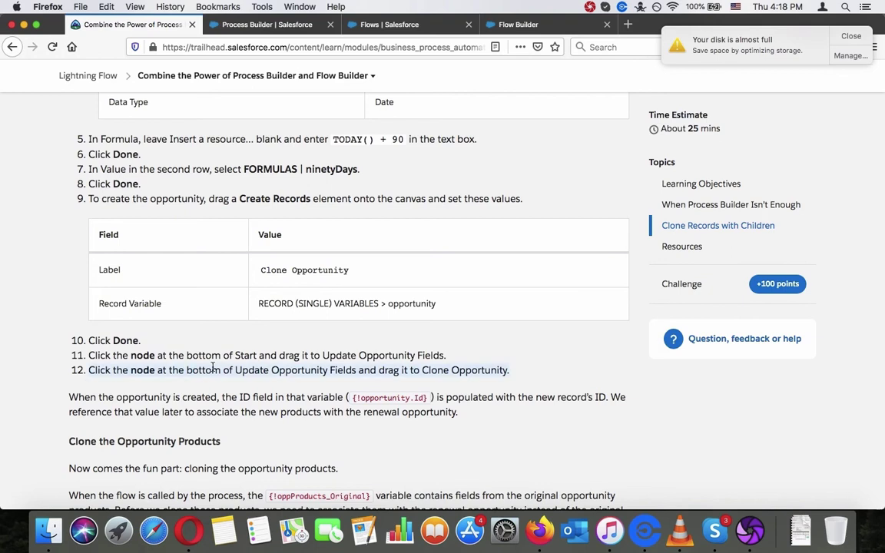
{"action": "triple_click", "coordinate": [213, 358]}
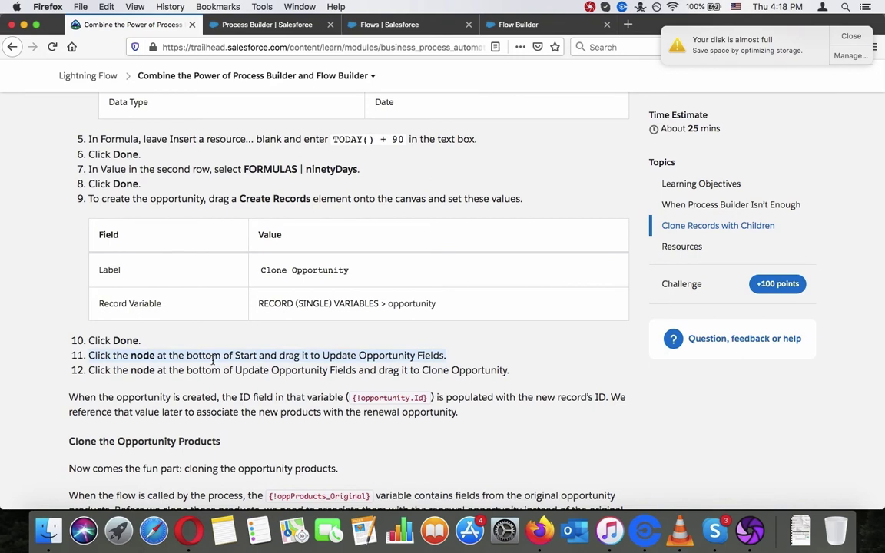
{"action": "left_click", "coordinate": [213, 360]}
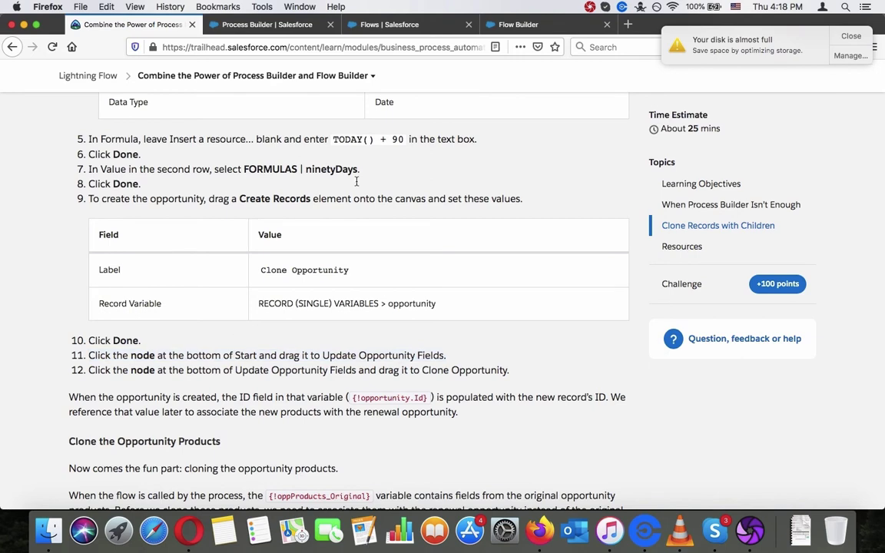
Connect Start to Update Opportunity Fields and Update Opportunity Fields to Clone Opportunity, and check the connections against the unit.
{"action": "left_click", "coordinate": [568, 21]}
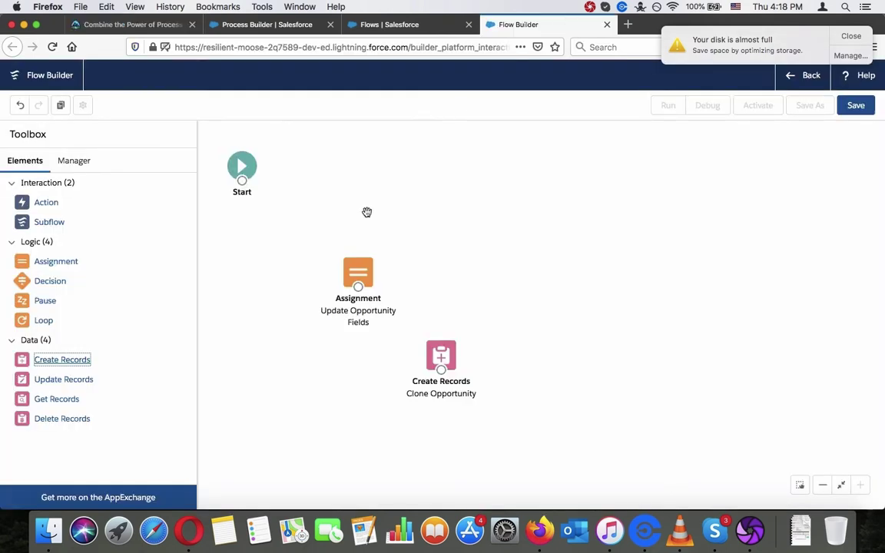
{"action": "left_click_drag", "start_coordinate": [241, 183], "coordinate": [442, 355]}
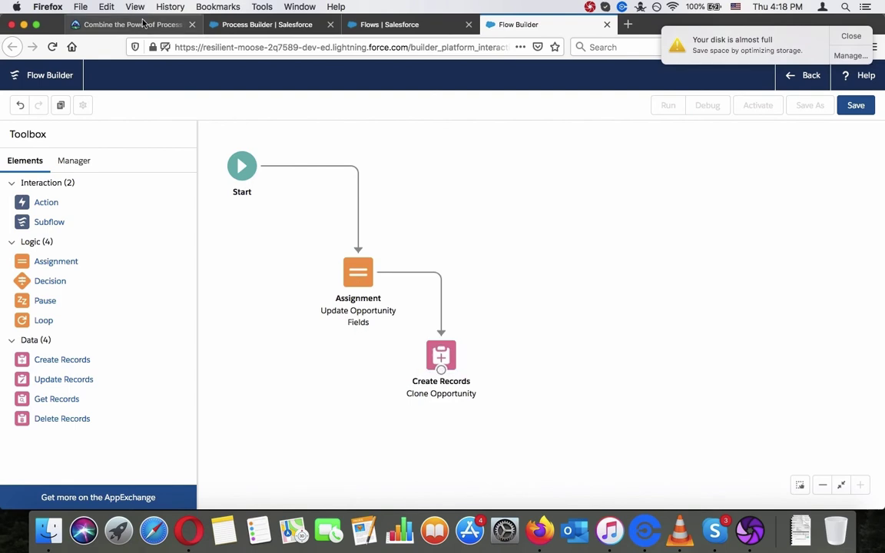
{"action": "left_click", "coordinate": [142, 24]}
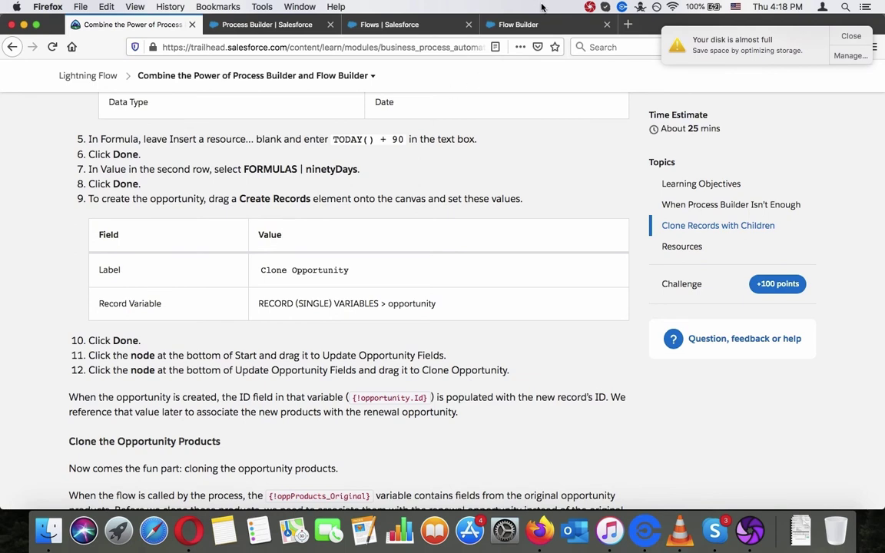
{"action": "left_click", "coordinate": [521, 25]}
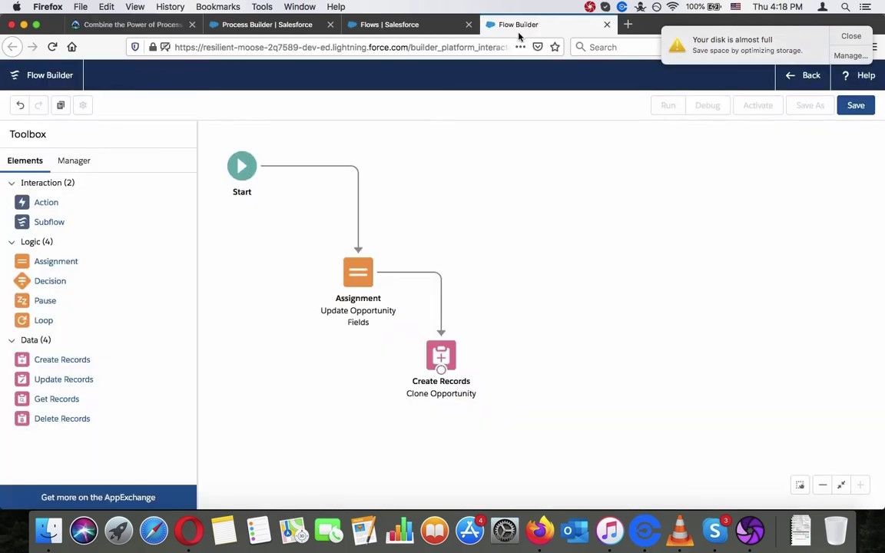
Read the Trailhead unit's note on how the created opportunity's ID is used, and compare it with the flow.
{"action": "left_click", "coordinate": [157, 29]}
{"action": "scroll", "coordinate": [334, 300], "scroll_direction": "down", "scroll_amount": 5}
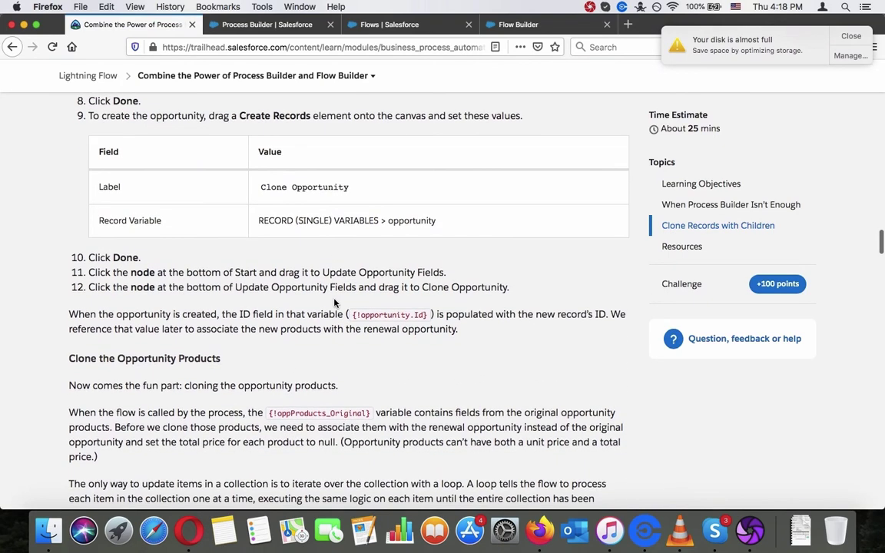
{"action": "scroll", "coordinate": [334, 302], "scroll_direction": "down", "scroll_amount": 1}
{"action": "triple_click", "coordinate": [334, 299]}
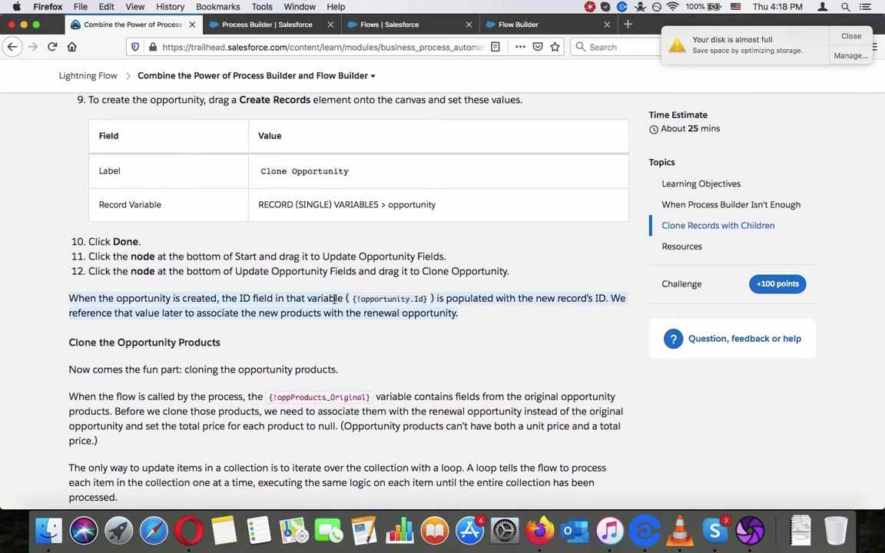
{"action": "left_click", "coordinate": [334, 299]}
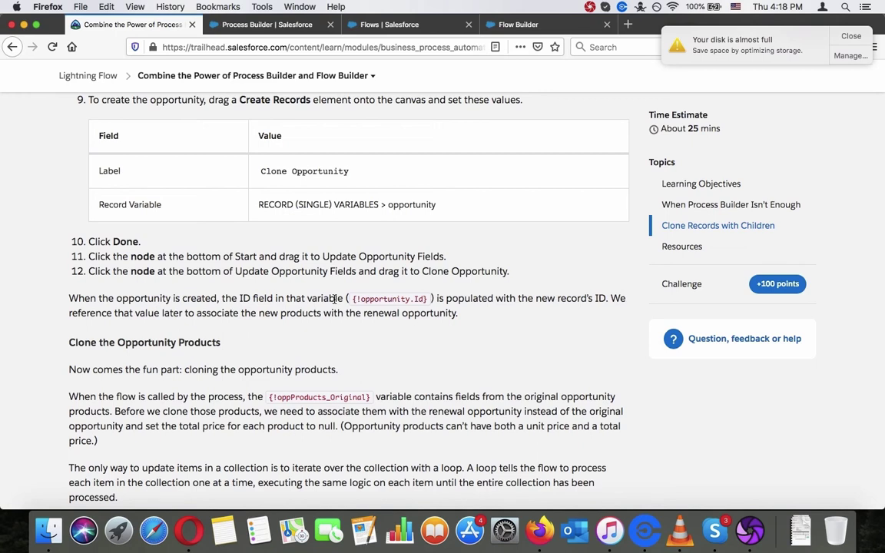
{"action": "left_click", "coordinate": [507, 25]}
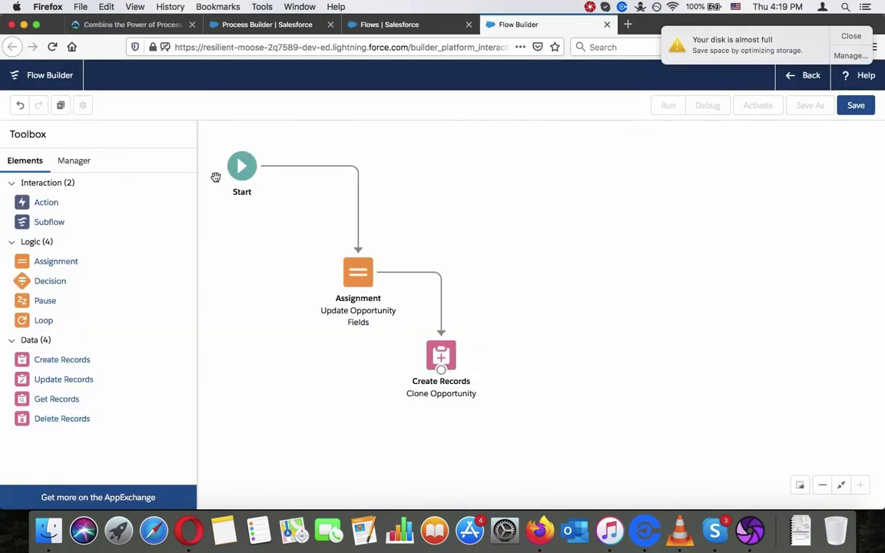
Reread the Trailhead unit's Clone Records with Children introduction on renewal opportunities and using a created record's ID in a flow.
{"action": "left_click", "coordinate": [131, 25]}
{"action": "scroll", "coordinate": [282, 264], "scroll_direction": "up", "scroll_amount": 6}
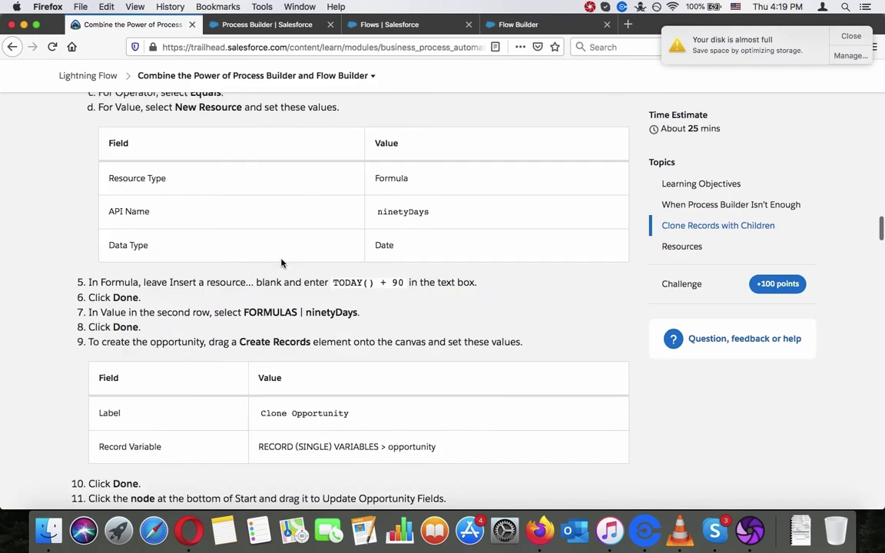
{"action": "scroll", "coordinate": [282, 263], "scroll_direction": "up", "scroll_amount": 15}
{"action": "scroll", "coordinate": [281, 259], "scroll_direction": "up", "scroll_amount": 12}
{"action": "scroll", "coordinate": [281, 264], "scroll_direction": "up", "scroll_amount": 8}
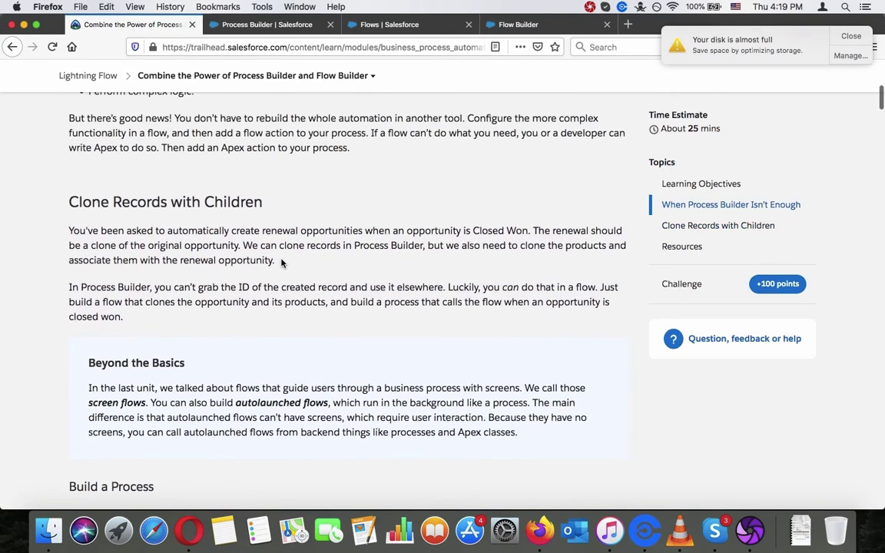
{"action": "scroll", "coordinate": [281, 263], "scroll_direction": "up", "scroll_amount": 1}
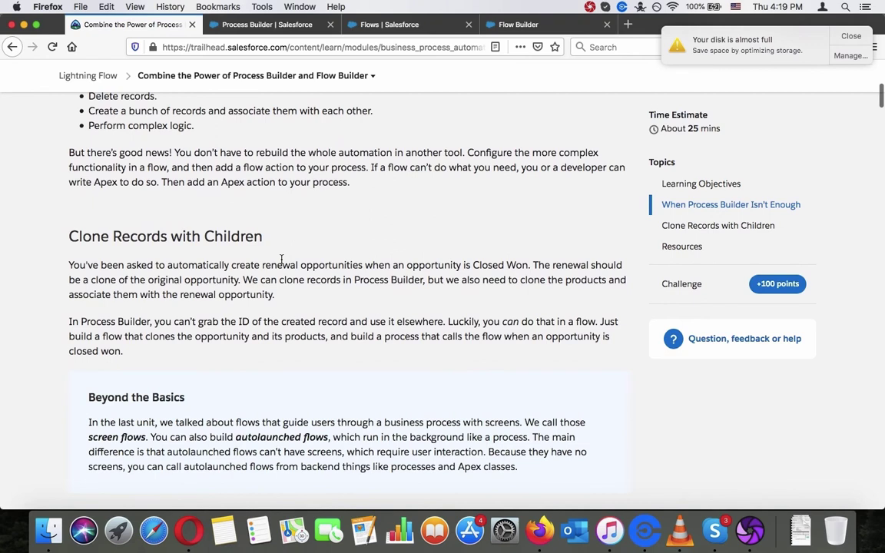
{"action": "scroll", "coordinate": [281, 260], "scroll_direction": "down", "scroll_amount": 3}
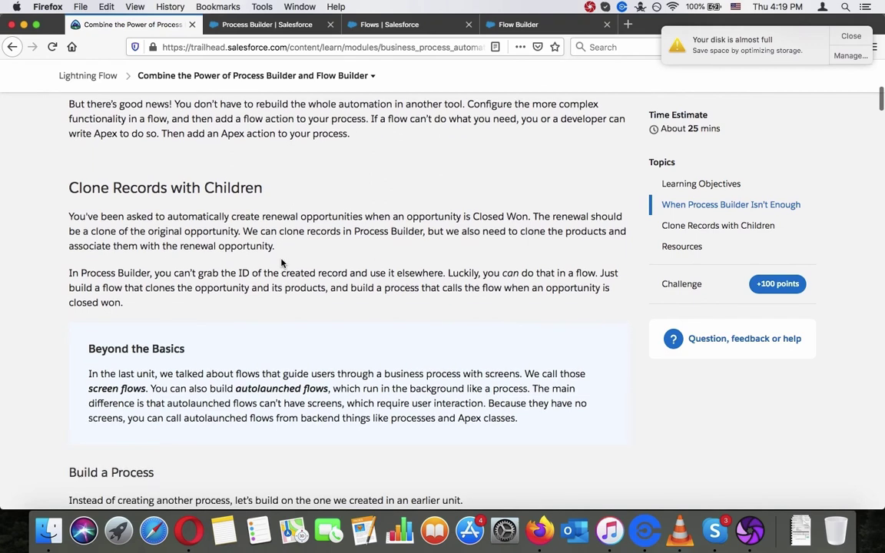
{"action": "scroll", "coordinate": [281, 260], "scroll_direction": "up", "scroll_amount": 2}
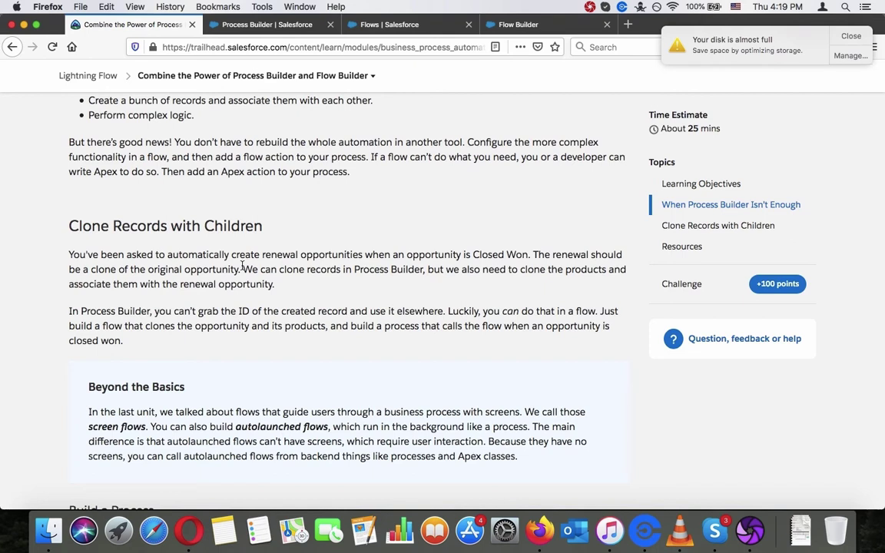
{"action": "triple_click", "coordinate": [242, 266]}
{"action": "left_click", "coordinate": [242, 266]}
{"action": "triple_click", "coordinate": [211, 311]}
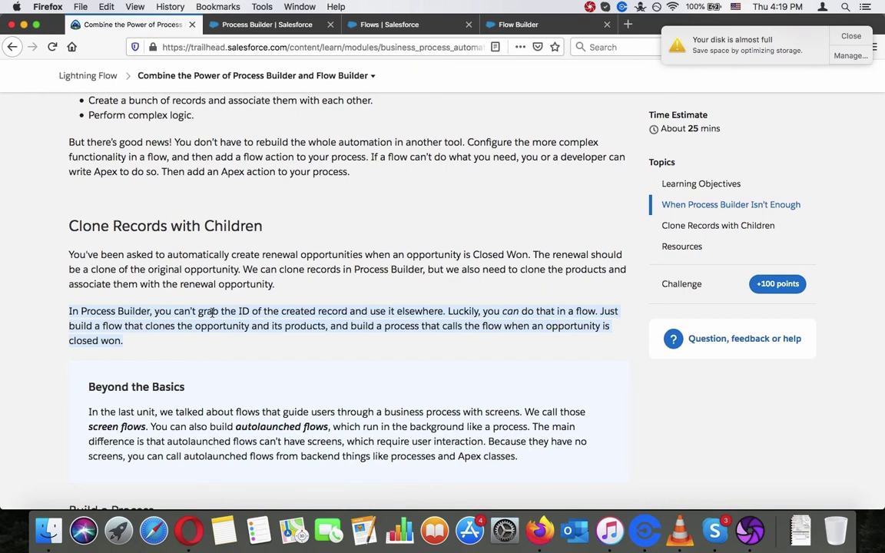
{"action": "left_click", "coordinate": [211, 311]}
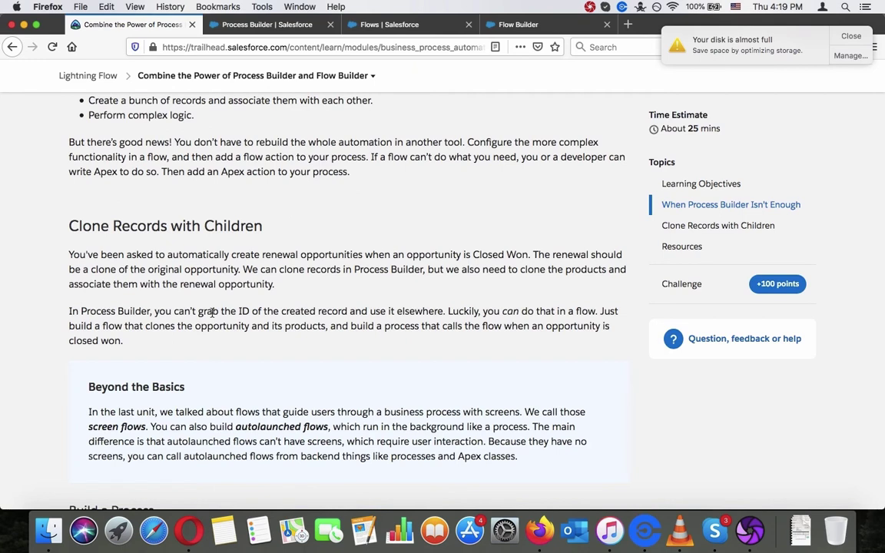
Review the unit's Build a Process section, including the process diagram and the filter condition for the Closed Won criteria node.
{"action": "scroll", "coordinate": [211, 313], "scroll_direction": "down", "scroll_amount": 1}
{"action": "scroll", "coordinate": [212, 312], "scroll_direction": "down", "scroll_amount": 5}
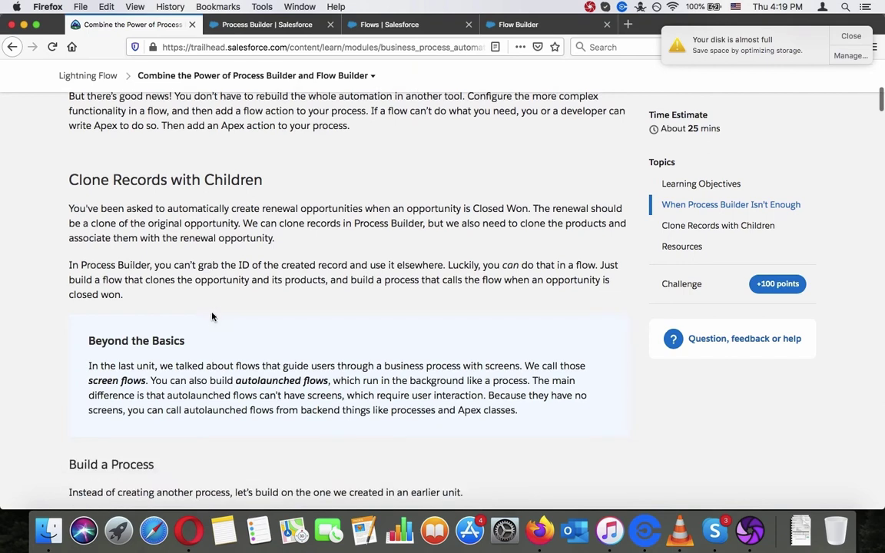
{"action": "scroll", "coordinate": [212, 317], "scroll_direction": "down", "scroll_amount": 12}
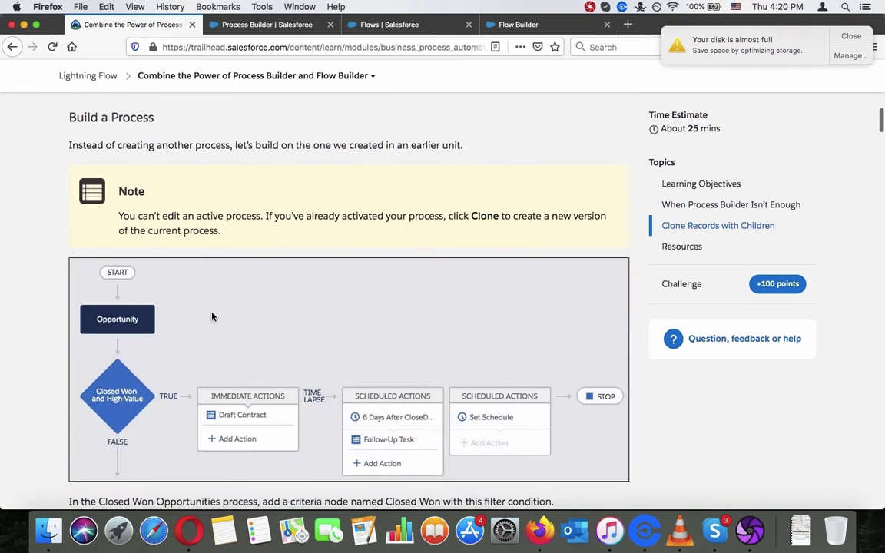
{"action": "scroll", "coordinate": [212, 317], "scroll_direction": "up", "scroll_amount": 3}
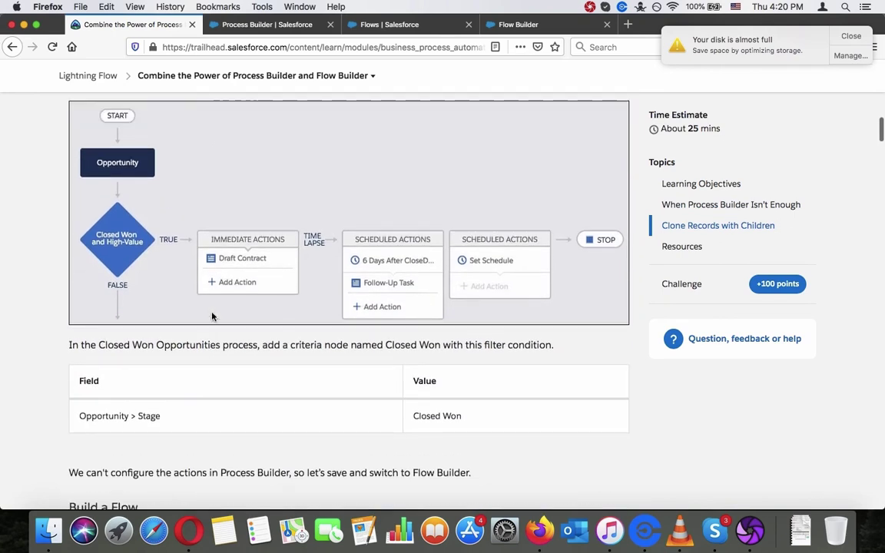
{"action": "scroll", "coordinate": [212, 317], "scroll_direction": "down", "scroll_amount": 3}
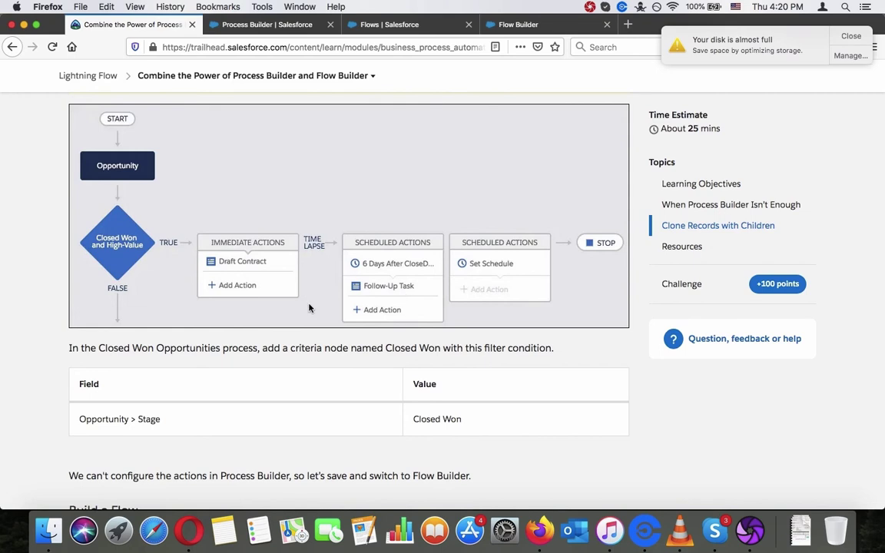
{"action": "scroll", "coordinate": [310, 308], "scroll_direction": "down", "scroll_amount": 10}
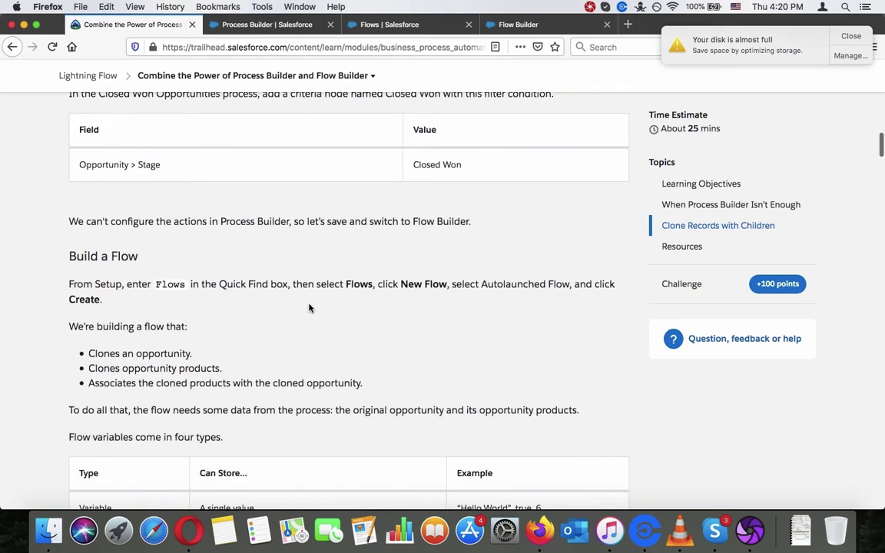
{"action": "scroll", "coordinate": [309, 307], "scroll_direction": "up", "scroll_amount": 10}
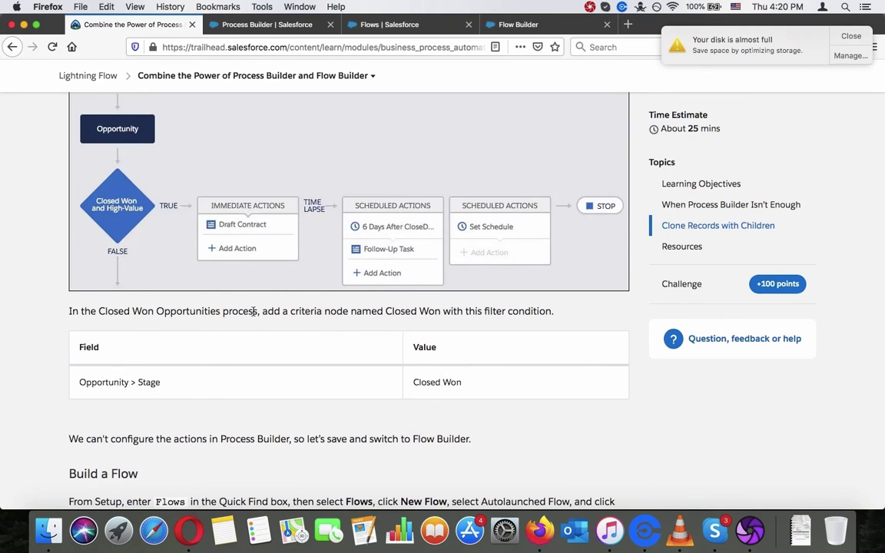
{"action": "scroll", "coordinate": [414, 396], "scroll_direction": "down", "scroll_amount": 4}
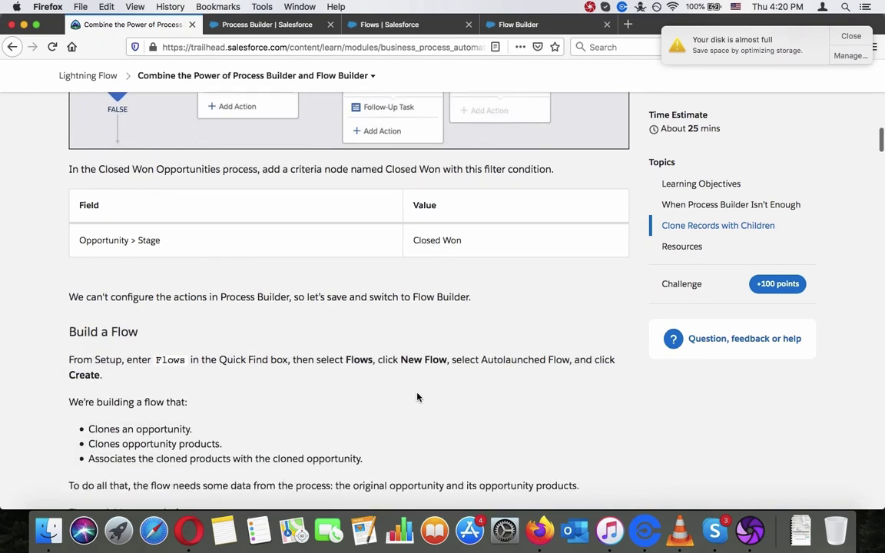
{"action": "scroll", "coordinate": [418, 397], "scroll_direction": "down", "scroll_amount": 1}
{"action": "triple_click", "coordinate": [438, 193]}
{"action": "scroll", "coordinate": [115, 185], "scroll_direction": "up", "scroll_amount": 5}
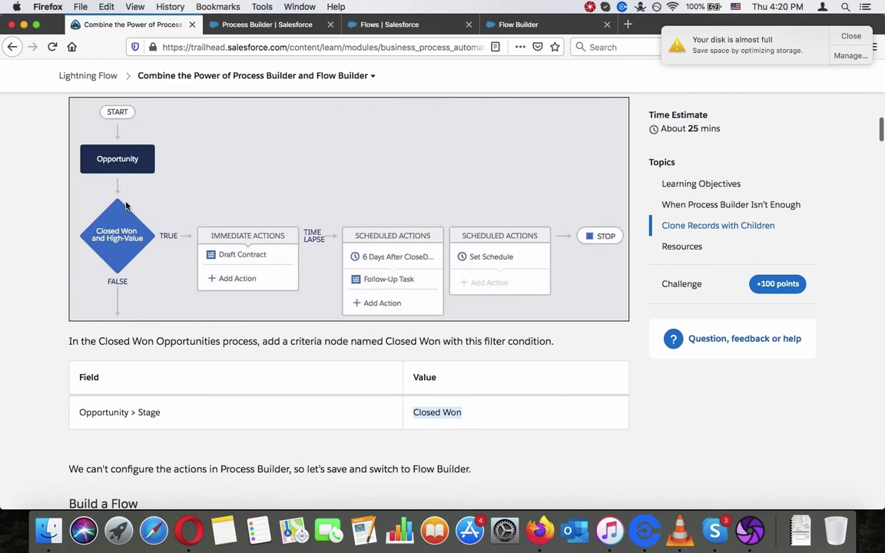
Compare the flow on the canvas with the Closed Won Opportunities process in Process Builder.
{"action": "left_click", "coordinate": [531, 25]}
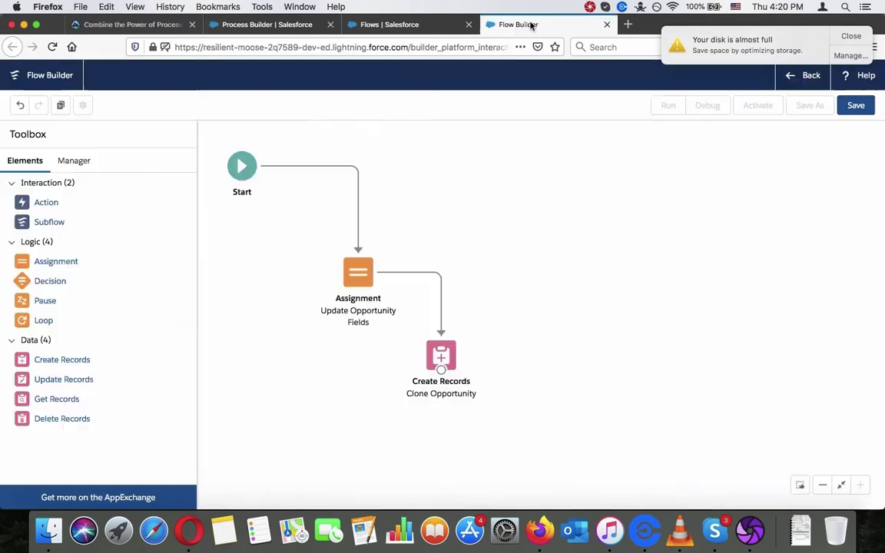
{"action": "left_click", "coordinate": [399, 29]}
{"action": "left_click", "coordinate": [521, 25]}
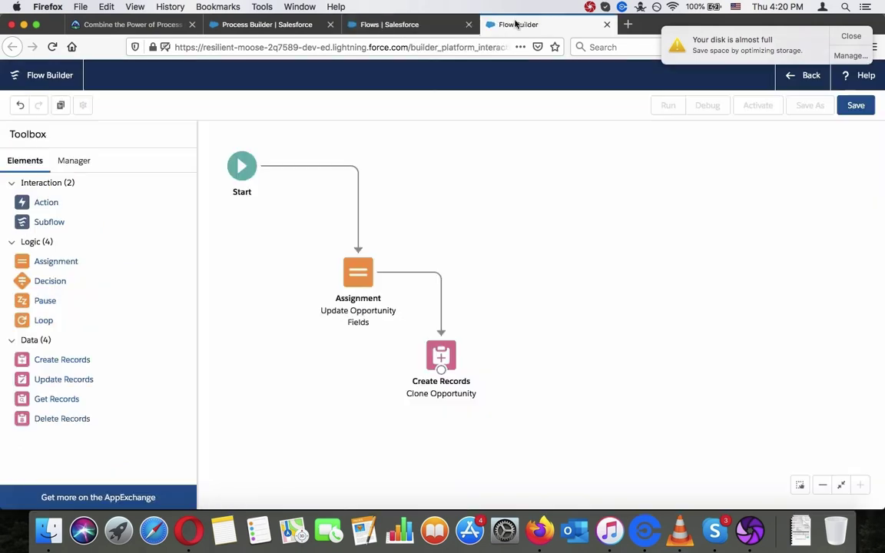
{"action": "left_click", "coordinate": [242, 31]}
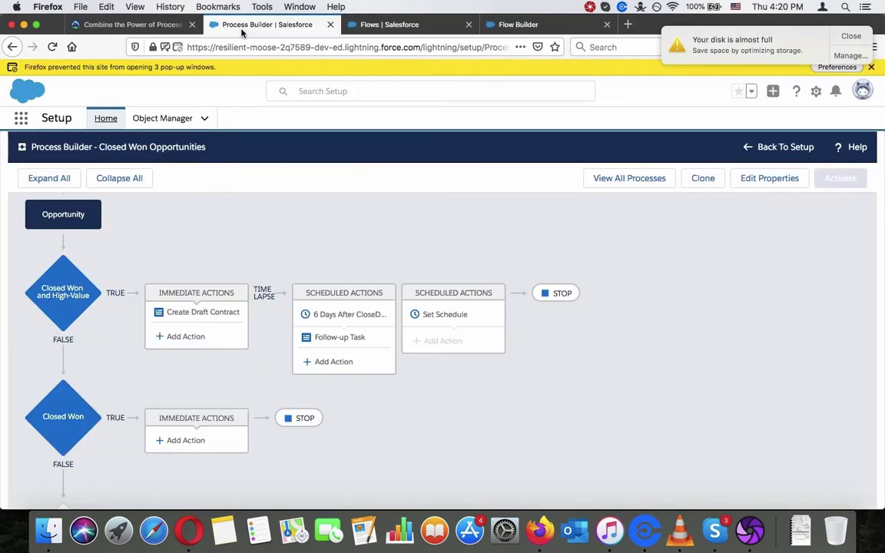
{"action": "left_click", "coordinate": [503, 24]}
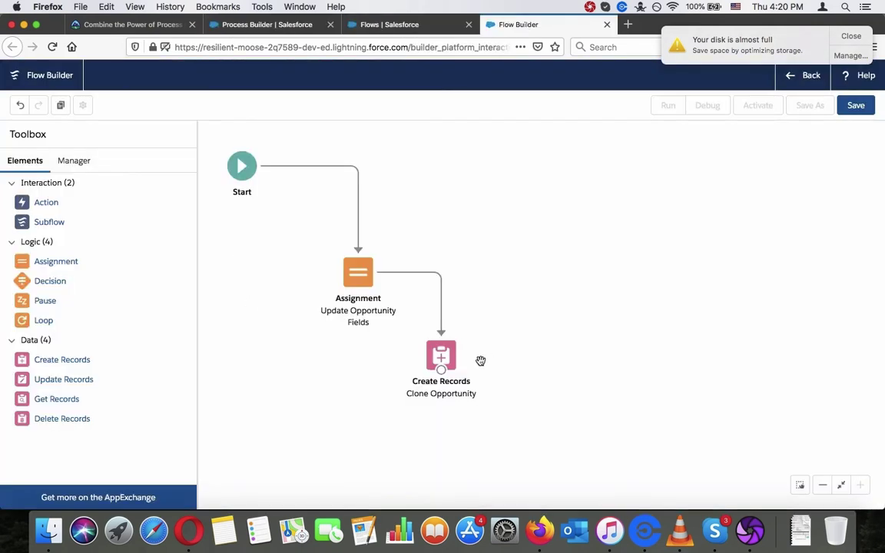
Read the unit's Build a Flow section on cloning the opportunity, cloning its products and associating them with the cloned opportunity.
{"action": "left_click", "coordinate": [127, 23]}
{"action": "scroll", "coordinate": [246, 261], "scroll_direction": "down", "scroll_amount": 5}
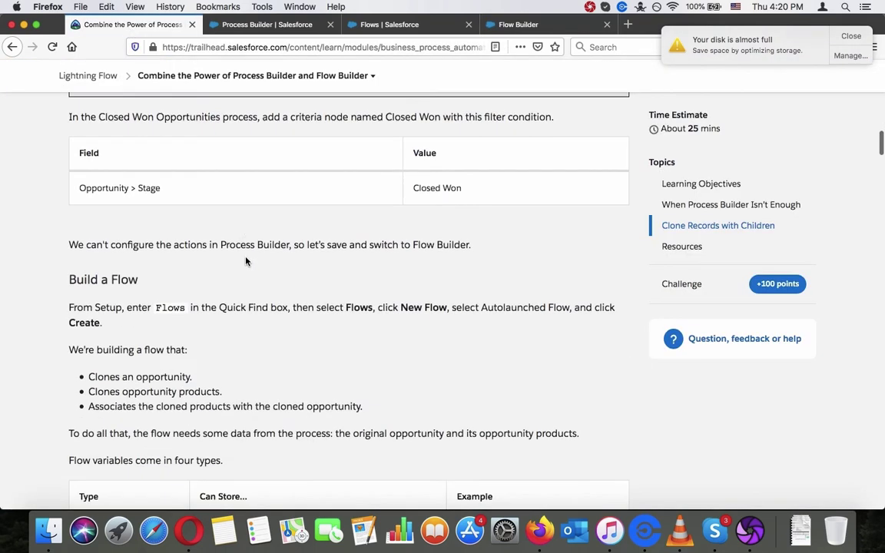
{"action": "scroll", "coordinate": [245, 262], "scroll_direction": "down", "scroll_amount": 2}
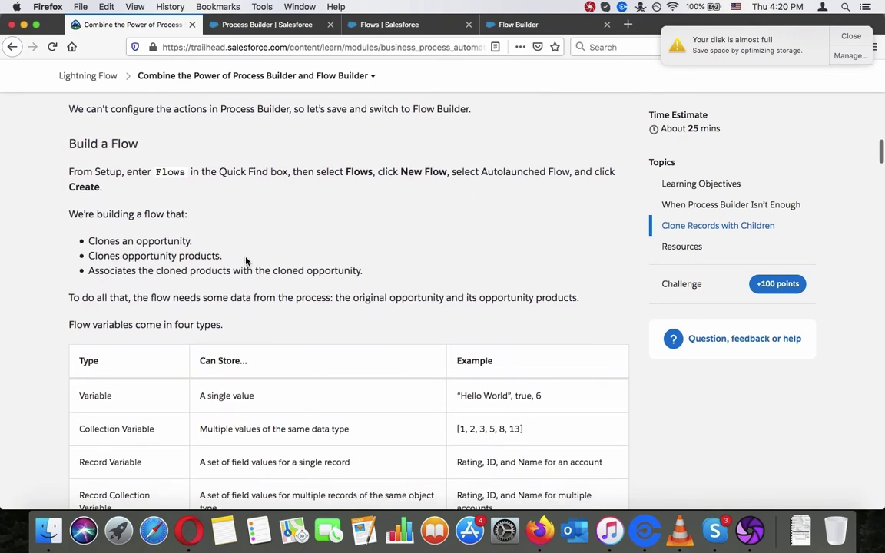
{"action": "scroll", "coordinate": [246, 262], "scroll_direction": "down", "scroll_amount": 1}
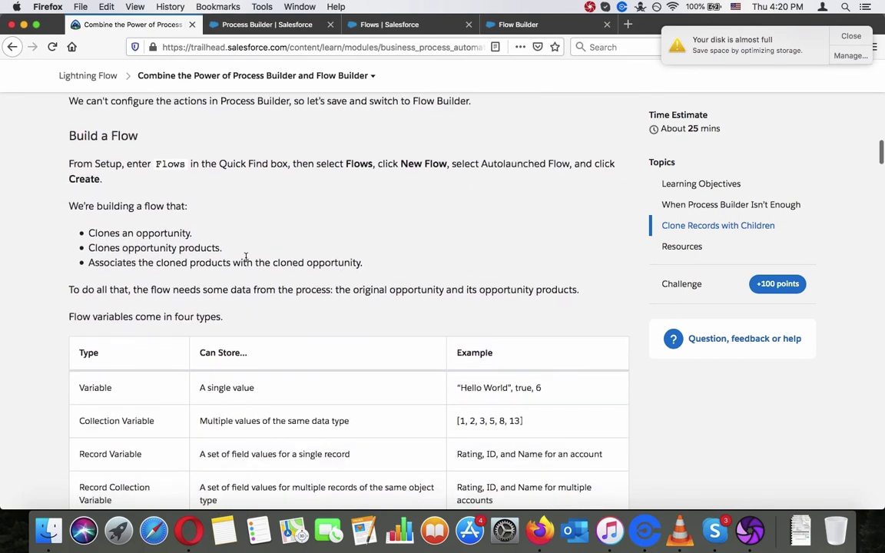
{"action": "scroll", "coordinate": [246, 257], "scroll_direction": "down", "scroll_amount": 2}
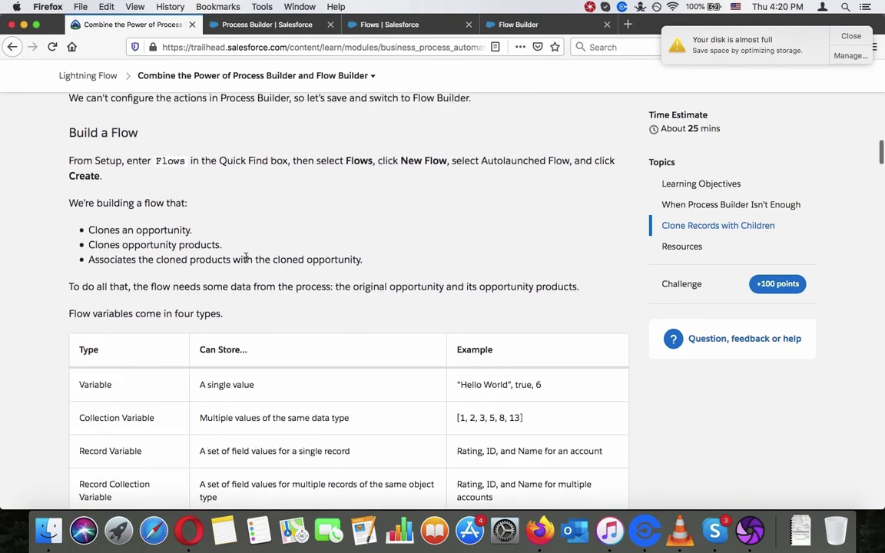
{"action": "scroll", "coordinate": [246, 257], "scroll_direction": "up", "scroll_amount": 1}
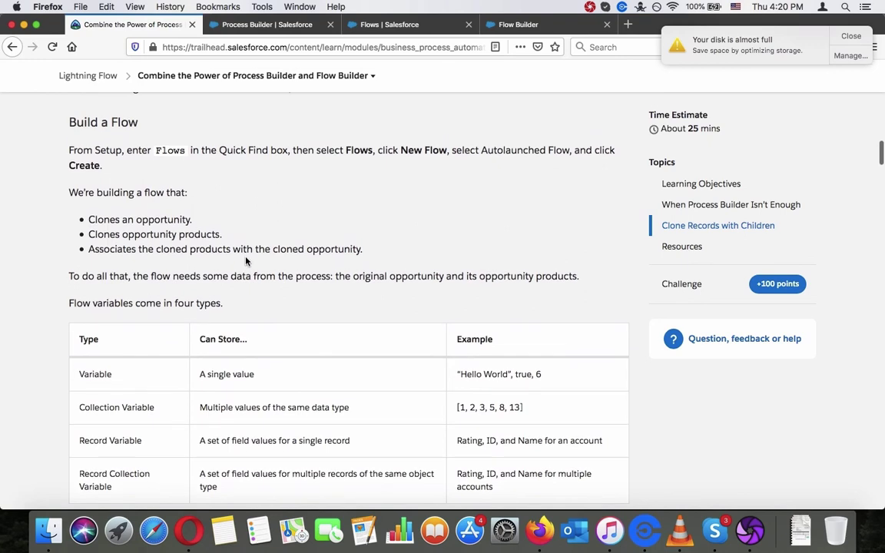
{"action": "scroll", "coordinate": [246, 261], "scroll_direction": "down", "scroll_amount": 3}
{"action": "scroll", "coordinate": [246, 261], "scroll_direction": "up", "scroll_amount": 2}
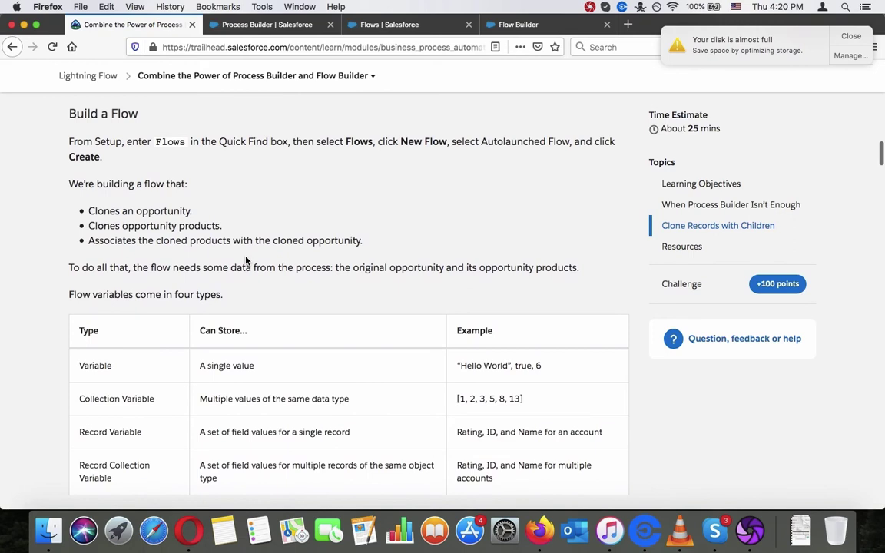
{"action": "triple_click", "coordinate": [131, 210]}
{"action": "triple_click", "coordinate": [137, 228]}
{"action": "triple_click", "coordinate": [139, 240]}
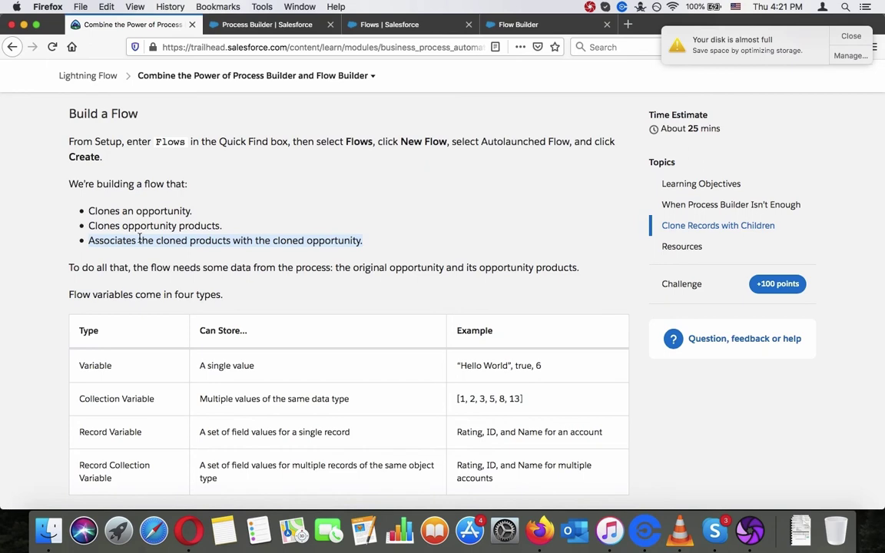
{"action": "left_click", "coordinate": [46, 290]}
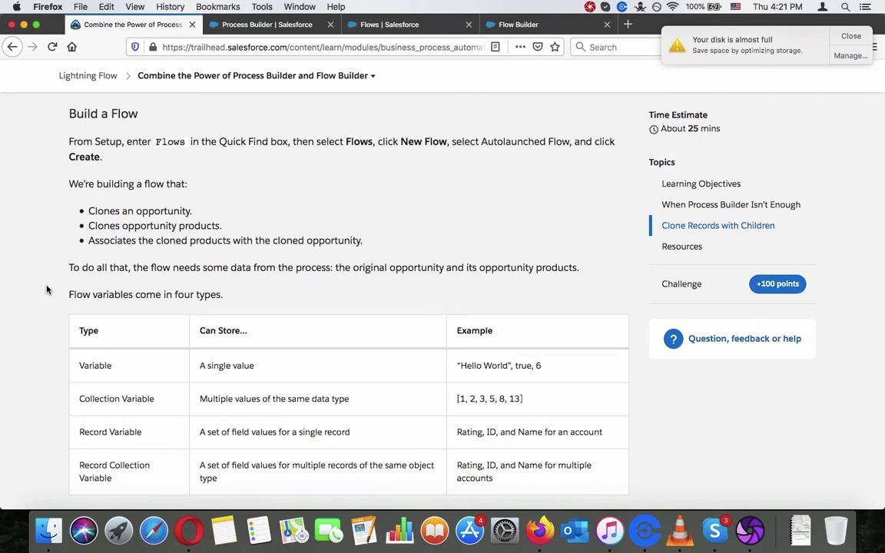
Review the unit's table of flow variable types and the resource settings for the opportunity record variable.
{"action": "scroll", "coordinate": [47, 290], "scroll_direction": "down", "scroll_amount": 2}
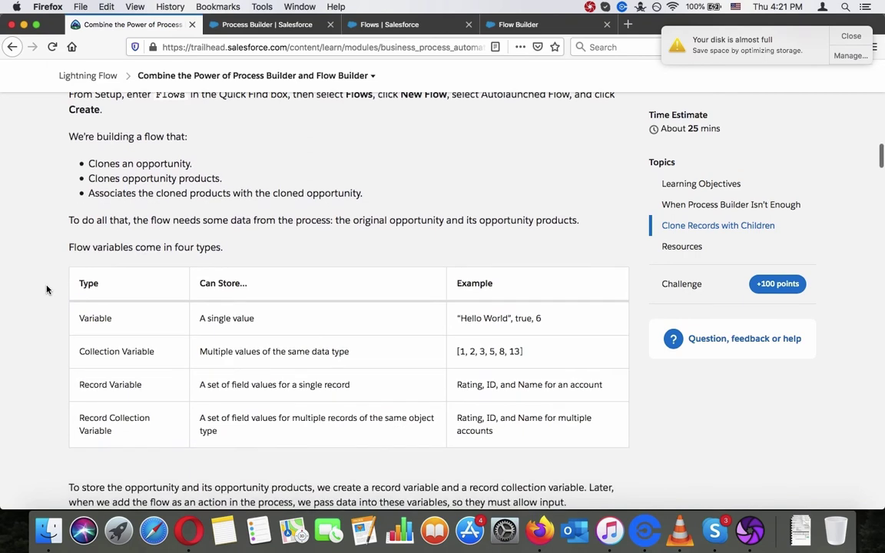
{"action": "scroll", "coordinate": [46, 290], "scroll_direction": "down", "scroll_amount": 1}
{"action": "scroll", "coordinate": [46, 290], "scroll_direction": "down", "scroll_amount": 14}
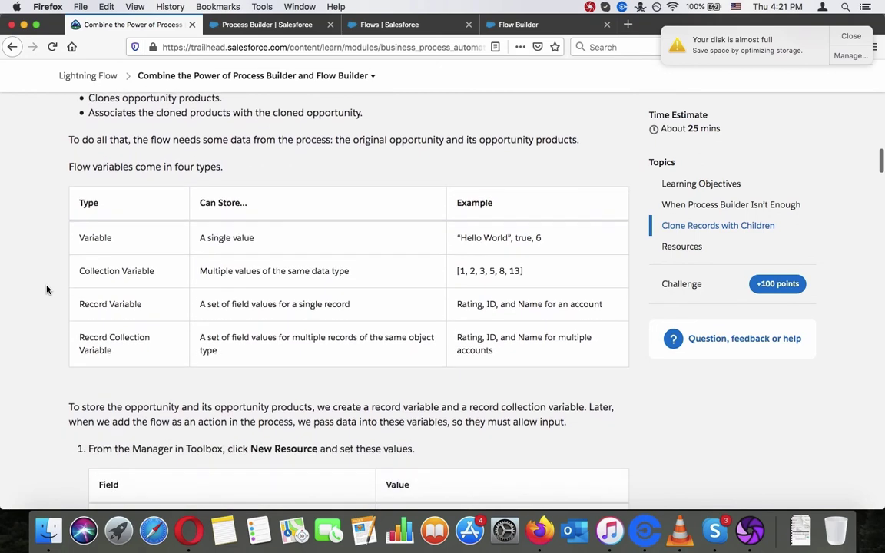
{"action": "scroll", "coordinate": [46, 290], "scroll_direction": "down", "scroll_amount": 1}
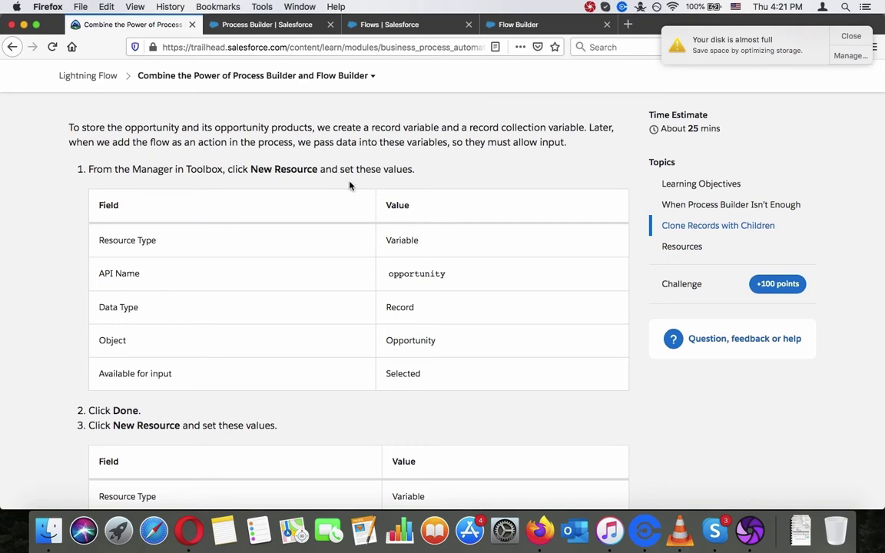
{"action": "double_click", "coordinate": [396, 240]}
{"action": "scroll", "coordinate": [403, 243], "scroll_direction": "up", "scroll_amount": 3}
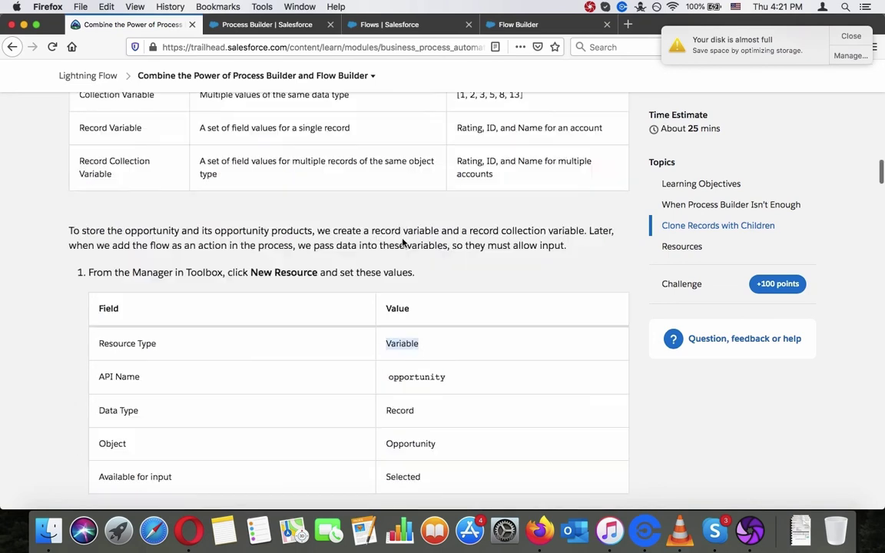
{"action": "scroll", "coordinate": [402, 243], "scroll_direction": "up", "scroll_amount": 7}
{"action": "scroll", "coordinate": [402, 243], "scroll_direction": "down", "scroll_amount": 1}
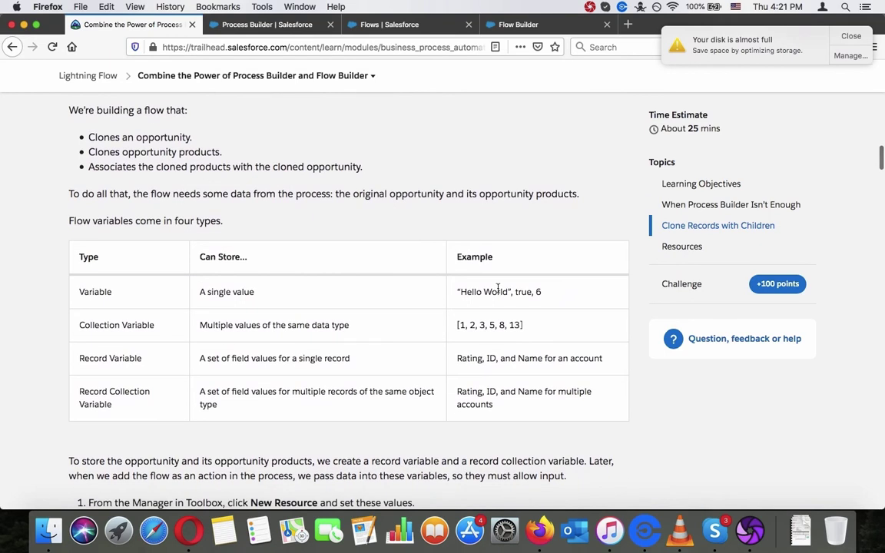
{"action": "scroll", "coordinate": [498, 288], "scroll_direction": "down", "scroll_amount": 5}
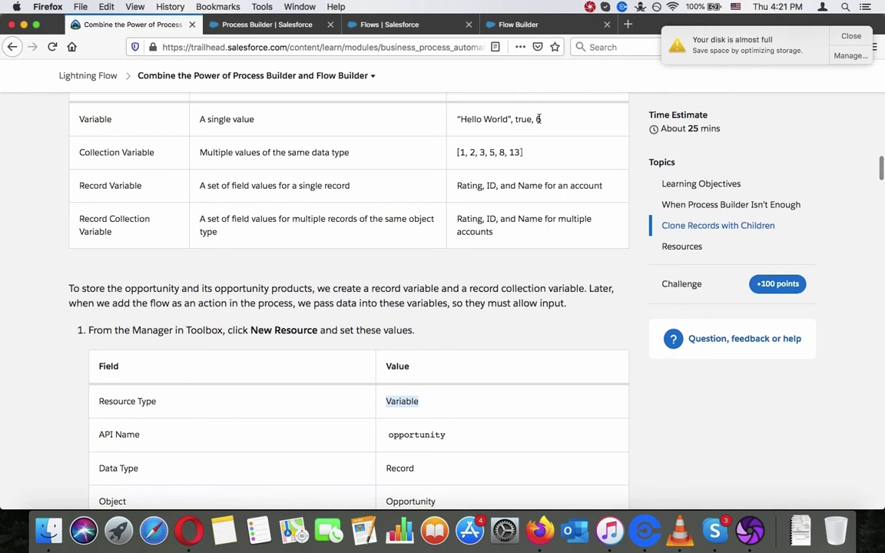
{"action": "scroll", "coordinate": [523, 154], "scroll_direction": "down", "scroll_amount": 3}
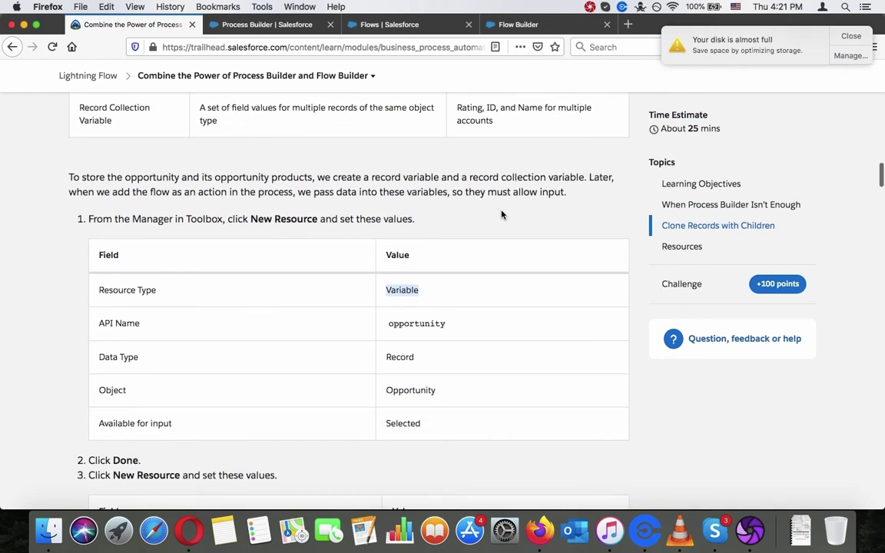
{"action": "scroll", "coordinate": [501, 213], "scroll_direction": "up", "scroll_amount": 1}
{"action": "scroll", "coordinate": [502, 211], "scroll_direction": "down", "scroll_amount": 1}
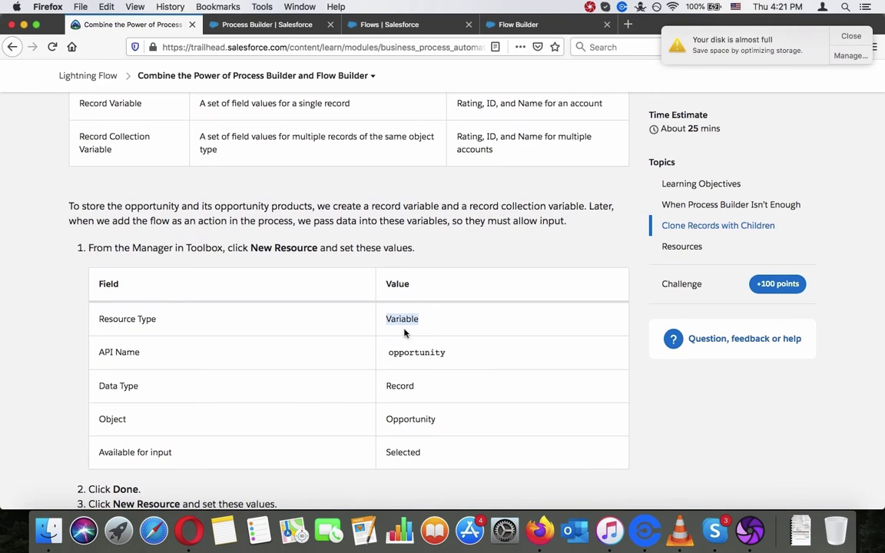
Examine the unit's resource settings for the opportunity record variable, from API name to input availability, alongside the flow variable types.
{"action": "double_click", "coordinate": [401, 351]}
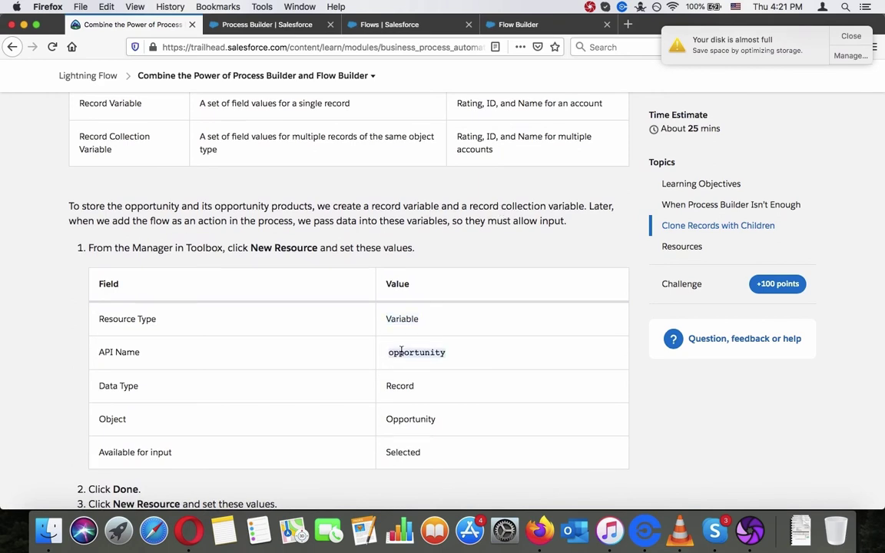
{"action": "left_click", "coordinate": [401, 351]}
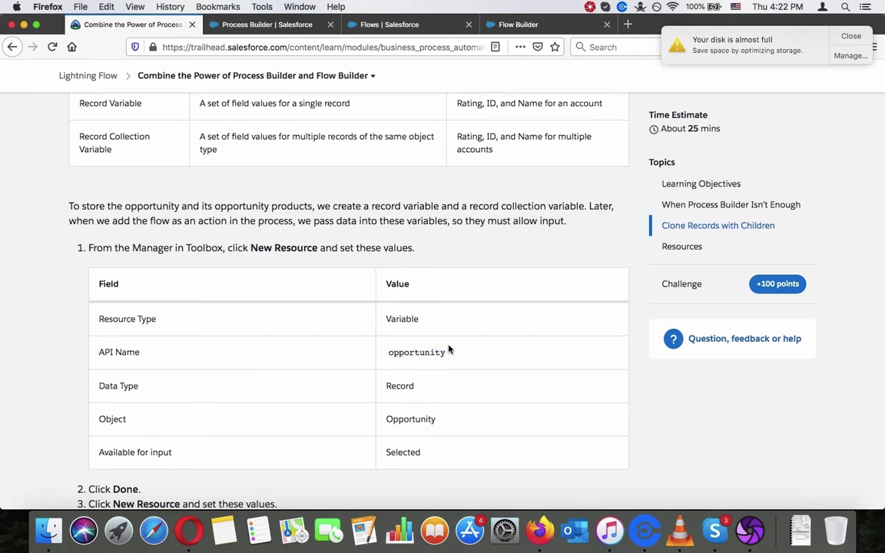
{"action": "double_click", "coordinate": [400, 353]}
{"action": "left_click", "coordinate": [400, 356]}
{"action": "double_click", "coordinate": [422, 353]}
{"action": "left_click", "coordinate": [493, 349]}
{"action": "scroll", "coordinate": [492, 348], "scroll_direction": "up", "scroll_amount": 5}
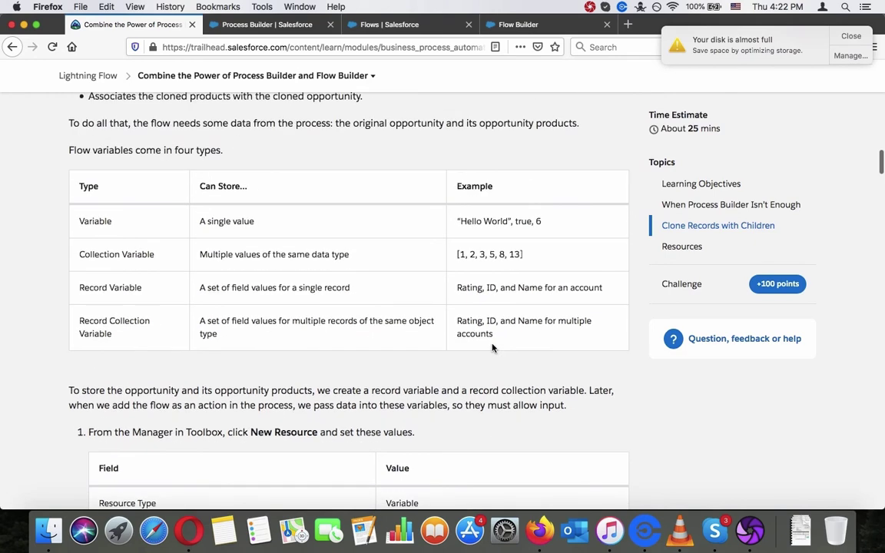
{"action": "scroll", "coordinate": [492, 349], "scroll_direction": "down", "scroll_amount": 4}
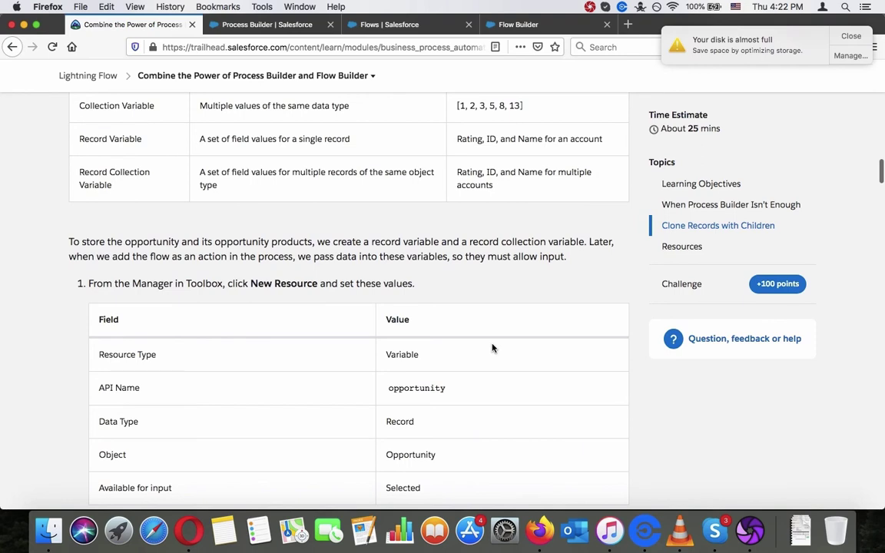
{"action": "scroll", "coordinate": [493, 349], "scroll_direction": "down", "scroll_amount": 2}
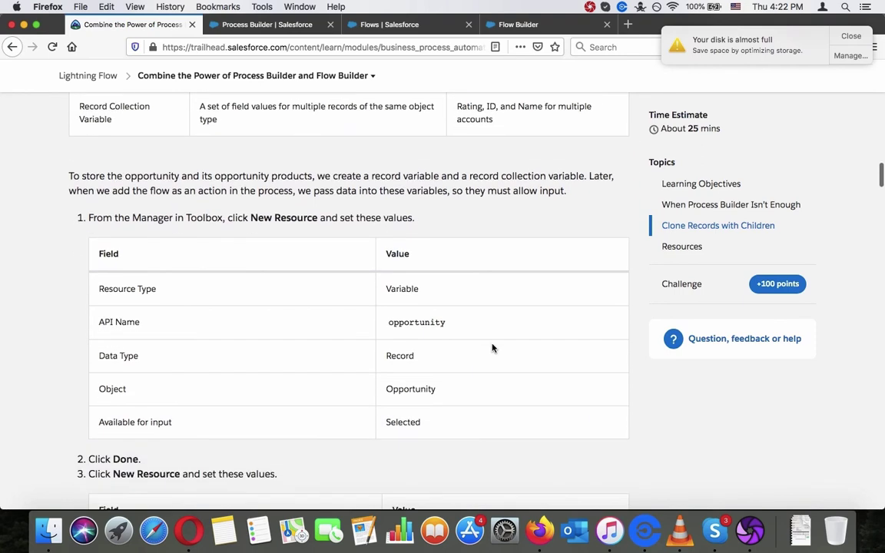
{"action": "scroll", "coordinate": [493, 349], "scroll_direction": "up", "scroll_amount": 2}
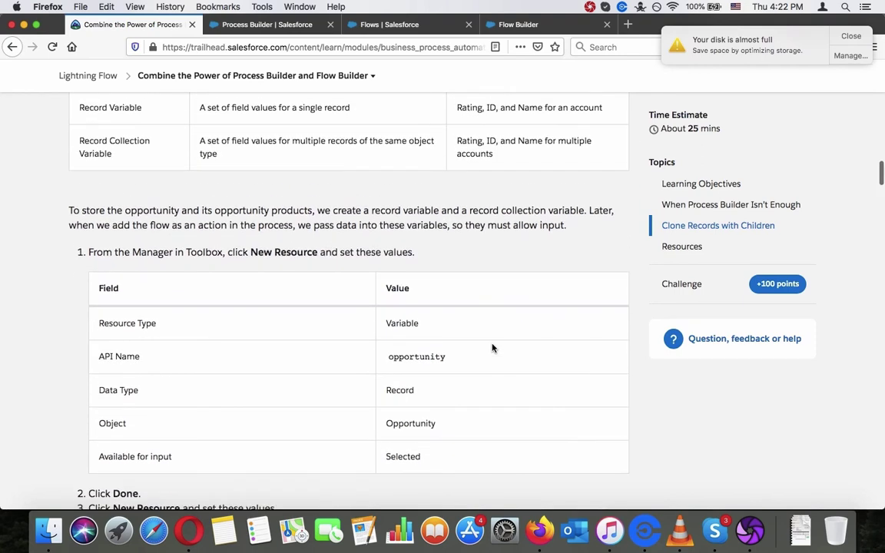
{"action": "scroll", "coordinate": [493, 349], "scroll_direction": "down", "scroll_amount": 4}
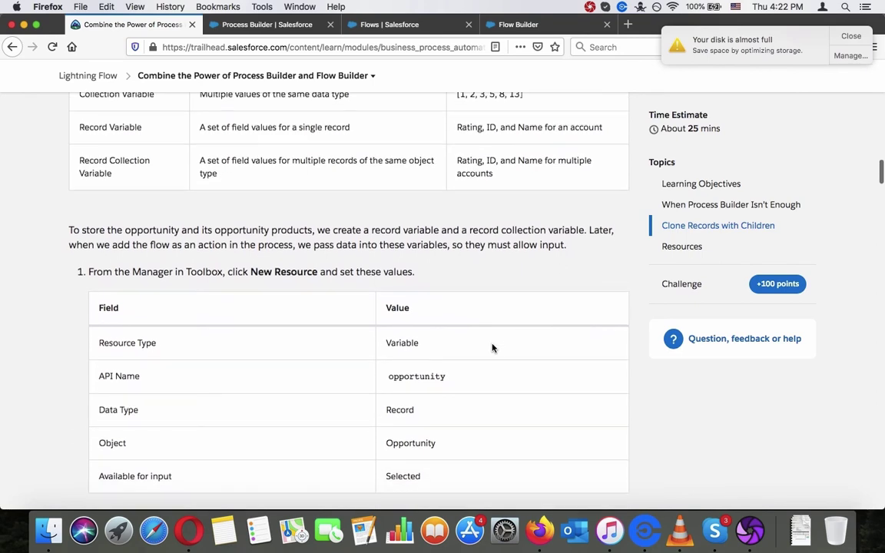
{"action": "scroll", "coordinate": [492, 349], "scroll_direction": "down", "scroll_amount": 2}
{"action": "scroll", "coordinate": [492, 349], "scroll_direction": "up", "scroll_amount": 6}
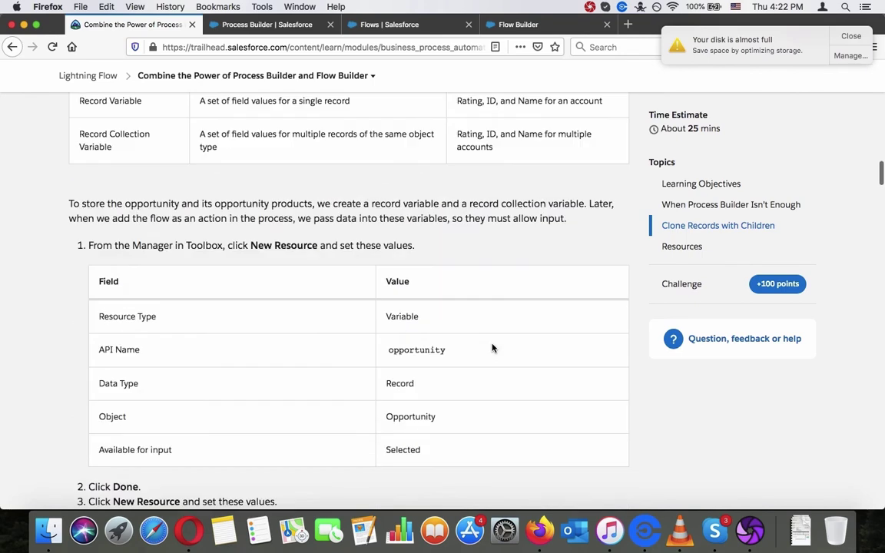
{"action": "scroll", "coordinate": [492, 349], "scroll_direction": "down", "scroll_amount": 4}
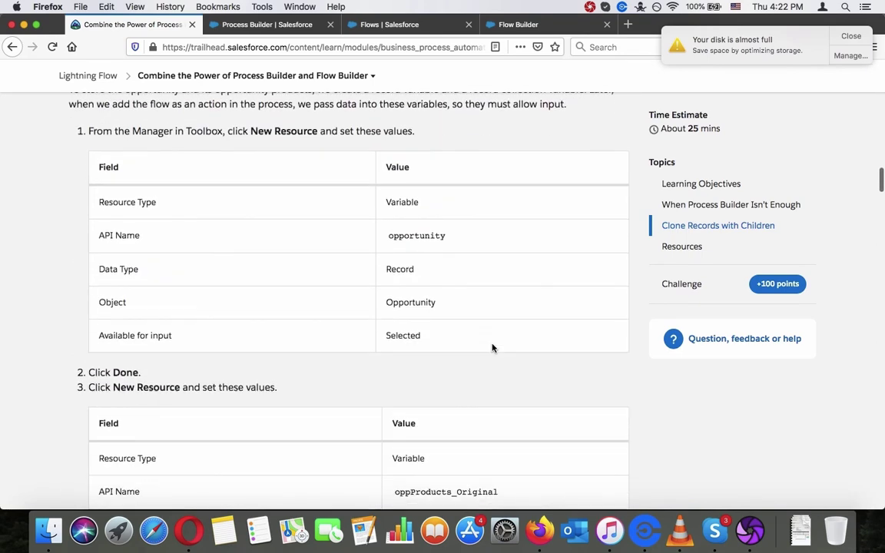
{"action": "double_click", "coordinate": [399, 335]}
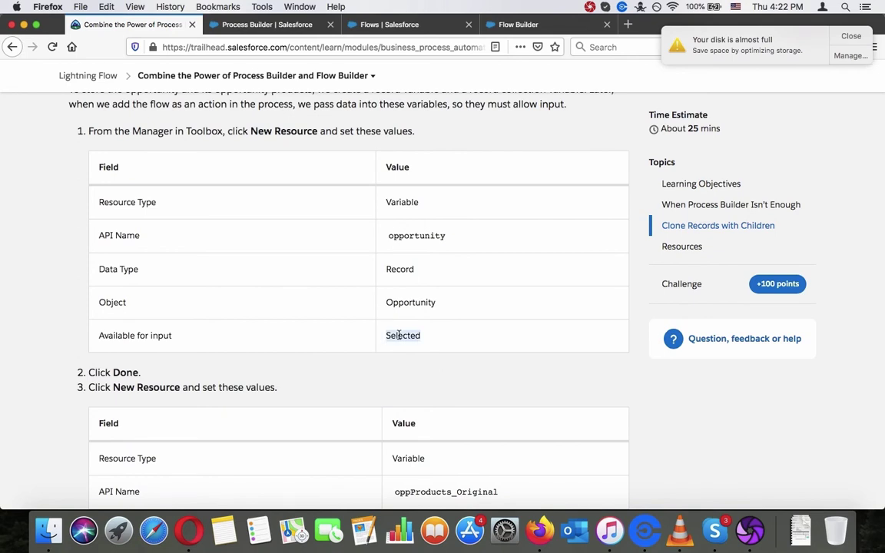
Read the unit's resource settings for the oppProducts_Original record collection variable.
{"action": "scroll", "coordinate": [398, 336], "scroll_direction": "down", "scroll_amount": 4}
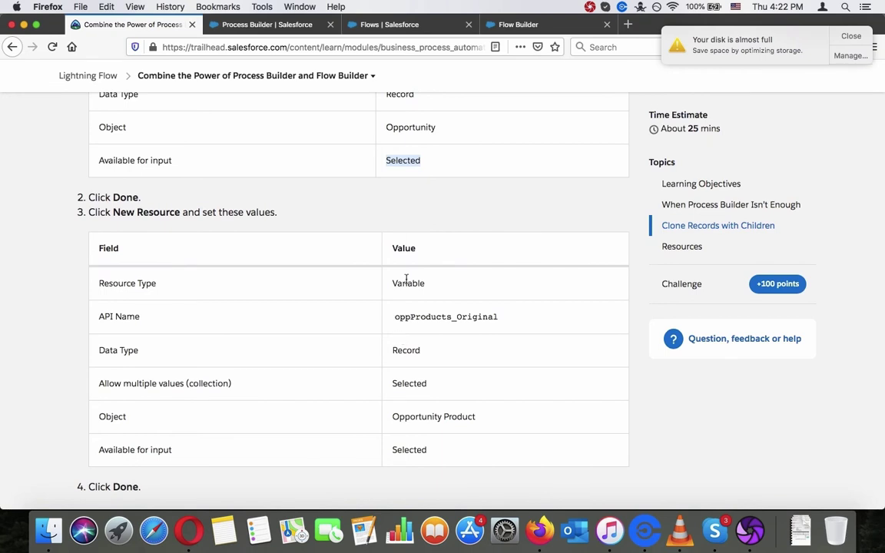
{"action": "scroll", "coordinate": [406, 280], "scroll_direction": "down", "scroll_amount": 2}
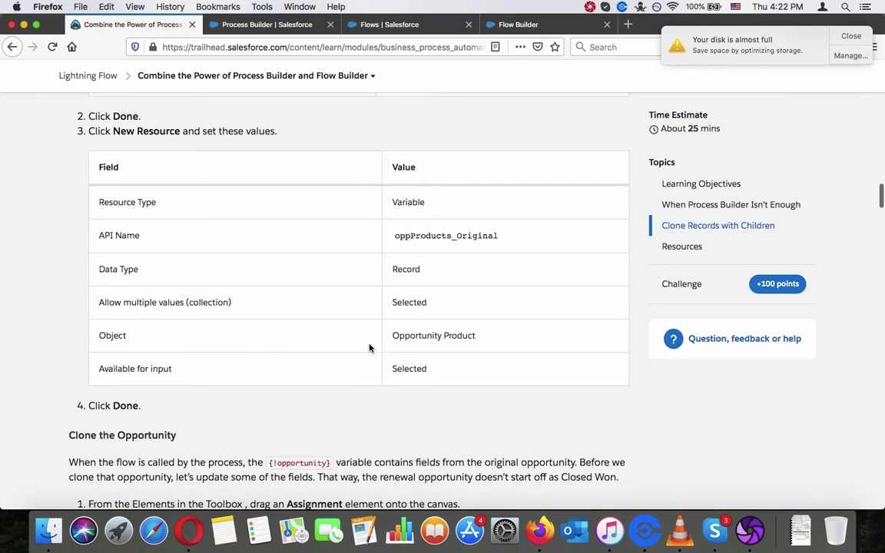
{"action": "scroll", "coordinate": [369, 348], "scroll_direction": "down", "scroll_amount": 1}
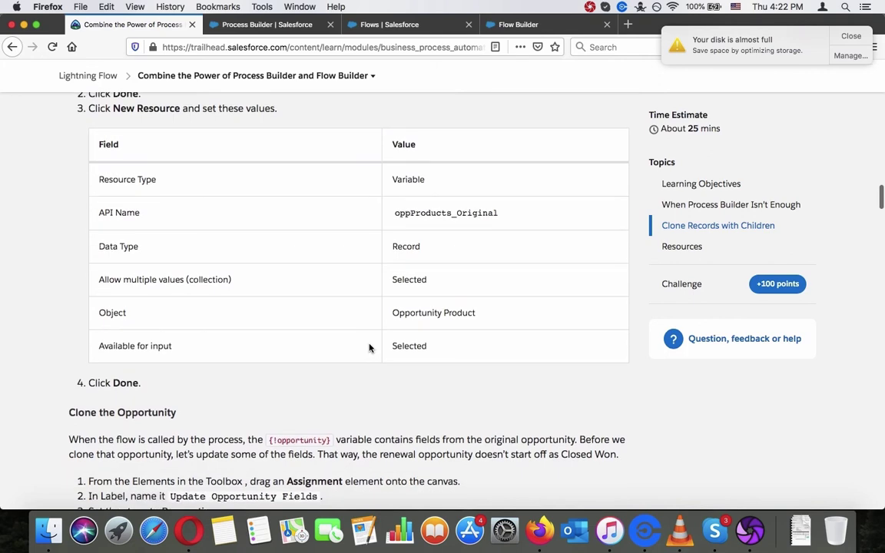
{"action": "scroll", "coordinate": [369, 348], "scroll_direction": "down", "scroll_amount": 5}
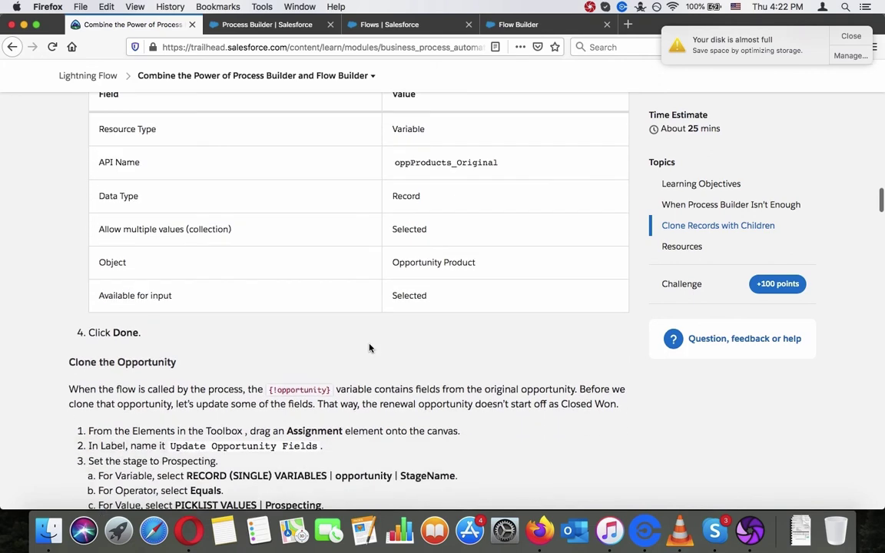
Read the Clone the Opportunity instructions for the Update Opportunity Fields assignment that sets the stage and close date.
{"action": "scroll", "coordinate": [368, 348], "scroll_direction": "down", "scroll_amount": 5}
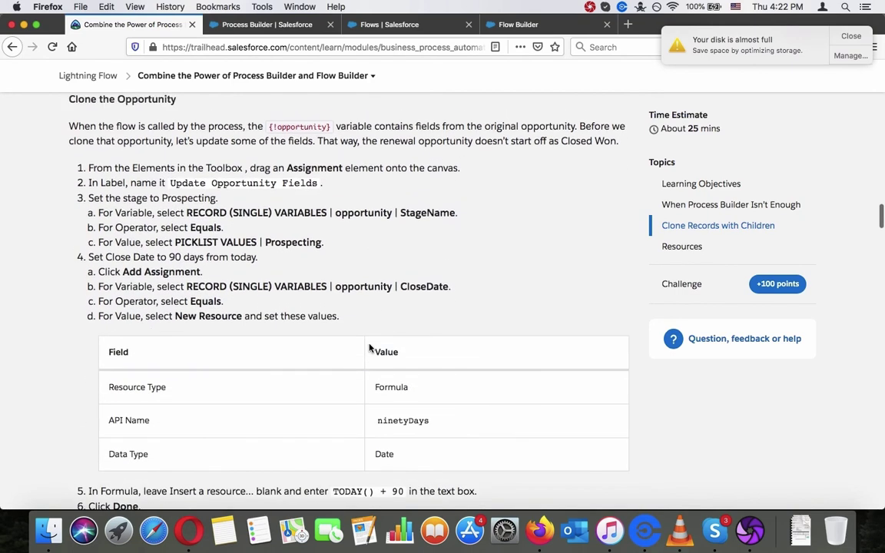
{"action": "scroll", "coordinate": [368, 348], "scroll_direction": "up", "scroll_amount": 2}
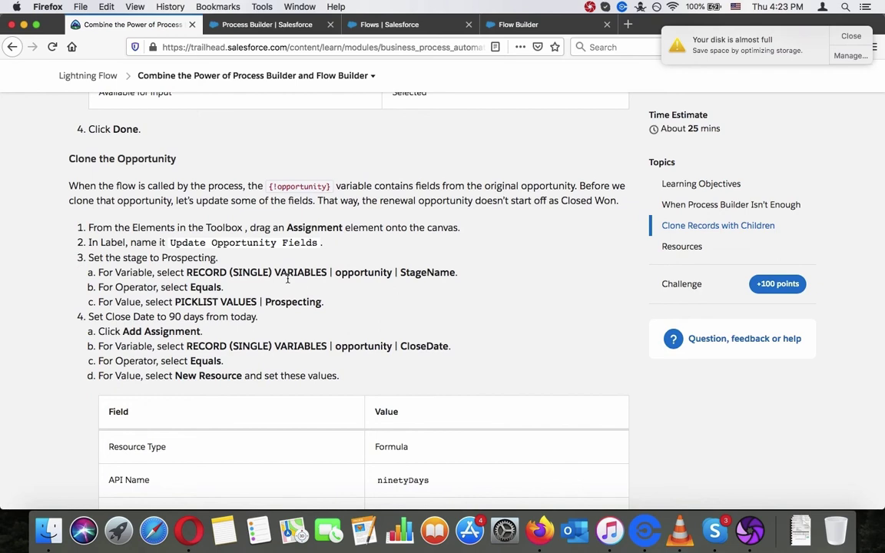
{"action": "scroll", "coordinate": [288, 280], "scroll_direction": "down", "scroll_amount": 1}
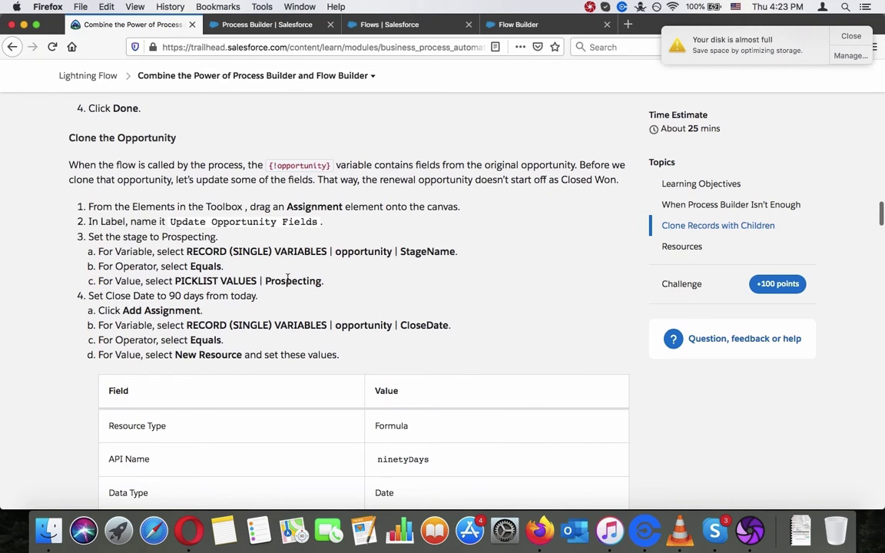
{"action": "scroll", "coordinate": [288, 279], "scroll_direction": "down", "scroll_amount": 5}
{"action": "scroll", "coordinate": [288, 283], "scroll_direction": "up", "scroll_amount": 3}
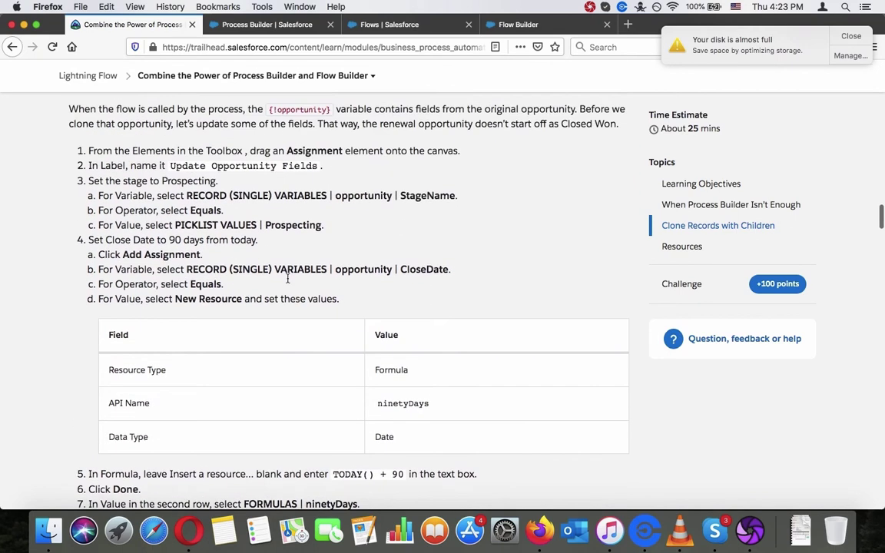
{"action": "scroll", "coordinate": [288, 282], "scroll_direction": "up", "scroll_amount": 1}
{"action": "scroll", "coordinate": [288, 280], "scroll_direction": "down", "scroll_amount": 3}
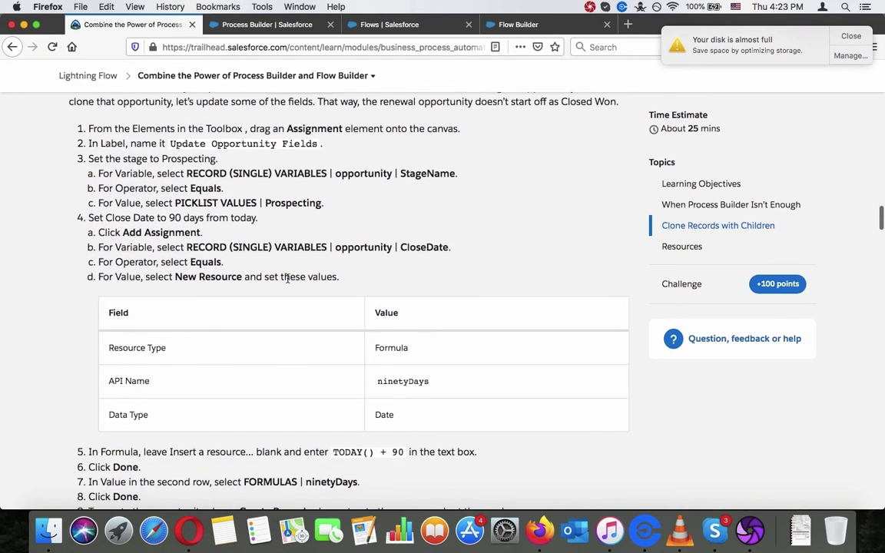
{"action": "scroll", "coordinate": [288, 283], "scroll_direction": "down", "scroll_amount": 2}
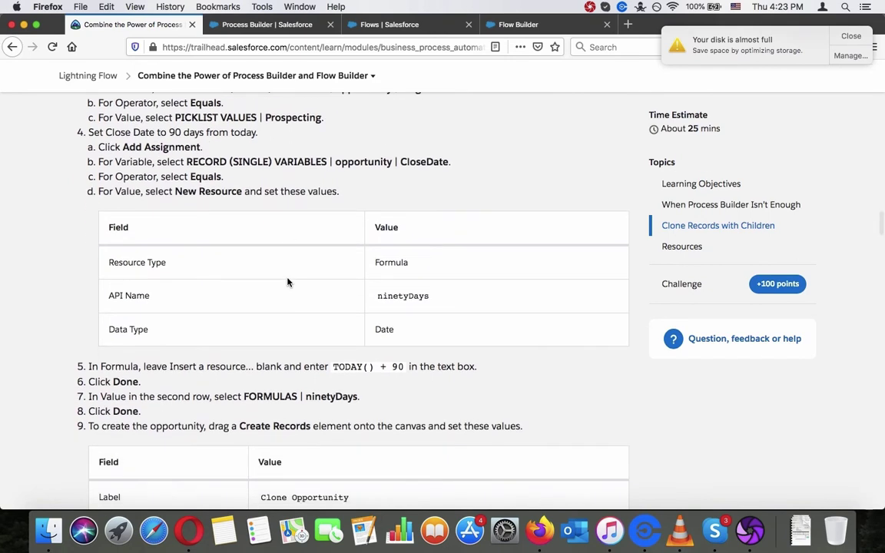
{"action": "scroll", "coordinate": [288, 283], "scroll_direction": "down", "scroll_amount": 1}
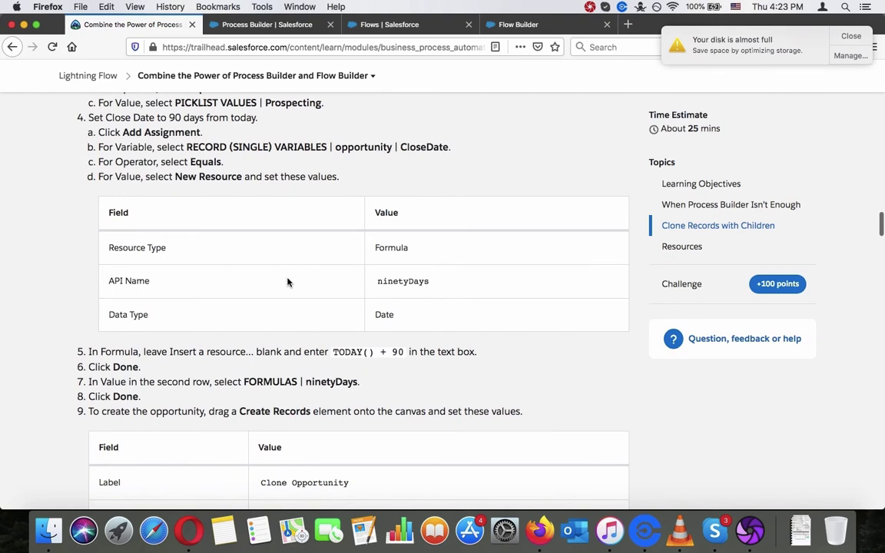
{"action": "scroll", "coordinate": [288, 282], "scroll_direction": "down", "scroll_amount": 1}
{"action": "scroll", "coordinate": [288, 282], "scroll_direction": "up", "scroll_amount": 5}
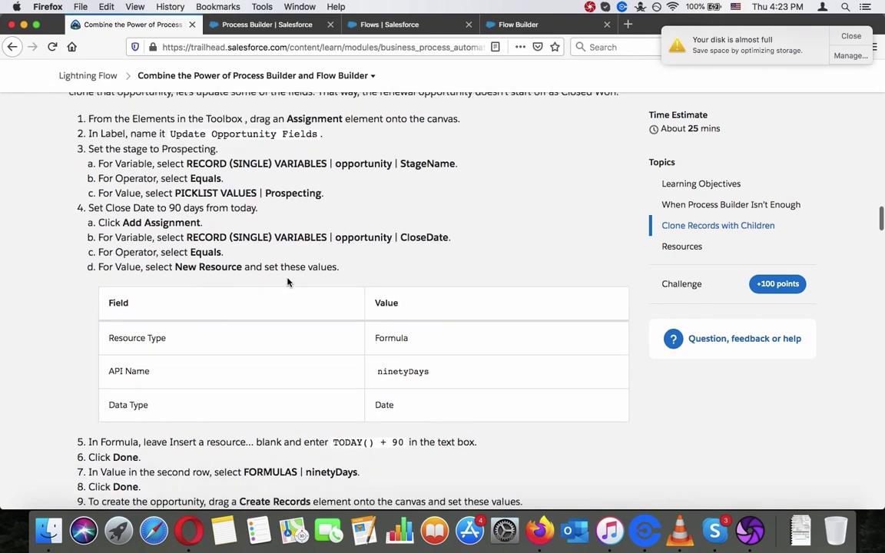
{"action": "scroll", "coordinate": [288, 282], "scroll_direction": "down", "scroll_amount": 3}
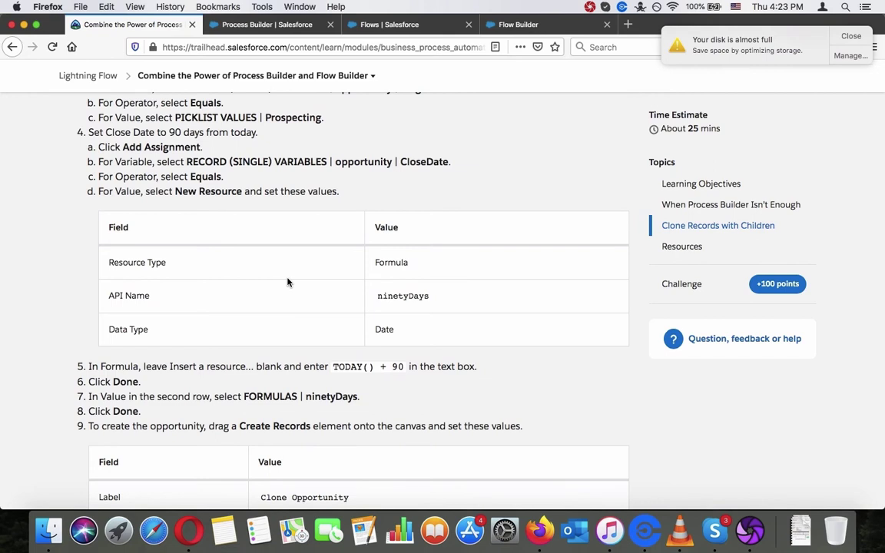
{"action": "scroll", "coordinate": [288, 282], "scroll_direction": "up", "scroll_amount": 7}
{"action": "scroll", "coordinate": [288, 281], "scroll_direction": "down", "scroll_amount": 3}
{"action": "scroll", "coordinate": [289, 279], "scroll_direction": "down", "scroll_amount": 1}
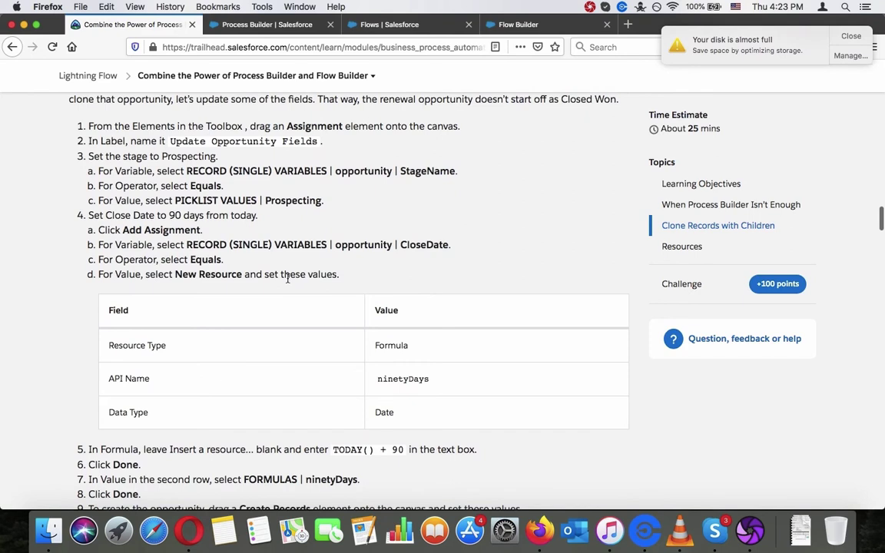
Examine the instructions for the CloseDate assignment and the settings of its ninetyDays formula resource.
{"action": "scroll", "coordinate": [288, 279], "scroll_direction": "down", "scroll_amount": 4}
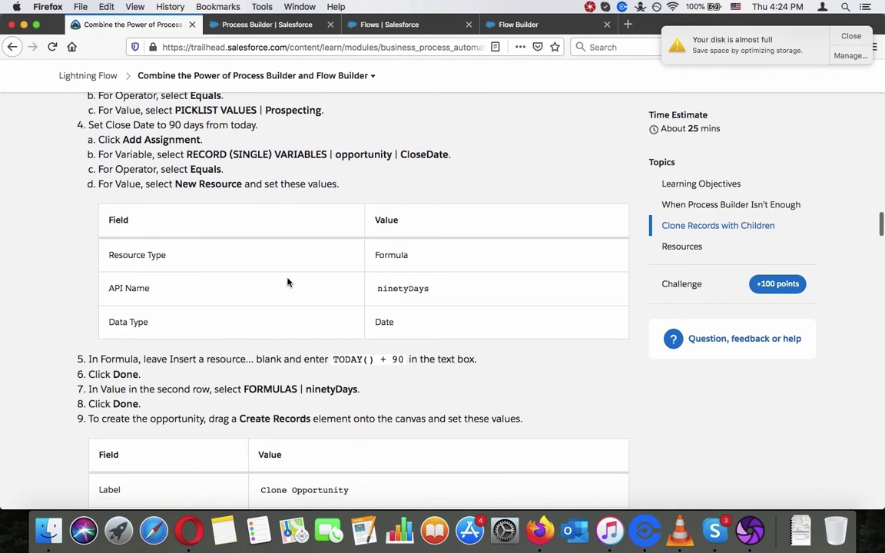
{"action": "scroll", "coordinate": [288, 283], "scroll_direction": "up", "scroll_amount": 3}
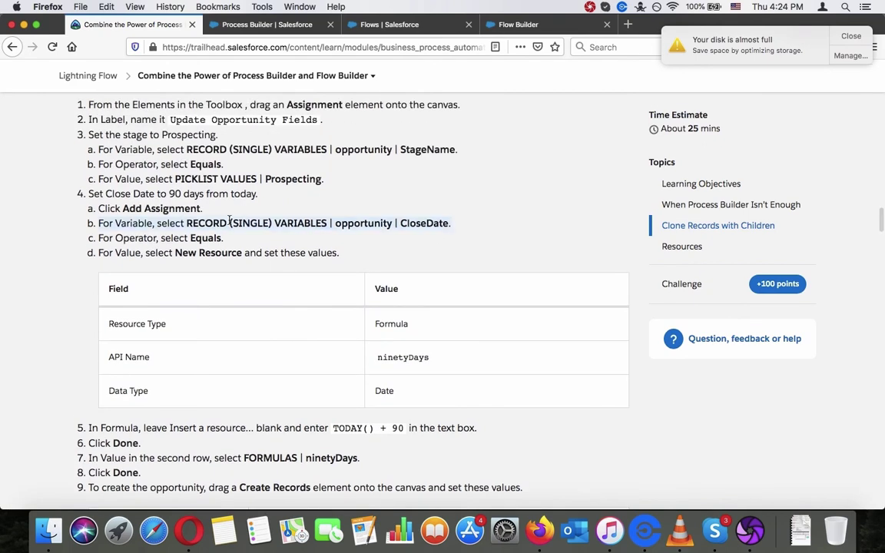
{"action": "scroll", "coordinate": [184, 211], "scroll_direction": "up", "scroll_amount": 3}
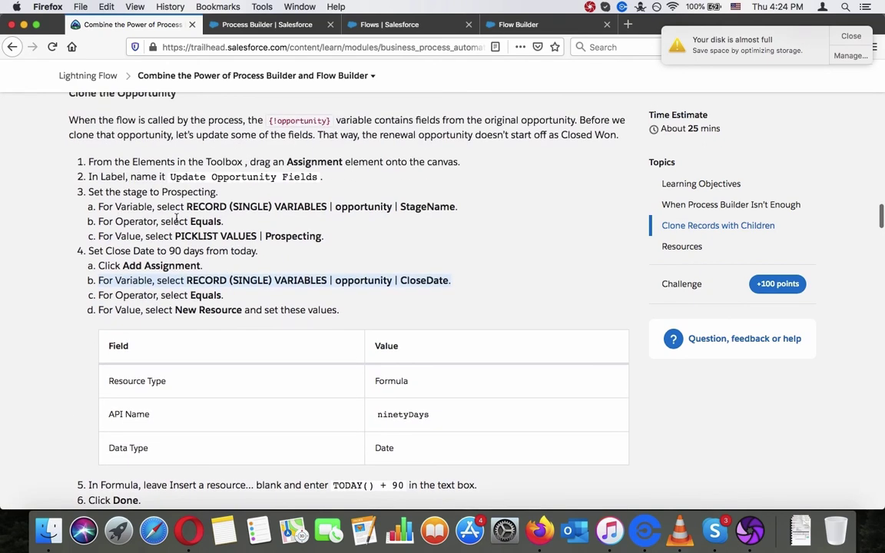
{"action": "scroll", "coordinate": [176, 218], "scroll_direction": "up", "scroll_amount": 1}
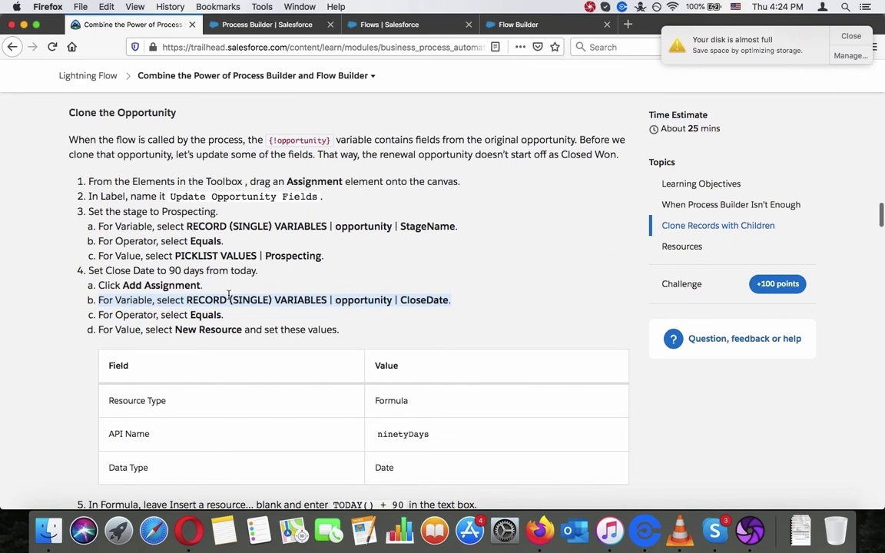
{"action": "scroll", "coordinate": [229, 295], "scroll_direction": "down", "scroll_amount": 5}
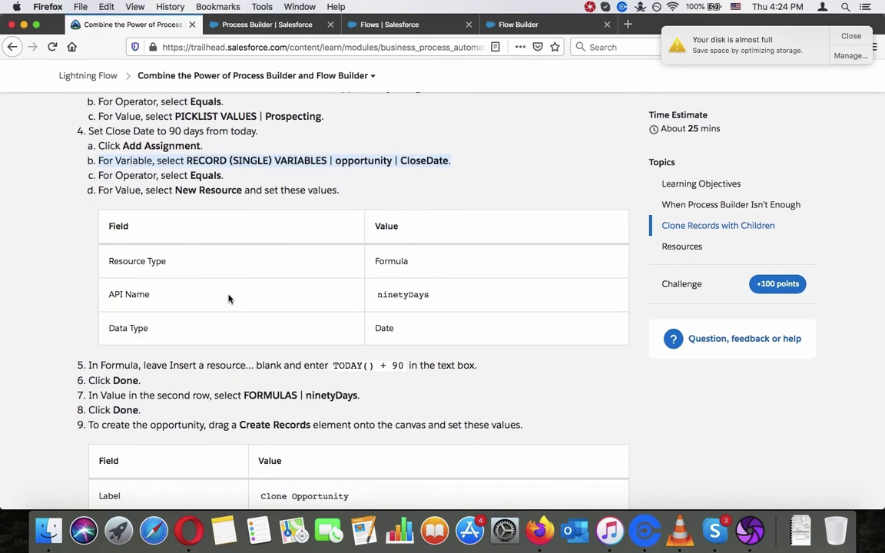
{"action": "scroll", "coordinate": [228, 299], "scroll_direction": "down", "scroll_amount": 1}
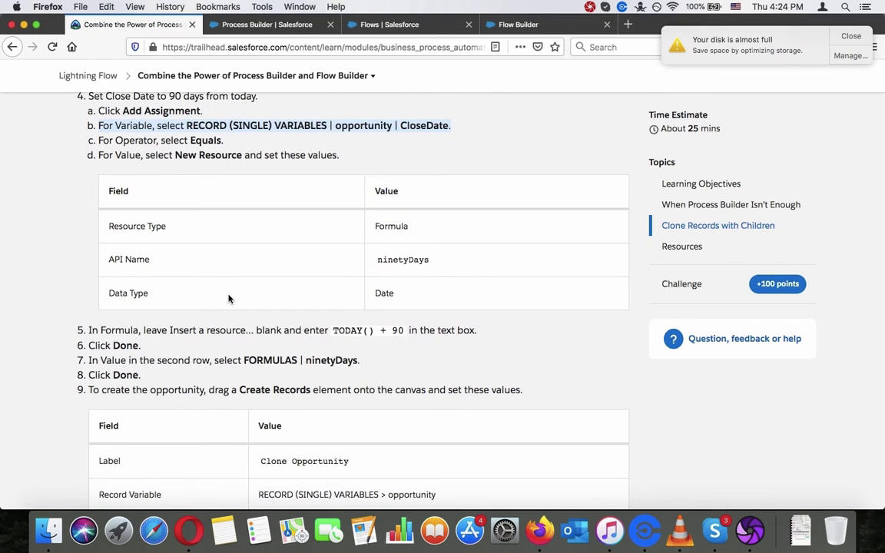
{"action": "left_click", "coordinate": [228, 299]}
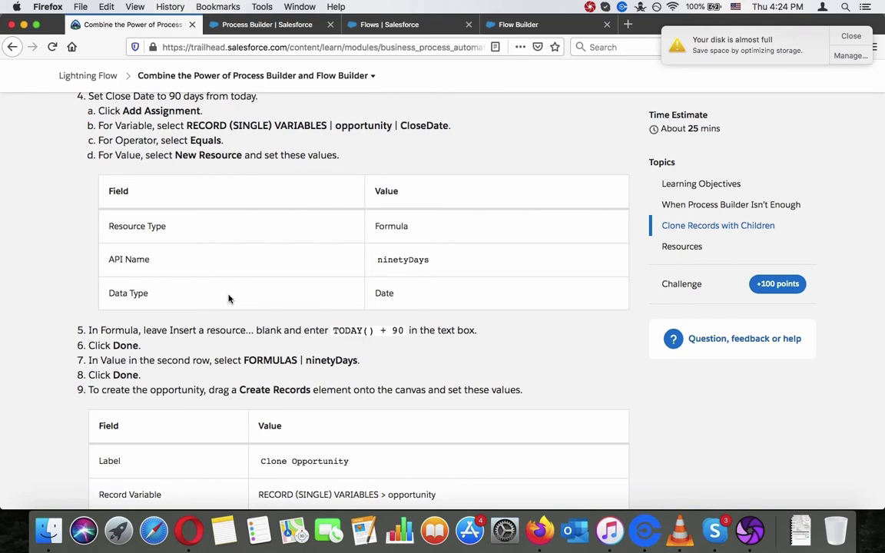
Review the TODAY() + 90 formula instruction and the Clone Opportunity Create Records settings, including how to connect the elements.
{"action": "scroll", "coordinate": [228, 299], "scroll_direction": "down", "scroll_amount": 3}
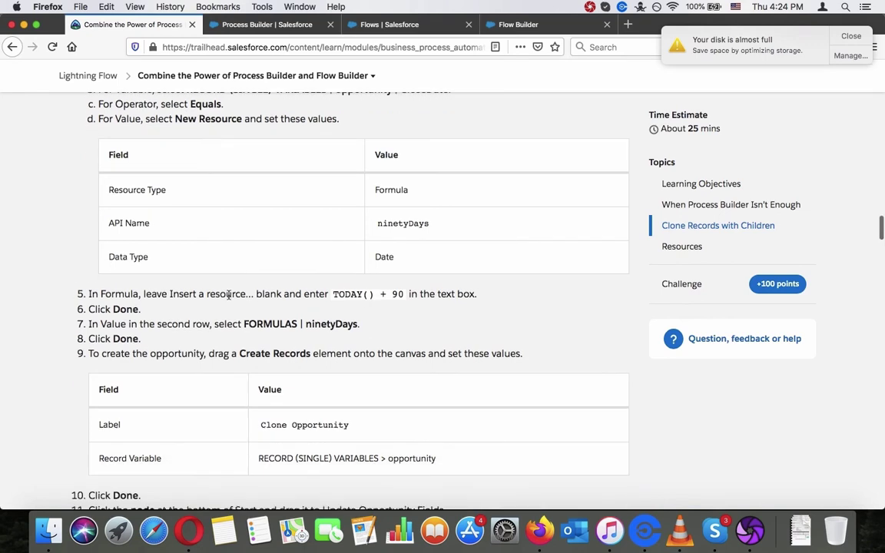
{"action": "scroll", "coordinate": [228, 298], "scroll_direction": "down", "scroll_amount": 2}
{"action": "scroll", "coordinate": [228, 298], "scroll_direction": "up", "scroll_amount": 12}
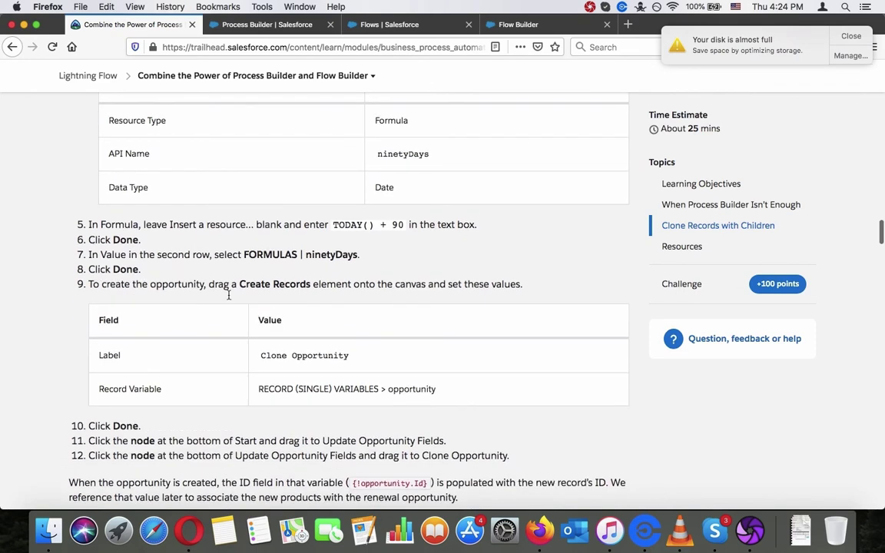
{"action": "scroll", "coordinate": [228, 296], "scroll_direction": "down", "scroll_amount": 5}
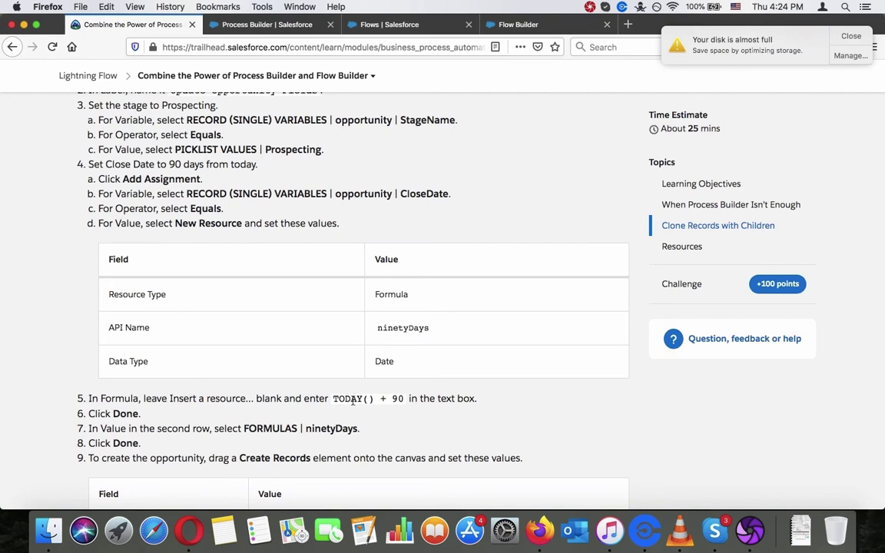
{"action": "scroll", "coordinate": [449, 403], "scroll_direction": "down", "scroll_amount": 5}
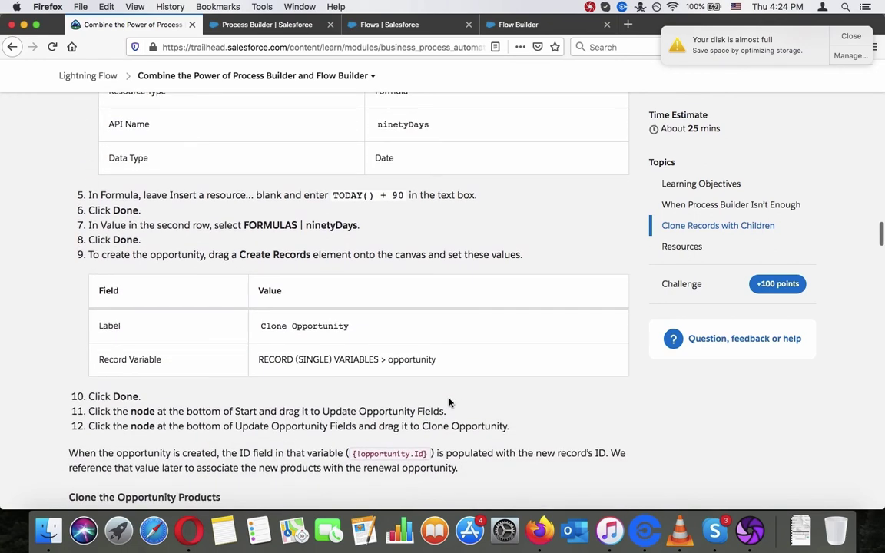
Review the Clone Opportunity instructions and the note on how the {!opportunity.Id} variable links new products to the renewal opportunity.
{"action": "scroll", "coordinate": [449, 402], "scroll_direction": "down", "scroll_amount": 1}
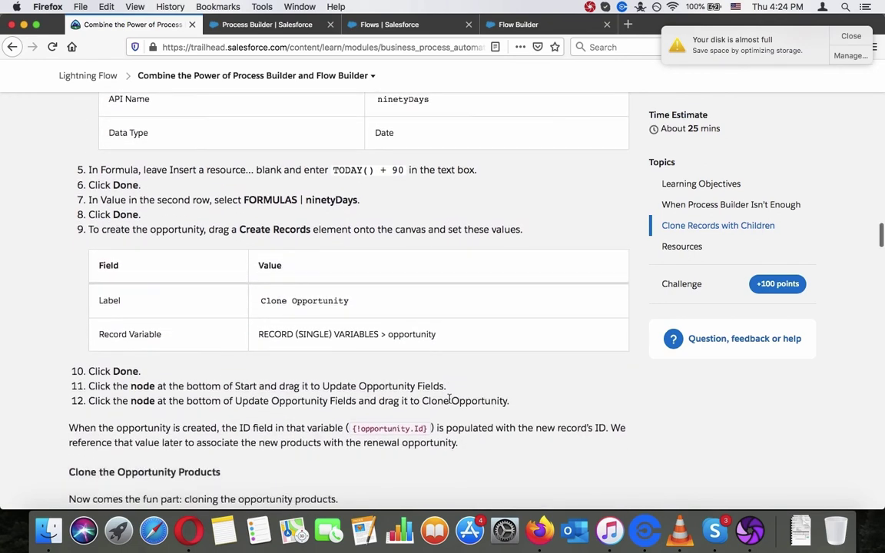
{"action": "scroll", "coordinate": [449, 399], "scroll_direction": "down", "scroll_amount": 5}
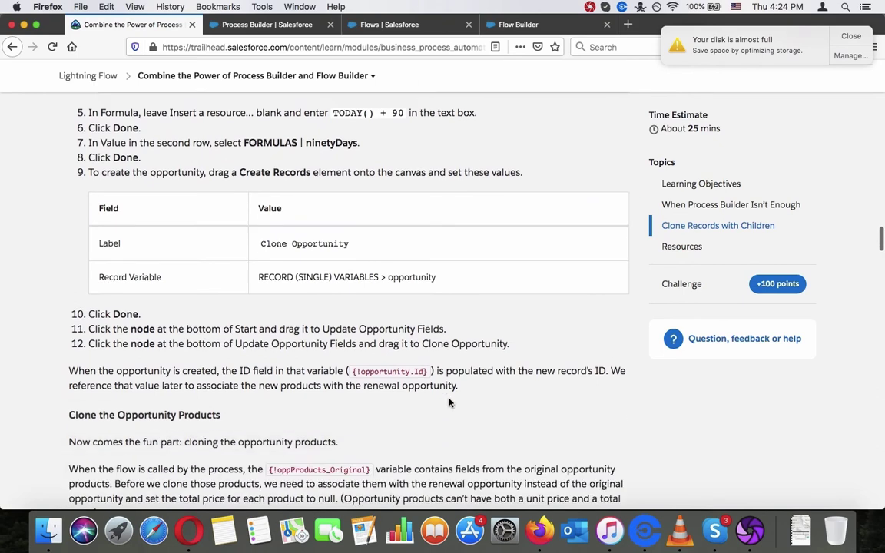
{"action": "scroll", "coordinate": [449, 402], "scroll_direction": "down", "scroll_amount": 3}
{"action": "scroll", "coordinate": [449, 403], "scroll_direction": "down", "scroll_amount": 1}
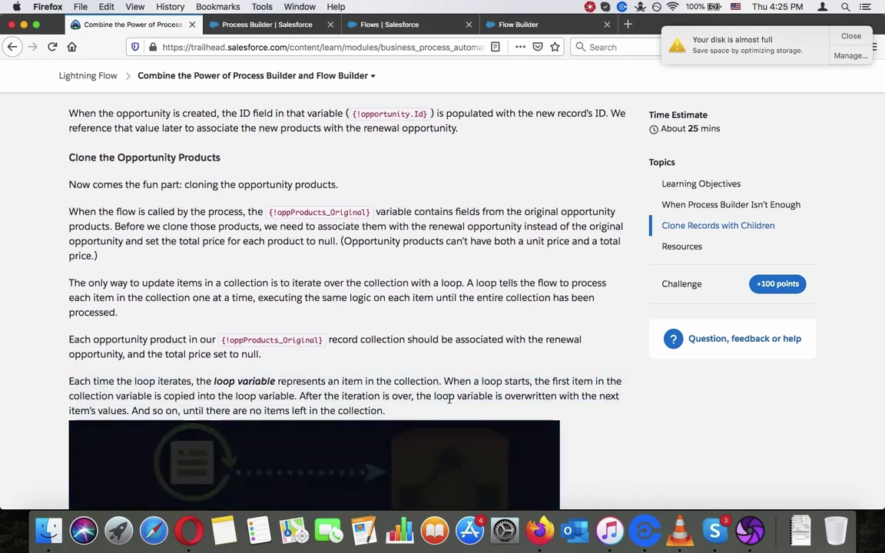
{"action": "scroll", "coordinate": [449, 401], "scroll_direction": "up", "scroll_amount": 1}
{"action": "scroll", "coordinate": [449, 403], "scroll_direction": "down", "scroll_amount": 2}
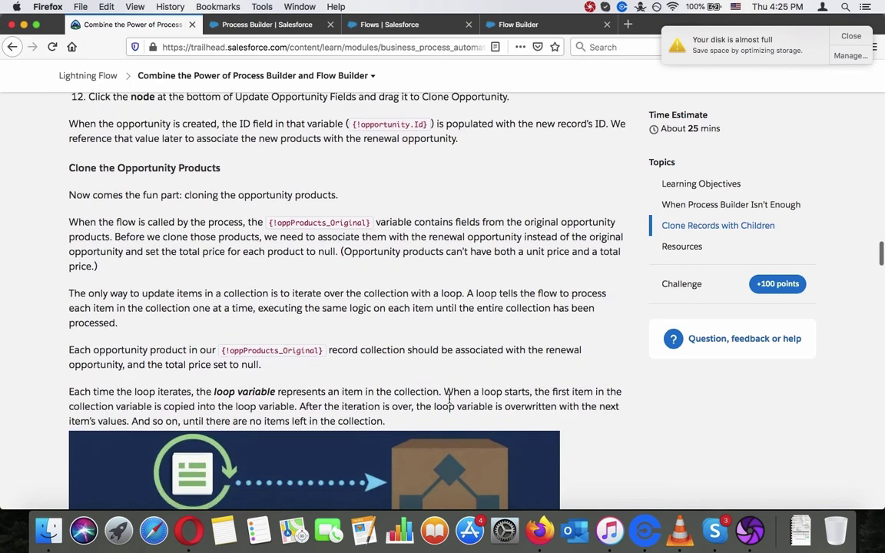
{"action": "scroll", "coordinate": [447, 401], "scroll_direction": "up", "scroll_amount": 4}
{"action": "scroll", "coordinate": [449, 399], "scroll_direction": "up", "scroll_amount": 1}
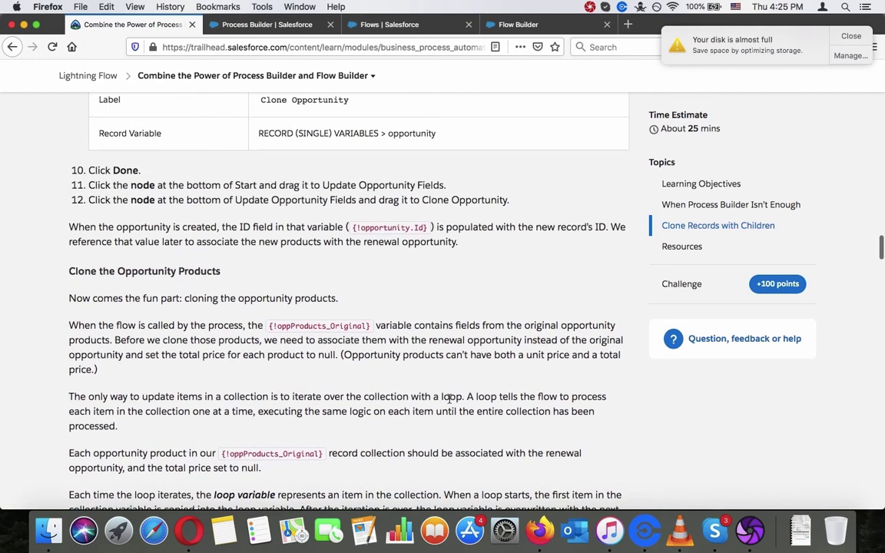
{"action": "scroll", "coordinate": [449, 401], "scroll_direction": "down", "scroll_amount": 2}
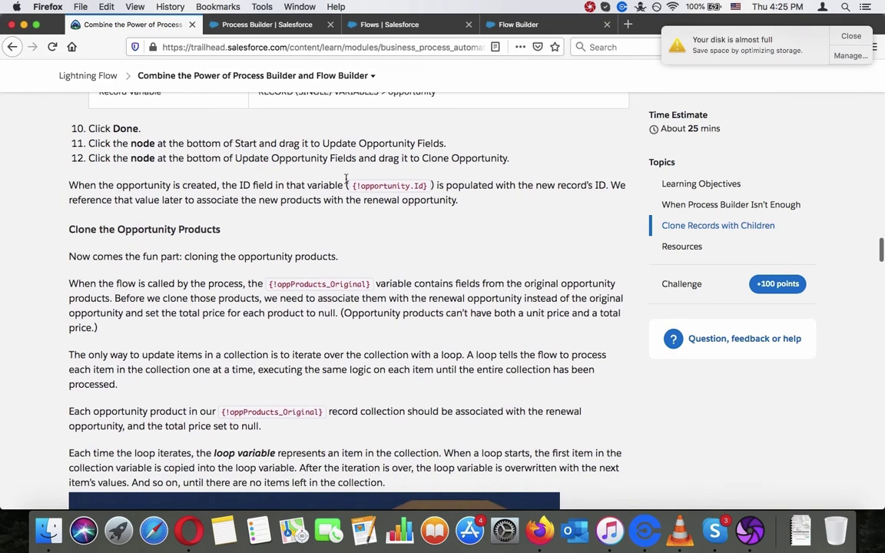
{"action": "triple_click", "coordinate": [284, 184]}
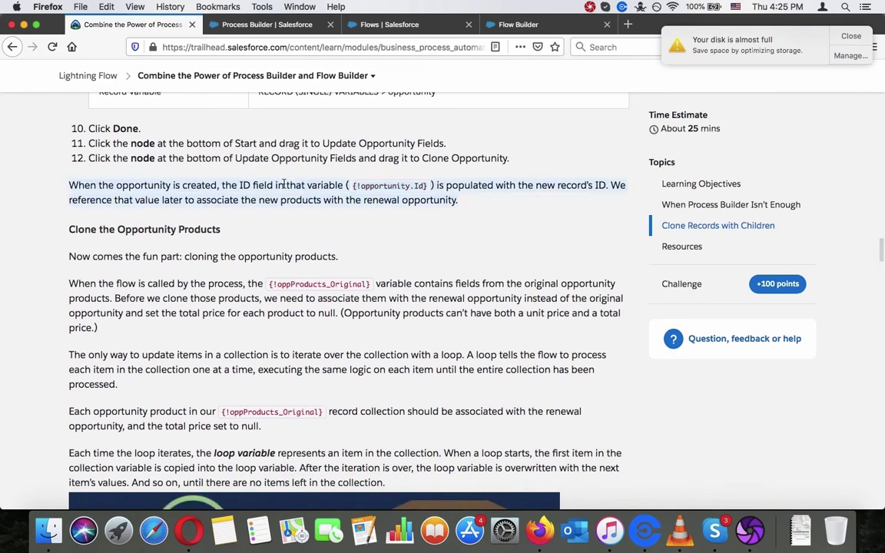
{"action": "left_click", "coordinate": [284, 185]}
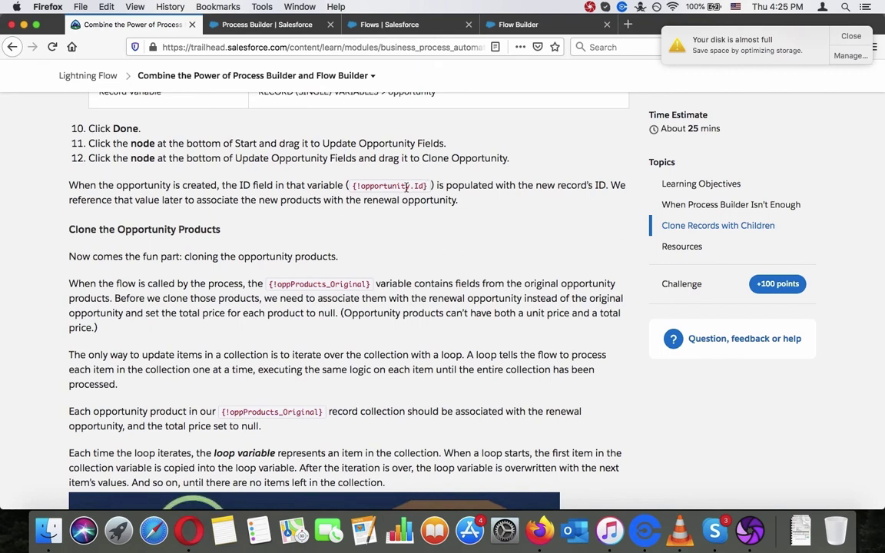
{"action": "left_click_drag", "start_coordinate": [361, 186], "coordinate": [427, 186]}
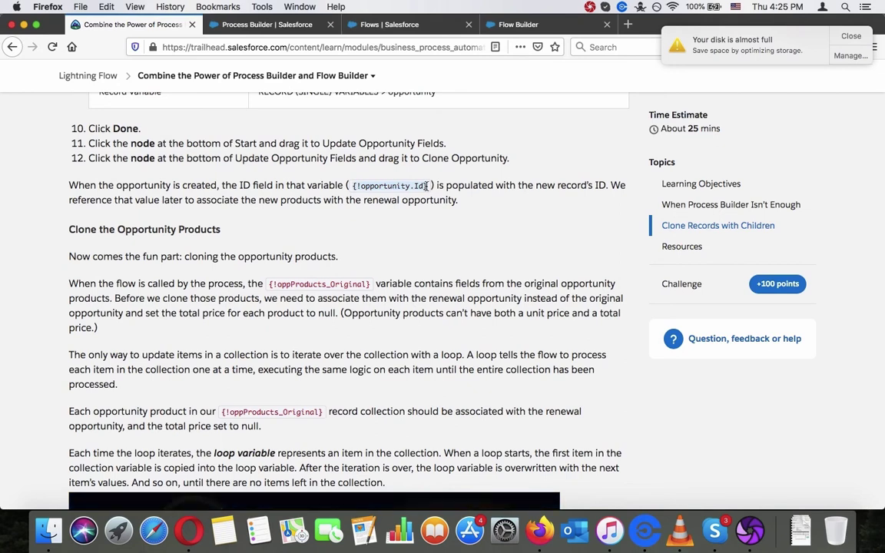
{"action": "scroll", "coordinate": [427, 186], "scroll_direction": "up", "scroll_amount": 3}
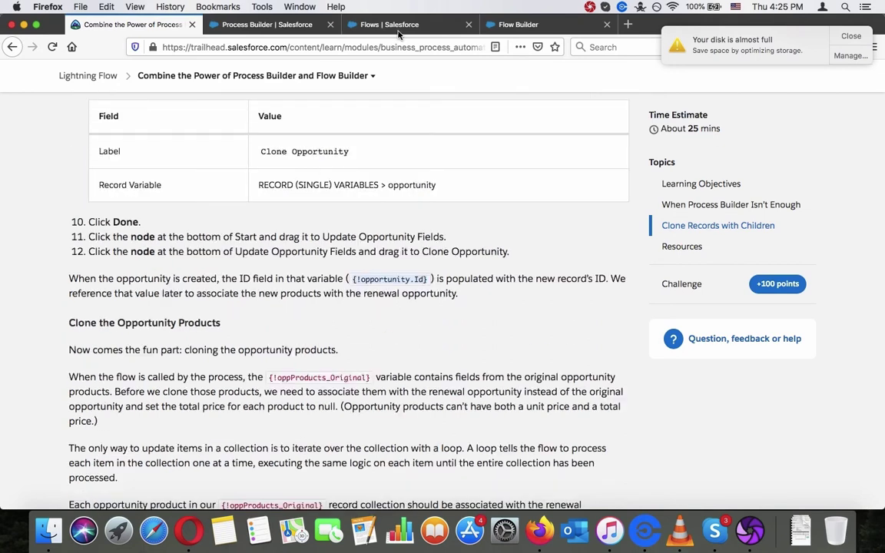
{"action": "scroll", "coordinate": [306, 201], "scroll_direction": "up", "scroll_amount": 2}
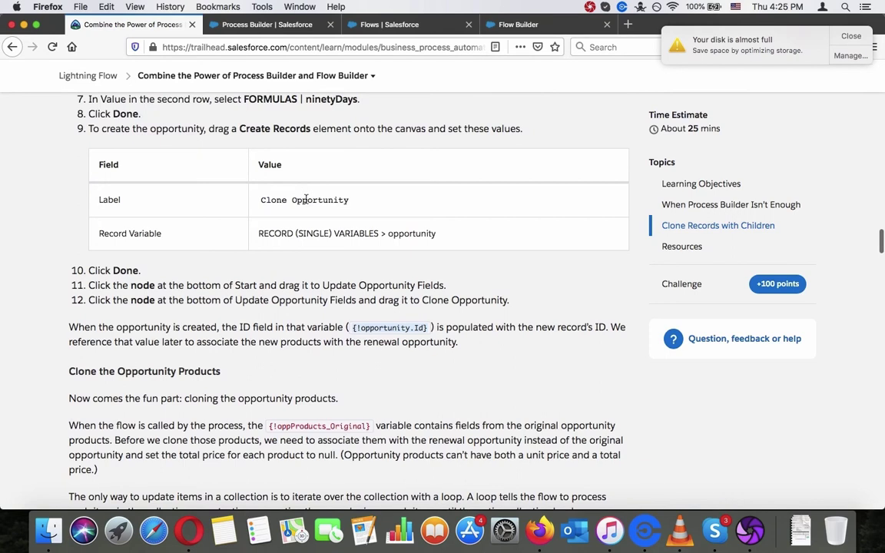
Read the Clone the Opportunity Products paragraphs on the {!oppProducts_Original} variable and iterating over a collection with a loop.
{"action": "scroll", "coordinate": [302, 392], "scroll_direction": "down", "scroll_amount": 5}
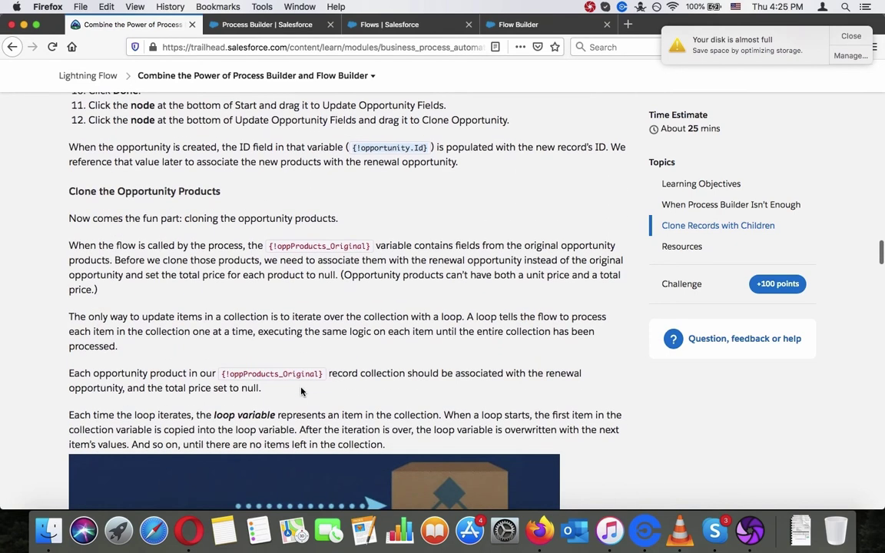
{"action": "scroll", "coordinate": [301, 392], "scroll_direction": "down", "scroll_amount": 2}
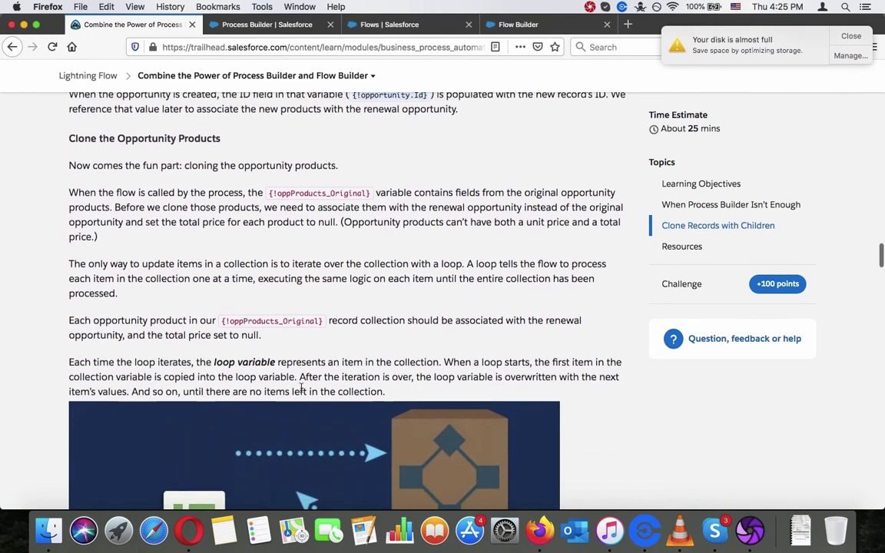
{"action": "scroll", "coordinate": [302, 392], "scroll_direction": "up", "scroll_amount": 1}
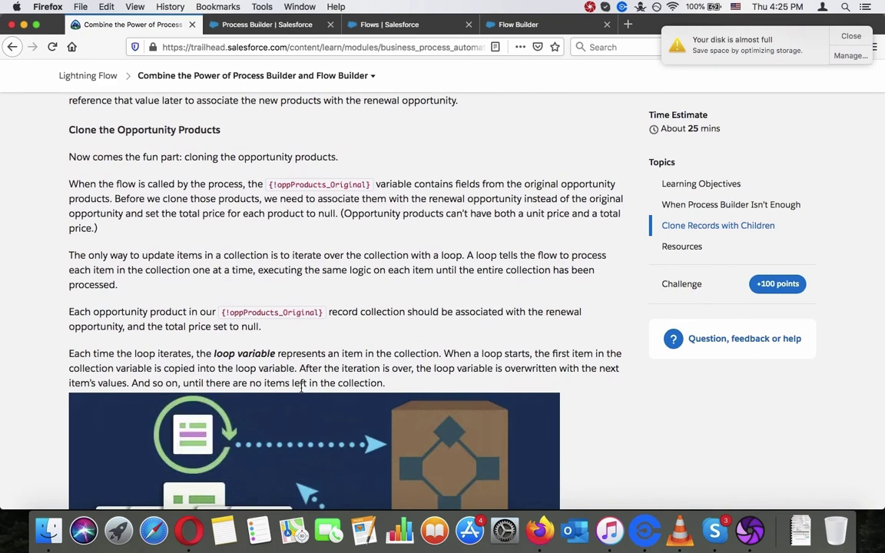
{"action": "scroll", "coordinate": [301, 388], "scroll_direction": "down", "scroll_amount": 1}
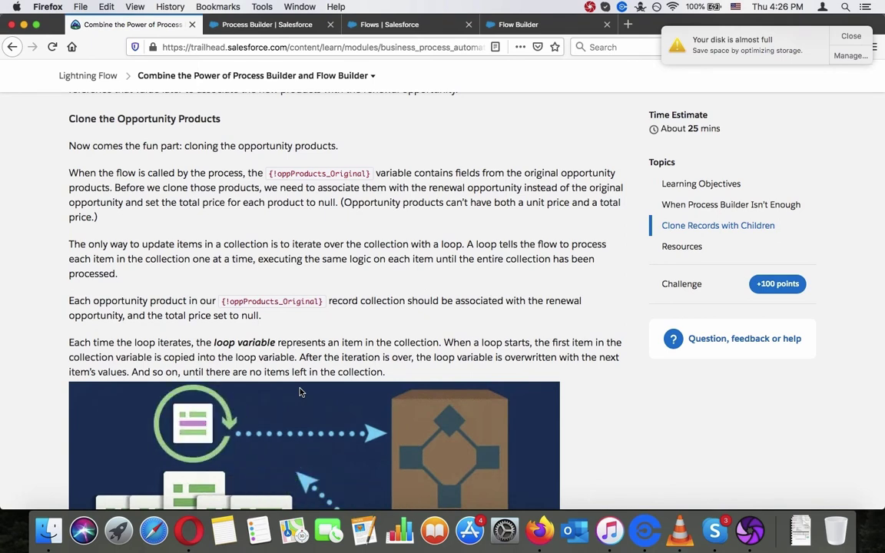
{"action": "triple_click", "coordinate": [437, 174]}
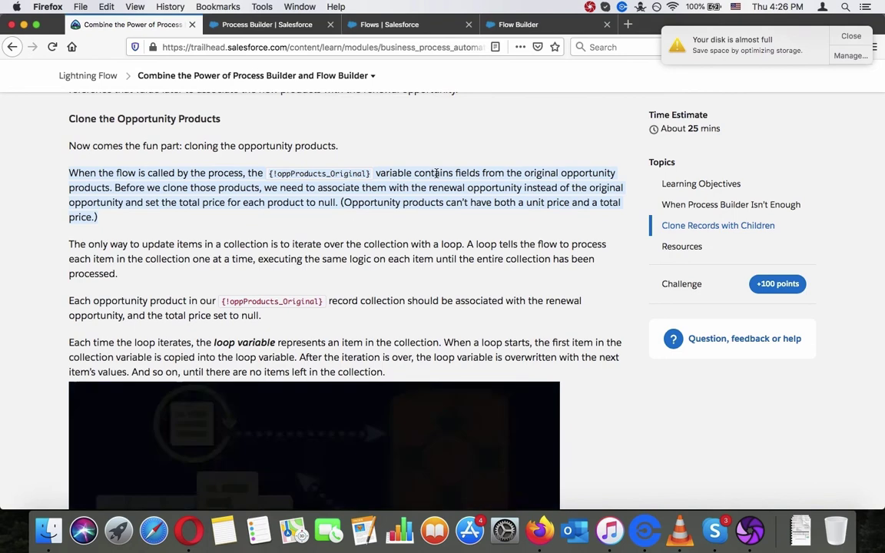
{"action": "left_click", "coordinate": [436, 174]}
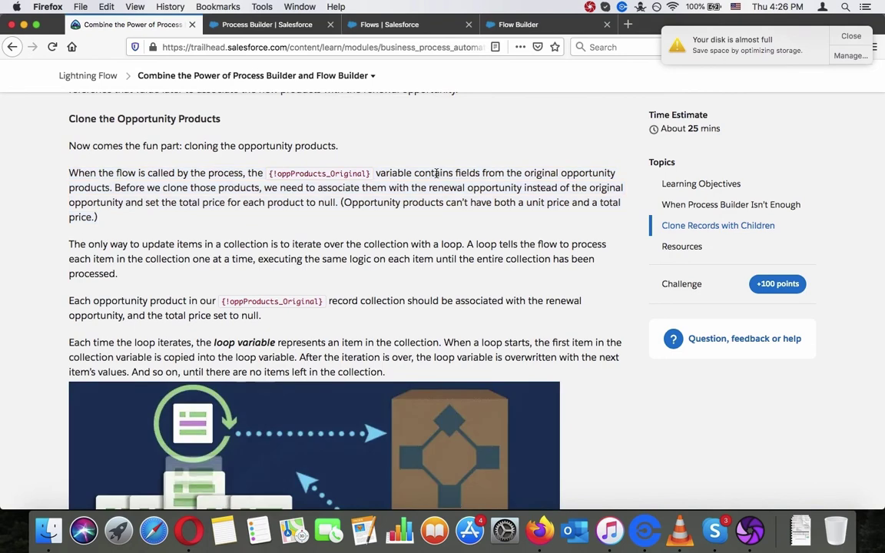
{"action": "triple_click", "coordinate": [392, 259]}
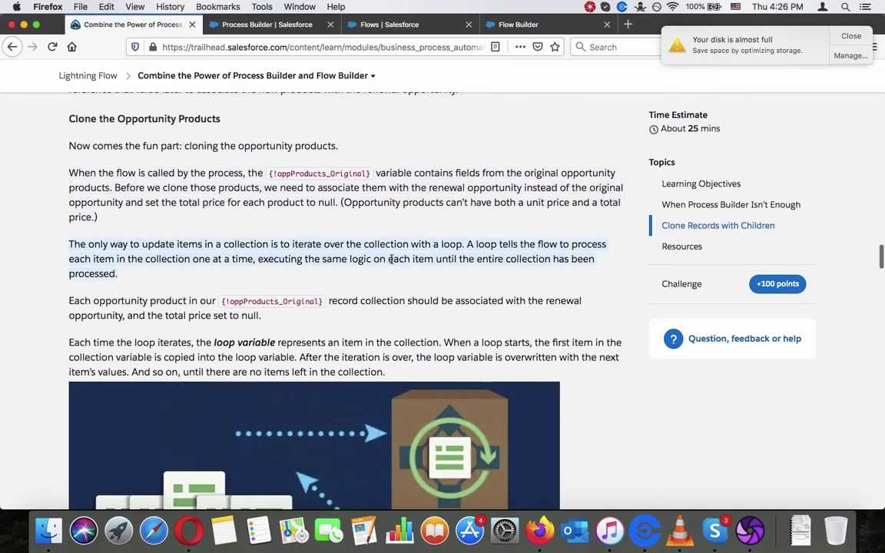
{"action": "scroll", "coordinate": [392, 259], "scroll_direction": "down", "scroll_amount": 2}
{"action": "scroll", "coordinate": [391, 259], "scroll_direction": "down", "scroll_amount": 1}
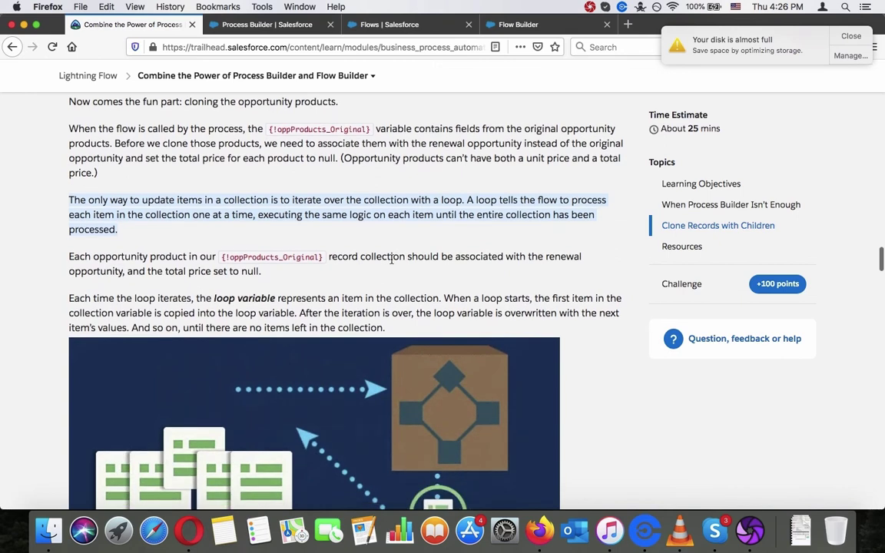
{"action": "scroll", "coordinate": [392, 258], "scroll_direction": "up", "scroll_amount": 1}
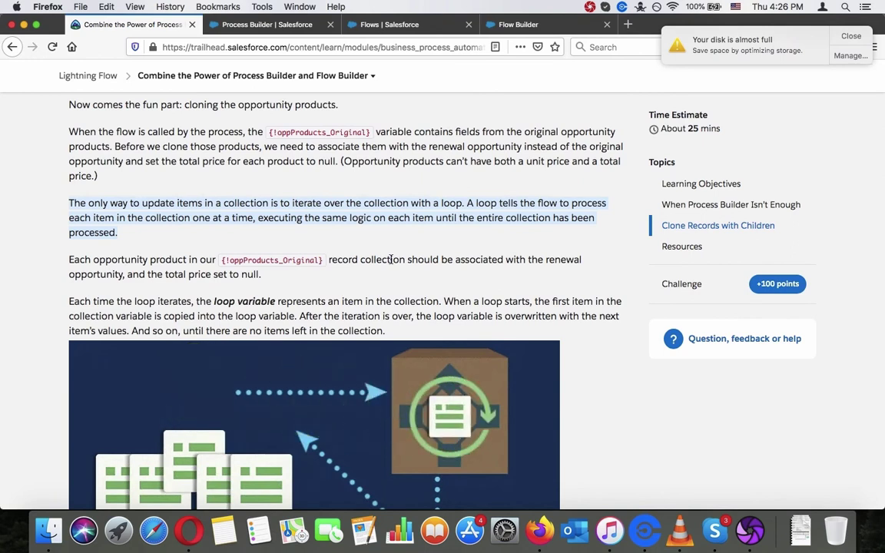
{"action": "triple_click", "coordinate": [391, 260]}
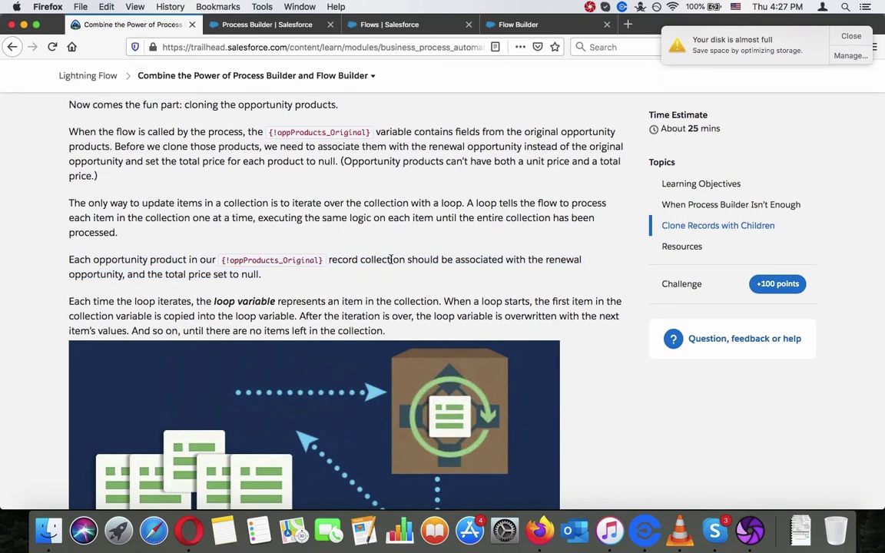
{"action": "left_click", "coordinate": [391, 260]}
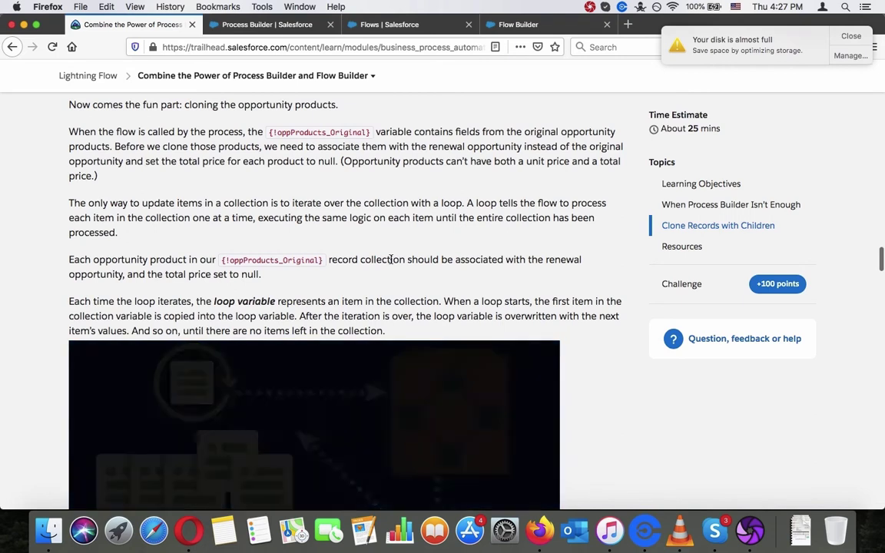
Study the loop variable explanation and its iteration diagram, continuing to the tip and the Loop element instructions.
{"action": "scroll", "coordinate": [391, 260], "scroll_direction": "down", "scroll_amount": 3}
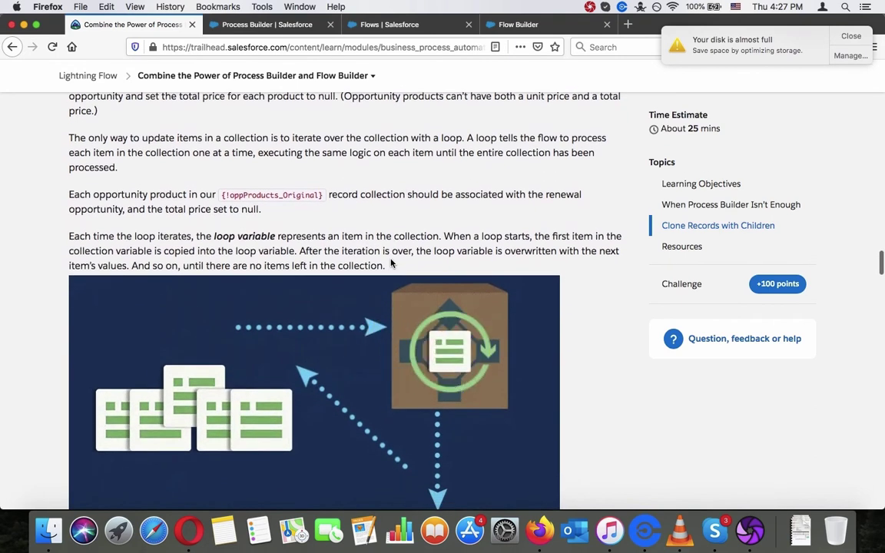
{"action": "scroll", "coordinate": [391, 264], "scroll_direction": "down", "scroll_amount": 3}
{"action": "scroll", "coordinate": [391, 263], "scroll_direction": "down", "scroll_amount": 5}
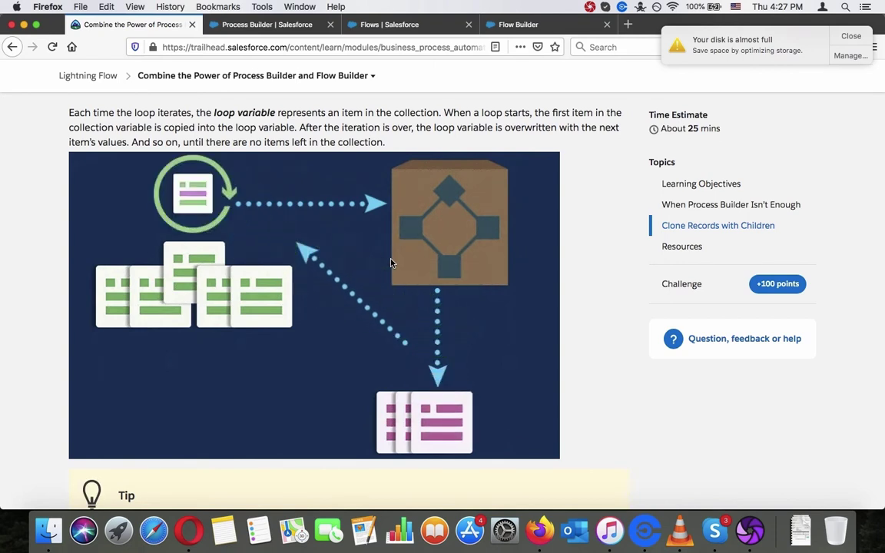
{"action": "scroll", "coordinate": [390, 263], "scroll_direction": "up", "scroll_amount": 2}
{"action": "scroll", "coordinate": [391, 263], "scroll_direction": "up", "scroll_amount": 2}
{"action": "scroll", "coordinate": [390, 259], "scroll_direction": "up", "scroll_amount": 4}
{"action": "scroll", "coordinate": [391, 261], "scroll_direction": "down", "scroll_amount": 2}
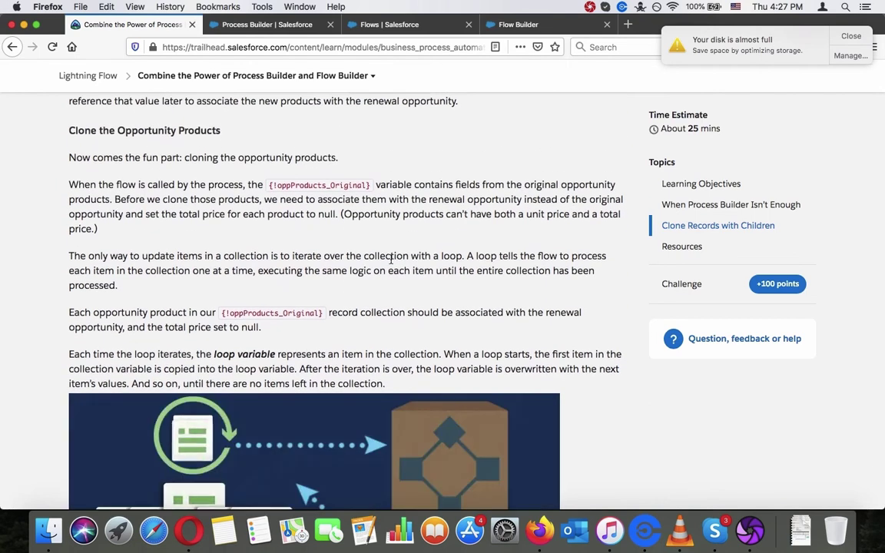
{"action": "scroll", "coordinate": [390, 259], "scroll_direction": "down", "scroll_amount": 1}
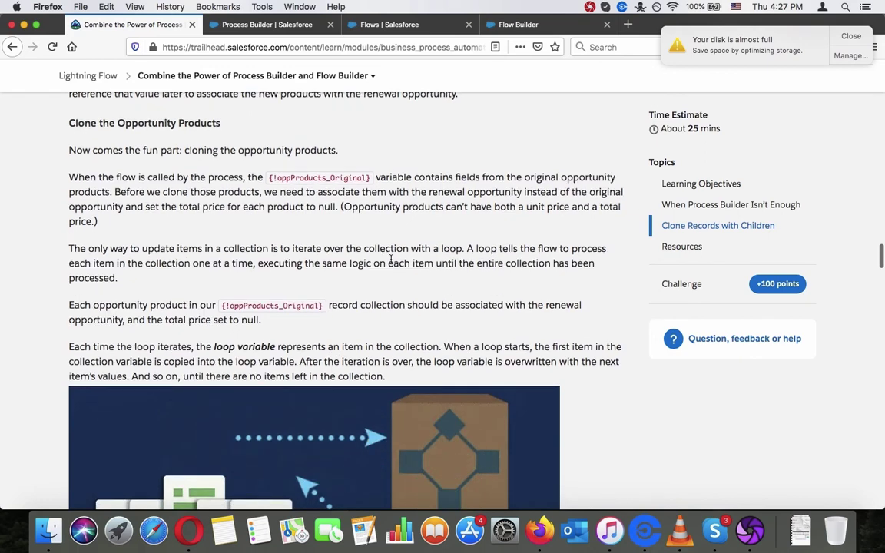
{"action": "scroll", "coordinate": [390, 260], "scroll_direction": "down", "scroll_amount": 3}
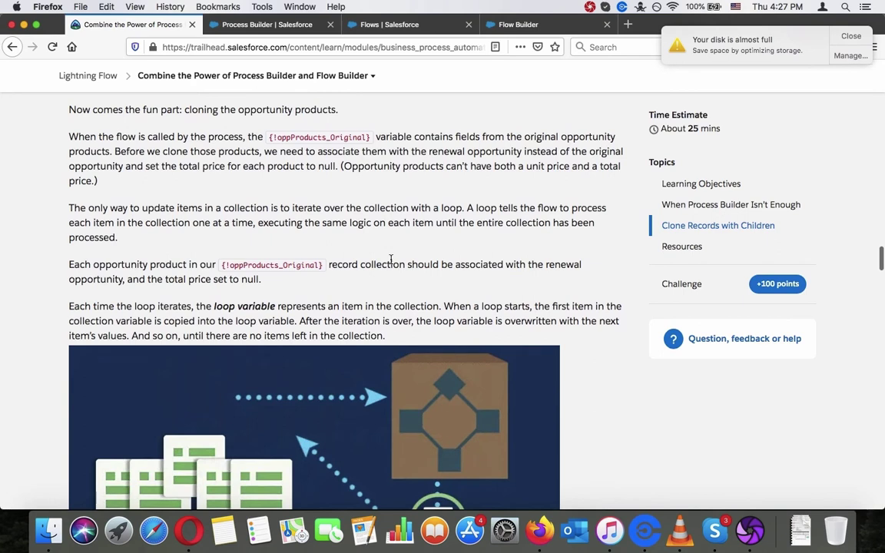
{"action": "scroll", "coordinate": [390, 259], "scroll_direction": "down", "scroll_amount": 2}
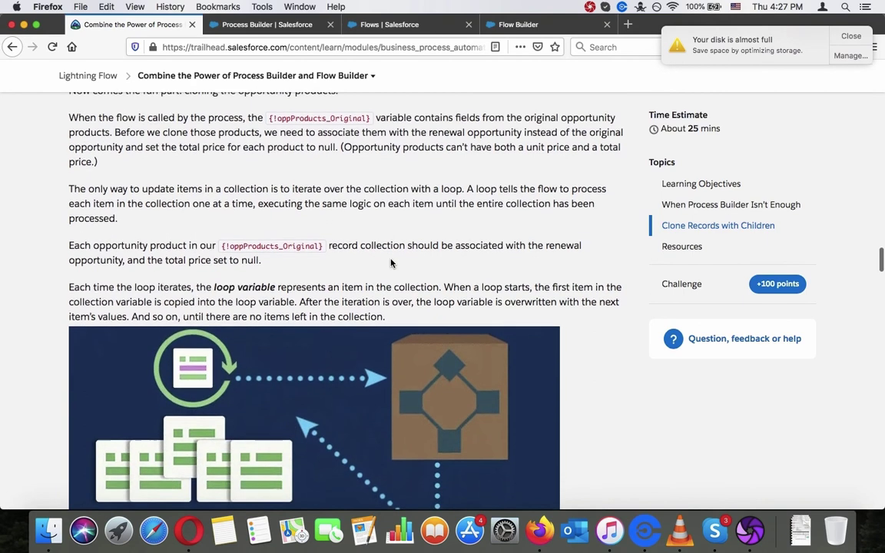
{"action": "scroll", "coordinate": [390, 263], "scroll_direction": "up", "scroll_amount": 2}
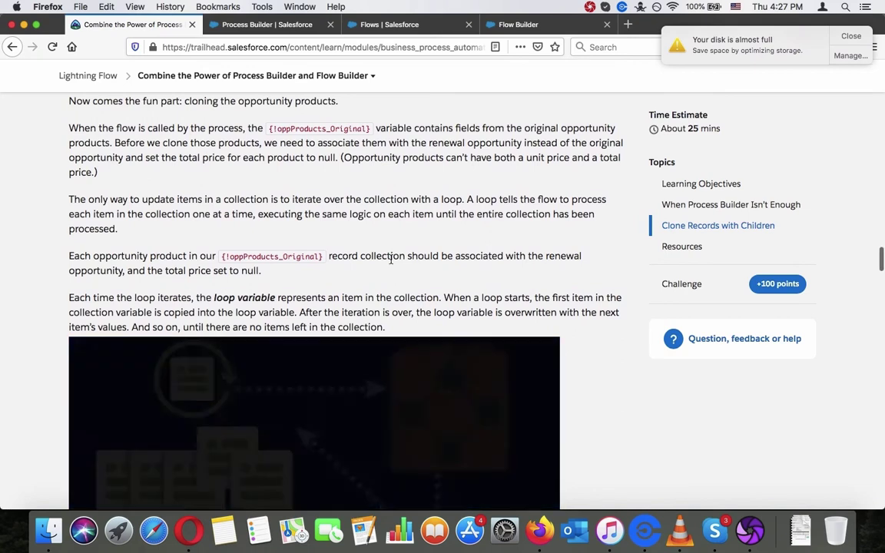
{"action": "scroll", "coordinate": [390, 261], "scroll_direction": "down", "scroll_amount": 5}
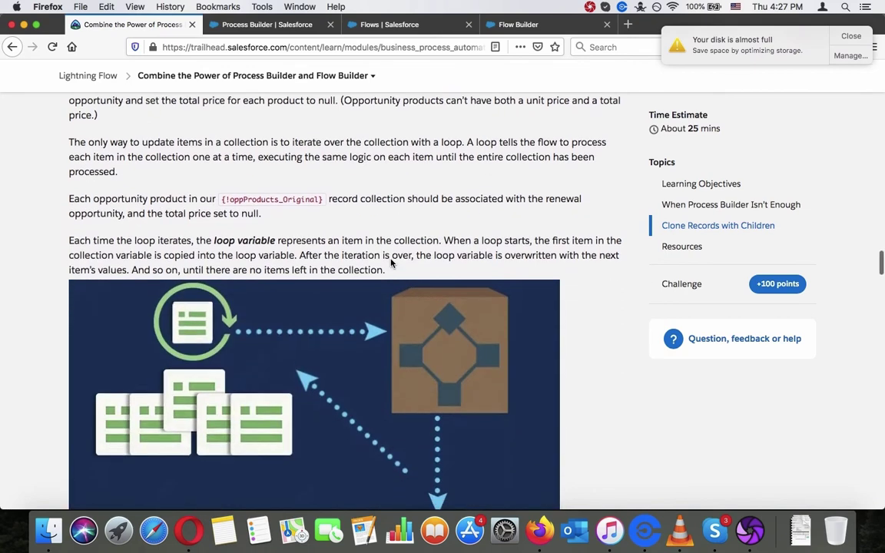
{"action": "scroll", "coordinate": [390, 262], "scroll_direction": "up", "scroll_amount": 6}
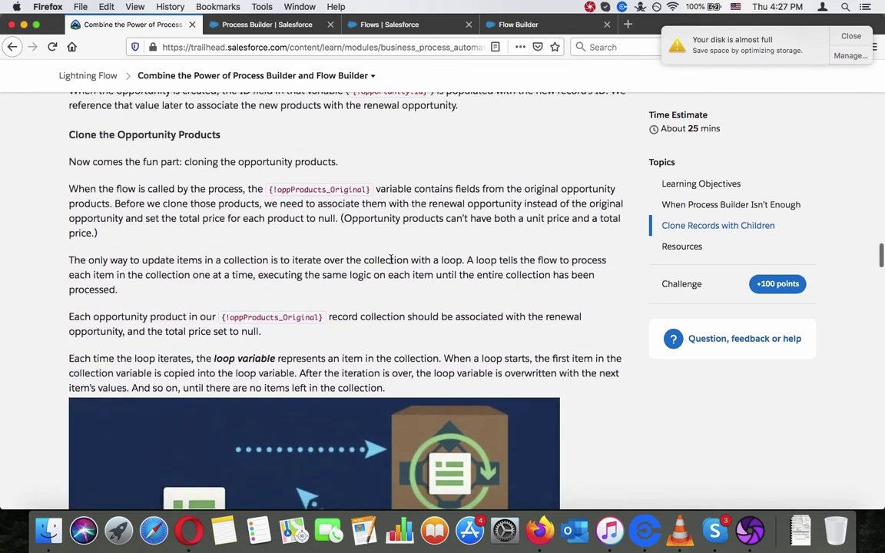
{"action": "scroll", "coordinate": [391, 261], "scroll_direction": "down", "scroll_amount": 7}
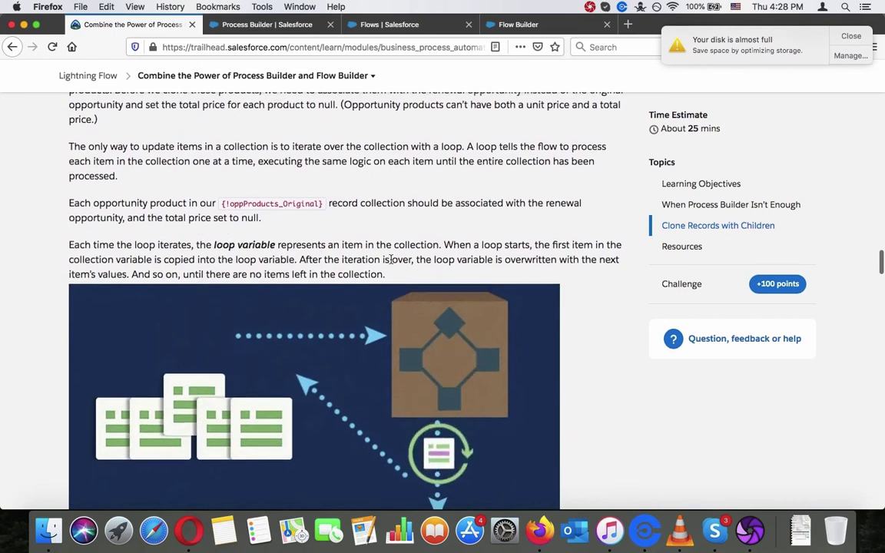
{"action": "scroll", "coordinate": [391, 262], "scroll_direction": "down", "scroll_amount": 1}
{"action": "scroll", "coordinate": [390, 263], "scroll_direction": "up", "scroll_amount": 4}
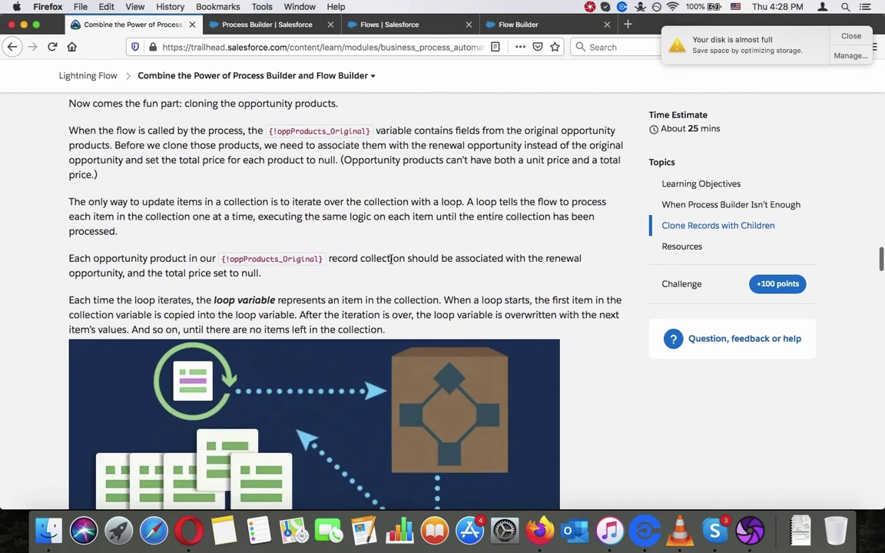
{"action": "scroll", "coordinate": [390, 261], "scroll_direction": "down", "scroll_amount": 1}
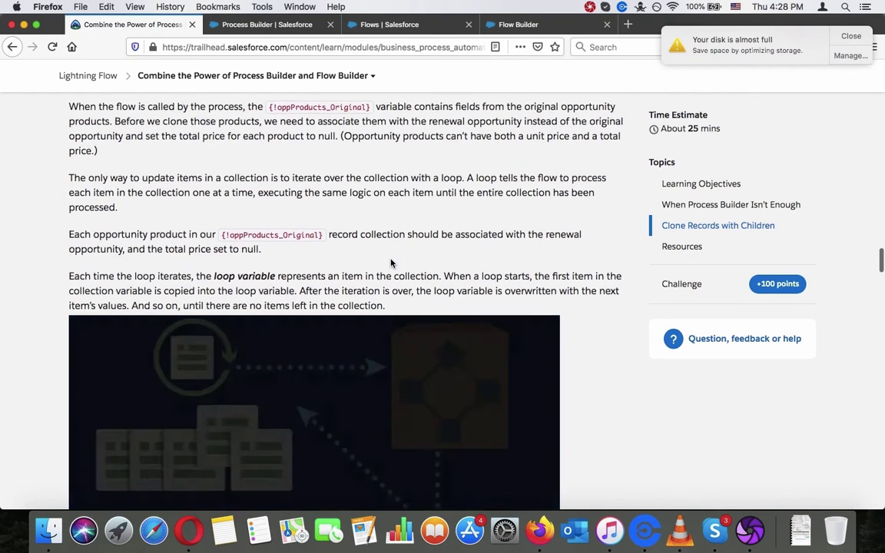
{"action": "scroll", "coordinate": [390, 263], "scroll_direction": "down", "scroll_amount": 10}
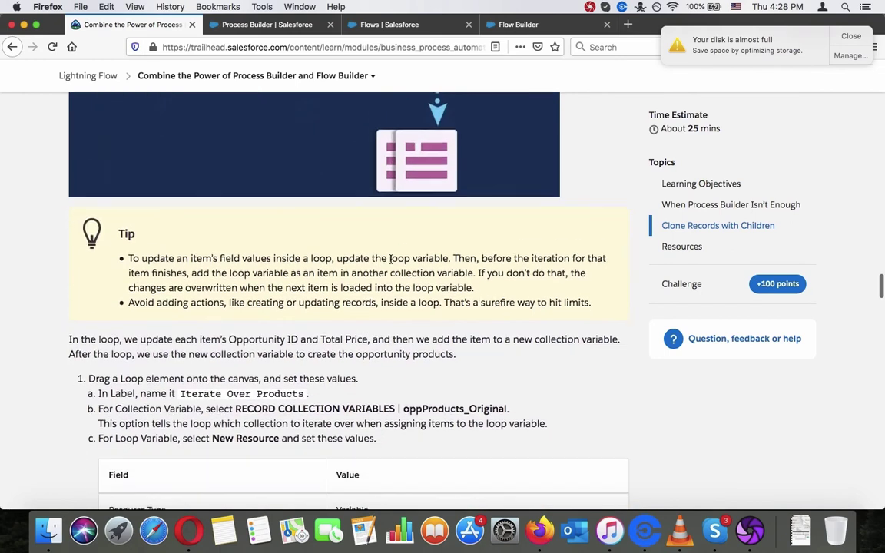
Read the tip on updating loop items and the instructions for the Iterate Over Products loop and its oppProduct_loop variable.
{"action": "scroll", "coordinate": [390, 260], "scroll_direction": "down", "scroll_amount": 1}
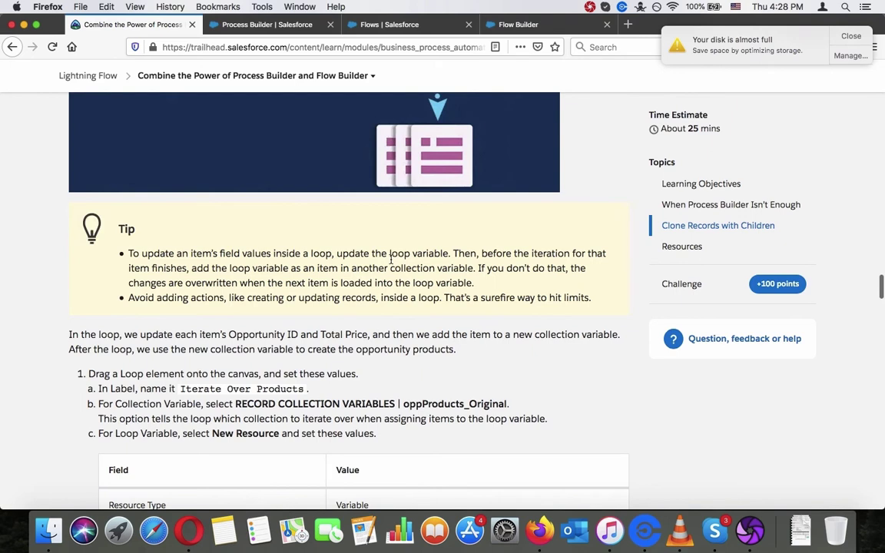
{"action": "scroll", "coordinate": [391, 260], "scroll_direction": "up", "scroll_amount": 1}
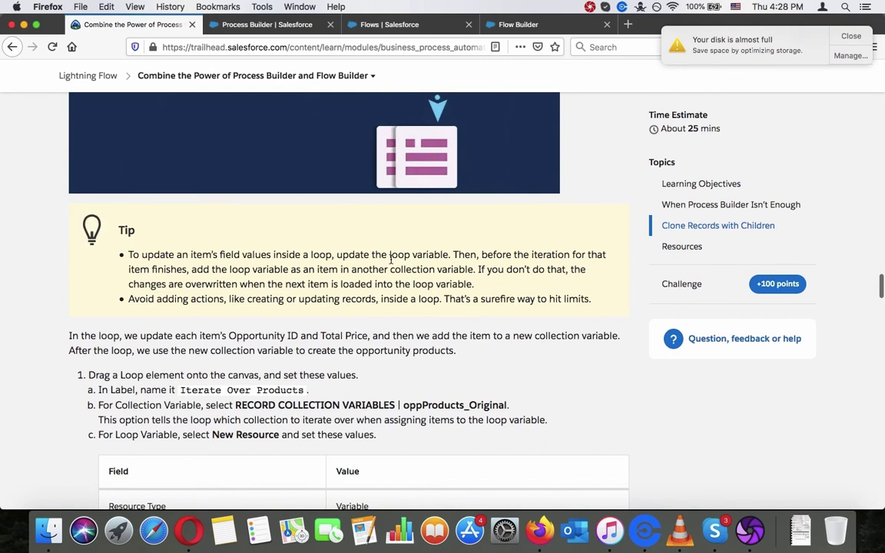
{"action": "scroll", "coordinate": [392, 260], "scroll_direction": "up", "scroll_amount": 1}
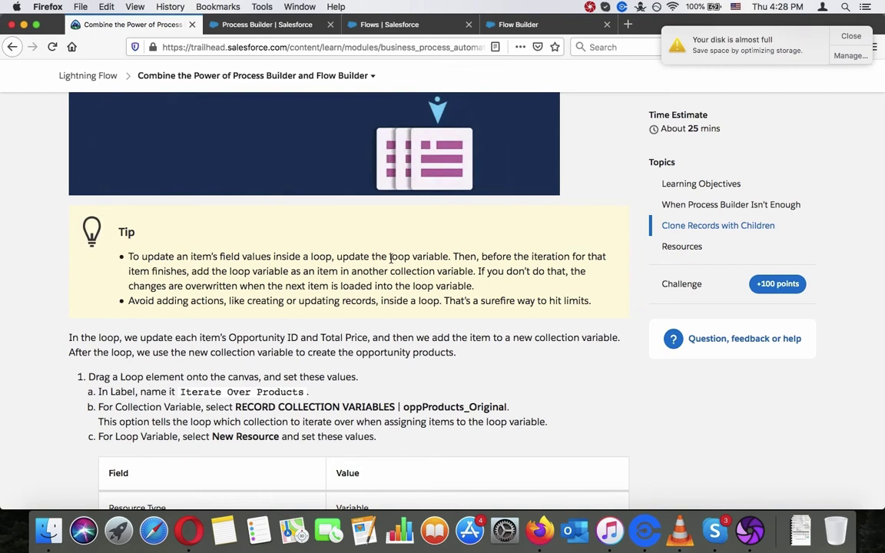
{"action": "scroll", "coordinate": [392, 258], "scroll_direction": "down", "scroll_amount": 2}
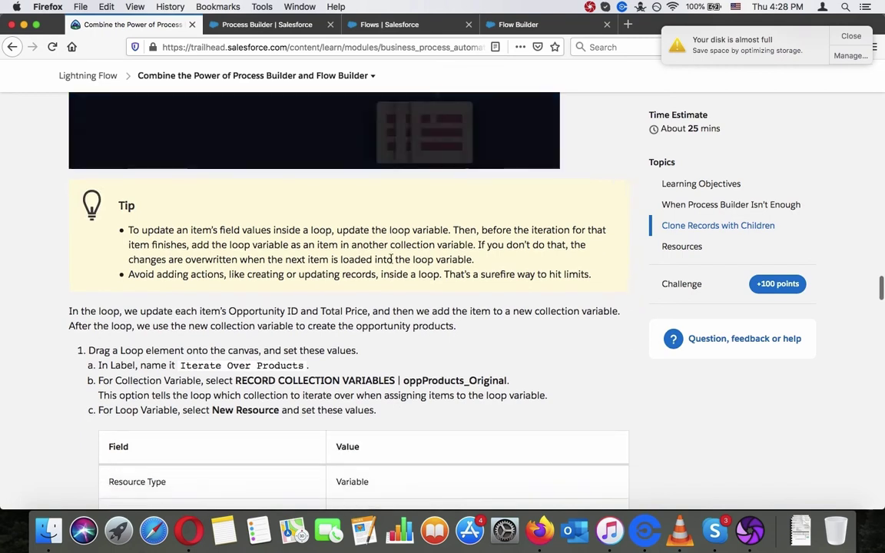
{"action": "scroll", "coordinate": [391, 263], "scroll_direction": "down", "scroll_amount": 3}
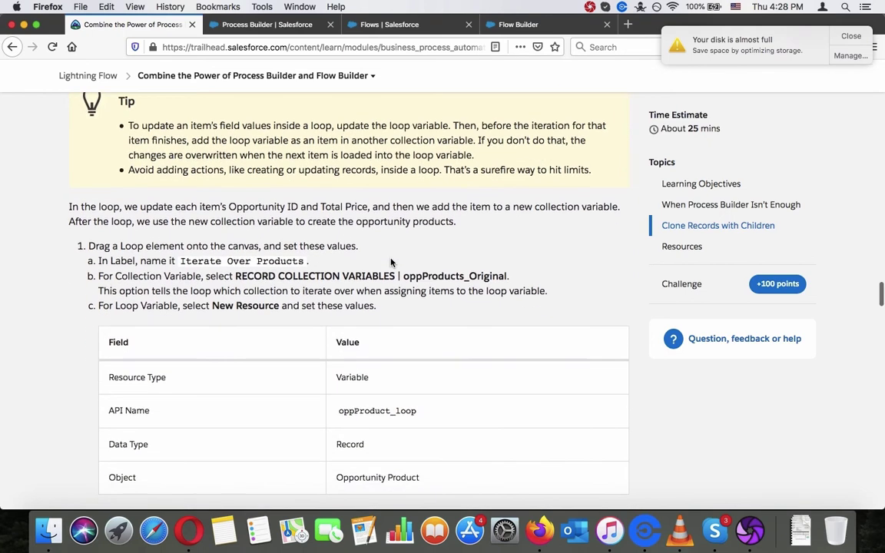
{"action": "scroll", "coordinate": [390, 262], "scroll_direction": "down", "scroll_amount": 3}
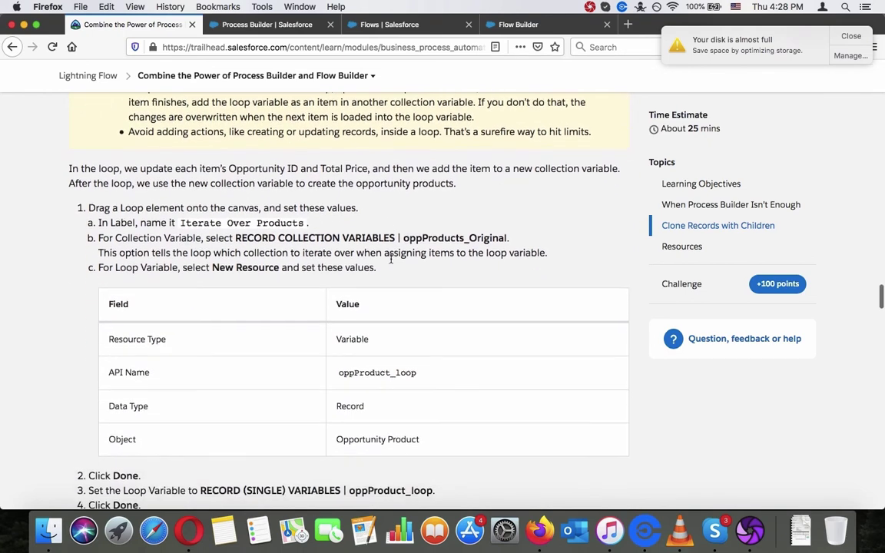
{"action": "scroll", "coordinate": [391, 263], "scroll_direction": "down", "scroll_amount": 1}
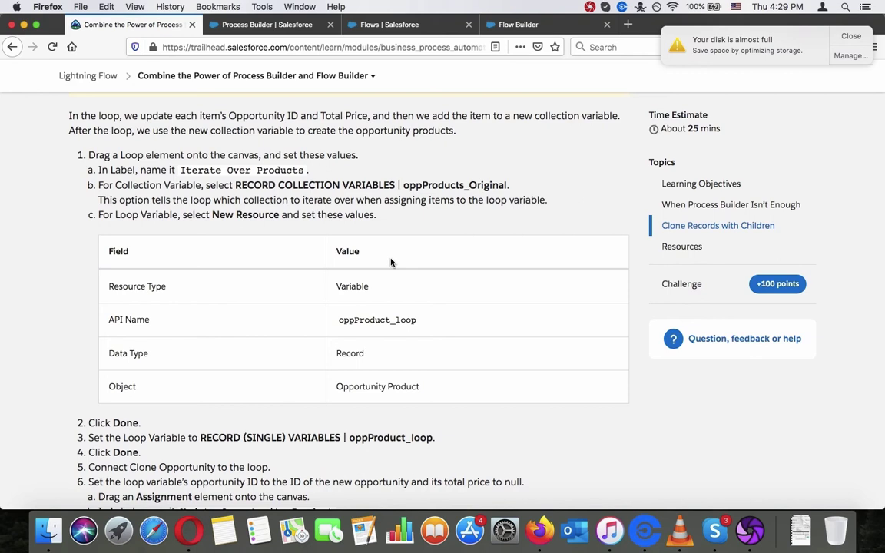
{"action": "left_click", "coordinate": [483, 25]}
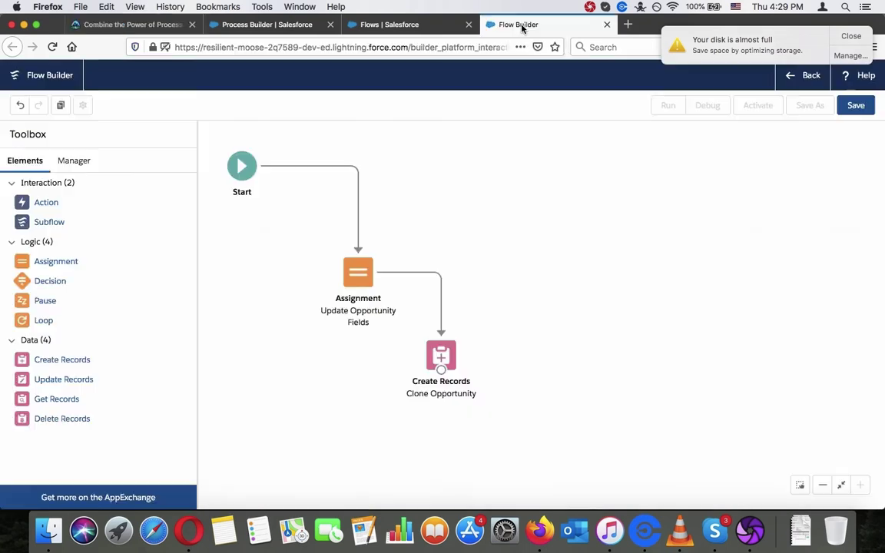
{"action": "left_click", "coordinate": [391, 23]}
{"action": "key", "text": "ctrl+Tab"}
{"action": "left_click", "coordinate": [106, 24]}
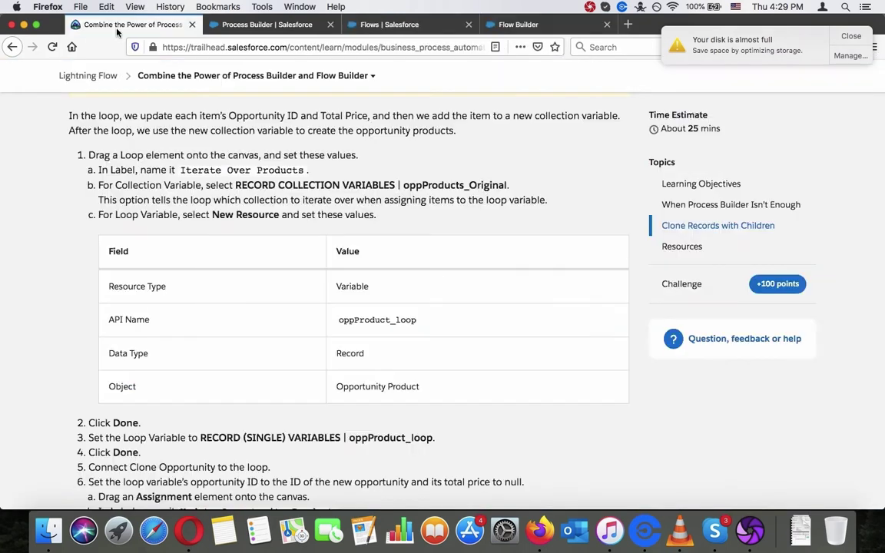
{"action": "left_click", "coordinate": [226, 32]}
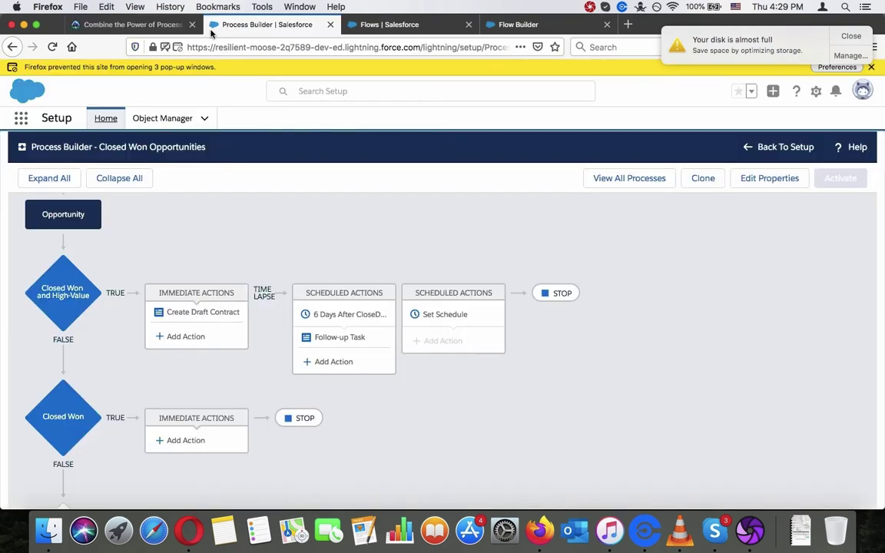
{"action": "left_click", "coordinate": [172, 34]}
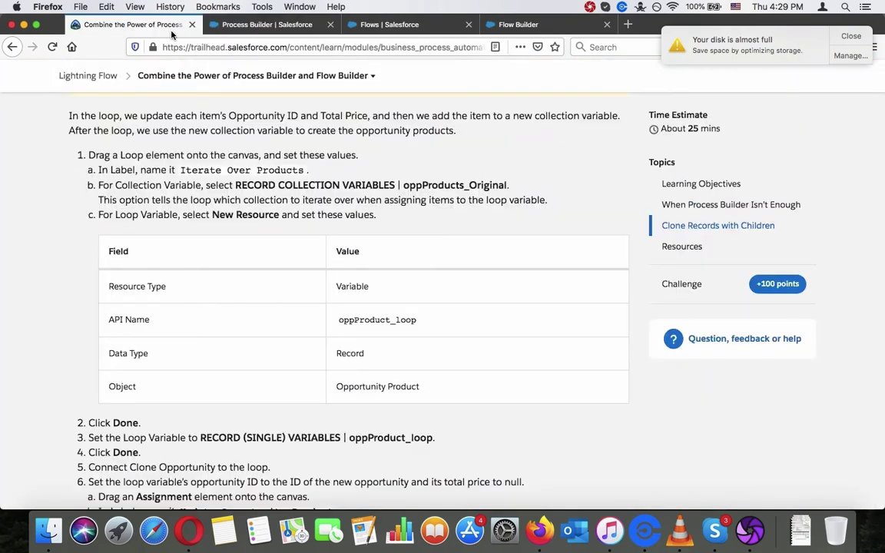
{"action": "left_click", "coordinate": [227, 27]}
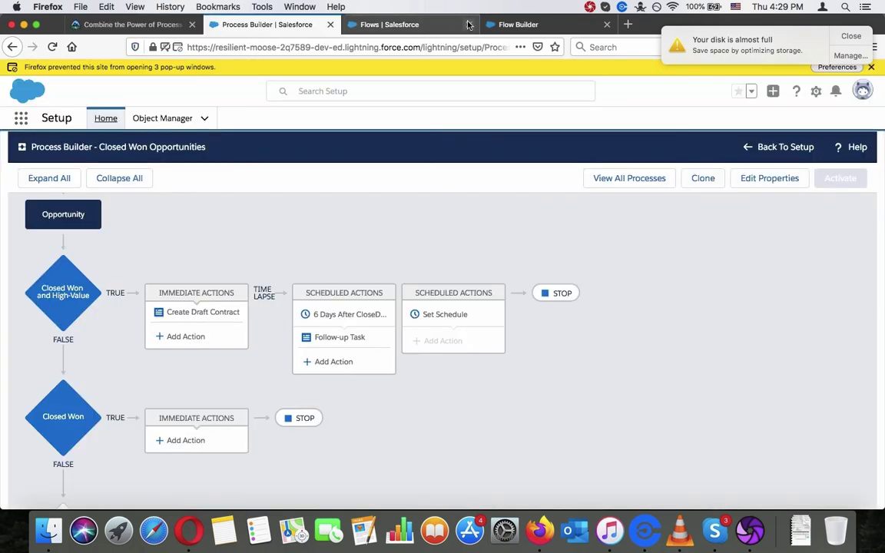
Add a Loop element to the flow canvas in Flow Builder and label it Iterate Over Products.
{"action": "left_click", "coordinate": [522, 25]}
{"action": "left_click_drag", "start_coordinate": [44, 321], "coordinate": [468, 336]}
{"action": "left_click_drag", "start_coordinate": [611, 357], "coordinate": [611, 356]}
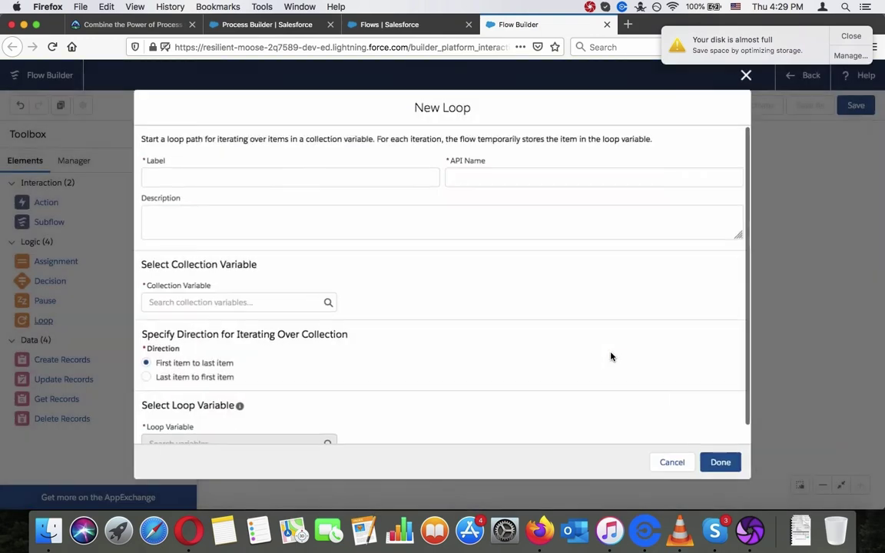
{"action": "left_click", "coordinate": [131, 24]}
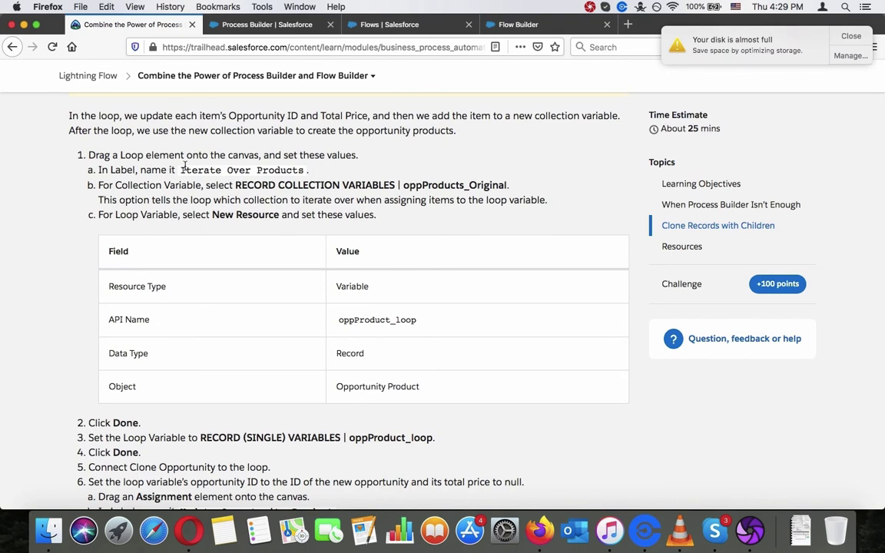
{"action": "left_click_drag", "start_coordinate": [182, 169], "coordinate": [305, 171]}
{"action": "key", "text": "super+c"}
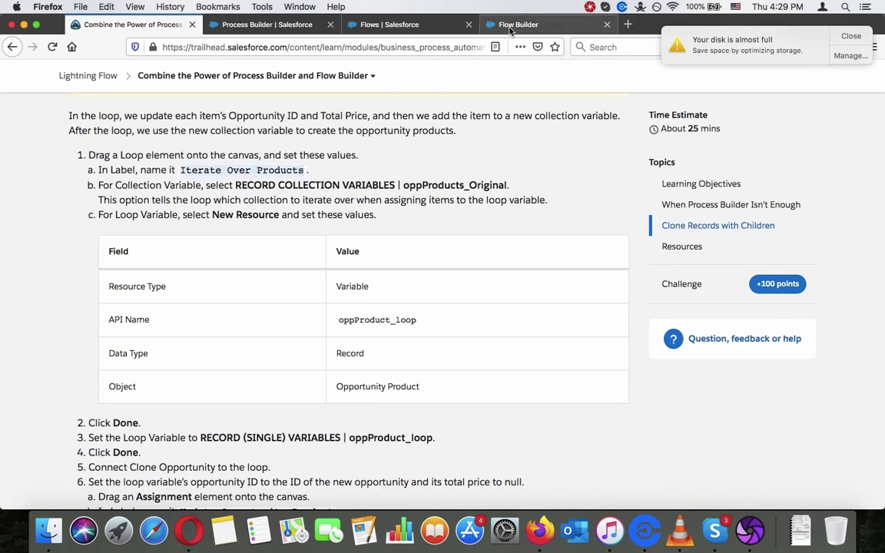
{"action": "left_click", "coordinate": [484, 26]}
{"action": "key", "text": "super+v"}
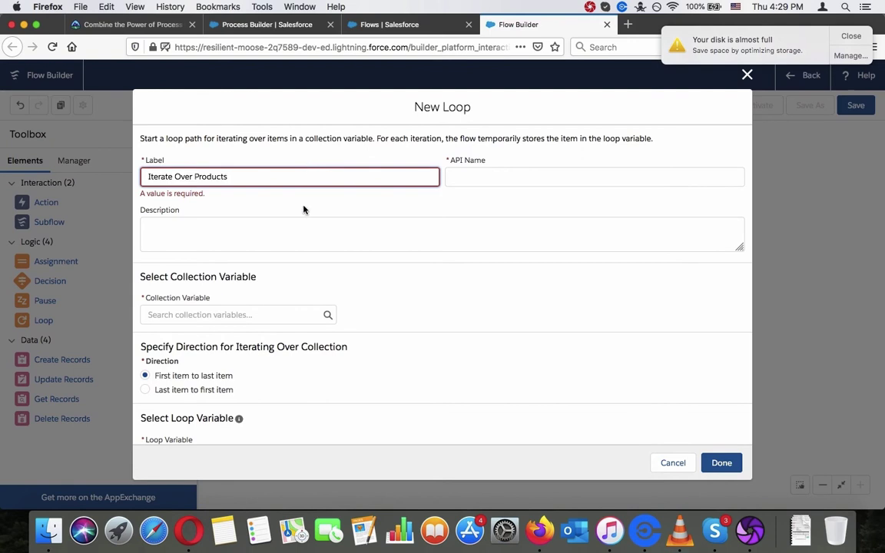
{"action": "left_click", "coordinate": [305, 224]}
Try to find the oppProducts_Original collection variable for the loop by searching for "opp".
{"action": "left_click", "coordinate": [123, 25]}
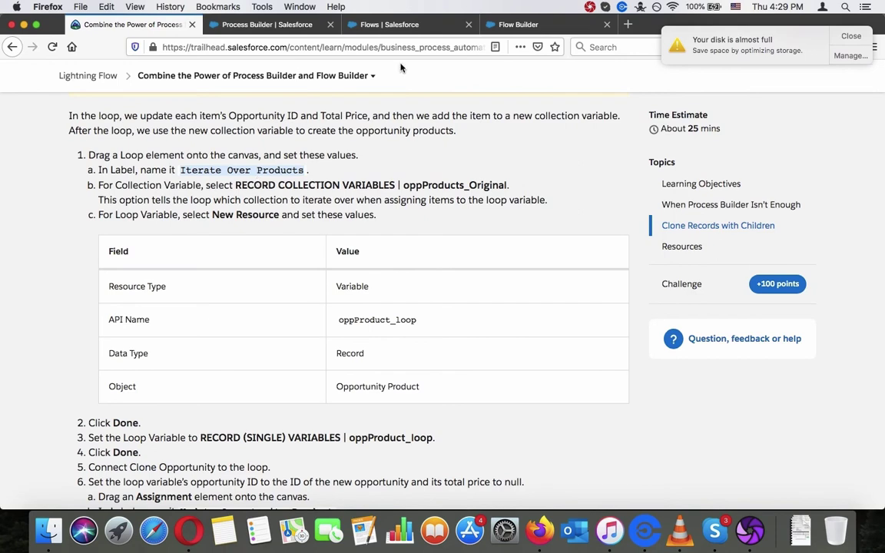
{"action": "left_click", "coordinate": [530, 23]}
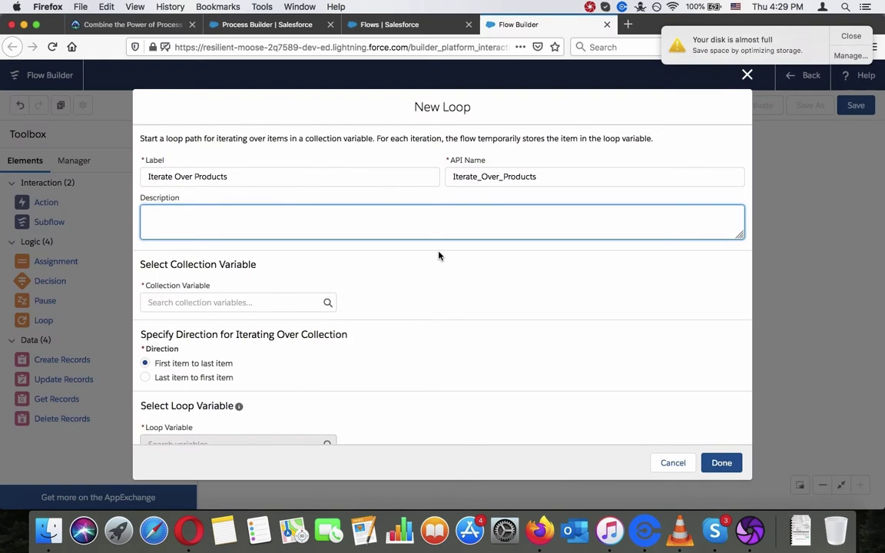
{"action": "left_click", "coordinate": [294, 303]}
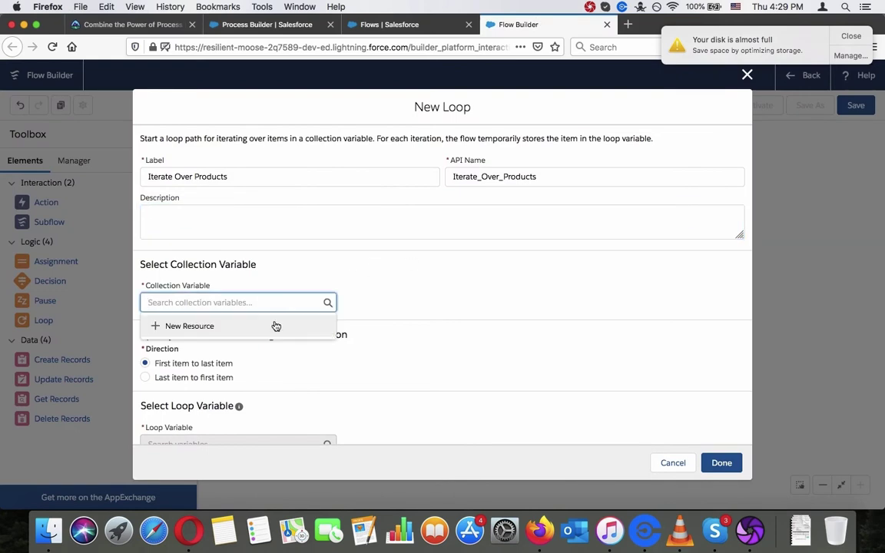
{"action": "left_click", "coordinate": [405, 298]}
{"action": "scroll", "coordinate": [405, 298], "scroll_direction": "down", "scroll_amount": 2}
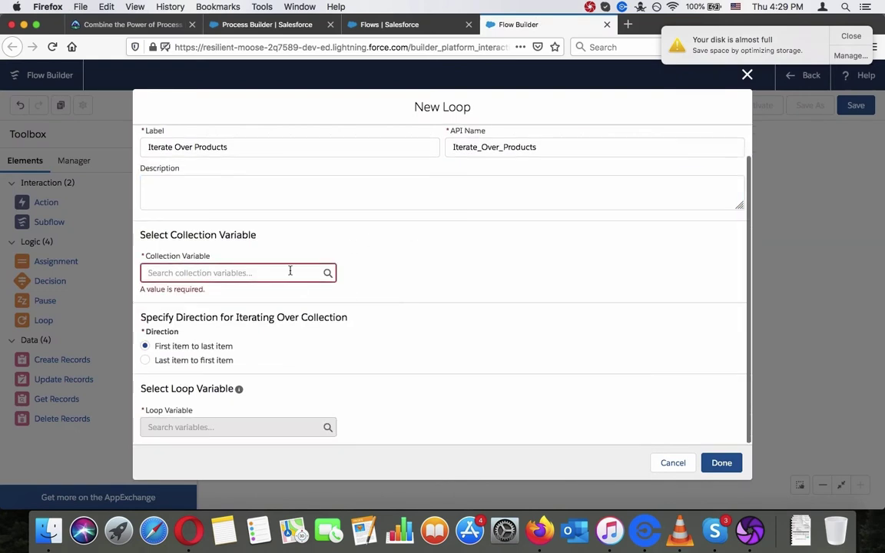
{"action": "left_click", "coordinate": [291, 272]}
{"action": "left_click", "coordinate": [153, 23]}
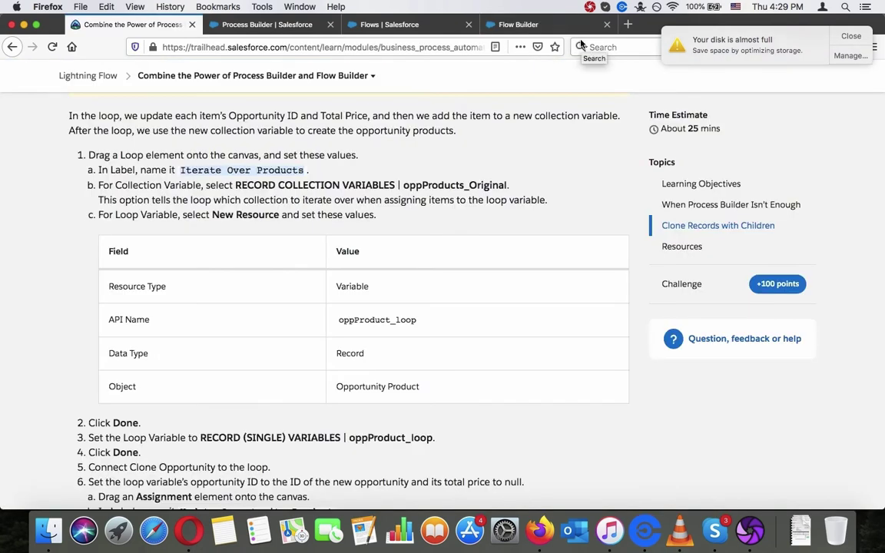
{"action": "left_click", "coordinate": [530, 25]}
{"action": "type", "text": "opp"}
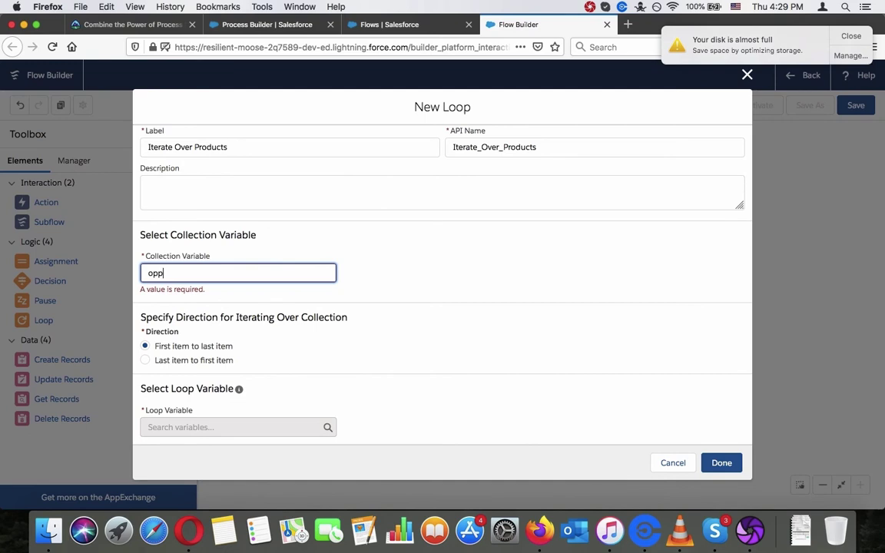
{"action": "key", "text": "BackSpace"}
{"action": "key", "text": "BackSpace"}
{"action": "key", "text": "BackSpace"}
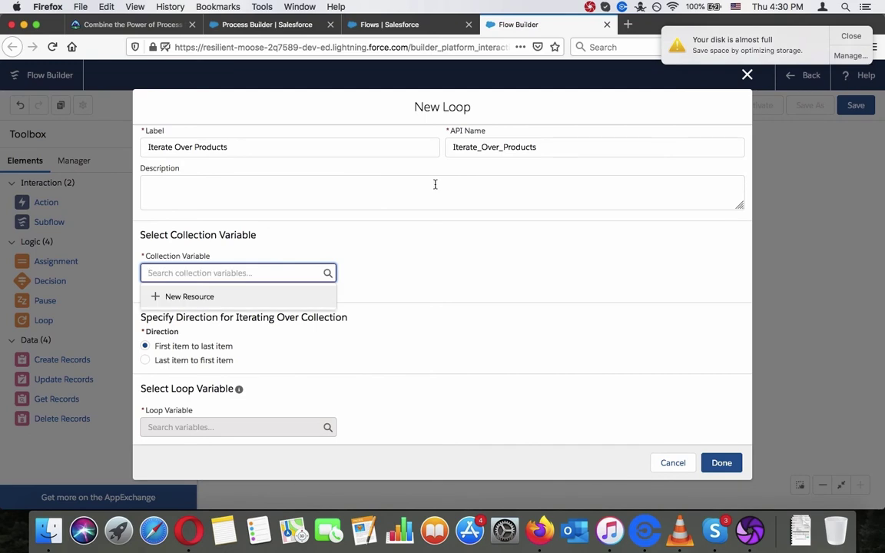
Retry the loop's collection variable search with "rec" and again with "opp".
{"action": "type", "text": "rec"}
{"action": "key", "text": "BackSpace"}
{"action": "key", "text": "BackSpace"}
{"action": "type", "text": "opp"}
{"action": "left_click", "coordinate": [417, 337]}
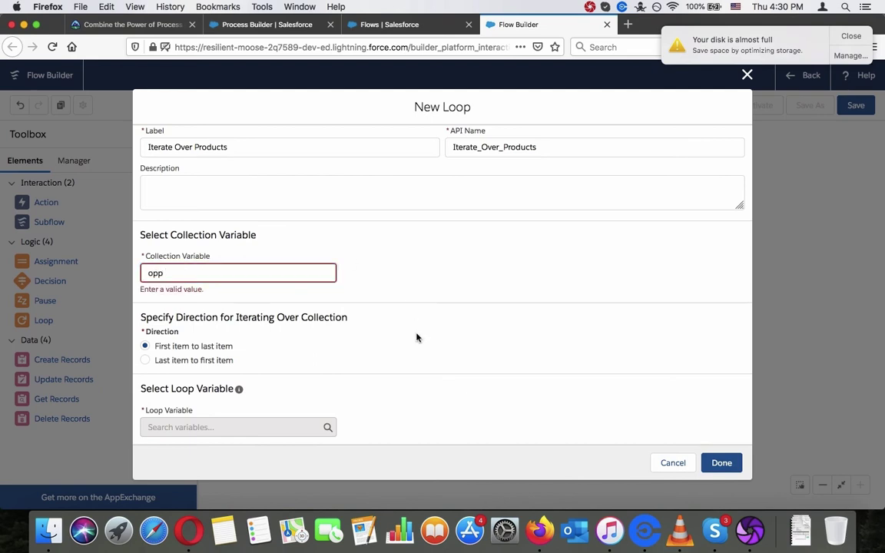
{"action": "scroll", "coordinate": [416, 337], "scroll_direction": "up", "scroll_amount": 2}
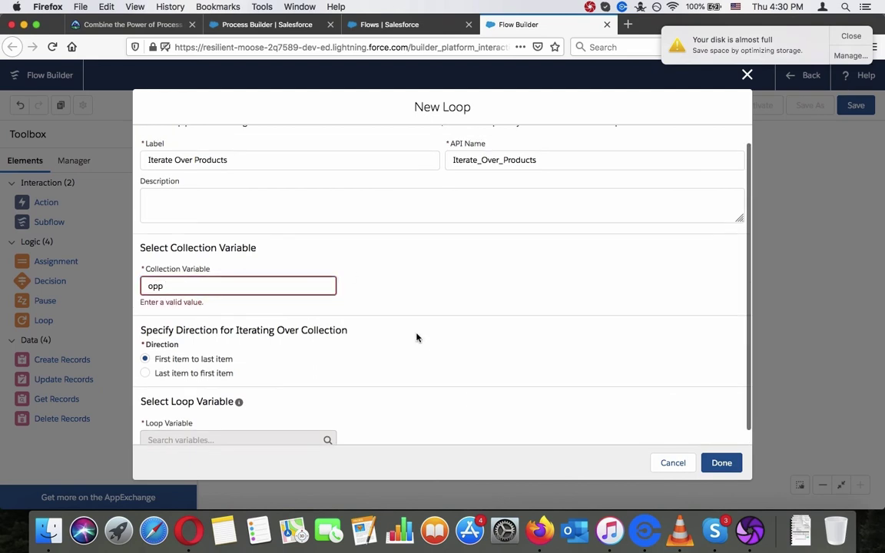
Recheck the variable name in the Trailhead instructions and search the loop's collection variables for "orig".
{"action": "left_click", "coordinate": [179, 27]}
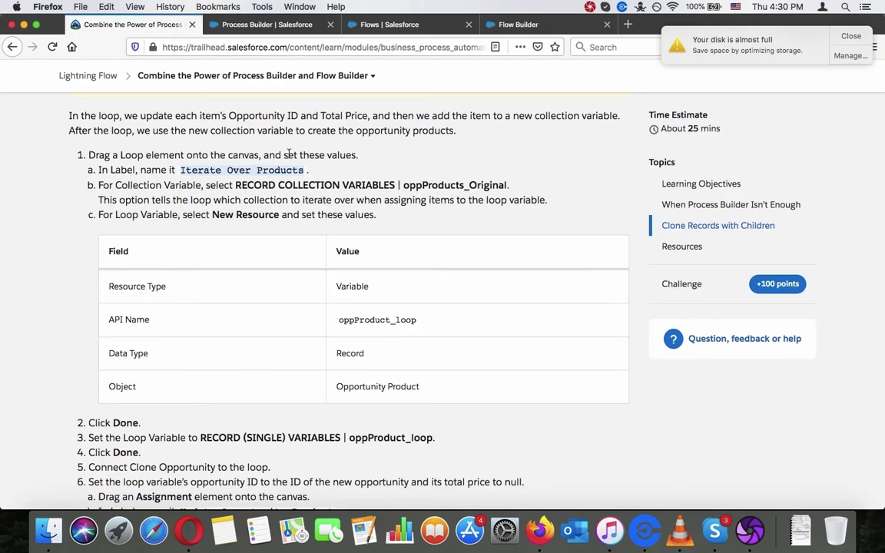
{"action": "left_click", "coordinate": [538, 23]}
{"action": "scroll", "coordinate": [538, 204], "scroll_direction": "down", "scroll_amount": 2}
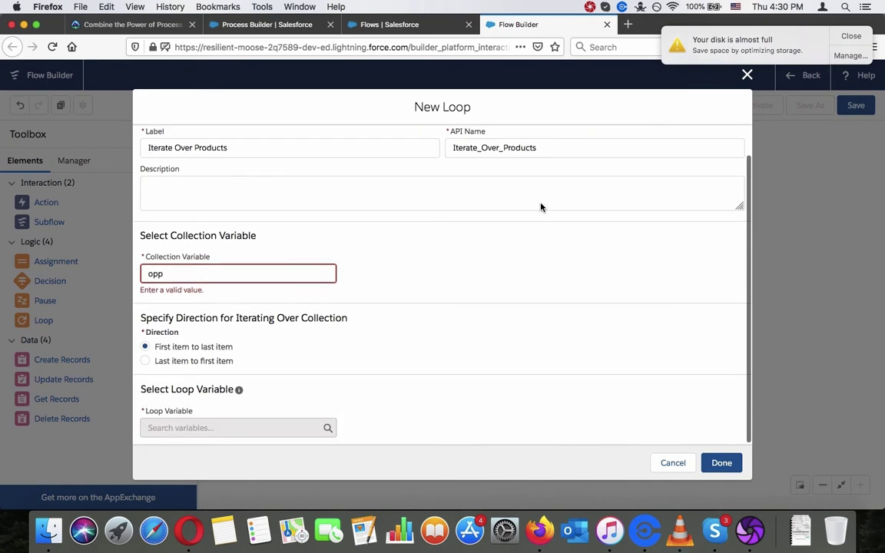
{"action": "left_click", "coordinate": [255, 275]}
{"action": "key", "text": "BackSpace"}
{"action": "key", "text": "BackSpace"}
{"action": "key", "text": "BackSpace"}
{"action": "type", "text": "orig"}
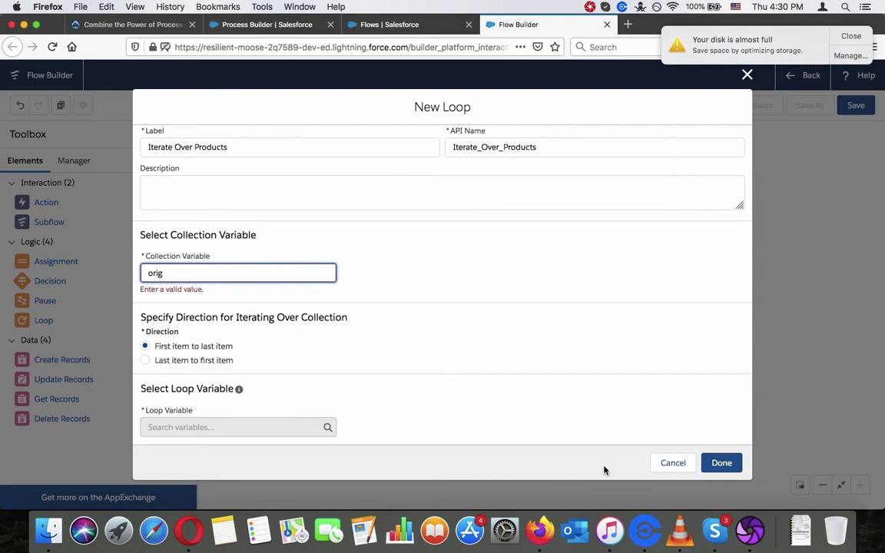
Compare the loop settings with the Trailhead instructions once more and discard the new loop.
{"action": "left_click", "coordinate": [150, 27]}
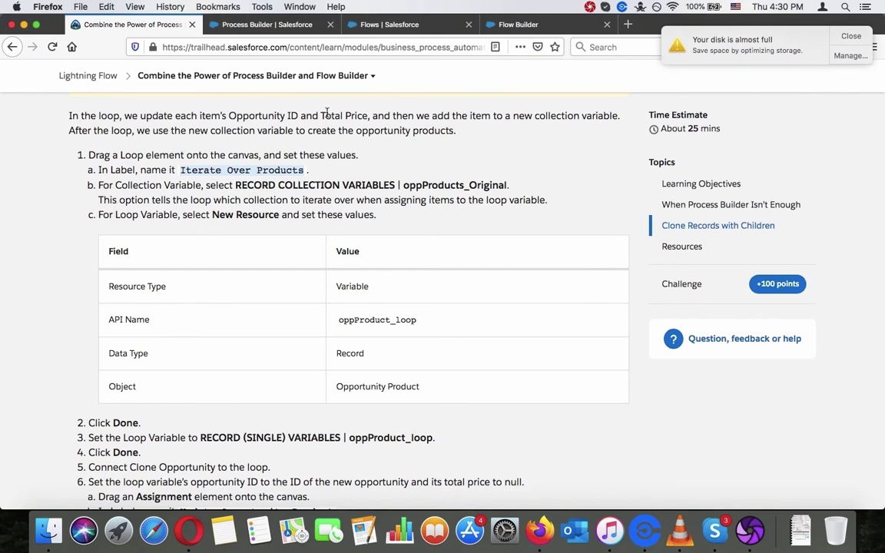
{"action": "left_click", "coordinate": [523, 23]}
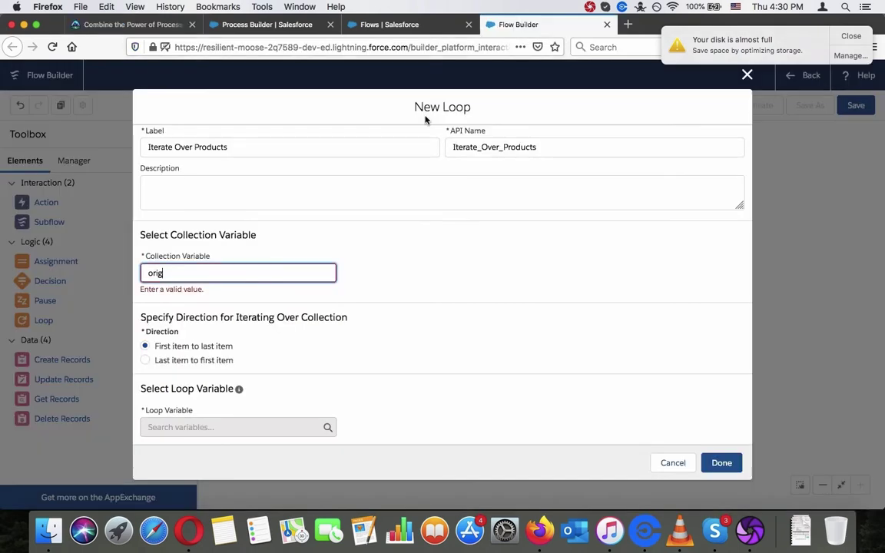
{"action": "left_click", "coordinate": [668, 463]}
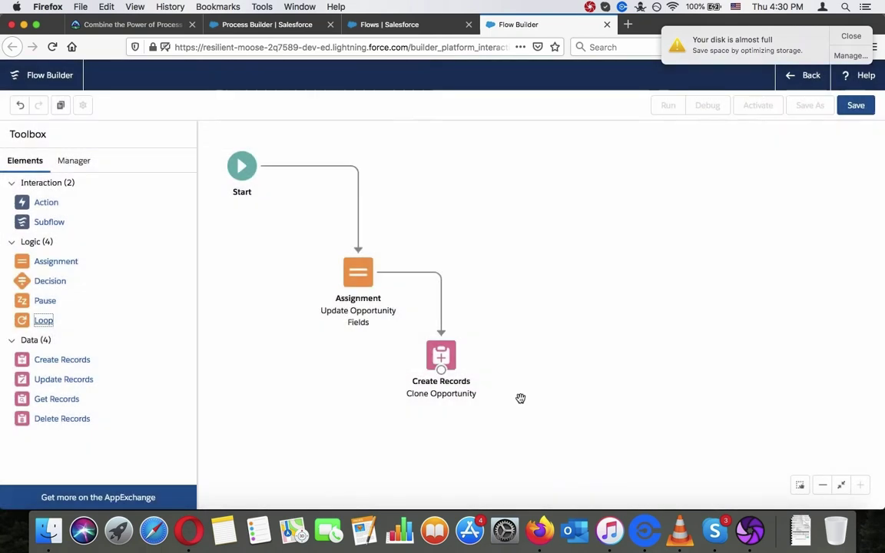
{"action": "left_click", "coordinate": [444, 354]}
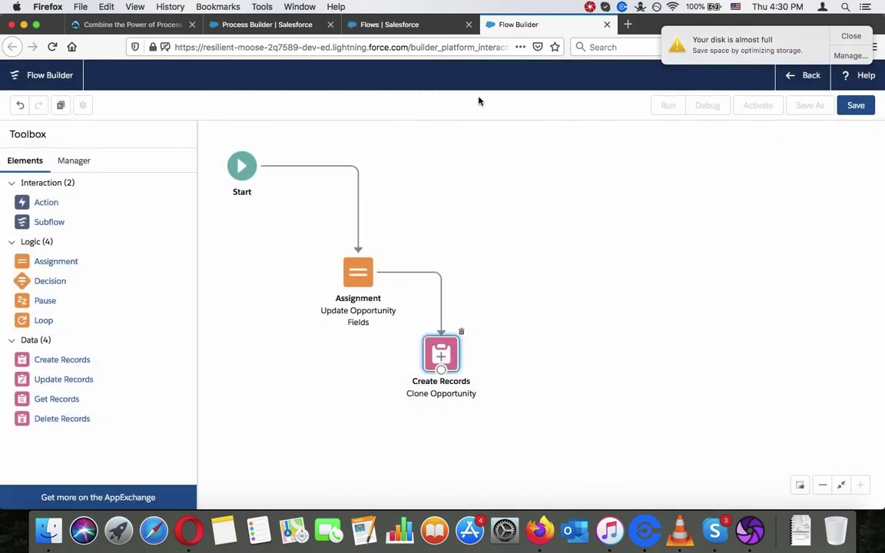
{"action": "left_click", "coordinate": [285, 25]}
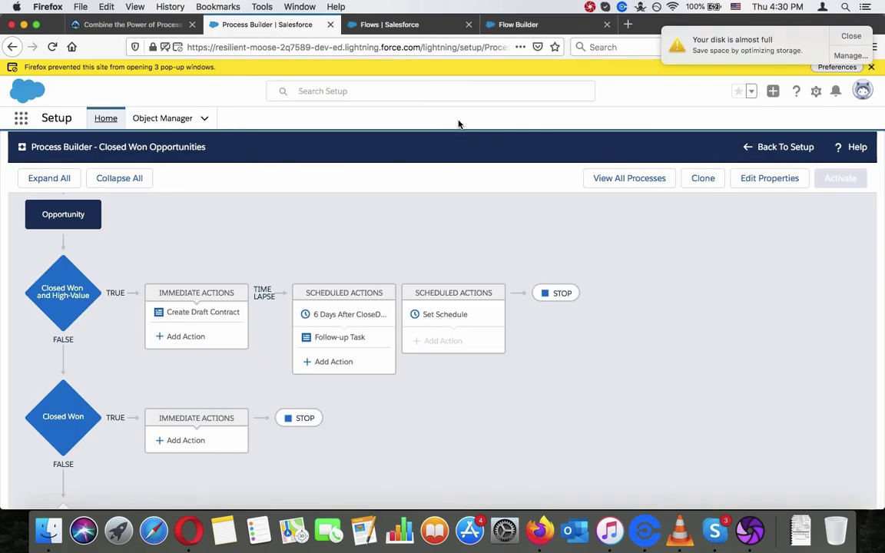
{"action": "left_click", "coordinate": [518, 25]}
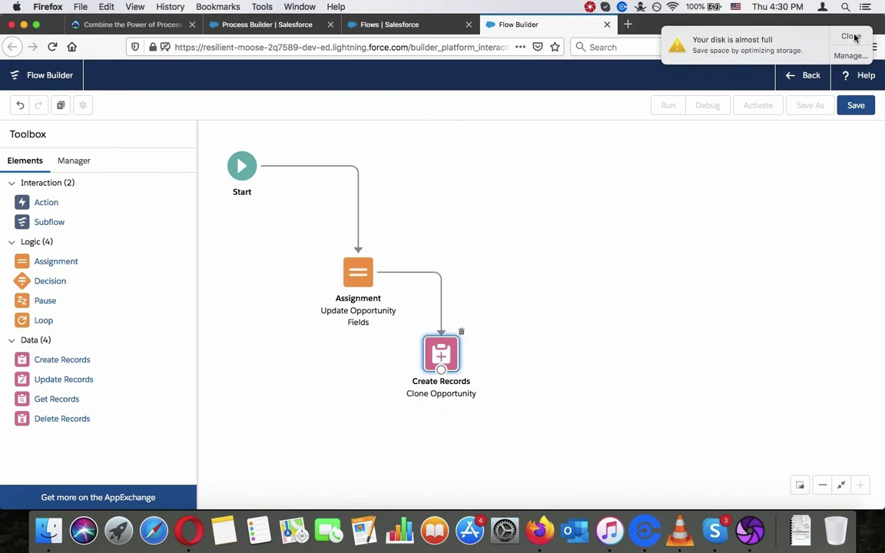
{"action": "left_click", "coordinate": [856, 105]}
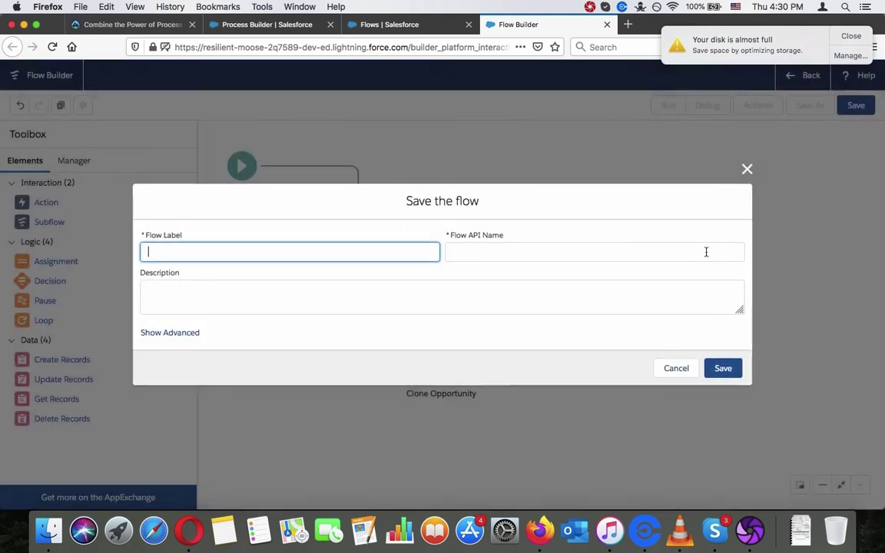
{"action": "left_click", "coordinate": [677, 369]}
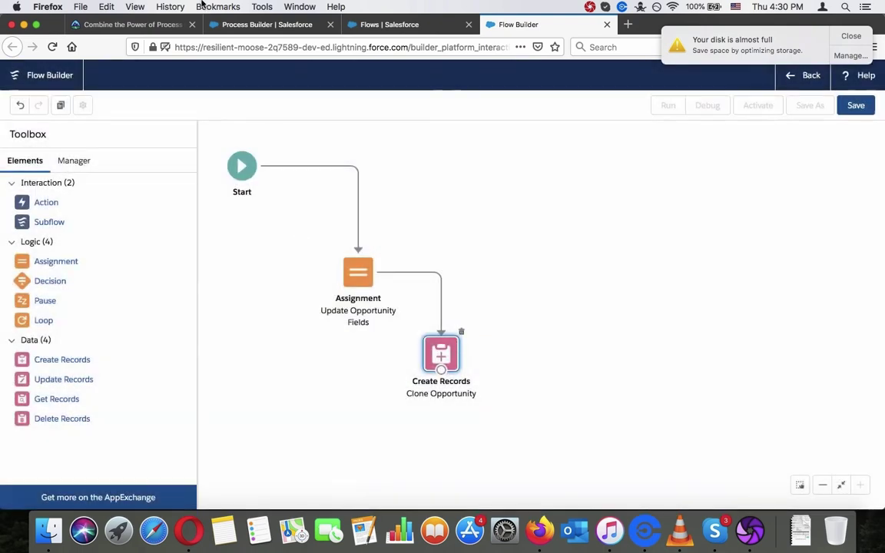
{"action": "left_click", "coordinate": [251, 25]}
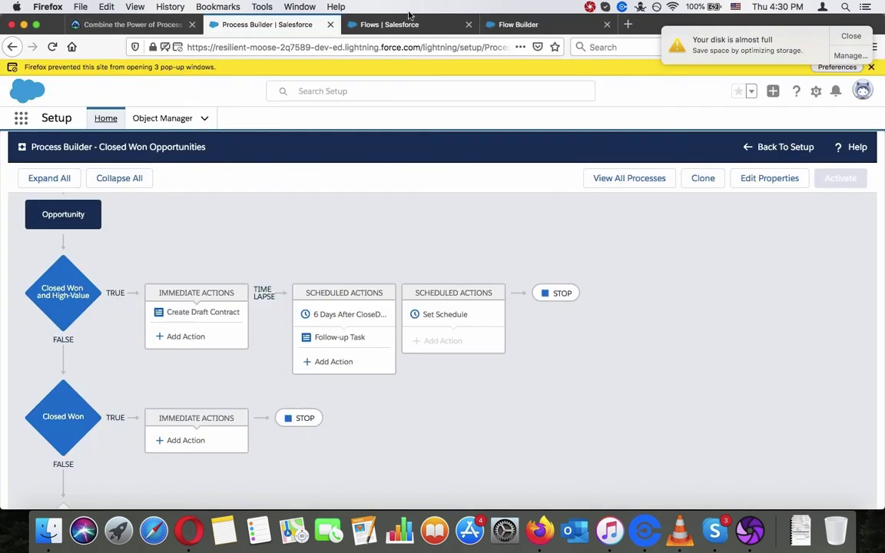
Search the Trailhead instructions page for oppProducts_Original.
{"action": "left_click", "coordinate": [142, 25]}
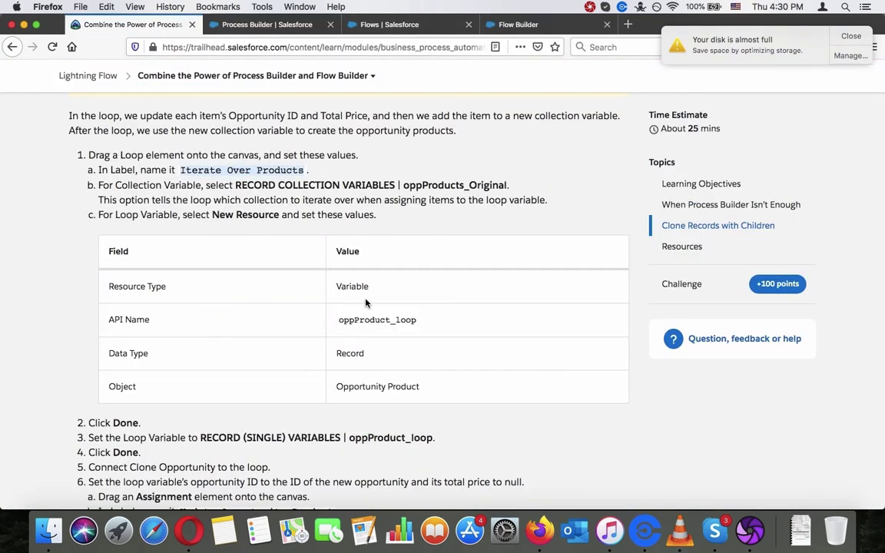
{"action": "double_click", "coordinate": [414, 185]}
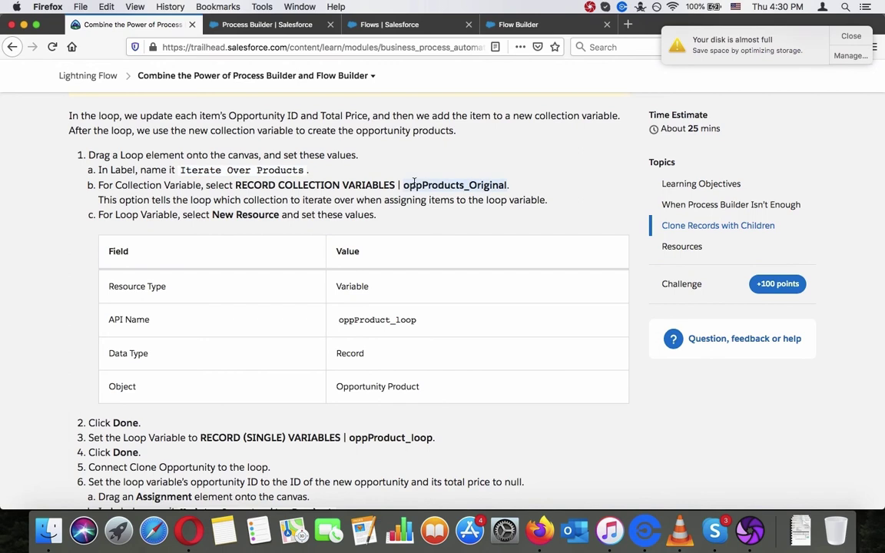
{"action": "right_click", "coordinate": [414, 183]}
{"action": "left_click", "coordinate": [425, 189]}
{"action": "key", "text": "super+f"}
{"action": "key", "text": "super+v"}
{"action": "type", "text": "\\"}
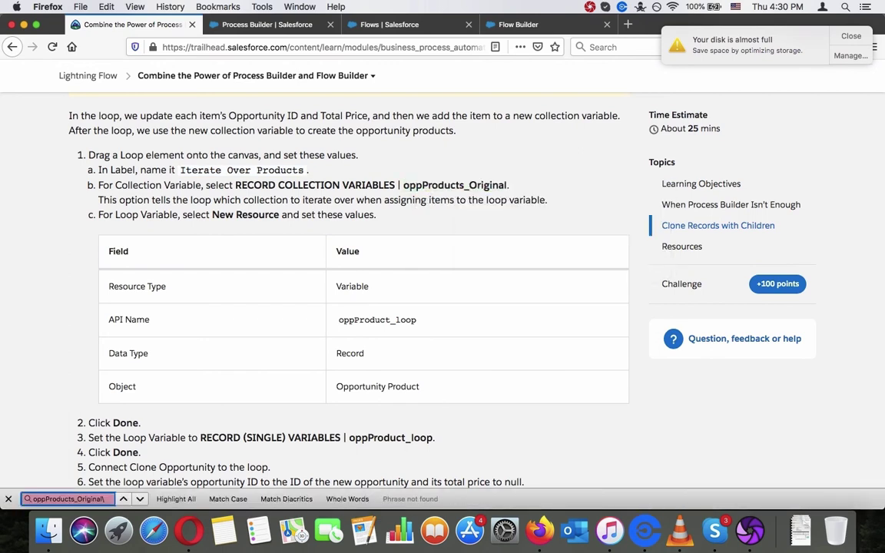
{"action": "key", "text": "BackSpace"}
{"action": "key", "text": "Return"}
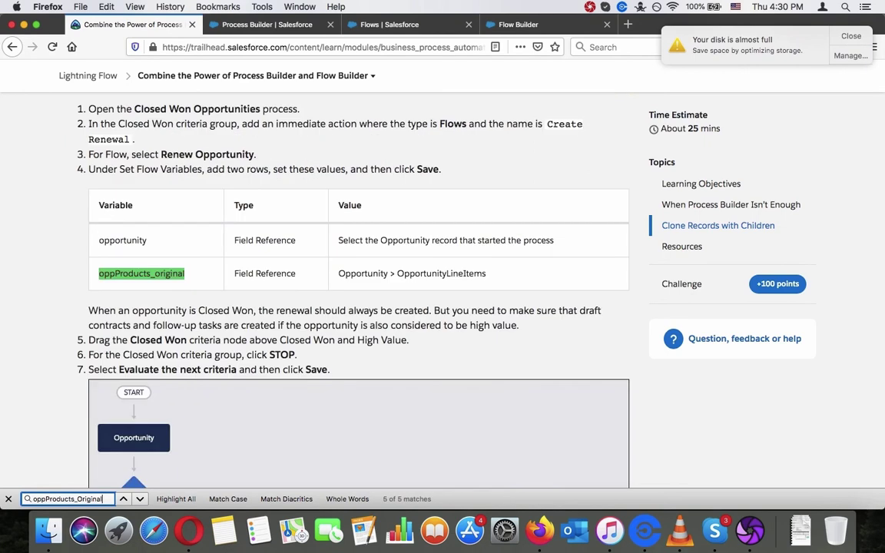
Go through the mentions of oppProducts_Original on the Trailhead page and review the steps that define the variable.
{"action": "key", "text": "Return"}
{"action": "key", "text": "Return"}
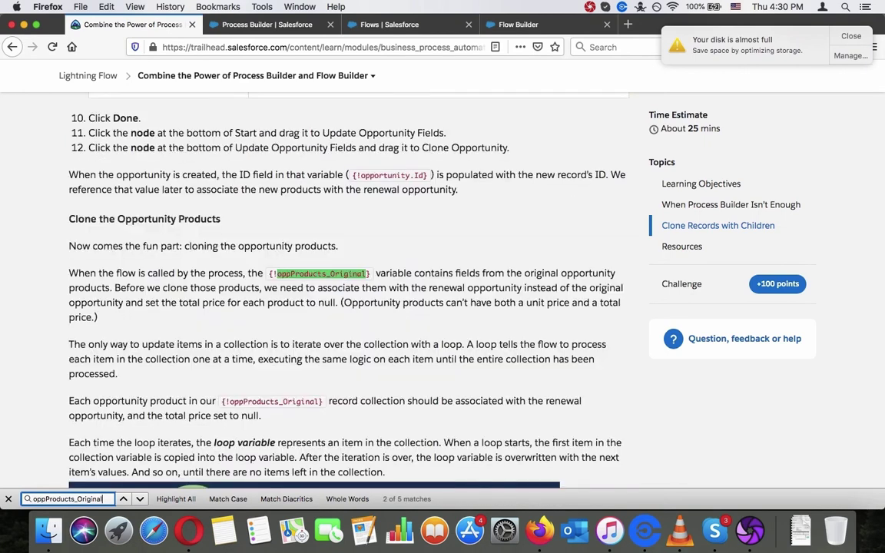
{"action": "key", "text": "Return"}
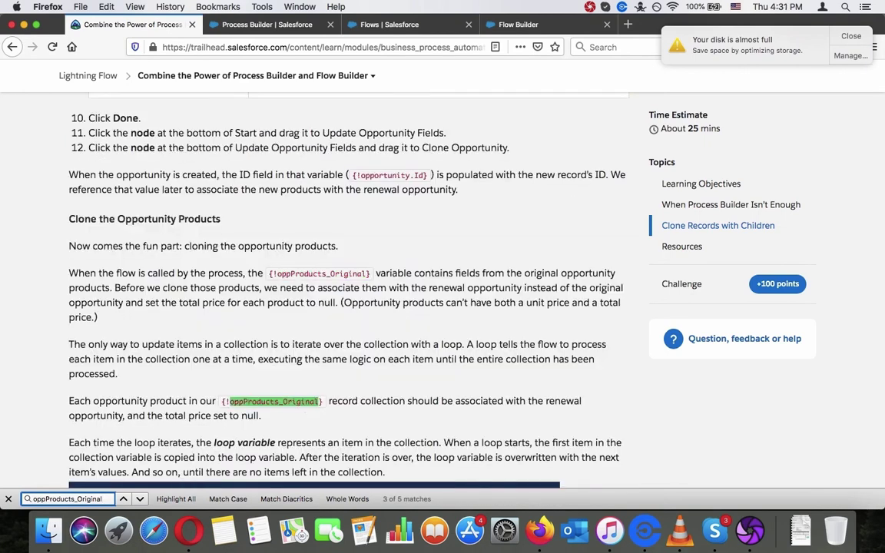
{"action": "key", "text": "Return"}
{"action": "key", "text": "Return"}
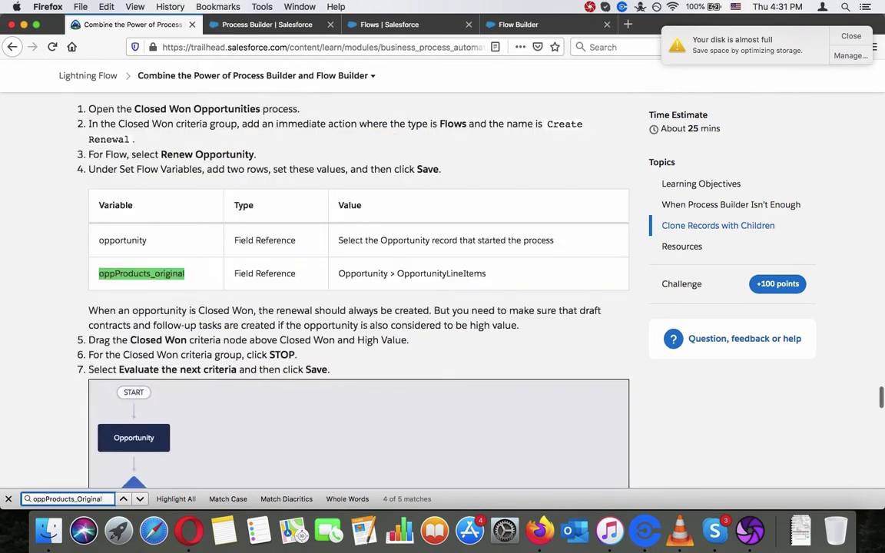
{"action": "key", "text": "Return"}
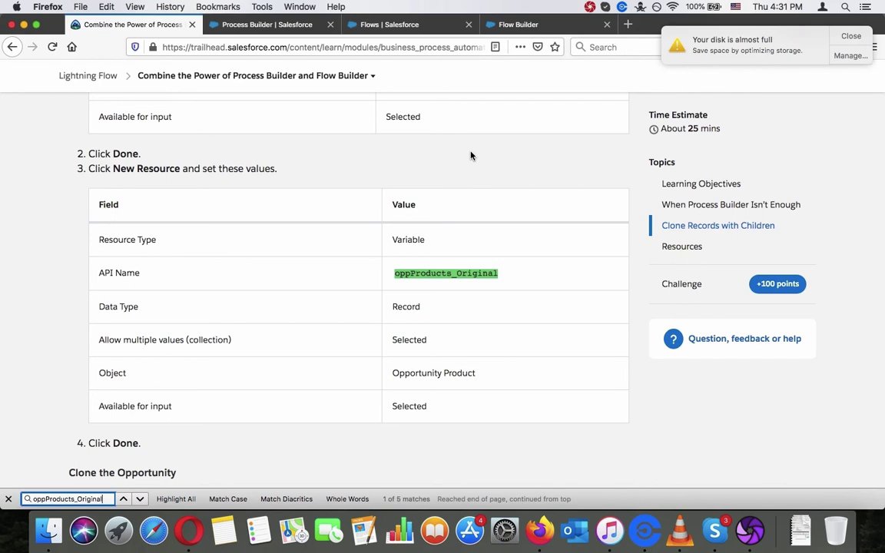
{"action": "scroll", "coordinate": [470, 154], "scroll_direction": "up", "scroll_amount": 10}
{"action": "scroll", "coordinate": [471, 151], "scroll_direction": "down", "scroll_amount": 9}
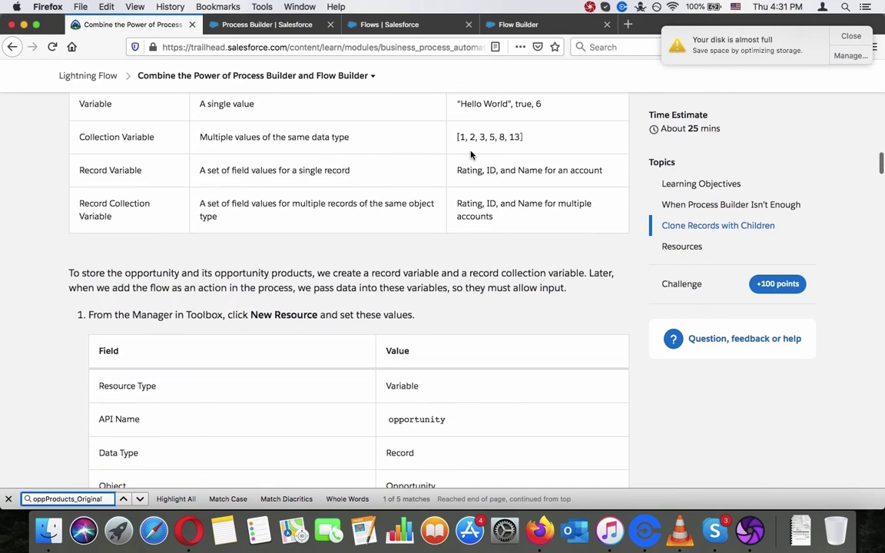
{"action": "scroll", "coordinate": [471, 155], "scroll_direction": "down", "scroll_amount": 4}
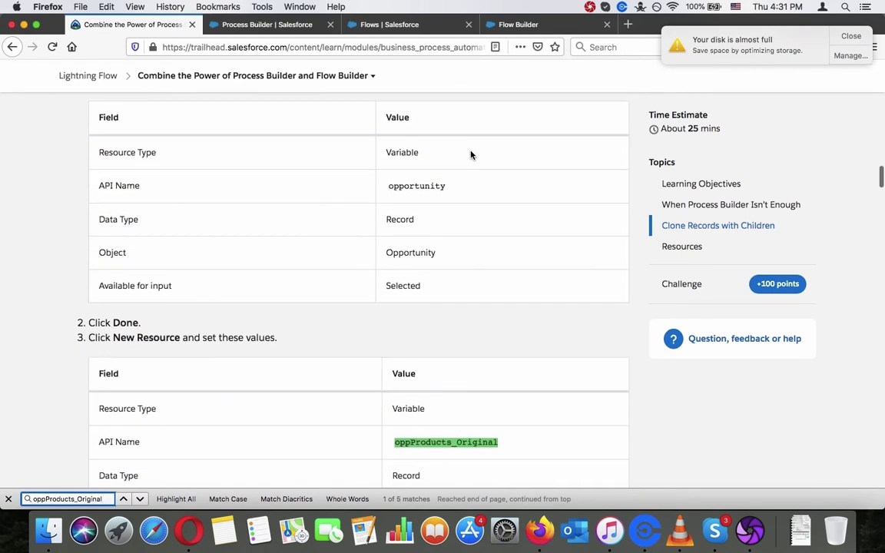
Compare the oppProducts_Original variable's settings in Flow Builder with the Trailhead instructions, leaving the variable unedited.
{"action": "left_click", "coordinate": [519, 26]}
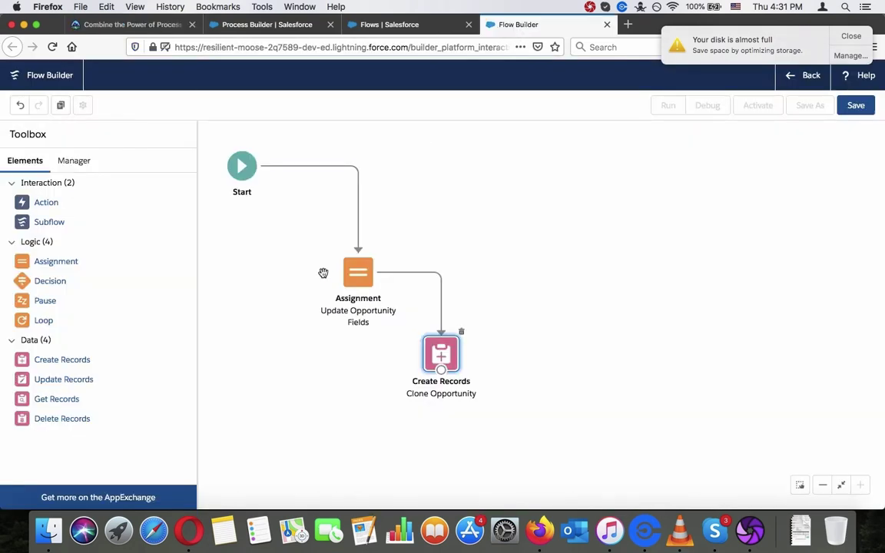
{"action": "left_click", "coordinate": [71, 158]}
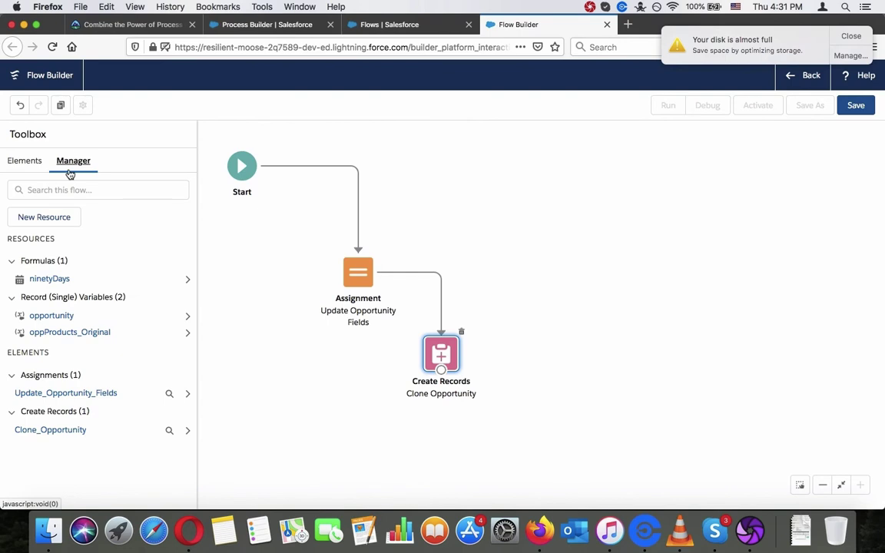
{"action": "left_click", "coordinate": [77, 338]}
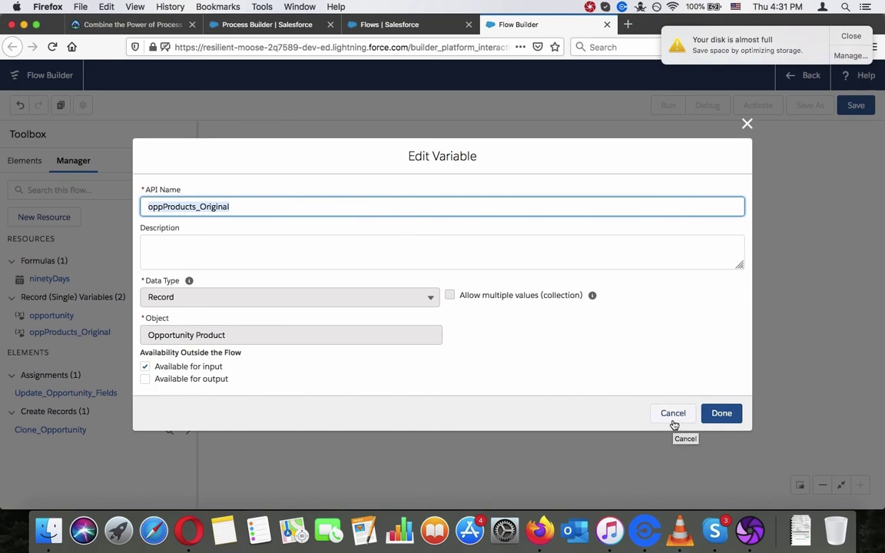
{"action": "left_click", "coordinate": [152, 33]}
{"action": "scroll", "coordinate": [266, 184], "scroll_direction": "down", "scroll_amount": 1}
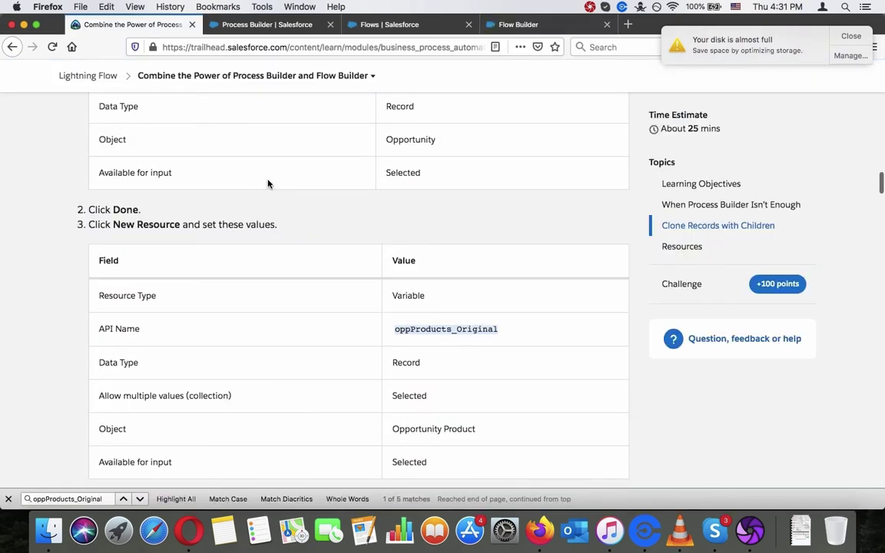
{"action": "left_click", "coordinate": [564, 32]}
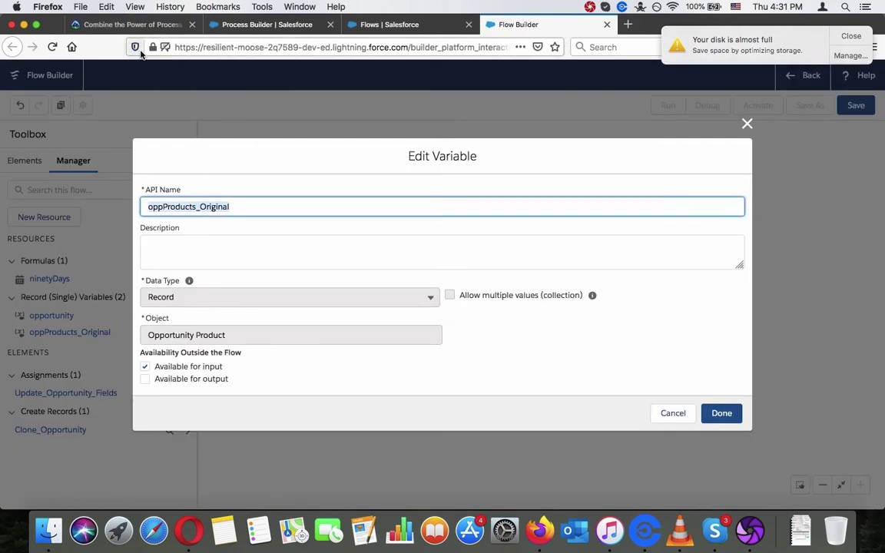
{"action": "left_click", "coordinate": [141, 25]}
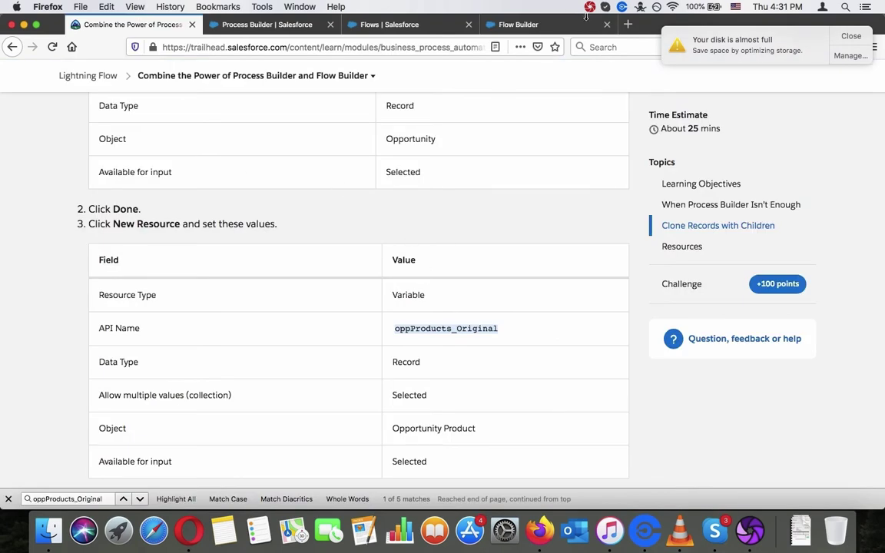
{"action": "left_click", "coordinate": [531, 19]}
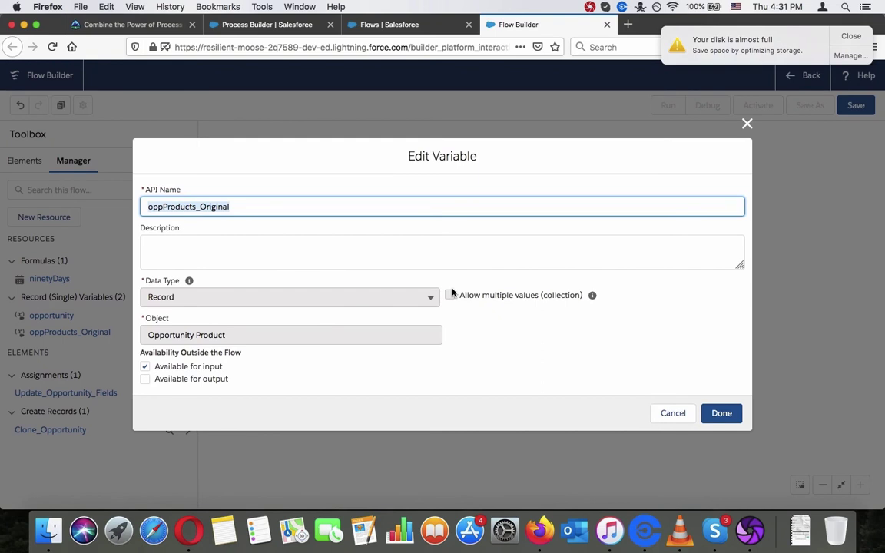
{"action": "left_click", "coordinate": [668, 414]}
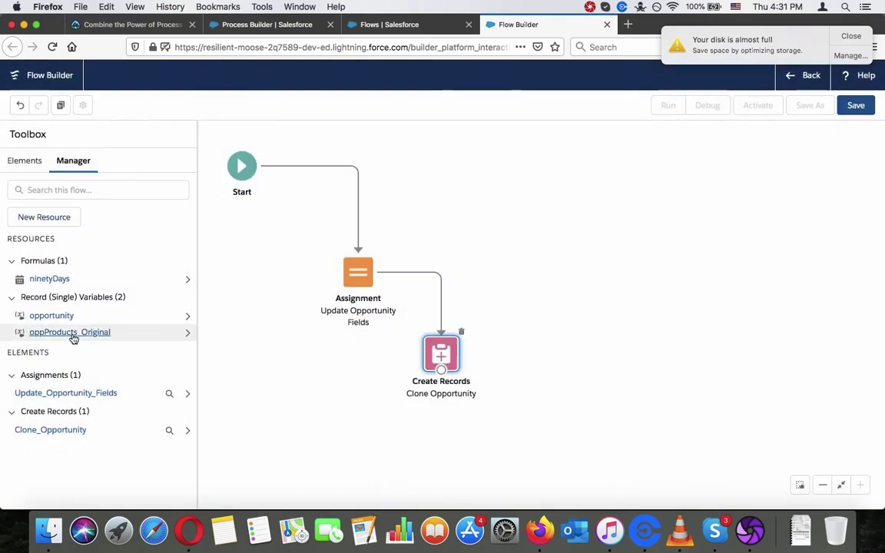
Recheck the oppProducts_Original variable's edit options, discard the edit and delete the variable from the flow.
{"action": "left_click", "coordinate": [188, 334]}
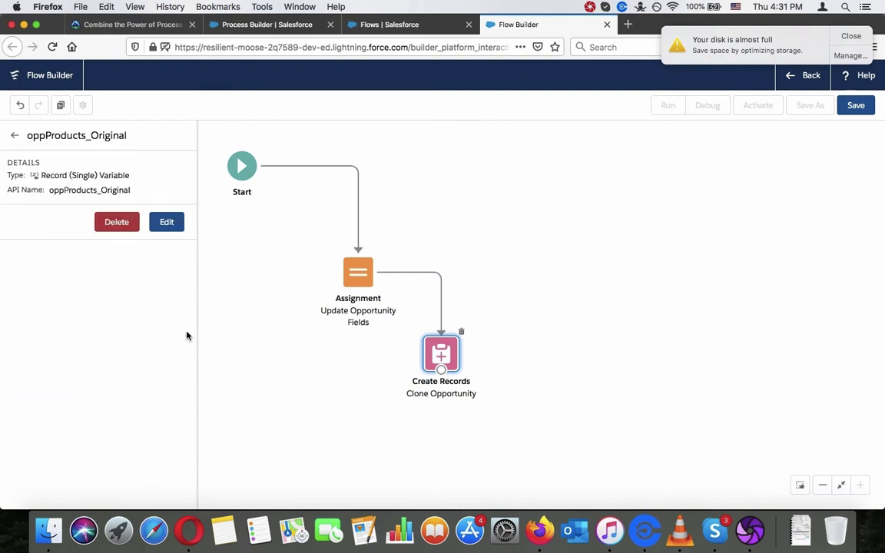
{"action": "left_click", "coordinate": [170, 222]}
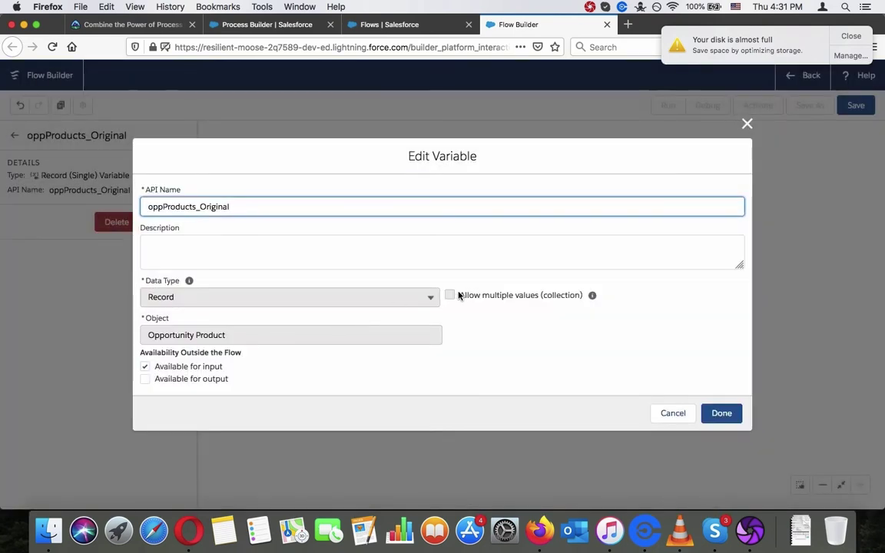
{"action": "left_click", "coordinate": [671, 414]}
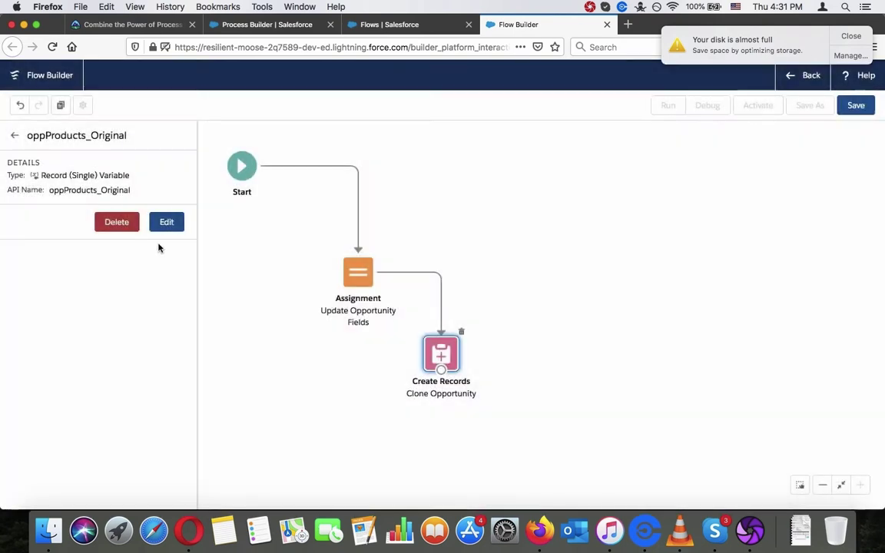
{"action": "left_click", "coordinate": [116, 222]}
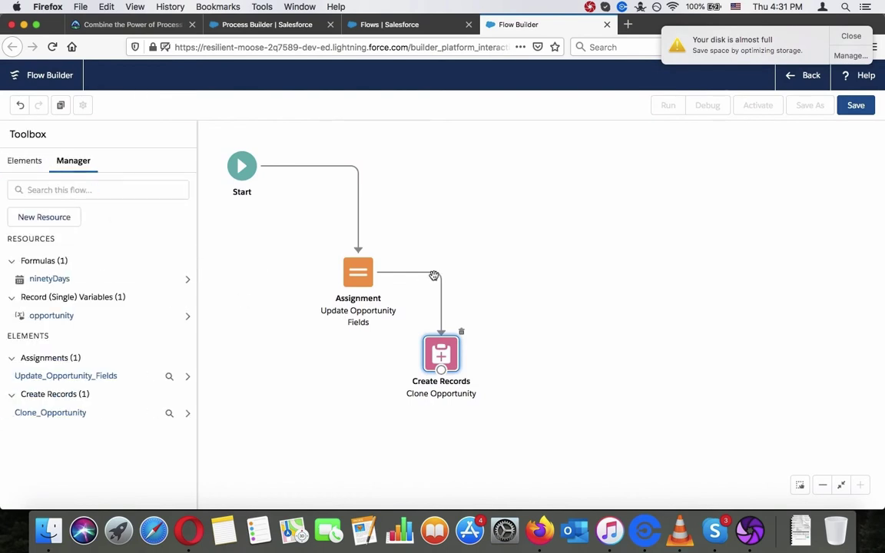
Start a new flow resource and set its resource type to Variable, as given in the Trailhead instructions.
{"action": "left_click", "coordinate": [44, 219]}
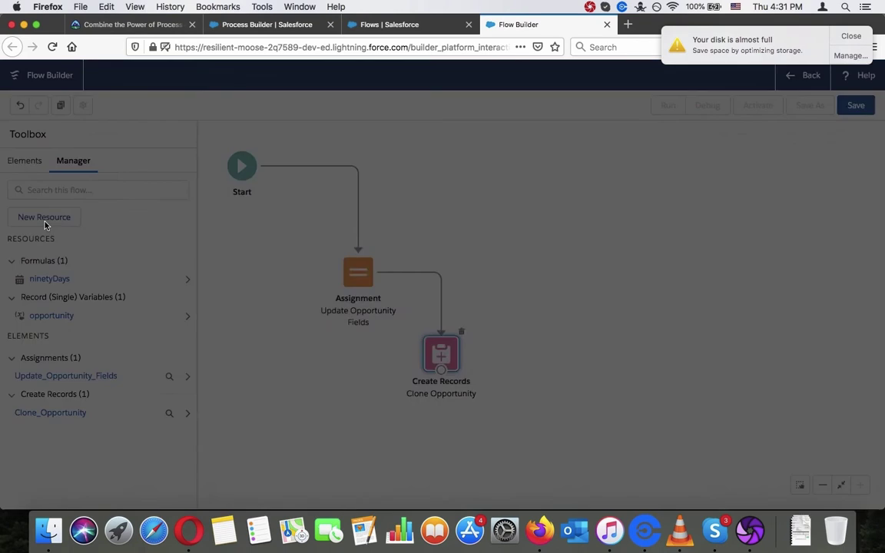
{"action": "left_click", "coordinate": [132, 24]}
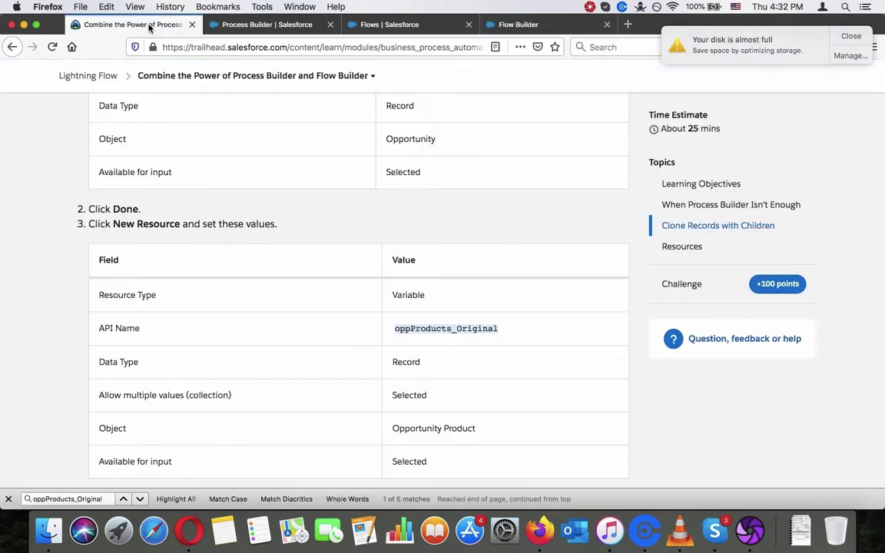
{"action": "double_click", "coordinate": [408, 295]}
{"action": "left_click", "coordinate": [507, 23]}
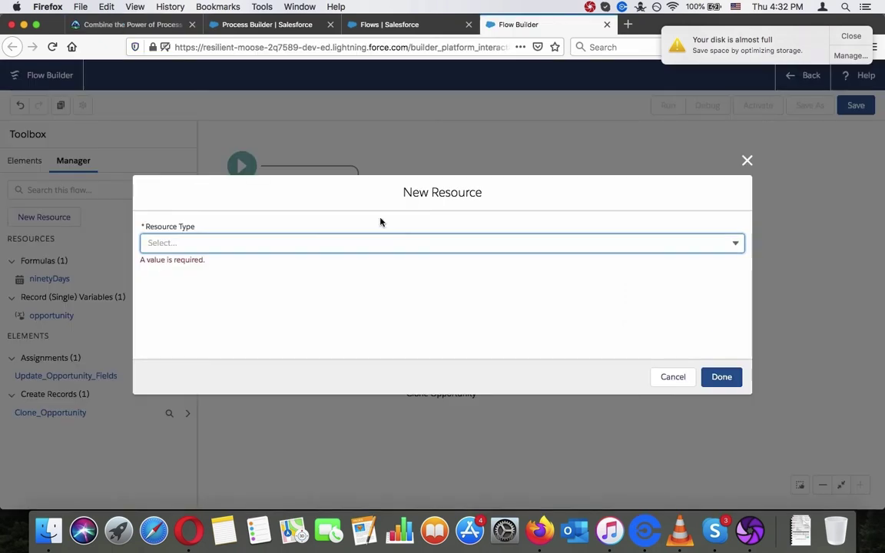
{"action": "left_click", "coordinate": [371, 241]}
{"action": "left_click", "coordinate": [361, 267]}
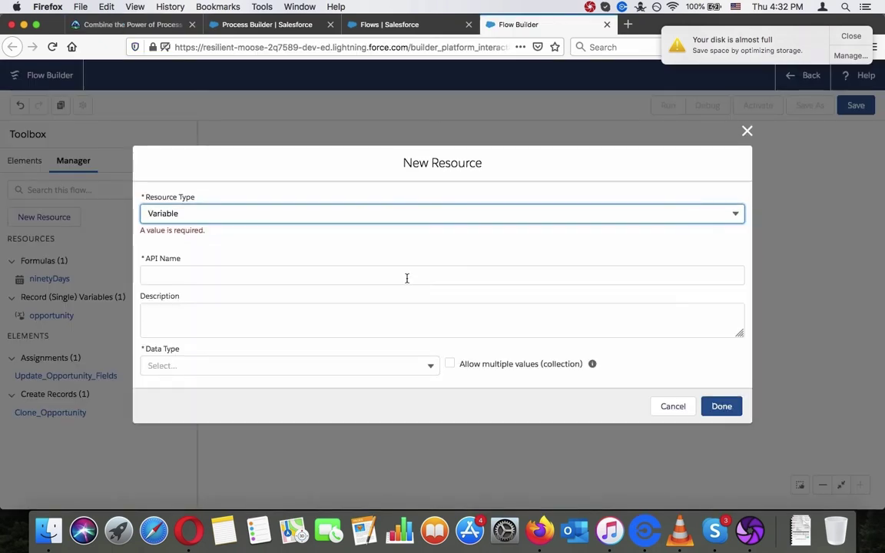
Copy oppProducts_Original from the Trailhead instructions and enter it as the new variable's API name.
{"action": "left_click", "coordinate": [132, 24]}
{"action": "left_click", "coordinate": [411, 329]}
{"action": "double_click", "coordinate": [411, 329]}
{"action": "key", "text": "cmd+c"}
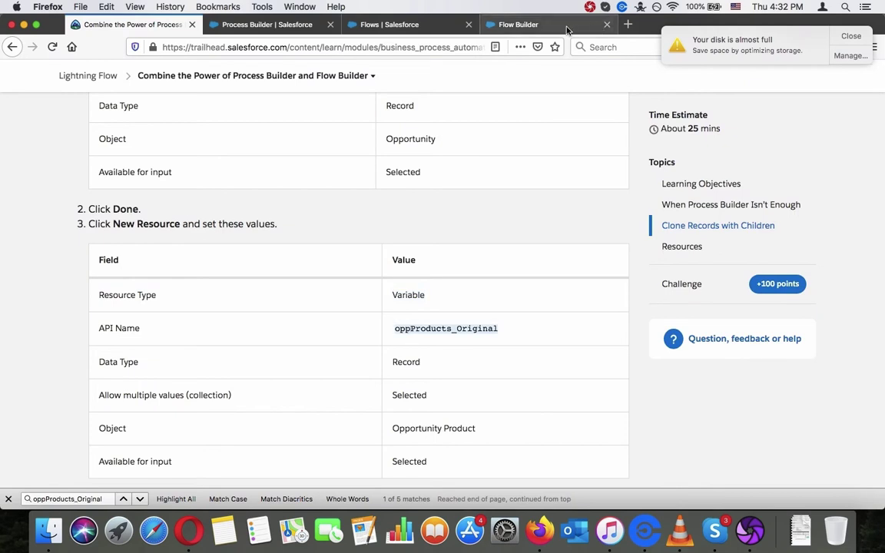
{"action": "left_click", "coordinate": [511, 25]}
{"action": "left_click", "coordinate": [361, 270]}
{"action": "key", "text": "cmd+v"}
{"action": "left_click", "coordinate": [364, 304]}
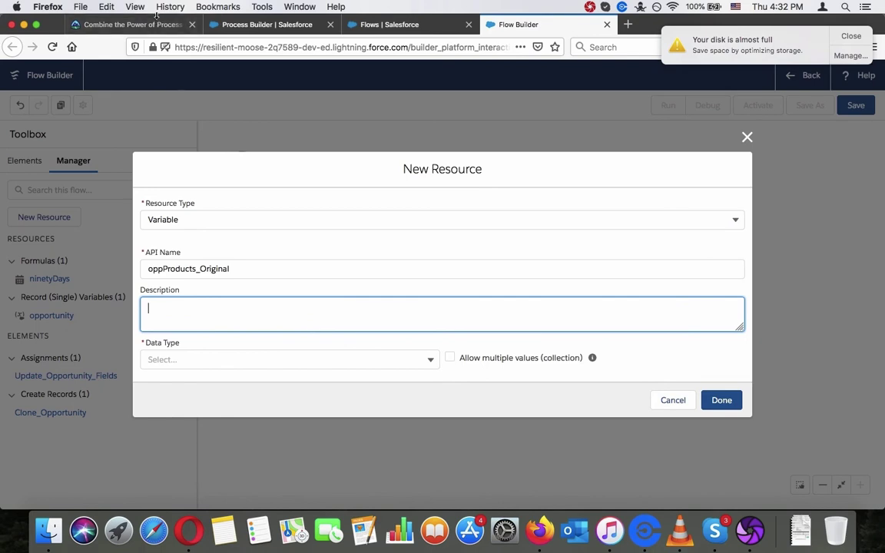
Set the new variable's data type to Record and allow multiple values (collection), as given in the Trailhead instructions.
{"action": "left_click", "coordinate": [146, 25]}
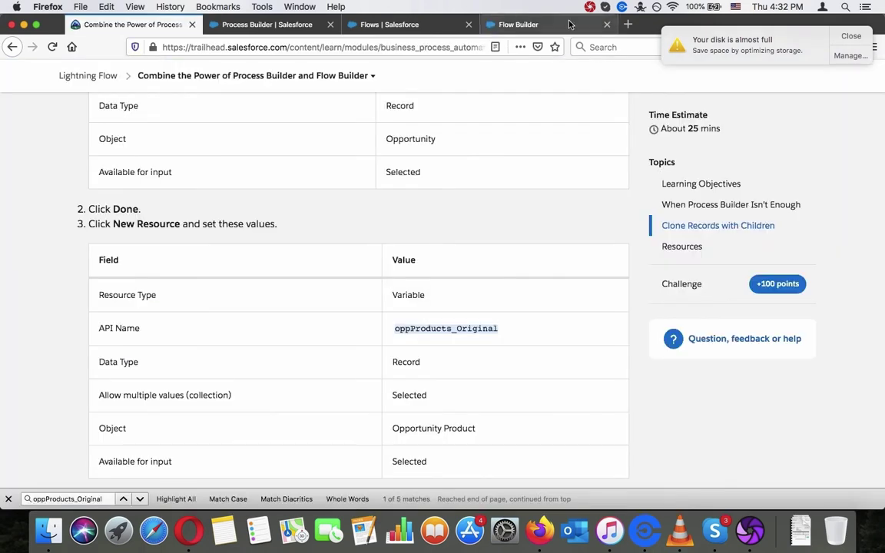
{"action": "left_click", "coordinate": [514, 24]}
{"action": "left_click", "coordinate": [295, 366]}
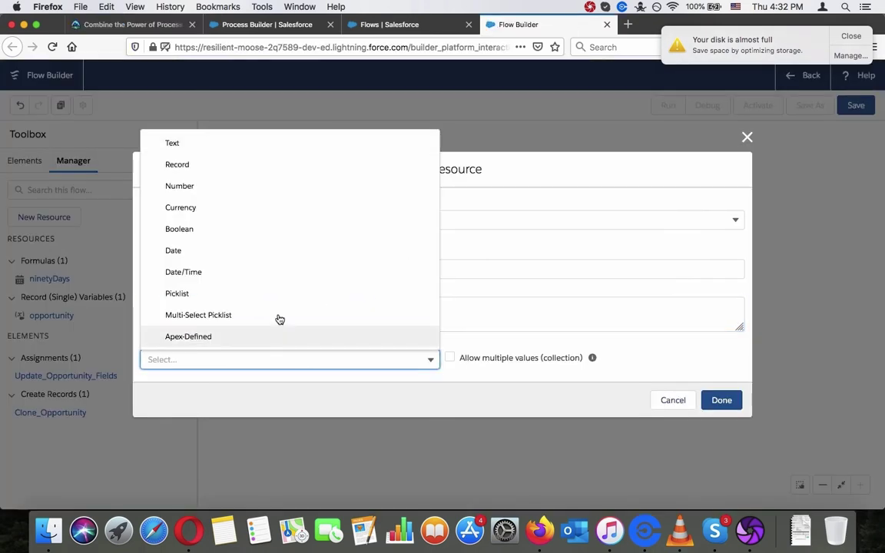
{"action": "left_click", "coordinate": [274, 165]}
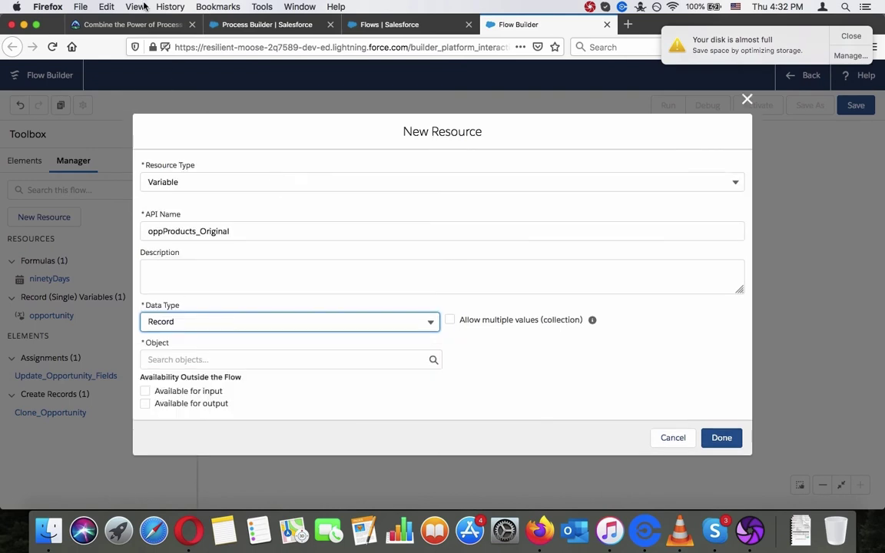
{"action": "left_click", "coordinate": [450, 320]}
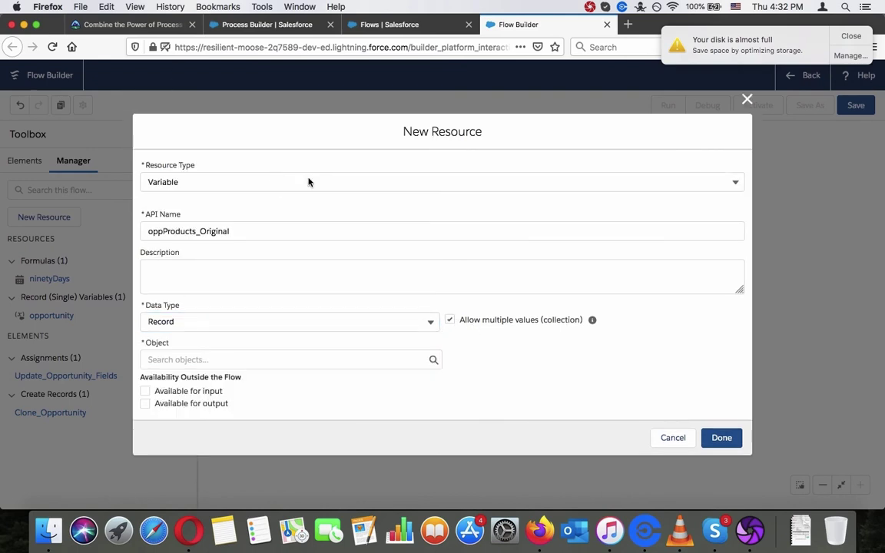
Check the required object in the Trailhead instructions and set the variable's object to Opportunity Product.
{"action": "left_click", "coordinate": [155, 26]}
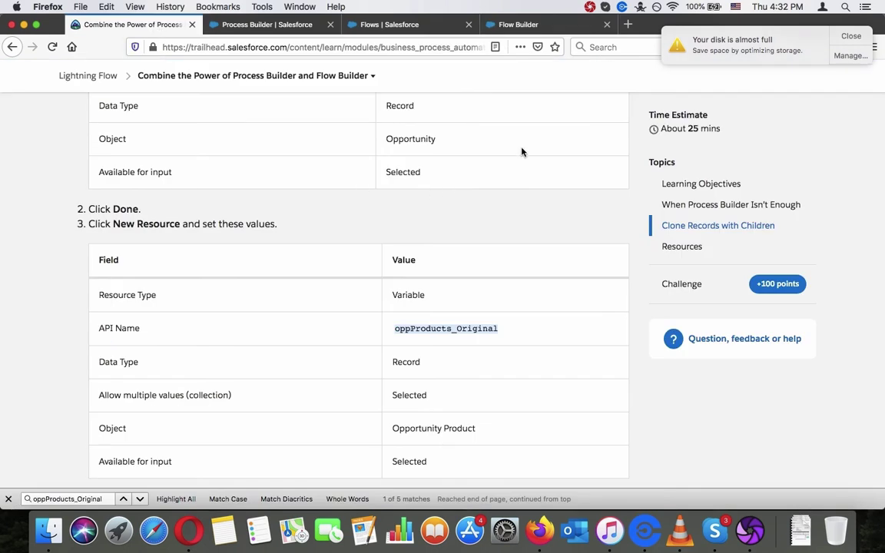
{"action": "left_click", "coordinate": [526, 25]}
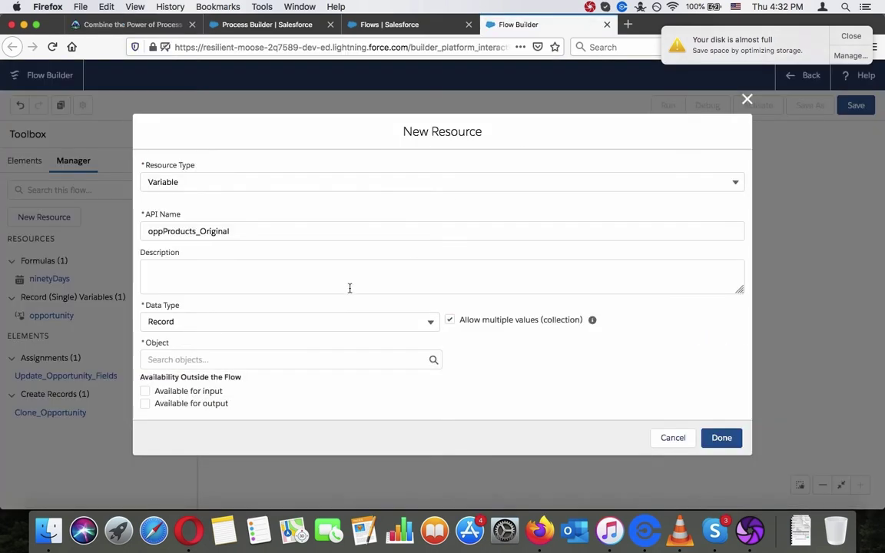
{"action": "left_click", "coordinate": [306, 360]}
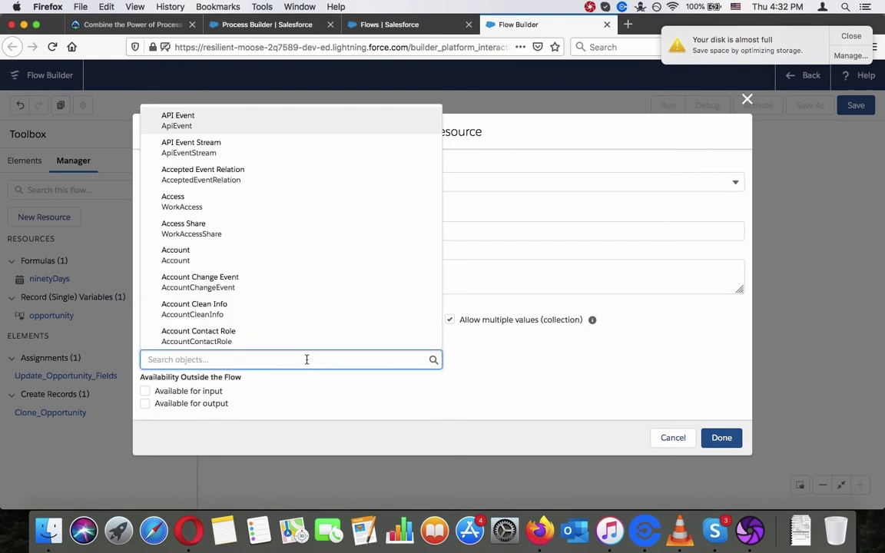
{"action": "type", "text": "opp"}
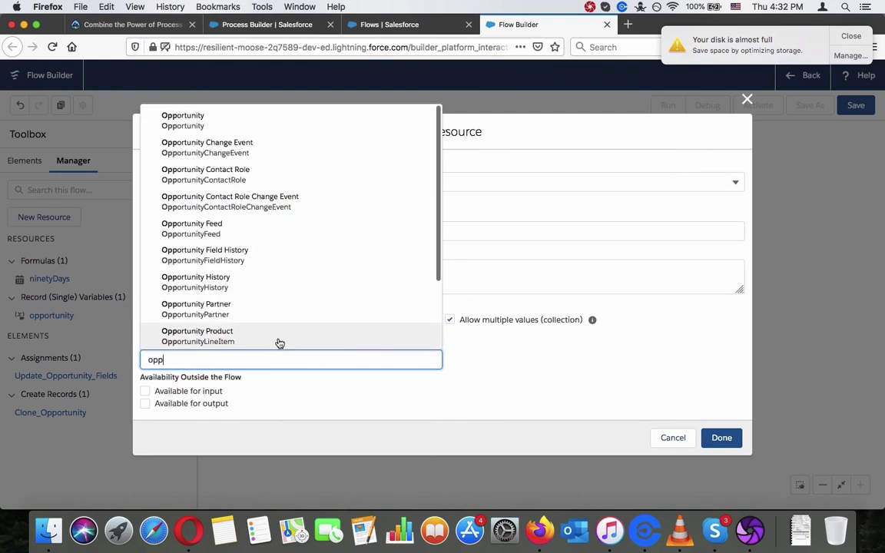
{"action": "left_click", "coordinate": [279, 338]}
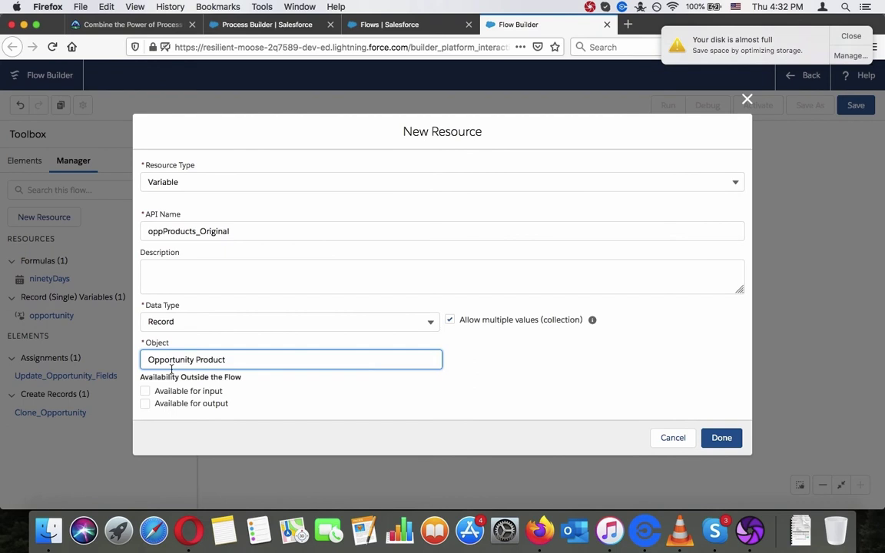
Make the variable available for input, check it against the Trailhead instructions, and finish creating it.
{"action": "left_click", "coordinate": [173, 393]}
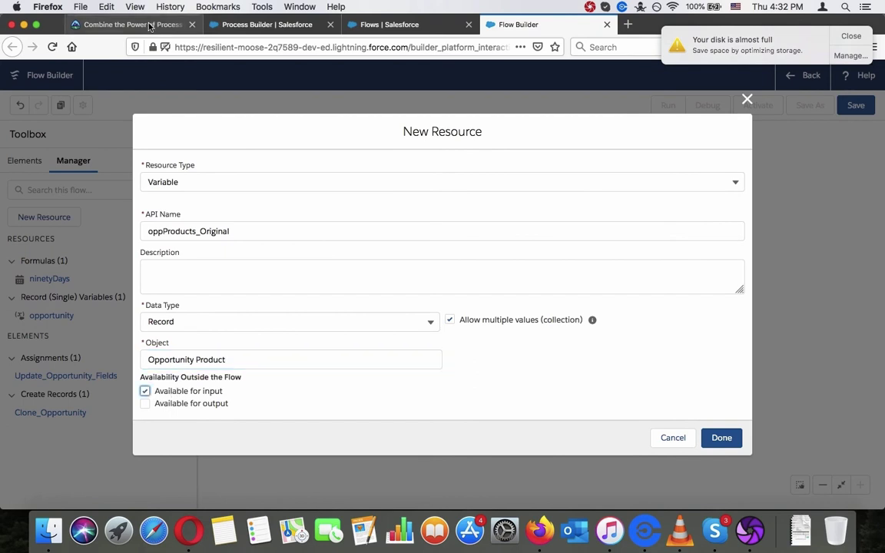
{"action": "left_click", "coordinate": [127, 24]}
{"action": "scroll", "coordinate": [343, 202], "scroll_direction": "down", "scroll_amount": 1}
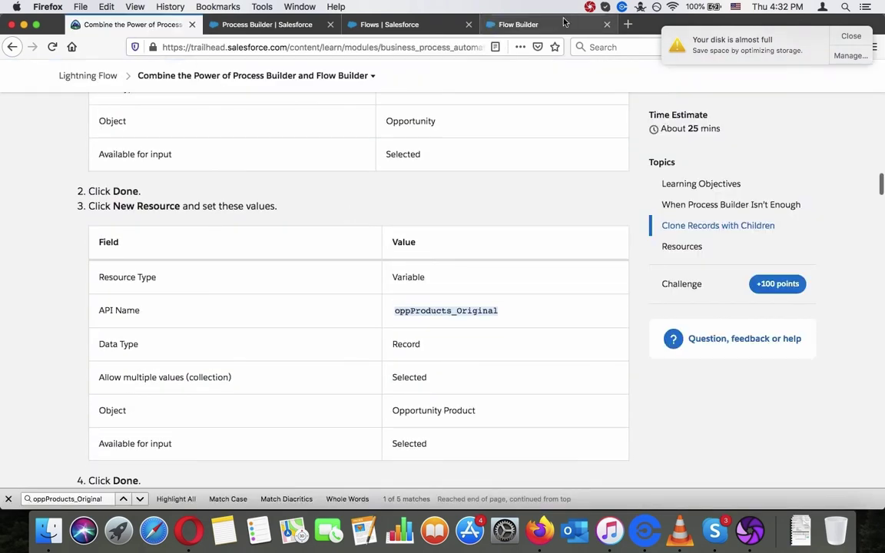
{"action": "left_click", "coordinate": [518, 25]}
{"action": "left_click", "coordinate": [730, 438]}
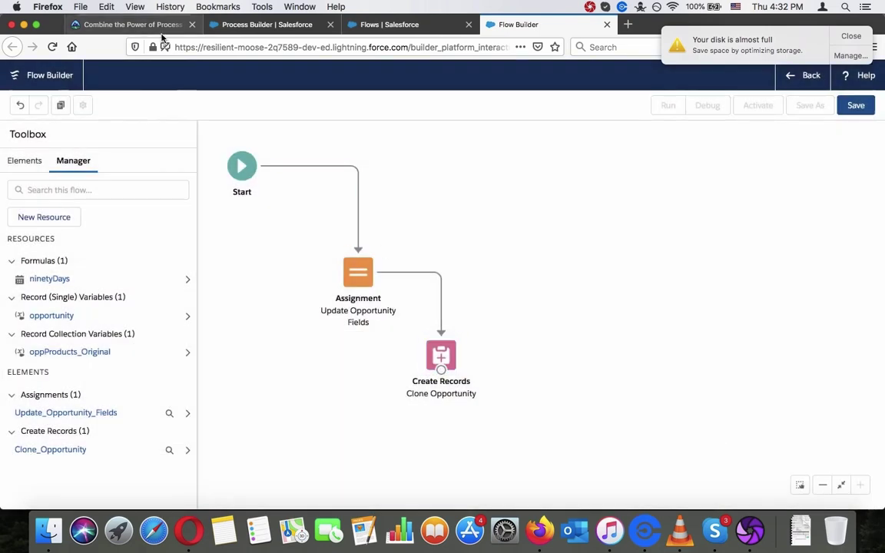
Find the loop instructions in Trailhead, add a Loop element to the flow canvas, and set its collection variable to oppProducts_Original.
{"action": "left_click", "coordinate": [127, 25]}
{"action": "scroll", "coordinate": [202, 226], "scroll_direction": "down", "scroll_amount": 20}
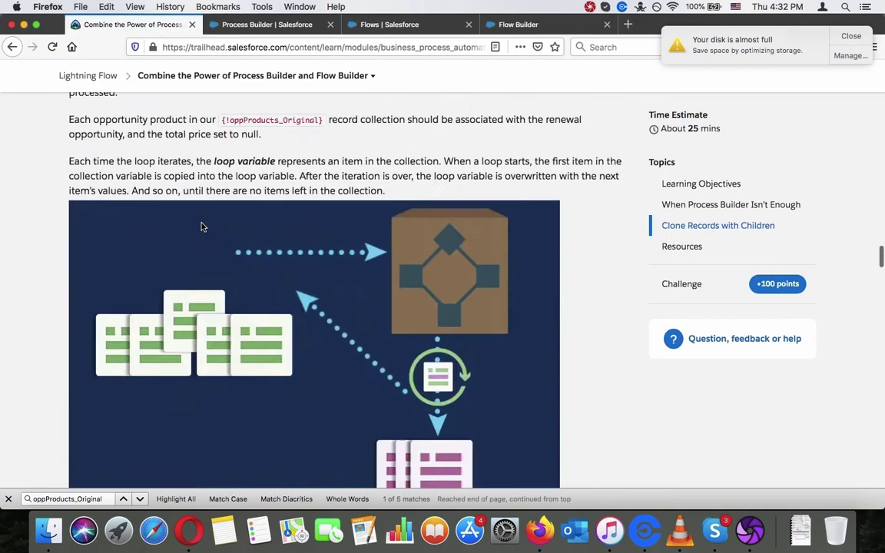
{"action": "scroll", "coordinate": [202, 227], "scroll_direction": "up", "scroll_amount": 3}
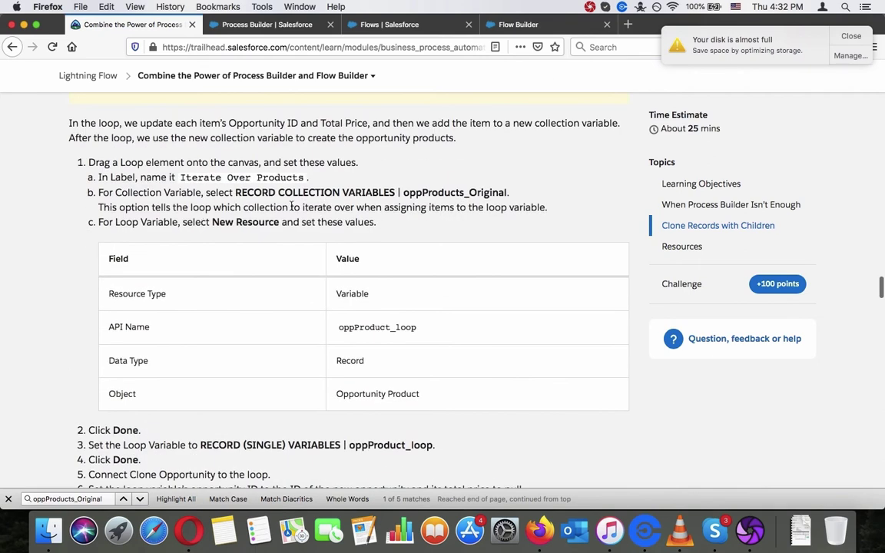
{"action": "left_click", "coordinate": [511, 24]}
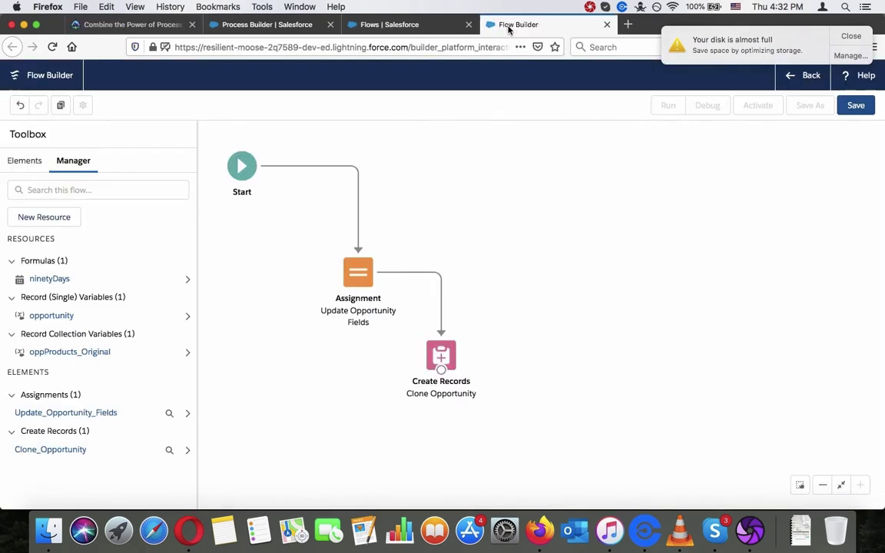
{"action": "left_click", "coordinate": [18, 158]}
{"action": "left_click_drag", "start_coordinate": [42, 318], "coordinate": [610, 306]}
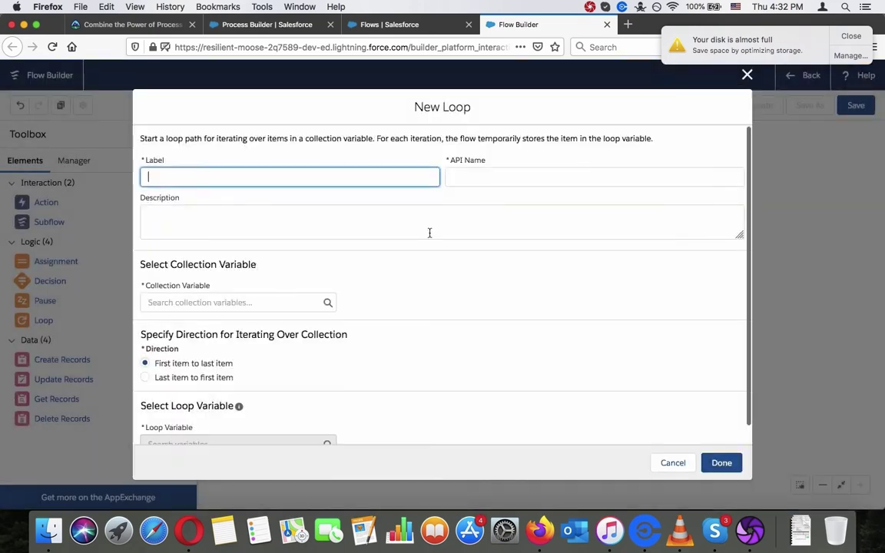
{"action": "scroll", "coordinate": [363, 284], "scroll_direction": "down", "scroll_amount": 1}
{"action": "left_click", "coordinate": [278, 287]}
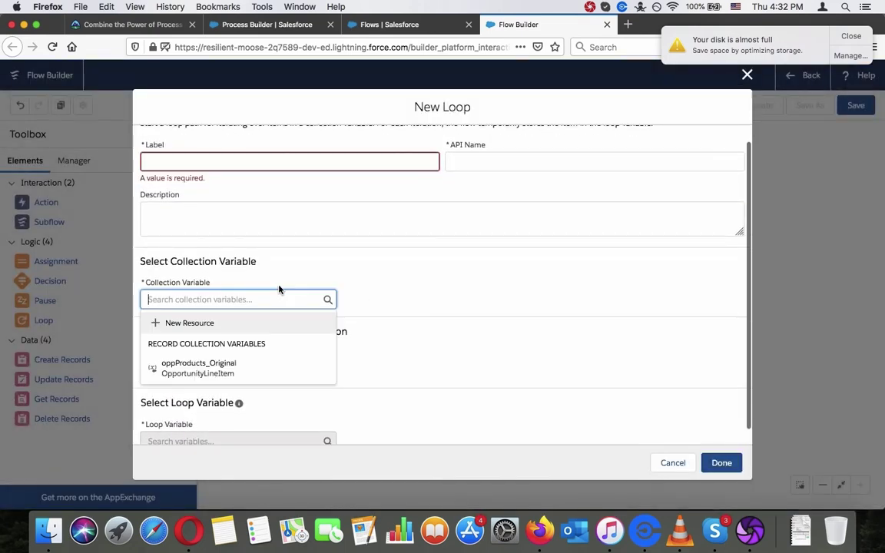
{"action": "left_click", "coordinate": [256, 365]}
Copy Iterate Over Products from the Trailhead instructions and enter it as the loop's label, letting the API name fill in.
{"action": "left_click", "coordinate": [277, 159]}
{"action": "left_click", "coordinate": [163, 31]}
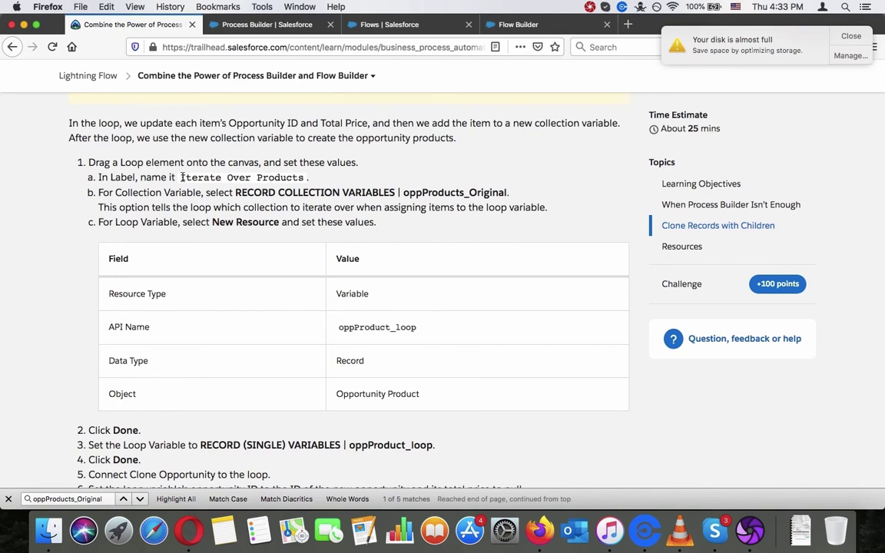
{"action": "left_click_drag", "start_coordinate": [181, 177], "coordinate": [305, 179]}
{"action": "key", "text": "super+c"}
{"action": "left_click", "coordinate": [519, 23]}
{"action": "key", "text": "super+v"}
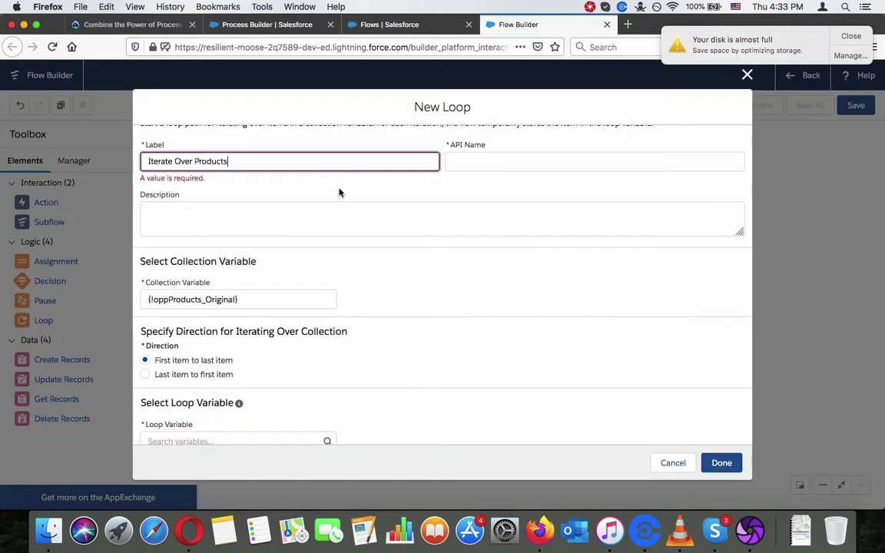
{"action": "left_click", "coordinate": [340, 217]}
Compare the new loop's label, collection variable and direction settings with the Trailhead instructions.
{"action": "left_click", "coordinate": [148, 25]}
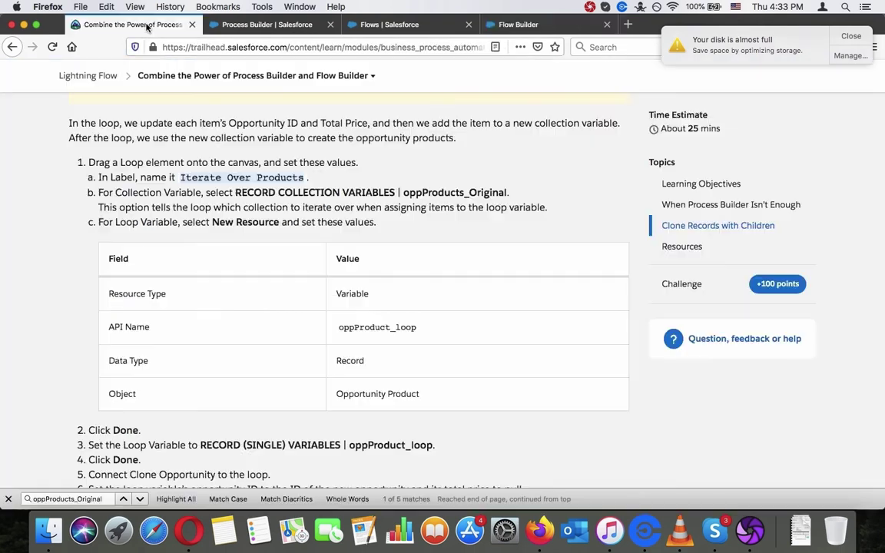
{"action": "left_click", "coordinate": [412, 264]}
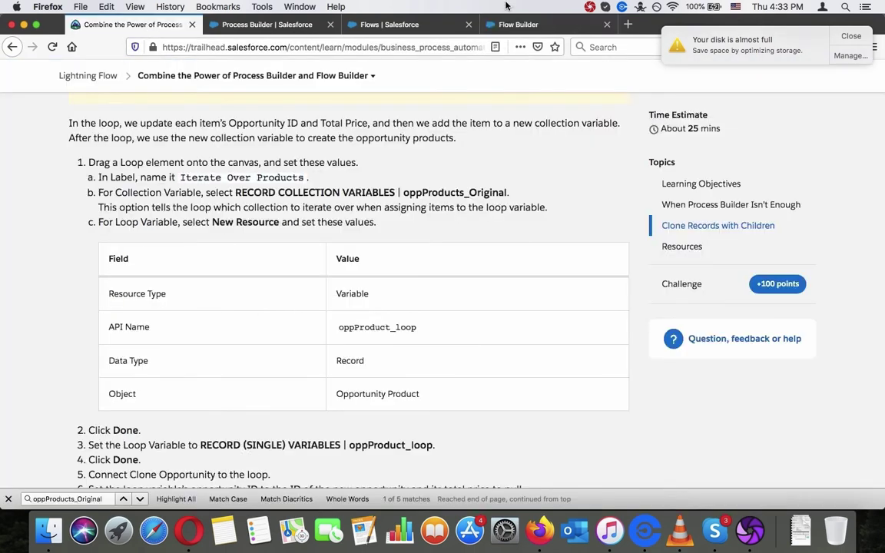
{"action": "left_click", "coordinate": [507, 25]}
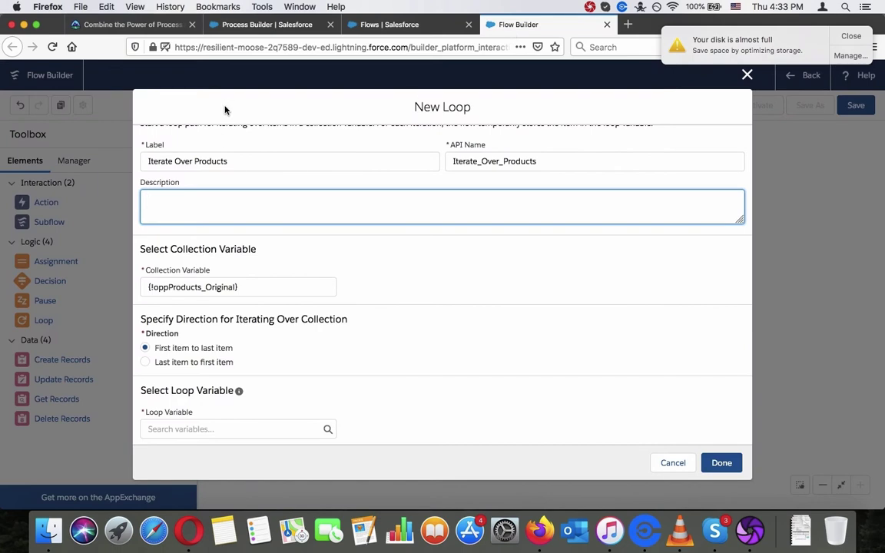
{"action": "left_click", "coordinate": [362, 270]}
{"action": "left_click", "coordinate": [129, 25]}
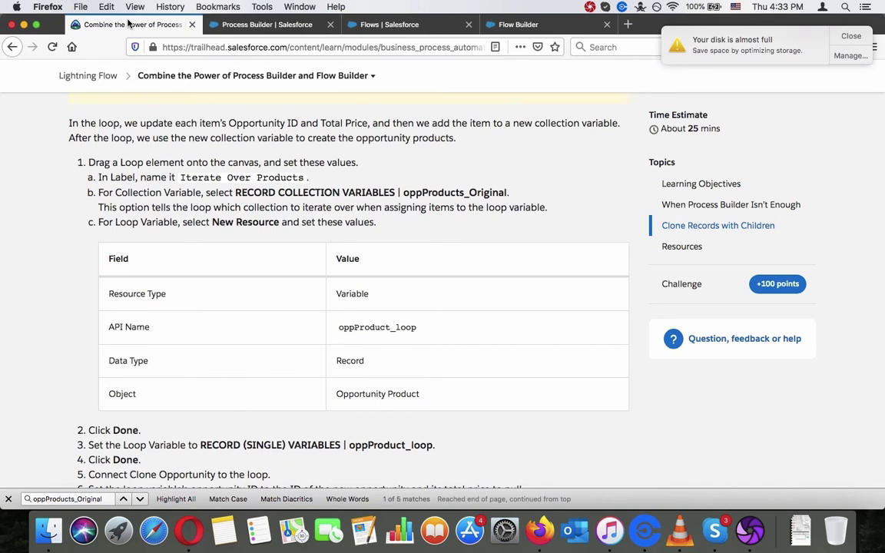
{"action": "left_click", "coordinate": [538, 28]}
{"action": "scroll", "coordinate": [373, 261], "scroll_direction": "up", "scroll_amount": 2}
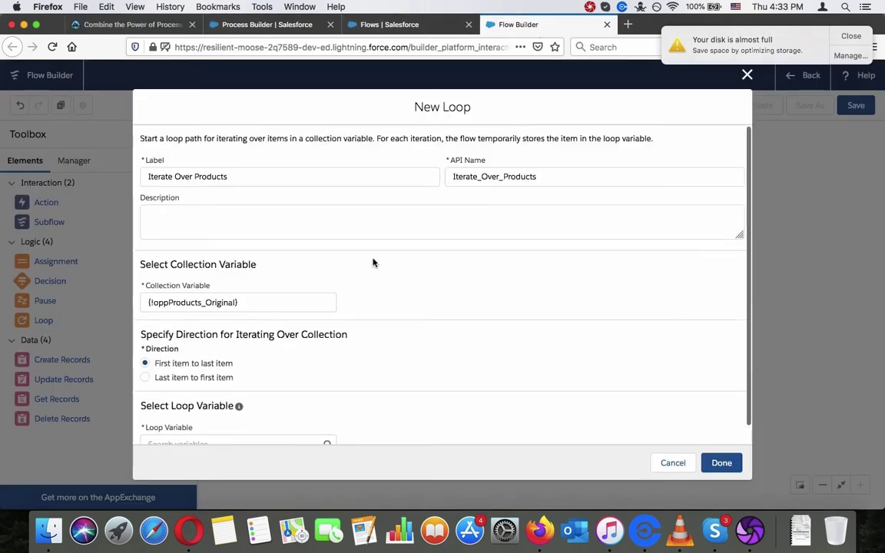
{"action": "left_click", "coordinate": [131, 25]}
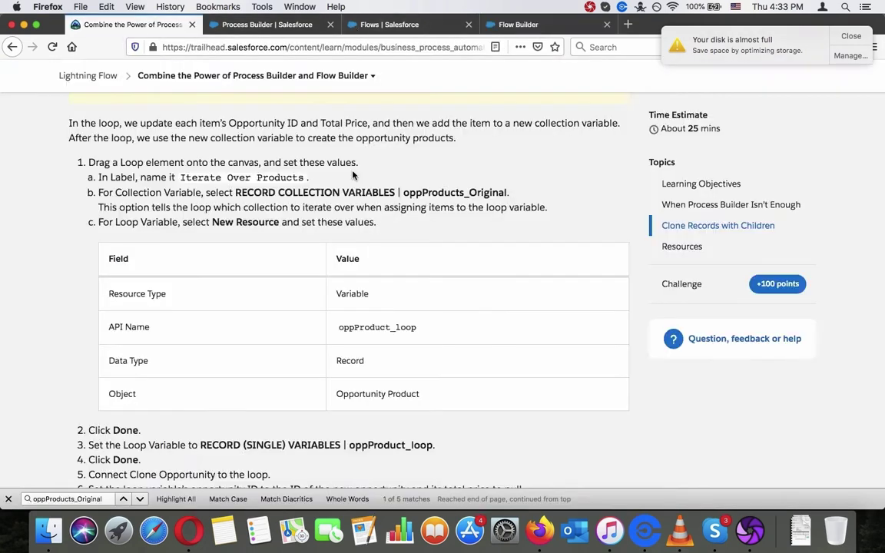
{"action": "triple_click", "coordinate": [346, 194]}
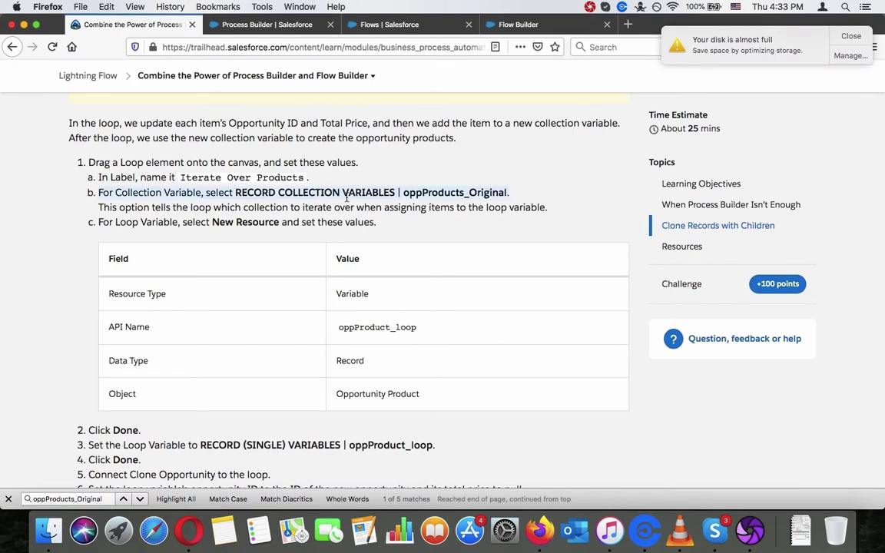
{"action": "left_click", "coordinate": [574, 20]}
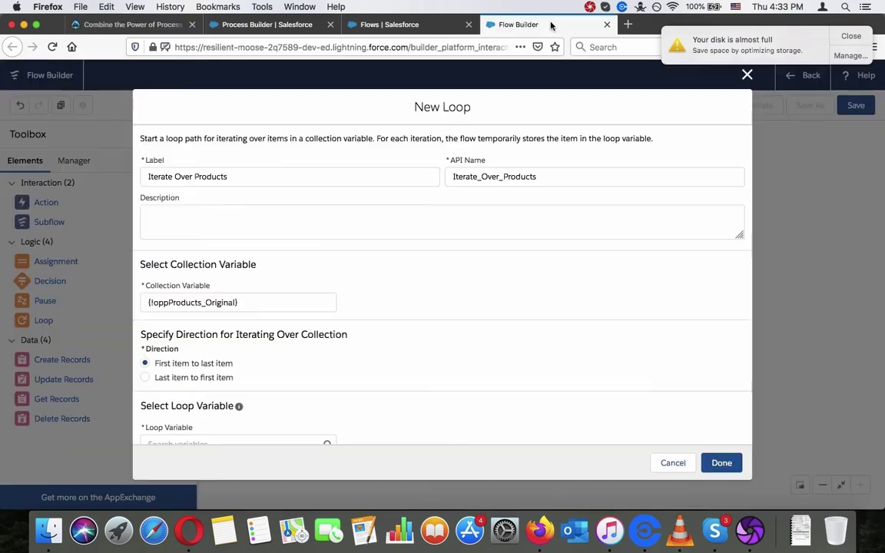
{"action": "left_click", "coordinate": [504, 229]}
{"action": "left_click", "coordinate": [495, 275]}
{"action": "scroll", "coordinate": [492, 277], "scroll_direction": "down", "scroll_amount": 1}
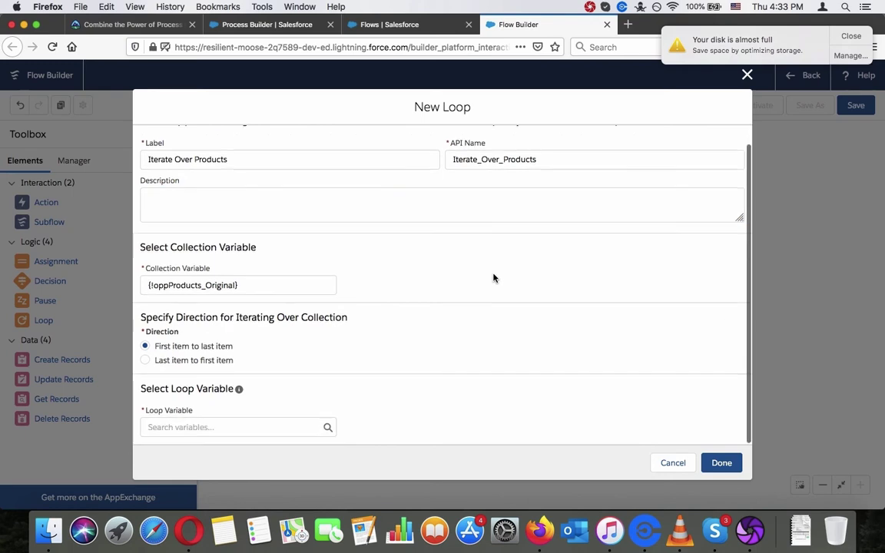
{"action": "left_click", "coordinate": [153, 24]}
{"action": "left_click", "coordinate": [522, 24]}
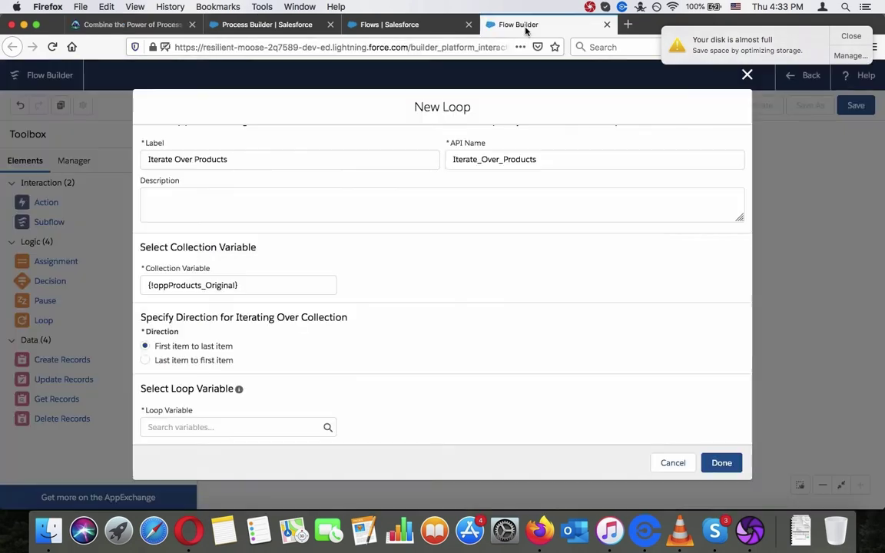
Start a new resource for the loop variable and consult the Trailhead instructions for its settings.
{"action": "left_click", "coordinate": [252, 428]}
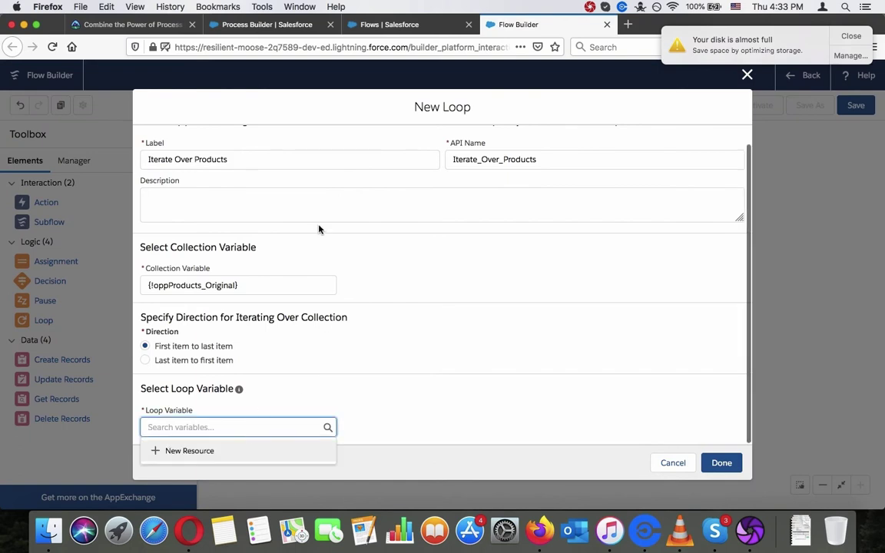
{"action": "left_click", "coordinate": [130, 24]}
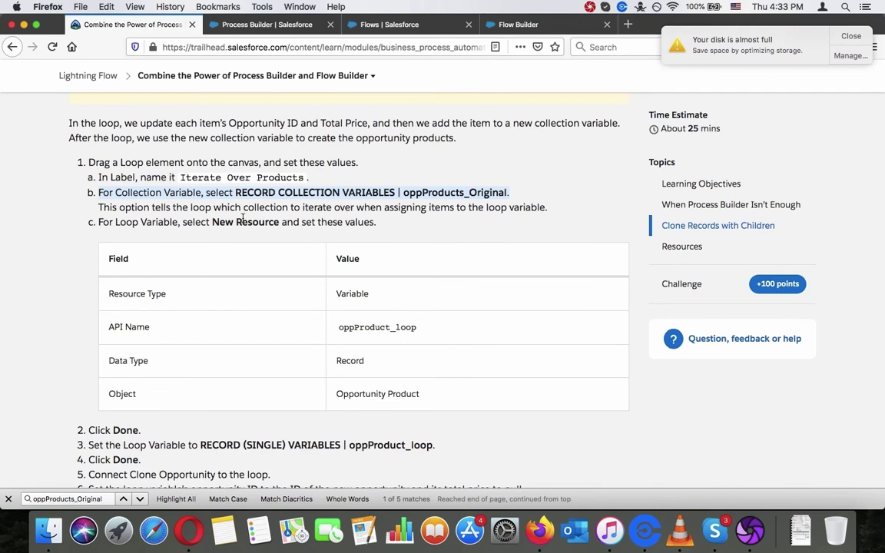
{"action": "left_click", "coordinate": [482, 25]}
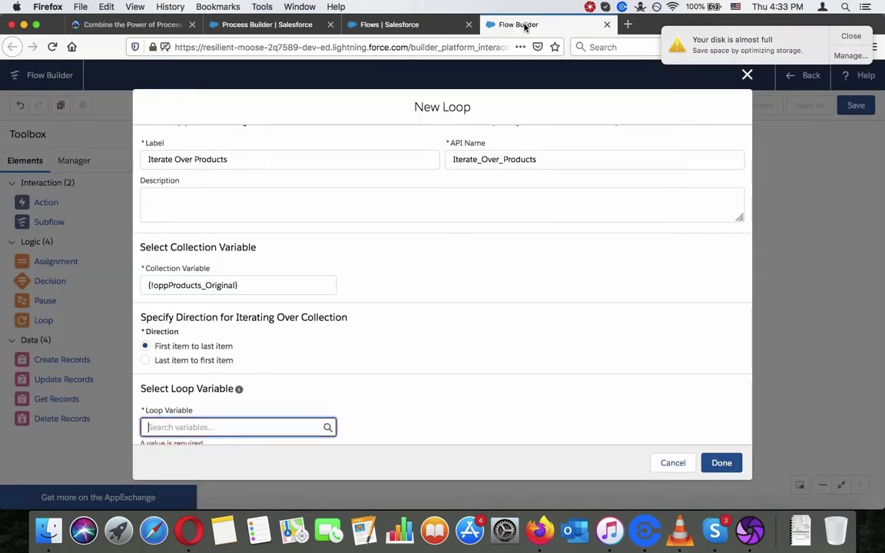
{"action": "scroll", "coordinate": [322, 365], "scroll_direction": "down", "scroll_amount": 1}
{"action": "left_click", "coordinate": [261, 412]}
{"action": "left_click", "coordinate": [252, 437]}
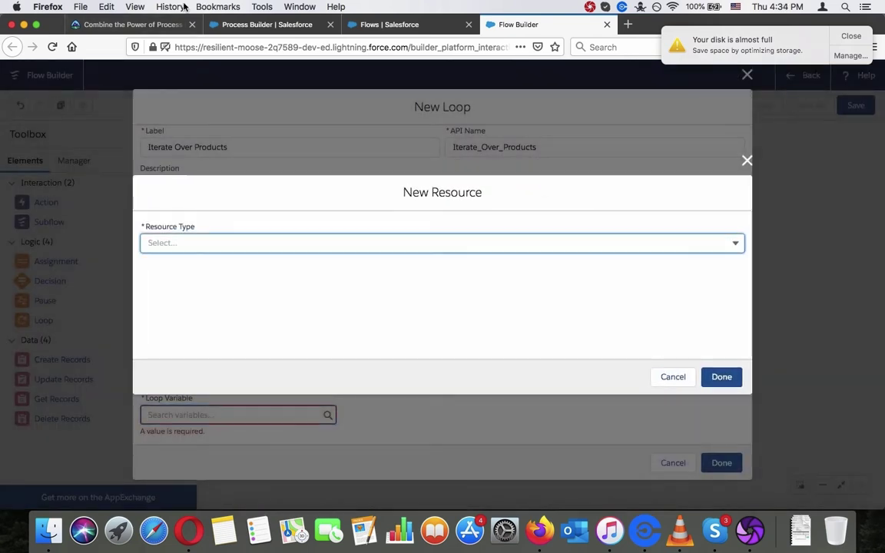
{"action": "left_click", "coordinate": [132, 23]}
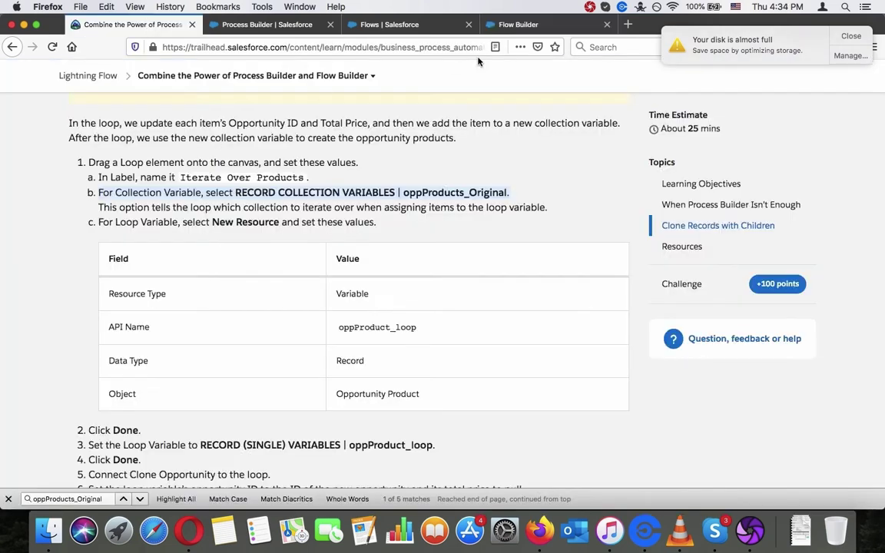
{"action": "left_click", "coordinate": [535, 29]}
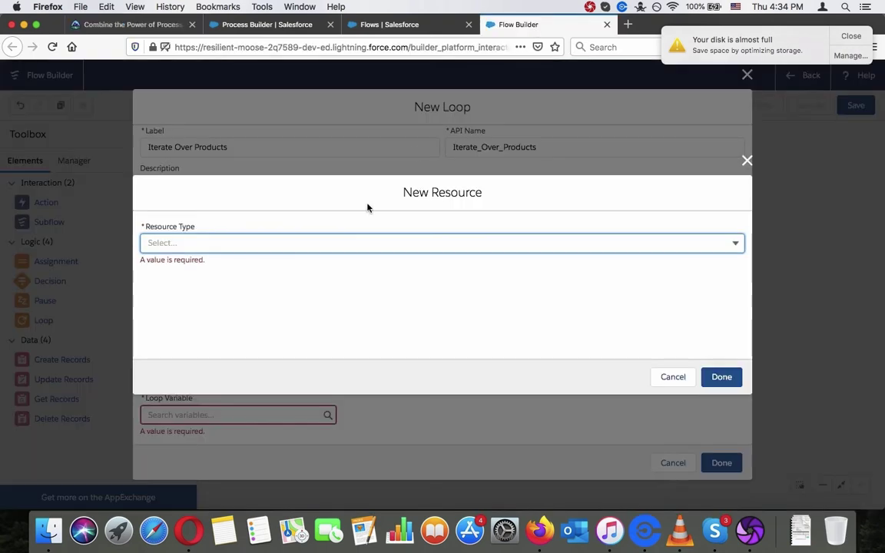
Set the new resource's type to Variable and enter oppProduct_loop, copied from the Trailhead instructions, as its API name.
{"action": "left_click", "coordinate": [340, 240]}
{"action": "left_click", "coordinate": [331, 269]}
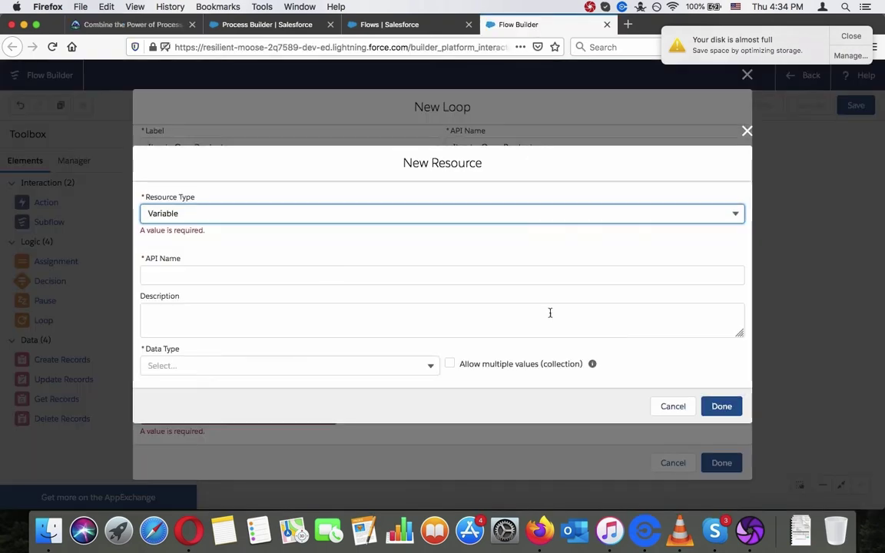
{"action": "left_click", "coordinate": [122, 26]}
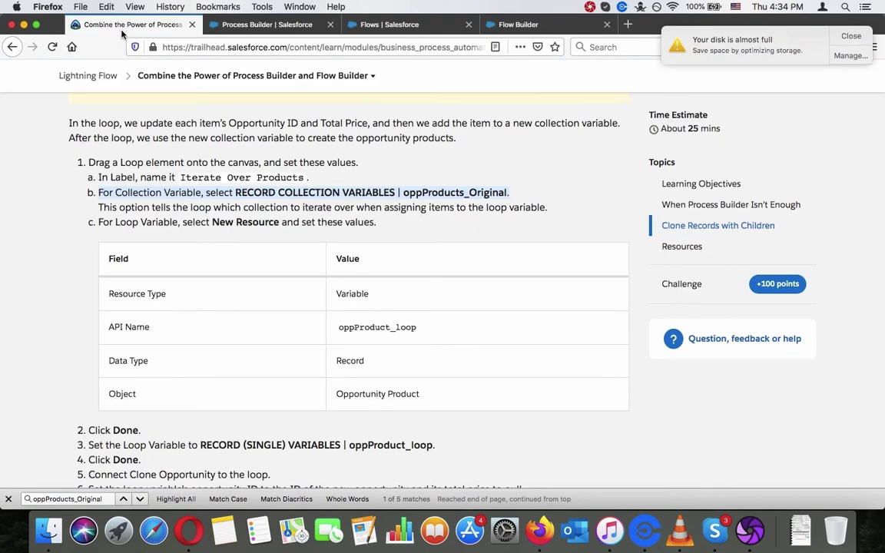
{"action": "left_click_drag", "start_coordinate": [340, 327], "coordinate": [417, 327]}
{"action": "right_click", "coordinate": [393, 336]}
{"action": "left_click", "coordinate": [404, 337]}
{"action": "left_click", "coordinate": [498, 24]}
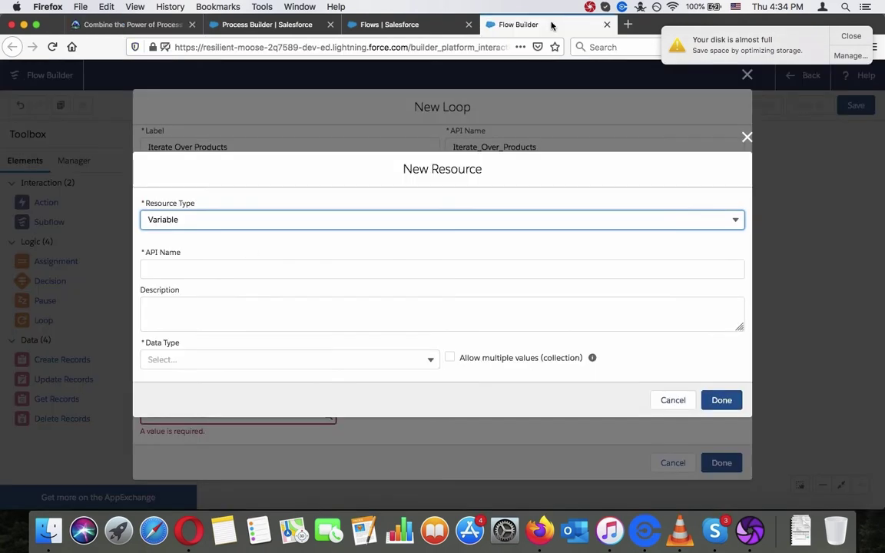
{"action": "left_click", "coordinate": [342, 269]}
{"action": "key", "text": "cmd+v"}
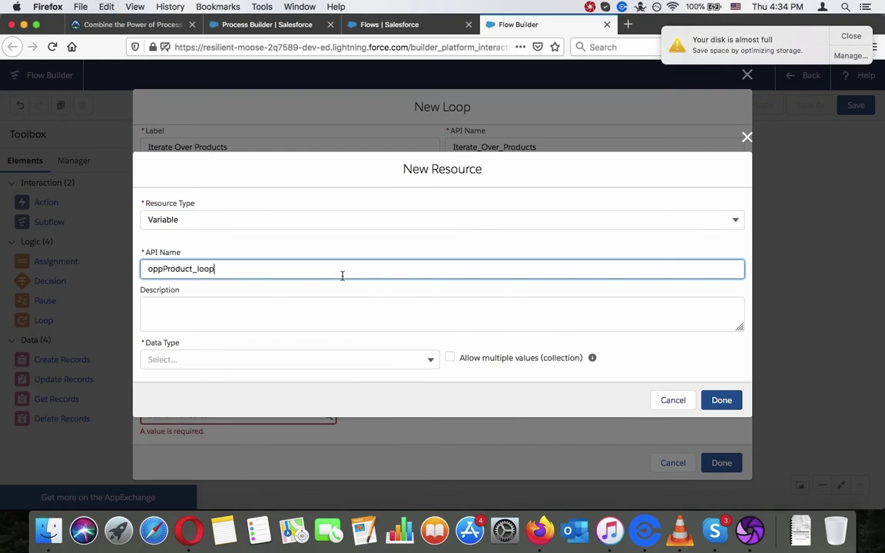
{"action": "left_click", "coordinate": [346, 322]}
Following the Trailhead table, set the variable's data type to Record and its object to Opportunity Product.
{"action": "left_click", "coordinate": [155, 25]}
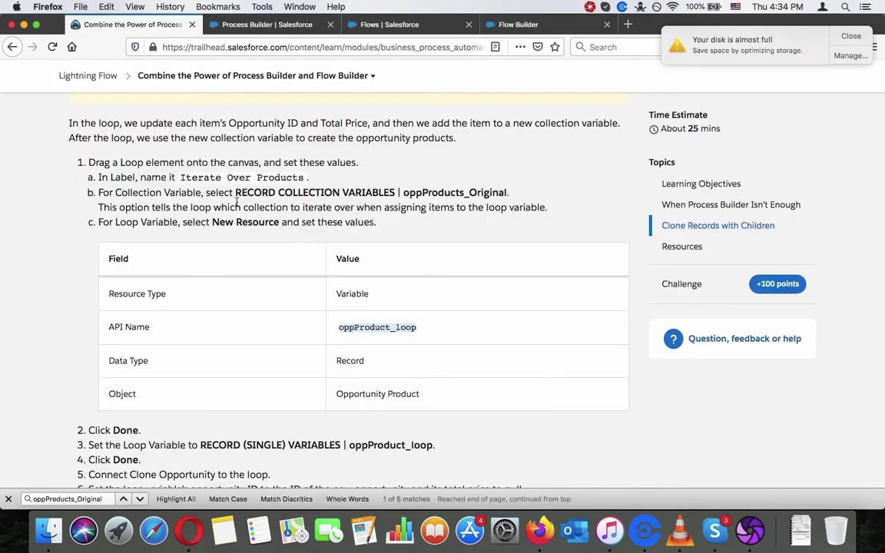
{"action": "left_click", "coordinate": [518, 24]}
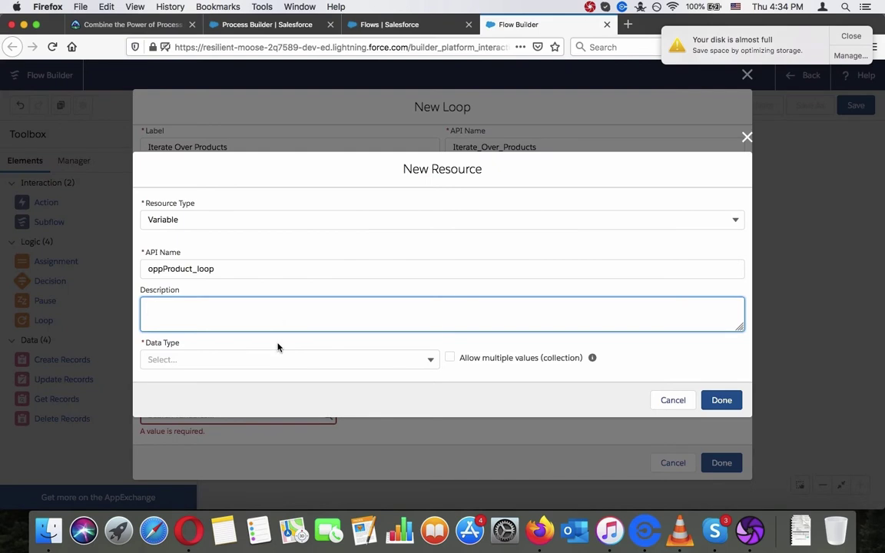
{"action": "left_click", "coordinate": [276, 359]}
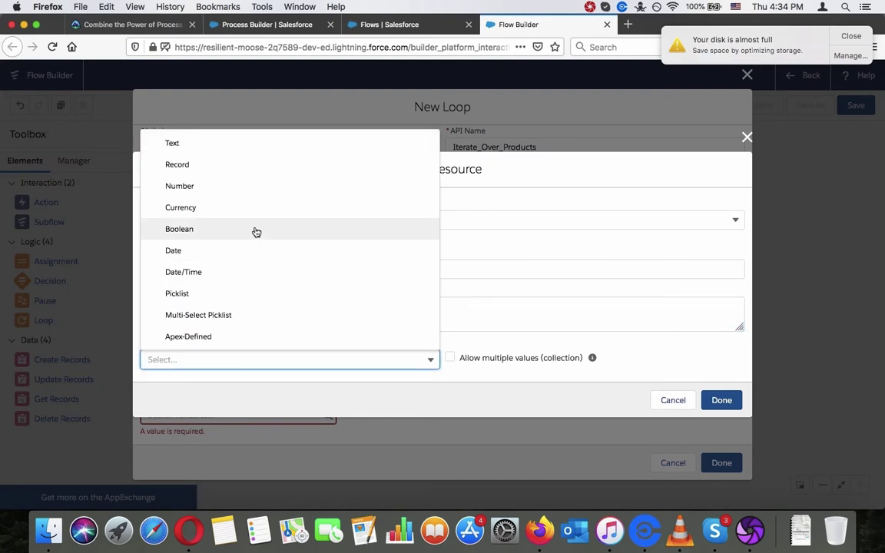
{"action": "left_click", "coordinate": [239, 168]}
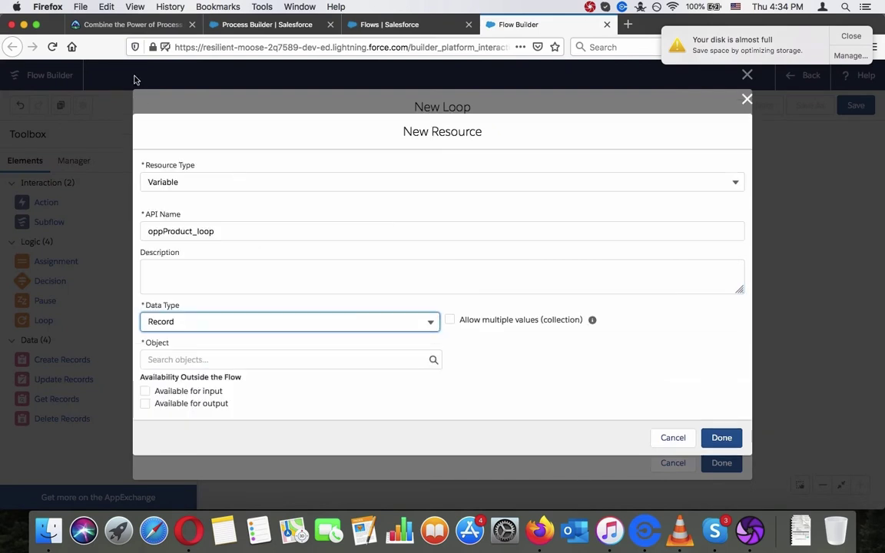
{"action": "left_click", "coordinate": [128, 26]}
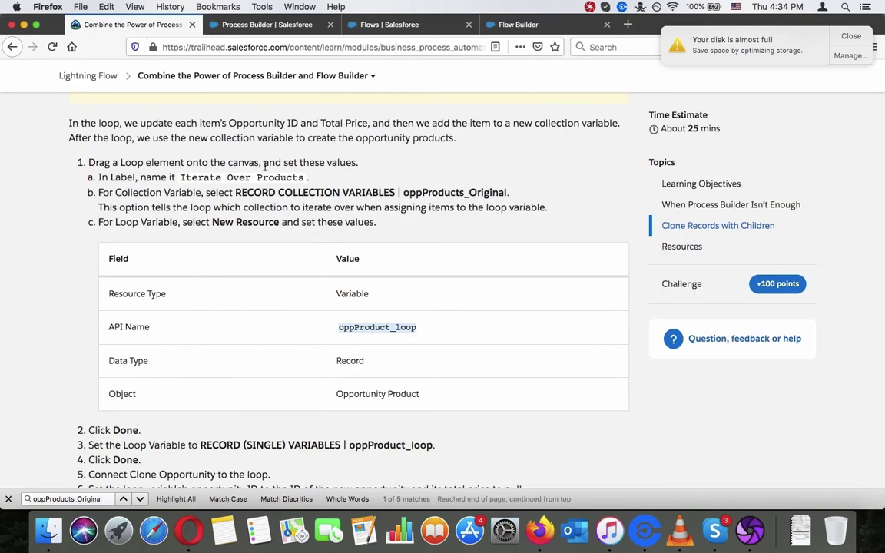
{"action": "left_click", "coordinate": [492, 25]}
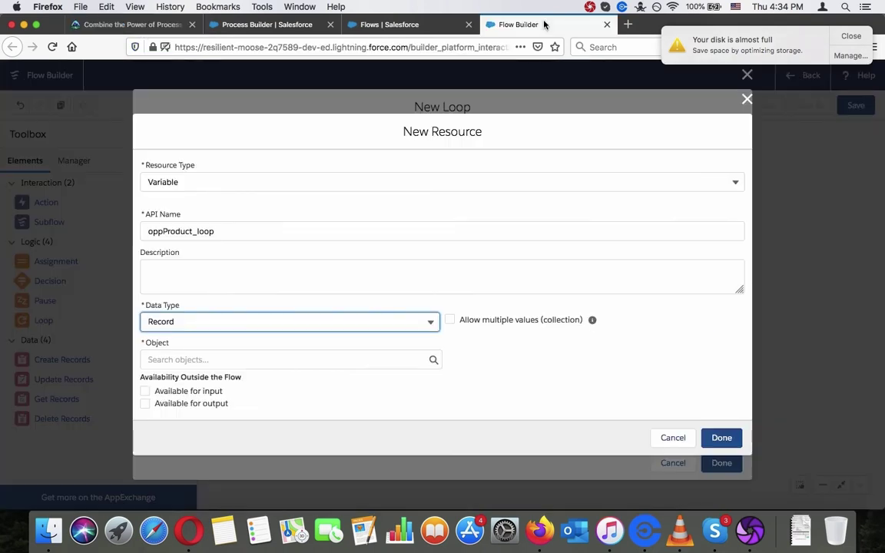
{"action": "left_click", "coordinate": [338, 362]}
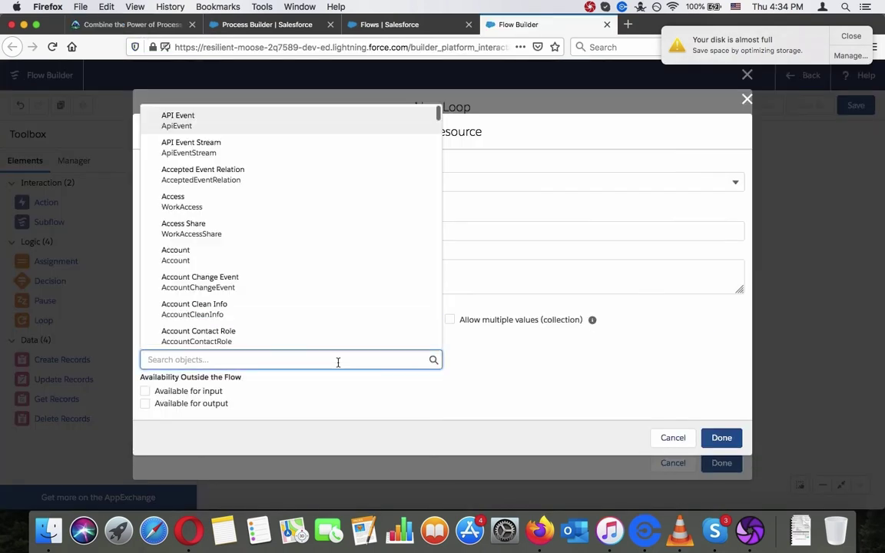
{"action": "type", "text": "opp"}
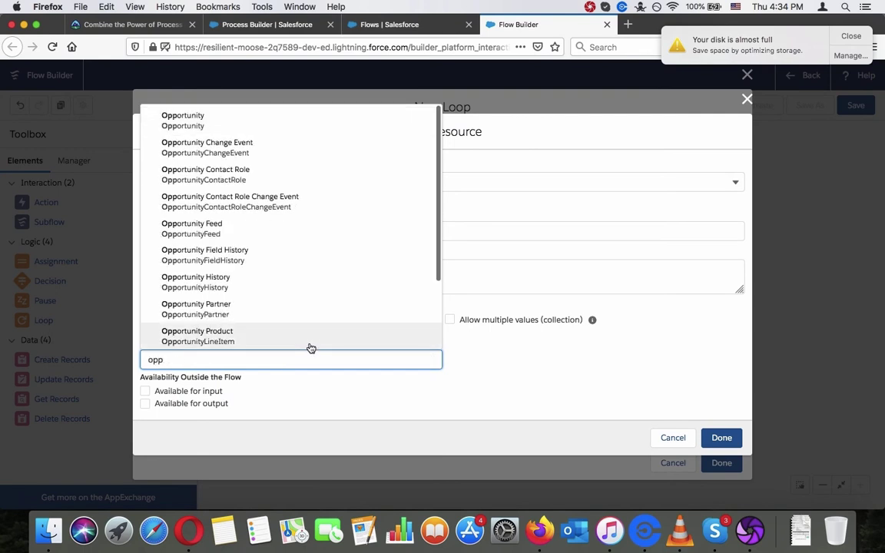
{"action": "left_click", "coordinate": [307, 344]}
{"action": "left_click", "coordinate": [489, 362]}
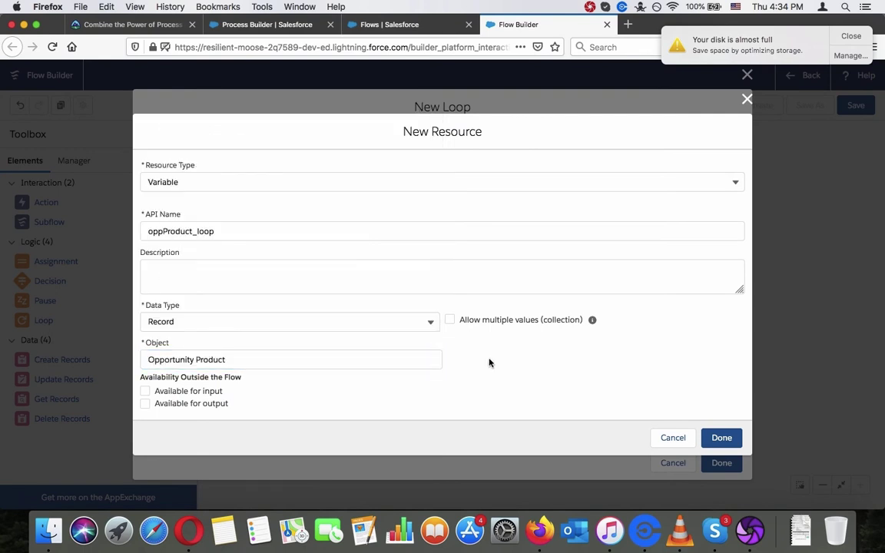
Check the variable's settings against the Trailhead instructions and create it as the loop variable.
{"action": "left_click", "coordinate": [144, 26]}
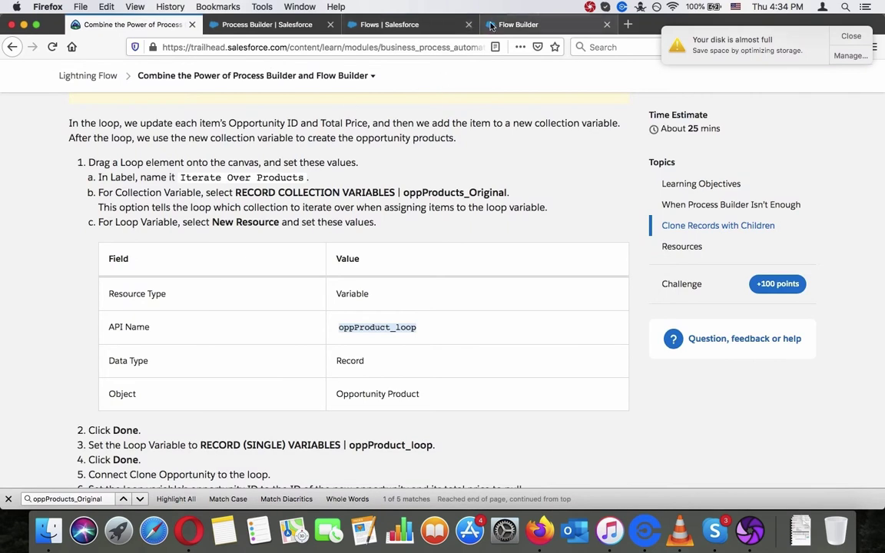
{"action": "left_click", "coordinate": [519, 25]}
{"action": "left_click", "coordinate": [720, 438]}
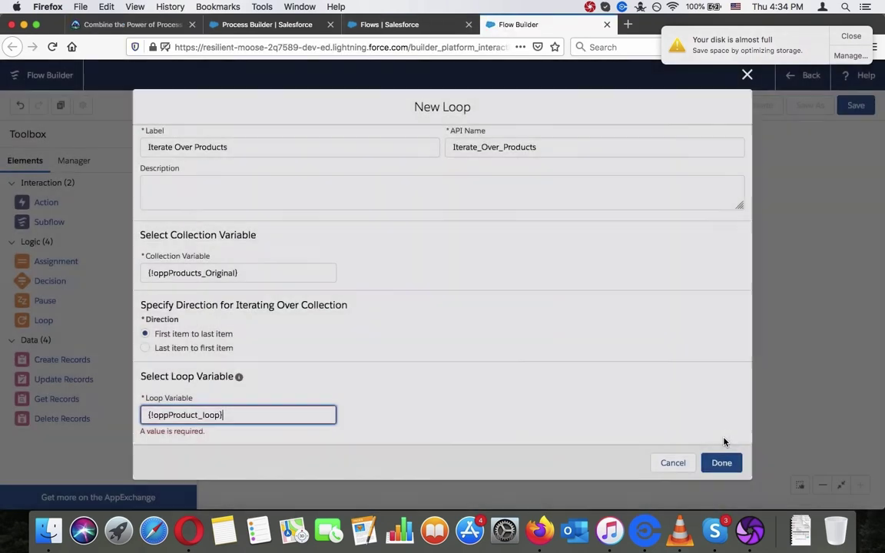
{"action": "left_click", "coordinate": [528, 348]}
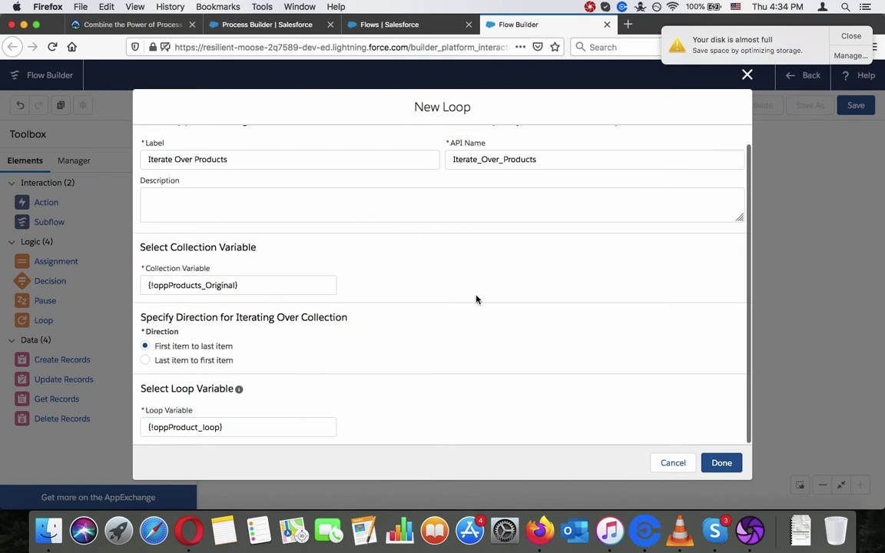
Check the remaining loop instructions in Trailhead, confirm the Iterate Over Products loop, and connect Clone Opportunity to it.
{"action": "left_click", "coordinate": [107, 23]}
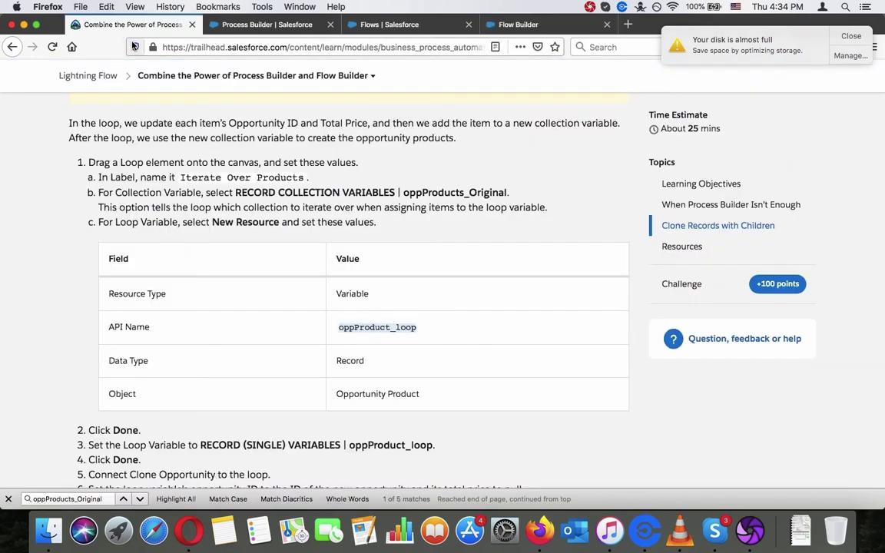
{"action": "scroll", "coordinate": [179, 101], "scroll_direction": "down", "scroll_amount": 3}
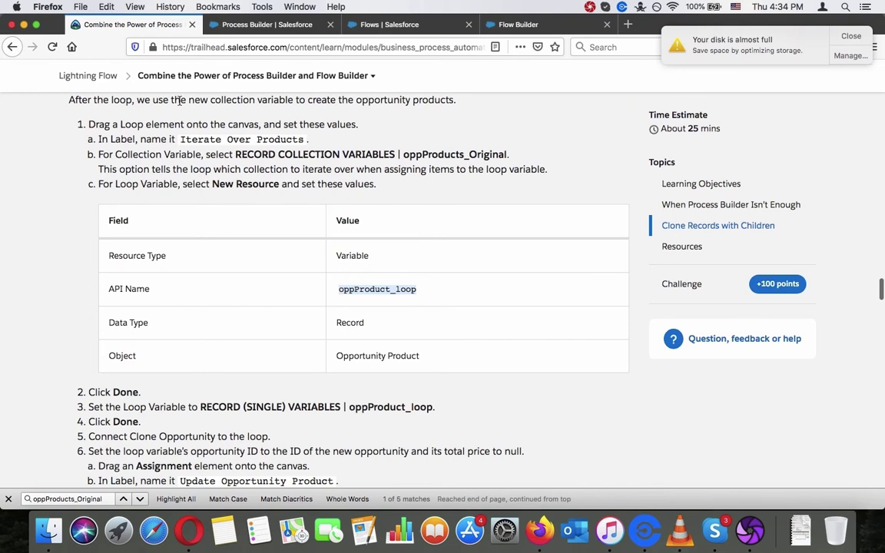
{"action": "left_click", "coordinate": [519, 24]}
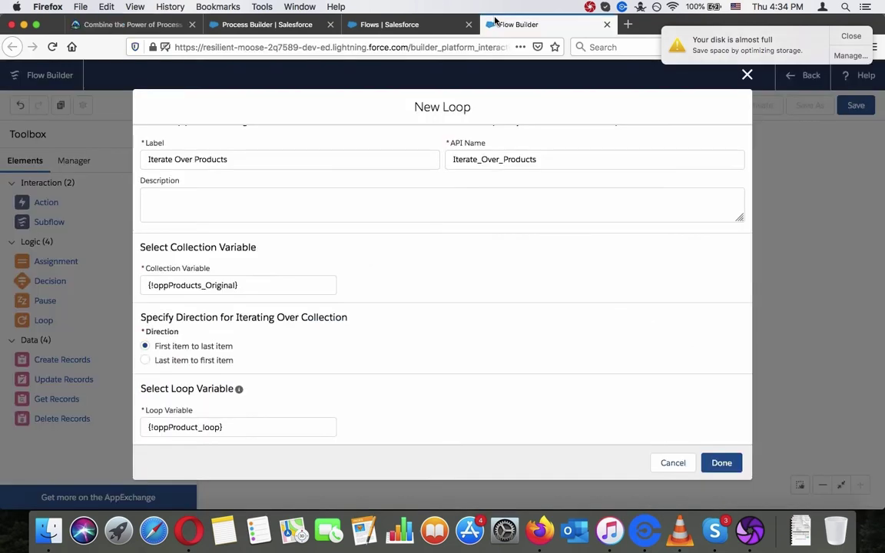
{"action": "left_click", "coordinate": [142, 24]}
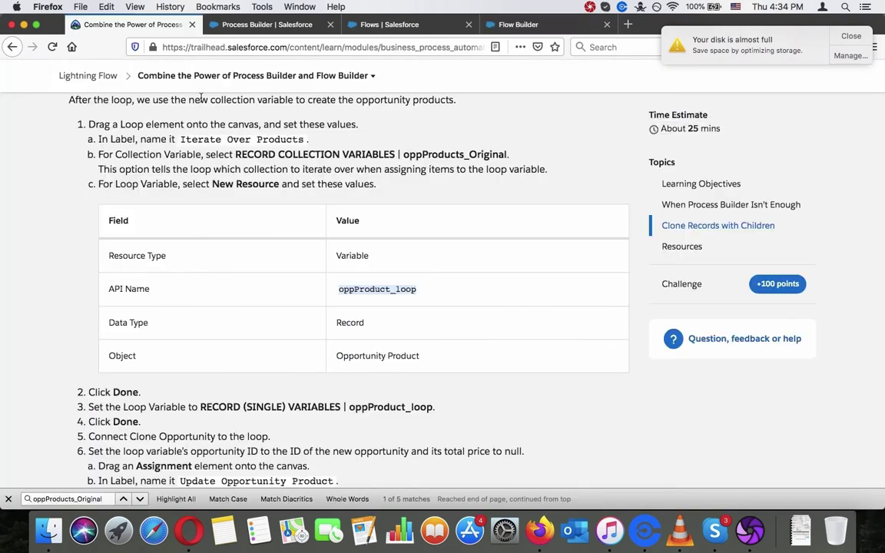
{"action": "scroll", "coordinate": [202, 101], "scroll_direction": "down", "scroll_amount": 2}
{"action": "scroll", "coordinate": [202, 101], "scroll_direction": "down", "scroll_amount": 5}
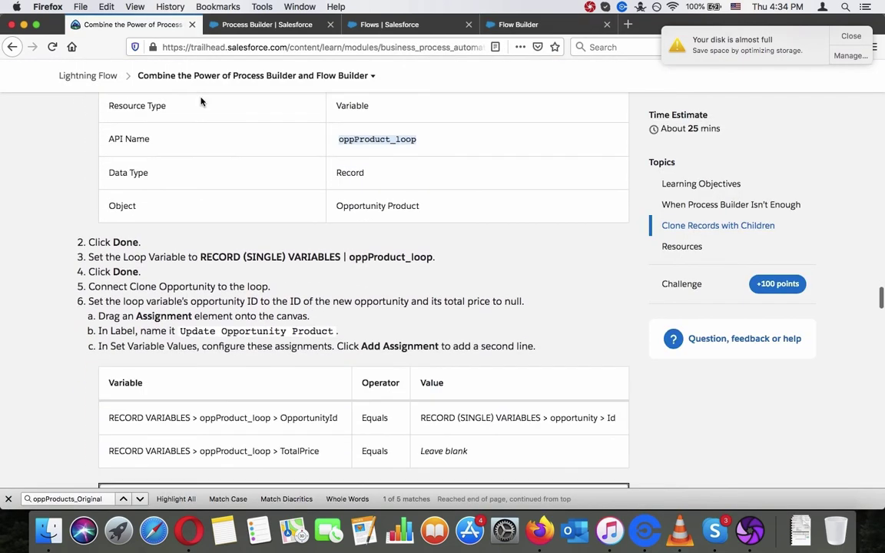
{"action": "left_click", "coordinate": [530, 24]}
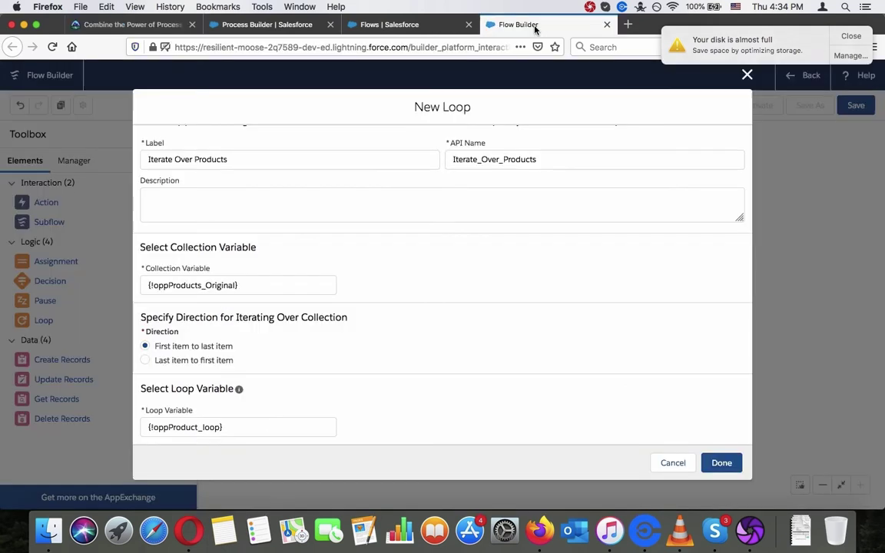
{"action": "left_click", "coordinate": [729, 462]}
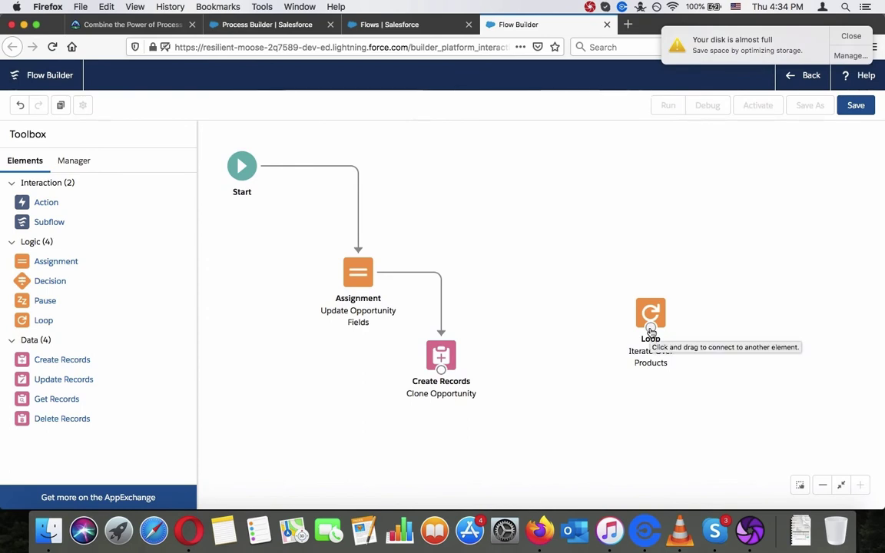
{"action": "left_click_drag", "start_coordinate": [448, 370], "coordinate": [652, 331]}
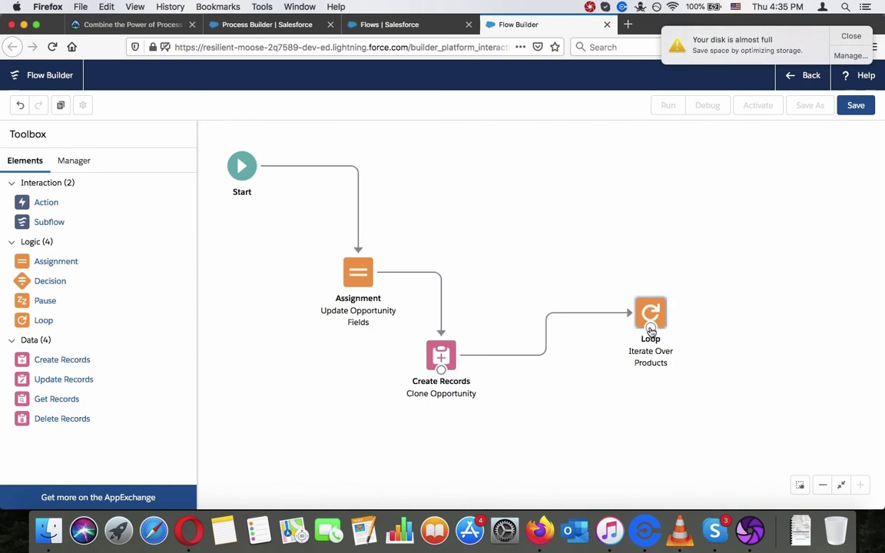
Read the Trailhead instructions for updating the loop variable and add an Assignment element to the canvas above the loop.
{"action": "left_click", "coordinate": [141, 25]}
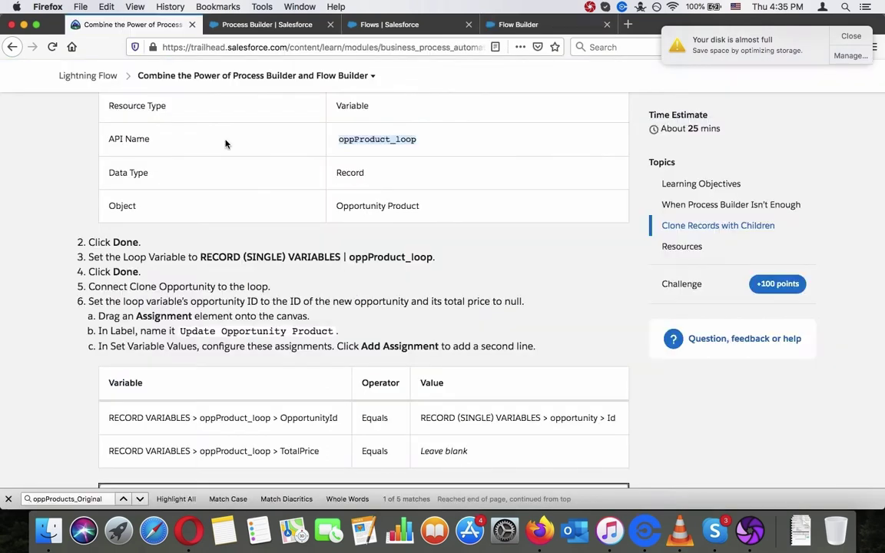
{"action": "scroll", "coordinate": [336, 269], "scroll_direction": "down", "scroll_amount": 2}
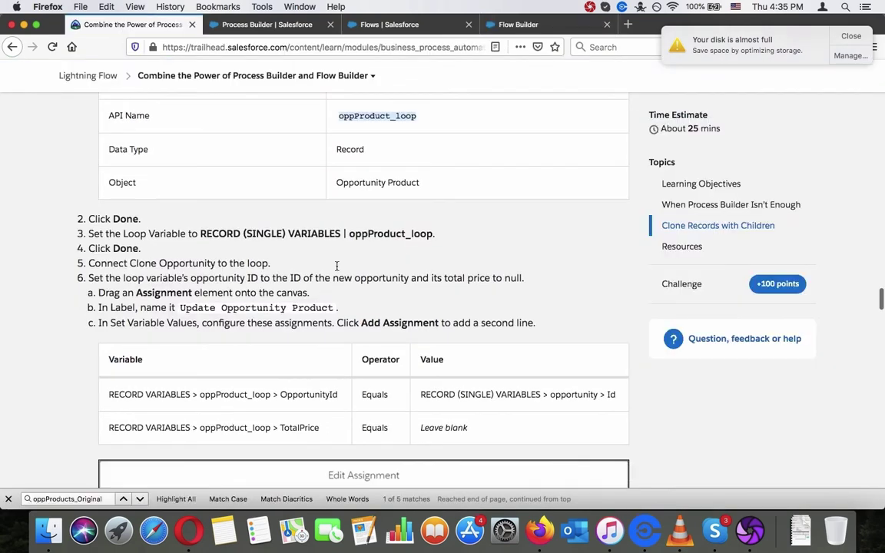
{"action": "scroll", "coordinate": [336, 269], "scroll_direction": "down", "scroll_amount": 4}
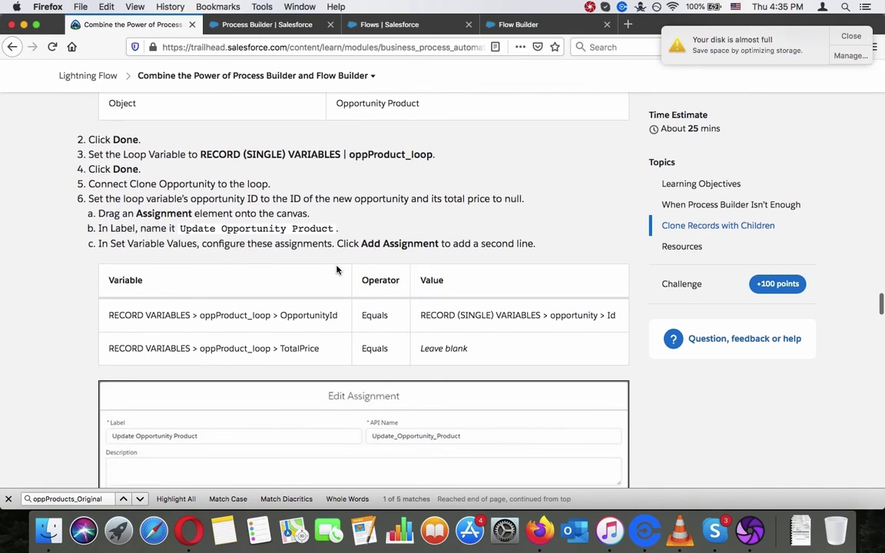
{"action": "scroll", "coordinate": [335, 269], "scroll_direction": "down", "scroll_amount": 1}
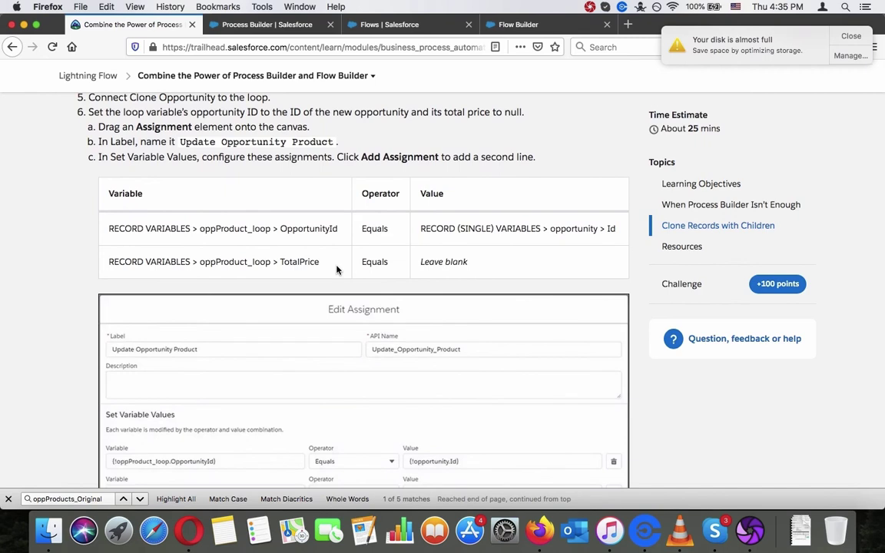
{"action": "left_click", "coordinate": [547, 26]}
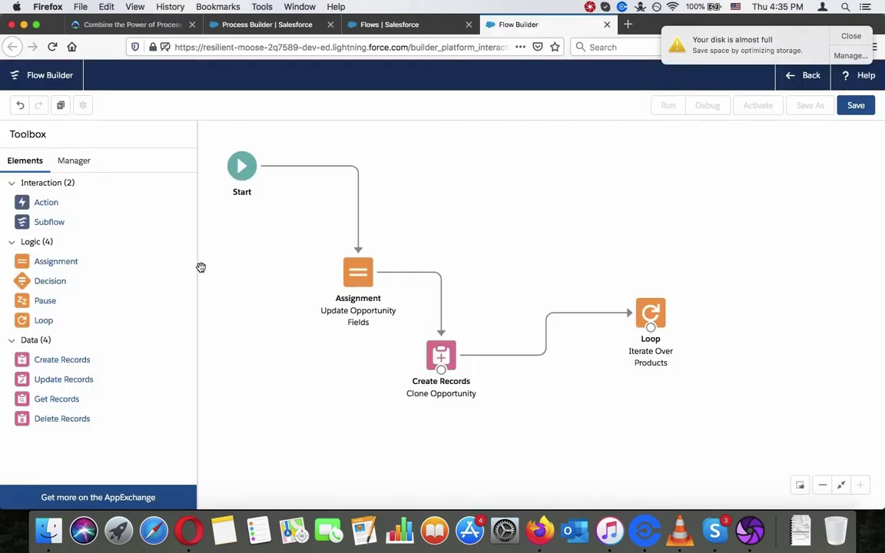
{"action": "left_click_drag", "start_coordinate": [55, 265], "coordinate": [736, 158]}
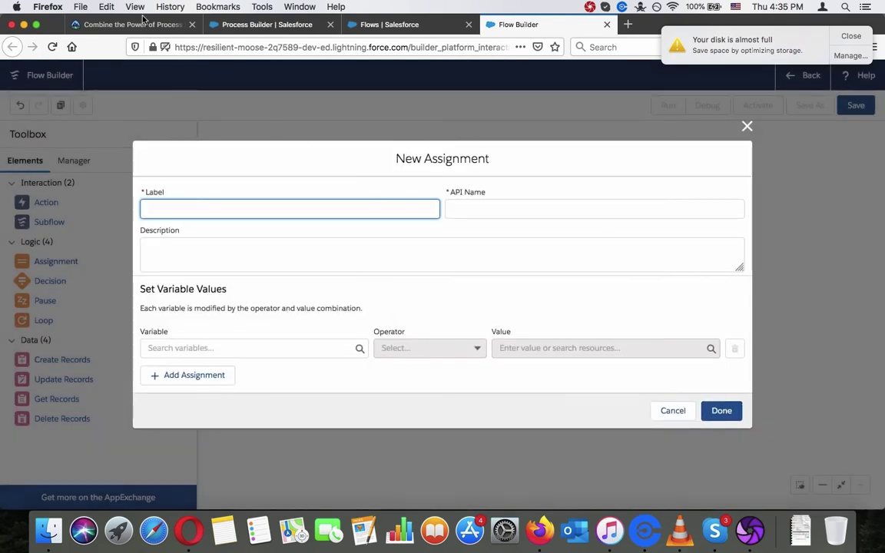
Enter Update Opportunity Product, copied from Trailhead, as the new assignment's label, and consult the instructions for its variable values.
{"action": "left_click", "coordinate": [142, 26]}
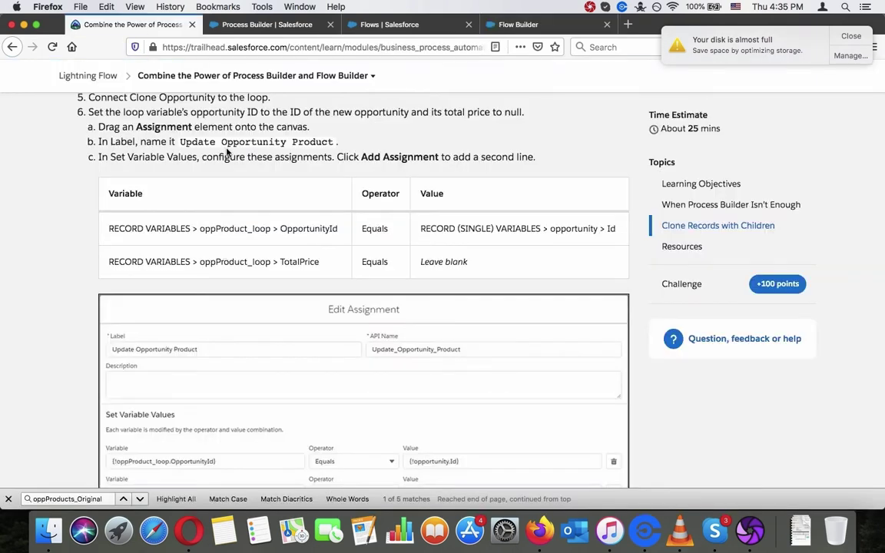
{"action": "left_click_drag", "start_coordinate": [180, 142], "coordinate": [332, 141]}
{"action": "key", "text": "super+c"}
{"action": "left_click", "coordinate": [493, 25]}
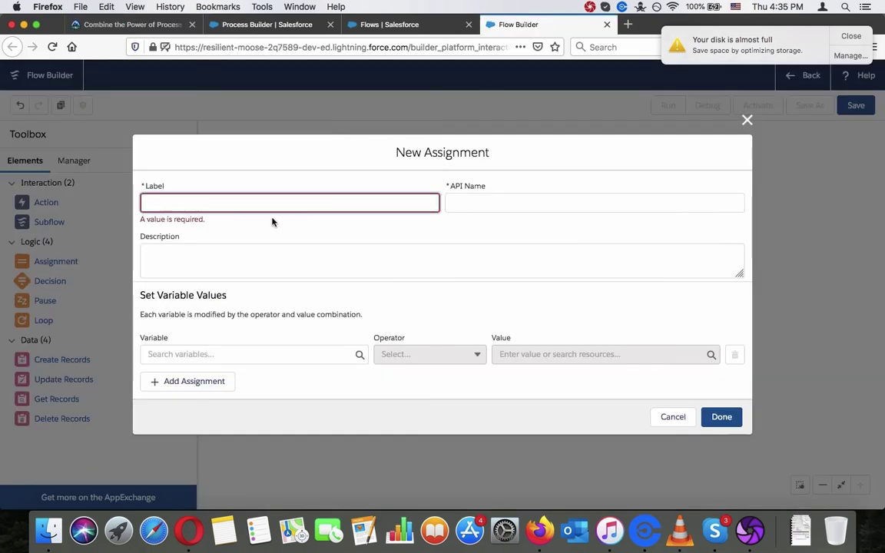
{"action": "key", "text": "super+v"}
{"action": "left_click", "coordinate": [279, 249]}
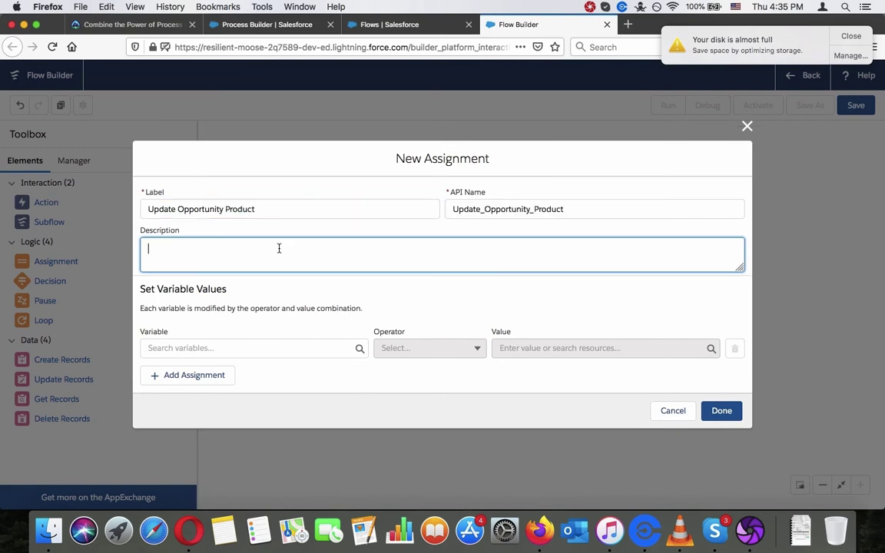
{"action": "left_click", "coordinate": [138, 25]}
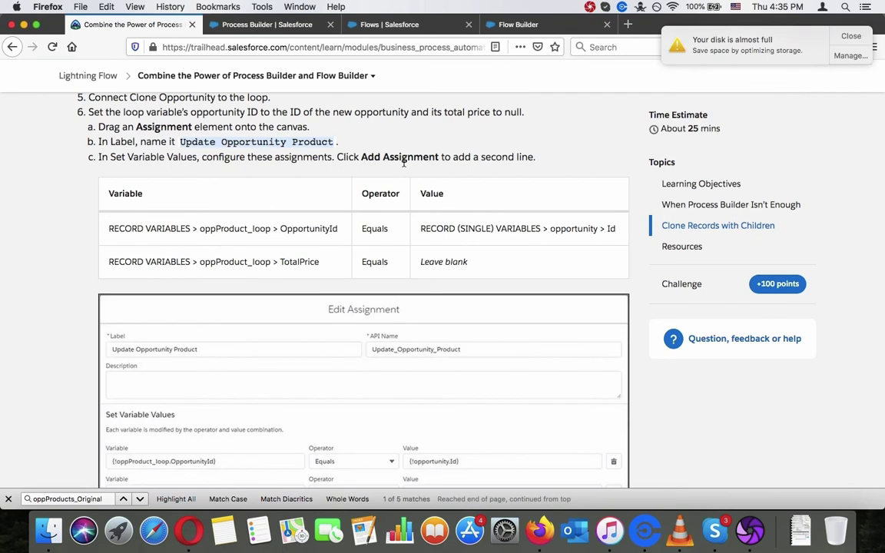
{"action": "left_click", "coordinate": [512, 23]}
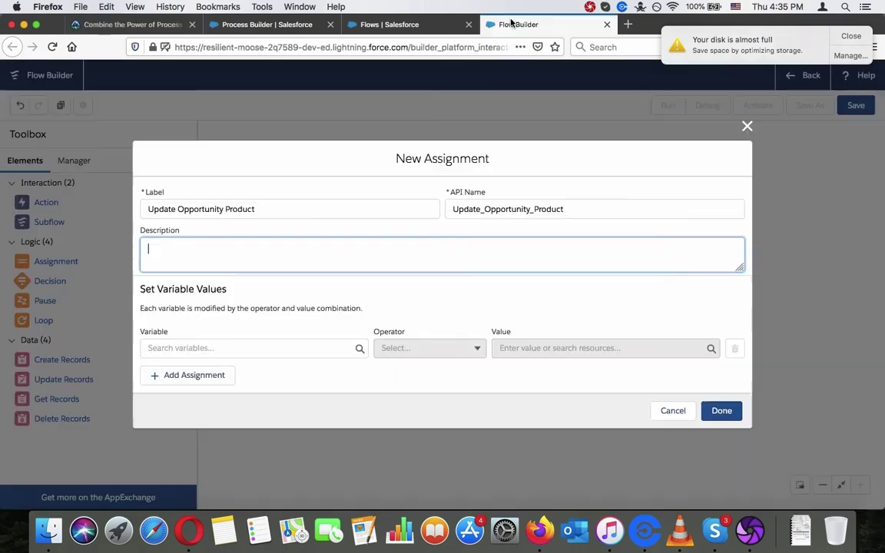
{"action": "left_click", "coordinate": [245, 353]}
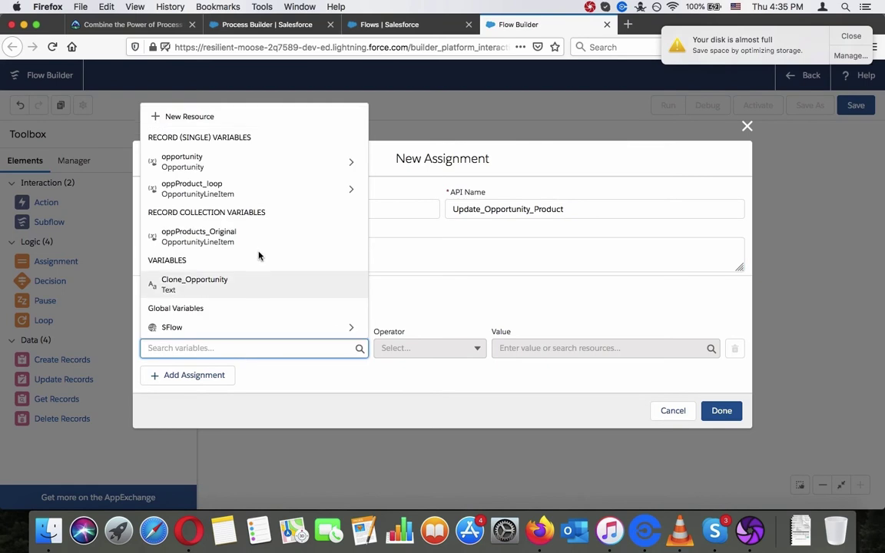
{"action": "type", "text": "add"}
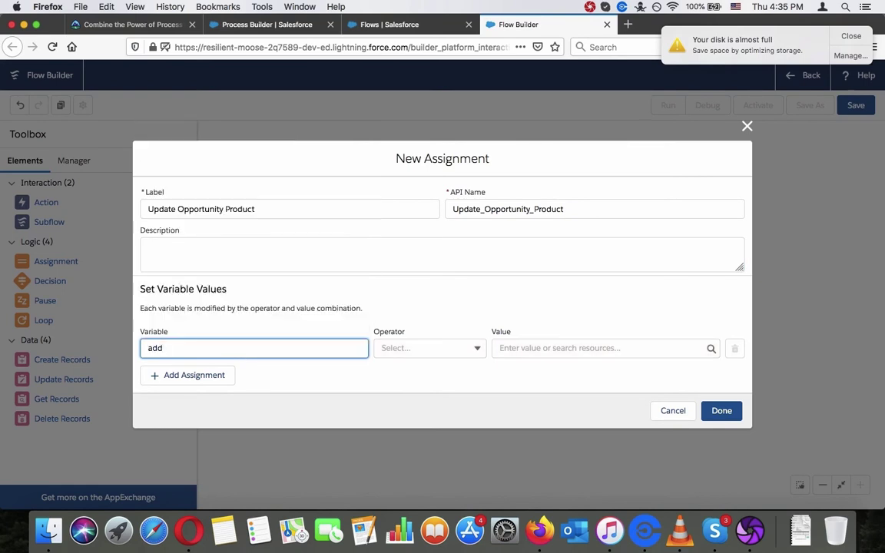
{"action": "key", "text": "BackSpace"}
{"action": "key", "text": "BackSpace"}
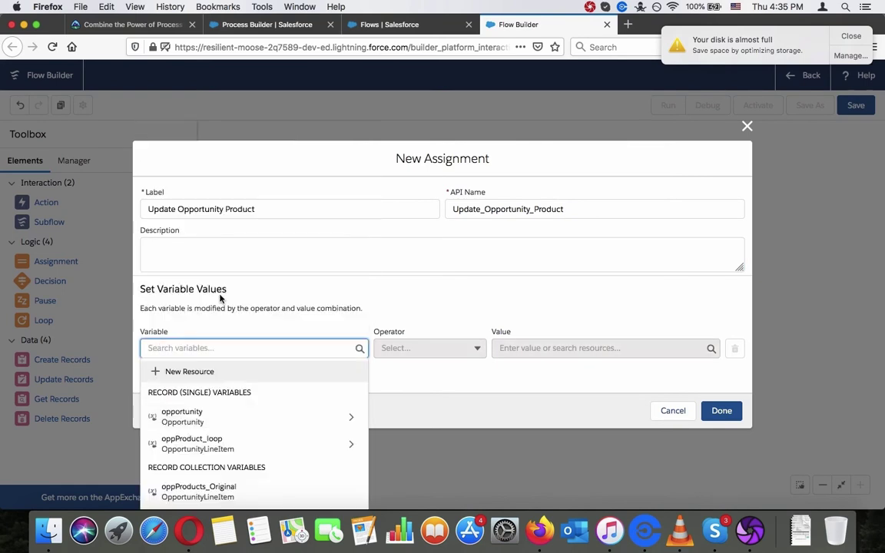
{"action": "left_click", "coordinate": [121, 24]}
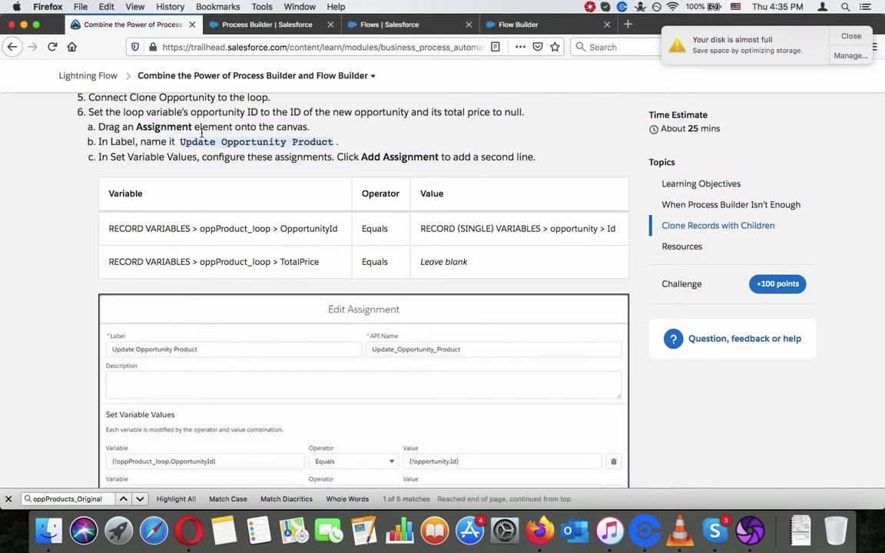
{"action": "left_click", "coordinate": [536, 24]}
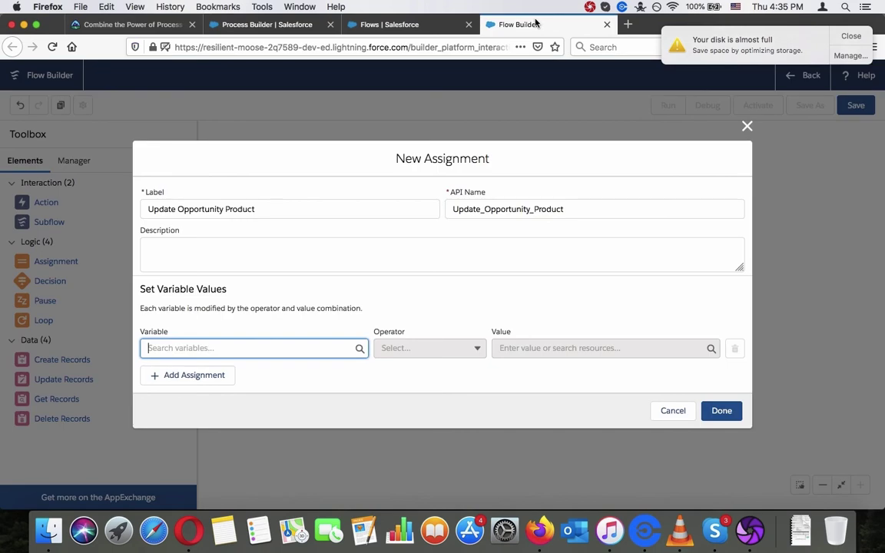
{"action": "type", "text": "rec"}
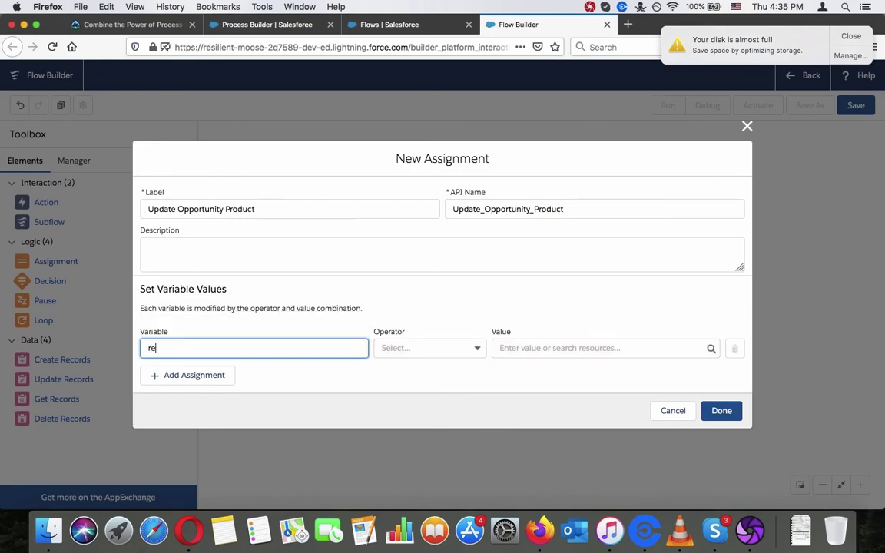
{"action": "key", "text": "BackSpace"}
{"action": "key", "text": "BackSpace"}
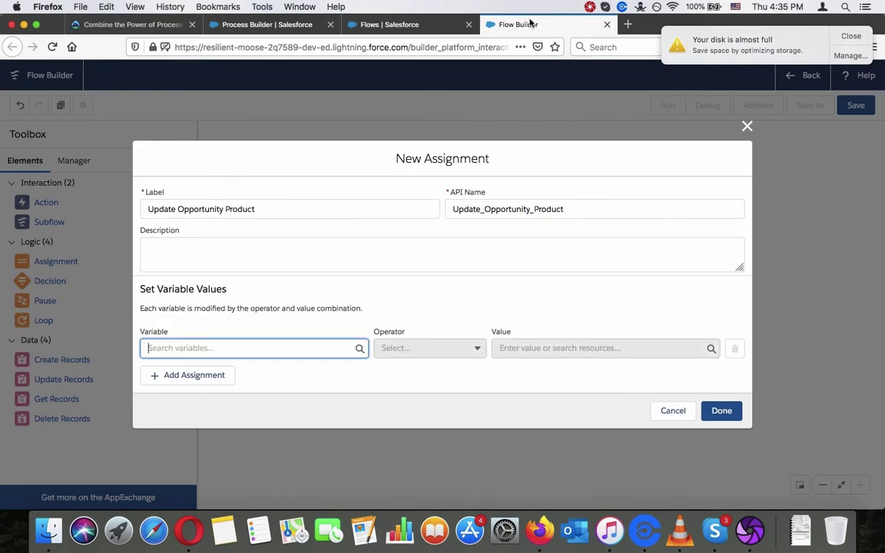
Following the Trailhead table, choose the OpportunityId field of oppProduct_loop as the first assignment's variable.
{"action": "left_click", "coordinate": [150, 29]}
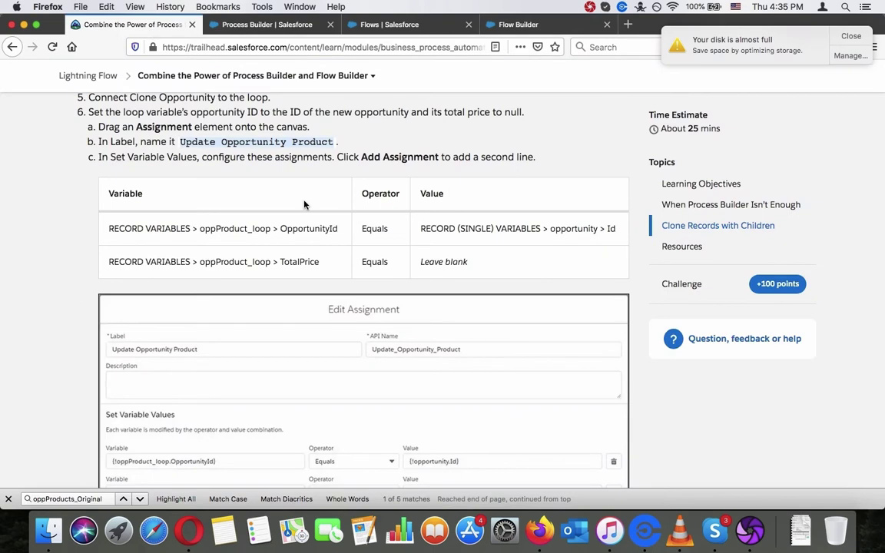
{"action": "left_click", "coordinate": [550, 27]}
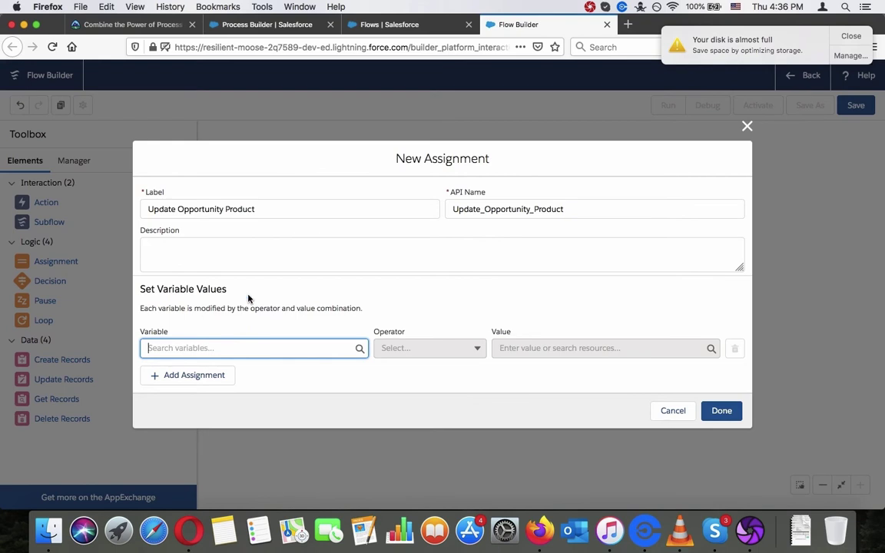
{"action": "left_click", "coordinate": [242, 345]}
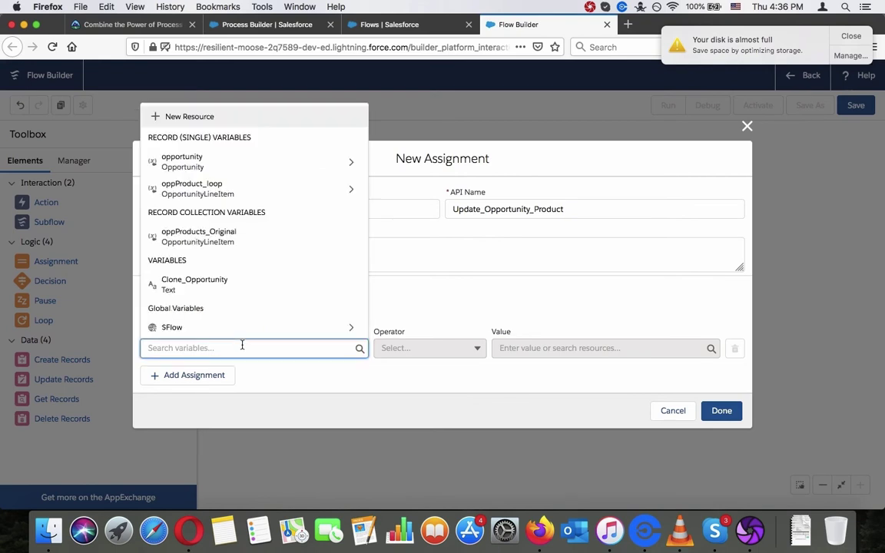
{"action": "left_click", "coordinate": [286, 196]}
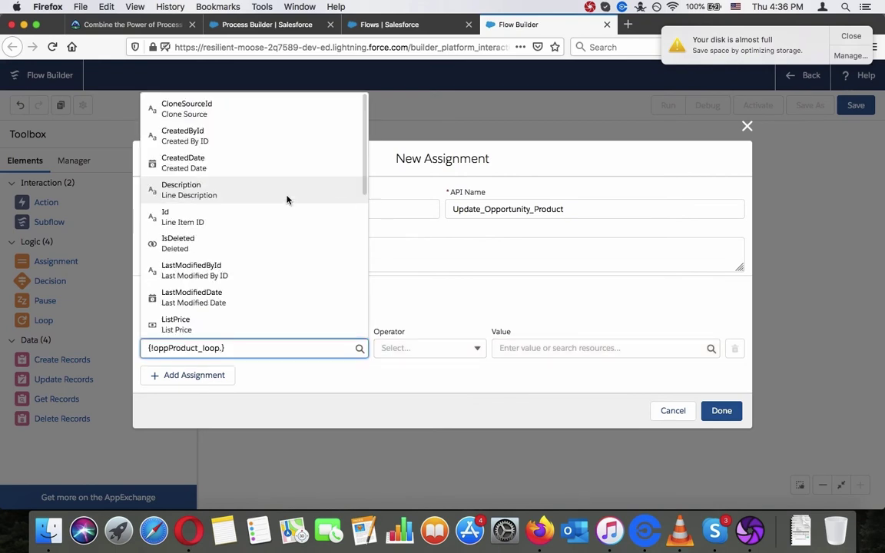
{"action": "scroll", "coordinate": [256, 149], "scroll_direction": "down", "scroll_amount": 5}
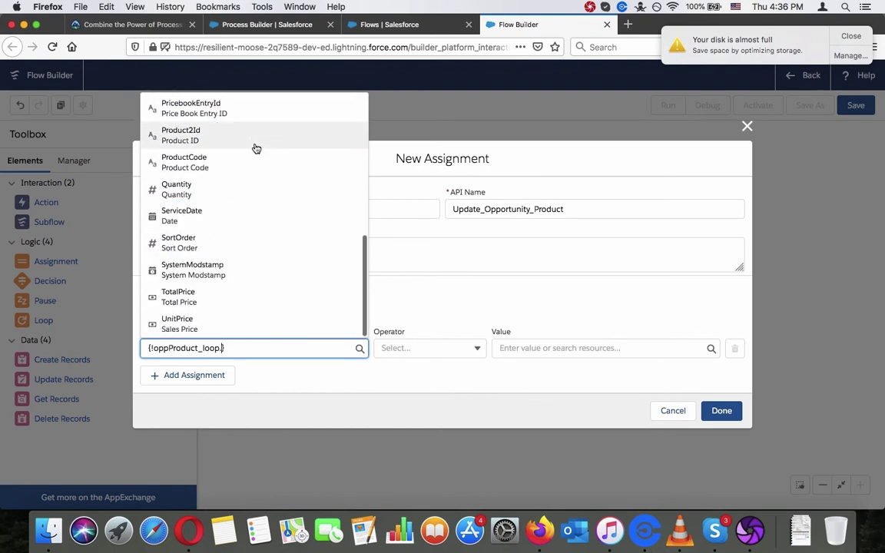
{"action": "scroll", "coordinate": [256, 148], "scroll_direction": "up", "scroll_amount": 5}
{"action": "left_click", "coordinate": [158, 26]}
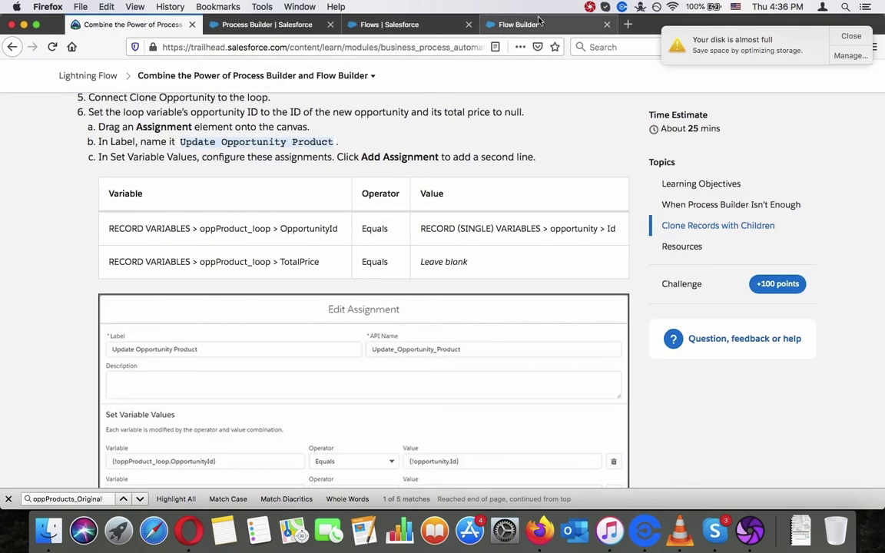
{"action": "left_click", "coordinate": [492, 23]}
{"action": "left_click", "coordinate": [311, 345]}
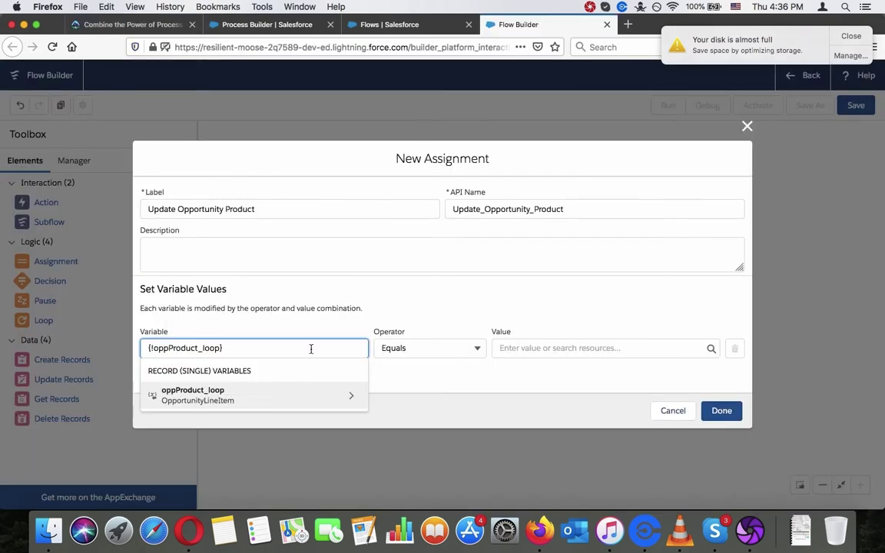
{"action": "left_click", "coordinate": [298, 393]}
{"action": "scroll", "coordinate": [288, 252], "scroll_direction": "down", "scroll_amount": 4}
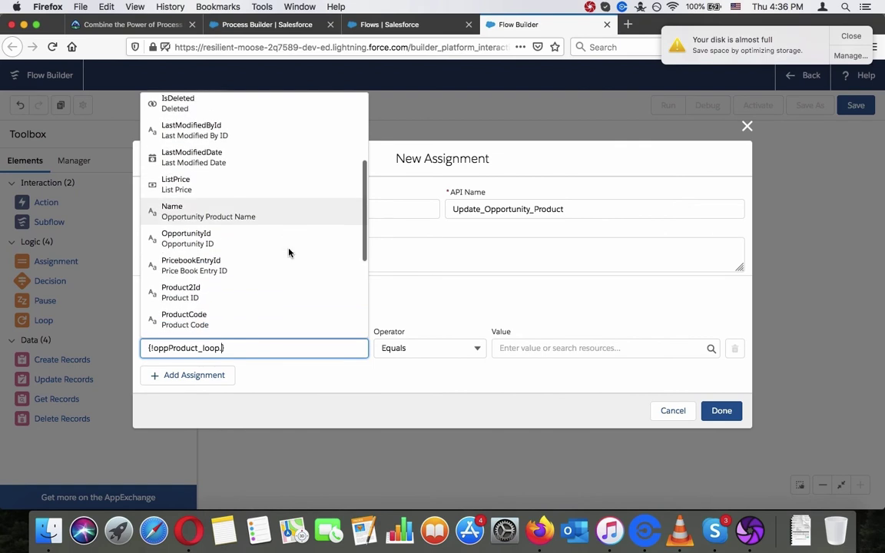
{"action": "left_click", "coordinate": [283, 237]}
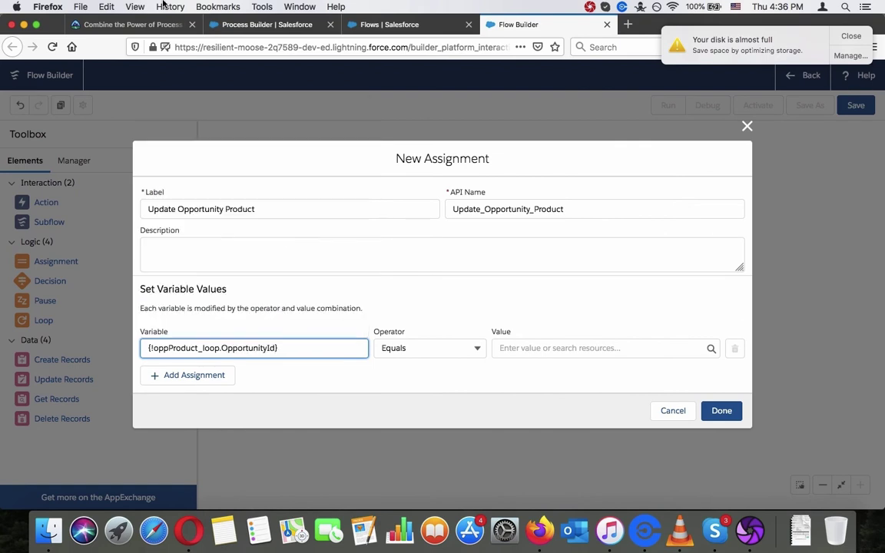
Check the required value in Trailhead and set the first assignment's value to the opportunity record variable's Id field.
{"action": "left_click", "coordinate": [154, 26]}
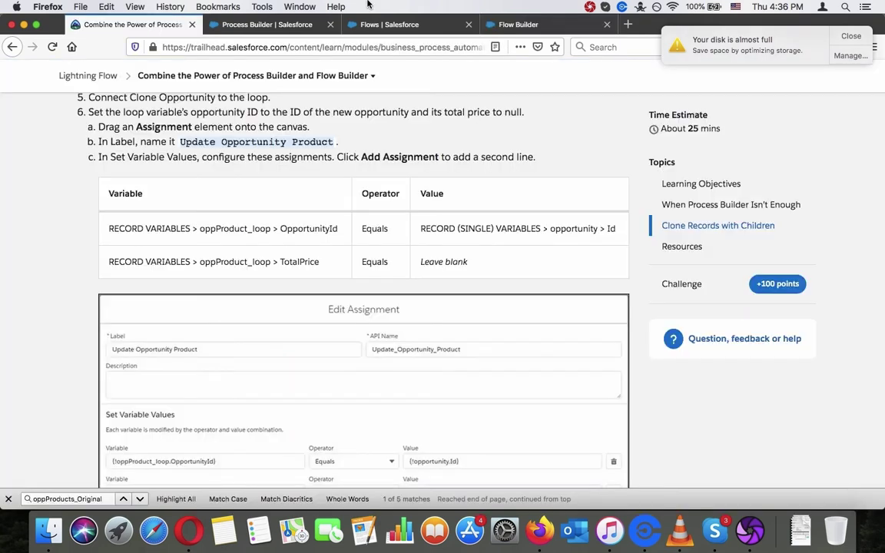
{"action": "left_click", "coordinate": [513, 24]}
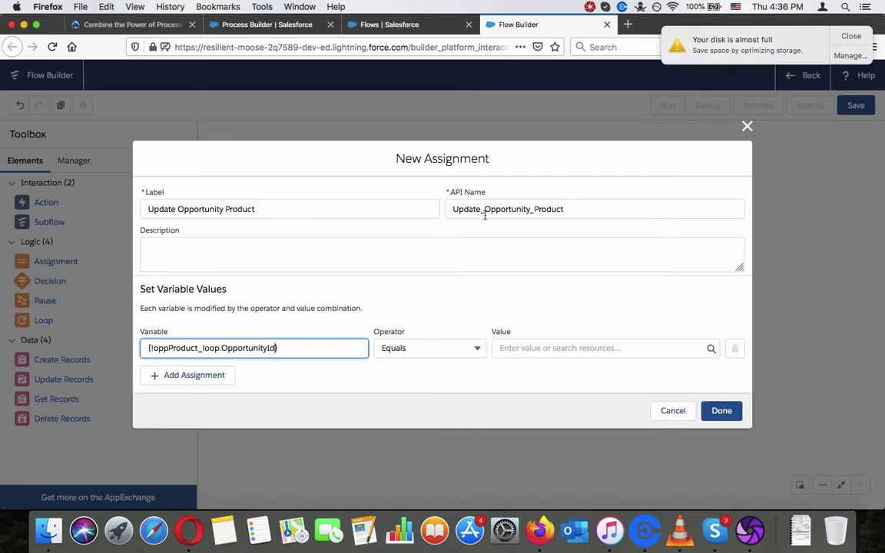
{"action": "left_click", "coordinate": [551, 347]}
{"action": "left_click", "coordinate": [137, 25]}
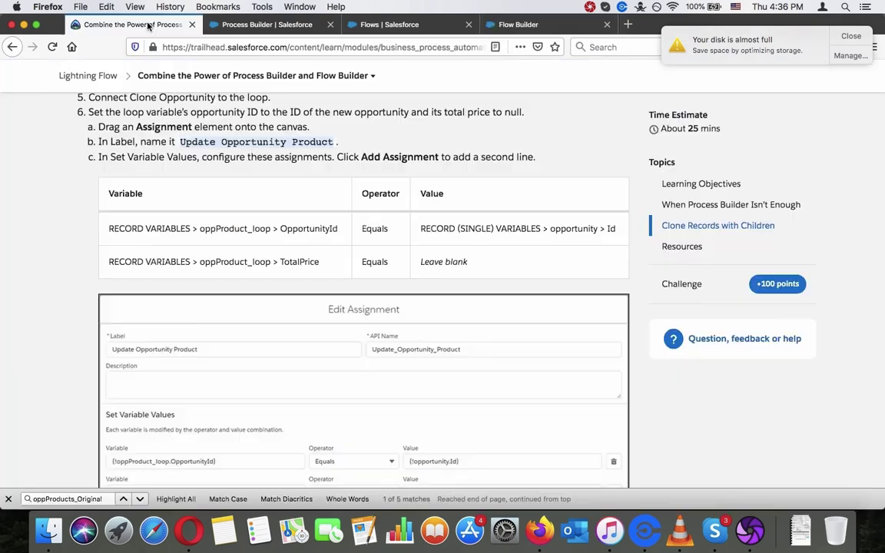
{"action": "left_click", "coordinate": [535, 25]}
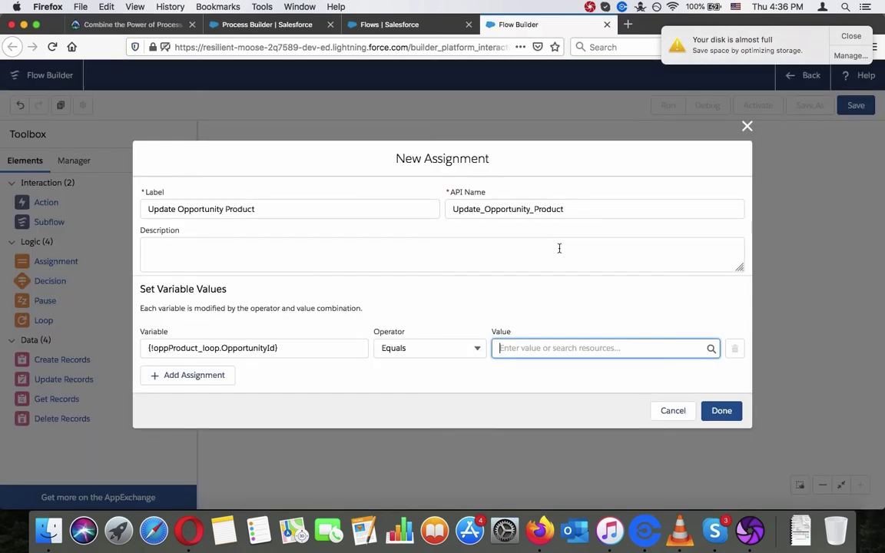
{"action": "left_click", "coordinate": [561, 347]}
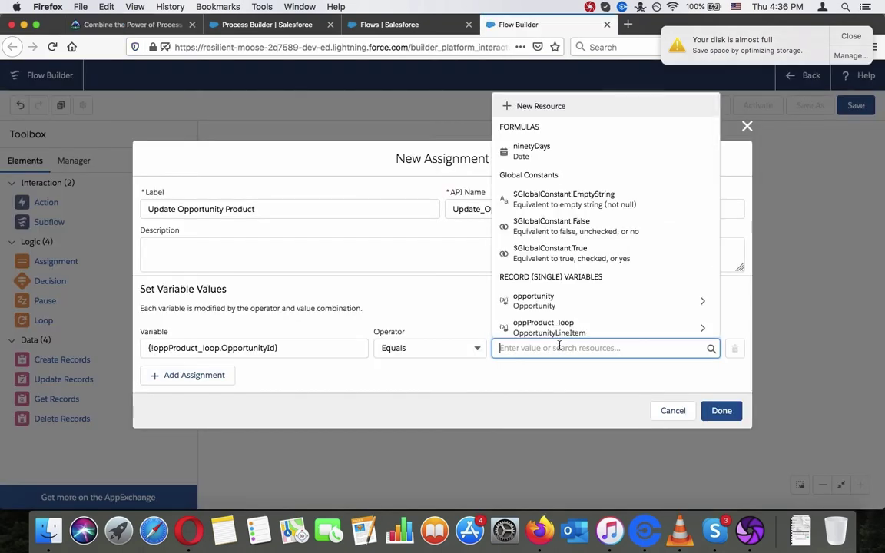
{"action": "left_click", "coordinate": [158, 26]}
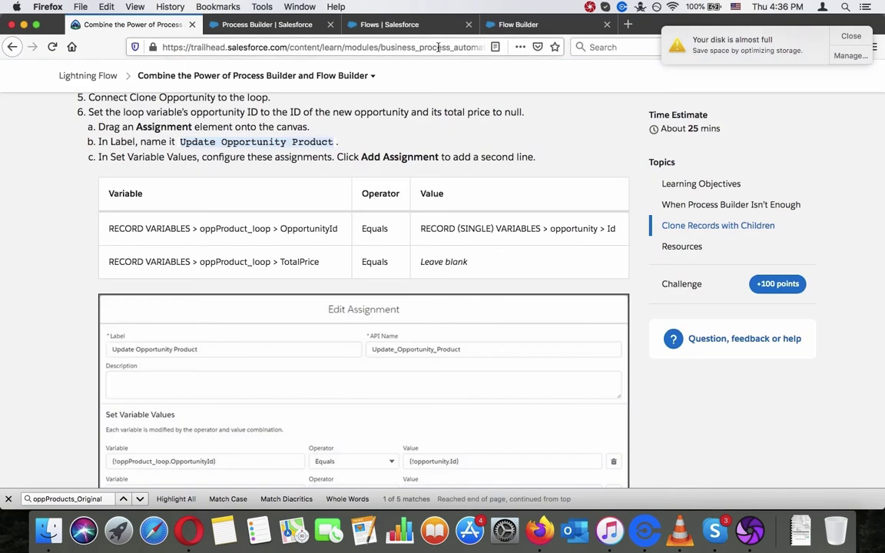
{"action": "left_click", "coordinate": [504, 28]}
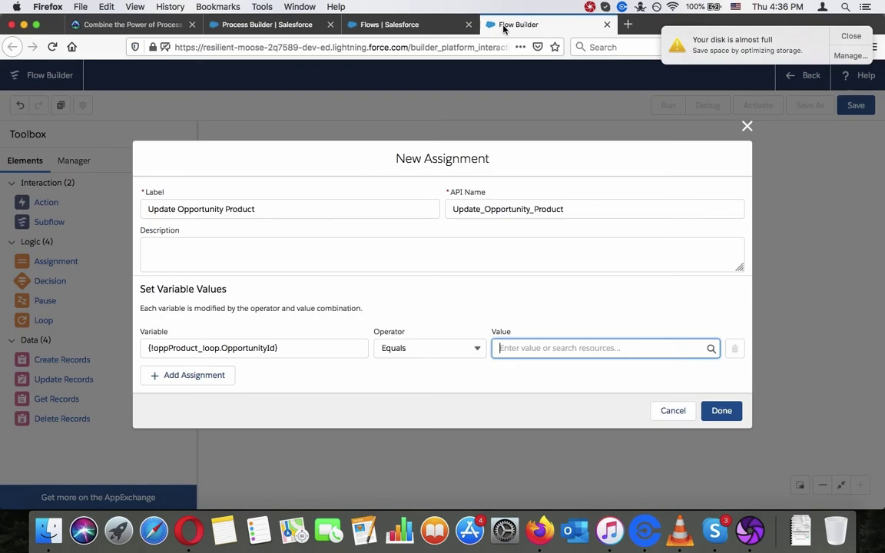
{"action": "left_click", "coordinate": [554, 347]}
{"action": "scroll", "coordinate": [567, 246], "scroll_direction": "down", "scroll_amount": 2}
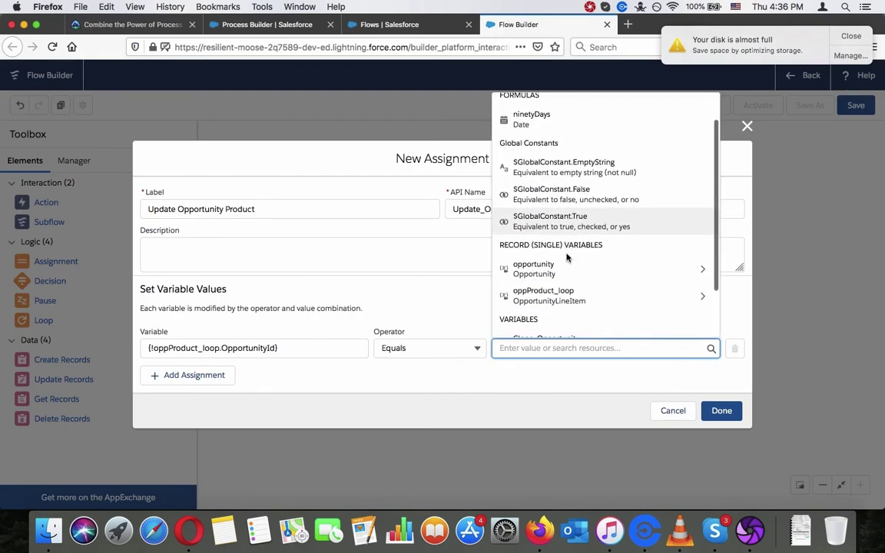
{"action": "left_click", "coordinate": [567, 266]}
{"action": "scroll", "coordinate": [580, 173], "scroll_direction": "down", "scroll_amount": 15}
{"action": "scroll", "coordinate": [579, 172], "scroll_direction": "up", "scroll_amount": 4}
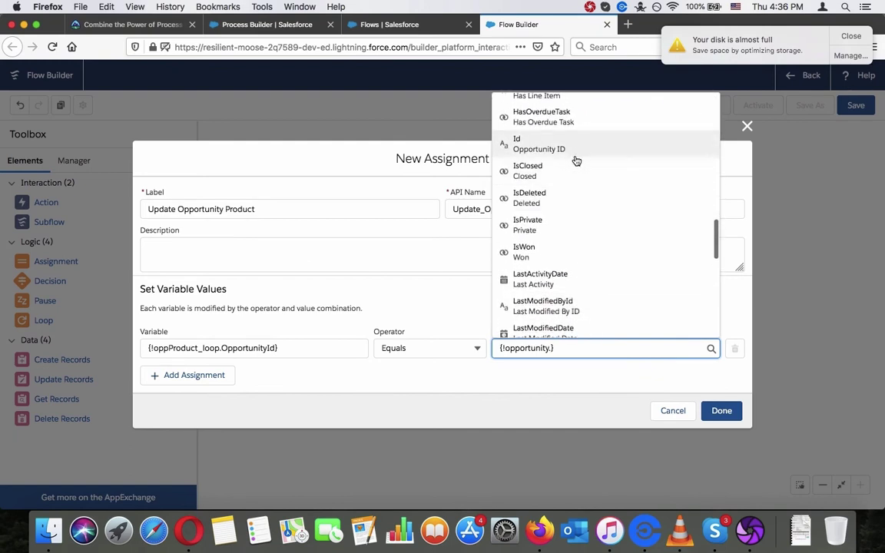
{"action": "left_click", "coordinate": [576, 156]}
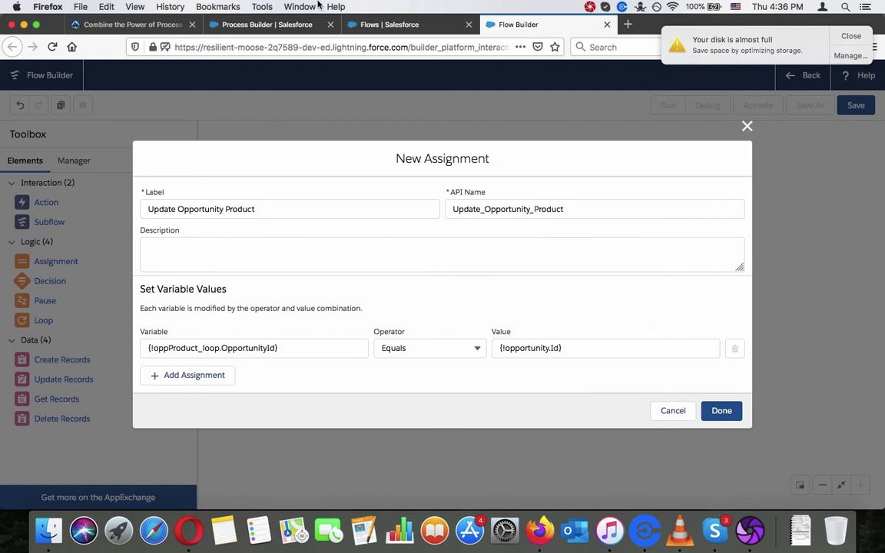
Add a second assignment row, as Trailhead instructs, and choose the TotalPrice field of oppProduct_loop as its variable.
{"action": "left_click", "coordinate": [180, 25]}
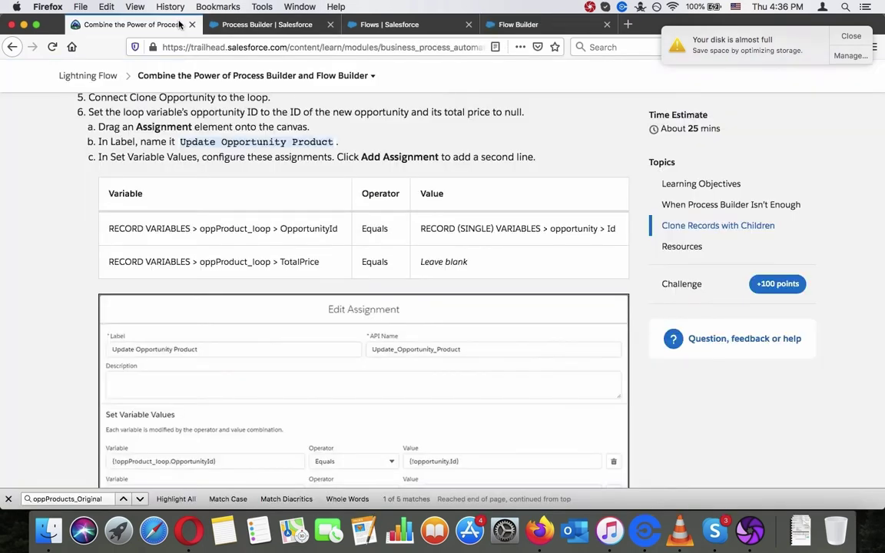
{"action": "left_click", "coordinate": [520, 25]}
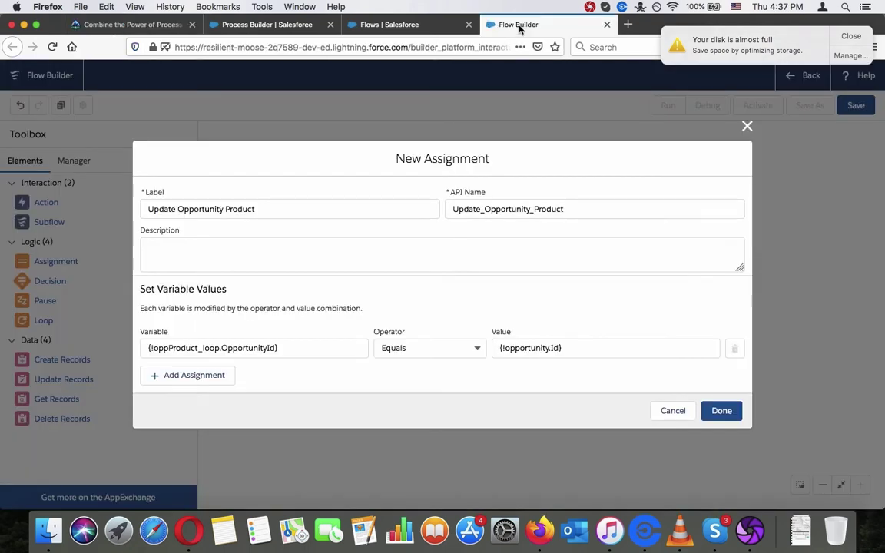
{"action": "left_click", "coordinate": [197, 376]}
{"action": "left_click", "coordinate": [219, 365]}
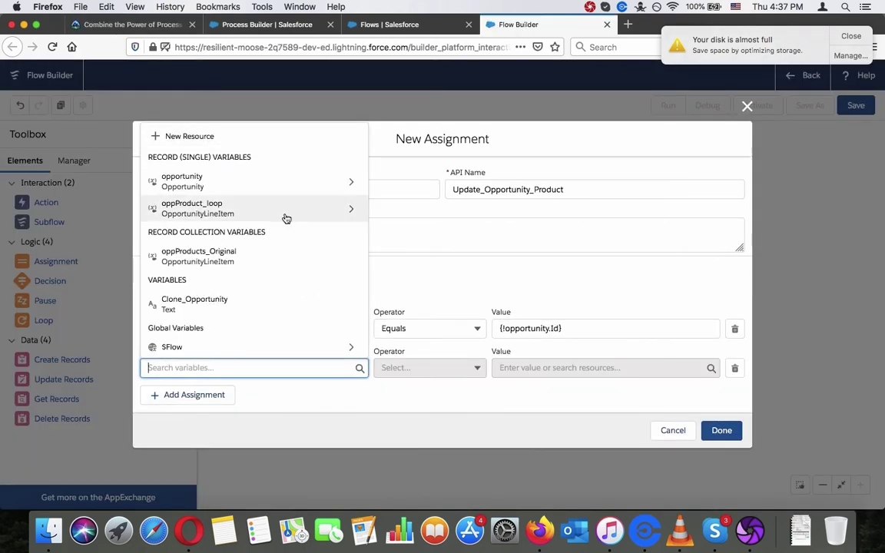
{"action": "left_click", "coordinate": [144, 25]}
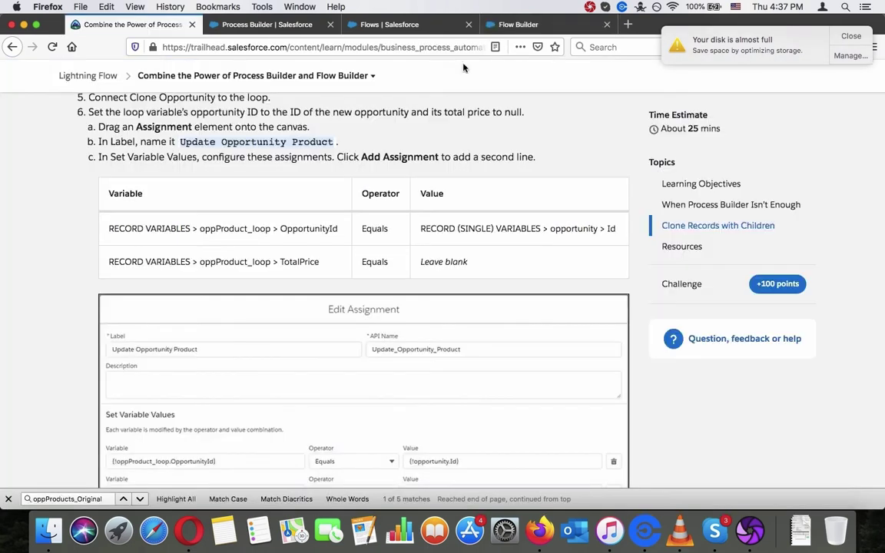
{"action": "left_click", "coordinate": [569, 29]}
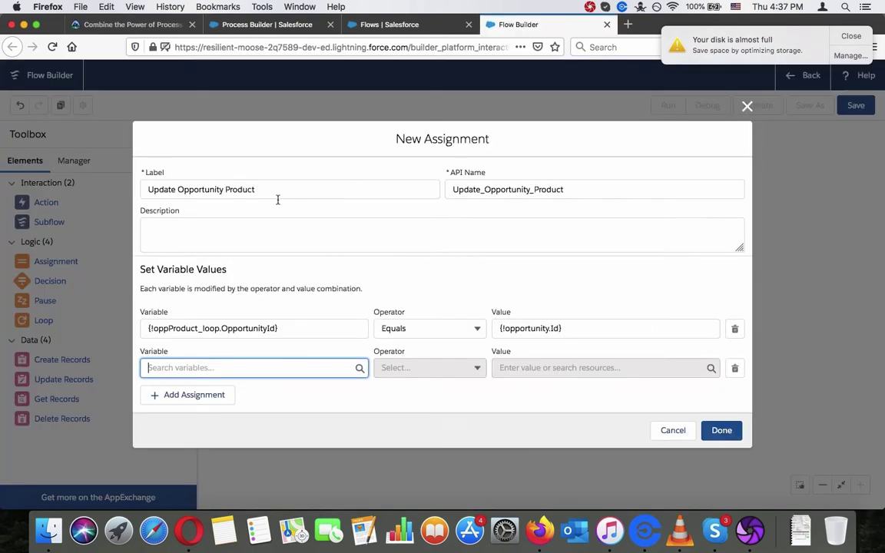
{"action": "left_click", "coordinate": [281, 367]}
{"action": "left_click", "coordinate": [290, 210]}
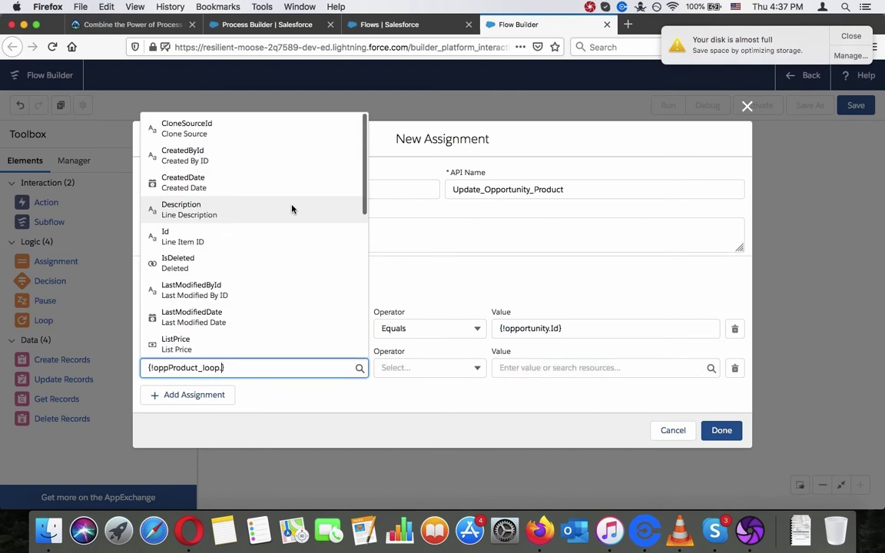
{"action": "scroll", "coordinate": [270, 190], "scroll_direction": "down", "scroll_amount": 8}
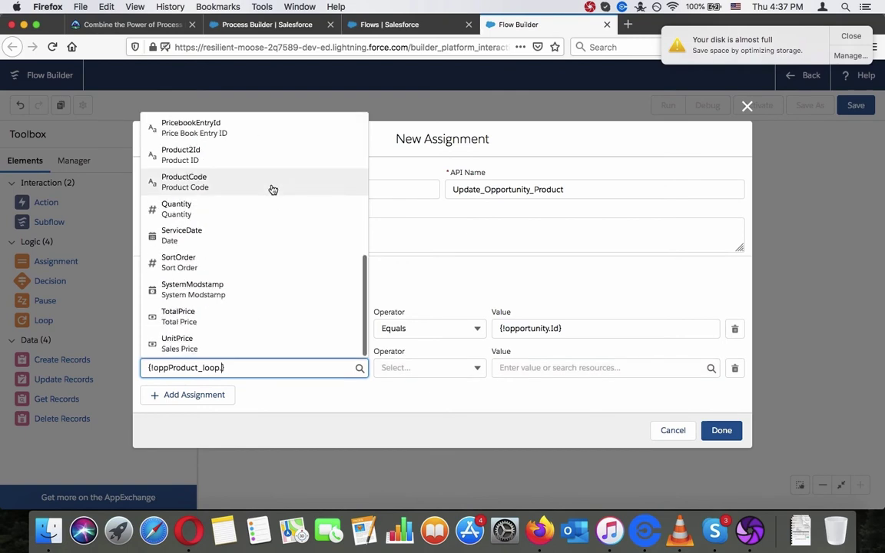
{"action": "left_click", "coordinate": [253, 312]}
{"action": "left_click", "coordinate": [530, 367]}
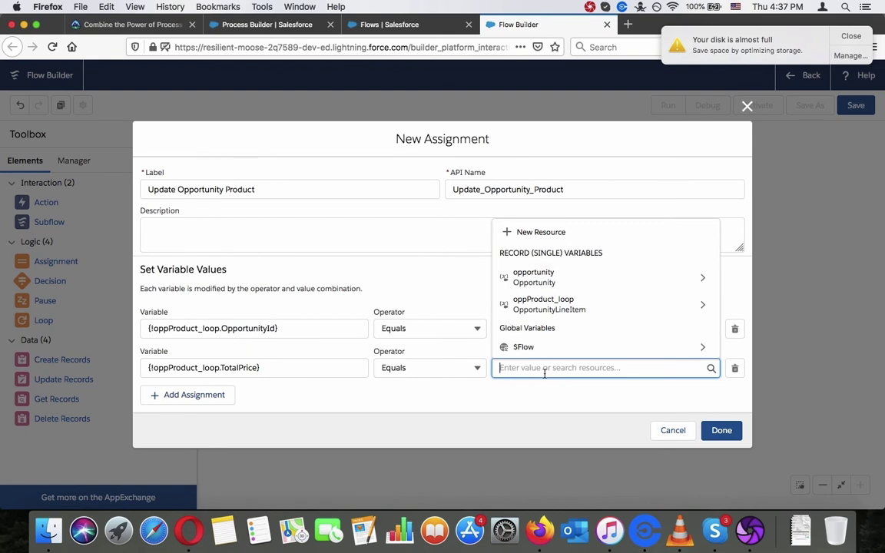
{"action": "type", "text": "l"}
{"action": "key", "text": "BackSpace"}
{"action": "type", "text": "b"}
{"action": "key", "text": "BackSpace"}
{"action": "key", "text": "BackSpace"}
Check the TotalPrice row against the Trailhead table, leave its value blank, and finish the Update Opportunity Product assignment.
{"action": "left_click", "coordinate": [123, 23]}
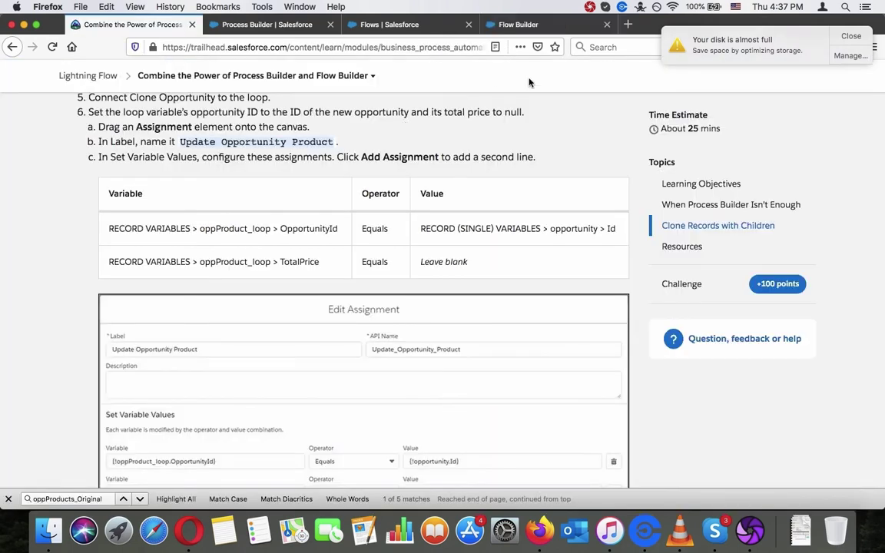
{"action": "left_click", "coordinate": [524, 25]}
{"action": "left_click", "coordinate": [480, 398]}
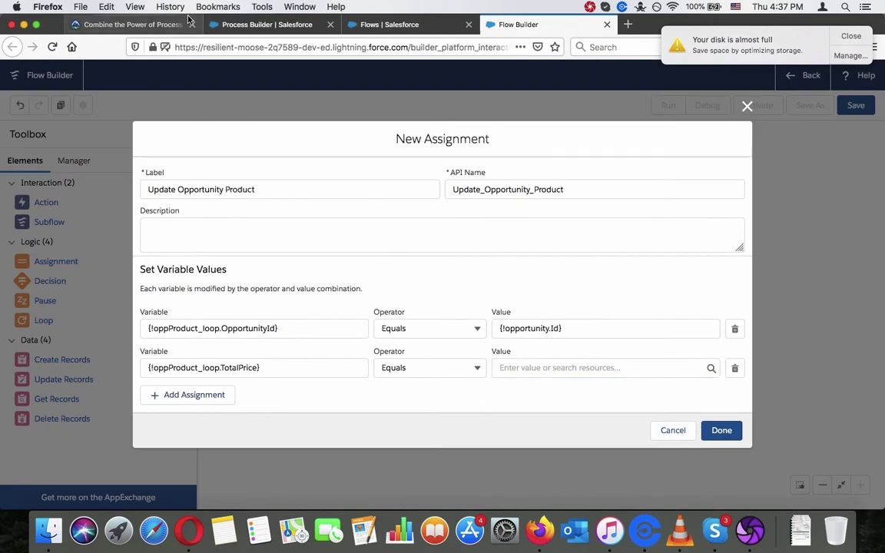
{"action": "left_click", "coordinate": [134, 26]}
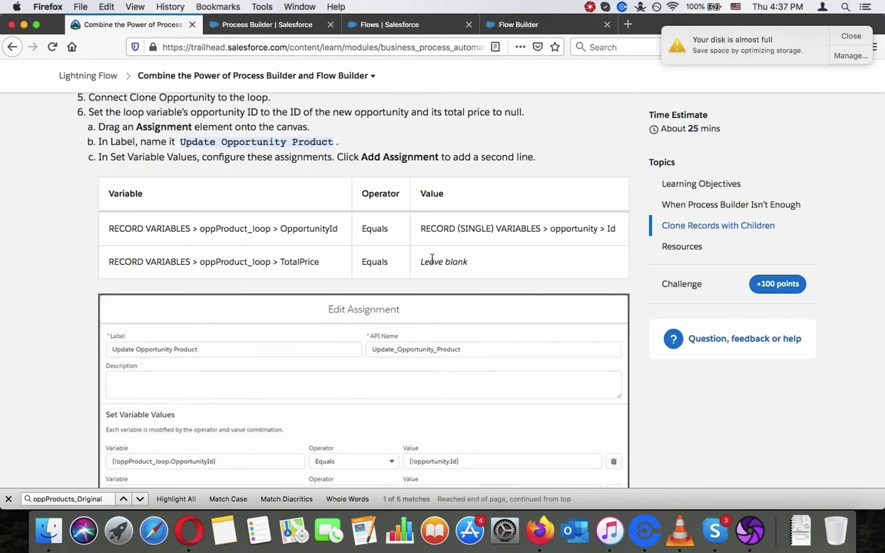
{"action": "left_click_drag", "start_coordinate": [420, 262], "coordinate": [468, 262]}
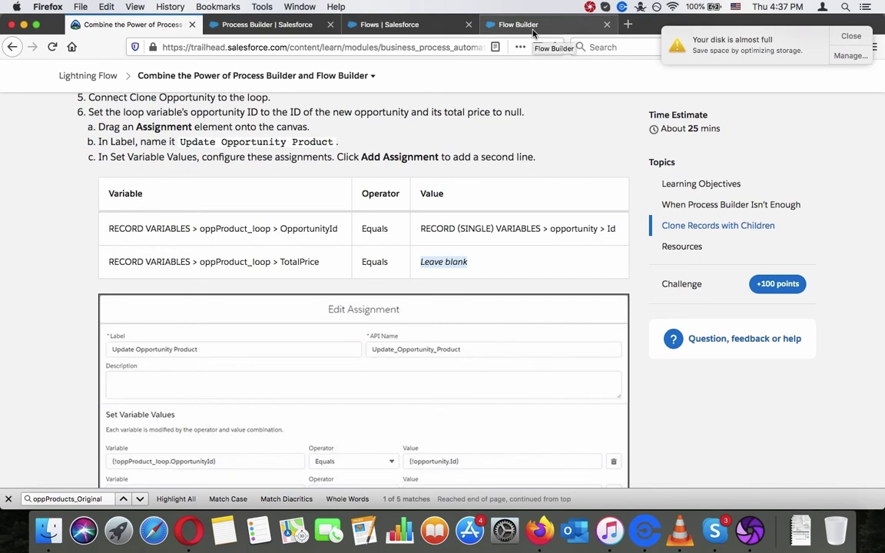
{"action": "scroll", "coordinate": [469, 271], "scroll_direction": "down", "scroll_amount": 2}
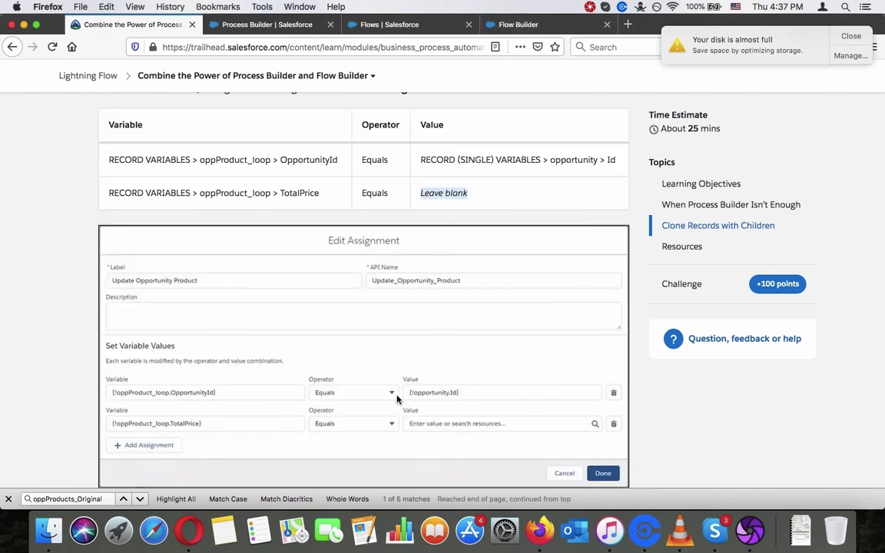
{"action": "left_click", "coordinate": [534, 24]}
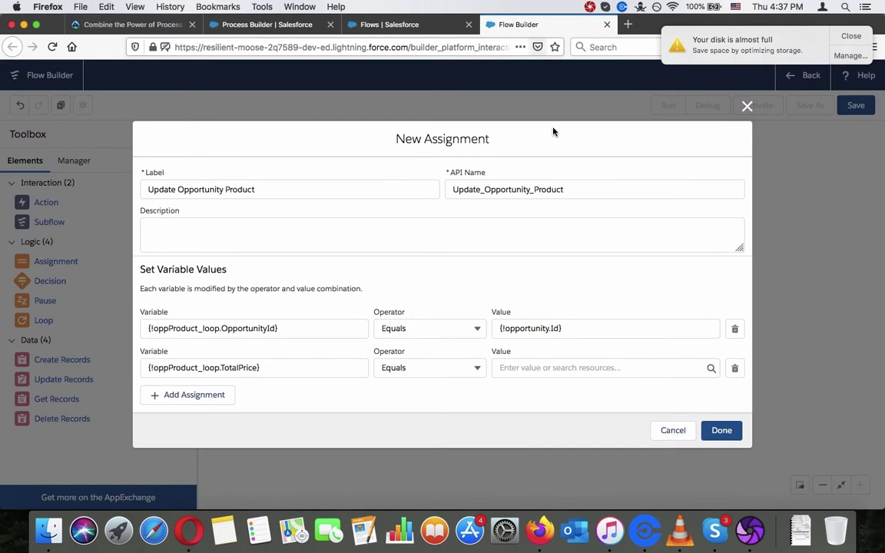
{"action": "left_click", "coordinate": [176, 25]}
{"action": "scroll", "coordinate": [295, 231], "scroll_direction": "down", "scroll_amount": 5}
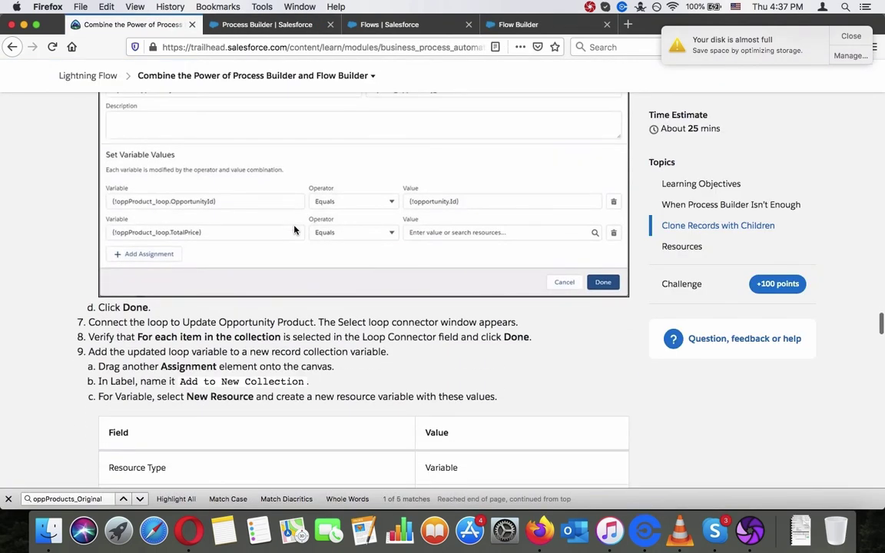
{"action": "left_click", "coordinate": [530, 24]}
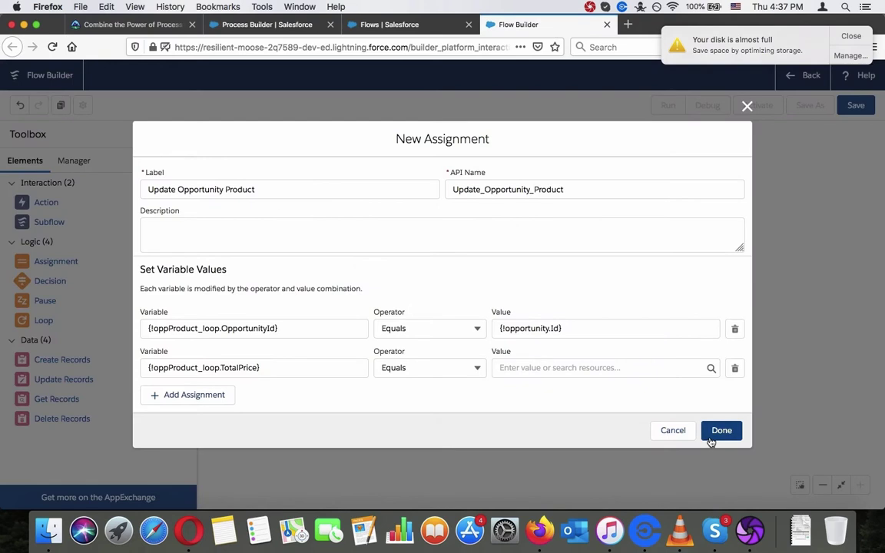
{"action": "left_click", "coordinate": [710, 438]}
Following Trailhead, connect the Iterate Over Products loop to Update Opportunity Product using the For each item in the collection connector.
{"action": "left_click", "coordinate": [139, 21]}
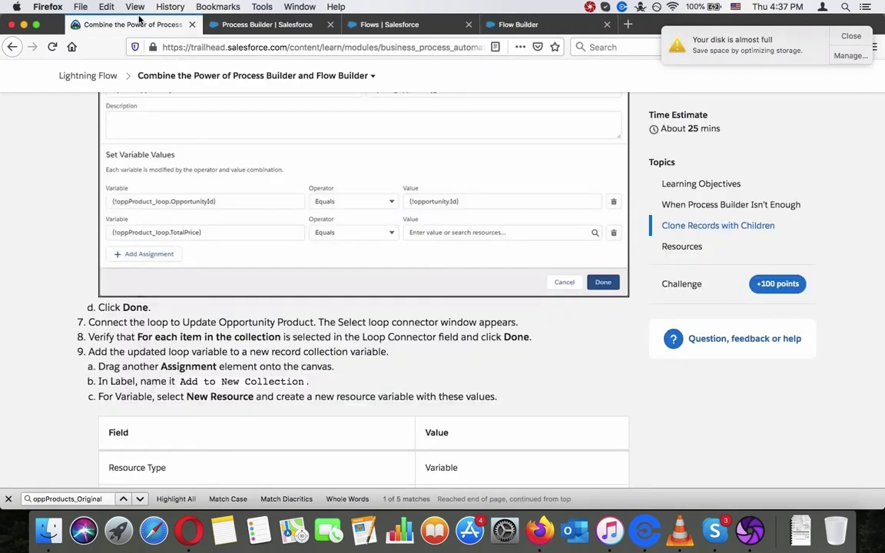
{"action": "scroll", "coordinate": [190, 336], "scroll_direction": "down", "scroll_amount": 4}
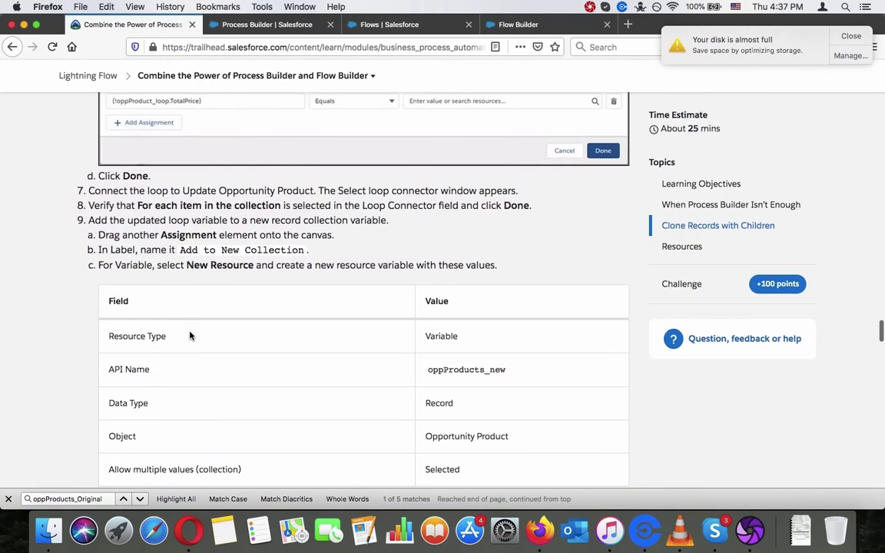
{"action": "scroll", "coordinate": [191, 336], "scroll_direction": "down", "scroll_amount": 2}
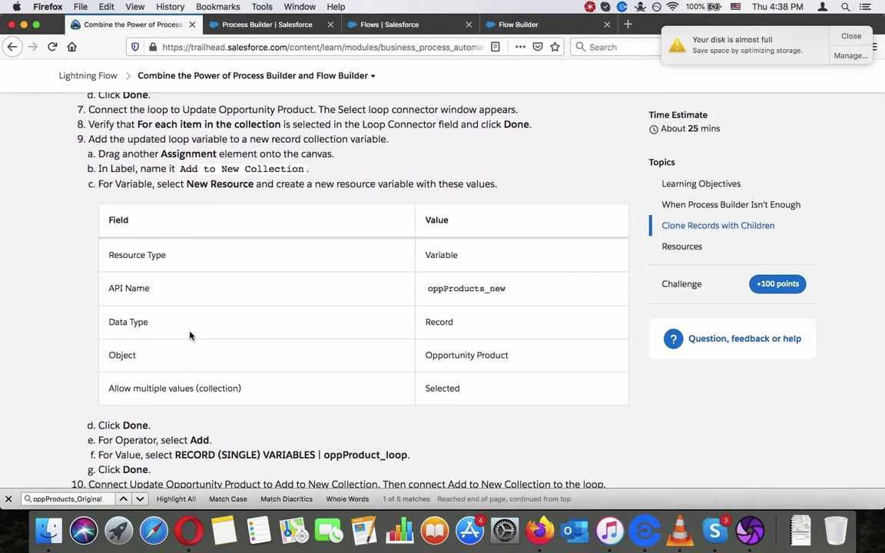
{"action": "left_click", "coordinate": [520, 31]}
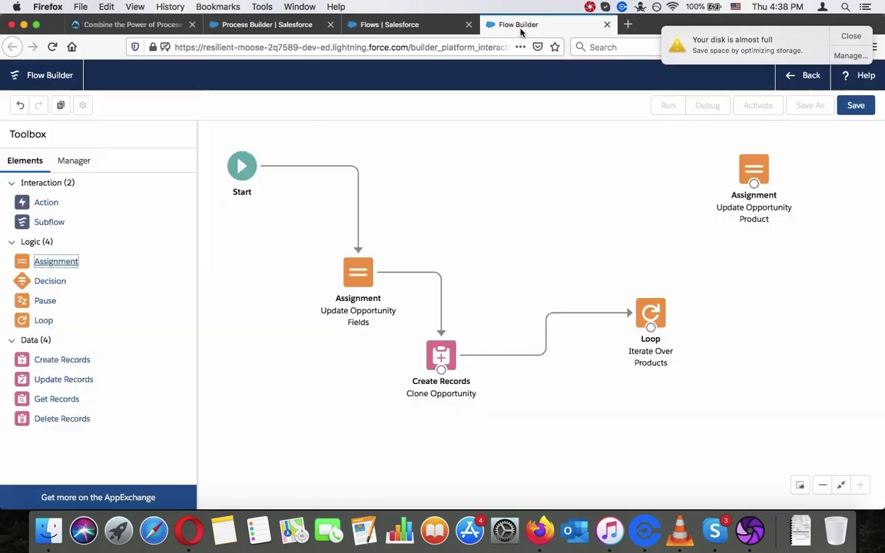
{"action": "left_click_drag", "start_coordinate": [652, 328], "coordinate": [743, 190]}
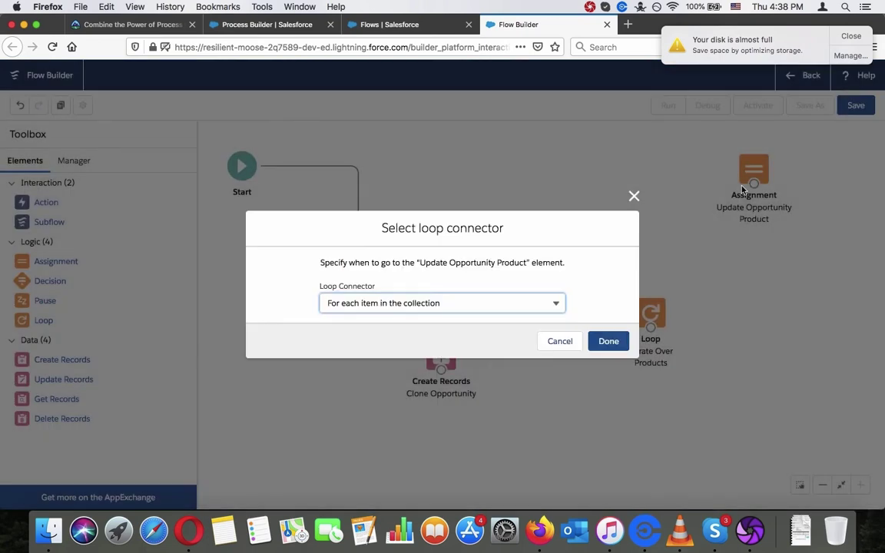
{"action": "left_click", "coordinate": [447, 307]}
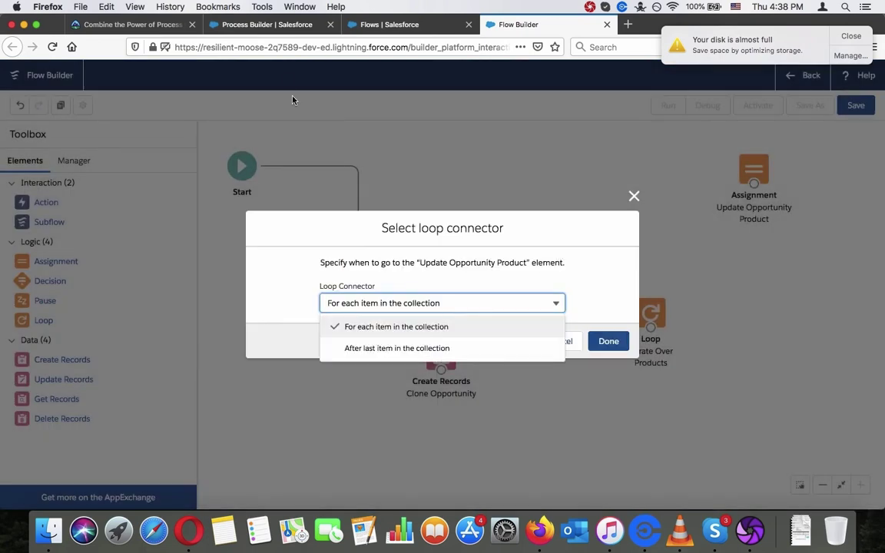
{"action": "left_click", "coordinate": [150, 24]}
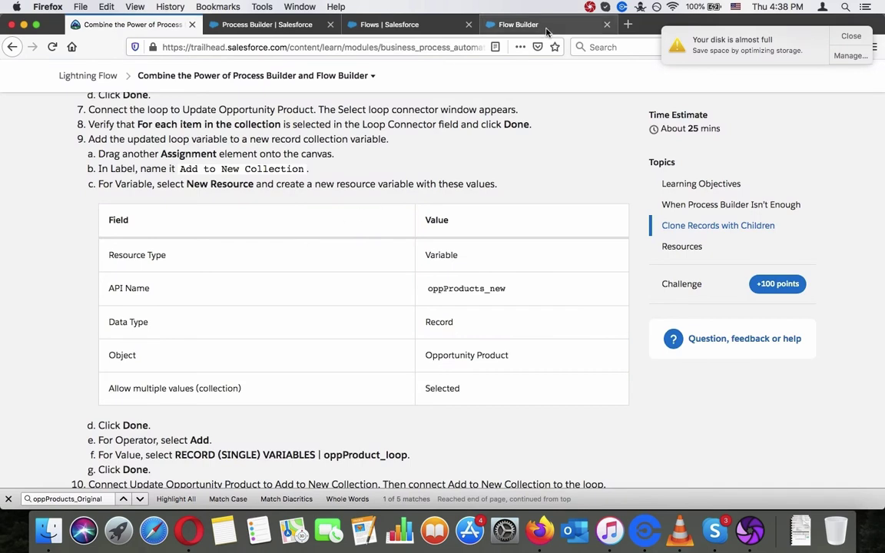
{"action": "left_click", "coordinate": [492, 25]}
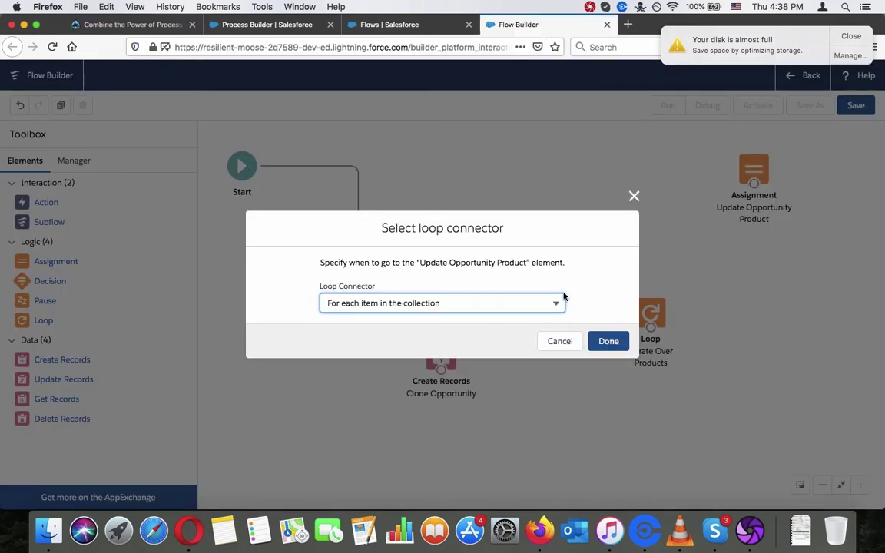
{"action": "left_click", "coordinate": [609, 341]}
Read the next Trailhead instruction and add another Assignment element to the canvas below Update Opportunity Product.
{"action": "left_click", "coordinate": [130, 25]}
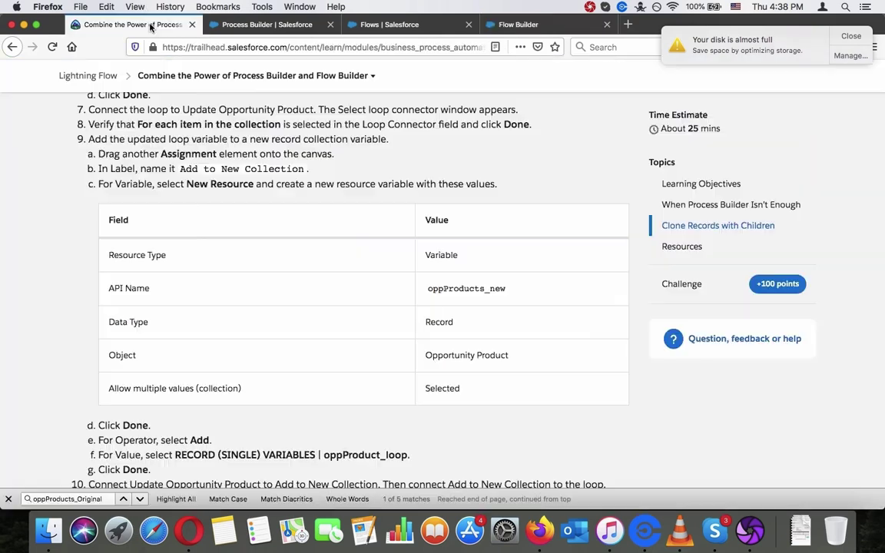
{"action": "triple_click", "coordinate": [193, 143]}
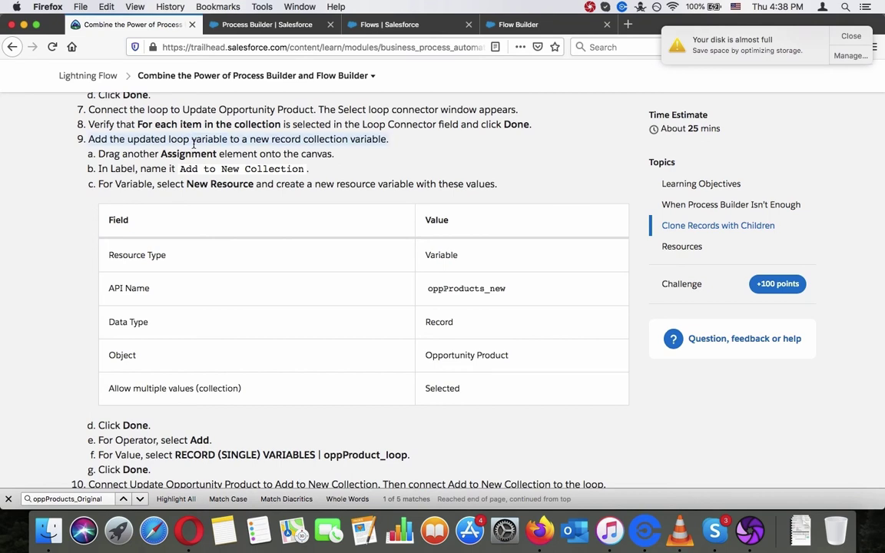
{"action": "triple_click", "coordinate": [198, 153]}
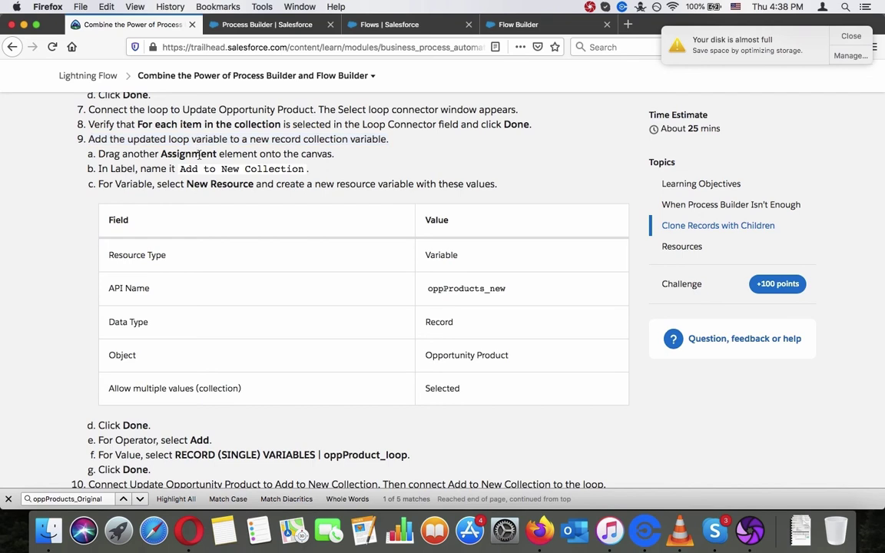
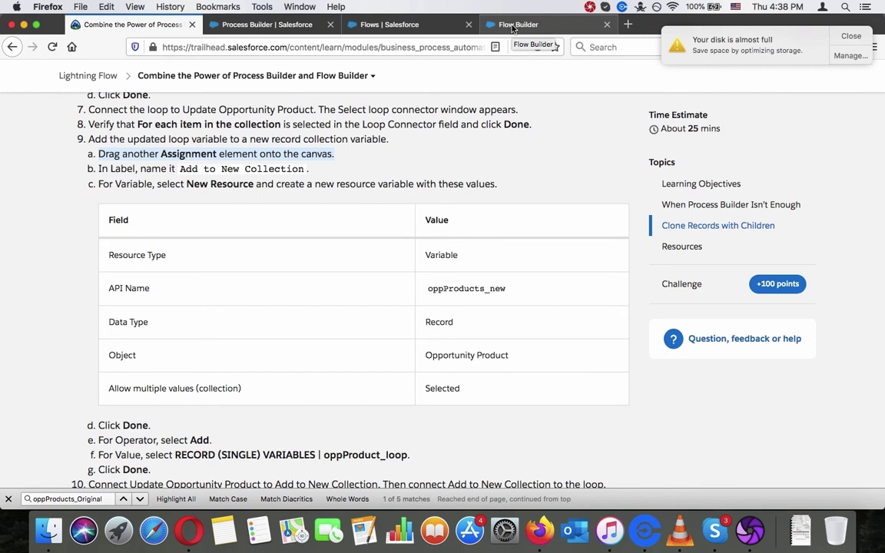
{"action": "left_click", "coordinate": [512, 25]}
{"action": "left_click_drag", "start_coordinate": [45, 264], "coordinate": [730, 367]}
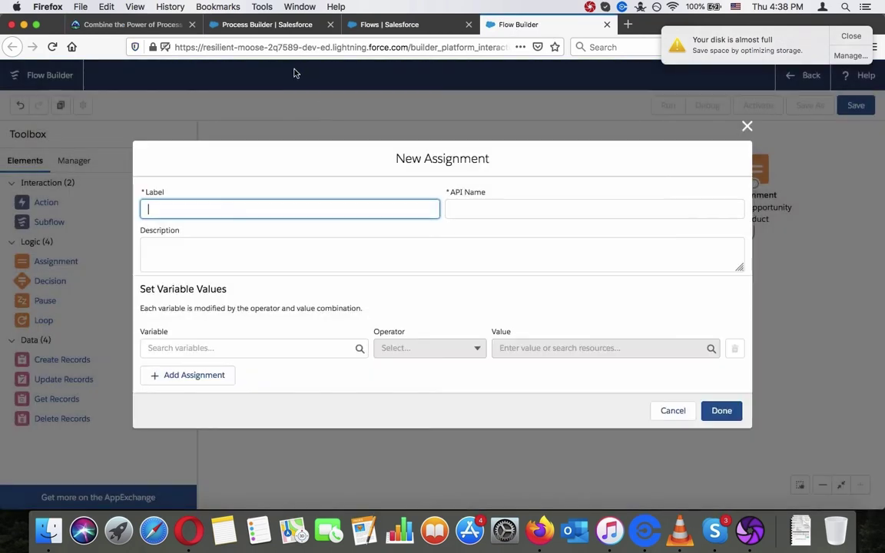
Label the new assignment Add to New Collection, copying the name from Trailhead.
{"action": "left_click", "coordinate": [130, 25]}
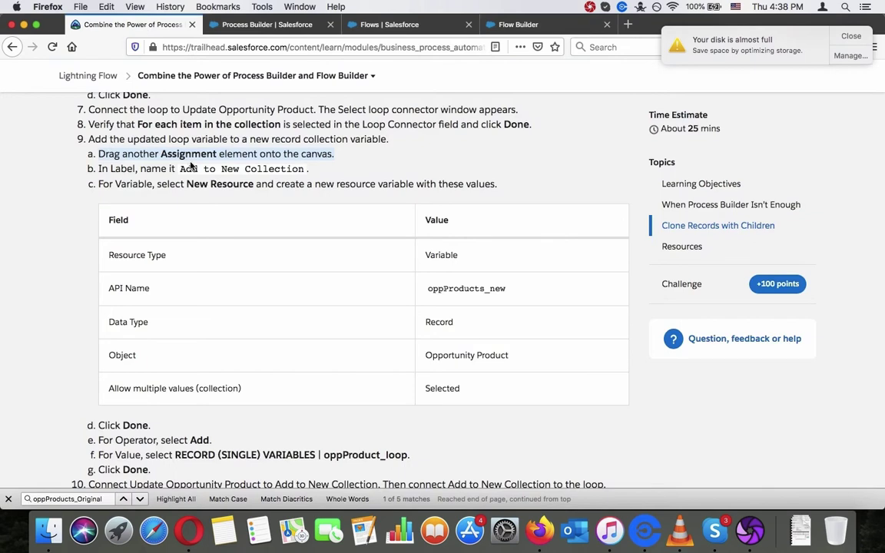
{"action": "left_click_drag", "start_coordinate": [183, 168], "coordinate": [254, 168]}
{"action": "left_click_drag", "start_coordinate": [180, 170], "coordinate": [304, 166]}
{"action": "key", "text": "super+c"}
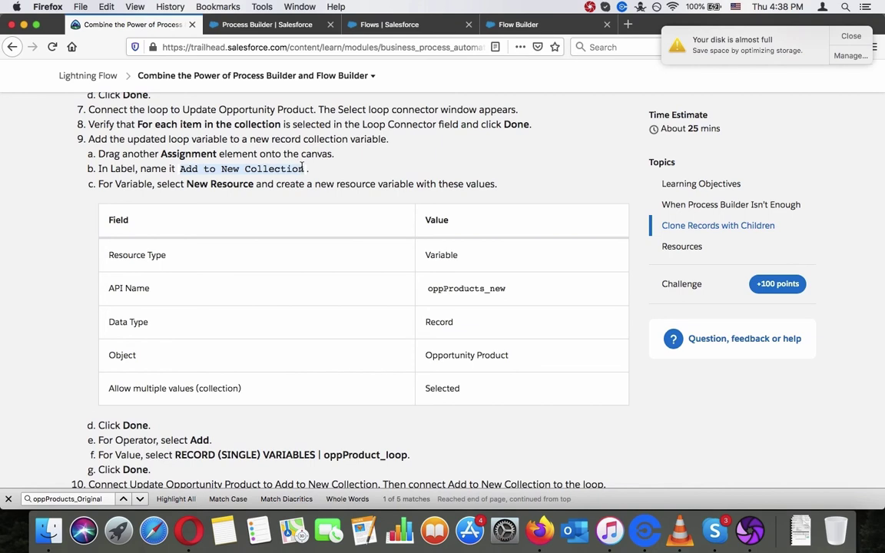
{"action": "left_click", "coordinate": [513, 24]}
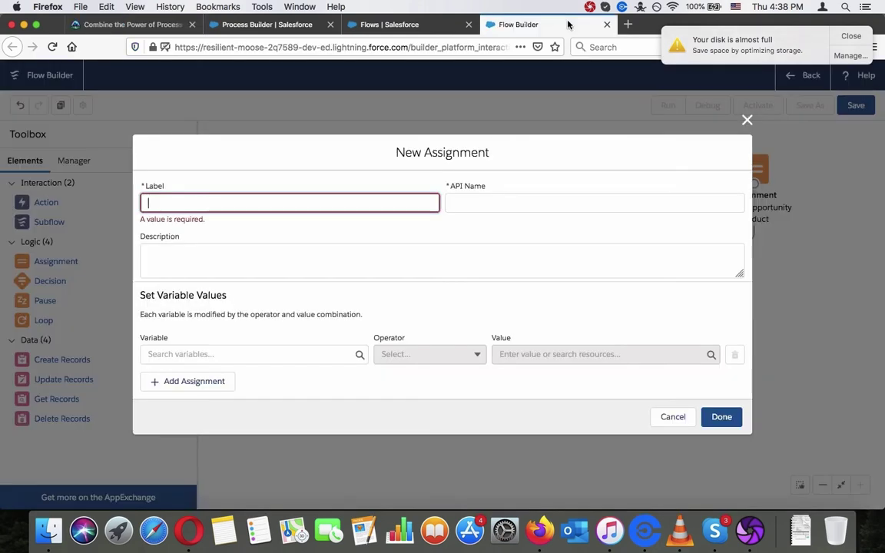
{"action": "key", "text": "super+v"}
{"action": "left_click", "coordinate": [330, 260]}
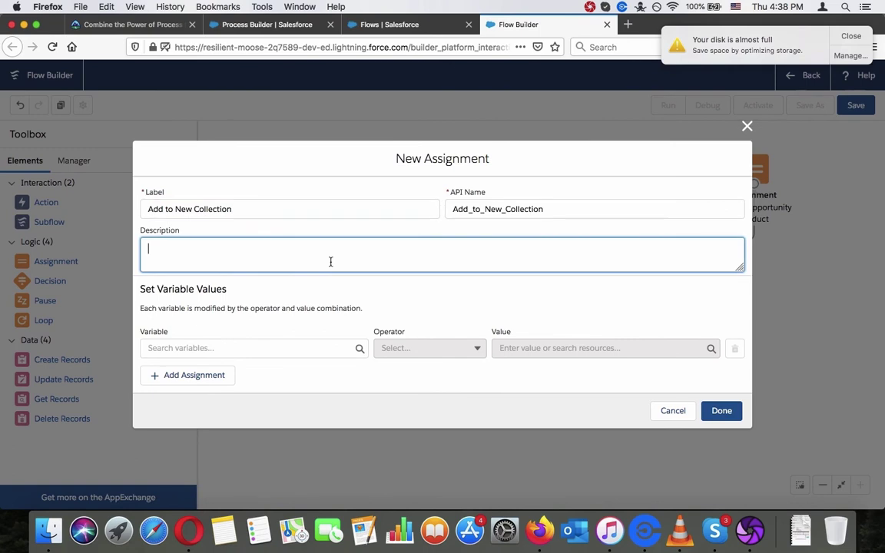
Compare Trailhead's new resource instructions with the variable choices offered for the Add to New Collection assignment.
{"action": "left_click", "coordinate": [124, 24]}
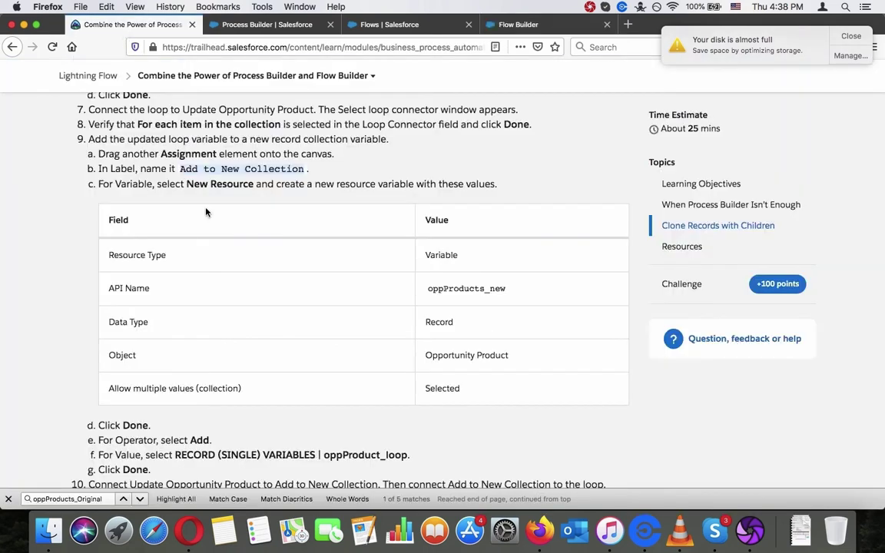
{"action": "left_click", "coordinate": [515, 26]}
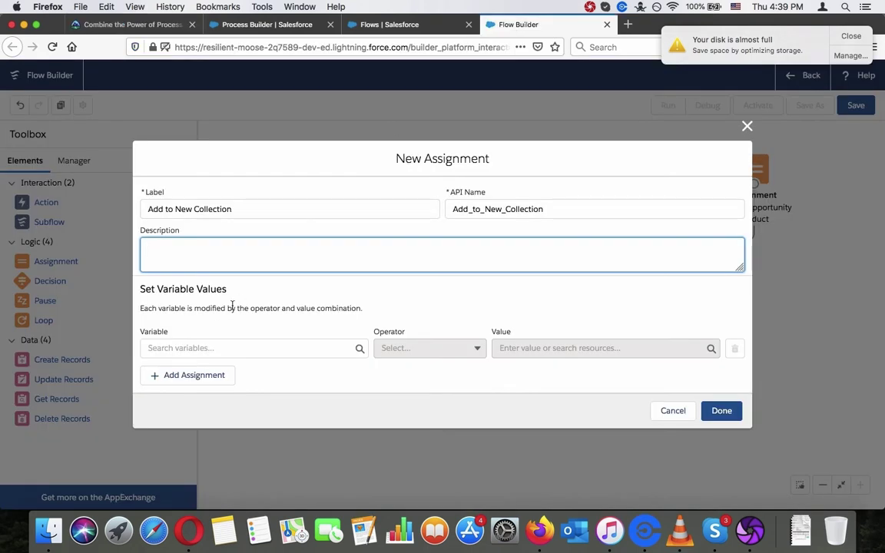
{"action": "left_click", "coordinate": [223, 350]}
{"action": "left_click", "coordinate": [130, 24]}
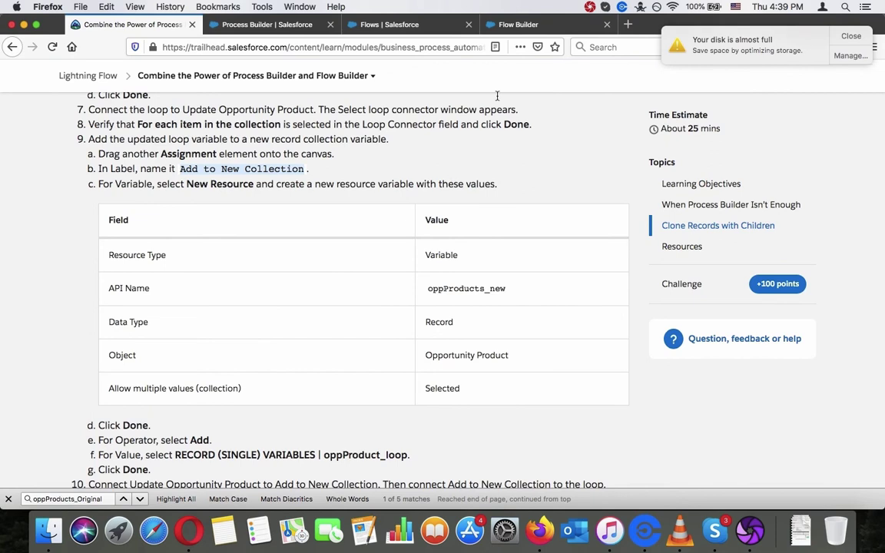
{"action": "left_click", "coordinate": [553, 28]}
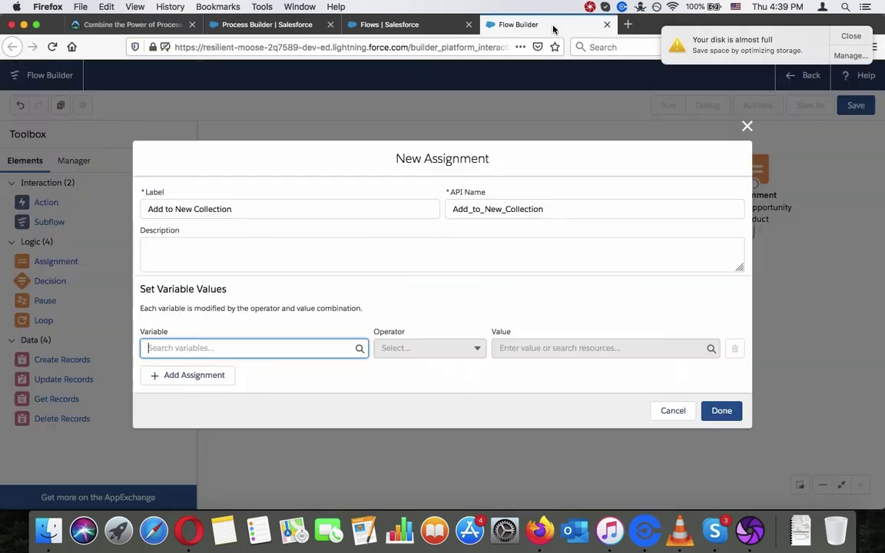
{"action": "left_click", "coordinate": [312, 349]}
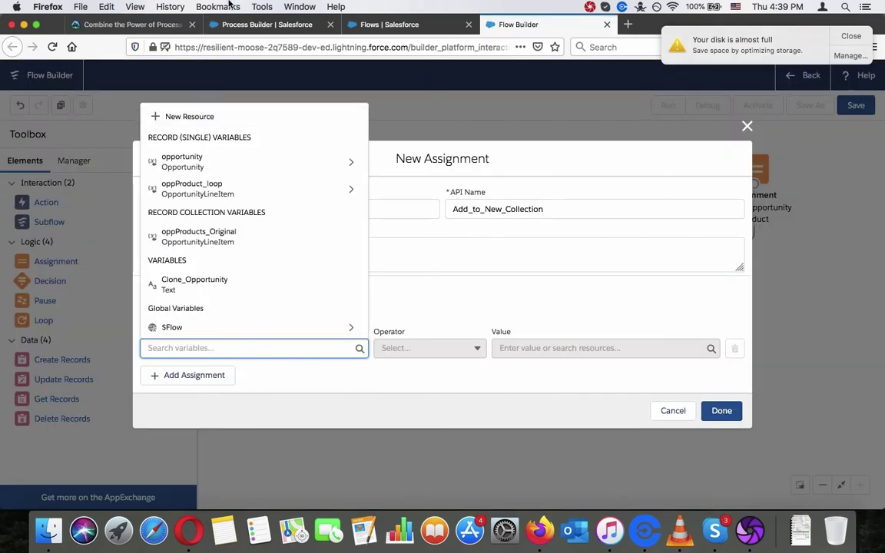
{"action": "left_click", "coordinate": [150, 25]}
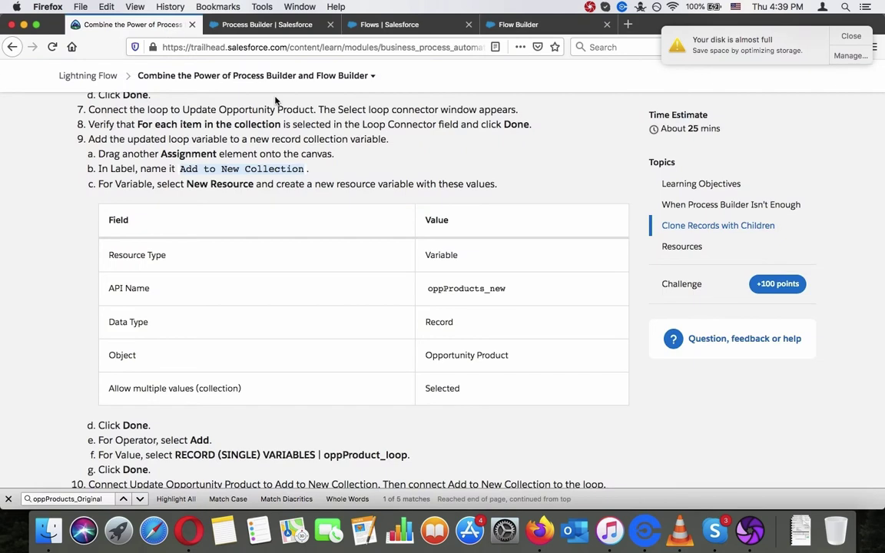
{"action": "left_click", "coordinate": [511, 26]}
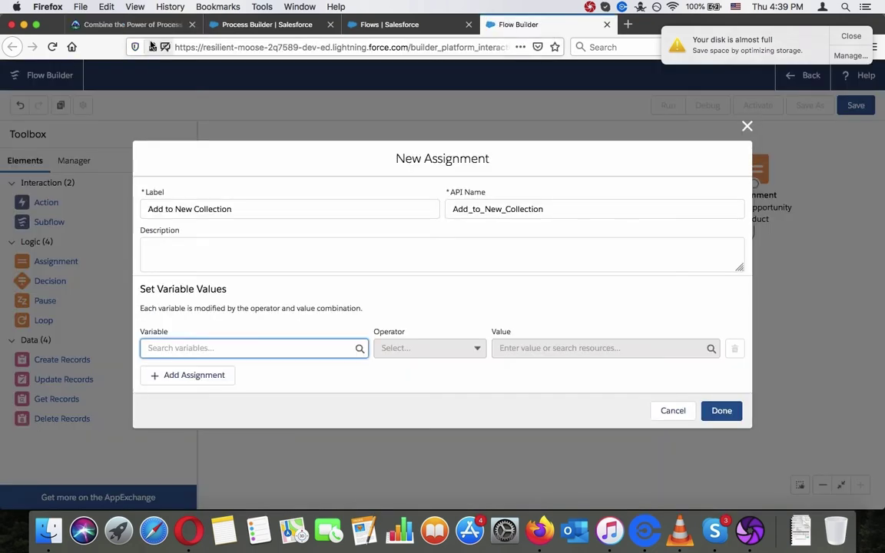
Review Trailhead's field values for the new resource alongside the Add to New Collection assignment's available variables.
{"action": "left_click", "coordinate": [131, 24]}
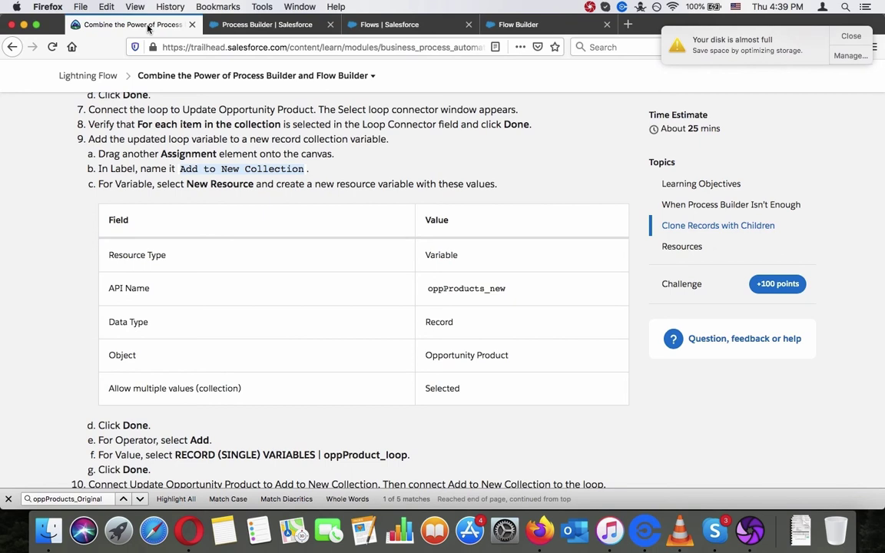
{"action": "right_click", "coordinate": [463, 288]}
{"action": "left_click", "coordinate": [465, 291]}
{"action": "left_click", "coordinate": [528, 31]}
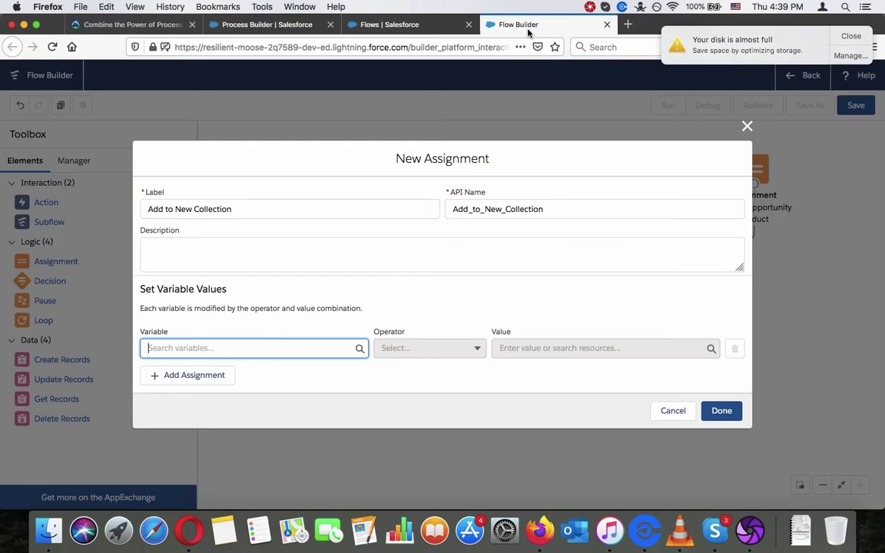
{"action": "left_click", "coordinate": [282, 347]}
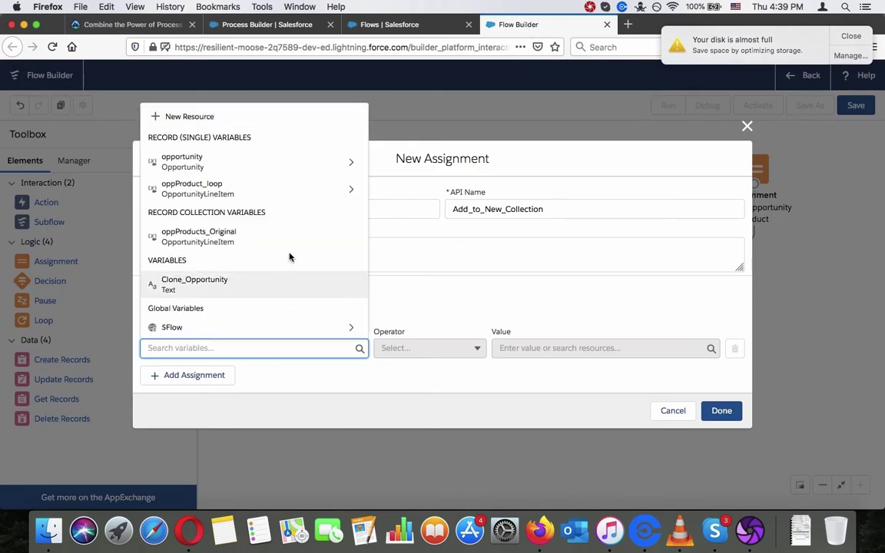
{"action": "left_click", "coordinate": [127, 24]}
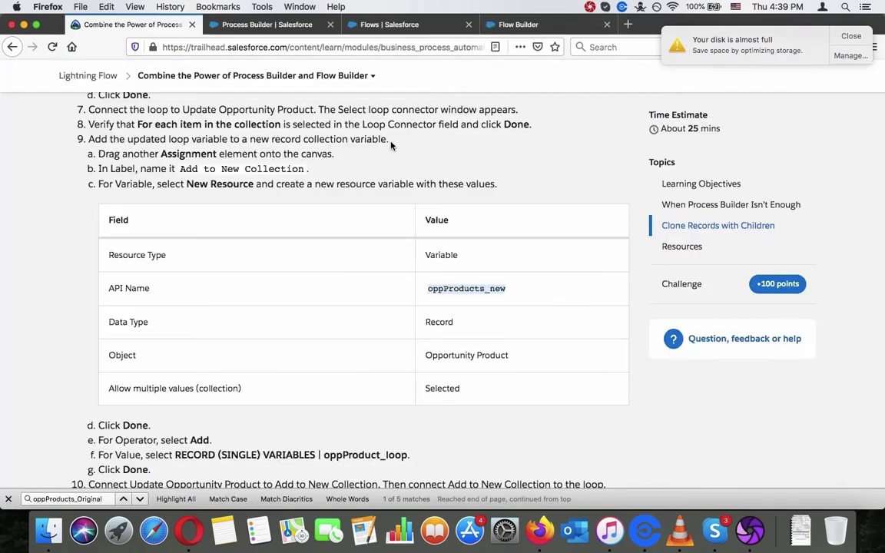
{"action": "left_click", "coordinate": [585, 28]}
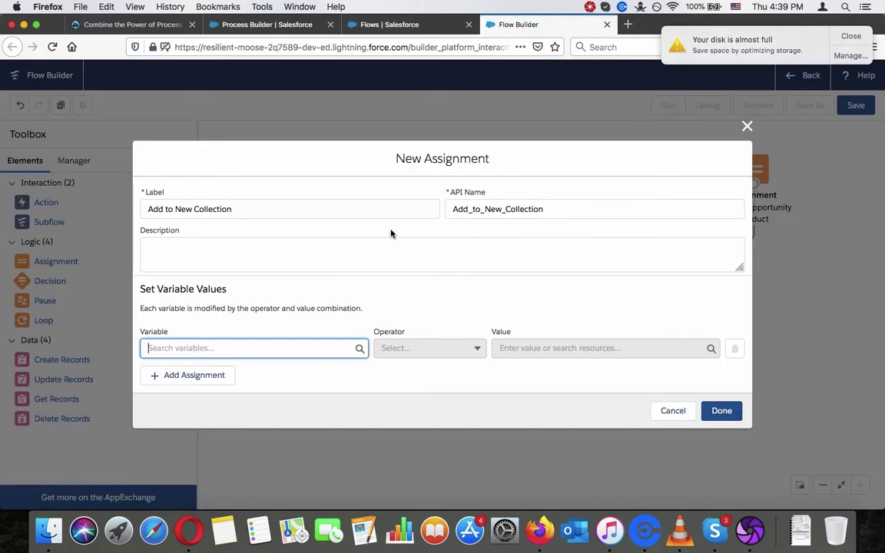
{"action": "left_click", "coordinate": [333, 347]}
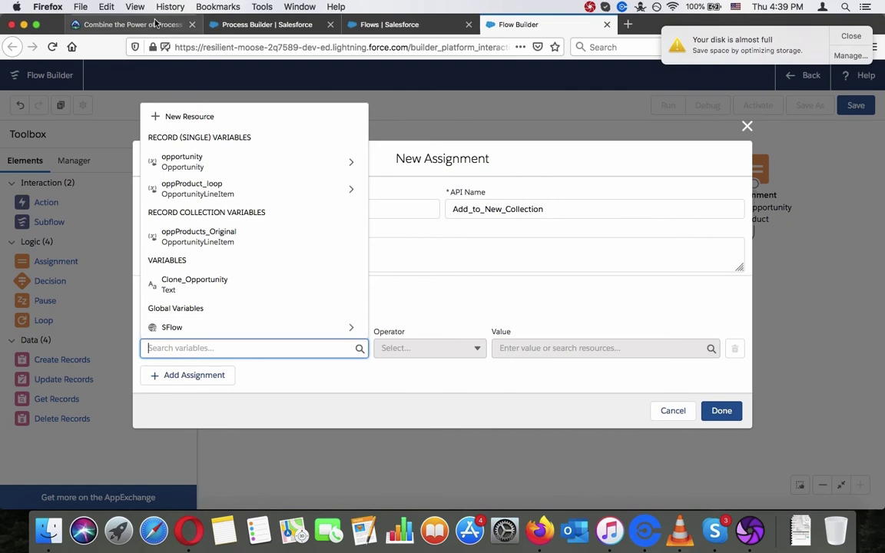
{"action": "left_click", "coordinate": [182, 24]}
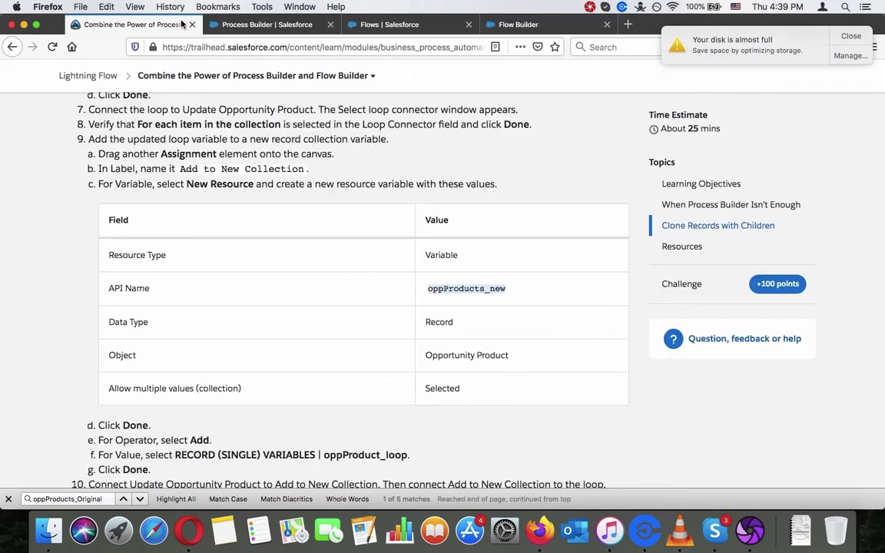
{"action": "left_click", "coordinate": [548, 25]}
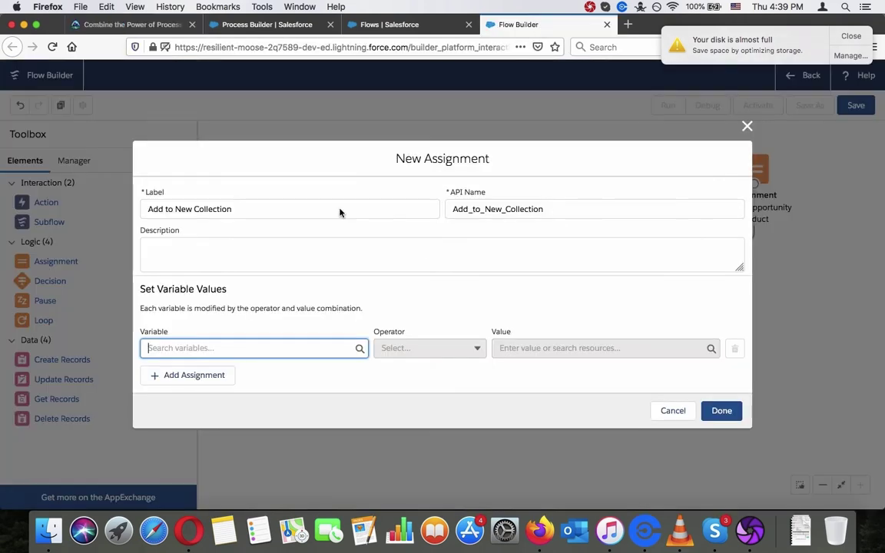
{"action": "left_click", "coordinate": [146, 21]}
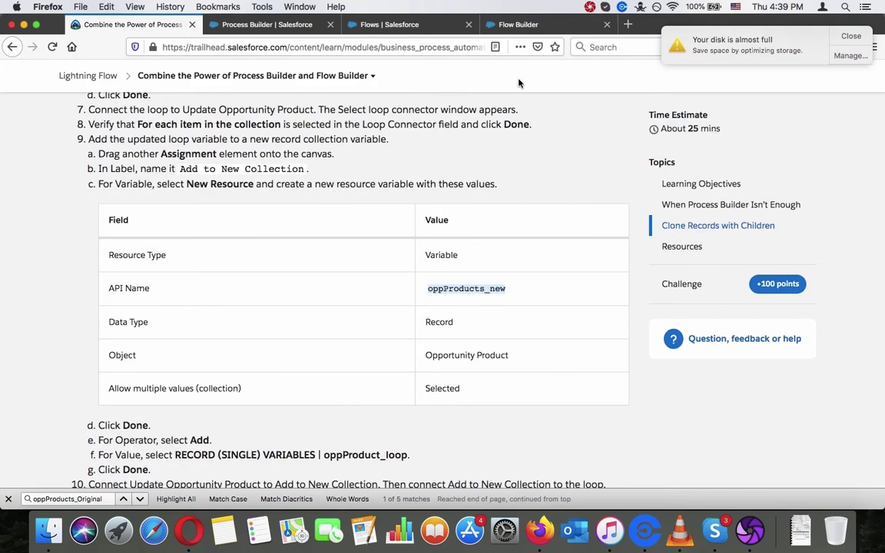
{"action": "left_click", "coordinate": [553, 27]}
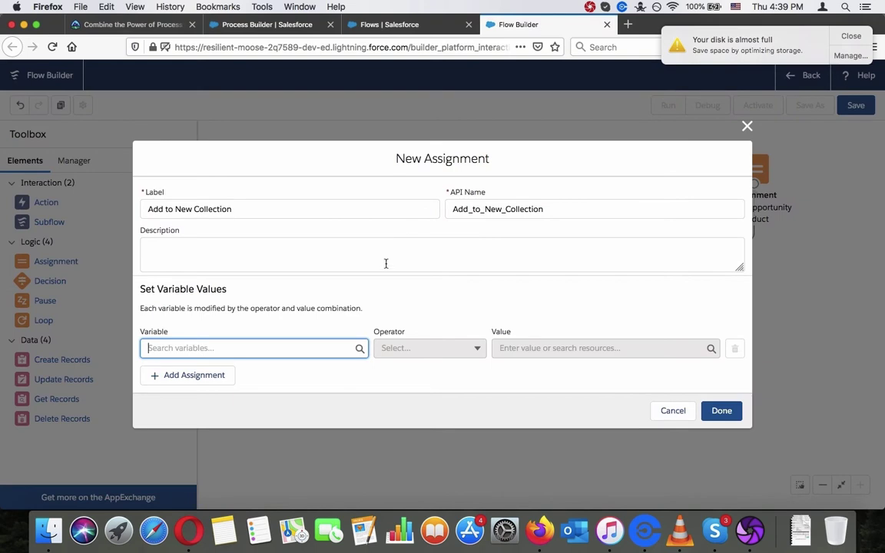
{"action": "left_click", "coordinate": [300, 347]}
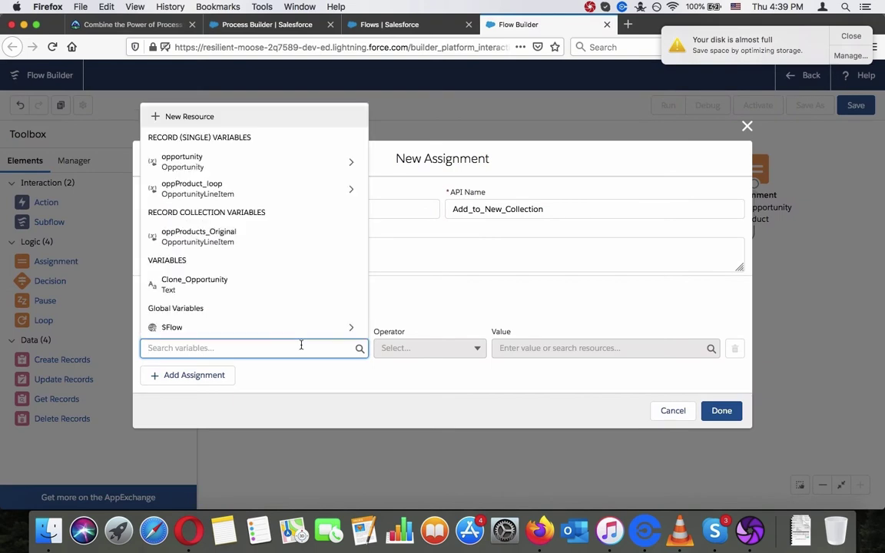
{"action": "left_click", "coordinate": [329, 388]}
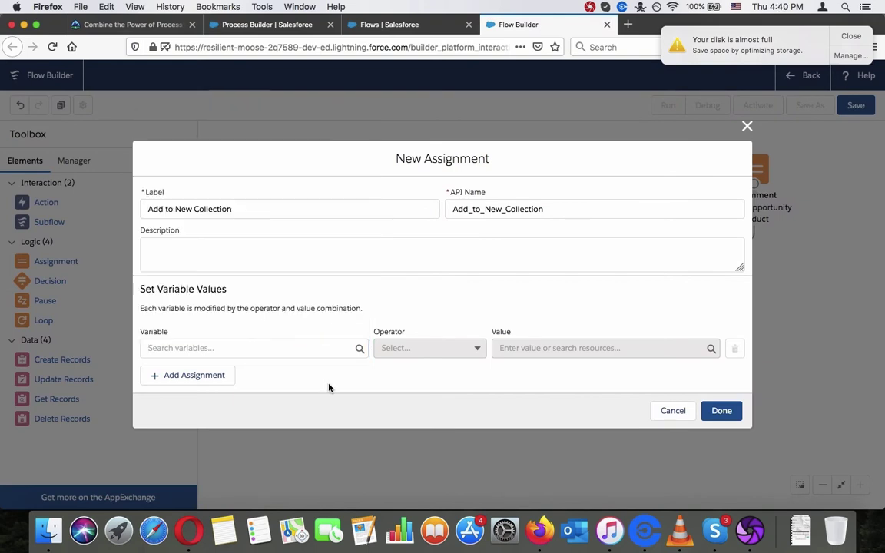
{"action": "left_click", "coordinate": [114, 25]}
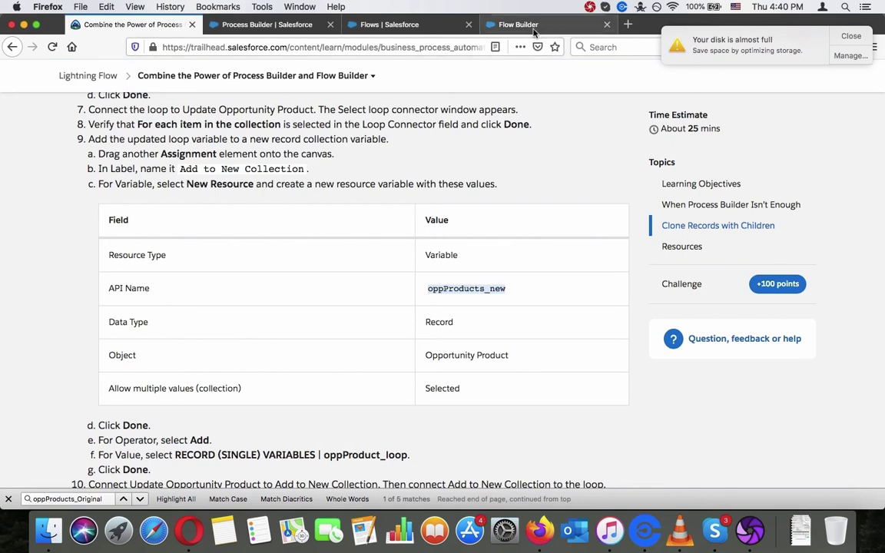
{"action": "left_click", "coordinate": [486, 25]}
{"action": "left_click", "coordinate": [325, 354]}
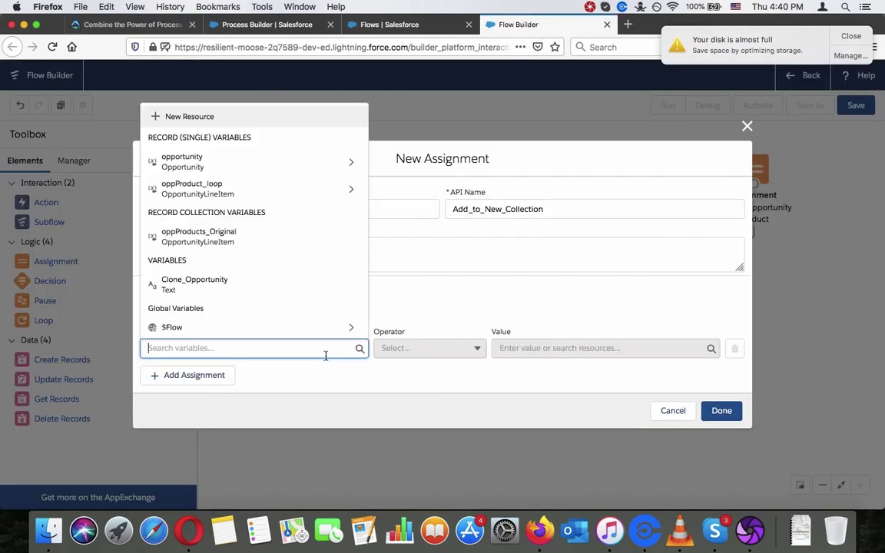
{"action": "key", "text": "Escape"}
{"action": "left_click", "coordinate": [326, 346]}
{"action": "left_click", "coordinate": [152, 25]}
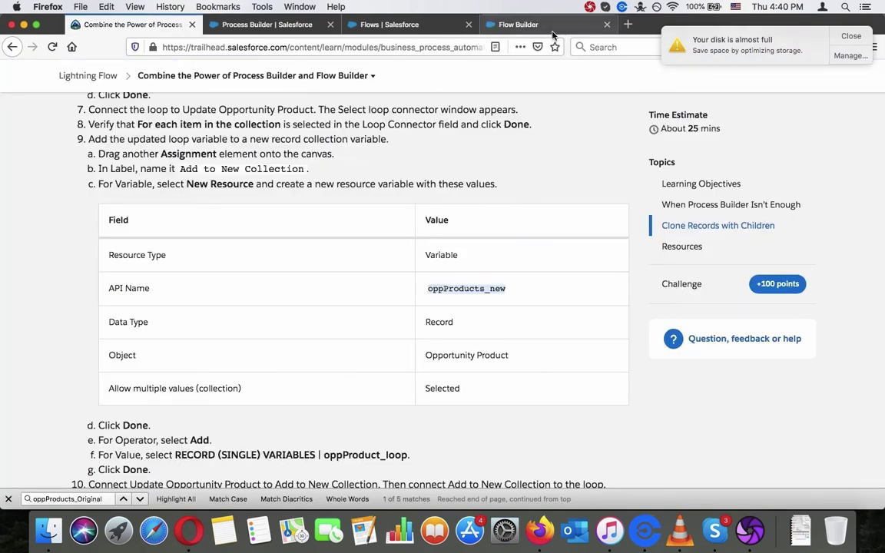
Start a new resource of type Variable for the assignment, with the API name oppProducts_new copied from Trailhead.
{"action": "left_click", "coordinate": [529, 27]}
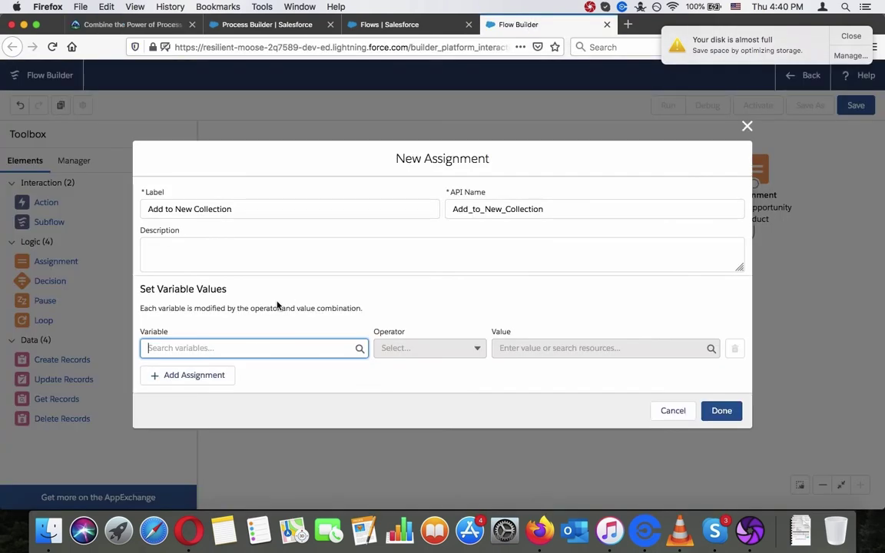
{"action": "left_click", "coordinate": [257, 348]}
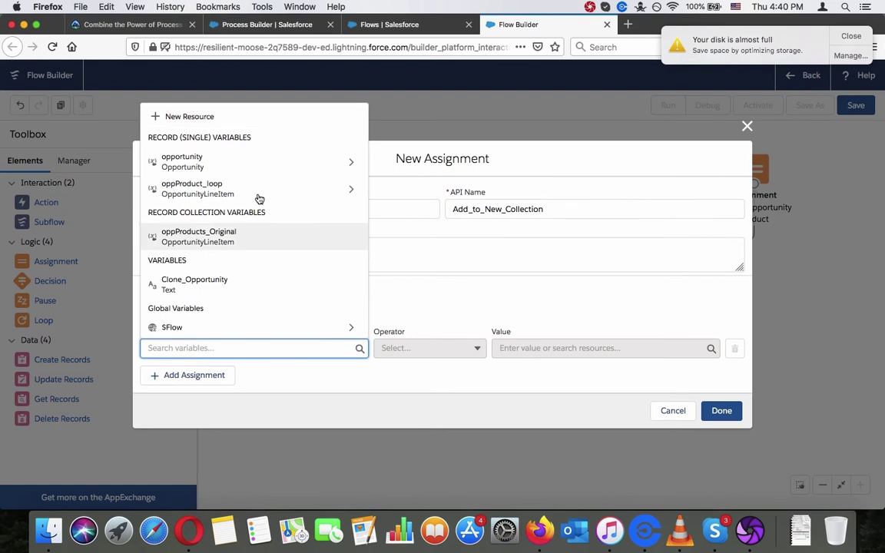
{"action": "left_click", "coordinate": [258, 116]}
{"action": "left_click", "coordinate": [161, 26]}
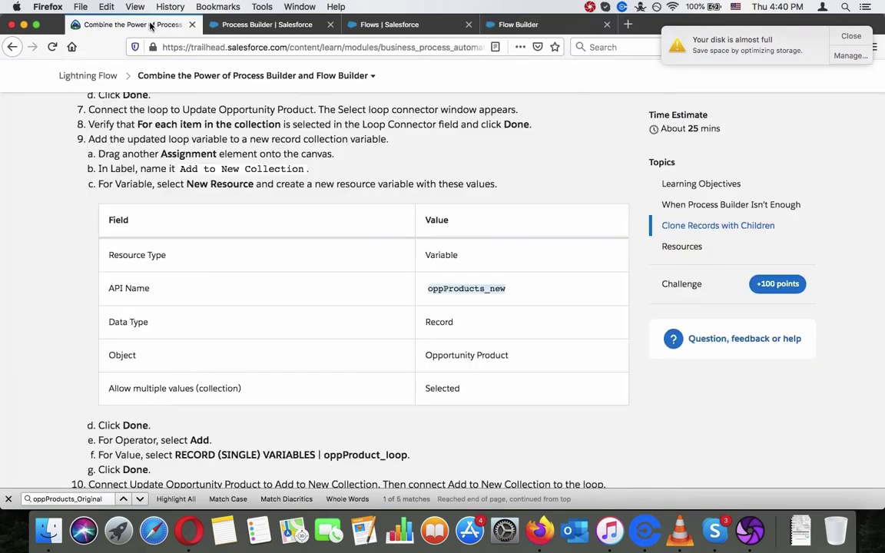
{"action": "double_click", "coordinate": [465, 289]}
{"action": "right_click", "coordinate": [461, 289]}
{"action": "left_click", "coordinate": [480, 294]}
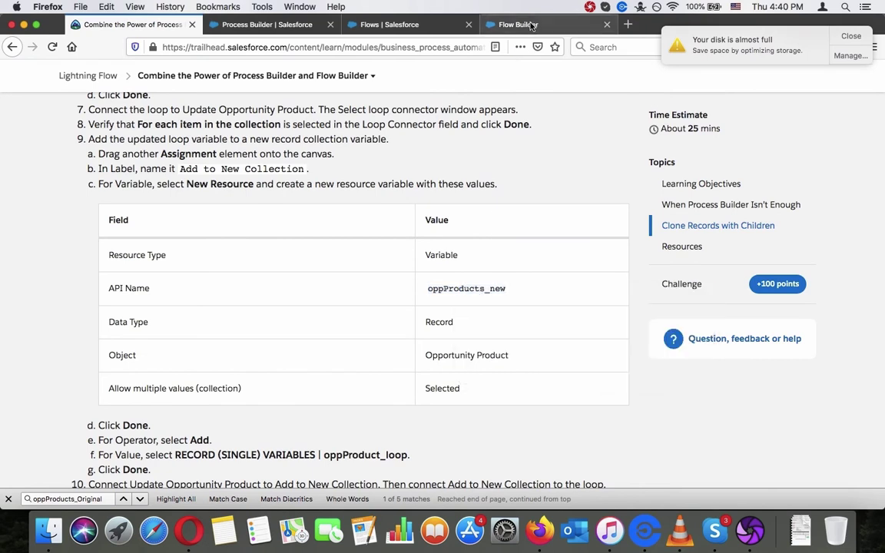
{"action": "left_click", "coordinate": [494, 25]}
{"action": "left_click", "coordinate": [288, 240]}
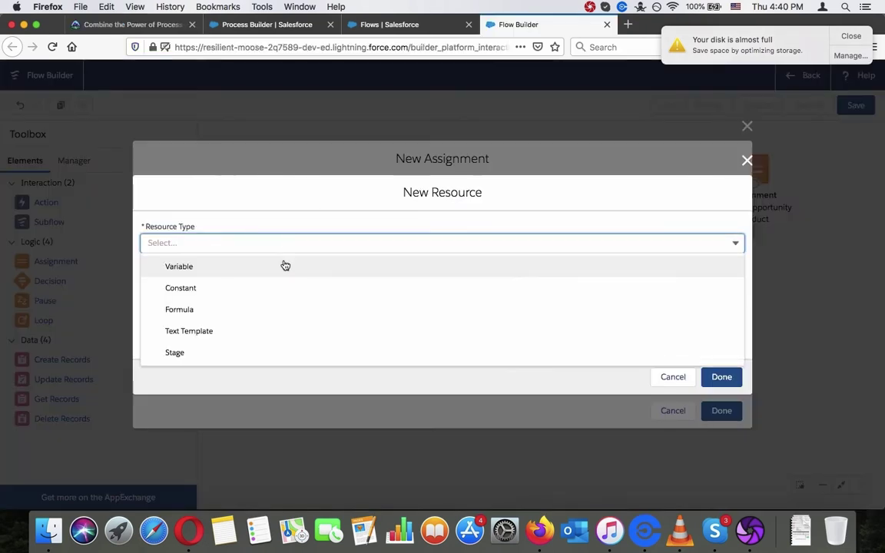
{"action": "left_click", "coordinate": [283, 263]}
{"action": "left_click", "coordinate": [456, 275]}
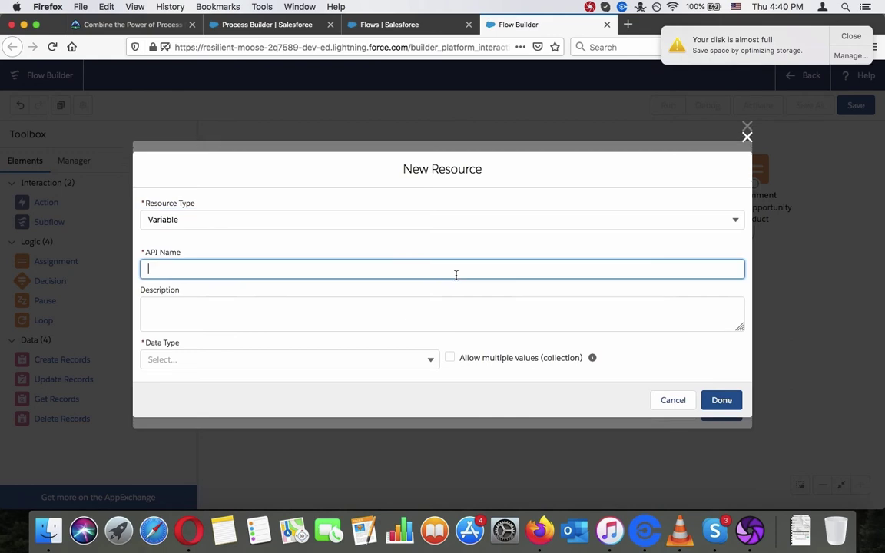
{"action": "key", "text": "super+v"}
{"action": "left_click", "coordinate": [265, 313]}
Following Trailhead, set the new variable's data type to Record and its object to Opportunity Product.
{"action": "left_click", "coordinate": [152, 24]}
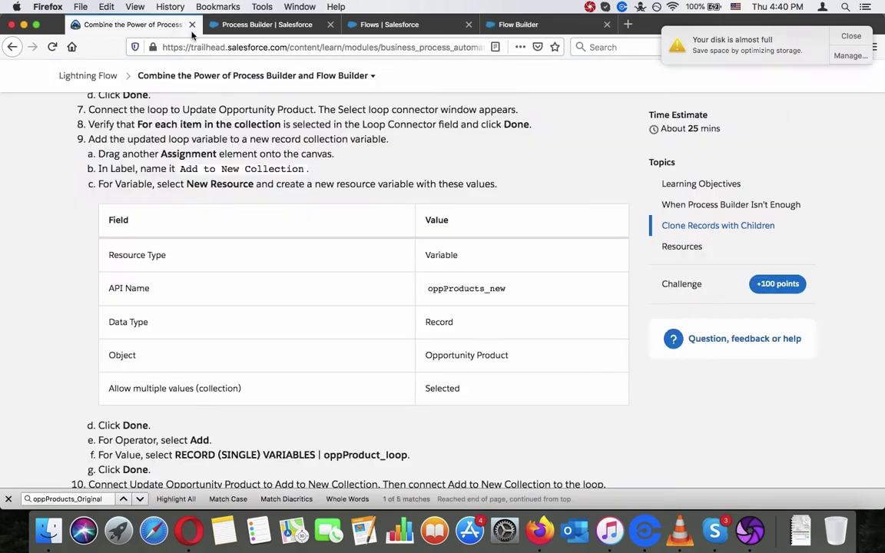
{"action": "left_click", "coordinate": [543, 23]}
{"action": "left_click", "coordinate": [273, 360]}
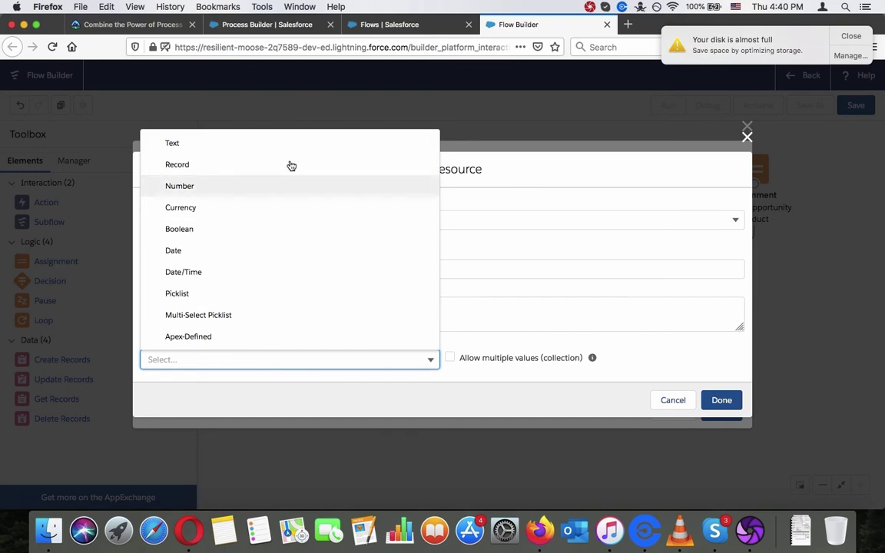
{"action": "left_click", "coordinate": [292, 163]}
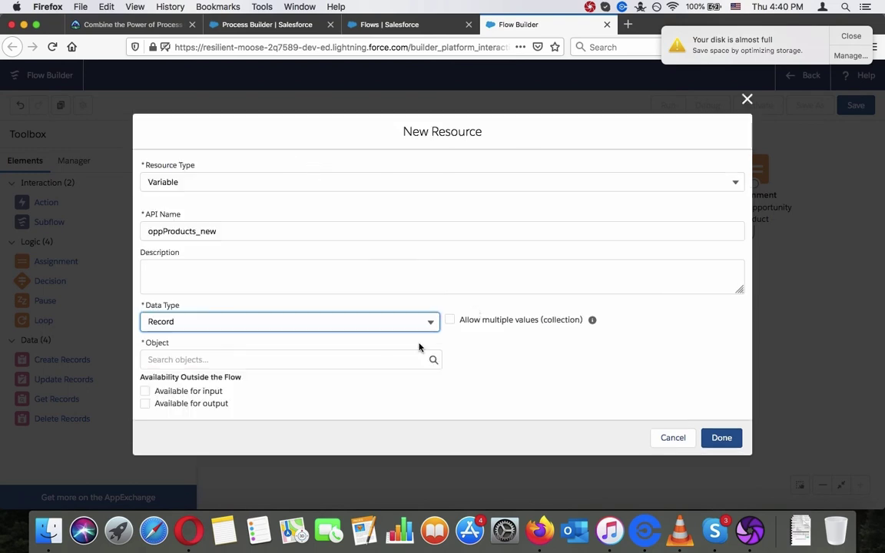
{"action": "left_click", "coordinate": [381, 358]}
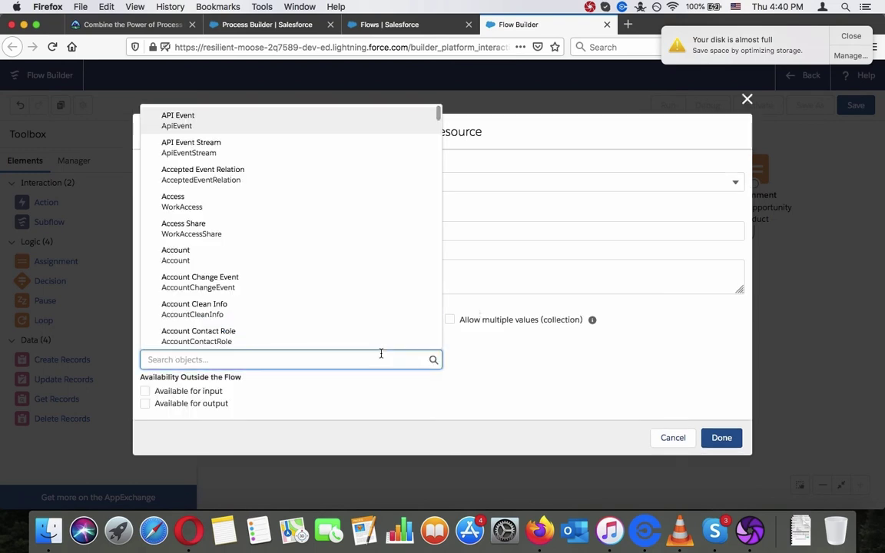
{"action": "type", "text": "o"}
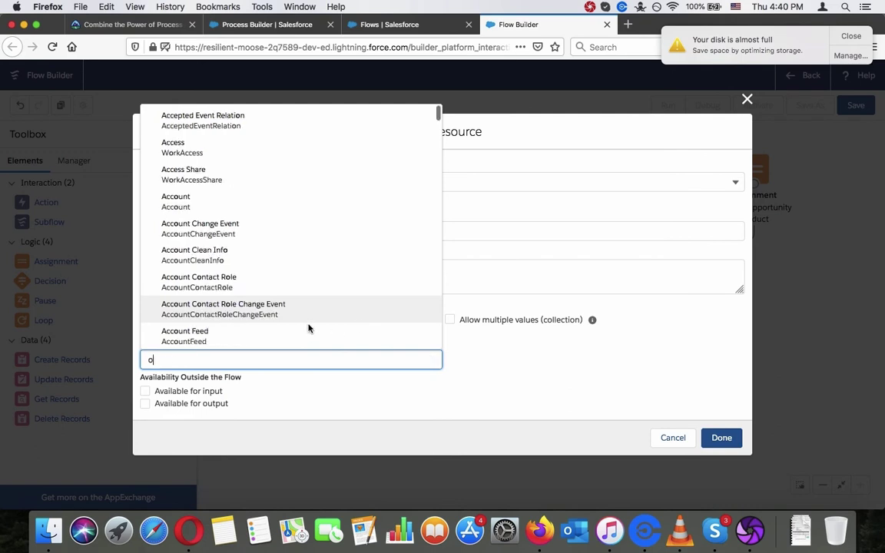
{"action": "type", "text": "pportunity Product"}
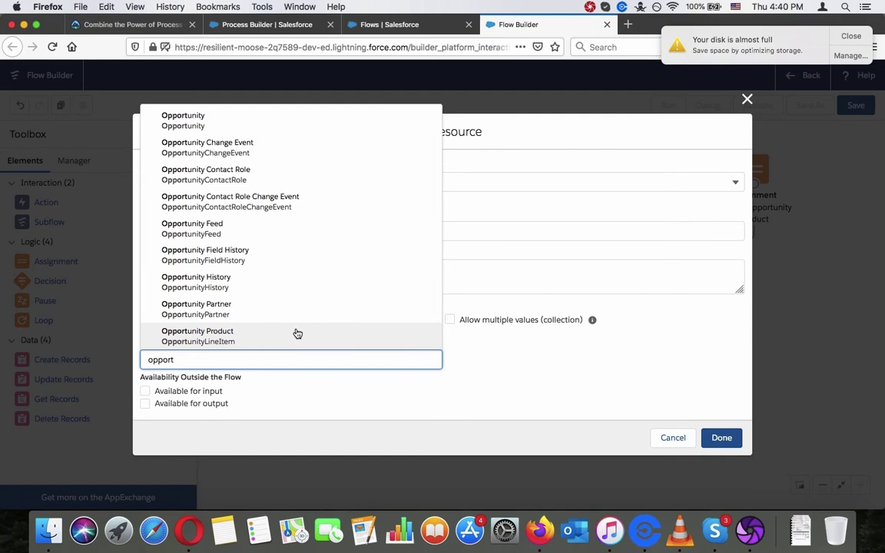
{"action": "left_click", "coordinate": [297, 333]}
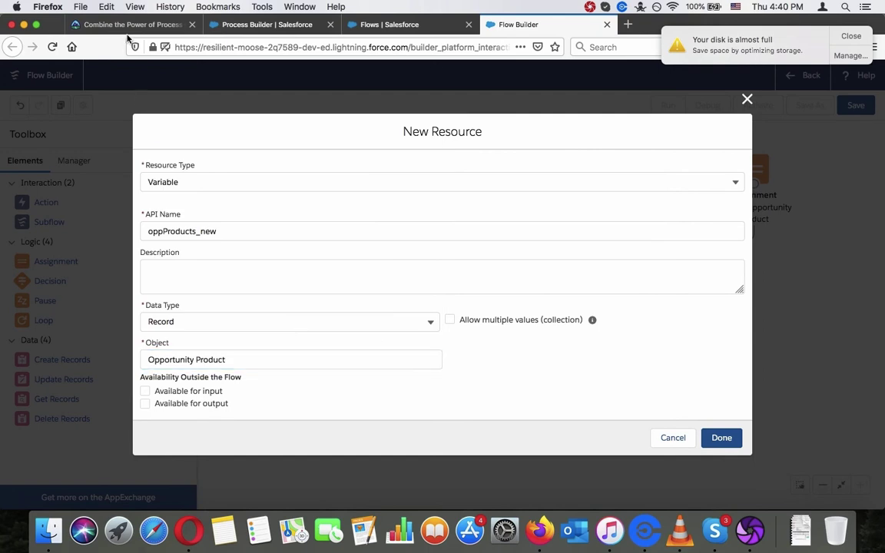
Check Trailhead's resource values and mark the oppProducts_new variable as available for input.
{"action": "left_click", "coordinate": [115, 26]}
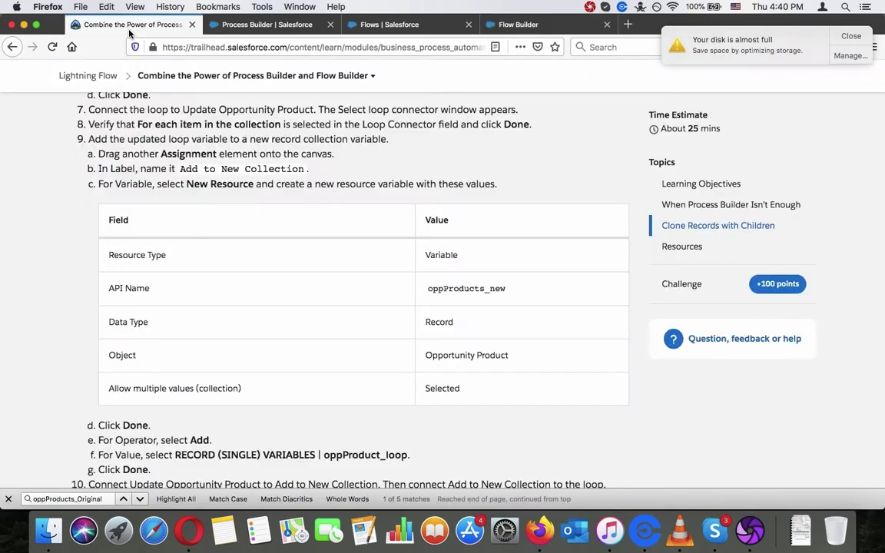
{"action": "left_click", "coordinate": [513, 25]}
{"action": "left_click", "coordinate": [206, 391]}
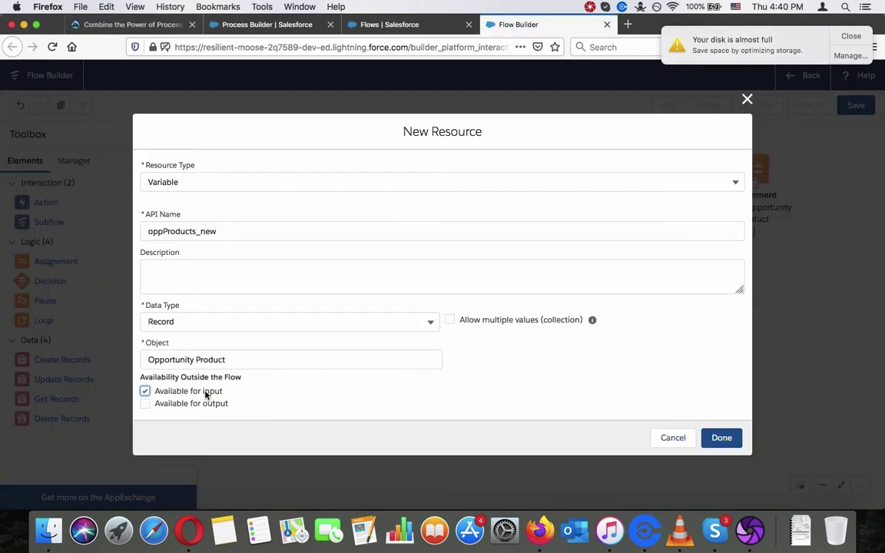
Allow multiple values (collection) for oppProducts_new, clear its Available for input option and finish creating the resource.
{"action": "left_click", "coordinate": [158, 25]}
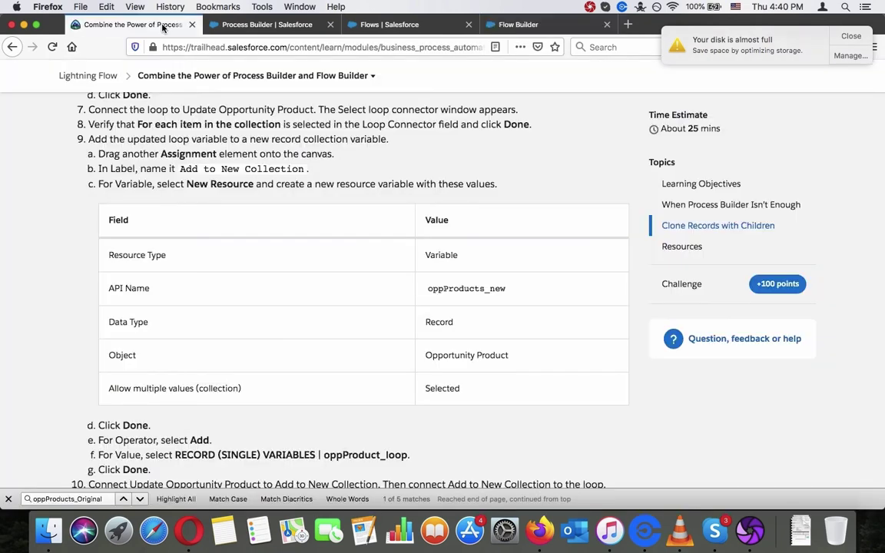
{"action": "left_click", "coordinate": [584, 23]}
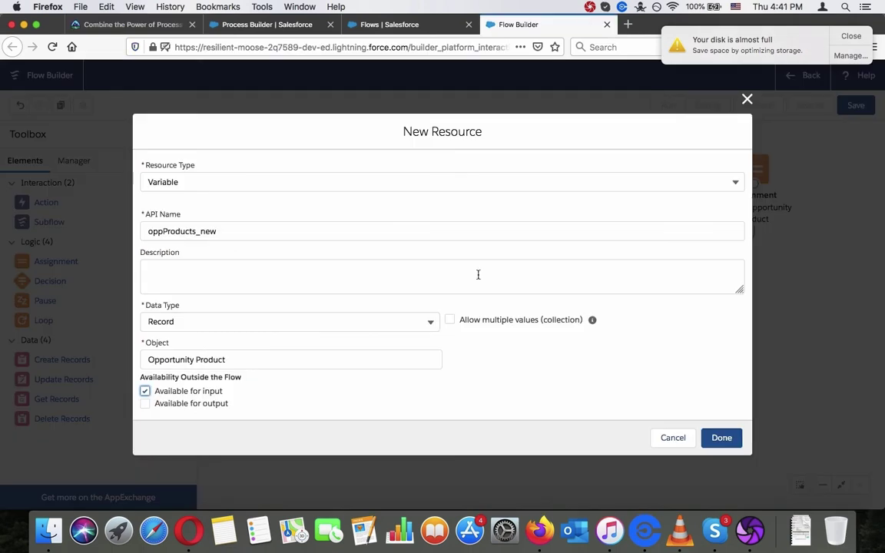
{"action": "left_click", "coordinate": [450, 320]}
{"action": "left_click", "coordinate": [172, 23]}
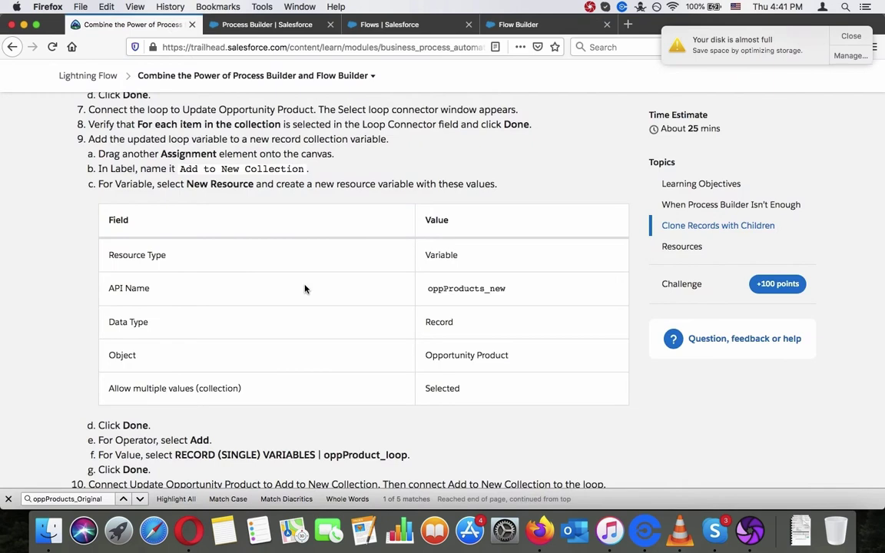
{"action": "left_click", "coordinate": [530, 25]}
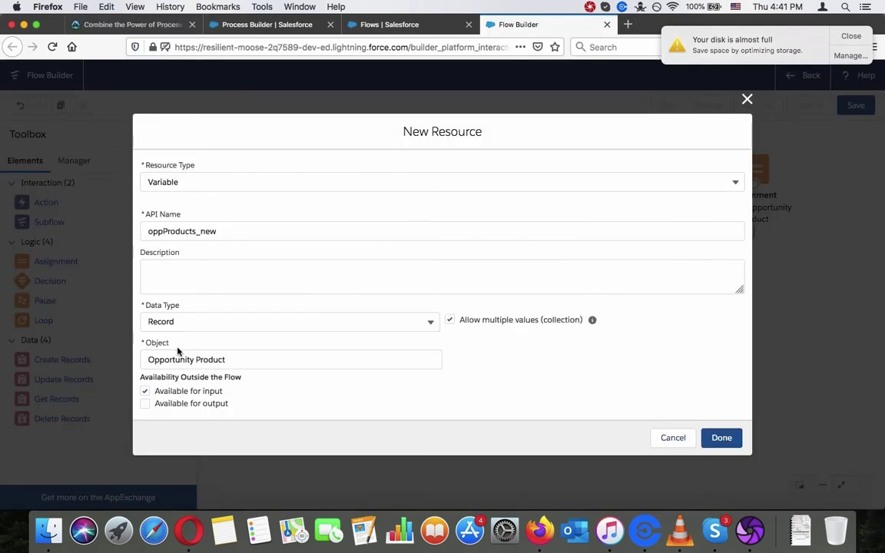
{"action": "left_click", "coordinate": [170, 392]}
{"action": "left_click", "coordinate": [723, 439]}
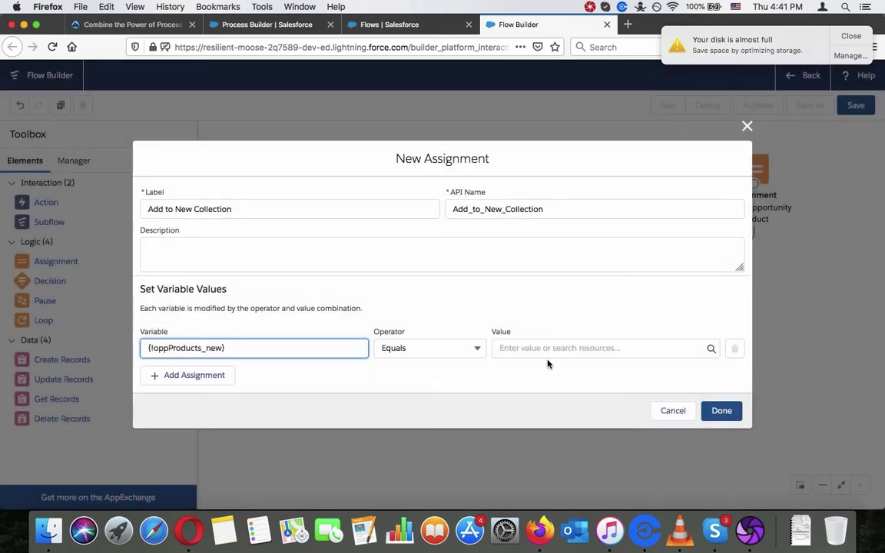
Read Trailhead's remaining instructions for the Add to New Collection assignment and the Create Records settings that follow.
{"action": "left_click", "coordinate": [130, 24]}
{"action": "scroll", "coordinate": [325, 254], "scroll_direction": "down", "scroll_amount": 2}
{"action": "scroll", "coordinate": [326, 253], "scroll_direction": "down", "scroll_amount": 1}
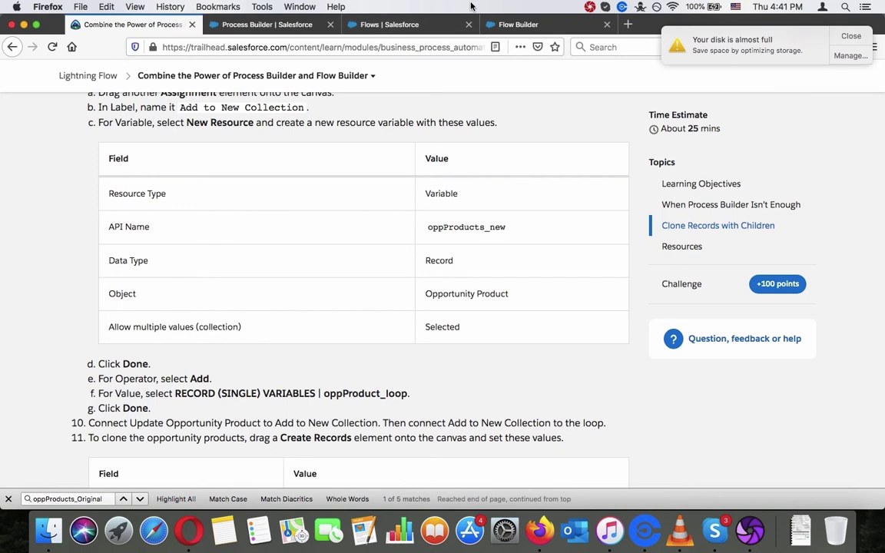
{"action": "left_click", "coordinate": [485, 22]}
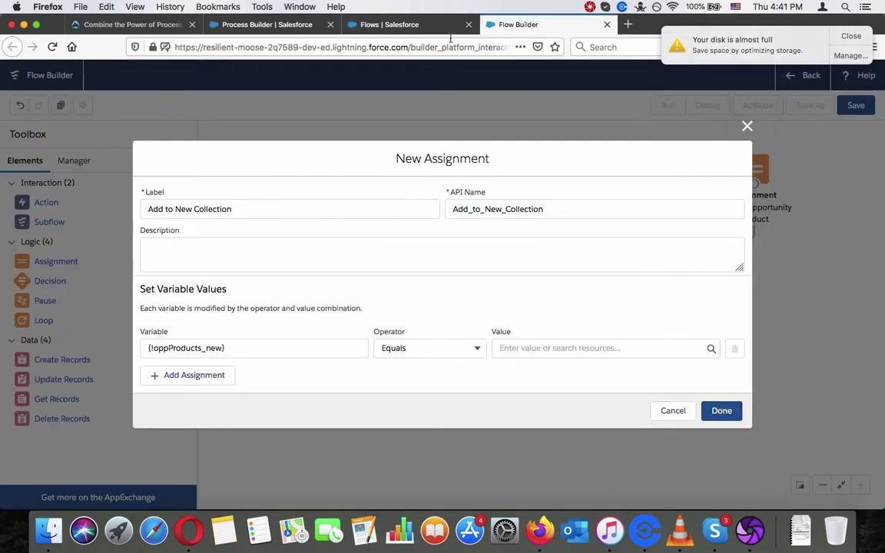
{"action": "left_click", "coordinate": [140, 26]}
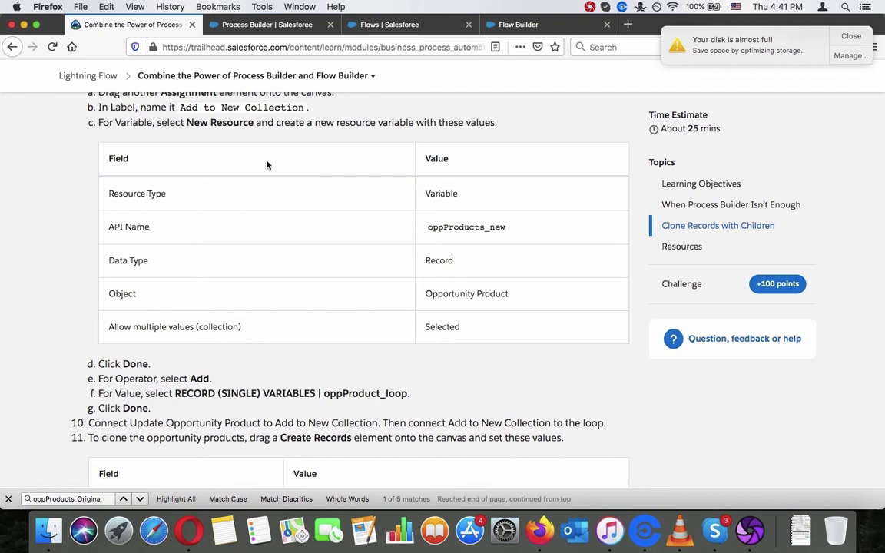
{"action": "left_click", "coordinate": [507, 21]}
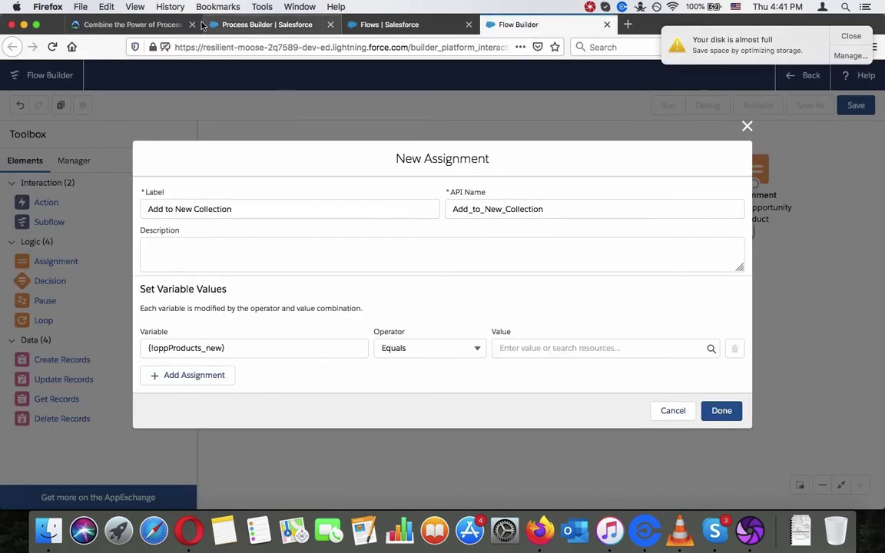
{"action": "left_click", "coordinate": [175, 26]}
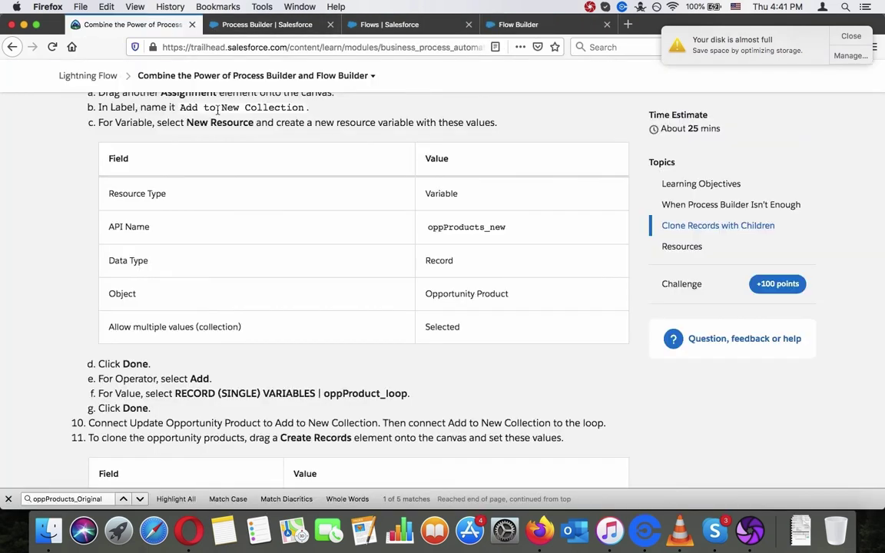
{"action": "scroll", "coordinate": [258, 223], "scroll_direction": "down", "scroll_amount": 5}
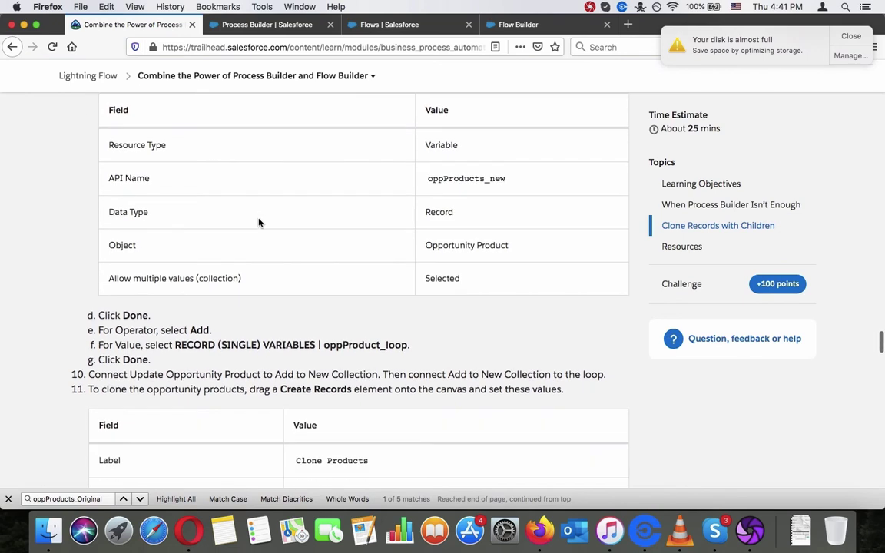
{"action": "scroll", "coordinate": [262, 223], "scroll_direction": "up", "scroll_amount": 2}
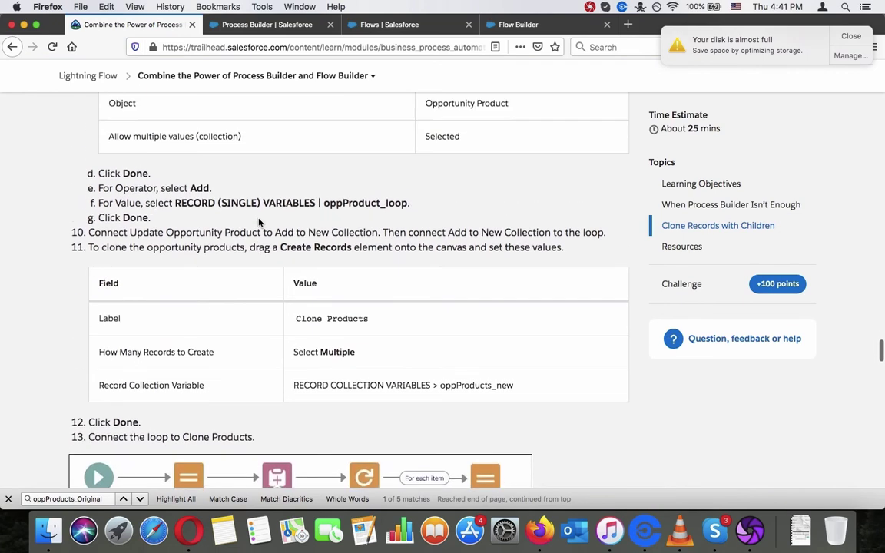
{"action": "left_click", "coordinate": [516, 25]}
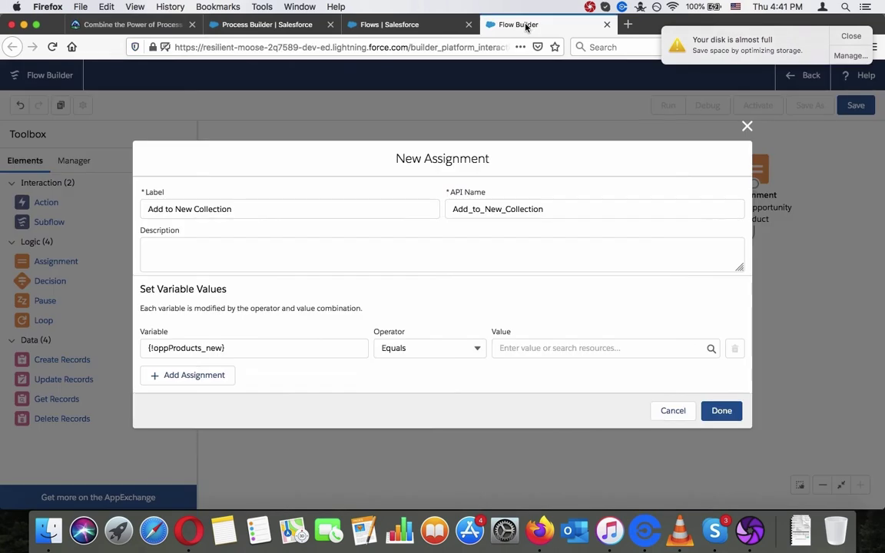
Compare the open assignment with Trailhead's guidance, examining step 10 on connecting Update Opportunity Product, Add to New Collection and the loop.
{"action": "left_click", "coordinate": [131, 24]}
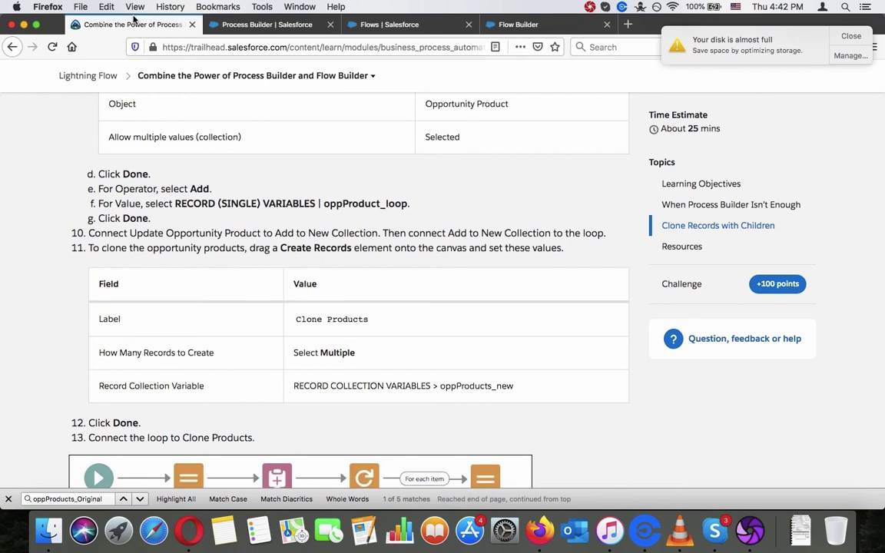
{"action": "left_click", "coordinate": [536, 25]}
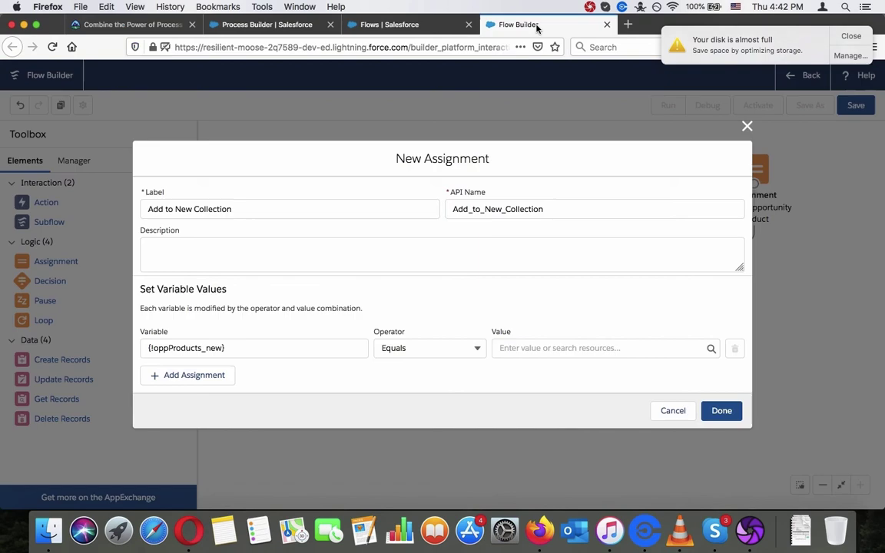
{"action": "left_click", "coordinate": [156, 29]}
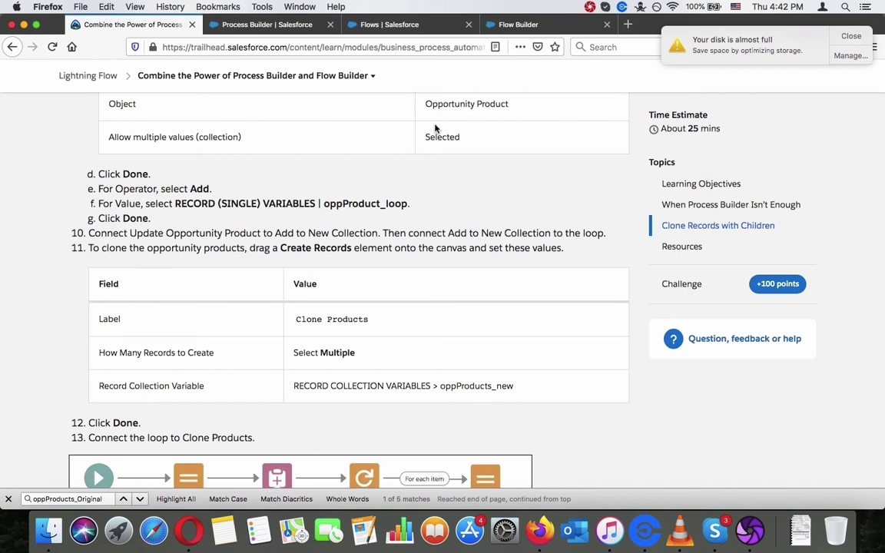
{"action": "left_click", "coordinate": [499, 24]}
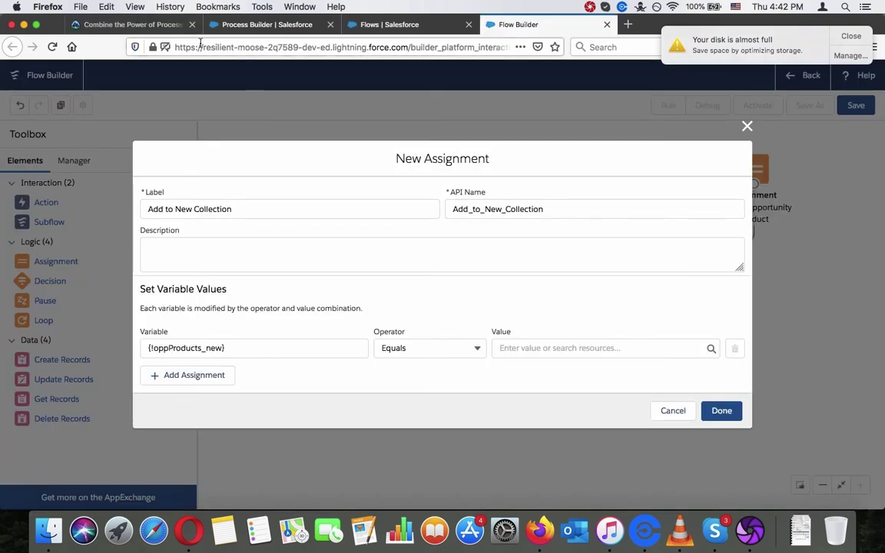
{"action": "left_click", "coordinate": [146, 28]}
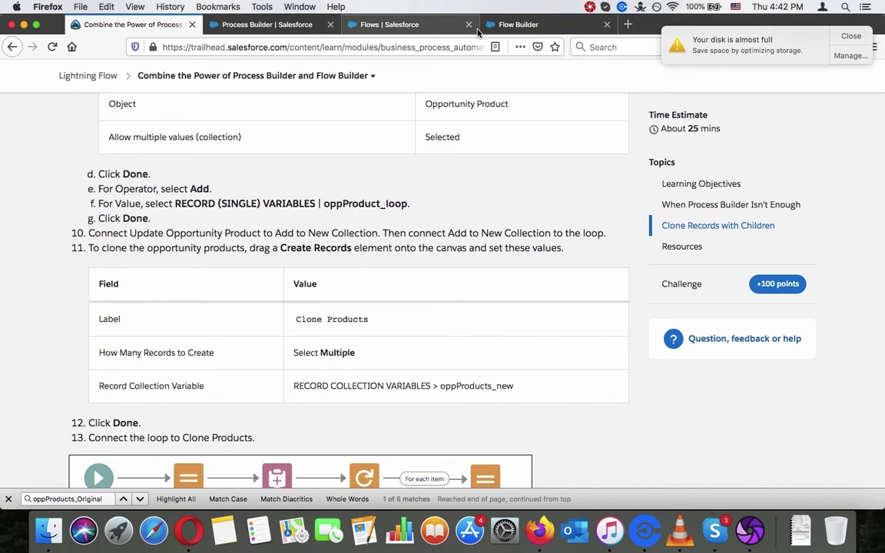
{"action": "left_click", "coordinate": [517, 26]}
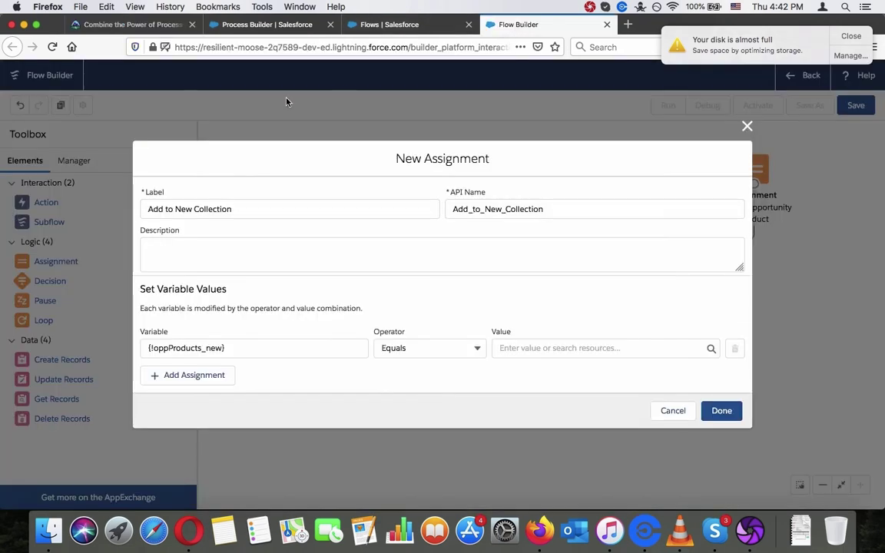
{"action": "left_click", "coordinate": [158, 28]}
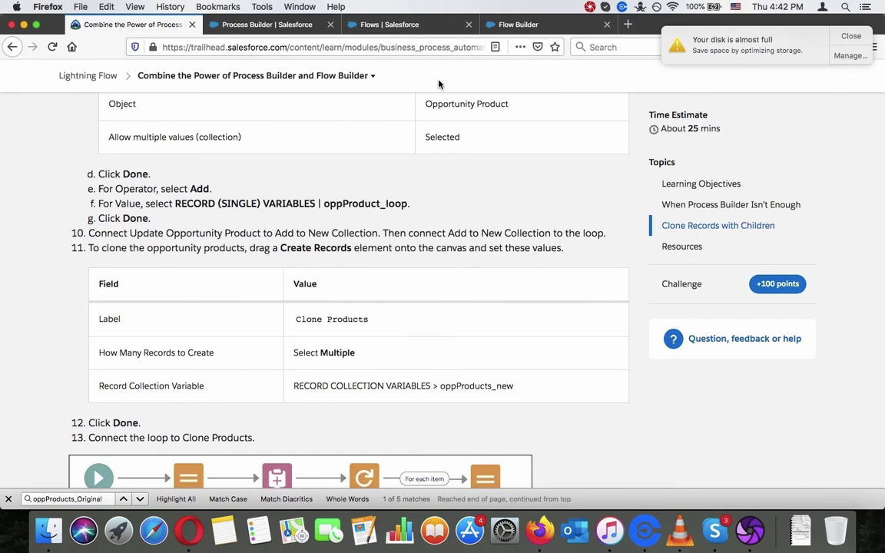
{"action": "triple_click", "coordinate": [403, 237]}
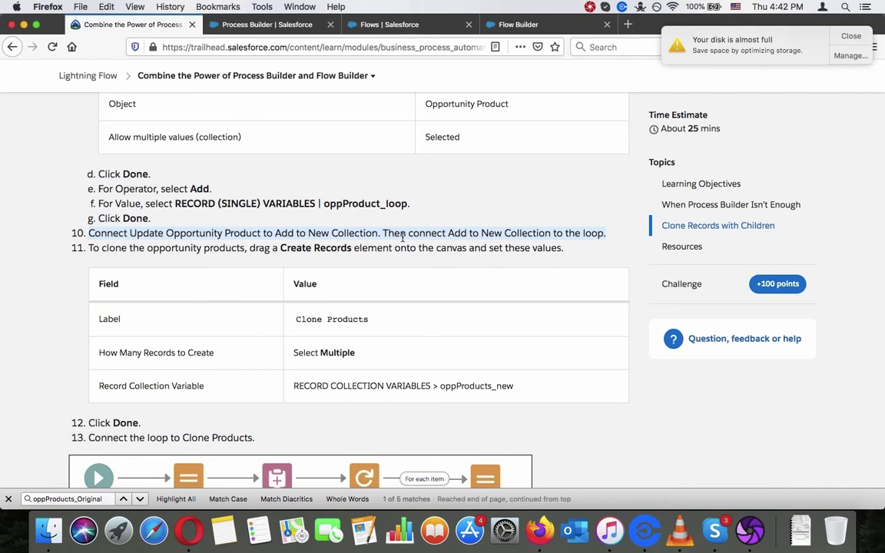
{"action": "left_click", "coordinate": [402, 237]}
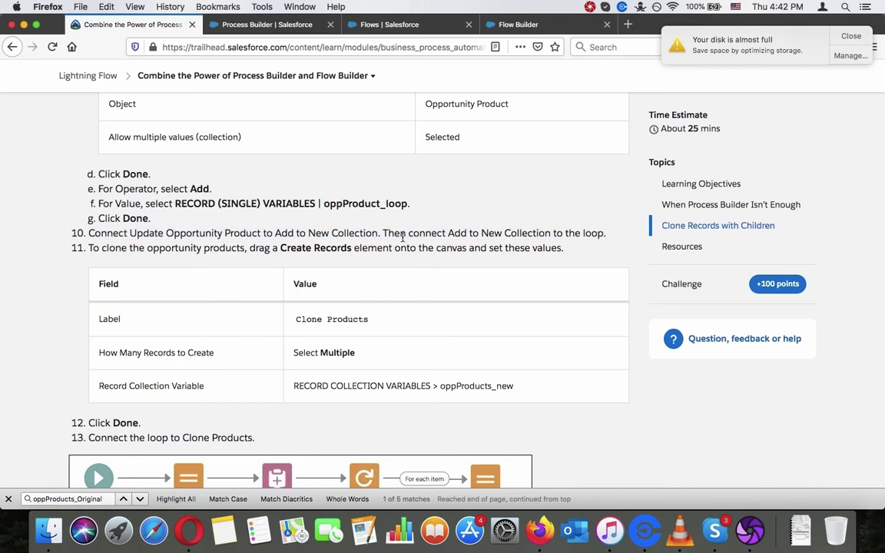
{"action": "left_click", "coordinate": [537, 23]}
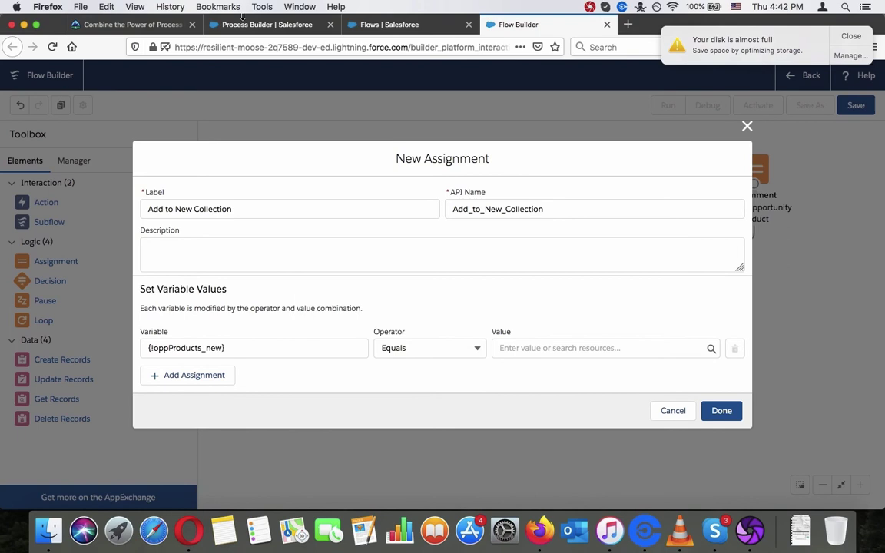
Recheck Trailhead's step 9, covering the resource values, operator and value, against the unfinished assignment in Flow Builder.
{"action": "left_click", "coordinate": [171, 25]}
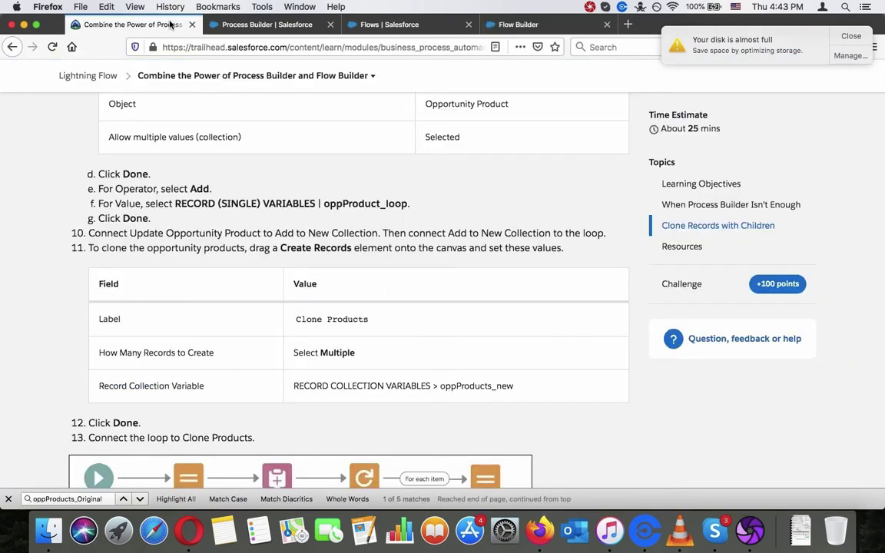
{"action": "triple_click", "coordinate": [236, 198]}
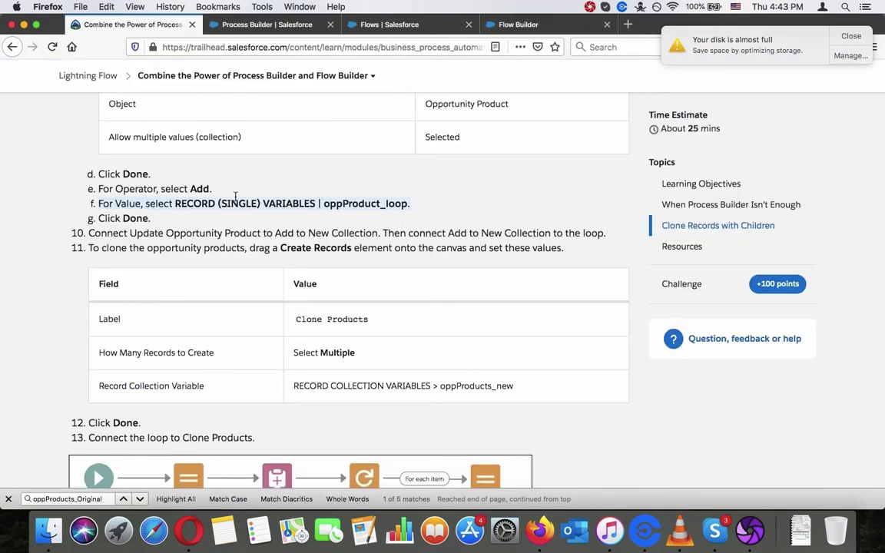
{"action": "left_click", "coordinate": [538, 25]}
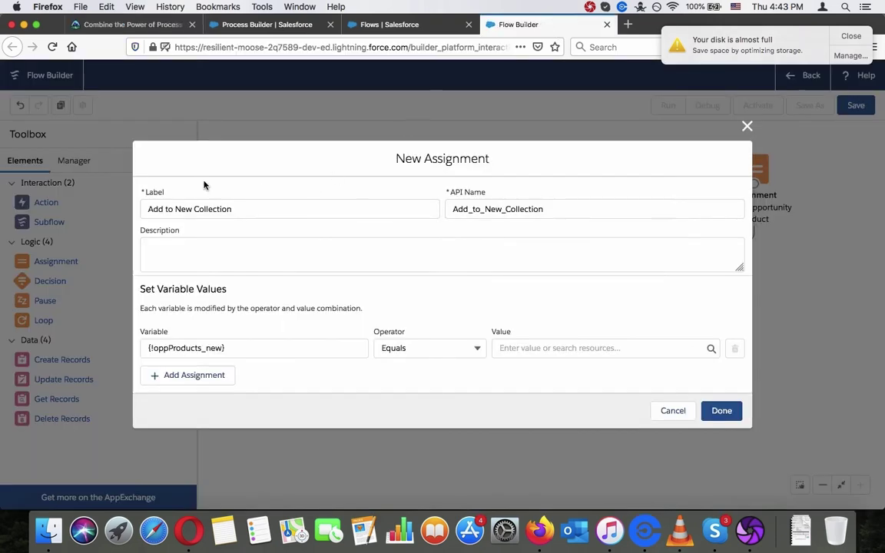
{"action": "left_click", "coordinate": [148, 20]}
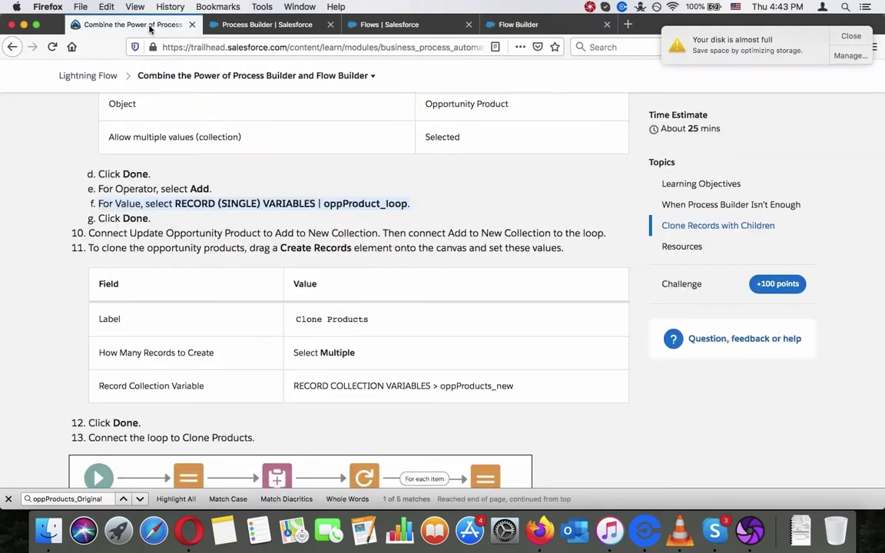
{"action": "scroll", "coordinate": [228, 275], "scroll_direction": "up", "scroll_amount": 5}
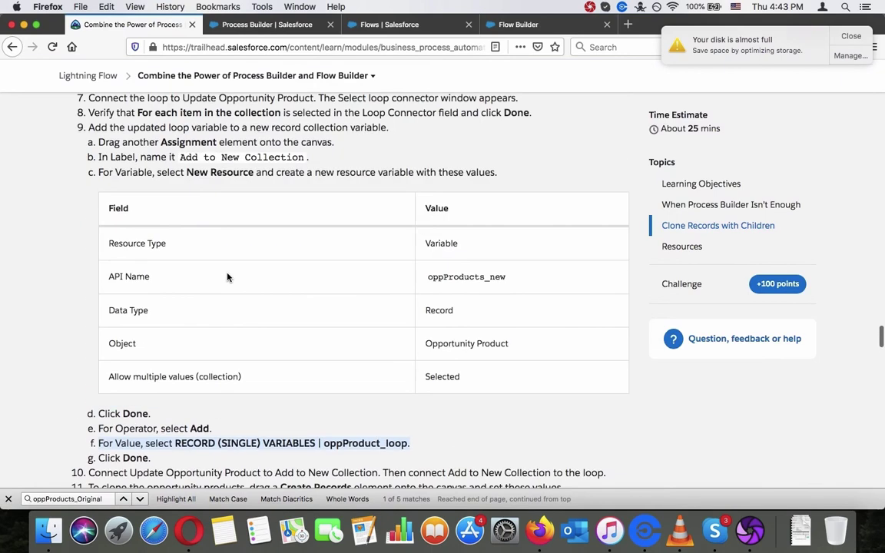
{"action": "scroll", "coordinate": [228, 277], "scroll_direction": "up", "scroll_amount": 1}
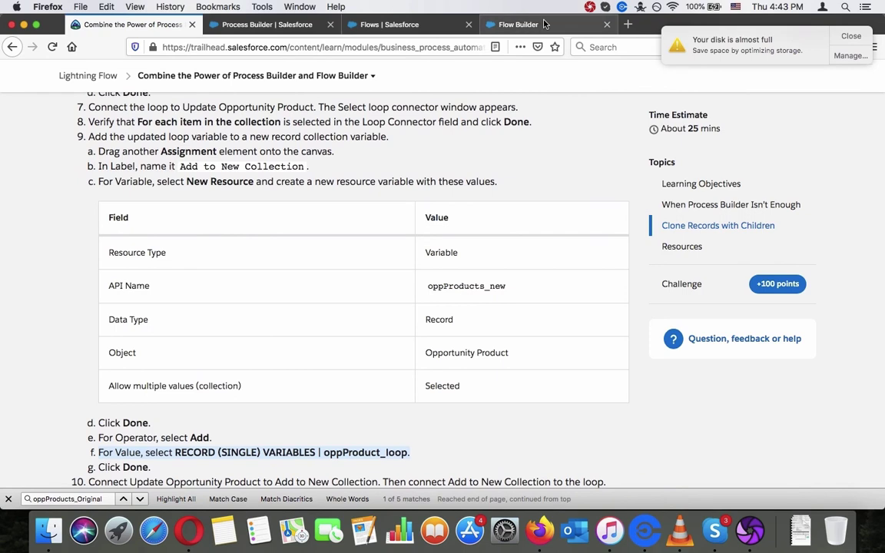
{"action": "left_click", "coordinate": [519, 24]}
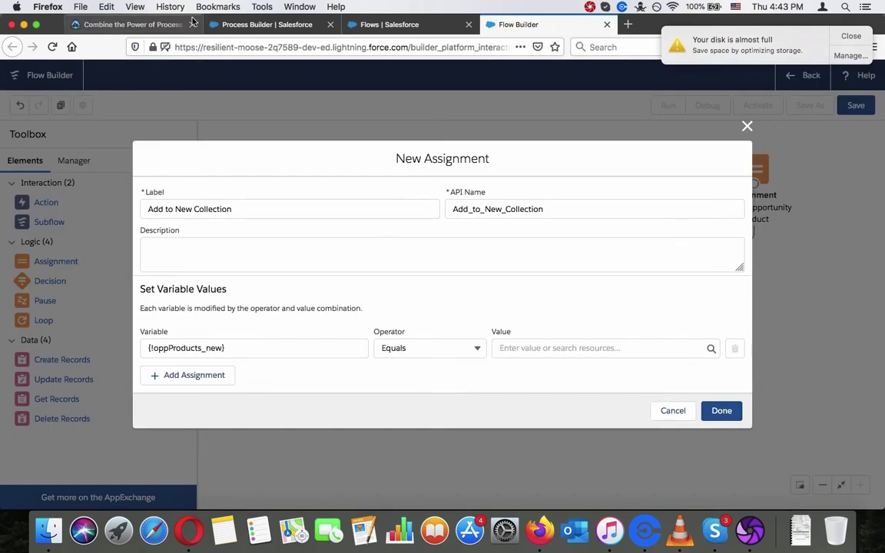
{"action": "left_click", "coordinate": [131, 24]}
{"action": "scroll", "coordinate": [268, 241], "scroll_direction": "up", "scroll_amount": 1}
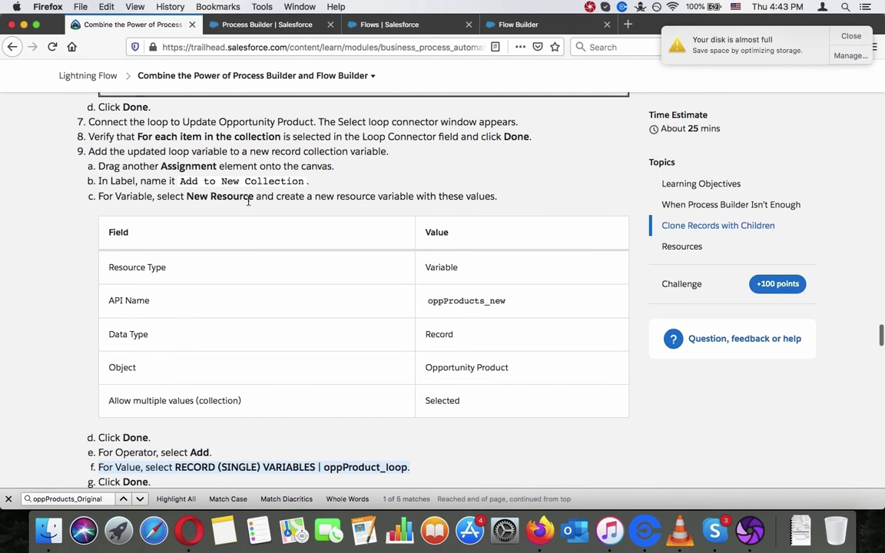
{"action": "scroll", "coordinate": [249, 201], "scroll_direction": "down", "scroll_amount": 3}
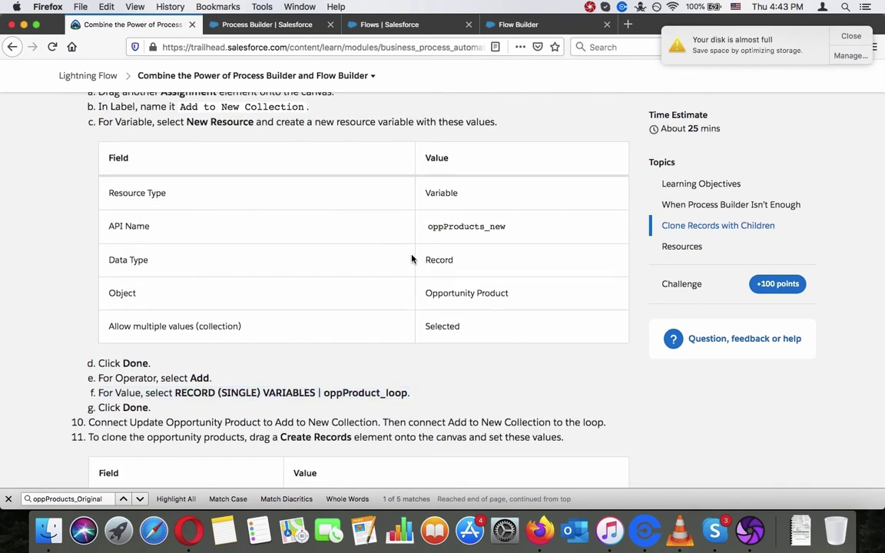
Set the operator for oppProducts_new to Add in the Add to New Collection assignment.
{"action": "left_click", "coordinate": [517, 24]}
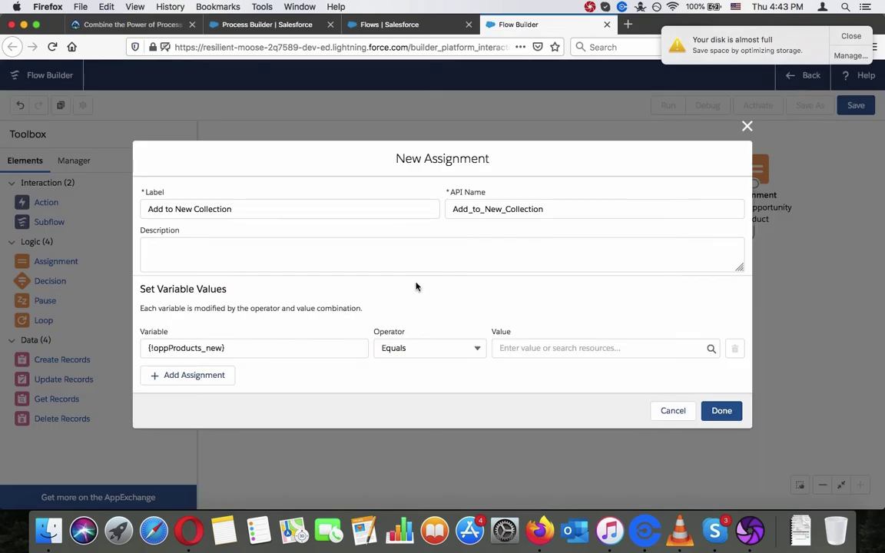
{"action": "left_click", "coordinate": [425, 350]}
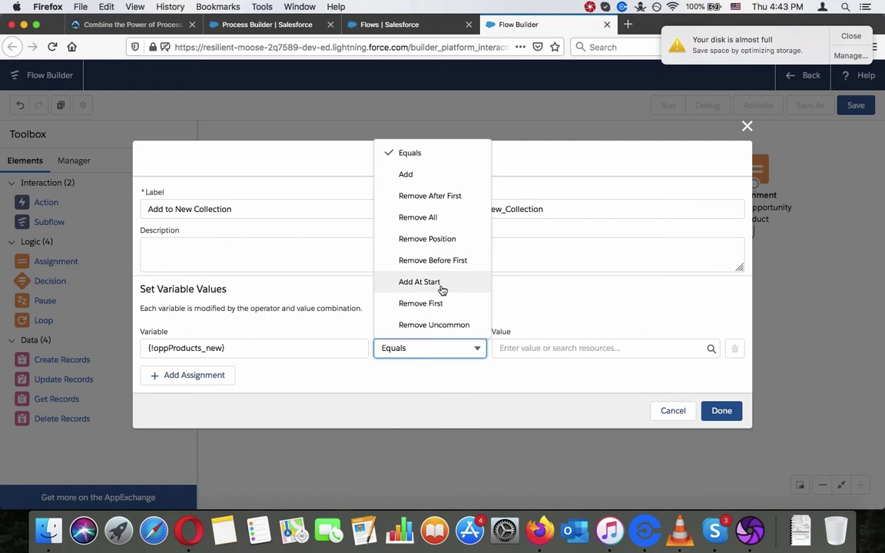
{"action": "left_click", "coordinate": [431, 175]}
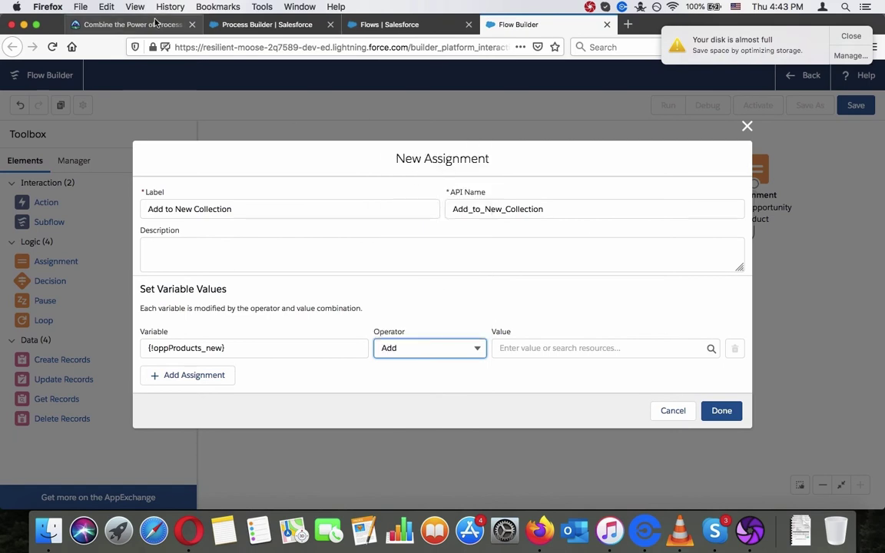
Following Trailhead, set the assignment's value to the single record variable oppProduct_loop.
{"action": "left_click", "coordinate": [129, 25]}
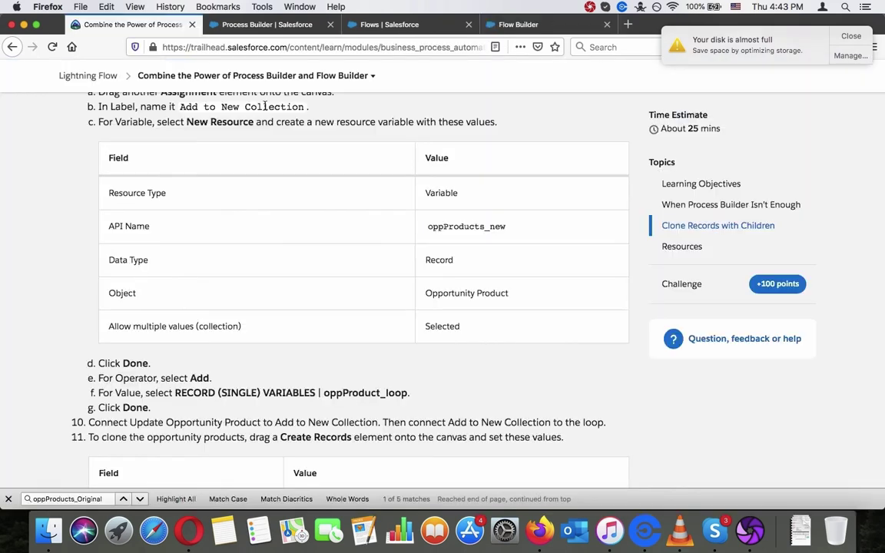
{"action": "left_click", "coordinate": [513, 25]}
{"action": "left_click", "coordinate": [550, 348]}
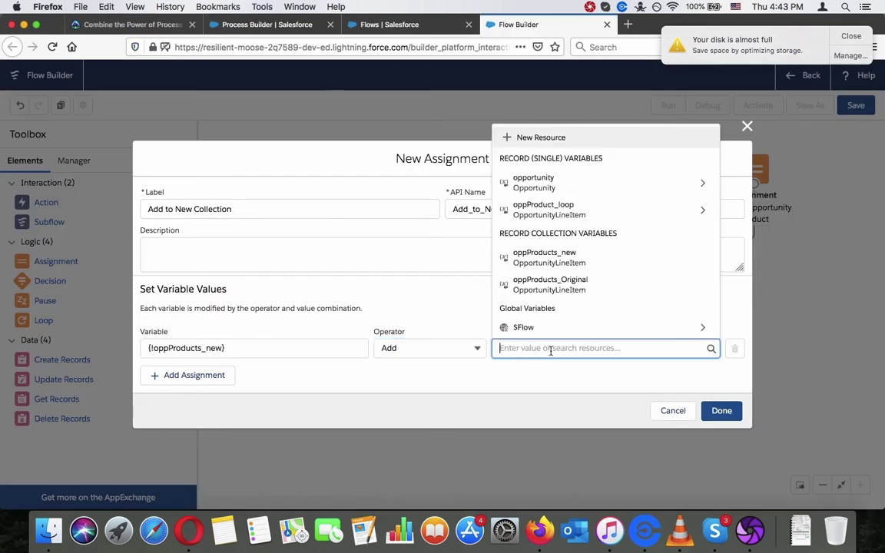
{"action": "left_click", "coordinate": [566, 210]}
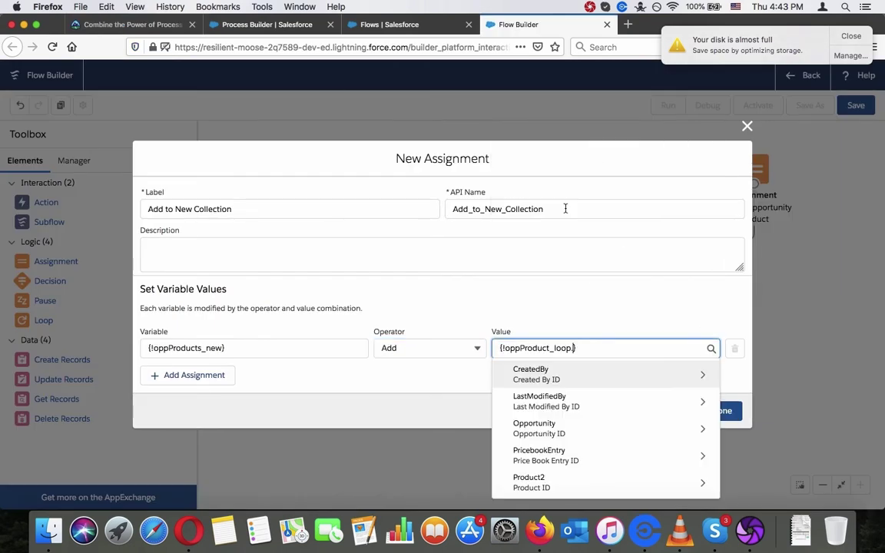
{"action": "left_click", "coordinate": [146, 26]}
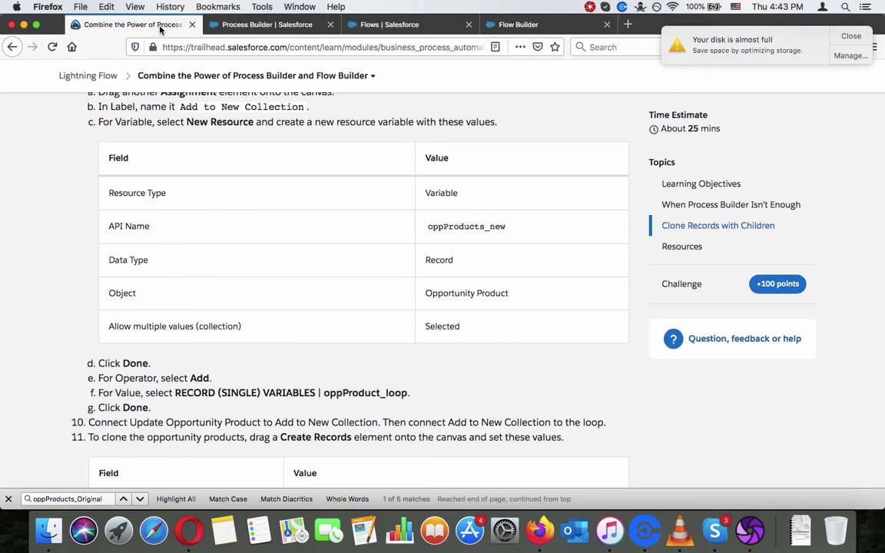
{"action": "left_click", "coordinate": [532, 26]}
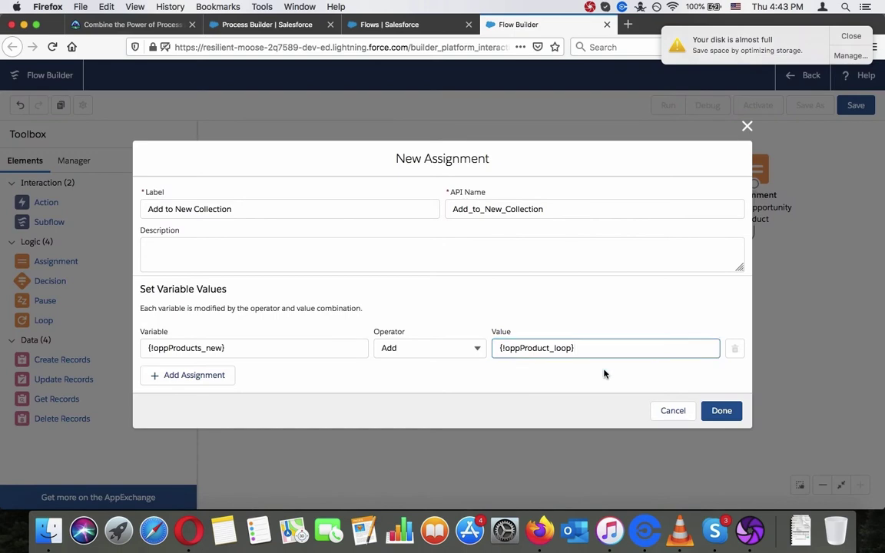
Check the Add to New Collection assignment against Trailhead's step 9 and finish it so the element is placed in the flow.
{"action": "left_click", "coordinate": [129, 24]}
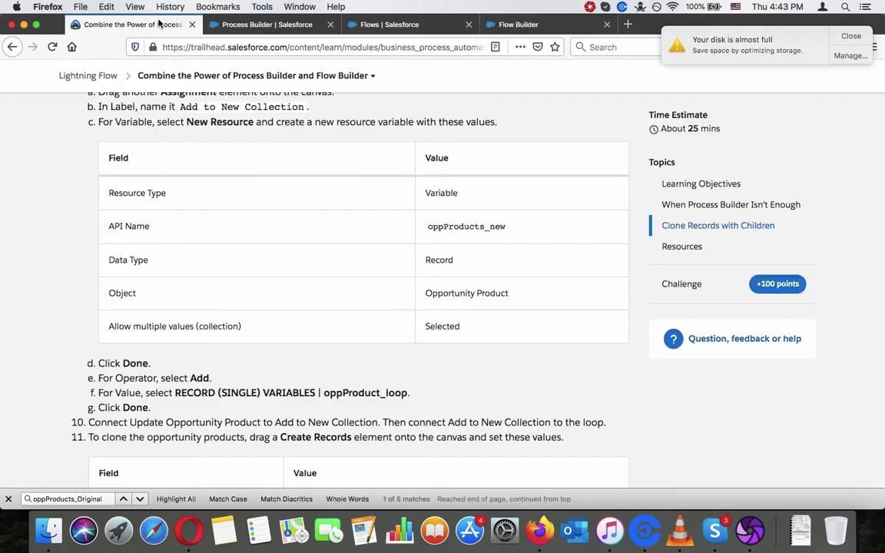
{"action": "left_click", "coordinate": [528, 27]}
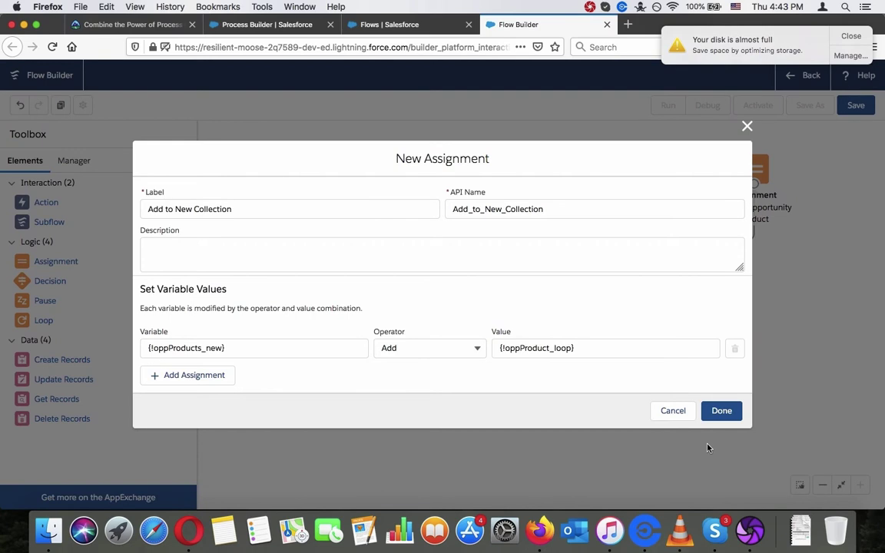
{"action": "left_click", "coordinate": [723, 413]}
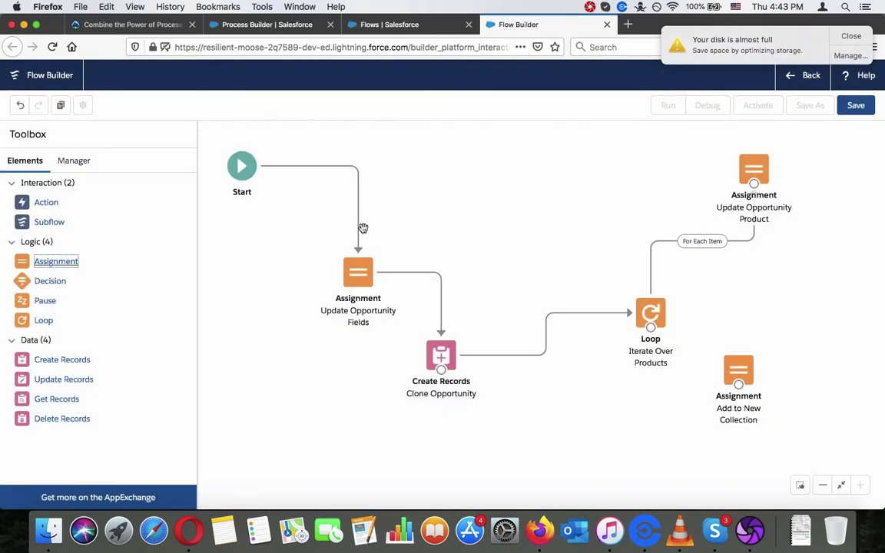
Review Trailhead's steps 9 to 13, covering the element connections, the Clone Products settings and the example flow diagram.
{"action": "left_click", "coordinate": [113, 27]}
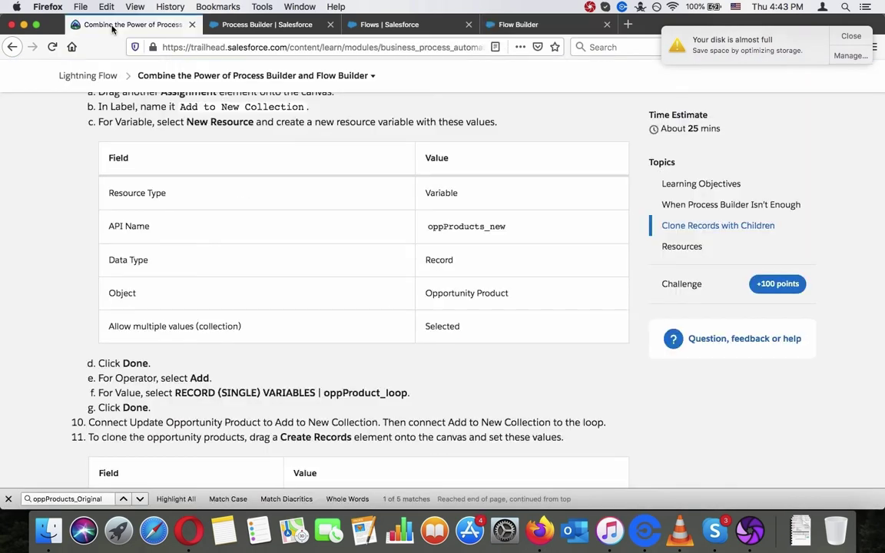
{"action": "scroll", "coordinate": [238, 321], "scroll_direction": "up", "scroll_amount": 5}
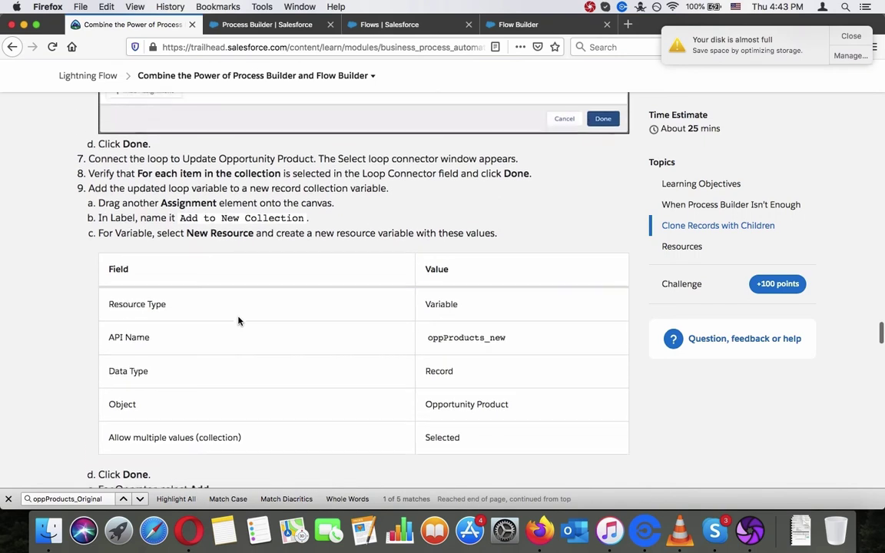
{"action": "scroll", "coordinate": [238, 322], "scroll_direction": "down", "scroll_amount": 3}
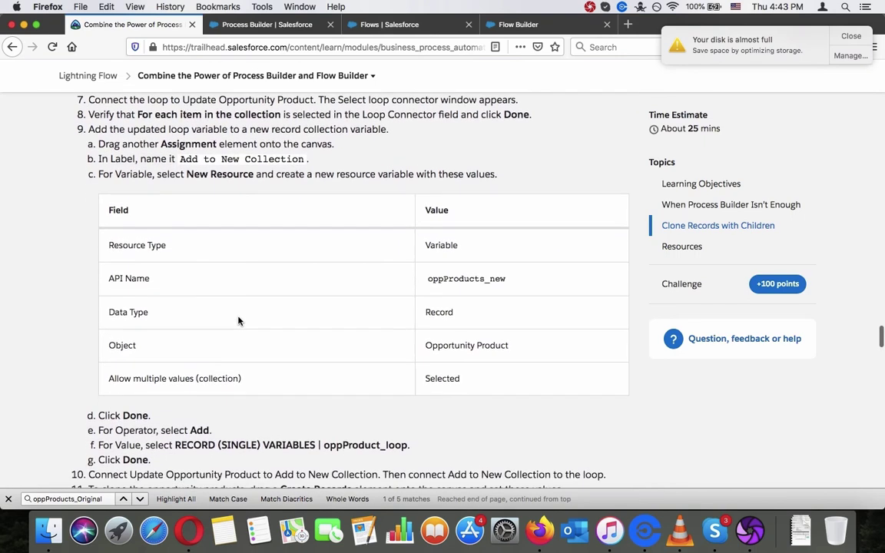
{"action": "scroll", "coordinate": [238, 321], "scroll_direction": "down", "scroll_amount": 2}
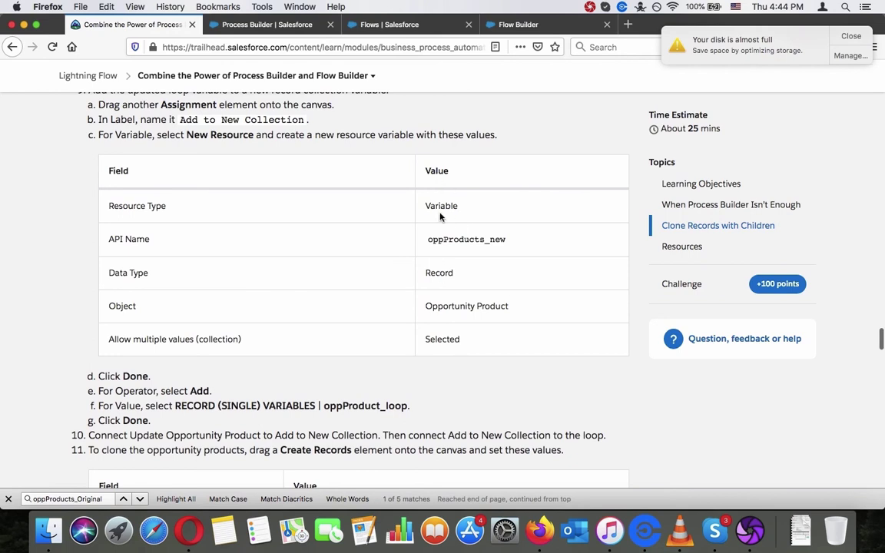
{"action": "scroll", "coordinate": [440, 241], "scroll_direction": "down", "scroll_amount": 8}
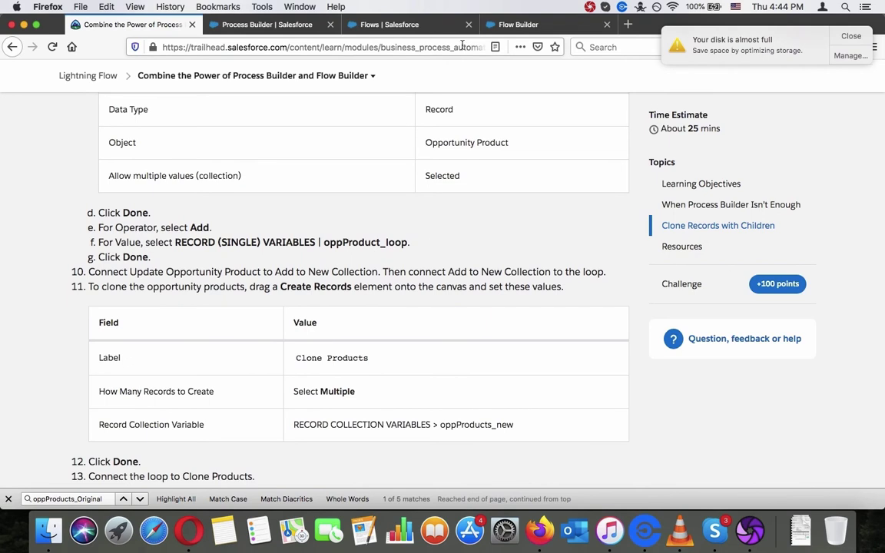
{"action": "left_click", "coordinate": [518, 23]}
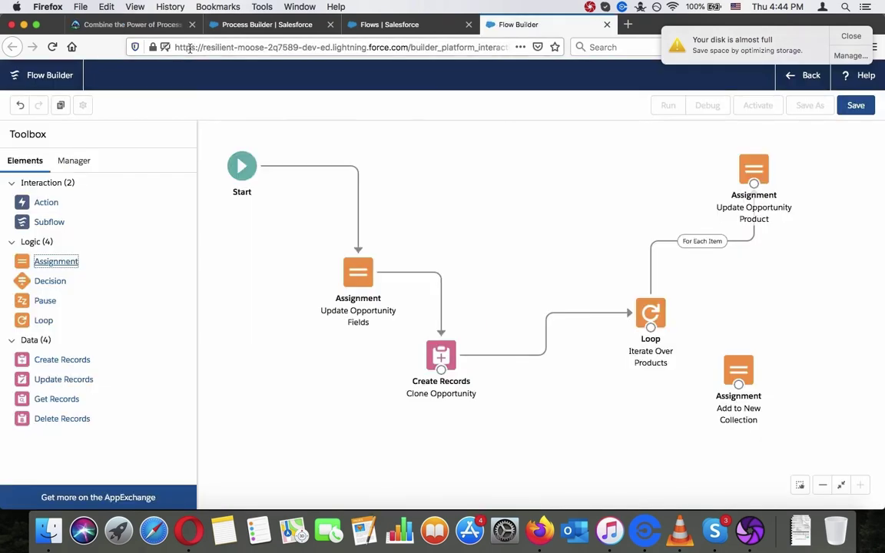
{"action": "left_click", "coordinate": [146, 24]}
{"action": "scroll", "coordinate": [211, 311], "scroll_direction": "down", "scroll_amount": 4}
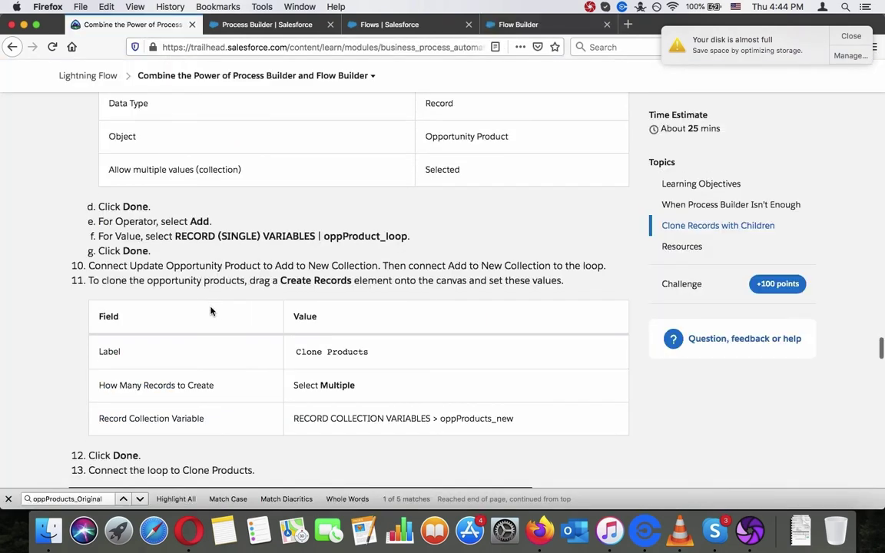
{"action": "scroll", "coordinate": [211, 311], "scroll_direction": "down", "scroll_amount": 2}
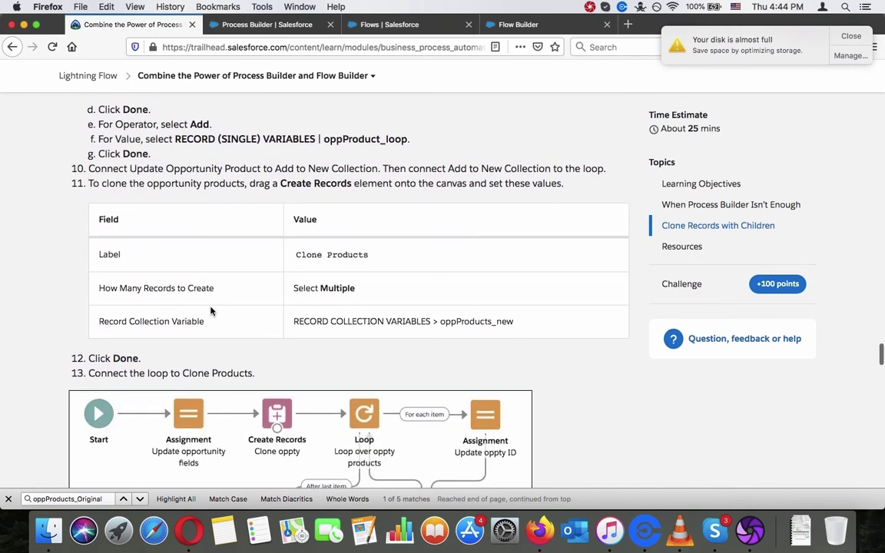
{"action": "scroll", "coordinate": [211, 311], "scroll_direction": "down", "scroll_amount": 2}
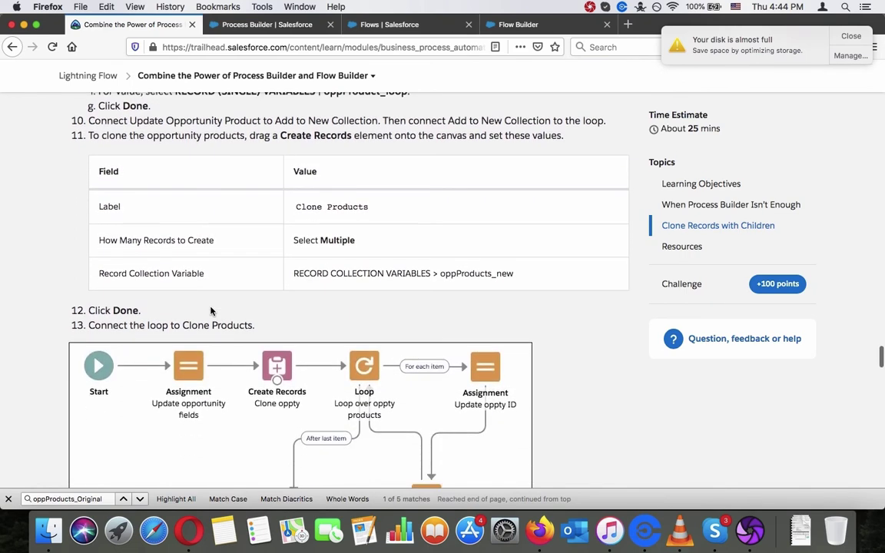
{"action": "scroll", "coordinate": [211, 311], "scroll_direction": "down", "scroll_amount": 1}
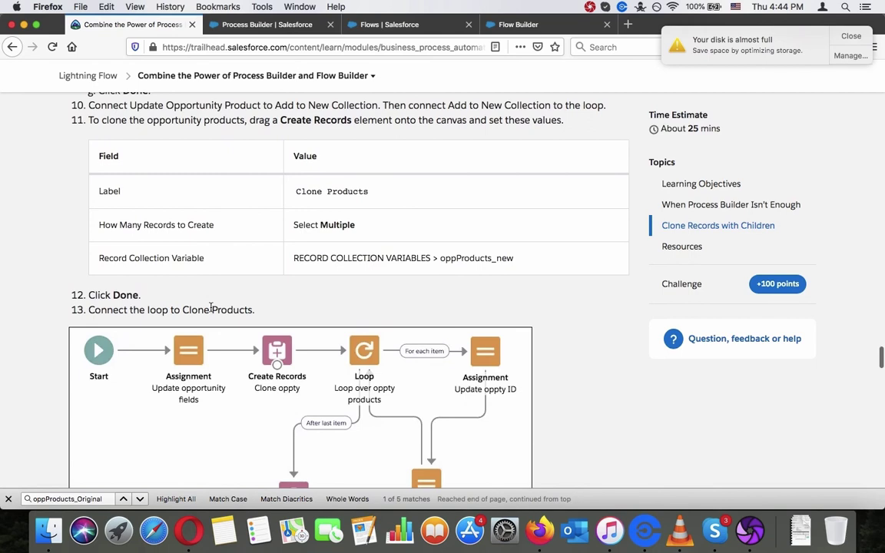
{"action": "scroll", "coordinate": [212, 307], "scroll_direction": "up", "scroll_amount": 10}
{"action": "scroll", "coordinate": [211, 310], "scroll_direction": "down", "scroll_amount": 7}
{"action": "scroll", "coordinate": [211, 310], "scroll_direction": "down", "scroll_amount": 3}
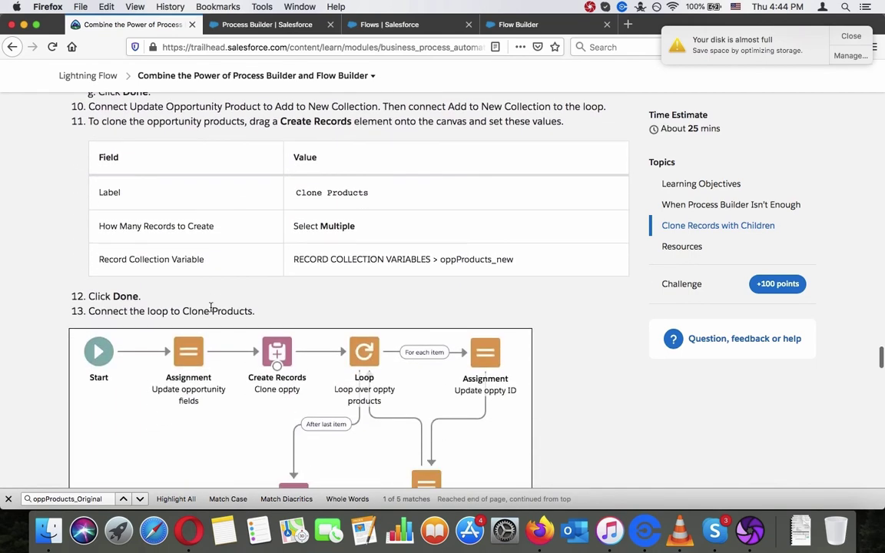
{"action": "scroll", "coordinate": [250, 298], "scroll_direction": "up", "scroll_amount": 5}
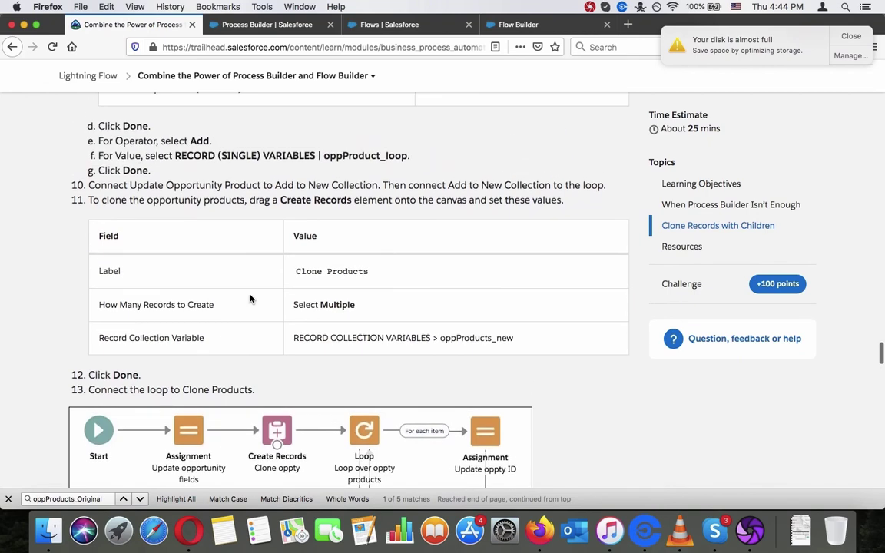
Connect Update Opportunity Product to Add to New Collection, and Add to New Collection back to the Iterate Over Products loop.
{"action": "left_click", "coordinate": [520, 26]}
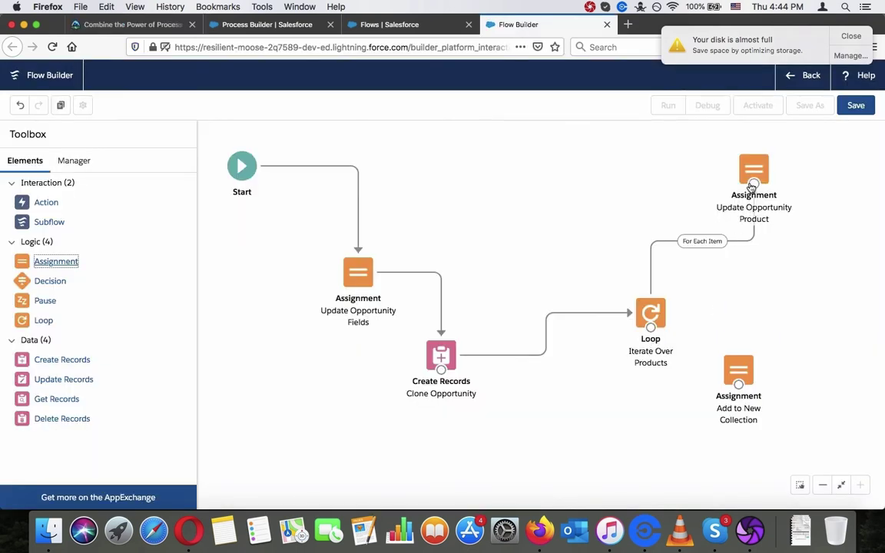
{"action": "left_click_drag", "start_coordinate": [753, 185], "coordinate": [739, 382]}
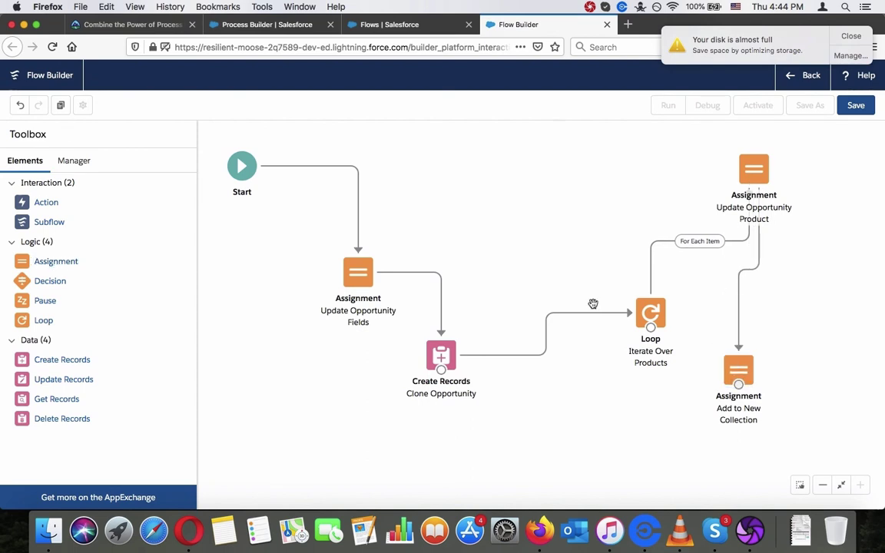
{"action": "left_click", "coordinate": [131, 25]}
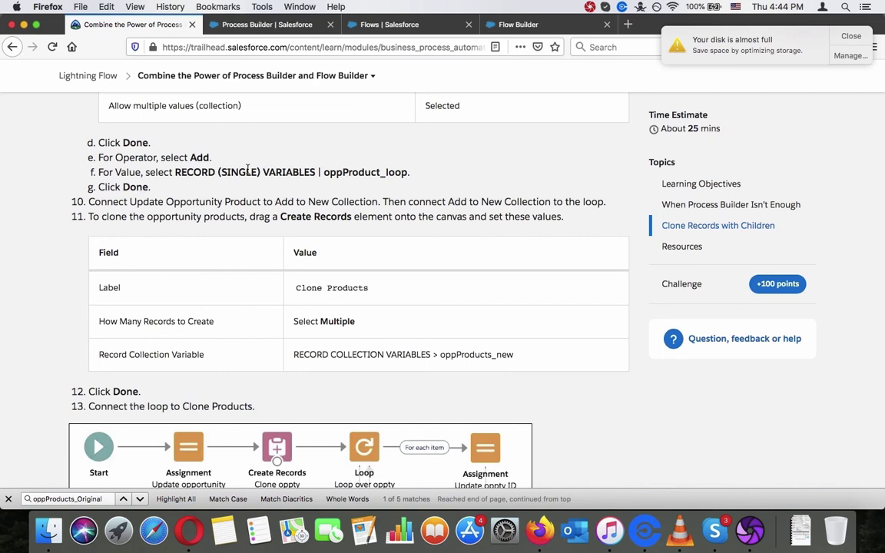
{"action": "left_click", "coordinate": [544, 23]}
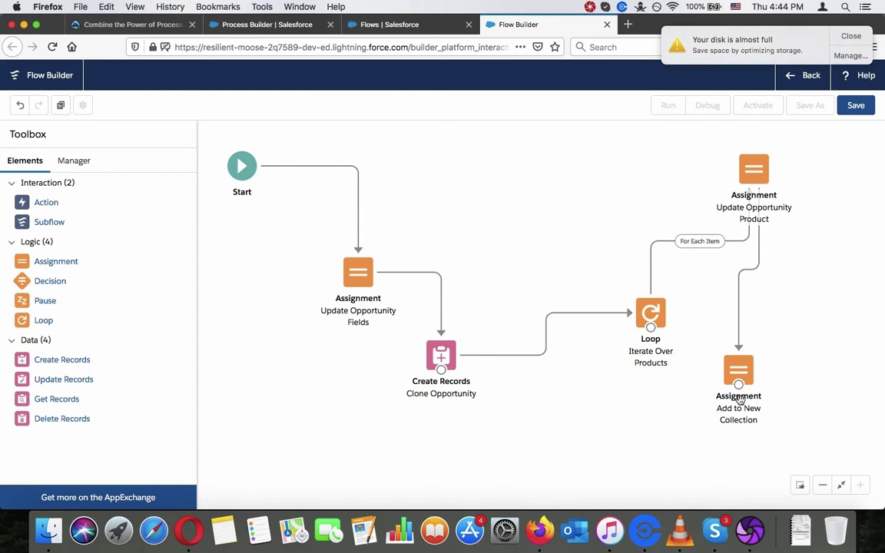
{"action": "left_click_drag", "start_coordinate": [738, 387], "coordinate": [650, 331]}
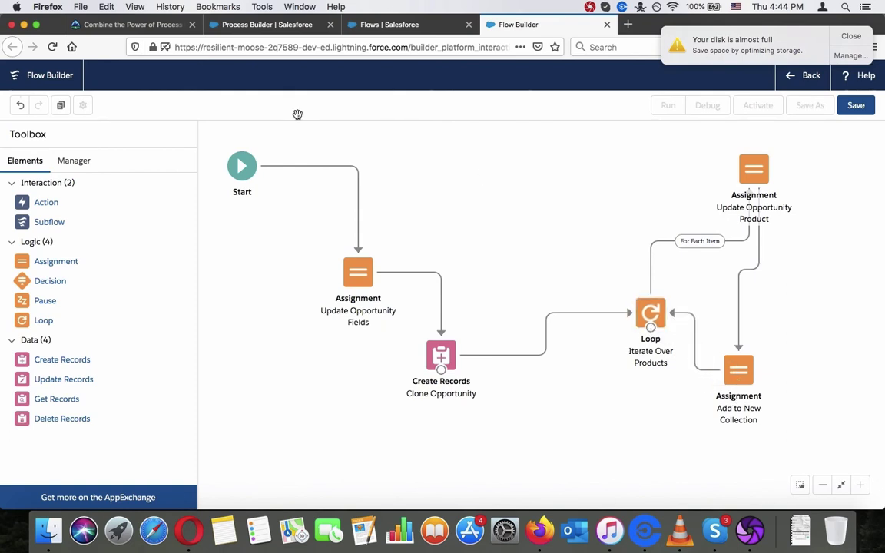
Compare the flow's connections with Trailhead's step 10 and select the For Each Item connector for inspection.
{"action": "left_click", "coordinate": [149, 27]}
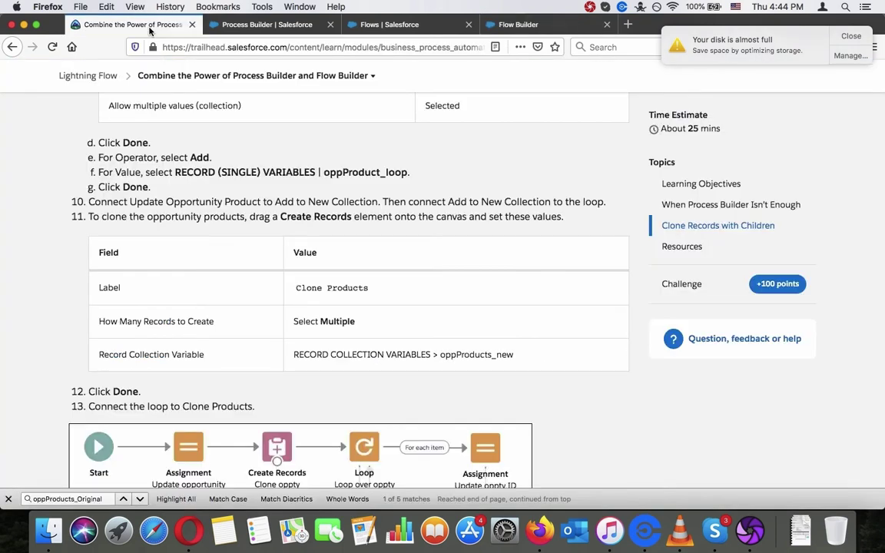
{"action": "left_click", "coordinate": [530, 25]}
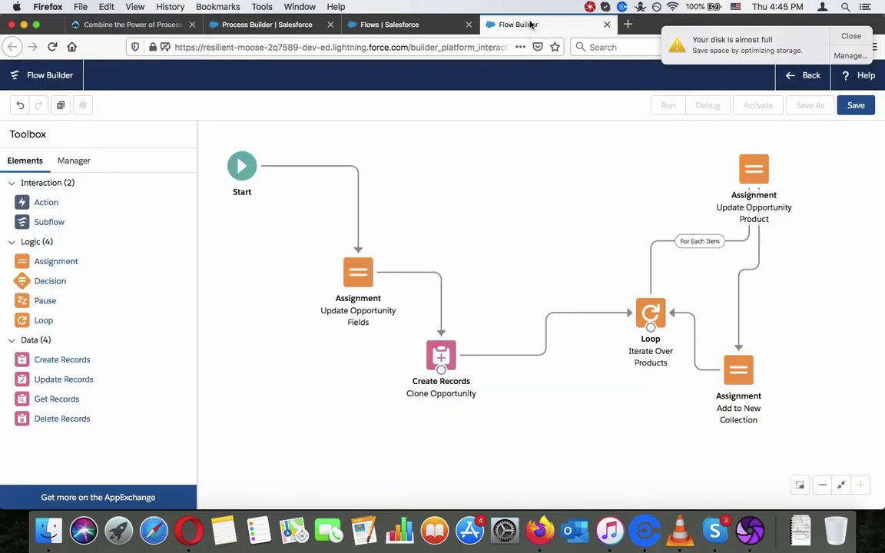
{"action": "left_click", "coordinate": [145, 28]}
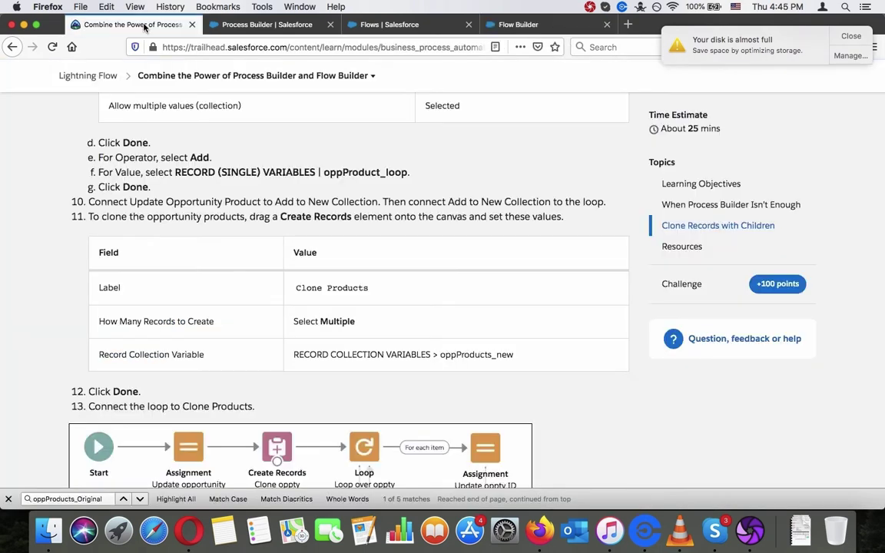
{"action": "left_click", "coordinate": [492, 26]}
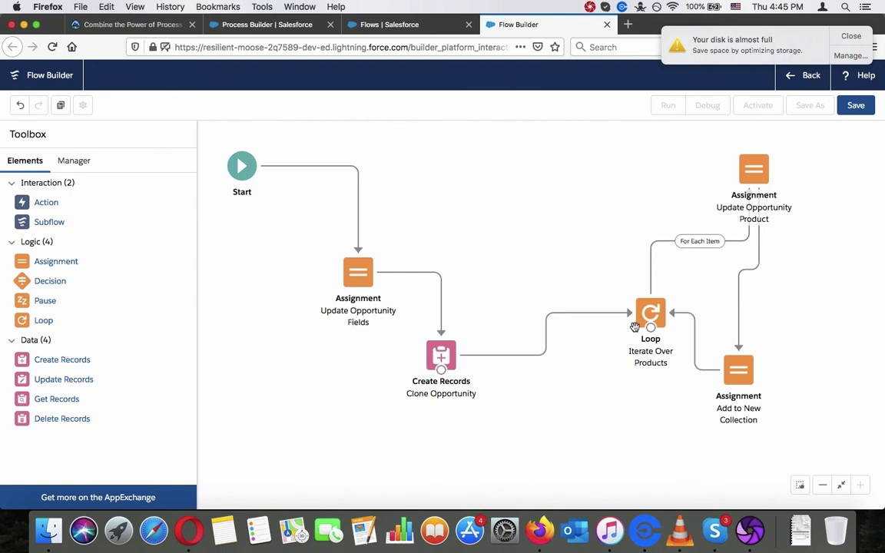
{"action": "left_click", "coordinate": [705, 244]}
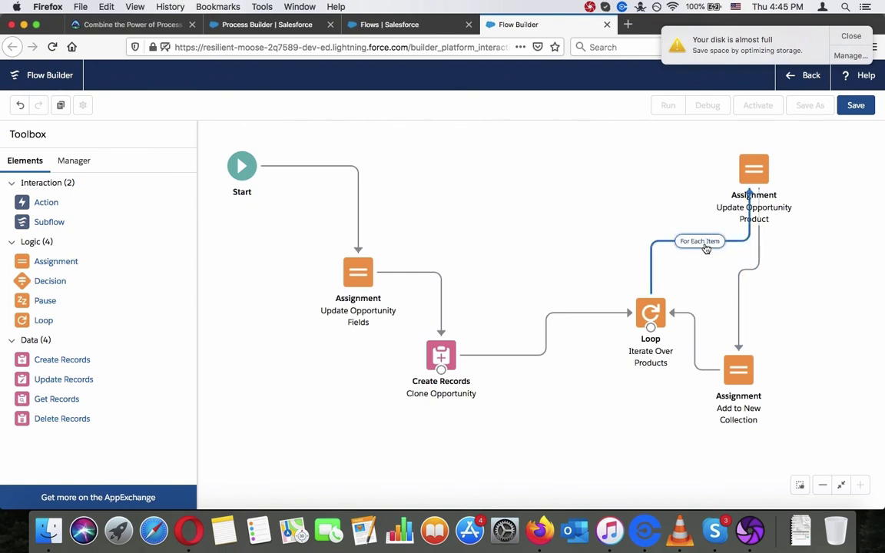
Look back through Trailhead's instructions, from the Update Opportunity Product assignment and loop settings to the Clone Opportunity element.
{"action": "left_click", "coordinate": [138, 23]}
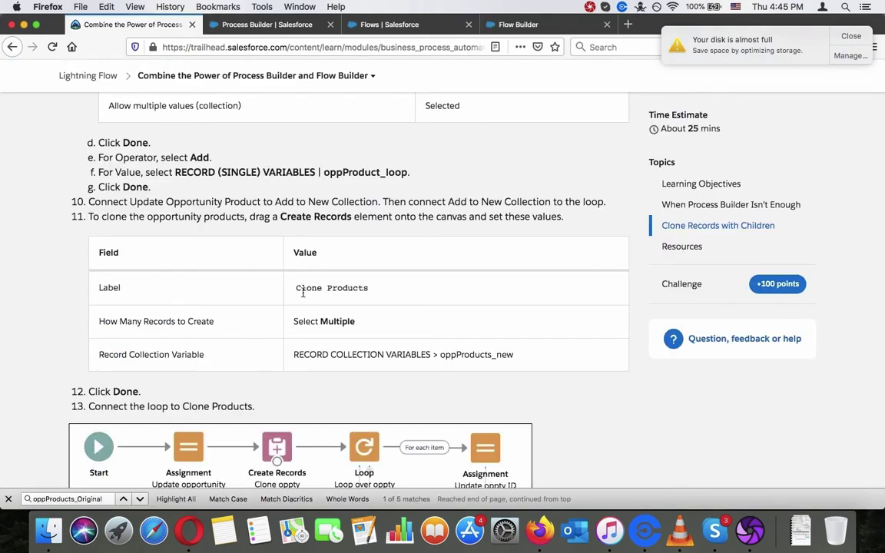
{"action": "scroll", "coordinate": [303, 292], "scroll_direction": "up", "scroll_amount": 10}
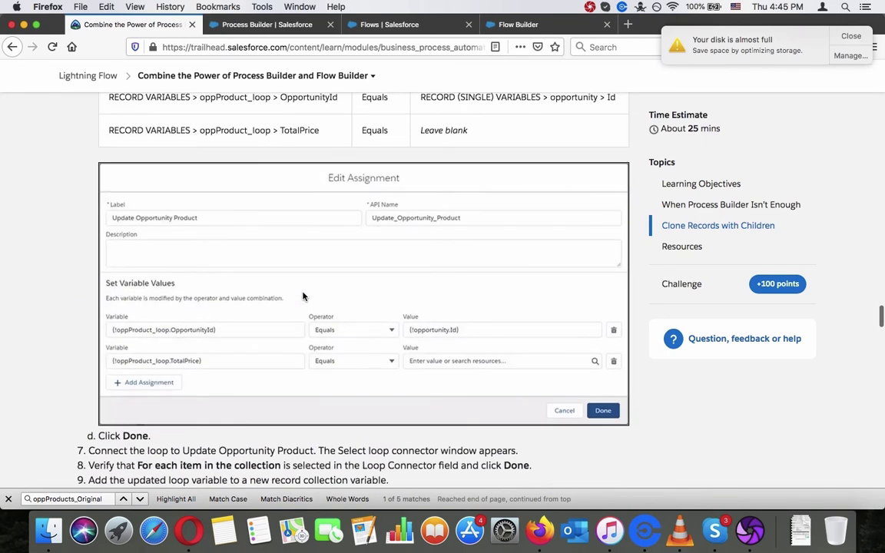
{"action": "scroll", "coordinate": [302, 295], "scroll_direction": "up", "scroll_amount": 5}
{"action": "scroll", "coordinate": [303, 294], "scroll_direction": "up", "scroll_amount": 8}
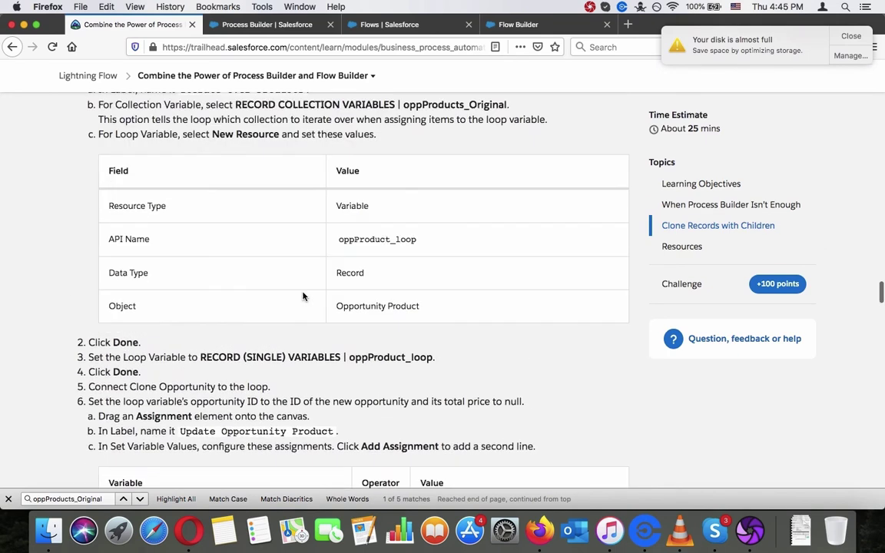
{"action": "scroll", "coordinate": [303, 295], "scroll_direction": "up", "scroll_amount": 15}
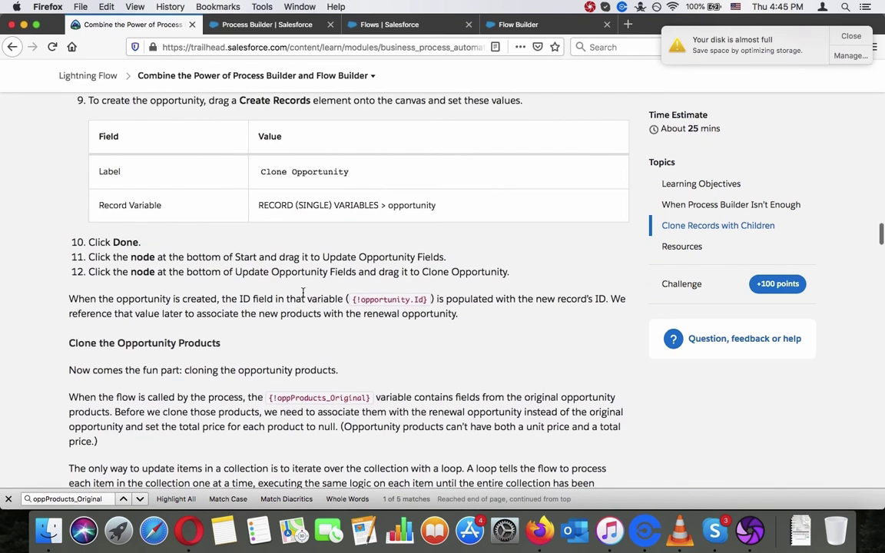
{"action": "scroll", "coordinate": [303, 294], "scroll_direction": "down", "scroll_amount": 1}
{"action": "scroll", "coordinate": [303, 295], "scroll_direction": "up", "scroll_amount": 3}
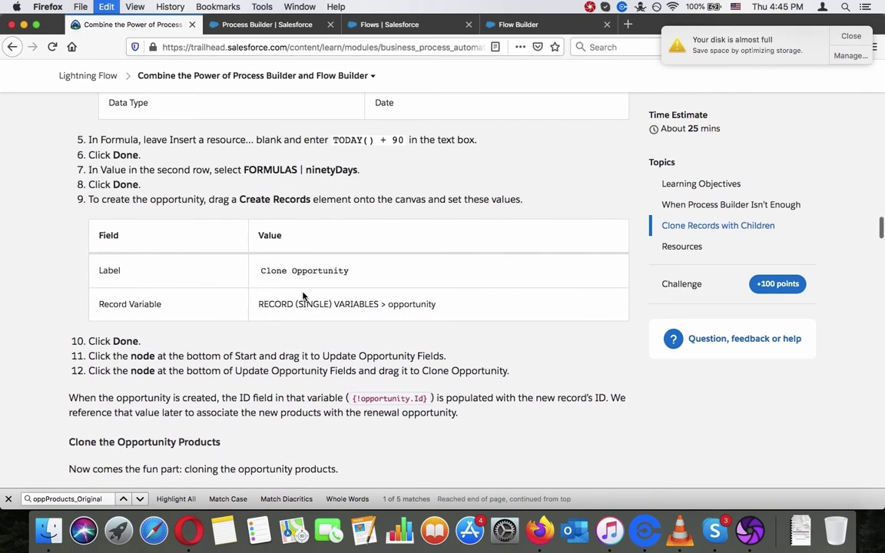
Search the Trailhead page for "each it" and examine the matching passages and the instructions on connecting the loop.
{"action": "key", "text": "super+f"}
{"action": "type", "text": "each i"}
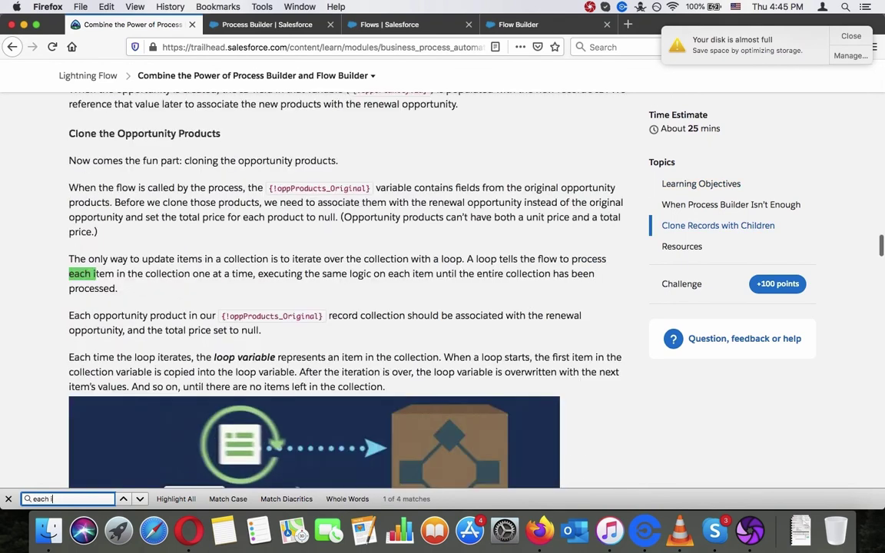
{"action": "type", "text": "t"}
{"action": "key", "text": "Return"}
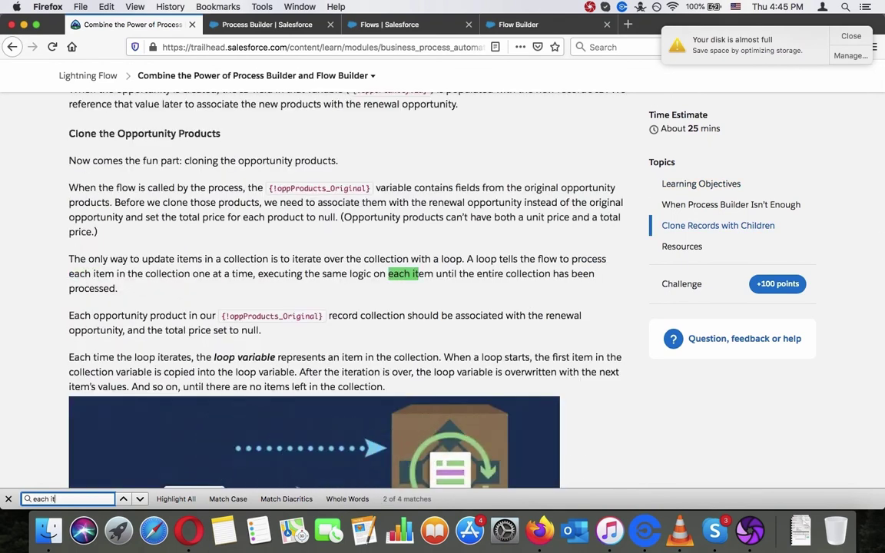
{"action": "key", "text": "Return"}
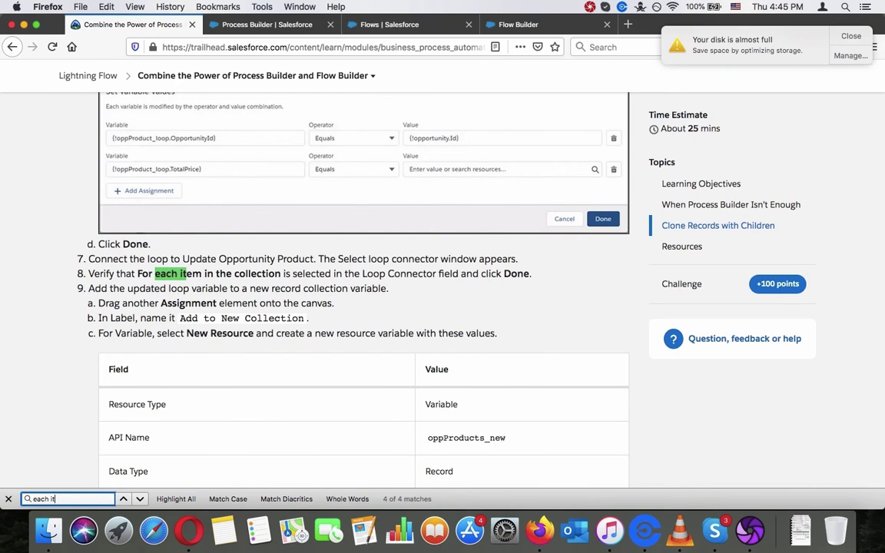
{"action": "key", "text": "Return"}
{"action": "key", "text": "Return"}
{"action": "key", "text": "Return"}
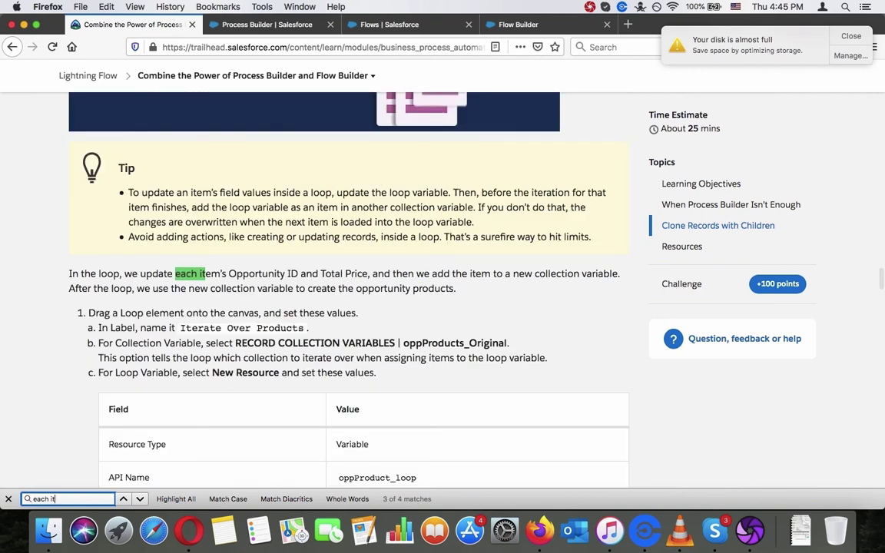
{"action": "scroll", "coordinate": [352, 224], "scroll_direction": "down", "scroll_amount": 15}
{"action": "scroll", "coordinate": [351, 224], "scroll_direction": "up", "scroll_amount": 15}
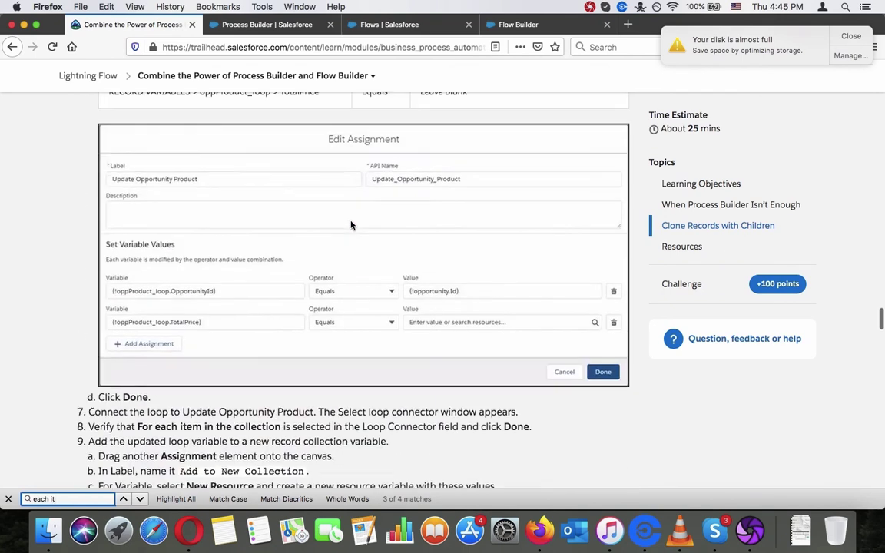
Review the Trailhead instructions for the new record collection, the Clone Products element and its loop connection, and compare them with the current flow.
{"action": "scroll", "coordinate": [351, 224], "scroll_direction": "up", "scroll_amount": 8}
{"action": "scroll", "coordinate": [351, 224], "scroll_direction": "down", "scroll_amount": 15}
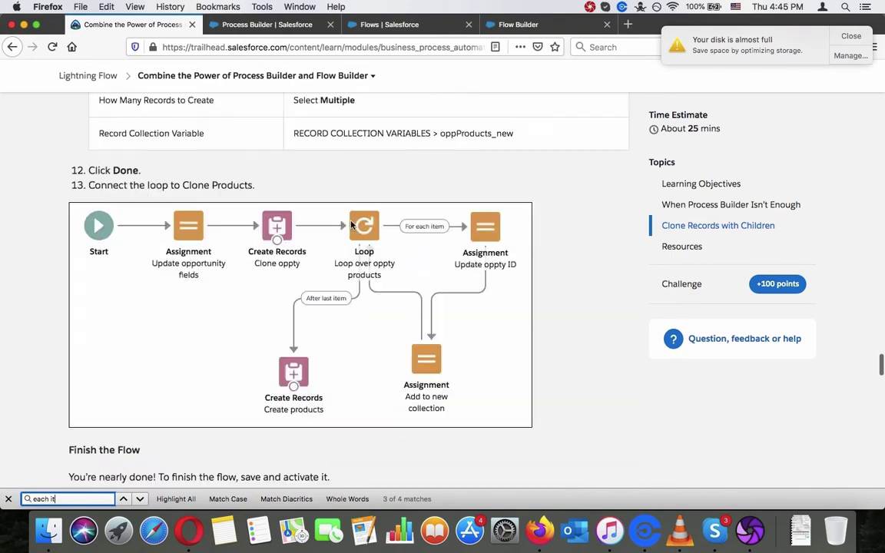
{"action": "scroll", "coordinate": [352, 224], "scroll_direction": "down", "scroll_amount": 20}
{"action": "scroll", "coordinate": [351, 224], "scroll_direction": "up", "scroll_amount": 20}
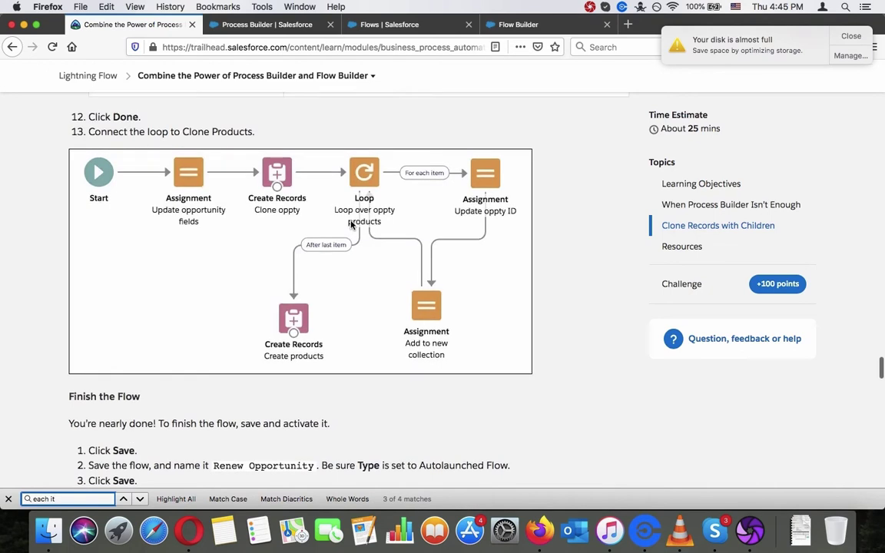
{"action": "scroll", "coordinate": [351, 224], "scroll_direction": "up", "scroll_amount": 5}
{"action": "scroll", "coordinate": [378, 292], "scroll_direction": "up", "scroll_amount": 1}
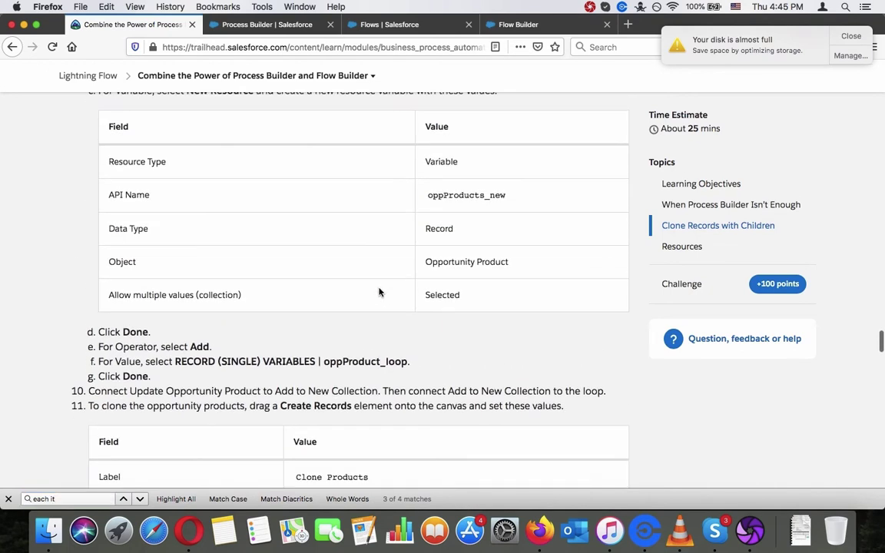
{"action": "scroll", "coordinate": [378, 292], "scroll_direction": "down", "scroll_amount": 2}
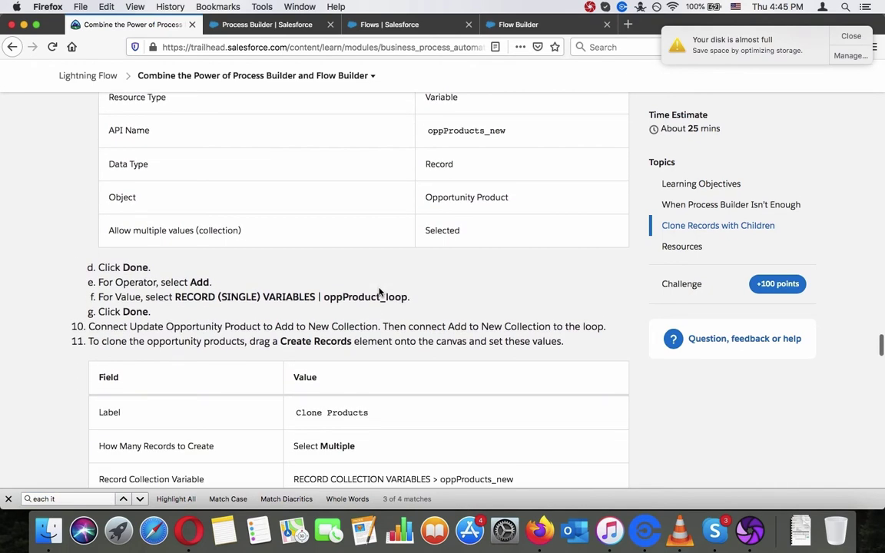
{"action": "left_click", "coordinate": [8, 499]}
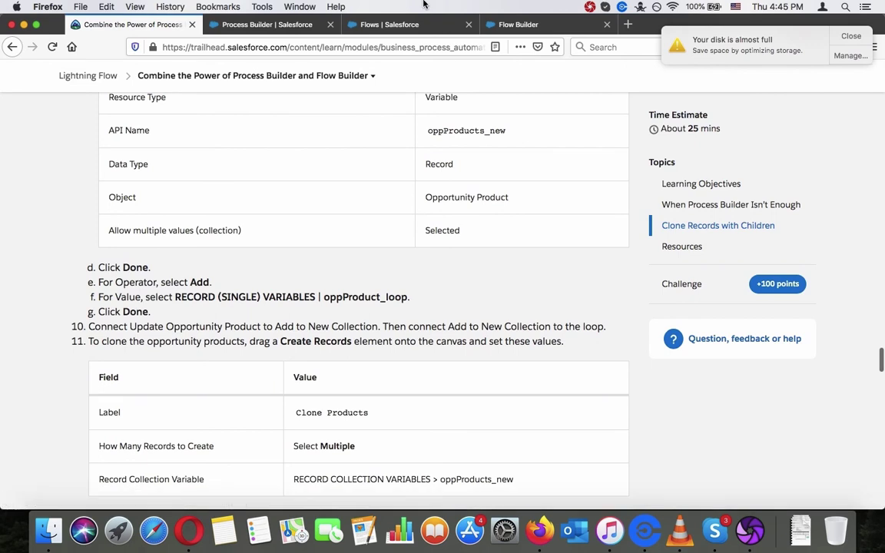
{"action": "left_click", "coordinate": [507, 24]}
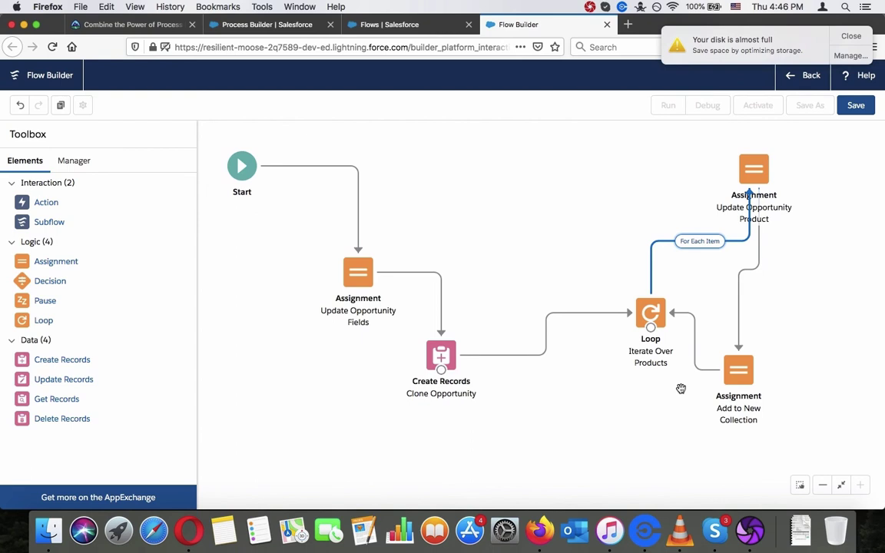
{"action": "left_click", "coordinate": [848, 38]}
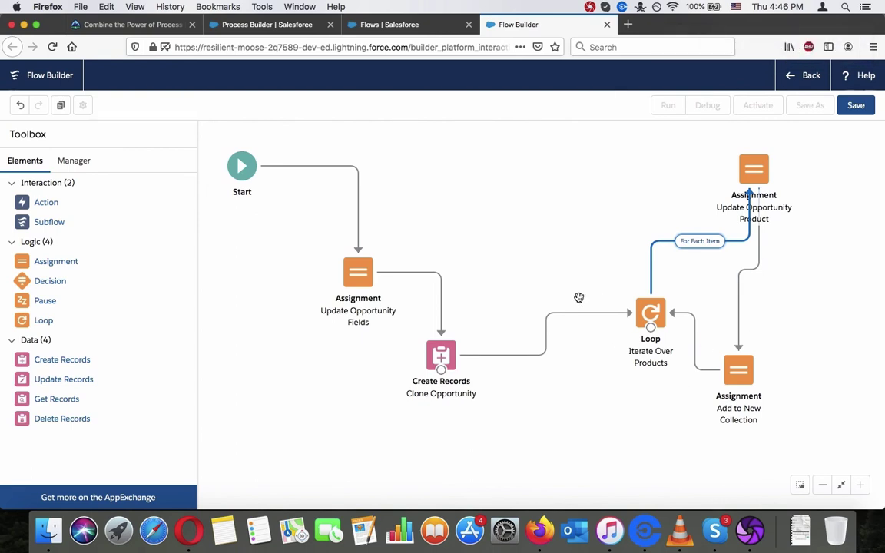
{"action": "left_click", "coordinate": [114, 26]}
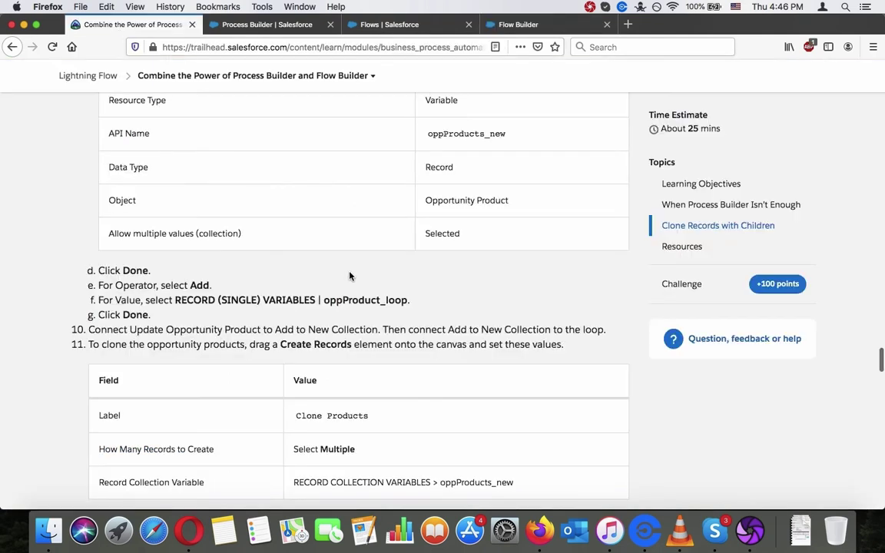
{"action": "scroll", "coordinate": [350, 276], "scroll_direction": "up", "scroll_amount": 3}
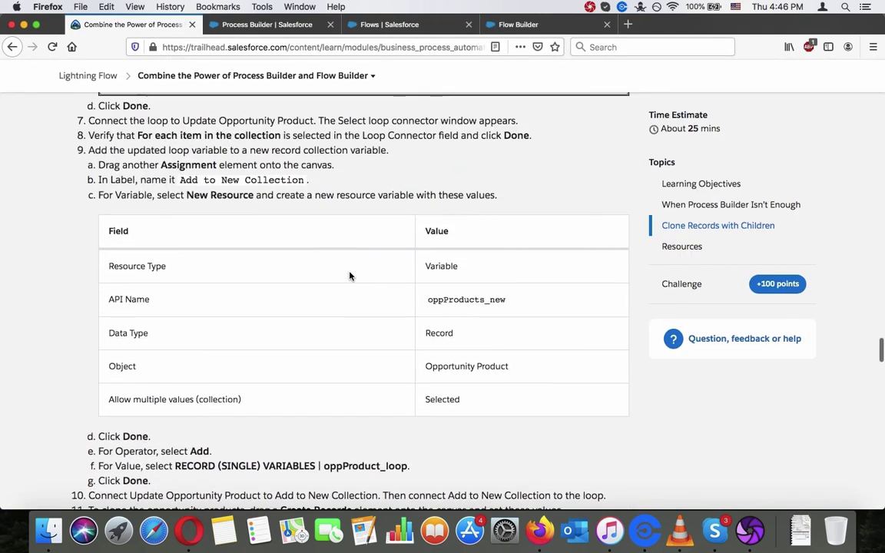
{"action": "scroll", "coordinate": [349, 277], "scroll_direction": "down", "scroll_amount": 6}
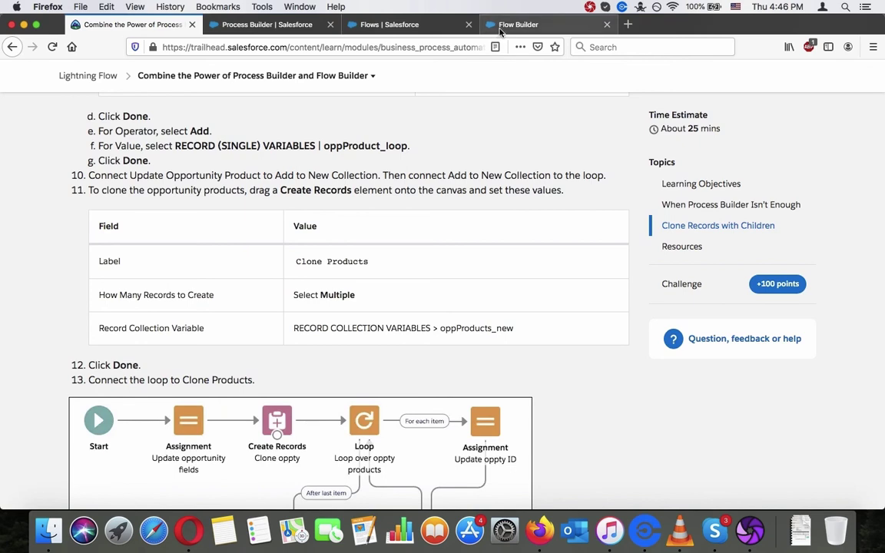
{"action": "scroll", "coordinate": [472, 266], "scroll_direction": "up", "scroll_amount": 5}
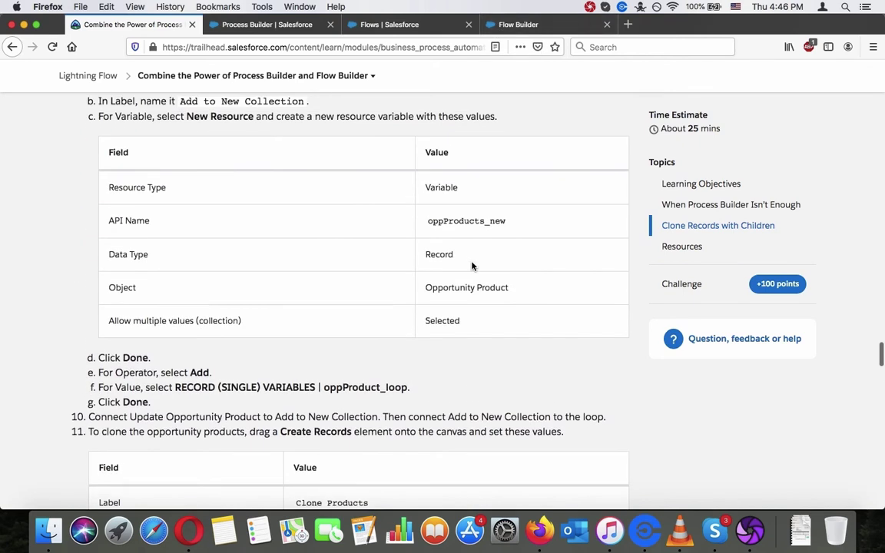
{"action": "scroll", "coordinate": [472, 266], "scroll_direction": "down", "scroll_amount": 5}
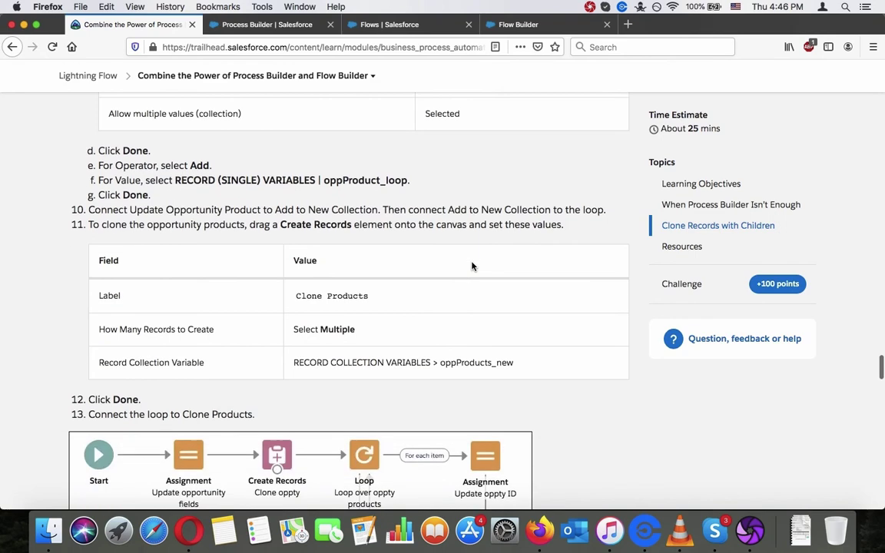
Add a Create Records element to the flow canvas and label it Clone Products, copying the label from the Trailhead table.
{"action": "left_click", "coordinate": [535, 23]}
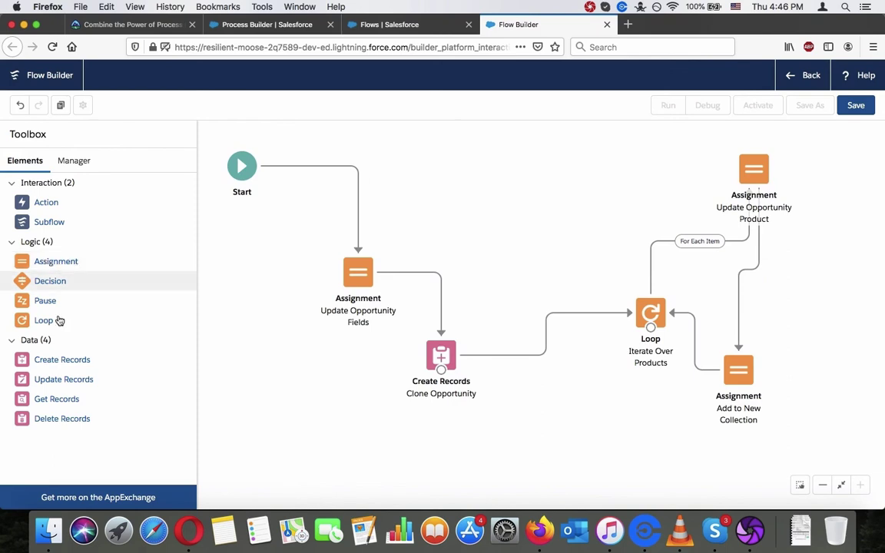
{"action": "left_click_drag", "start_coordinate": [65, 364], "coordinate": [508, 185]}
{"action": "left_click", "coordinate": [407, 180]}
{"action": "left_click", "coordinate": [113, 25]}
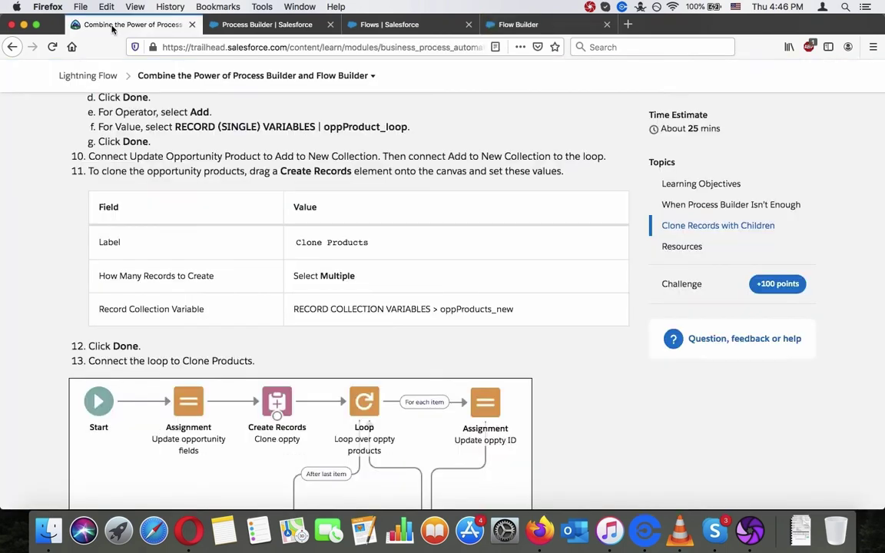
{"action": "left_click_drag", "start_coordinate": [370, 242], "coordinate": [295, 242]}
{"action": "right_click", "coordinate": [355, 240]}
{"action": "left_click", "coordinate": [377, 248]}
{"action": "left_click", "coordinate": [544, 26]}
{"action": "key", "text": "super+v"}
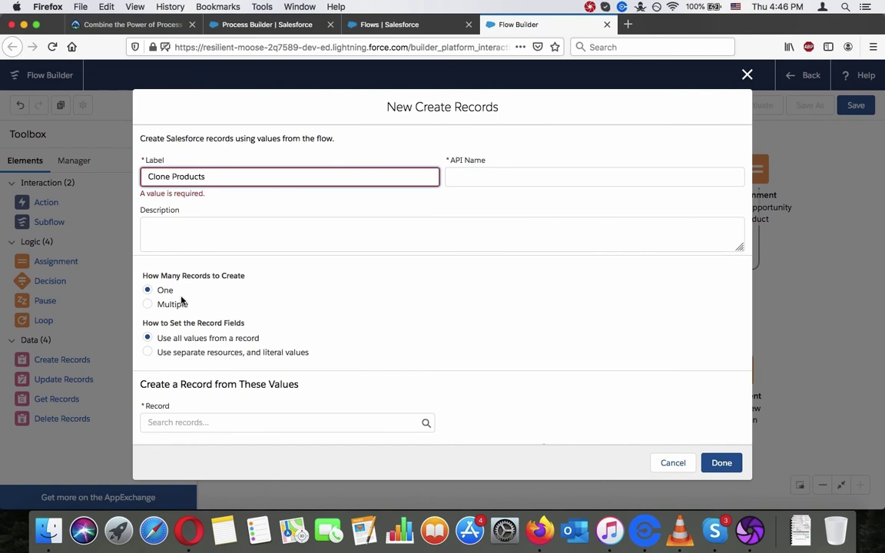
{"action": "left_click", "coordinate": [164, 276]}
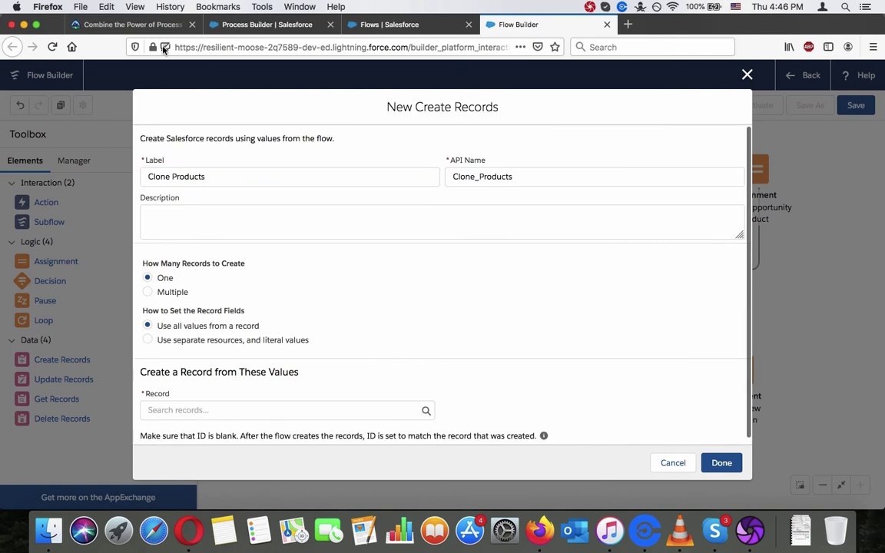
Set Clone Products to create multiple records from the oppProducts_new record collection and finish the element.
{"action": "left_click", "coordinate": [148, 291]}
{"action": "left_click", "coordinate": [133, 24]}
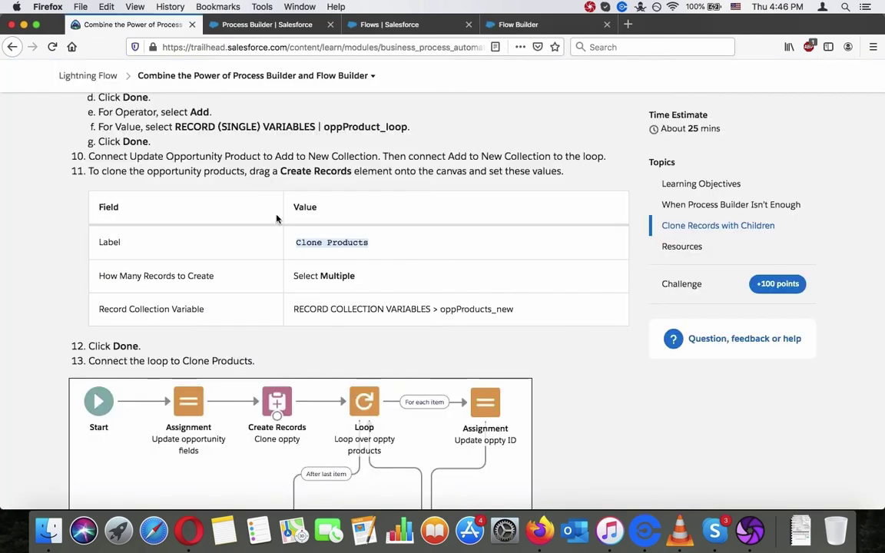
{"action": "left_click", "coordinate": [527, 22]}
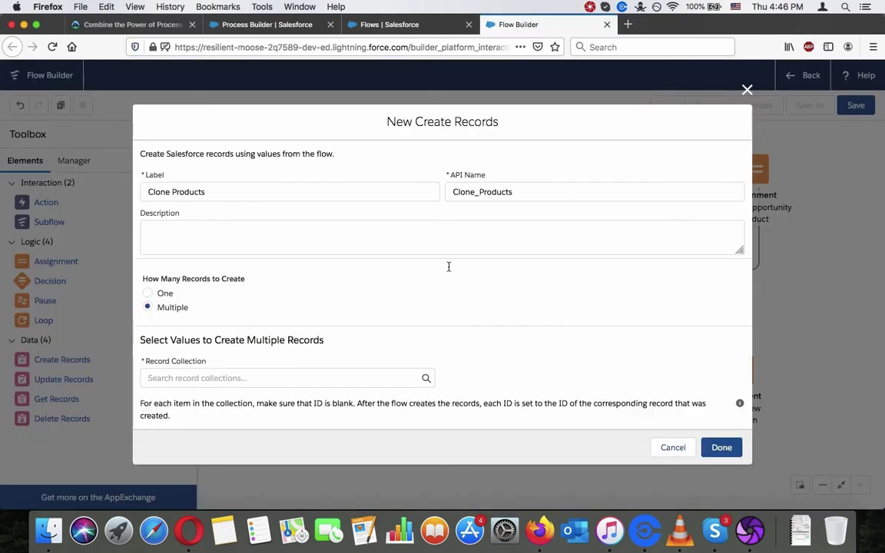
{"action": "left_click", "coordinate": [380, 381]}
{"action": "left_click", "coordinate": [310, 446]}
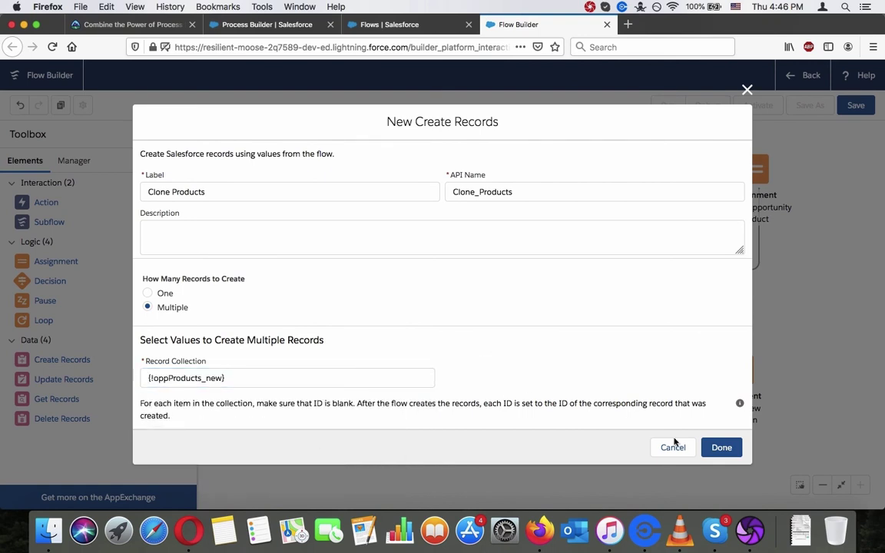
{"action": "left_click", "coordinate": [721, 447]}
Check the Trailhead connection instruction and draw a connector from the Clone Products element to the Iterate Over Products loop.
{"action": "left_click", "coordinate": [168, 30]}
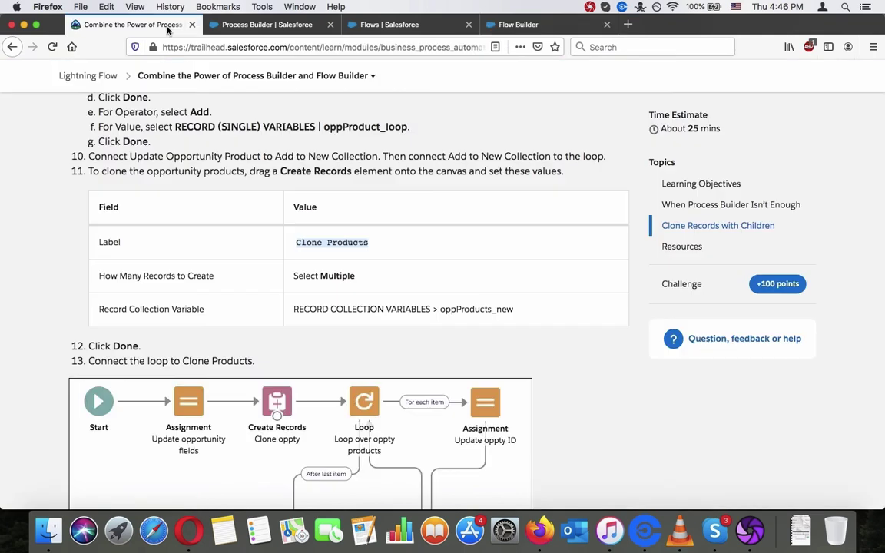
{"action": "scroll", "coordinate": [258, 227], "scroll_direction": "down", "scroll_amount": 5}
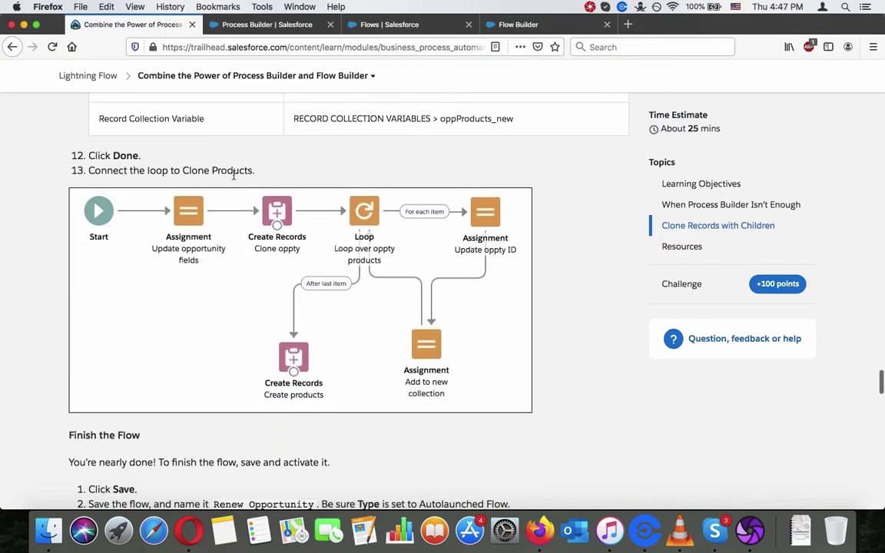
{"action": "triple_click", "coordinate": [233, 173]}
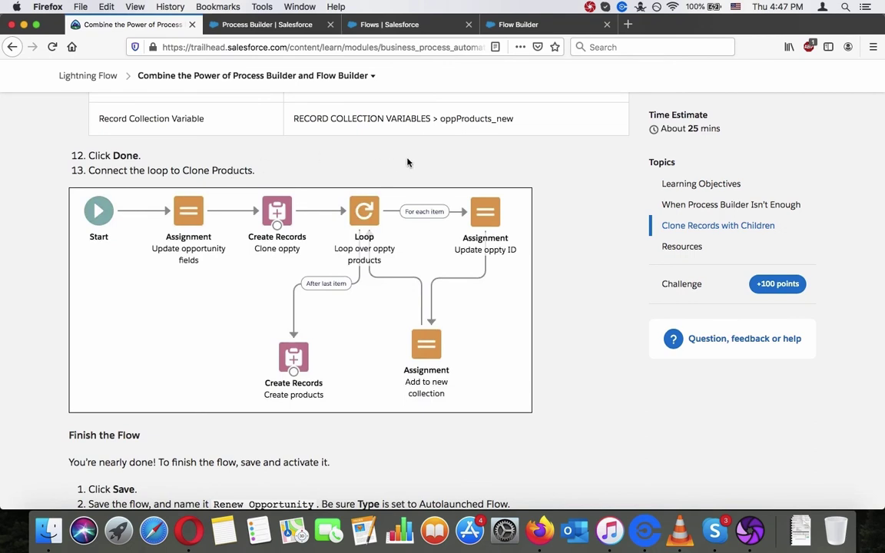
{"action": "left_click", "coordinate": [527, 24]}
{"action": "mouse_move", "coordinate": [525, 219]}
{"action": "left_mouse_down"}
{"action": "mouse_move", "coordinate": [624, 302]}
{"action": "mouse_move", "coordinate": [650, 310]}
{"action": "mouse_move", "coordinate": [651, 333]}
{"action": "left_mouse_up"}
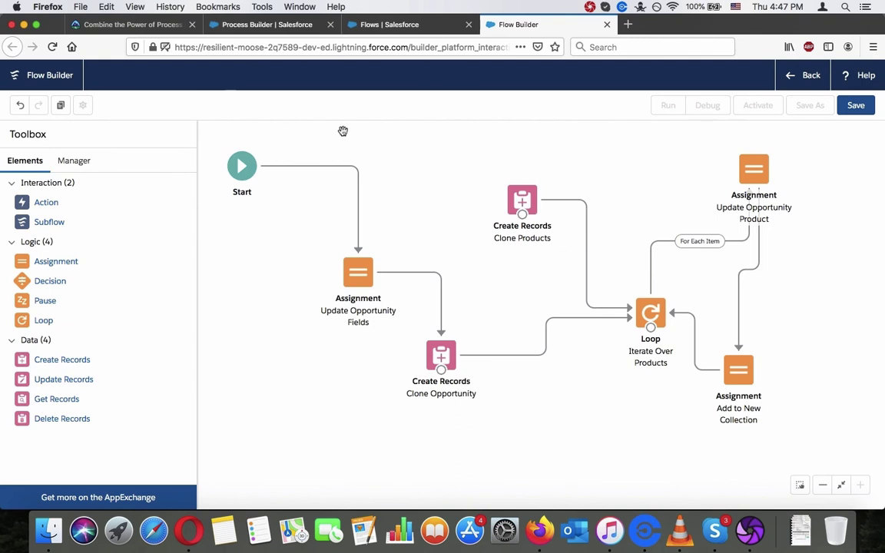
Check the Trailhead flow diagram and save the flow as Renew Opportunity with type Autolaunched Flow.
{"action": "left_click", "coordinate": [153, 27]}
{"action": "scroll", "coordinate": [296, 275], "scroll_direction": "down", "scroll_amount": 2}
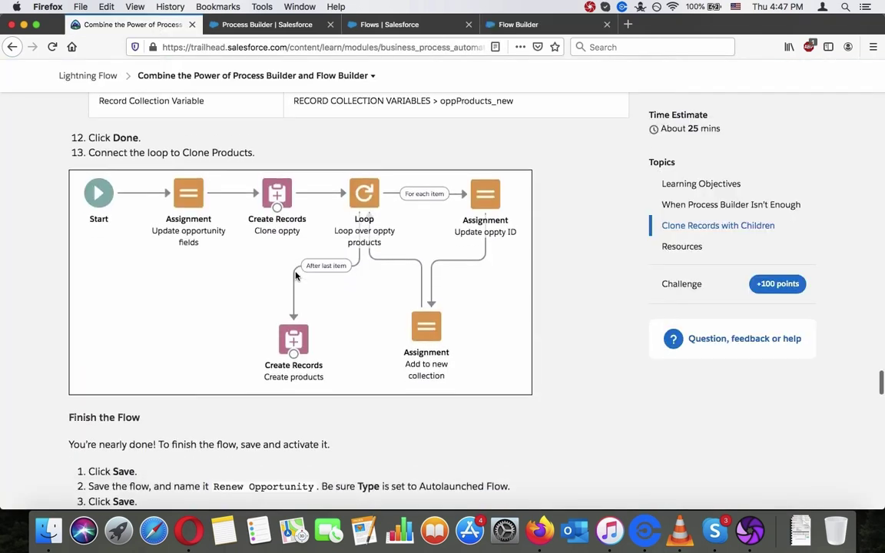
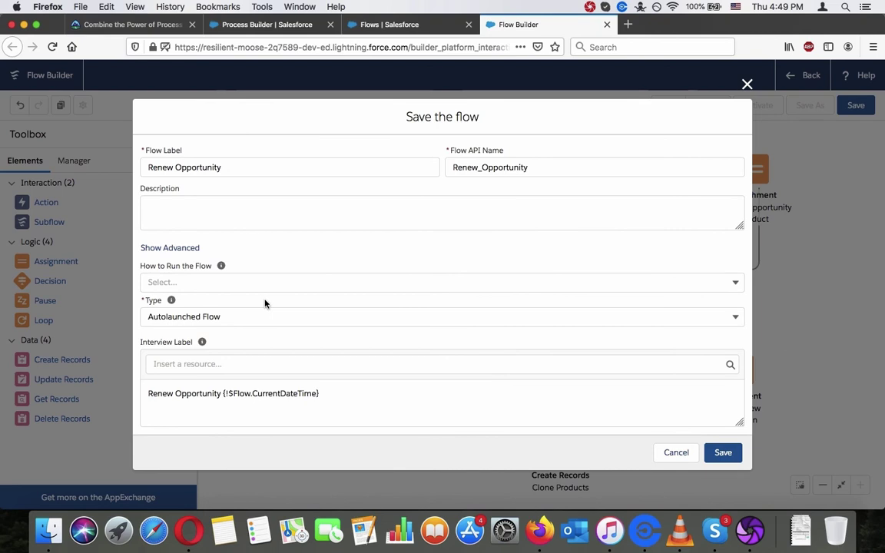
{"action": "left_click", "coordinate": [291, 212]}
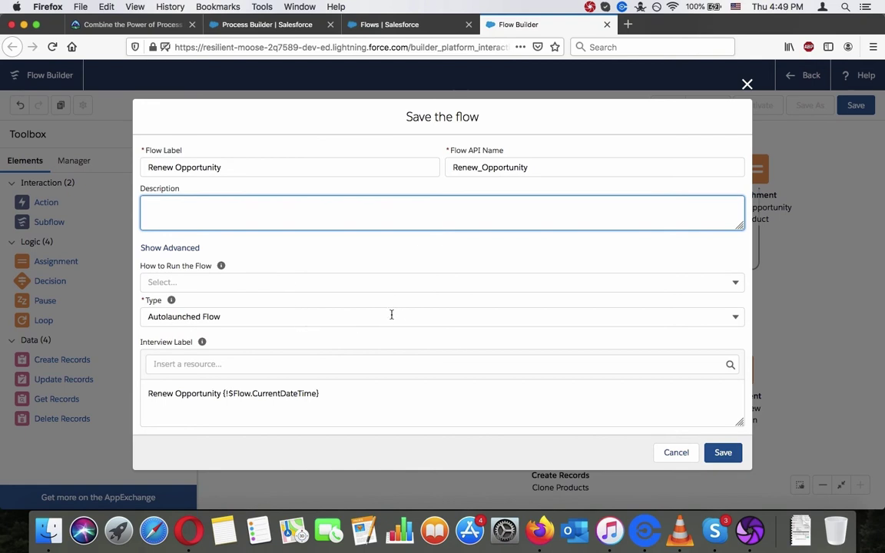
{"action": "left_click", "coordinate": [727, 446]}
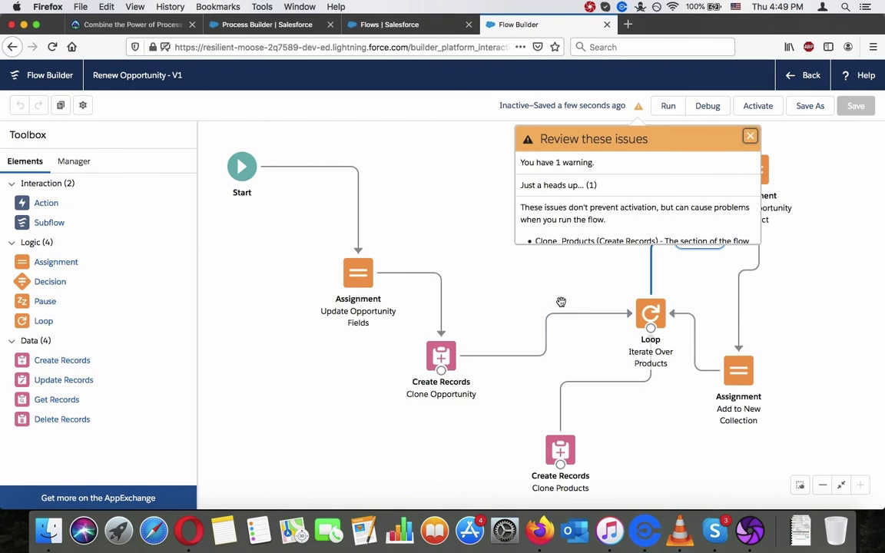
Review the flow warning against the Trailhead diagram and connect the Iterate Over Products loop to Clone Products.
{"action": "scroll", "coordinate": [579, 208], "scroll_direction": "down", "scroll_amount": 1}
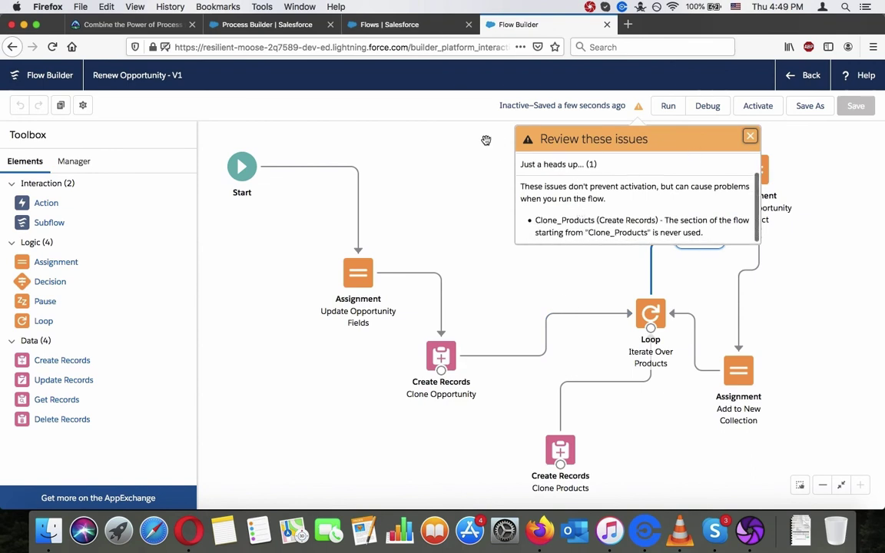
{"action": "left_click", "coordinate": [102, 23]}
{"action": "scroll", "coordinate": [312, 282], "scroll_direction": "up", "scroll_amount": 1}
{"action": "scroll", "coordinate": [311, 282], "scroll_direction": "up", "scroll_amount": 3}
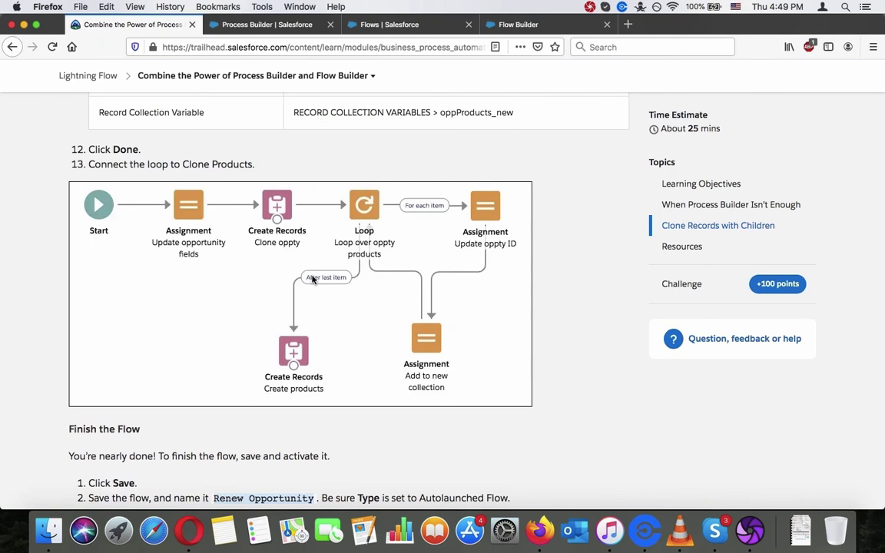
{"action": "scroll", "coordinate": [312, 280], "scroll_direction": "up", "scroll_amount": 2}
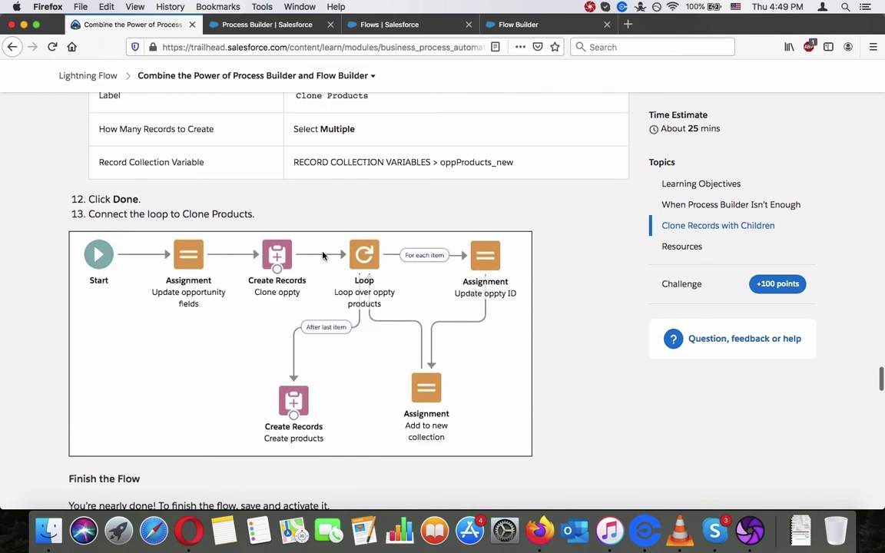
{"action": "left_click", "coordinate": [528, 25]}
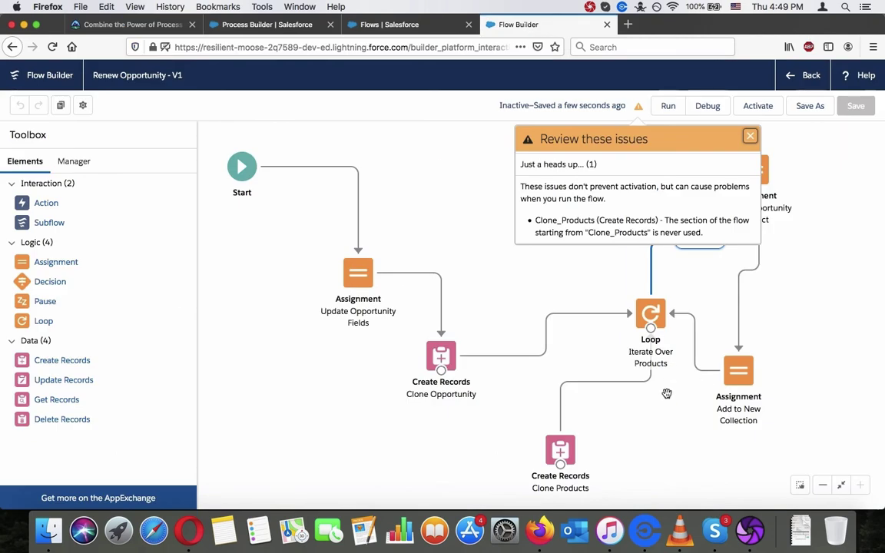
{"action": "left_click", "coordinate": [629, 409]}
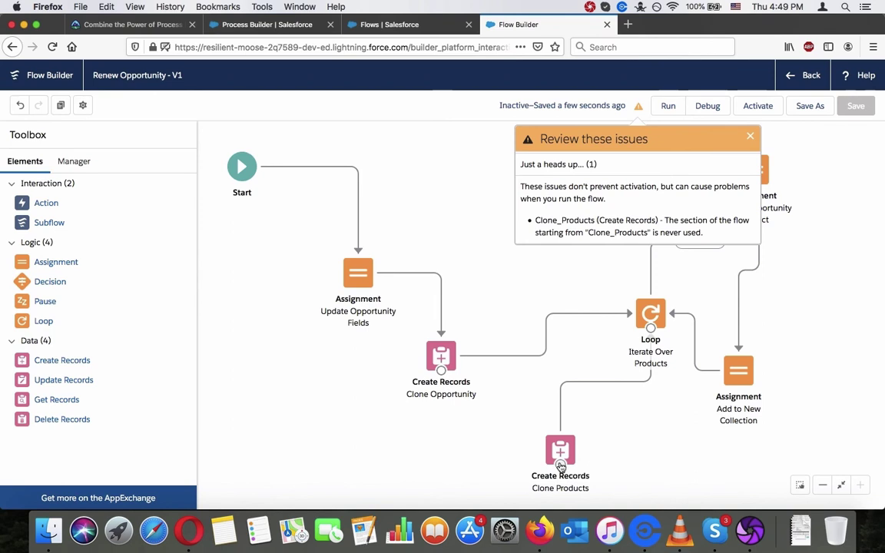
{"action": "mouse_move", "coordinate": [650, 330]}
{"action": "left_mouse_down"}
{"action": "mouse_move", "coordinate": [577, 425]}
{"action": "mouse_move", "coordinate": [556, 473]}
{"action": "mouse_move", "coordinate": [557, 465]}
{"action": "left_mouse_up"}
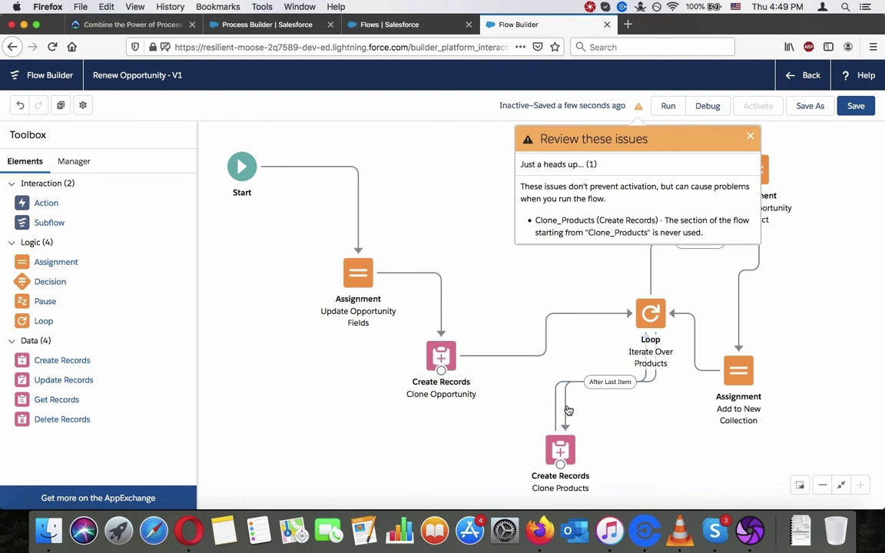
Try to remove or reroute the connector running from Clone Products to the Iterate Over Products loop.
{"action": "left_click", "coordinate": [557, 411]}
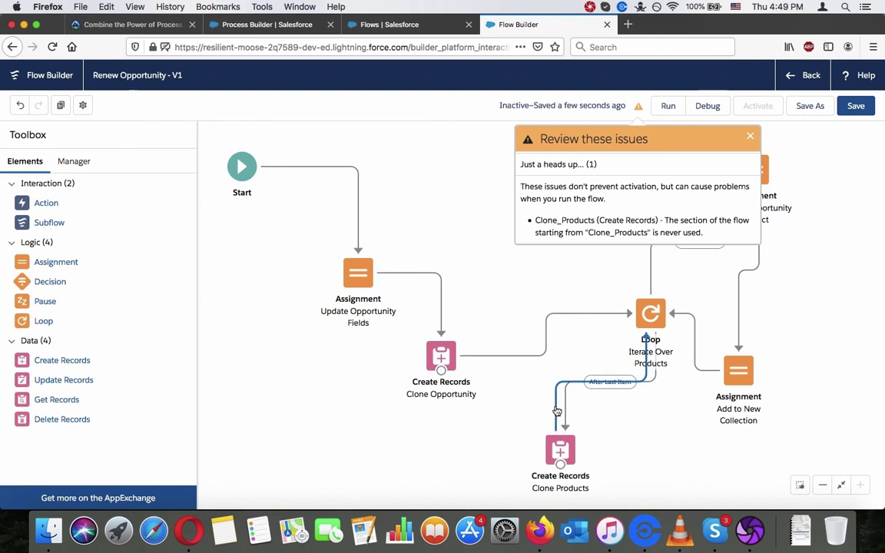
{"action": "right_click", "coordinate": [557, 411]}
{"action": "left_click", "coordinate": [496, 366]}
{"action": "mouse_move", "coordinate": [555, 421]}
{"action": "left_mouse_down"}
{"action": "mouse_move", "coordinate": [529, 459]}
{"action": "mouse_move", "coordinate": [542, 427]}
{"action": "left_mouse_up"}
{"action": "left_click", "coordinate": [546, 453]}
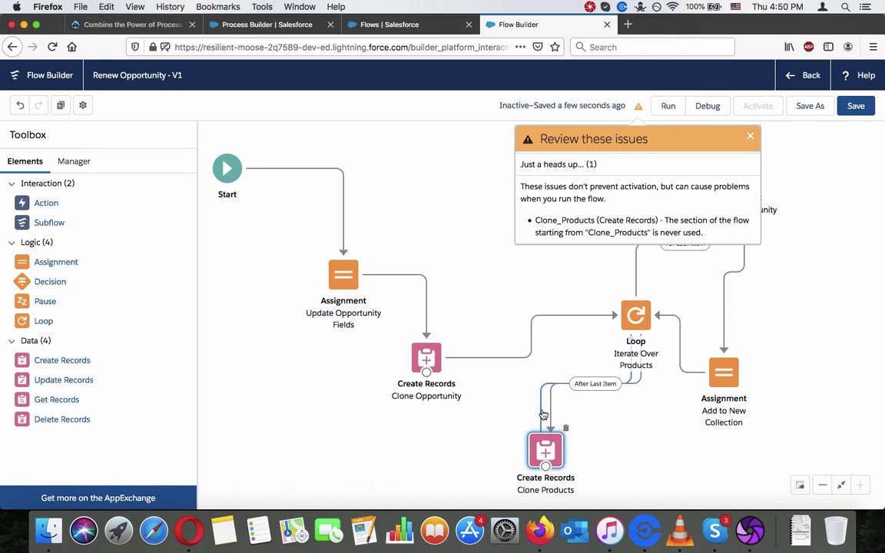
{"action": "left_click", "coordinate": [542, 414]}
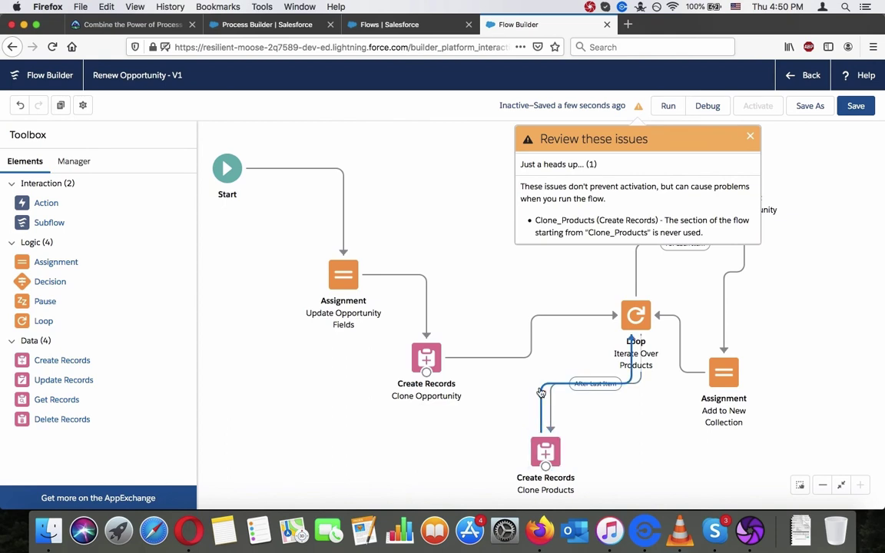
{"action": "left_click_drag", "start_coordinate": [542, 393], "coordinate": [496, 412]}
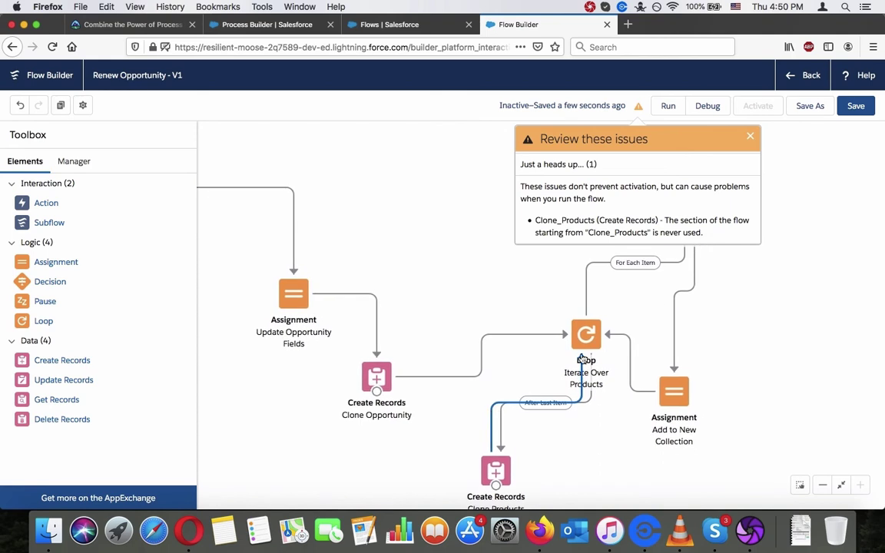
{"action": "right_click", "coordinate": [492, 421]}
{"action": "key", "text": "Escape"}
{"action": "left_click_drag", "start_coordinate": [495, 485], "coordinate": [589, 344]}
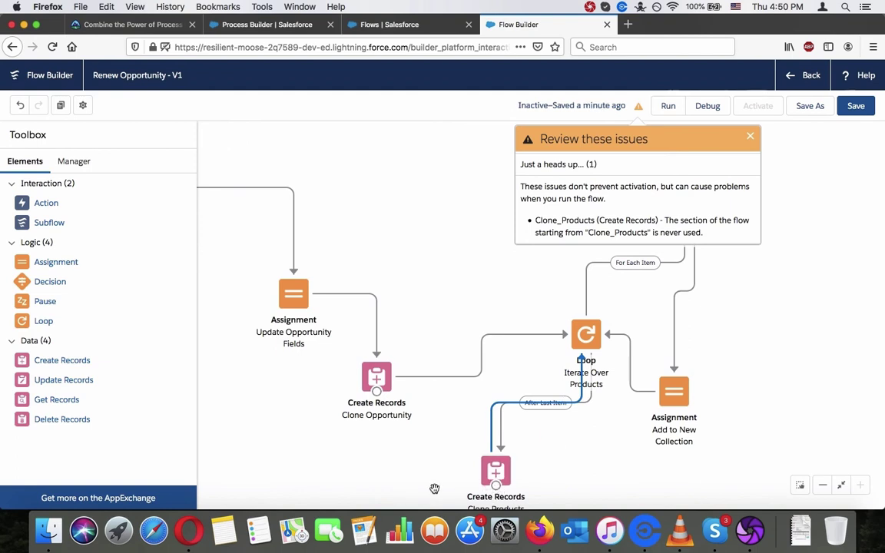
Inspect the settings of the Clone Products element and close them without changes.
{"action": "left_click", "coordinate": [495, 471]}
{"action": "double_click", "coordinate": [496, 471]}
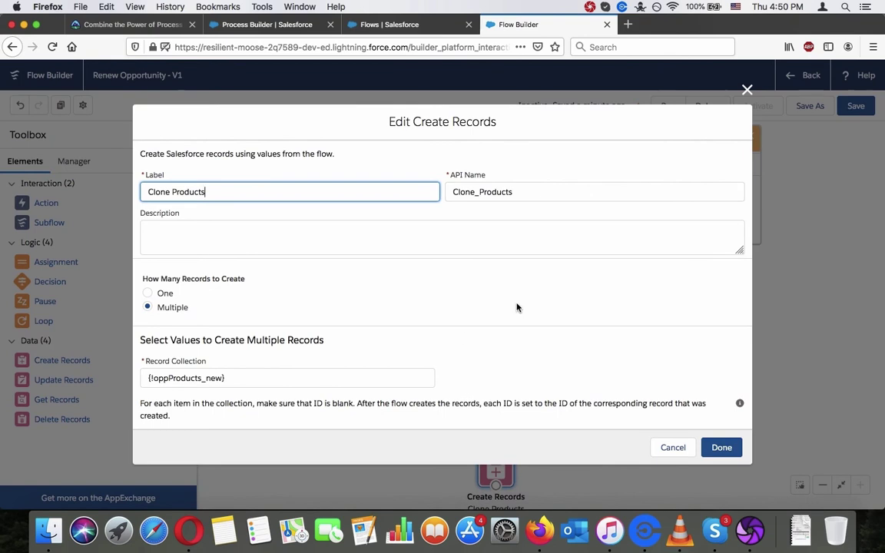
{"action": "left_click", "coordinate": [669, 447]}
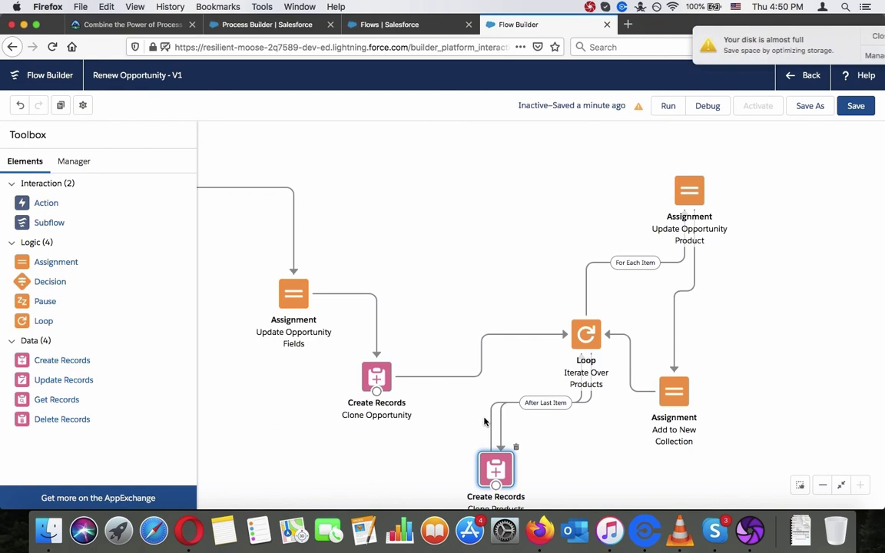
Review the flow's version properties, including the advanced ones, and close them without changes.
{"action": "left_click", "coordinate": [494, 421]}
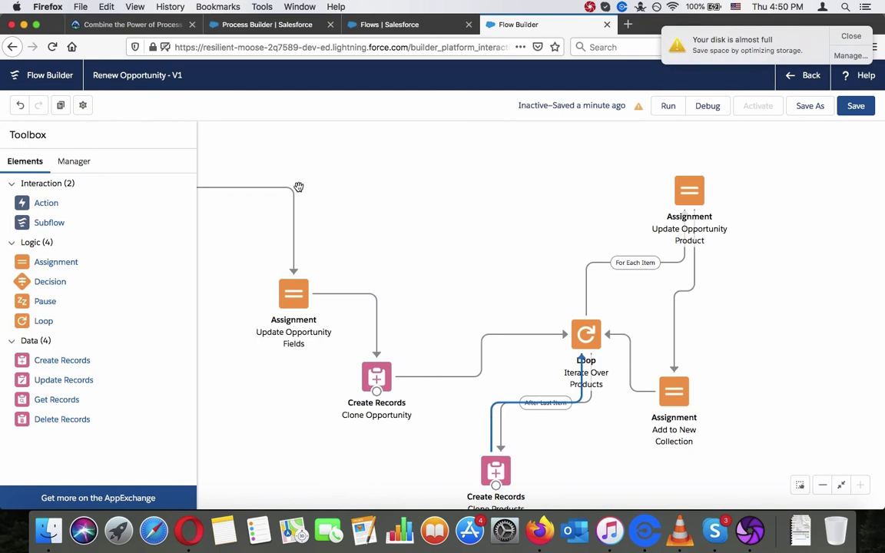
{"action": "left_click", "coordinate": [83, 106]}
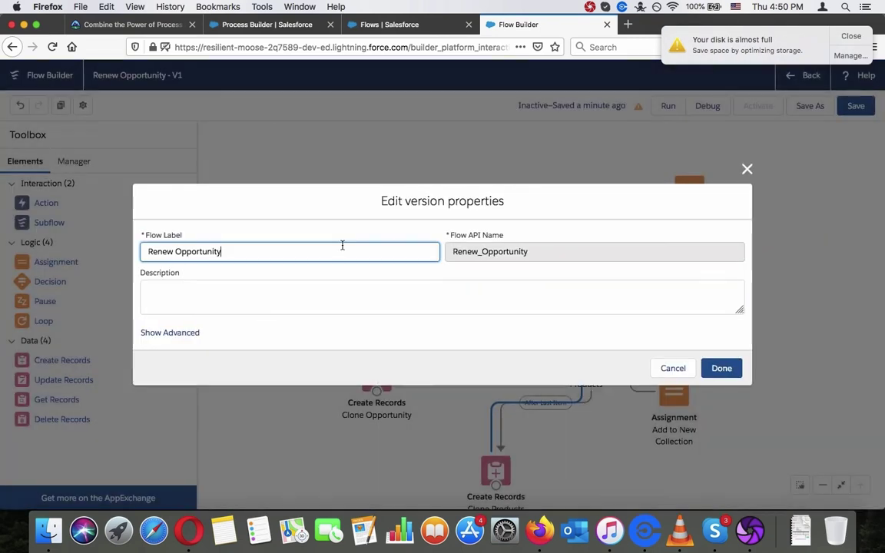
{"action": "left_click", "coordinate": [198, 336]}
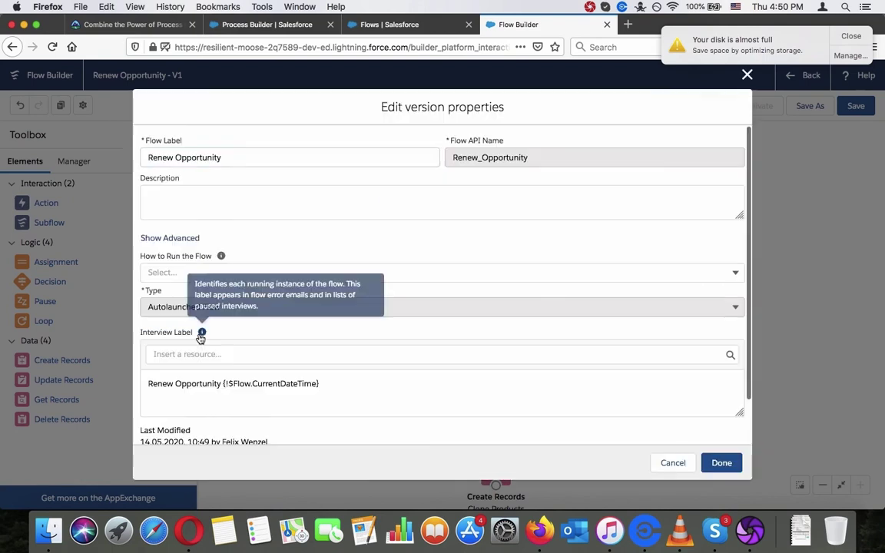
{"action": "scroll", "coordinate": [387, 292], "scroll_direction": "down", "scroll_amount": 2}
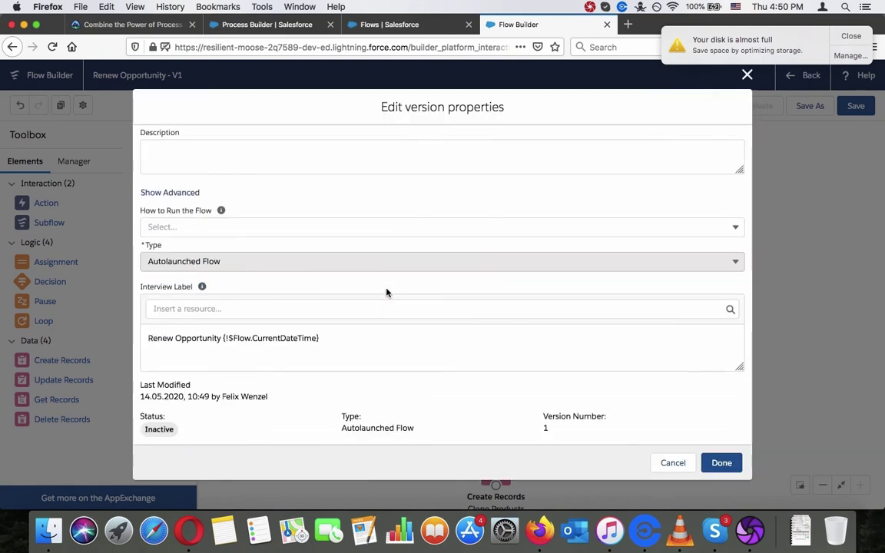
{"action": "scroll", "coordinate": [497, 380], "scroll_direction": "up", "scroll_amount": 2}
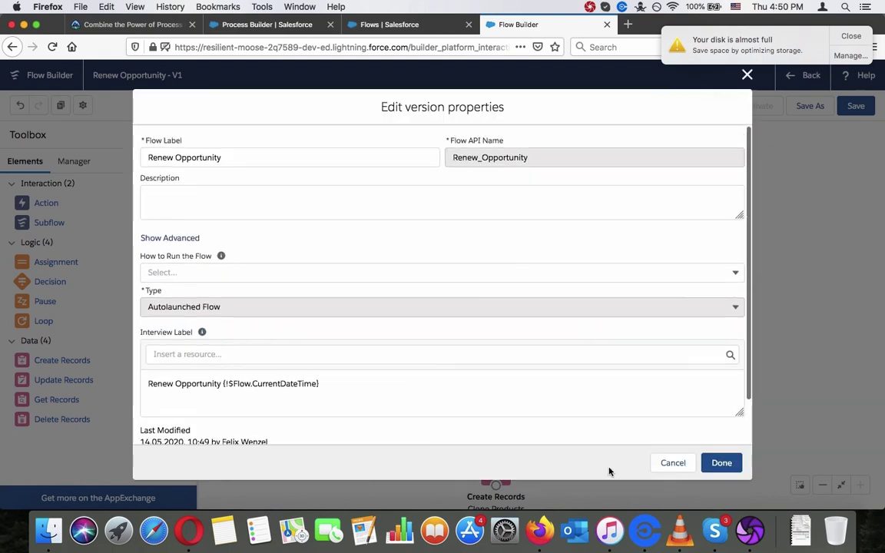
{"action": "left_click", "coordinate": [673, 464]}
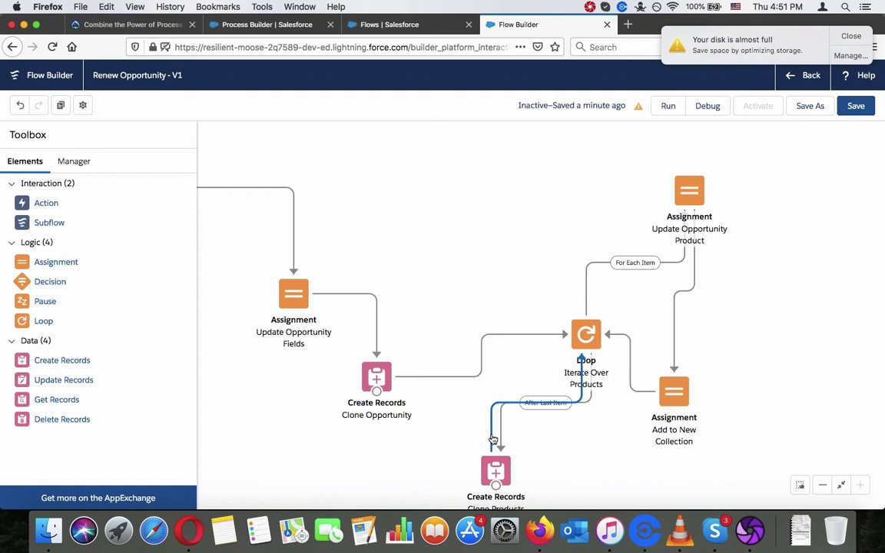
Look through the flow's resources and elements, check the details and settings of Clone_Products, and return to the list unchanged.
{"action": "left_click", "coordinate": [77, 163]}
{"action": "left_click", "coordinate": [31, 163]}
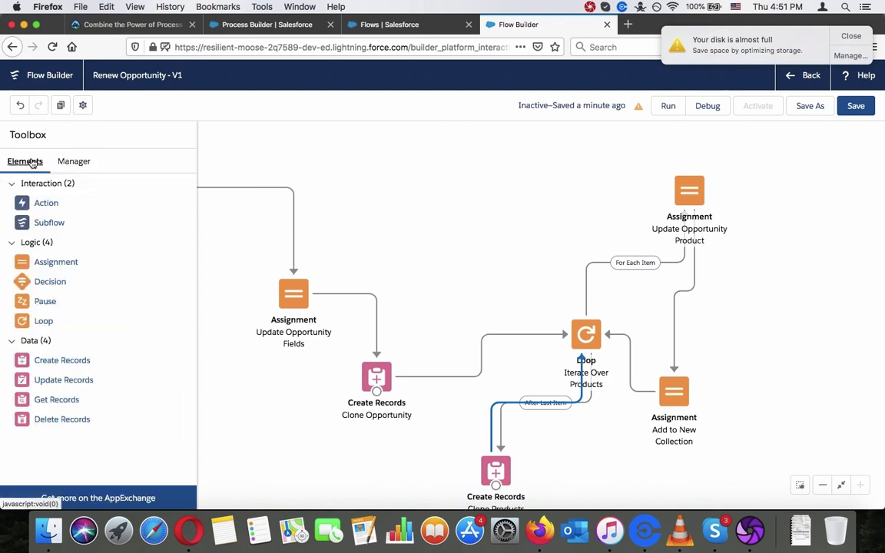
{"action": "left_click", "coordinate": [73, 162]}
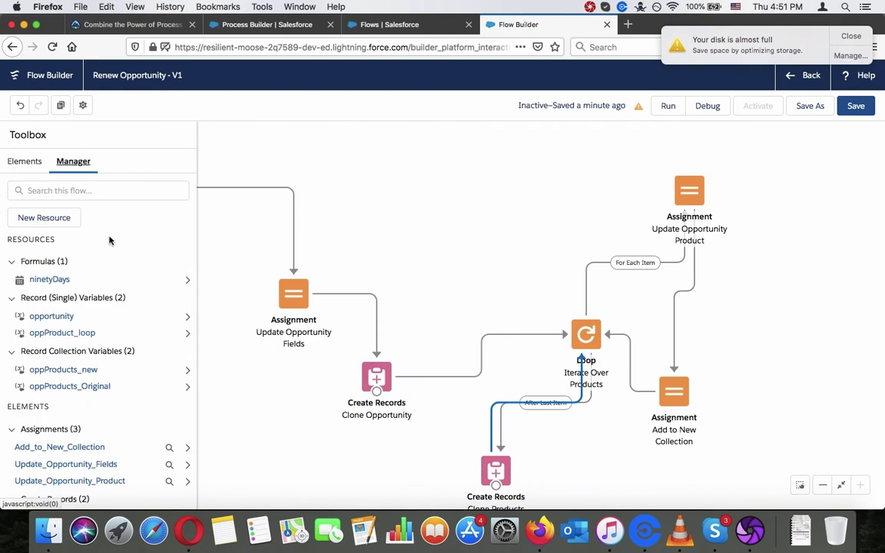
{"action": "scroll", "coordinate": [109, 240], "scroll_direction": "down", "scroll_amount": 3}
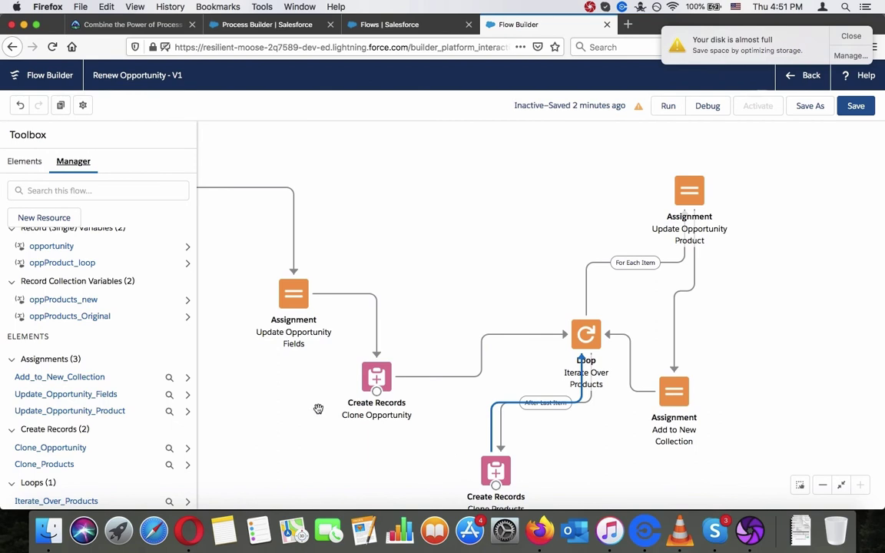
{"action": "left_click", "coordinate": [182, 466]}
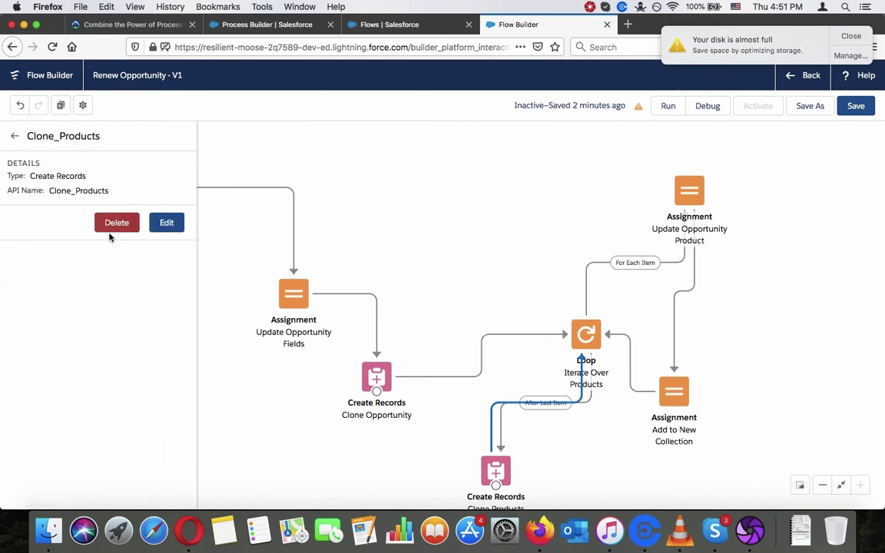
{"action": "left_click", "coordinate": [167, 223]}
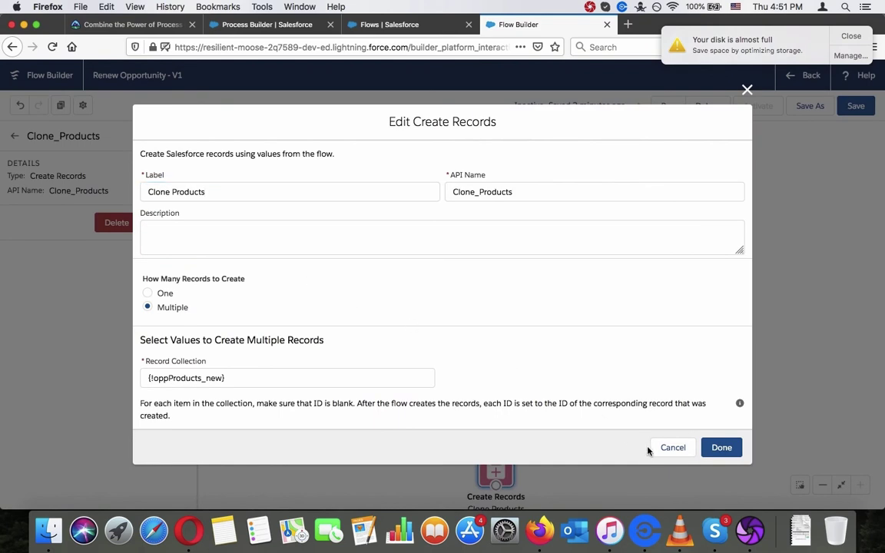
{"action": "left_click", "coordinate": [671, 448]}
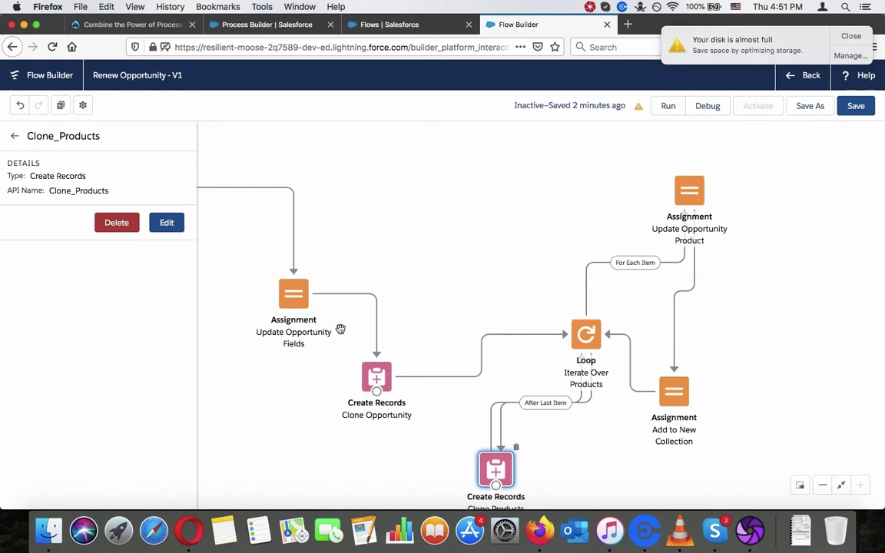
{"action": "left_click", "coordinate": [14, 135]}
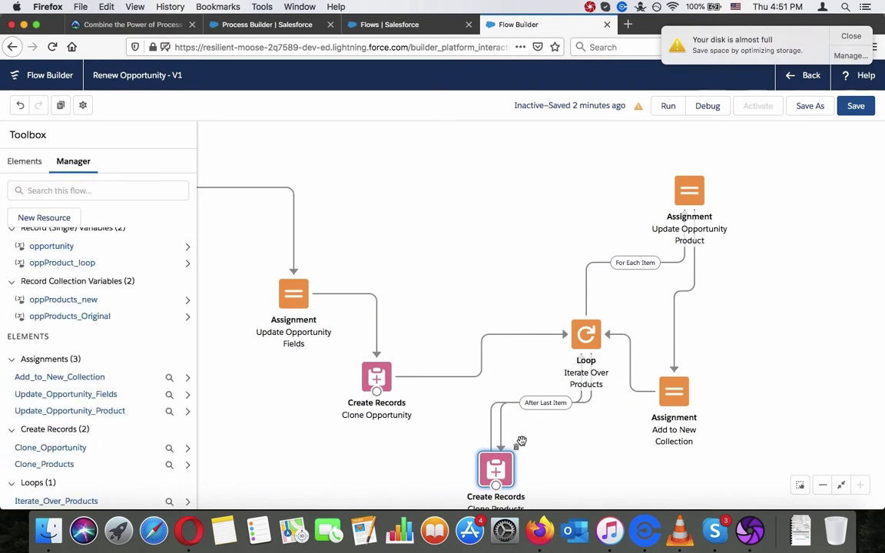
Delete the connector from Clone Products to the Iterate Over Products loop, keeping the After Last Item connector.
{"action": "left_click", "coordinate": [503, 449]}
{"action": "left_click", "coordinate": [503, 448]}
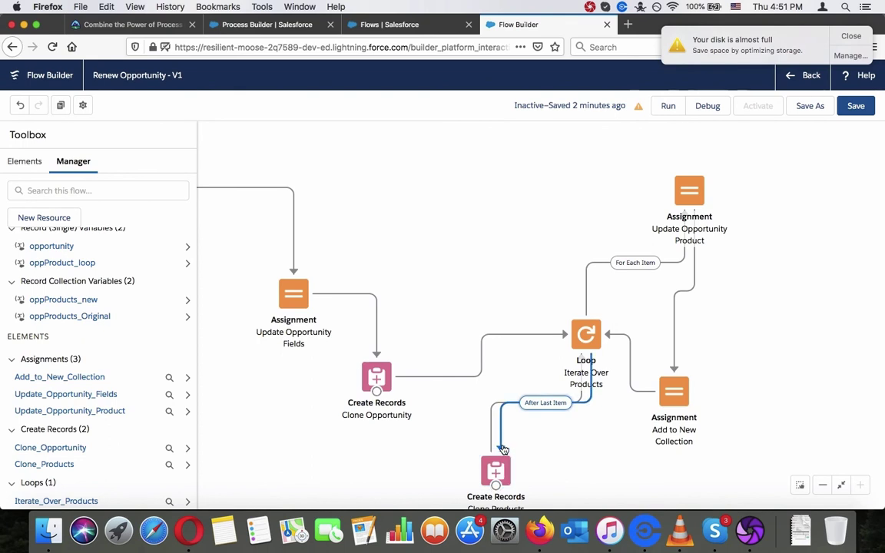
{"action": "left_click", "coordinate": [491, 440]}
{"action": "right_click", "coordinate": [492, 439]}
{"action": "key", "text": "Escape"}
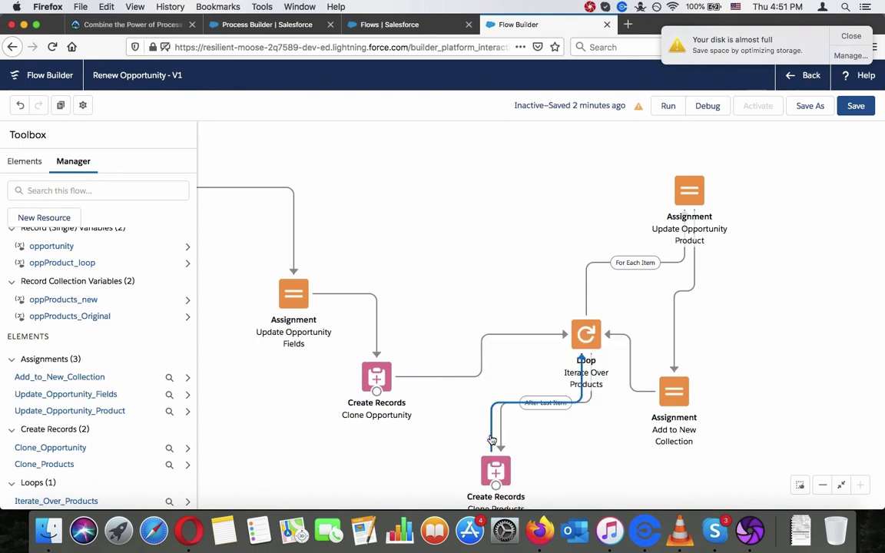
{"action": "key", "text": "BackSpace"}
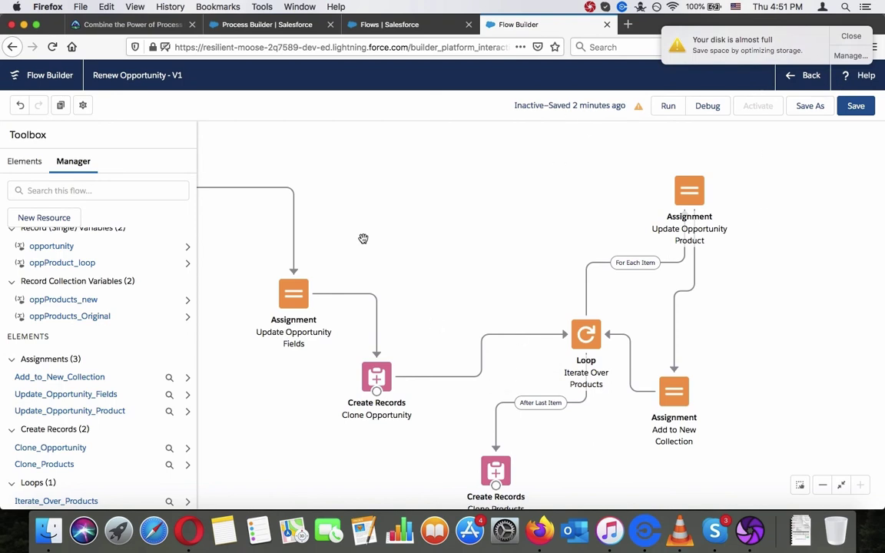
Check the whole flow layout with the After Last Item connector and save the Renew Opportunity flow.
{"action": "left_click", "coordinate": [843, 488]}
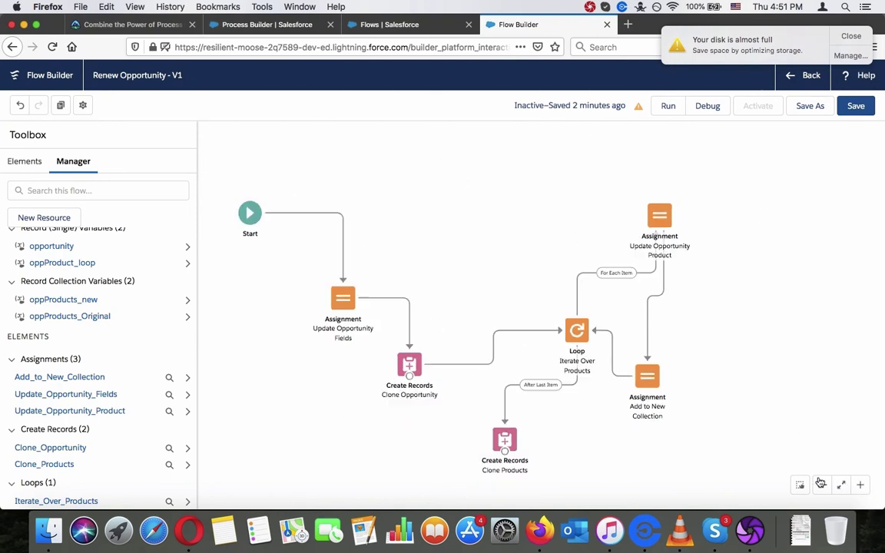
{"action": "left_click", "coordinate": [507, 404]}
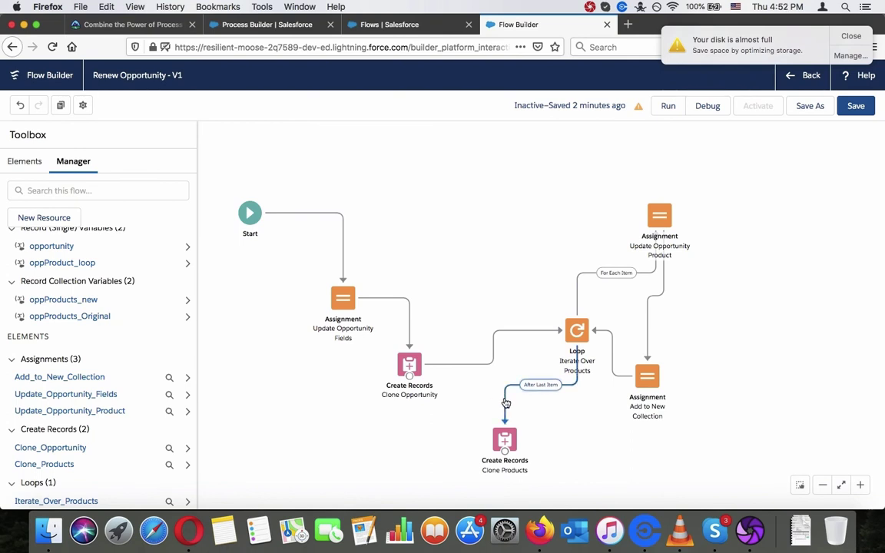
{"action": "left_click", "coordinate": [400, 219]}
{"action": "left_click", "coordinate": [865, 108]}
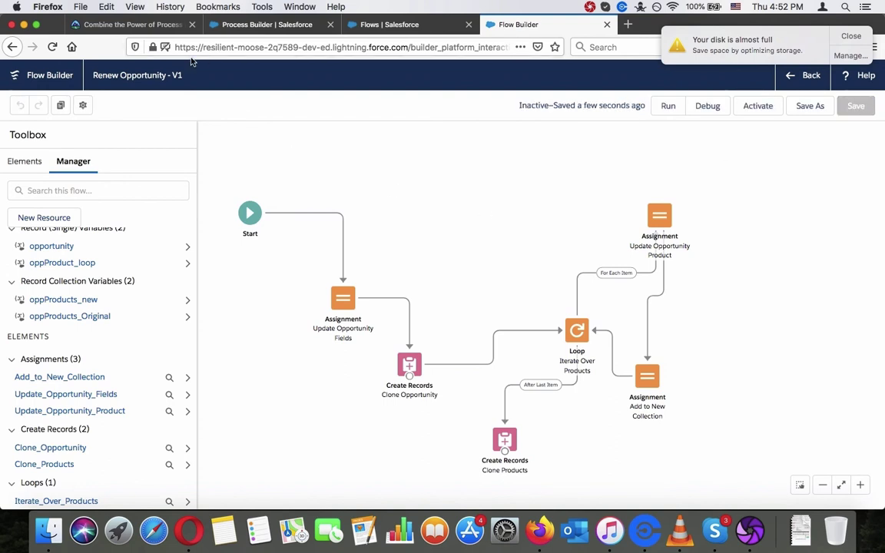
Check the Finish the Flow instructions on Trailhead and activate the Renew Opportunity flow.
{"action": "left_click", "coordinate": [153, 24]}
{"action": "scroll", "coordinate": [292, 193], "scroll_direction": "down", "scroll_amount": 5}
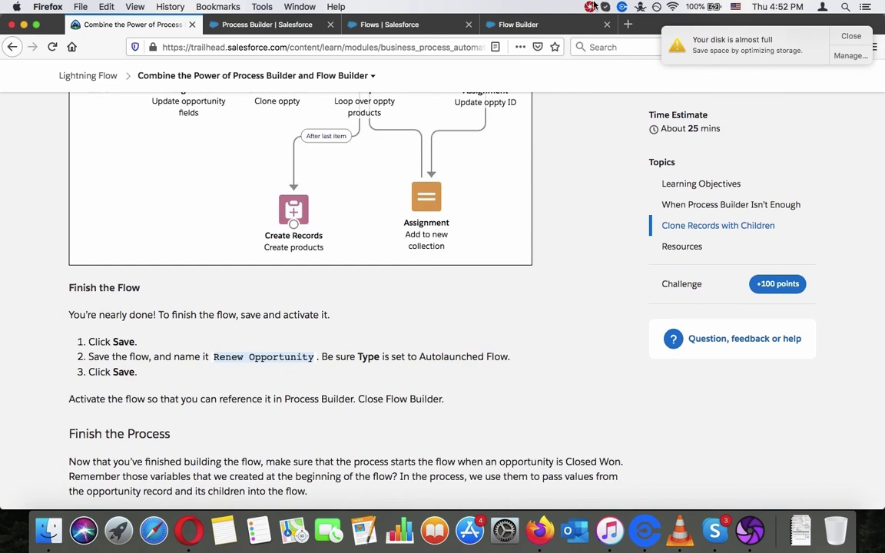
{"action": "left_click", "coordinate": [538, 24]}
{"action": "left_click", "coordinate": [755, 108]}
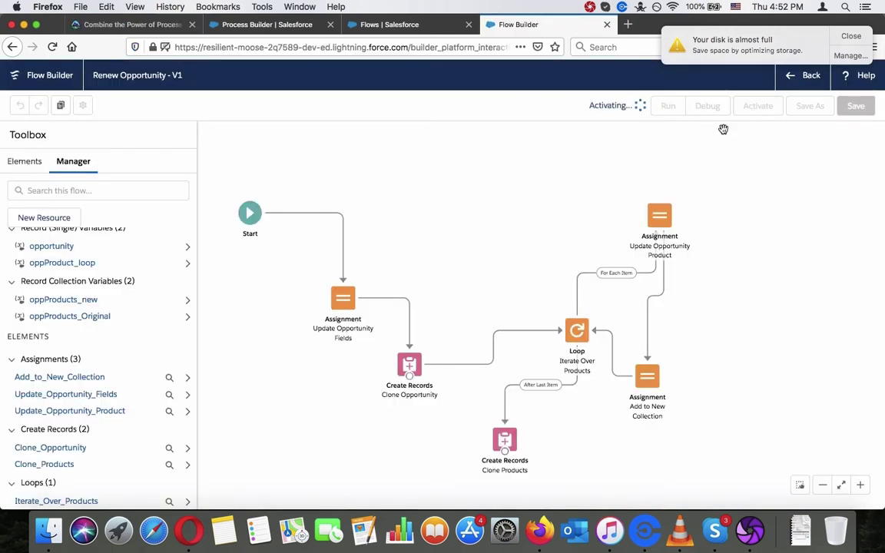
Read the Finish the Process section on Trailhead, including the instruction for adding the Create Renewal action to Closed Won.
{"action": "left_click", "coordinate": [132, 24]}
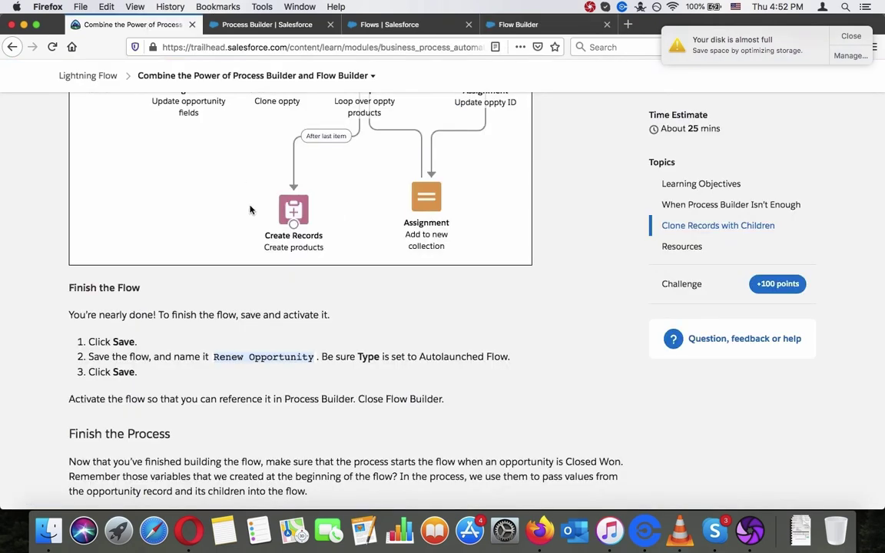
{"action": "scroll", "coordinate": [250, 209], "scroll_direction": "down", "scroll_amount": 5}
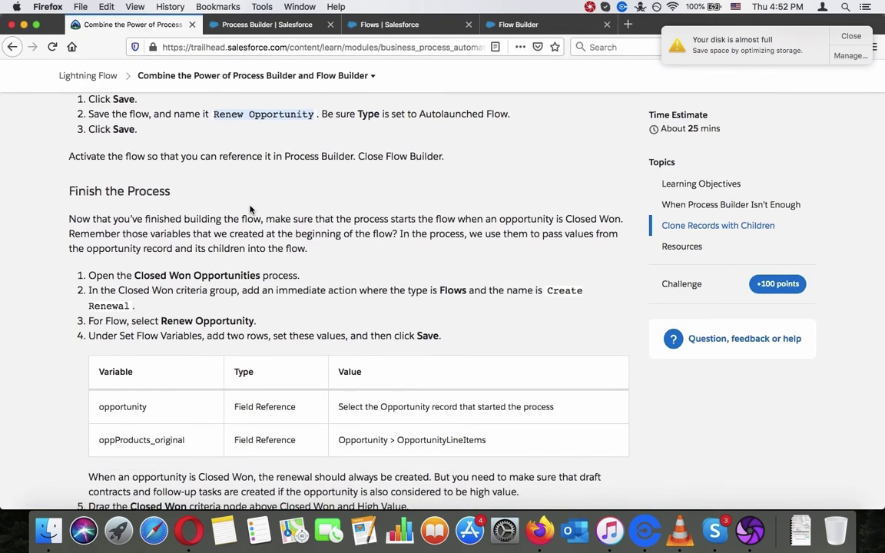
{"action": "triple_click", "coordinate": [252, 232]}
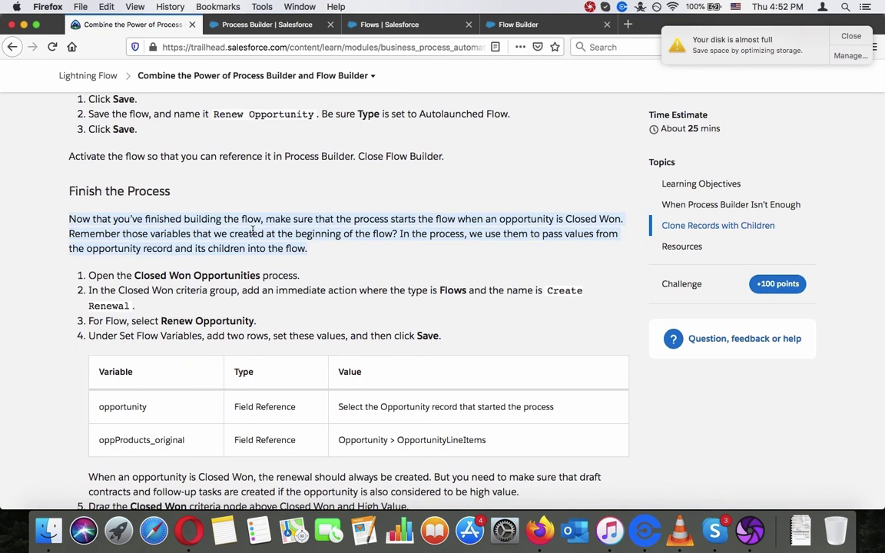
{"action": "left_click", "coordinate": [253, 229]}
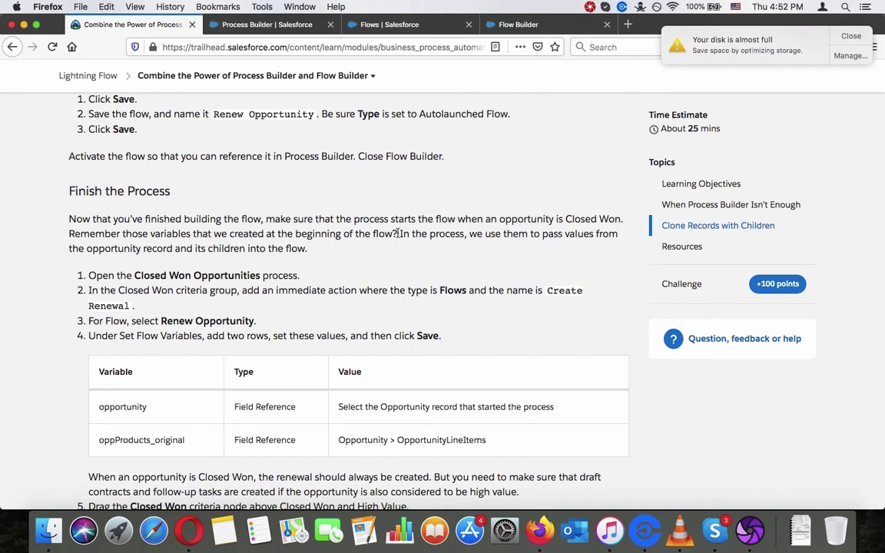
{"action": "left_click_drag", "start_coordinate": [397, 238], "coordinate": [398, 250]}
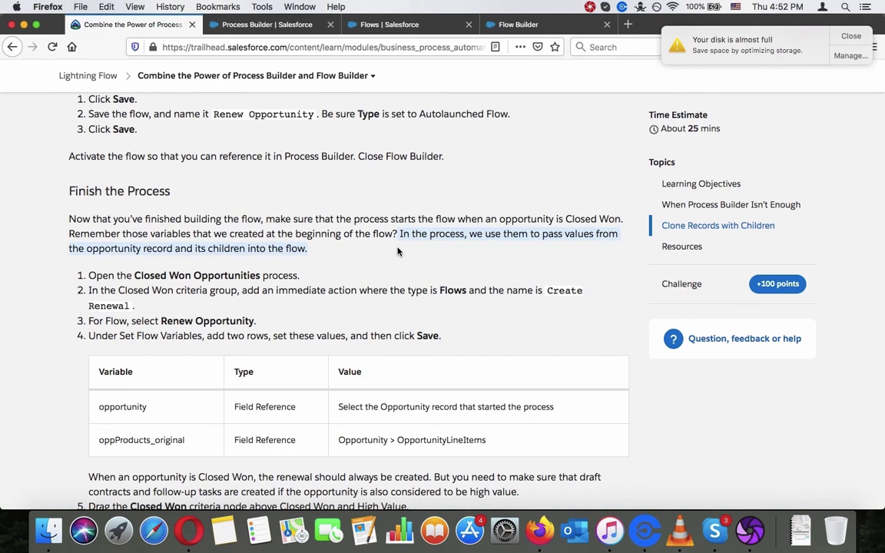
{"action": "left_click", "coordinate": [398, 250]}
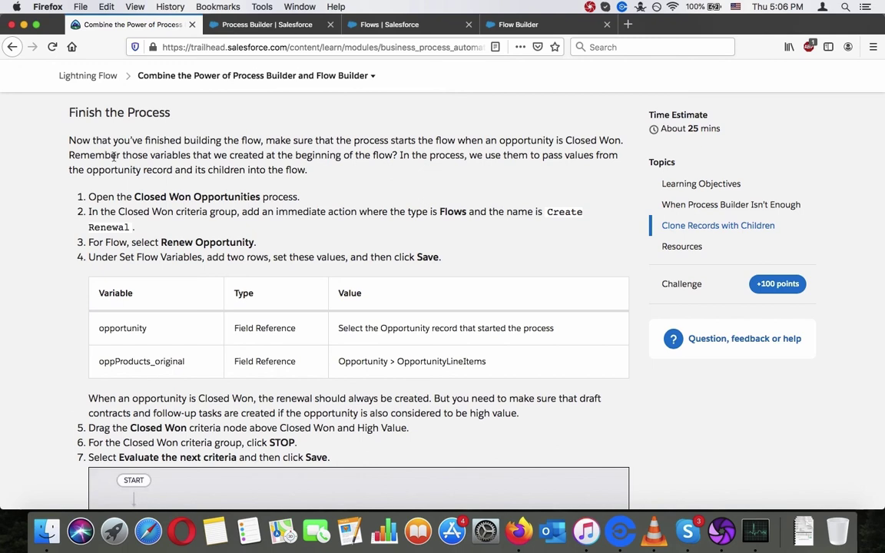
{"action": "triple_click", "coordinate": [165, 216]}
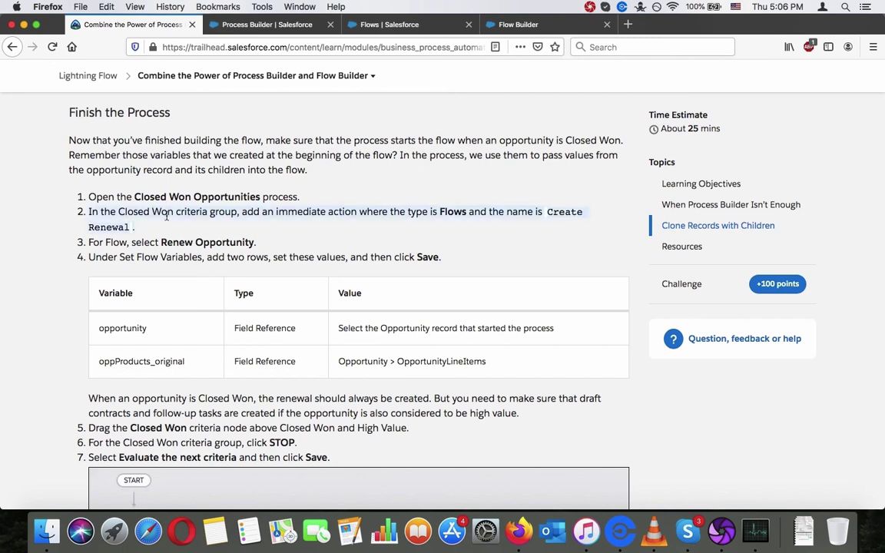
Compare the Trailhead instructions for the Create Renewal action with the Closed Won criteria group of the Closed Won Opportunities process.
{"action": "left_click", "coordinate": [250, 25]}
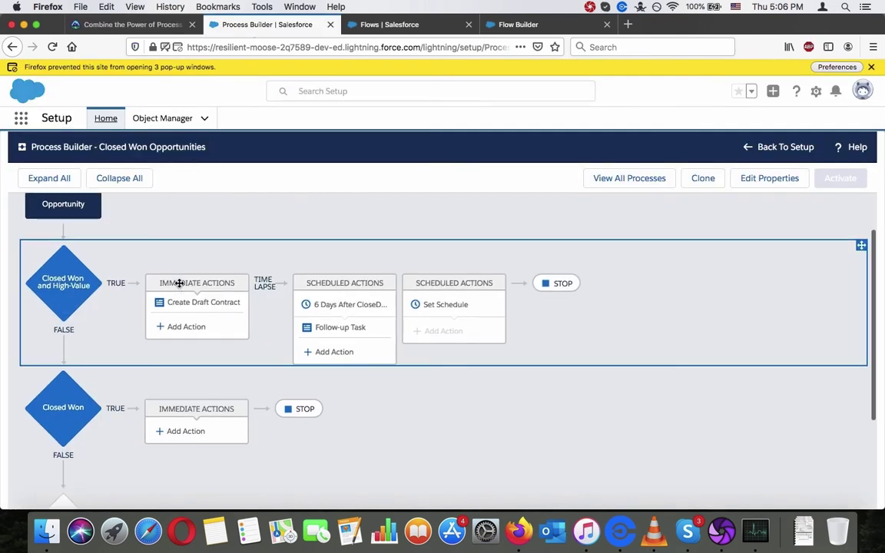
{"action": "left_click", "coordinate": [153, 28]}
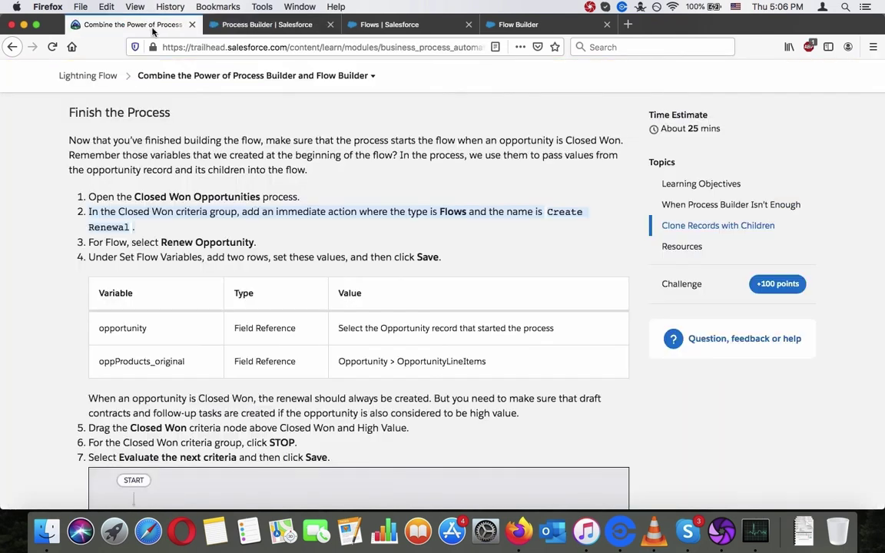
{"action": "left_click", "coordinate": [239, 25]}
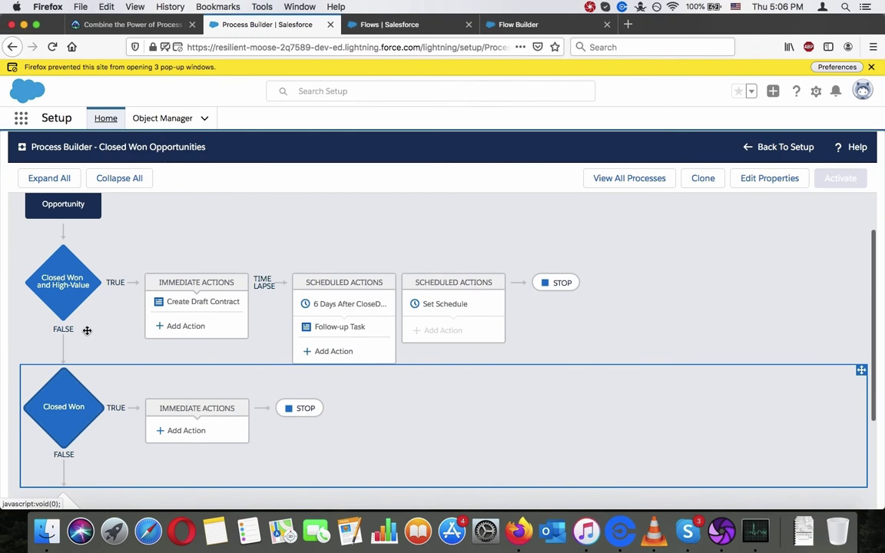
{"action": "left_click", "coordinate": [152, 25]}
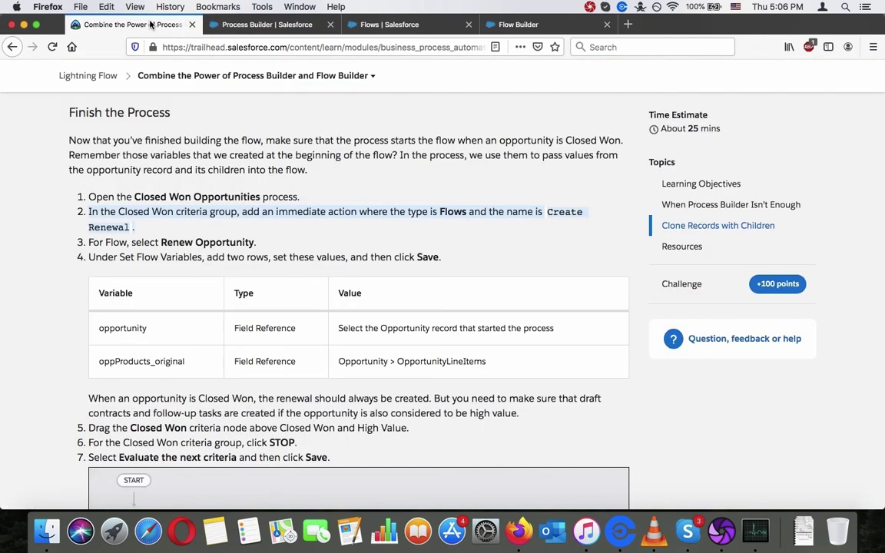
{"action": "left_click", "coordinate": [247, 23]}
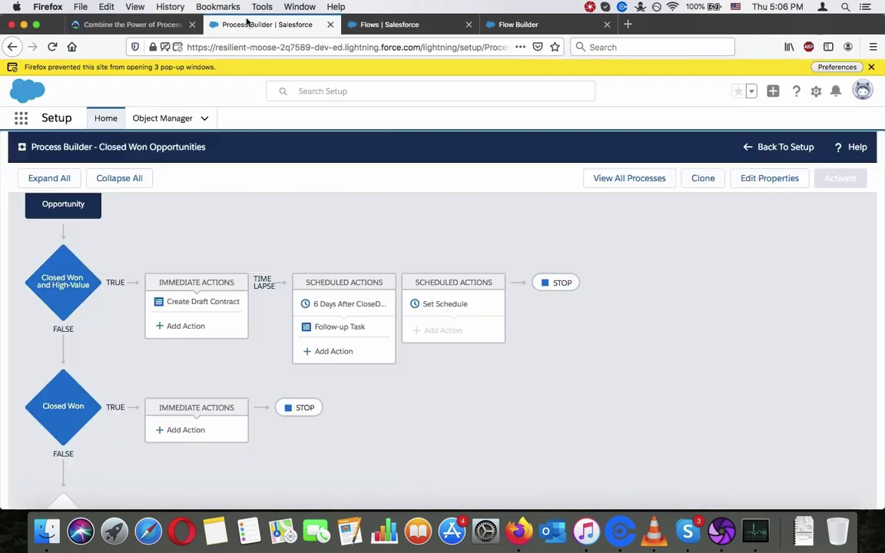
{"action": "left_click", "coordinate": [61, 411]}
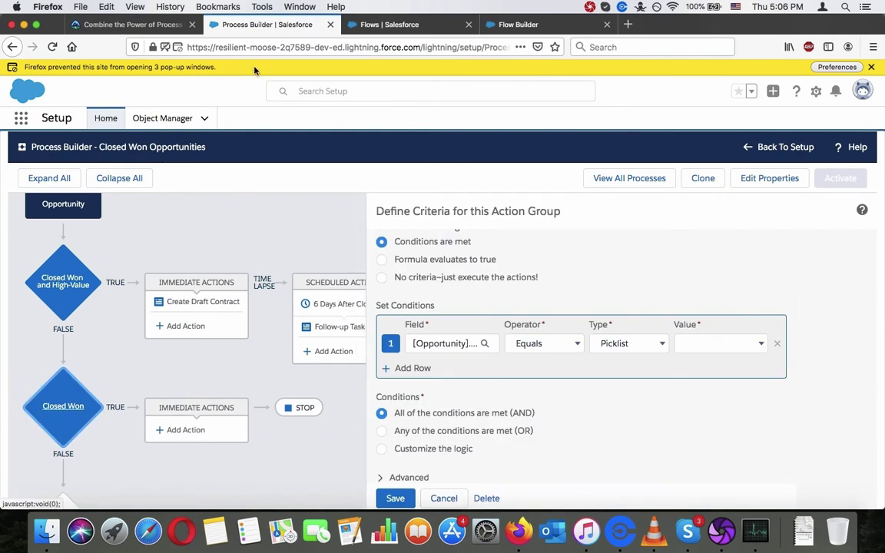
{"action": "left_click", "coordinate": [172, 24]}
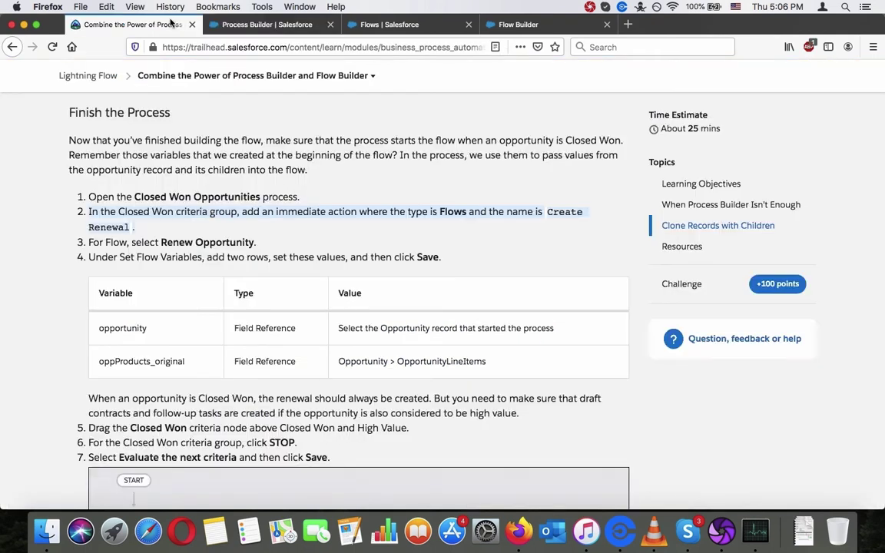
{"action": "left_click", "coordinate": [254, 25]}
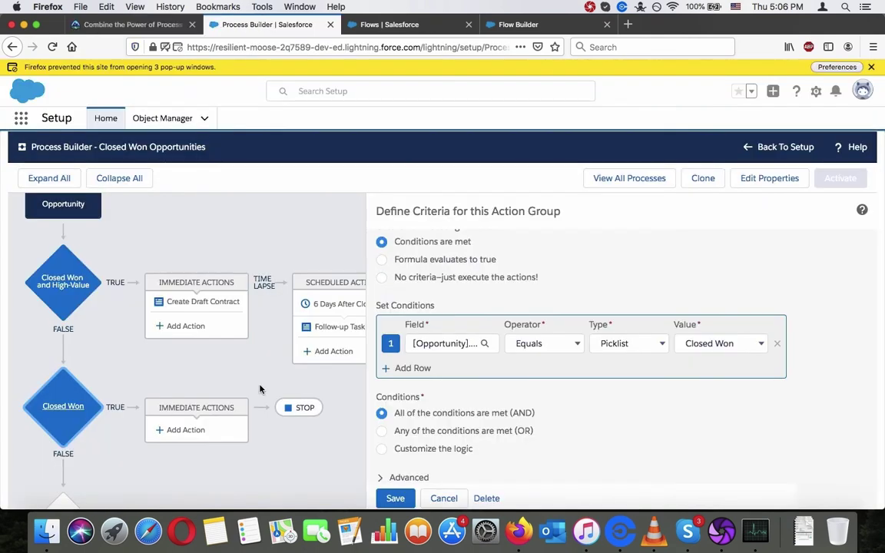
Add an immediate action to the Closed Won criteria group and set its action type to Flows.
{"action": "left_click", "coordinate": [197, 430]}
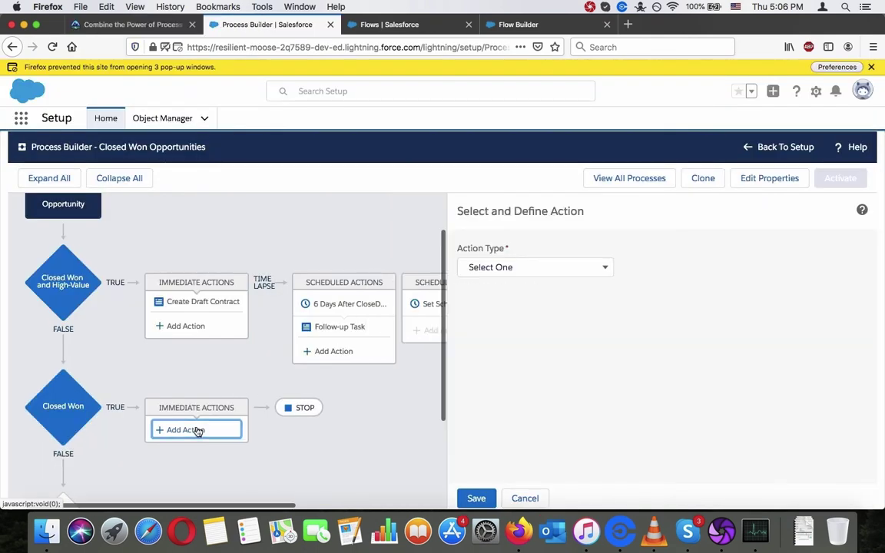
{"action": "left_click", "coordinate": [513, 265]}
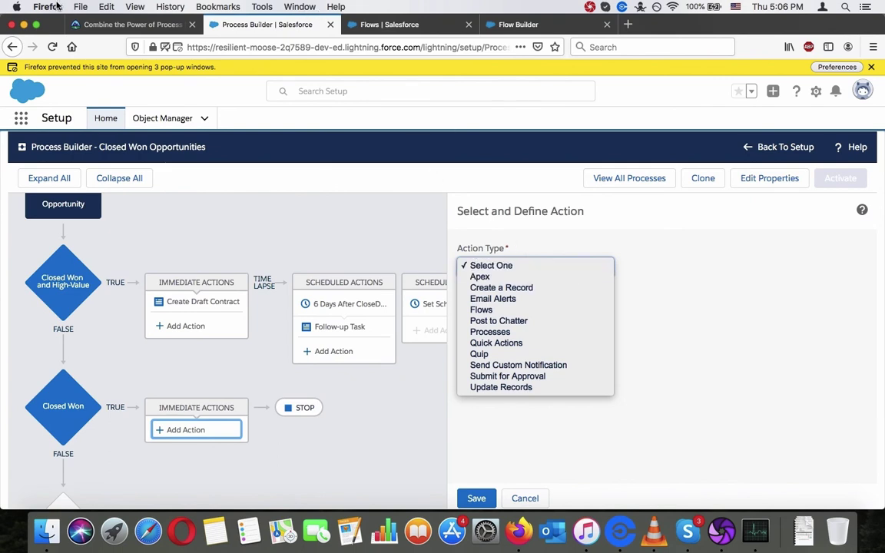
{"action": "left_click", "coordinate": [110, 31]}
{"action": "left_click", "coordinate": [138, 24]}
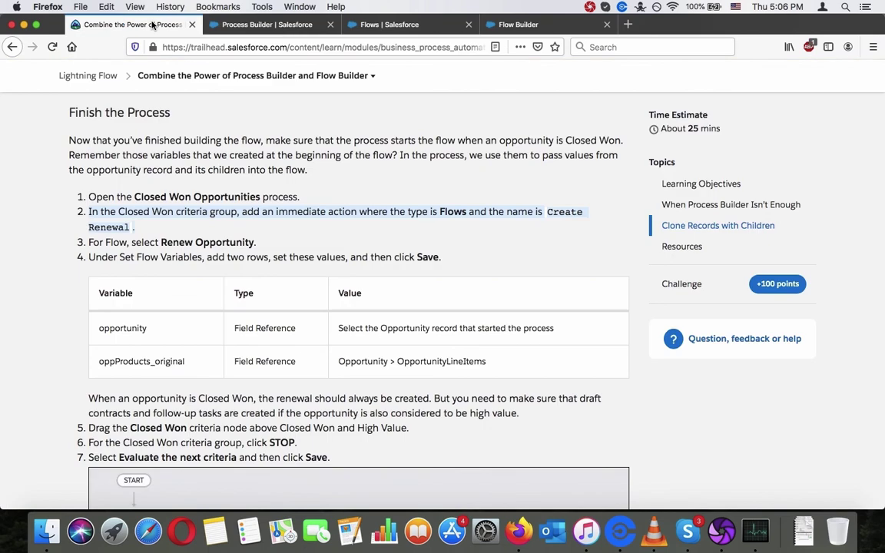
{"action": "left_click", "coordinate": [273, 24]}
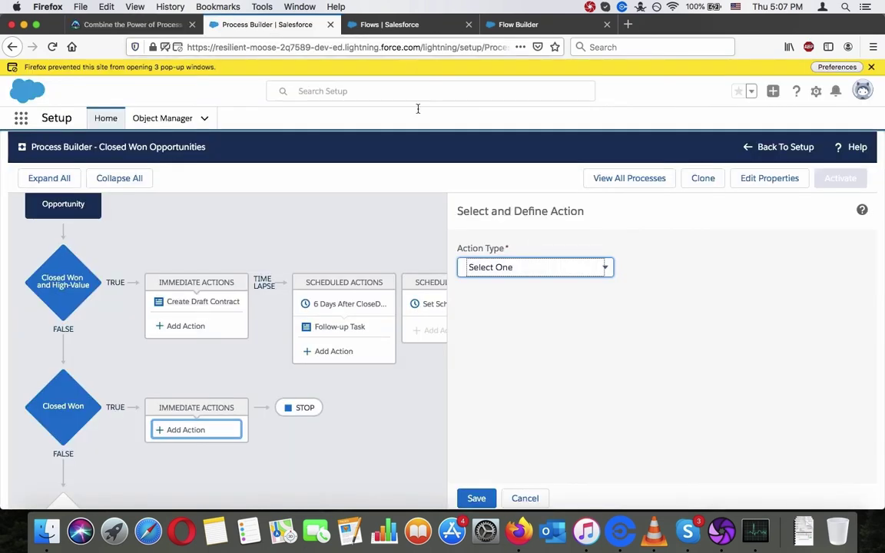
{"action": "left_click", "coordinate": [548, 265]}
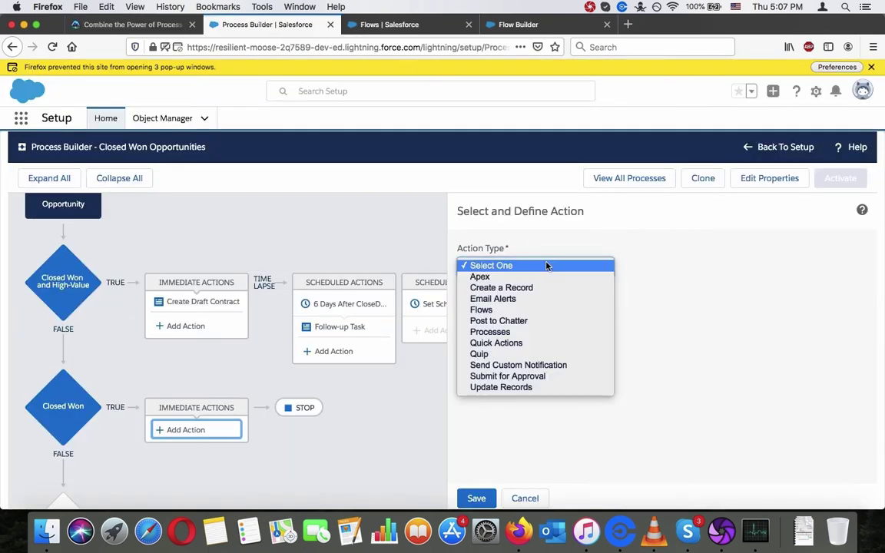
{"action": "left_click", "coordinate": [553, 310]}
{"action": "left_click", "coordinate": [477, 499]}
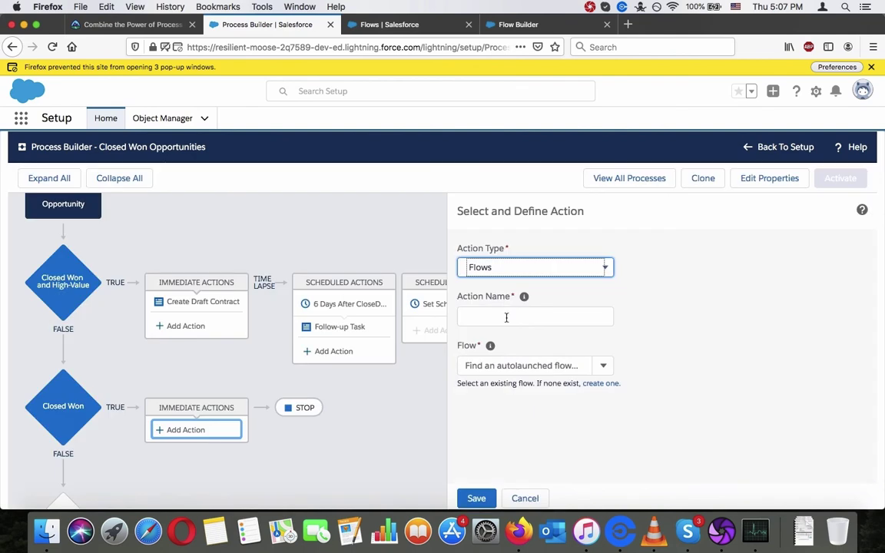
Name the action Create Renewal, using the name given on Trailhead, and choose Renew Opportunity as its flow.
{"action": "left_click", "coordinate": [519, 369]}
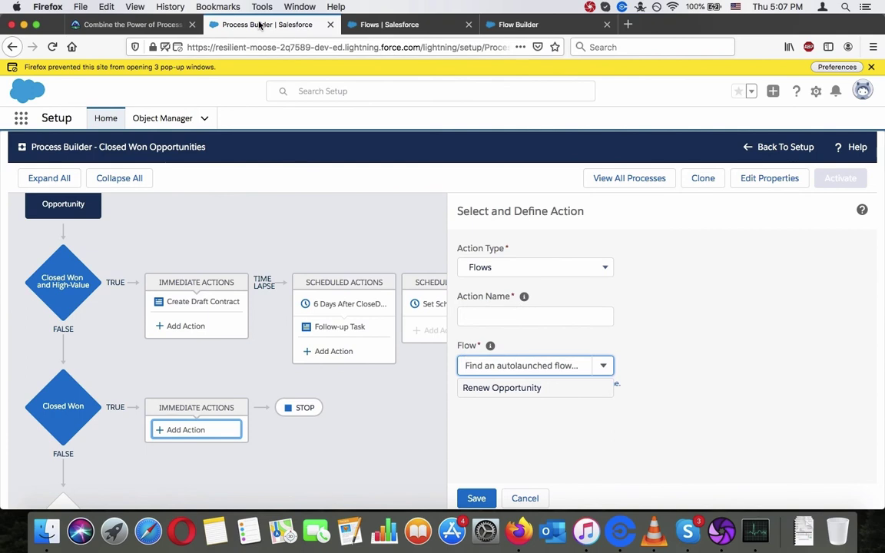
{"action": "left_click", "coordinate": [130, 24]}
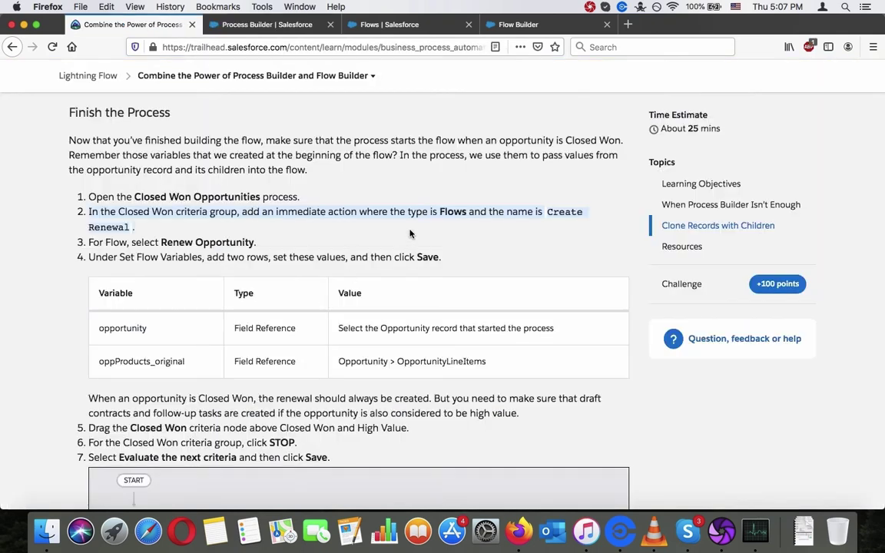
{"action": "left_click", "coordinate": [548, 210]}
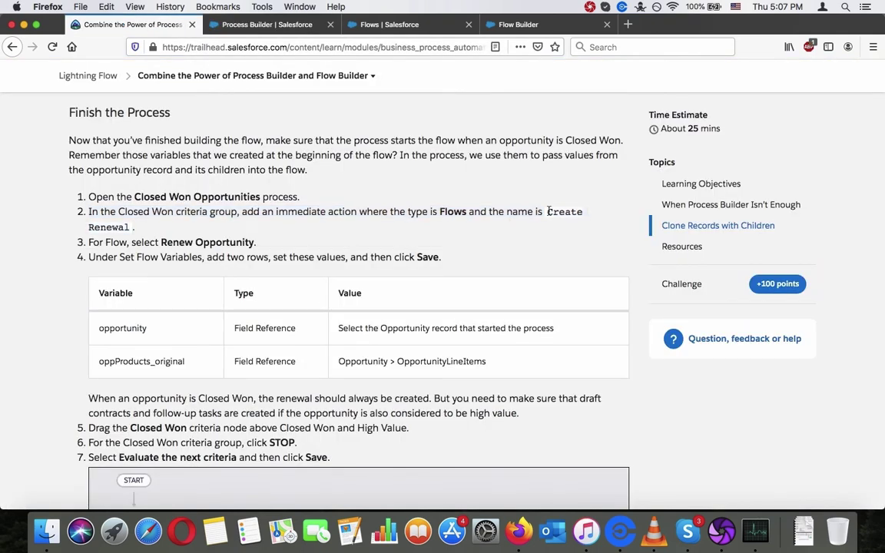
{"action": "left_click_drag", "start_coordinate": [548, 210], "coordinate": [545, 226]}
{"action": "key", "text": "super+c"}
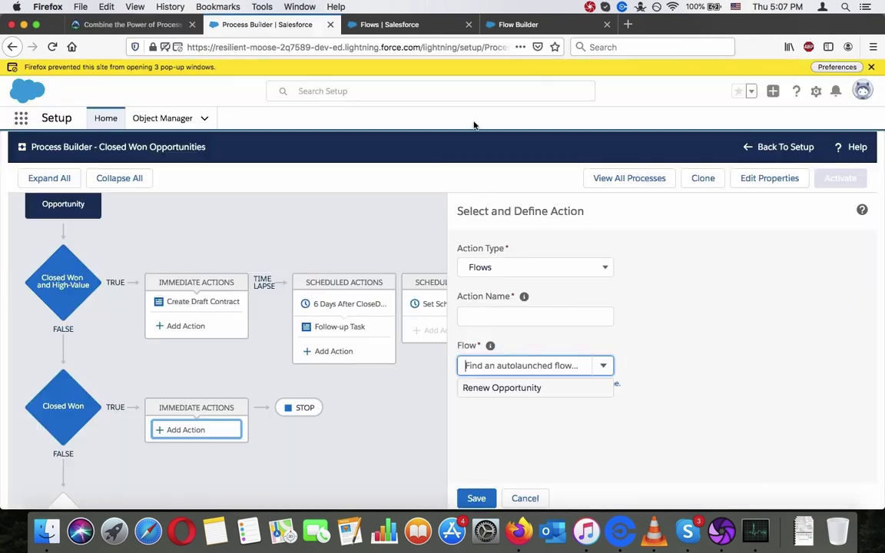
{"action": "left_click", "coordinate": [253, 24]}
{"action": "left_click", "coordinate": [589, 315]}
{"action": "key", "text": "super+v"}
{"action": "double_click", "coordinate": [588, 315]}
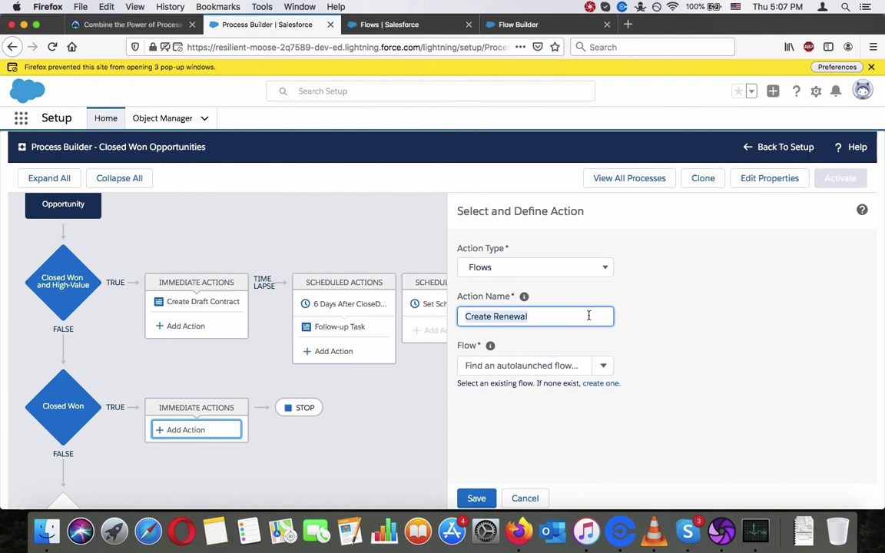
{"action": "left_click", "coordinate": [548, 365]}
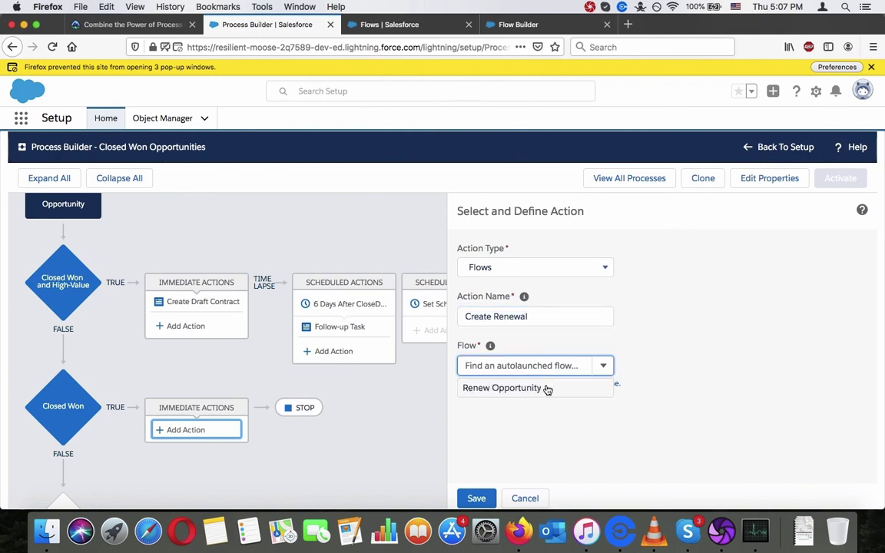
{"action": "left_click", "coordinate": [547, 390]}
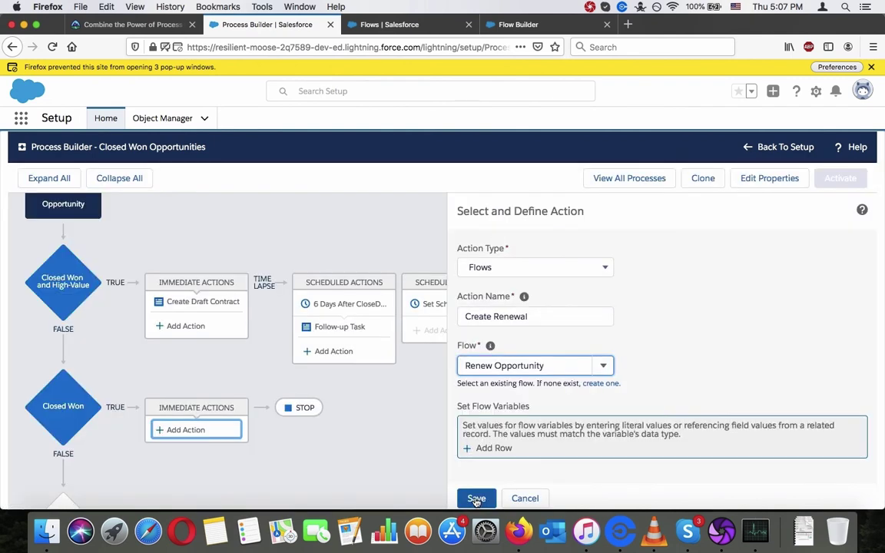
Check the Trailhead instruction on flow variables and add two flow variable rows to the Create Renewal action.
{"action": "left_click", "coordinate": [148, 25]}
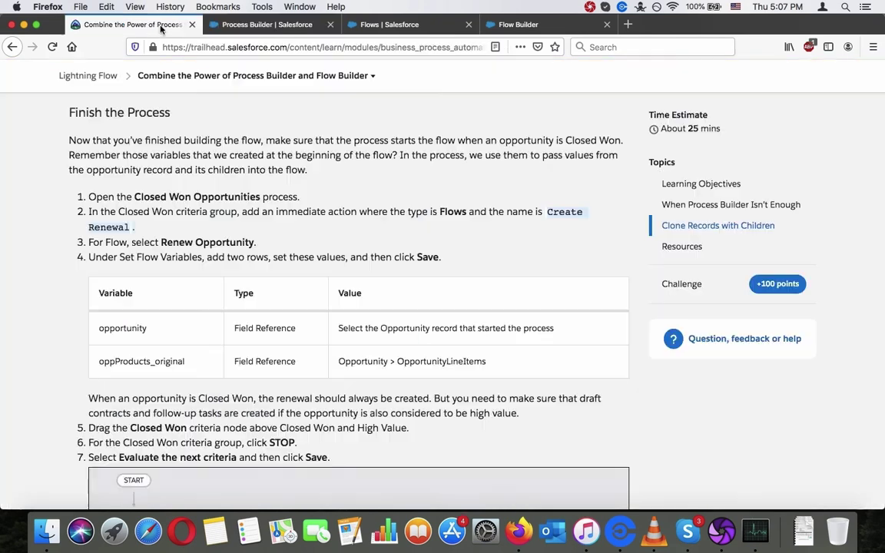
{"action": "scroll", "coordinate": [236, 289], "scroll_direction": "down", "scroll_amount": 1}
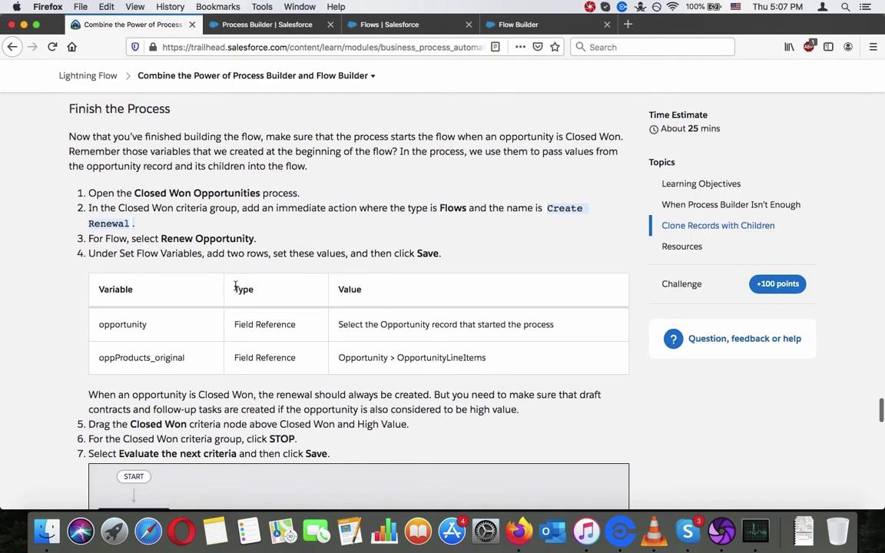
{"action": "scroll", "coordinate": [236, 287], "scroll_direction": "down", "scroll_amount": 2}
{"action": "triple_click", "coordinate": [244, 216]}
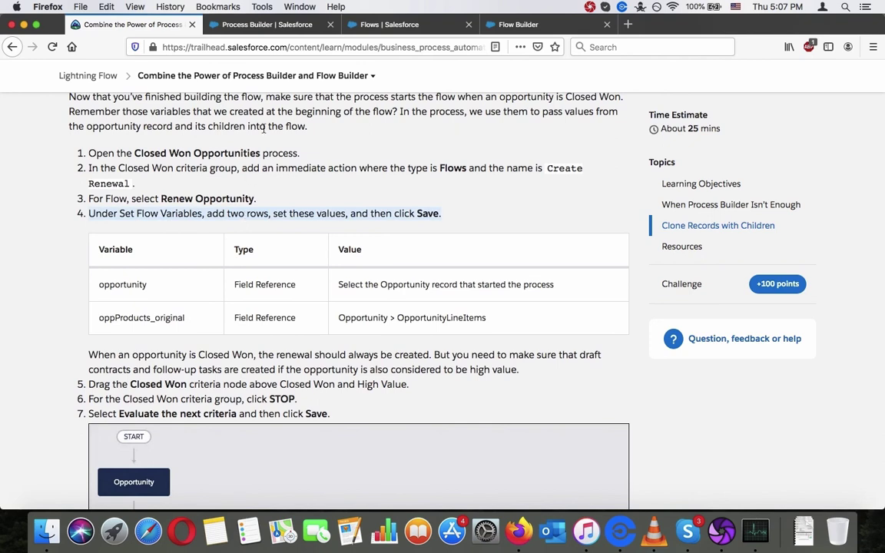
{"action": "left_click", "coordinate": [250, 24]}
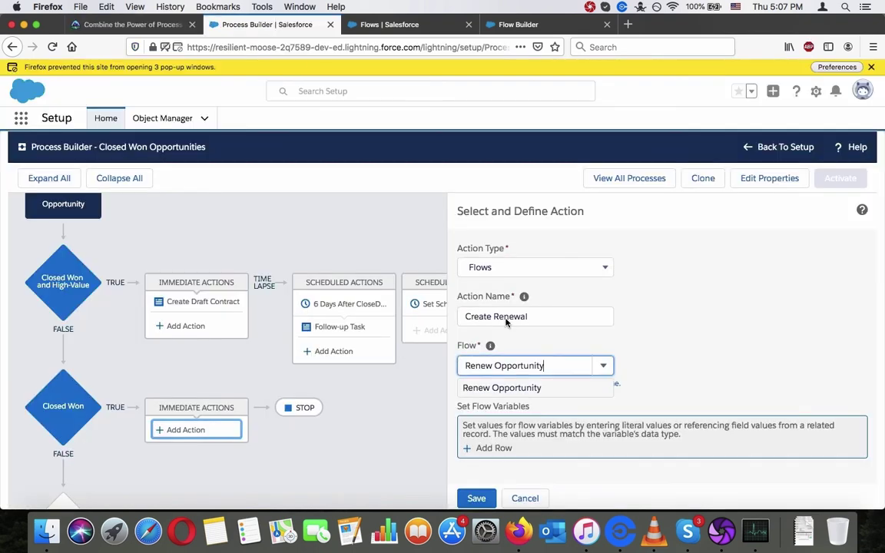
{"action": "left_click", "coordinate": [485, 449]}
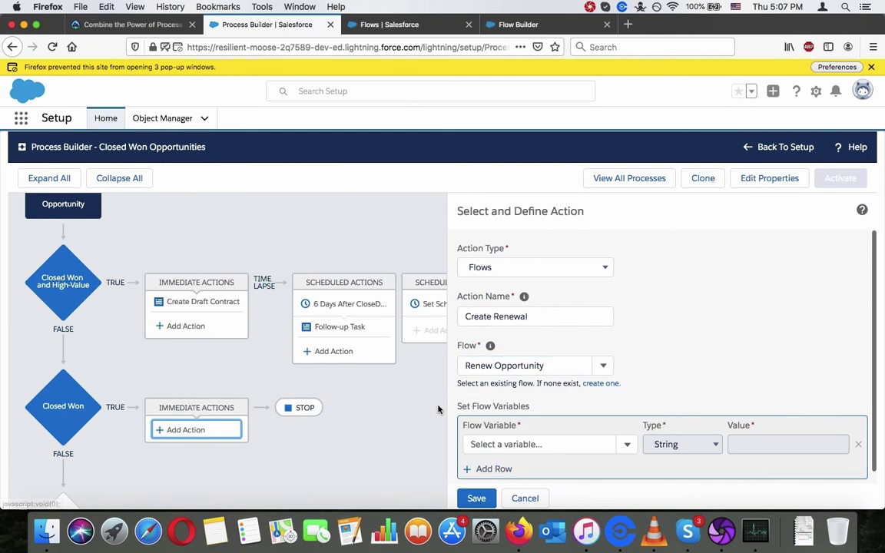
{"action": "left_click", "coordinate": [478, 469]}
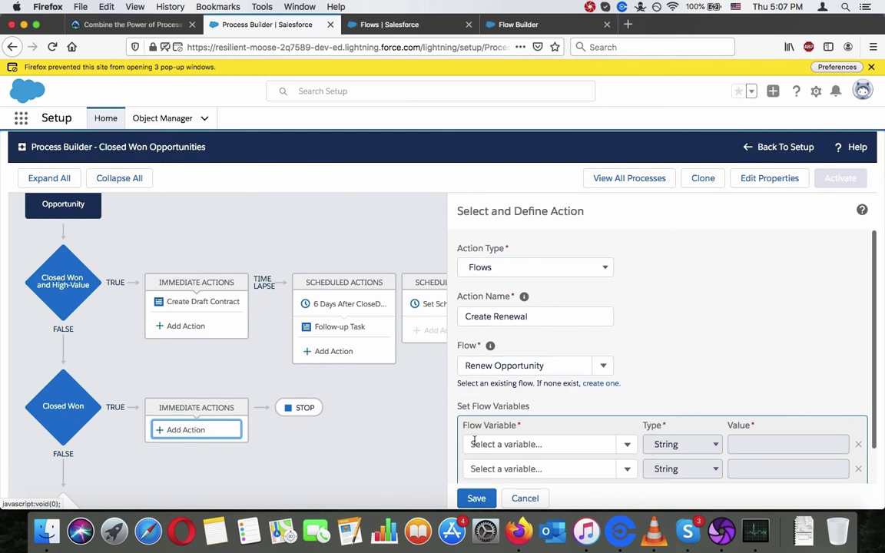
Set the first flow variable to opportunity, with the Opportunity record that started the process as its field reference value.
{"action": "left_click", "coordinate": [99, 26]}
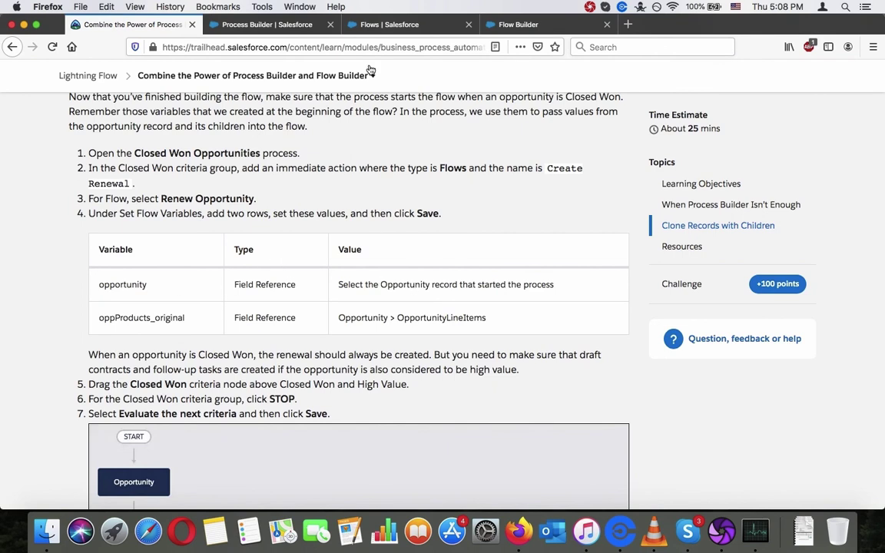
{"action": "left_click", "coordinate": [301, 19]}
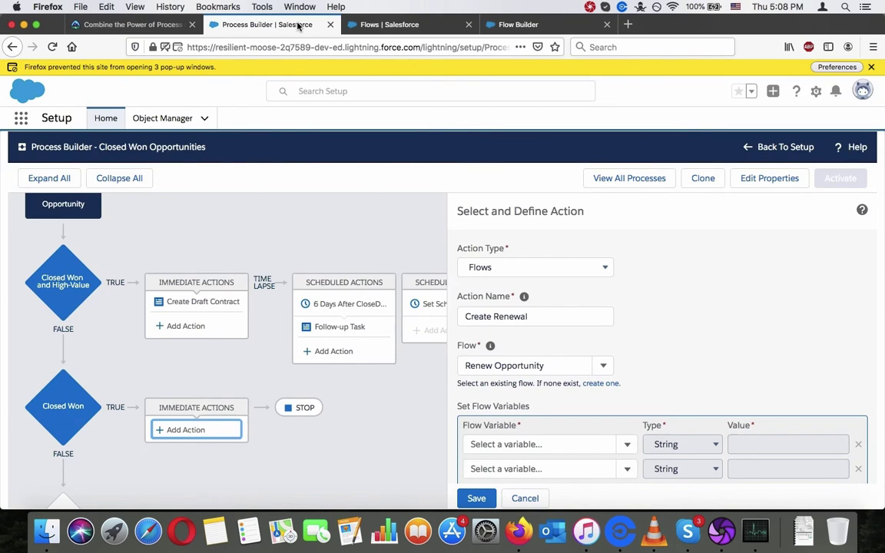
{"action": "left_click", "coordinate": [581, 439]}
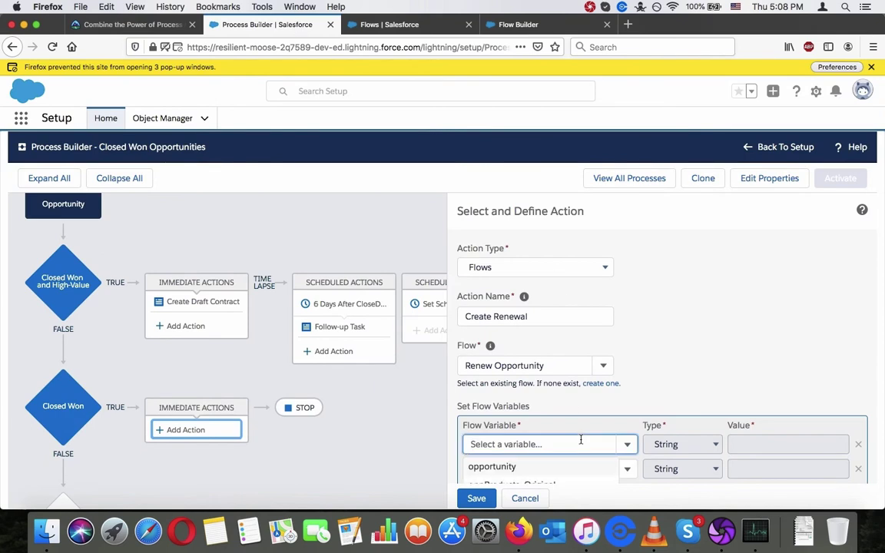
{"action": "scroll", "coordinate": [620, 348], "scroll_direction": "down", "scroll_amount": 1}
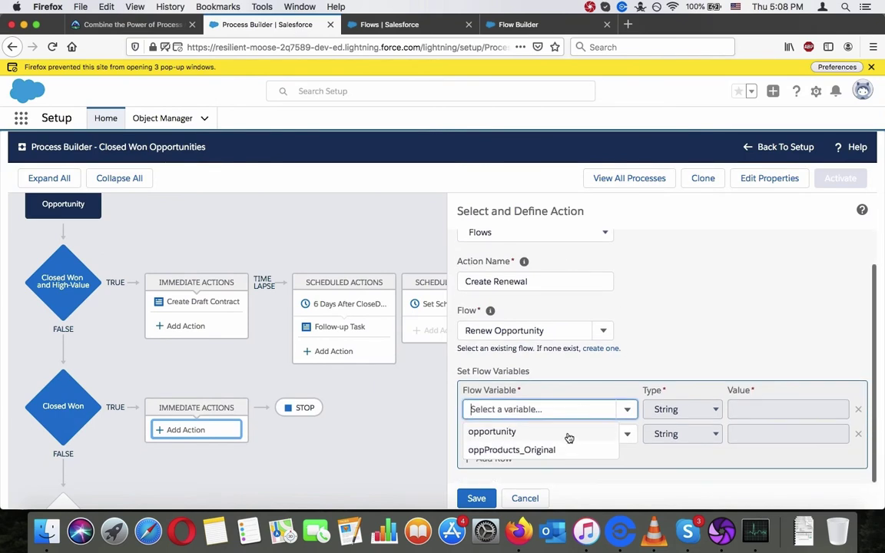
{"action": "left_click", "coordinate": [567, 432]}
{"action": "left_click", "coordinate": [766, 409]}
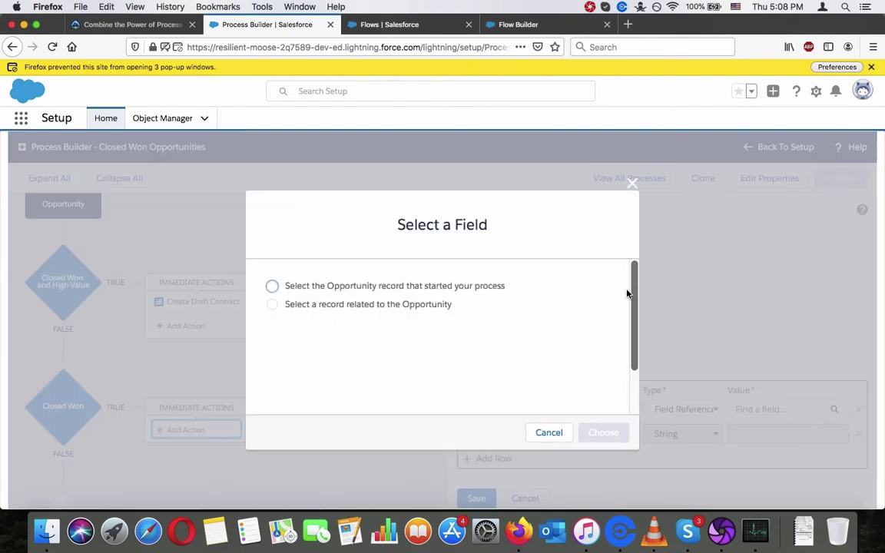
{"action": "left_click", "coordinate": [406, 287]}
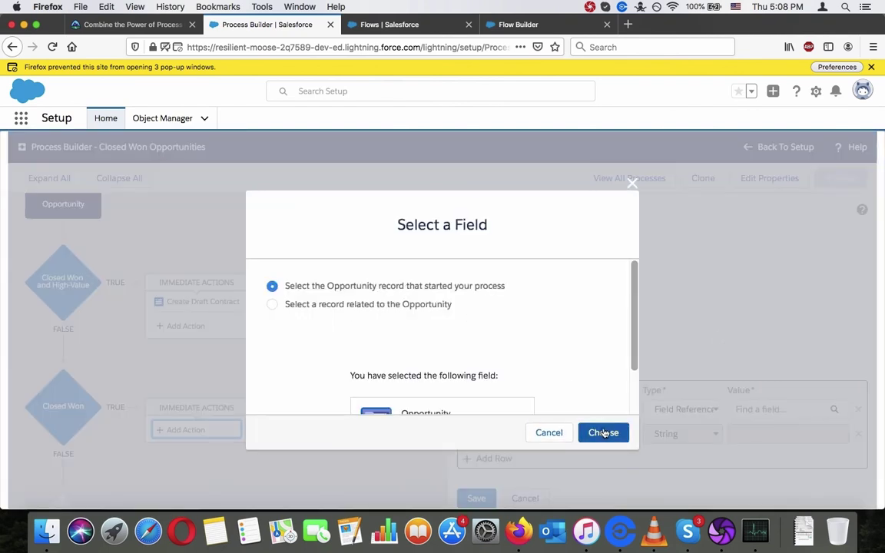
{"action": "scroll", "coordinate": [564, 340], "scroll_direction": "down", "scroll_amount": 3}
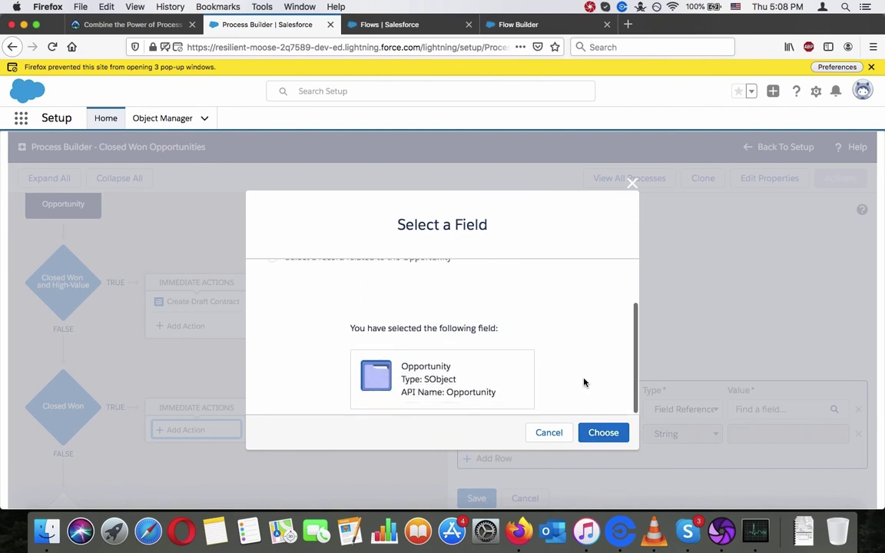
{"action": "left_click", "coordinate": [606, 435]}
Choose oppProducts_Original as the second flow variable and check the Trailhead table for its type and value.
{"action": "left_click", "coordinate": [123, 23]}
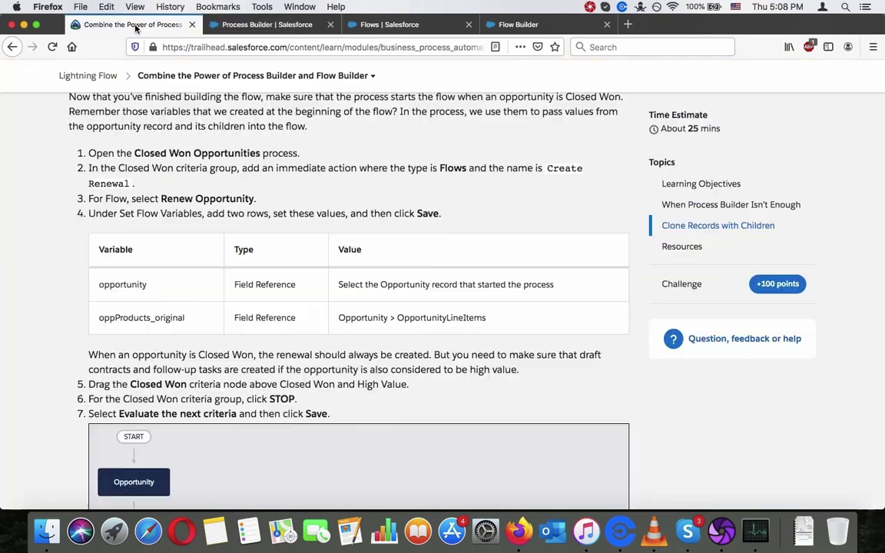
{"action": "left_click", "coordinate": [244, 25]}
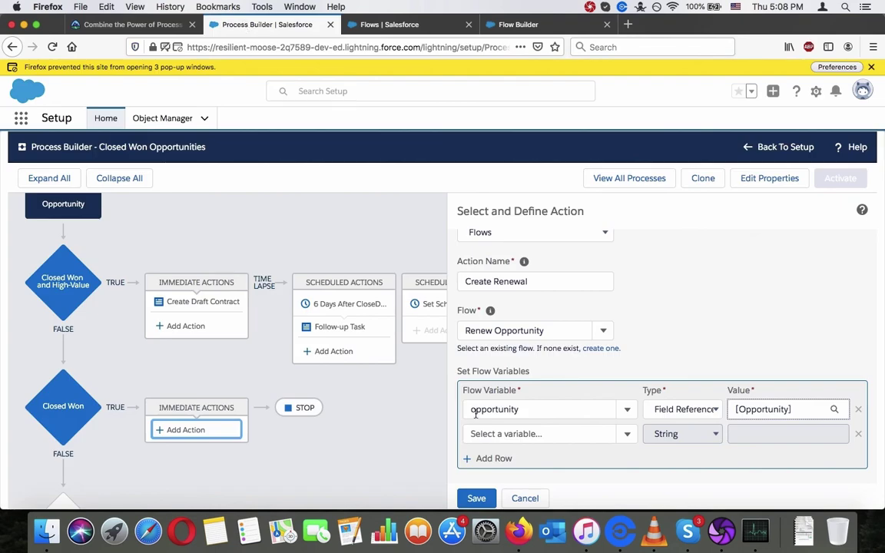
{"action": "left_click", "coordinate": [486, 432]}
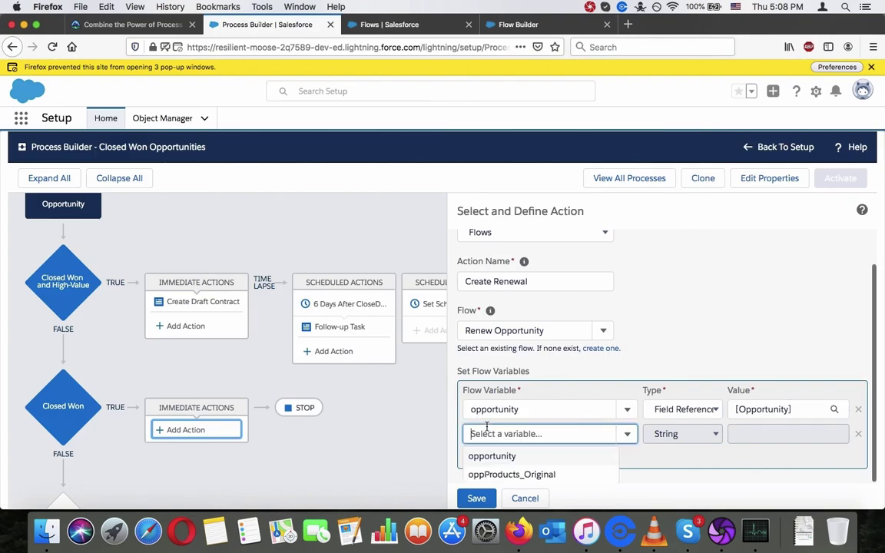
{"action": "left_click", "coordinate": [509, 472]}
{"action": "left_click", "coordinate": [130, 24]}
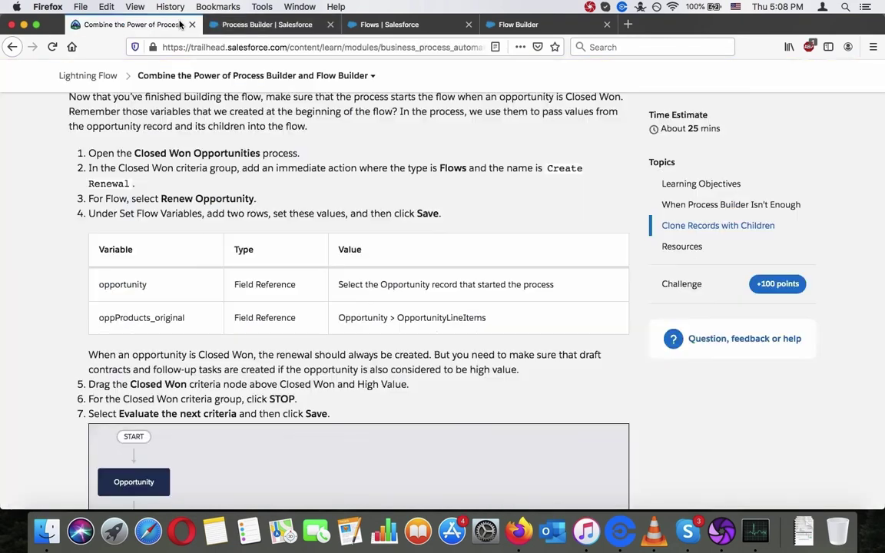
{"action": "left_click", "coordinate": [259, 25]}
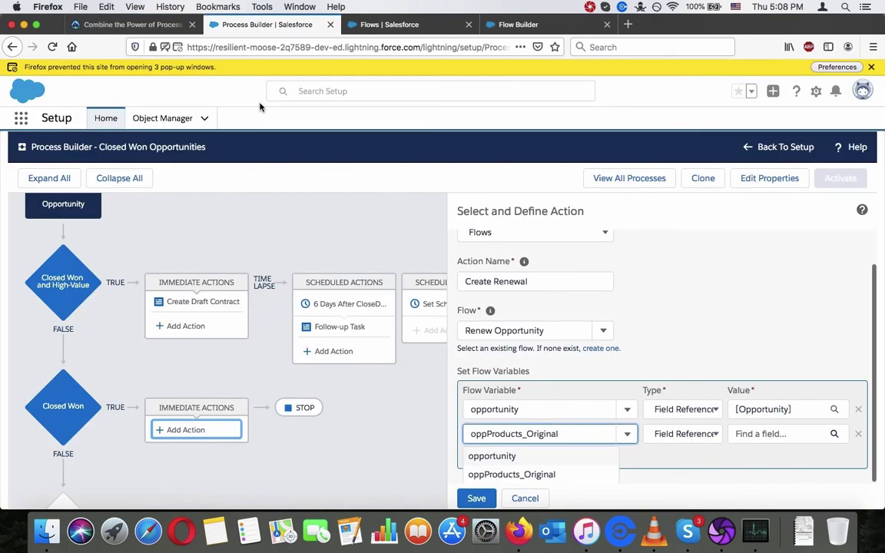
{"action": "left_click", "coordinate": [174, 25]}
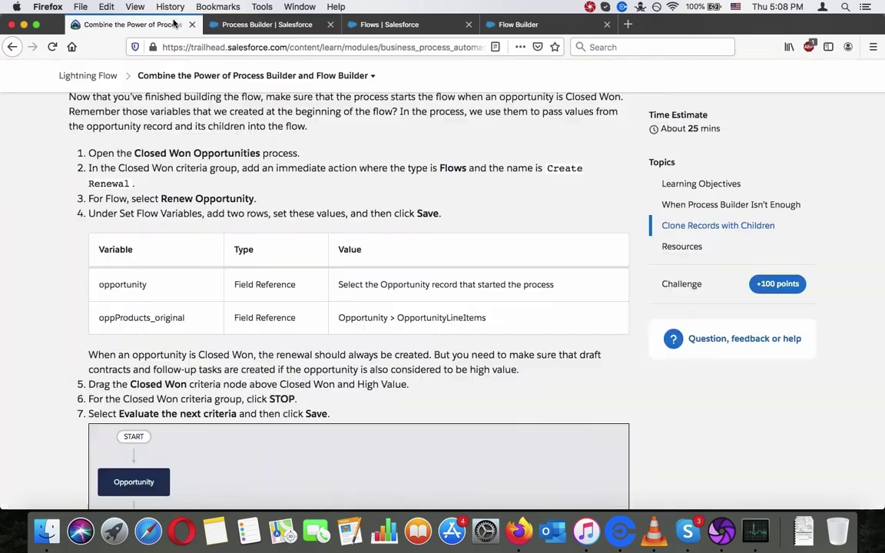
{"action": "left_click", "coordinate": [254, 24]}
Set the field reference value of oppProducts_Original to Opportunity > OpportunityLineItems.
{"action": "left_click", "coordinate": [738, 419]}
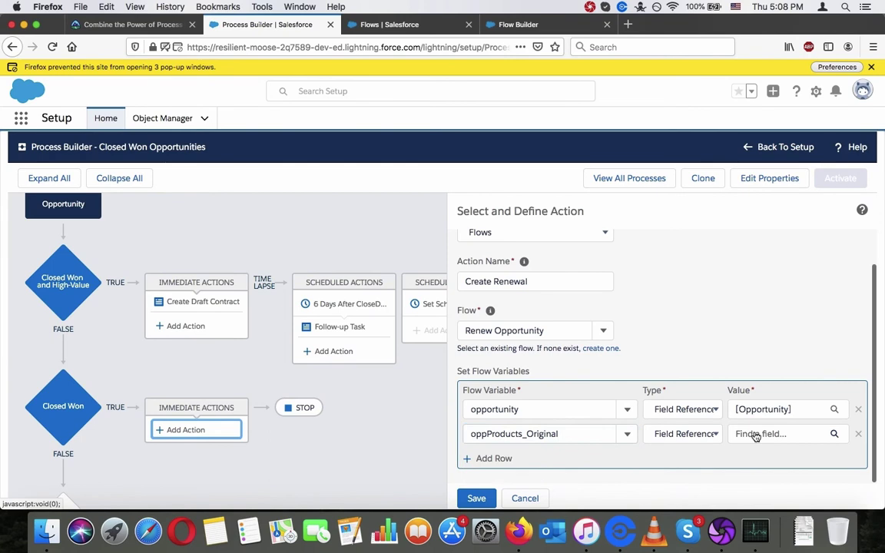
{"action": "left_click", "coordinate": [756, 435]}
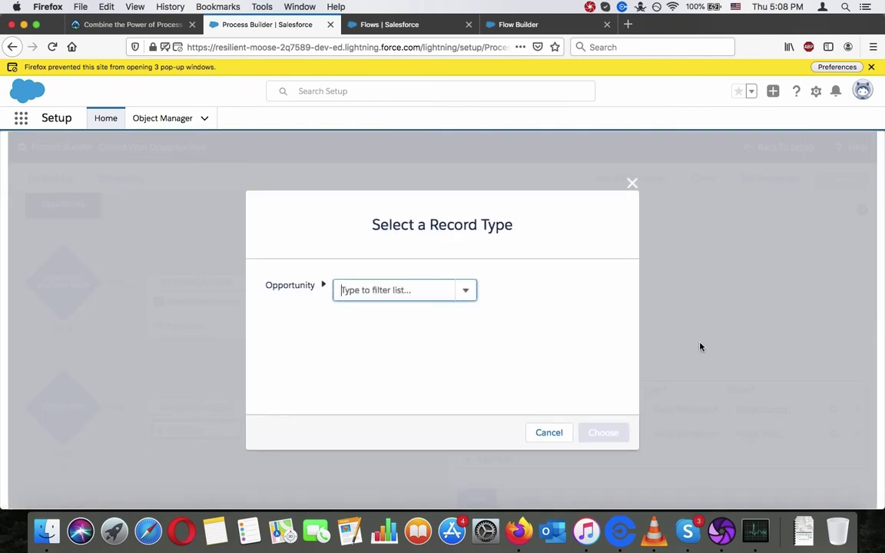
{"action": "left_click", "coordinate": [466, 291]}
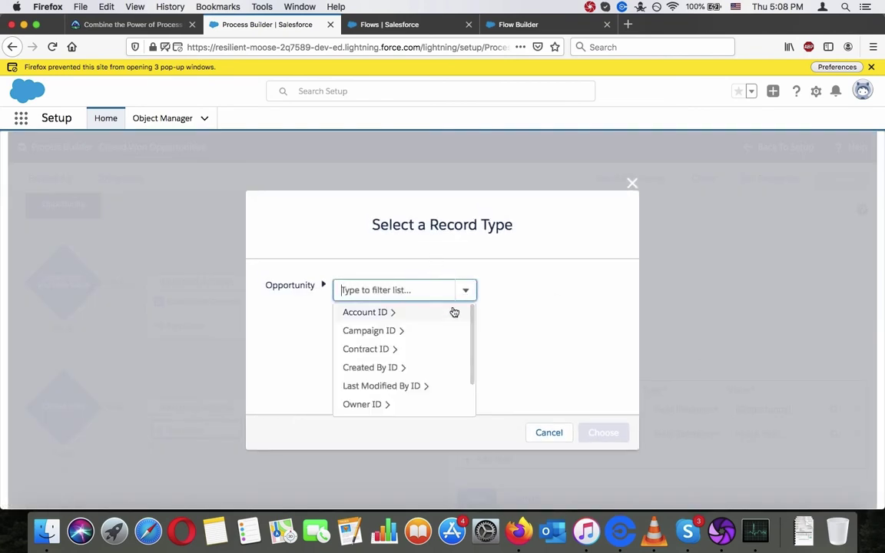
{"action": "type", "text": "Iine"}
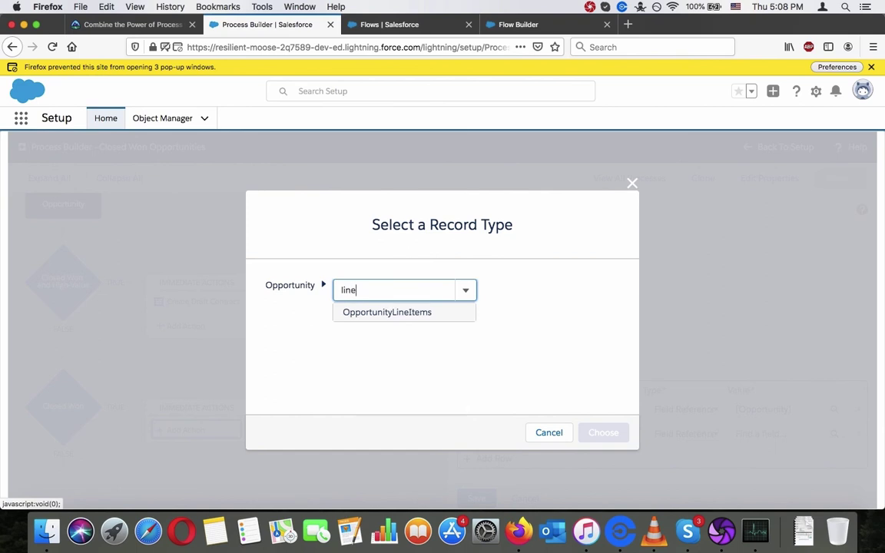
{"action": "left_click", "coordinate": [397, 313]}
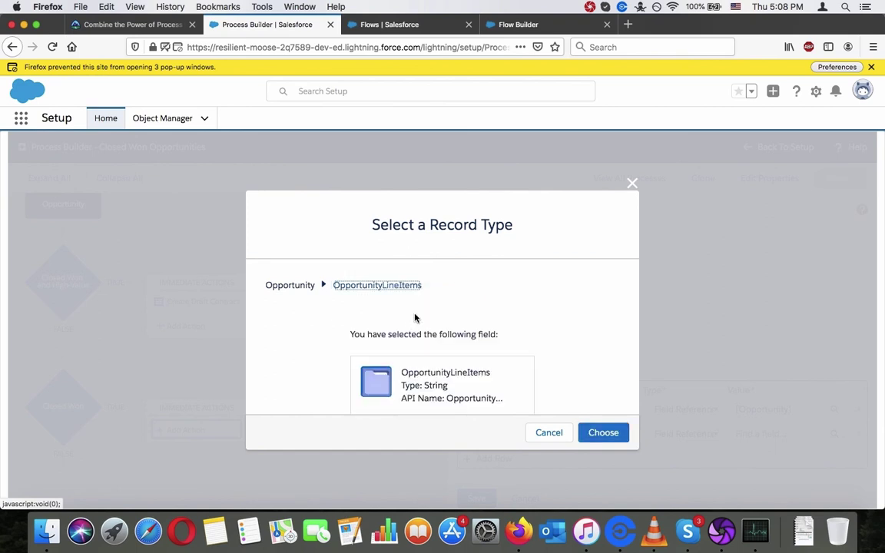
{"action": "left_click", "coordinate": [617, 435]}
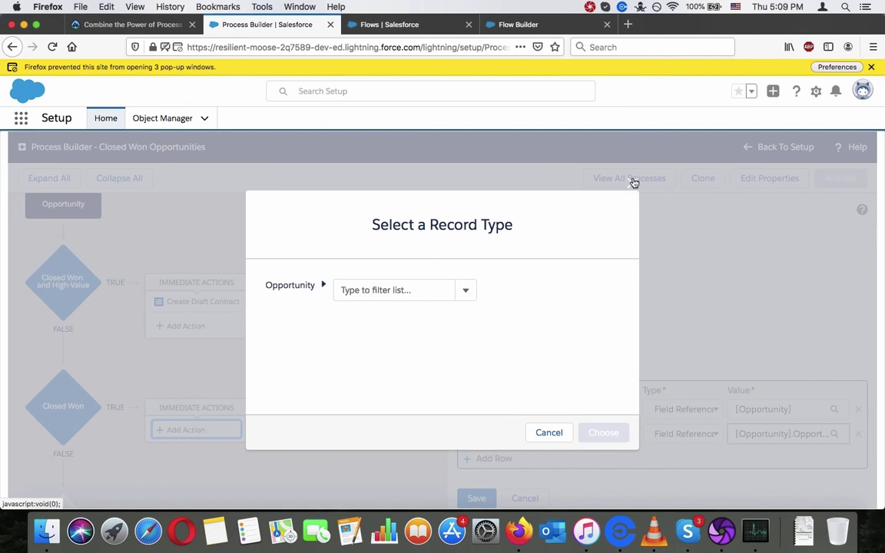
{"action": "left_click", "coordinate": [633, 182]}
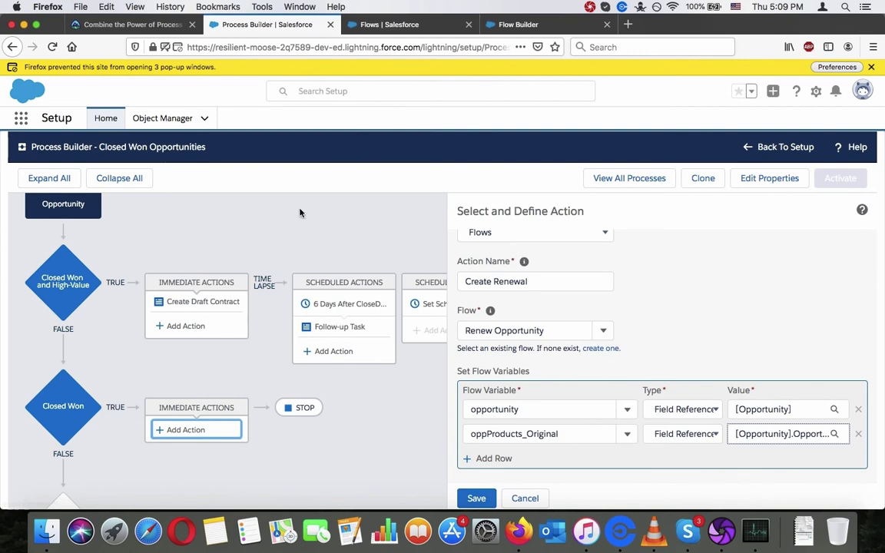
Check both flow variables against the Trailhead table and save the Create Renewal action.
{"action": "left_click", "coordinate": [91, 27]}
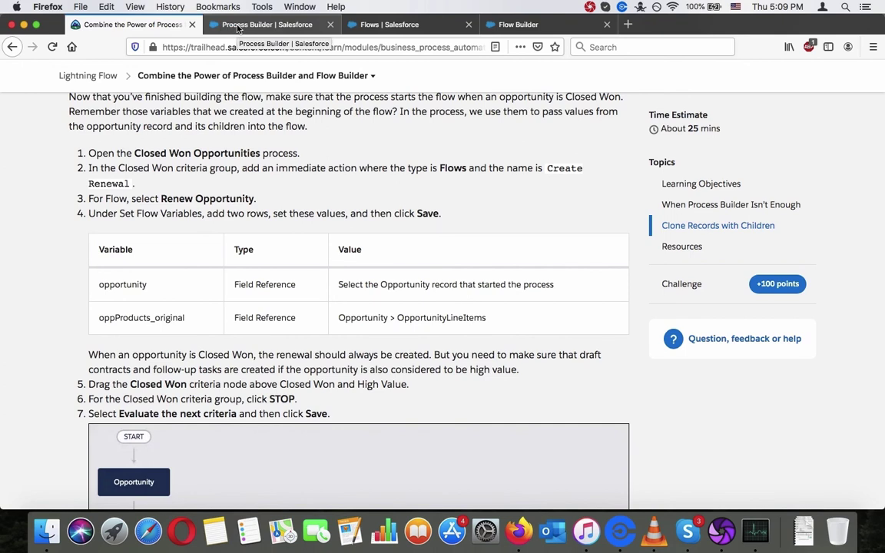
{"action": "left_click", "coordinate": [238, 29]}
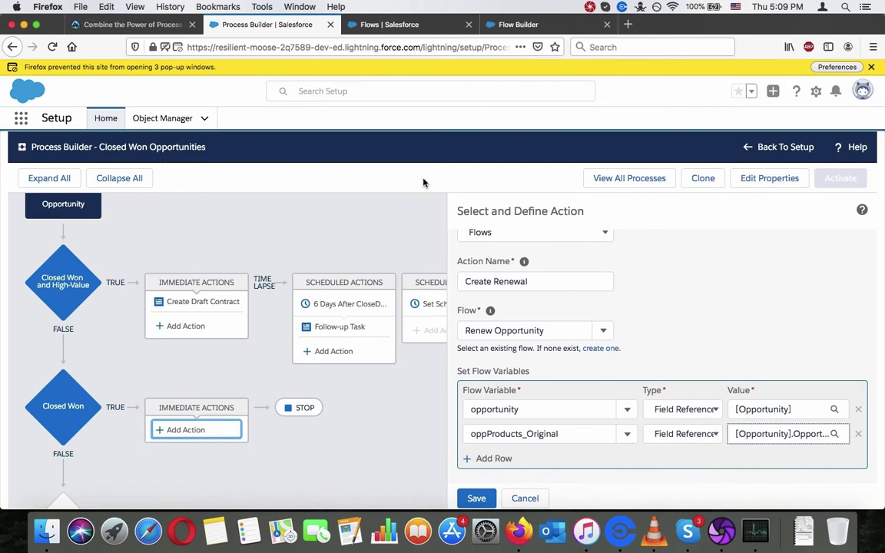
{"action": "left_click", "coordinate": [471, 498]}
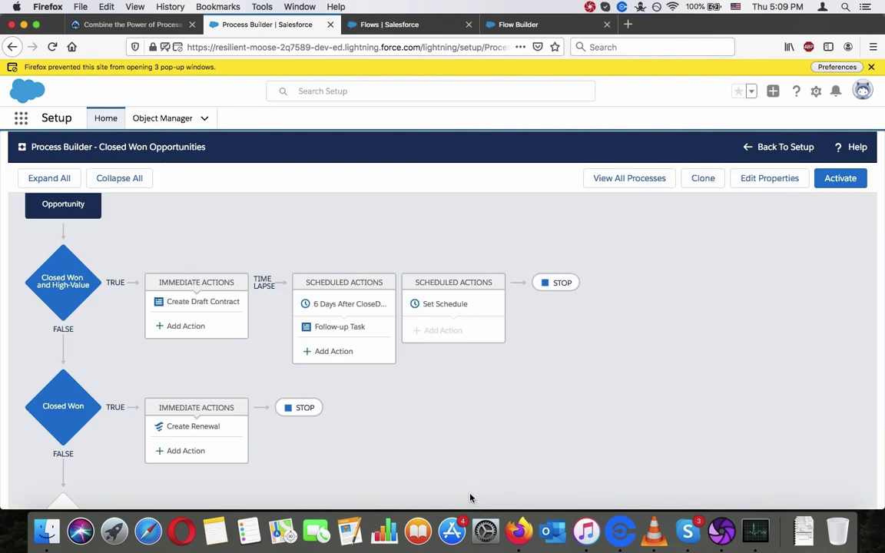
Read the Trailhead instructions on ordering the criteria nodes and evaluating the next criteria, and compare their diagram with the process.
{"action": "left_click", "coordinate": [131, 24]}
{"action": "scroll", "coordinate": [197, 208], "scroll_direction": "down", "scroll_amount": 5}
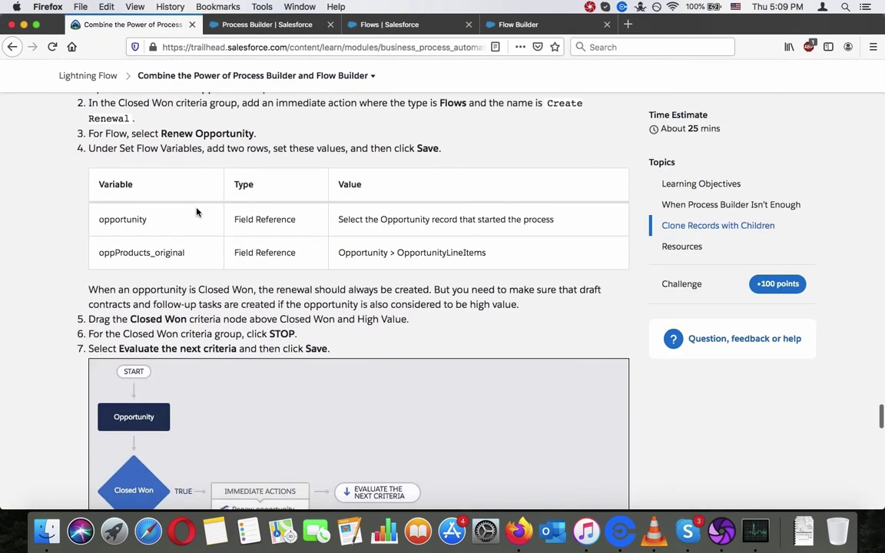
{"action": "triple_click", "coordinate": [196, 213]}
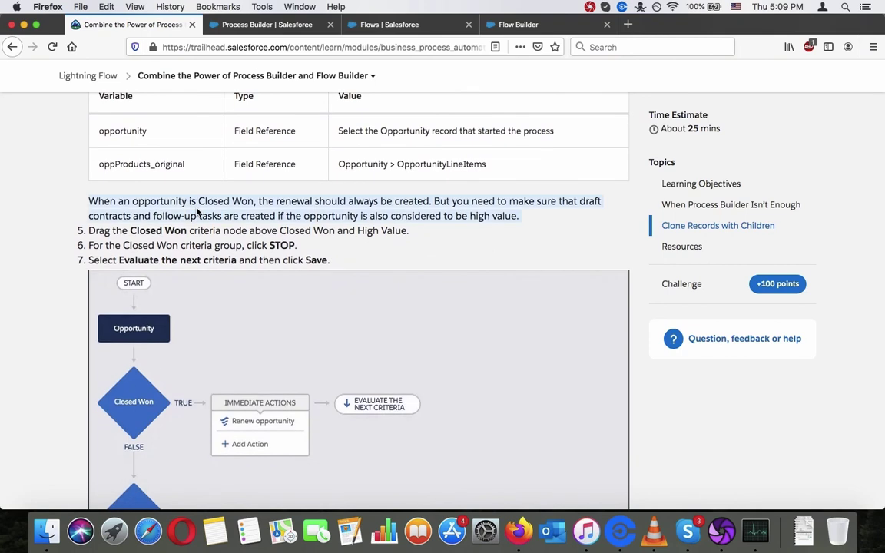
{"action": "scroll", "coordinate": [197, 212], "scroll_direction": "down", "scroll_amount": 4}
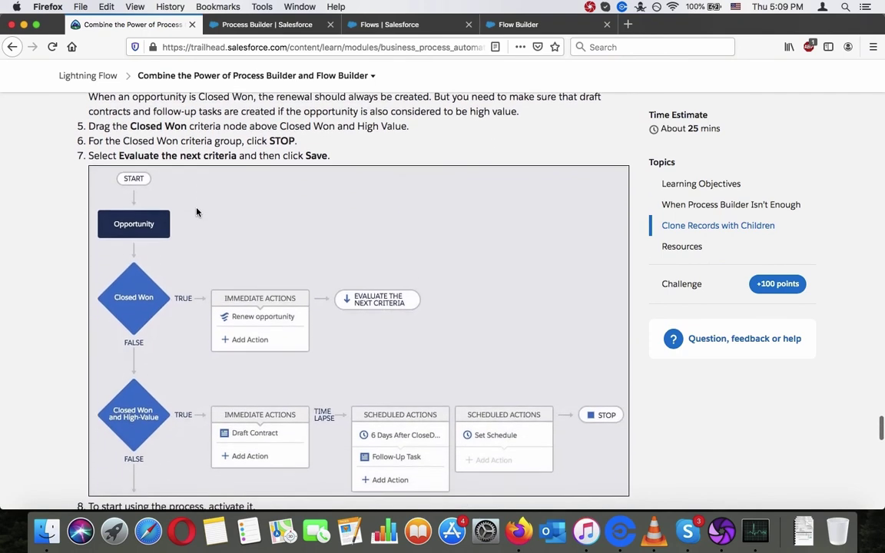
{"action": "scroll", "coordinate": [197, 213], "scroll_direction": "up", "scroll_amount": 1}
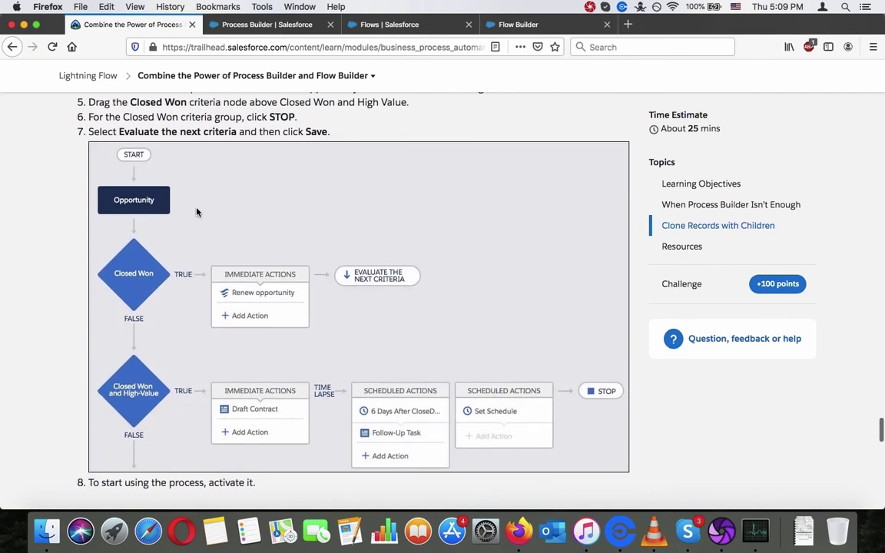
{"action": "left_click", "coordinate": [227, 25]}
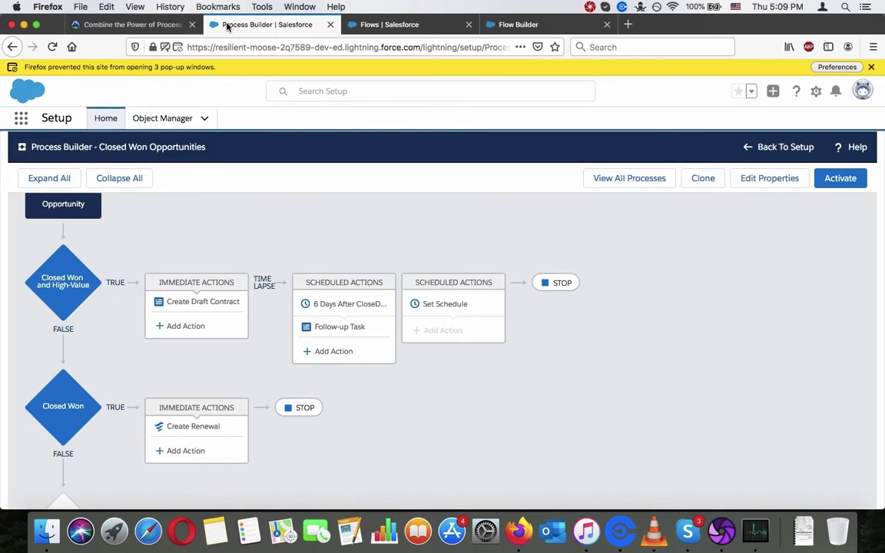
{"action": "key", "text": "ctrl+shift+Tab"}
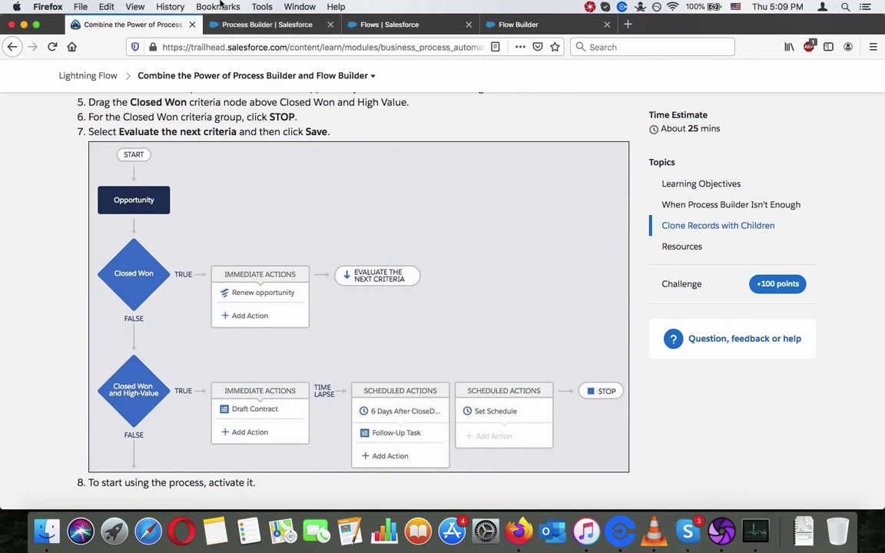
{"action": "left_click", "coordinate": [245, 25]}
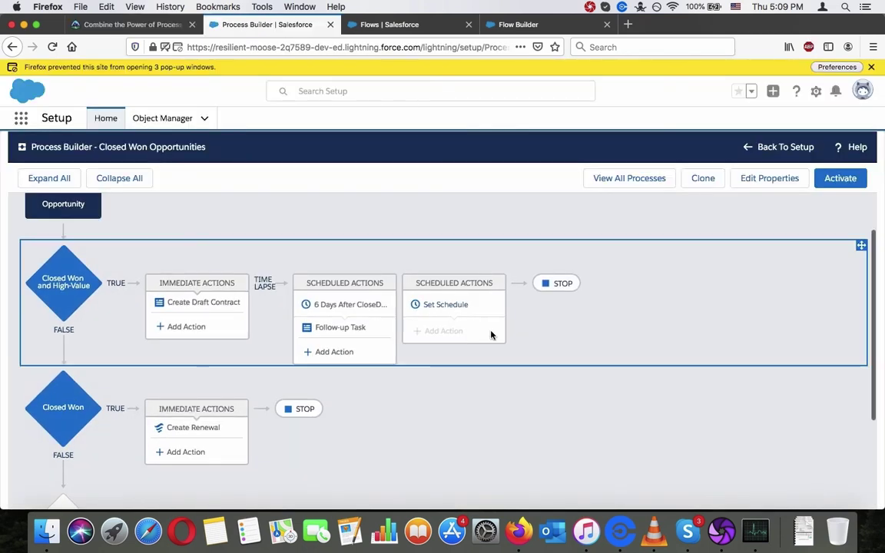
Try to change what follows the Closed Won criteria group's actions from STOP to evaluating the next criteria.
{"action": "left_click", "coordinate": [290, 409]}
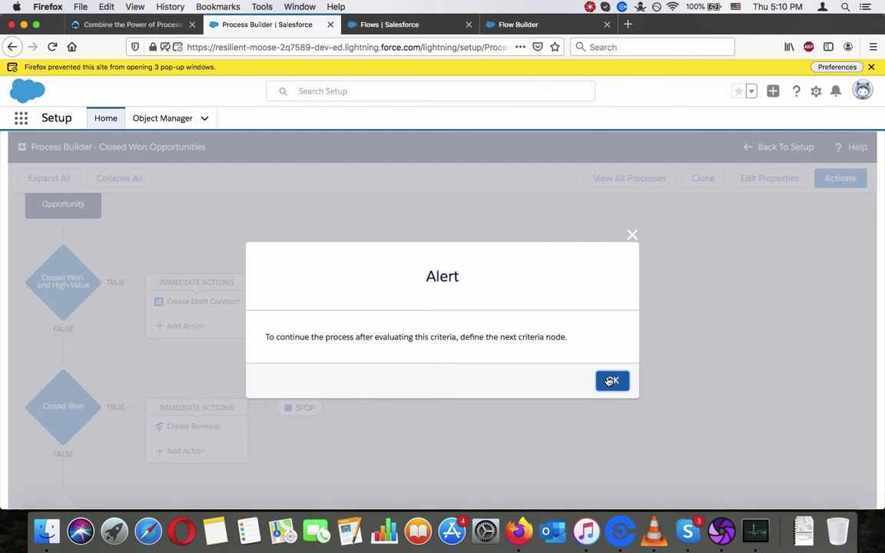
{"action": "left_click", "coordinate": [610, 381]}
{"action": "left_click", "coordinate": [290, 407]}
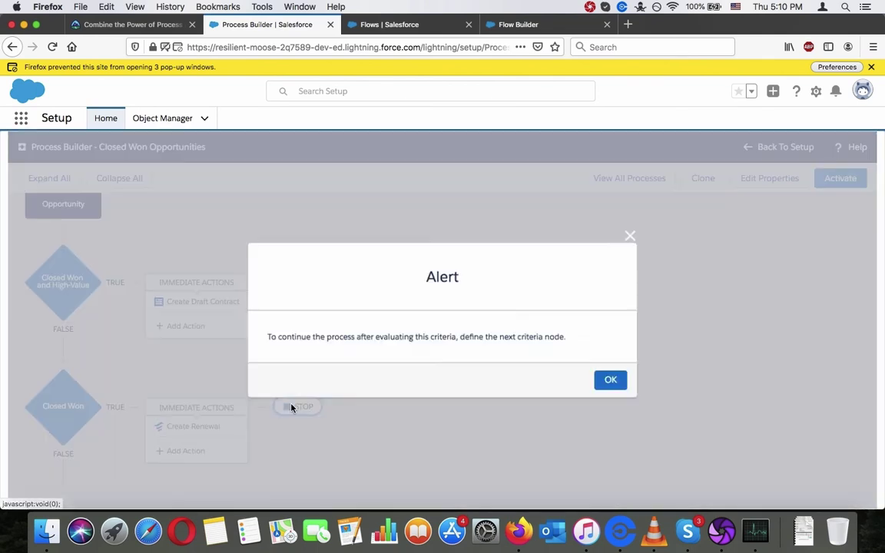
{"action": "left_click", "coordinate": [612, 381]}
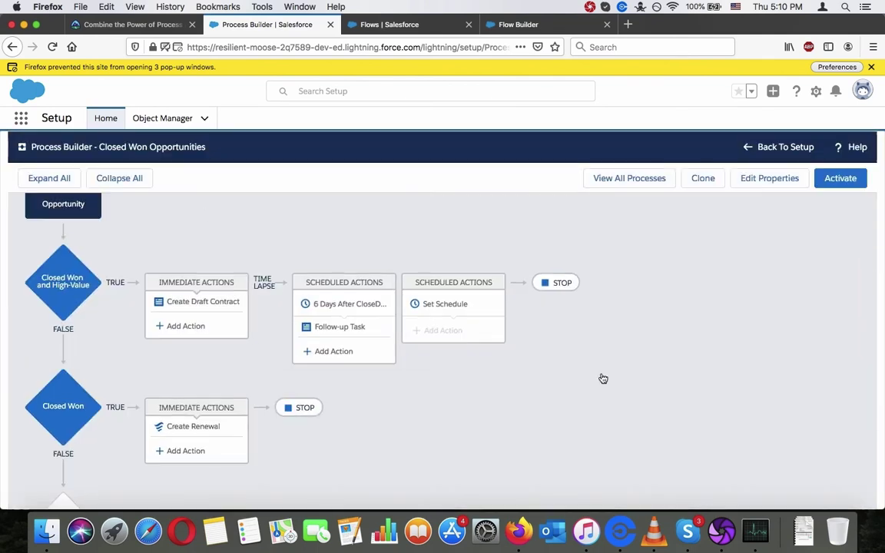
{"action": "left_click", "coordinate": [165, 25]}
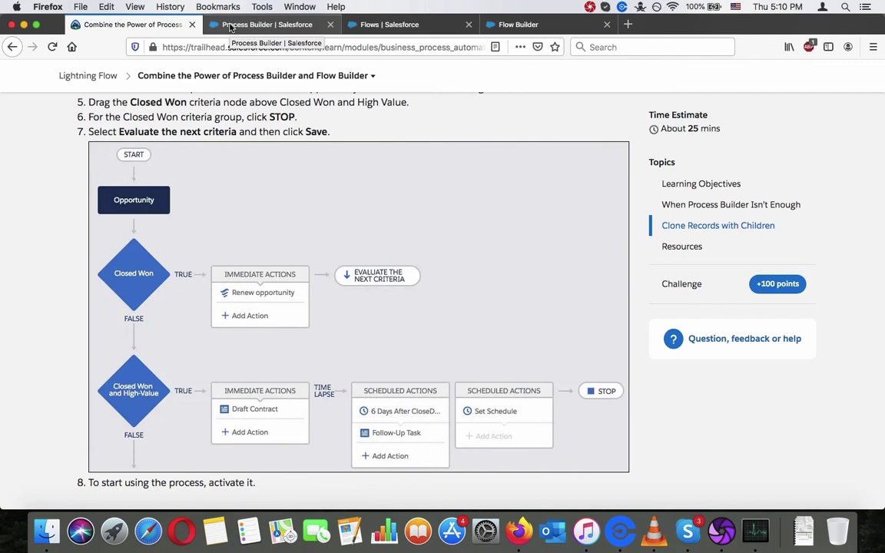
{"action": "left_click", "coordinate": [229, 24]}
{"action": "scroll", "coordinate": [299, 315], "scroll_direction": "down", "scroll_amount": 2}
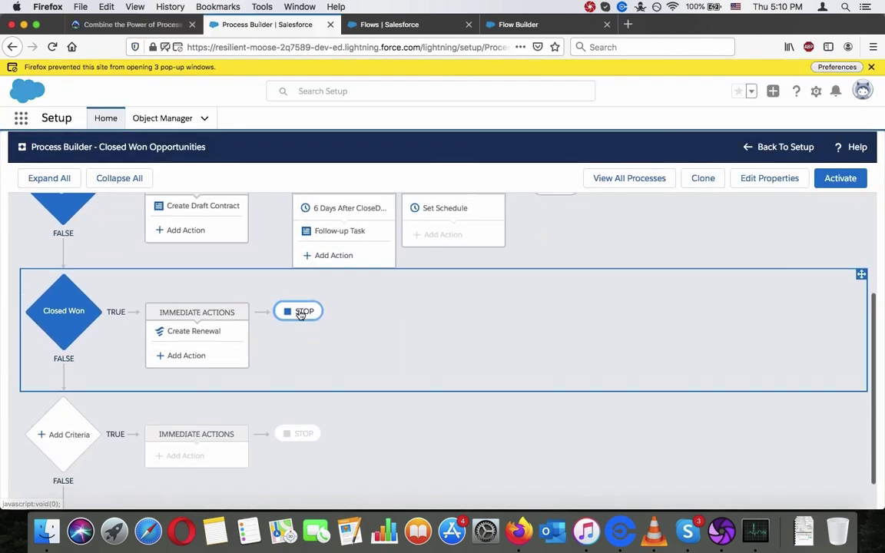
{"action": "left_click", "coordinate": [300, 312]}
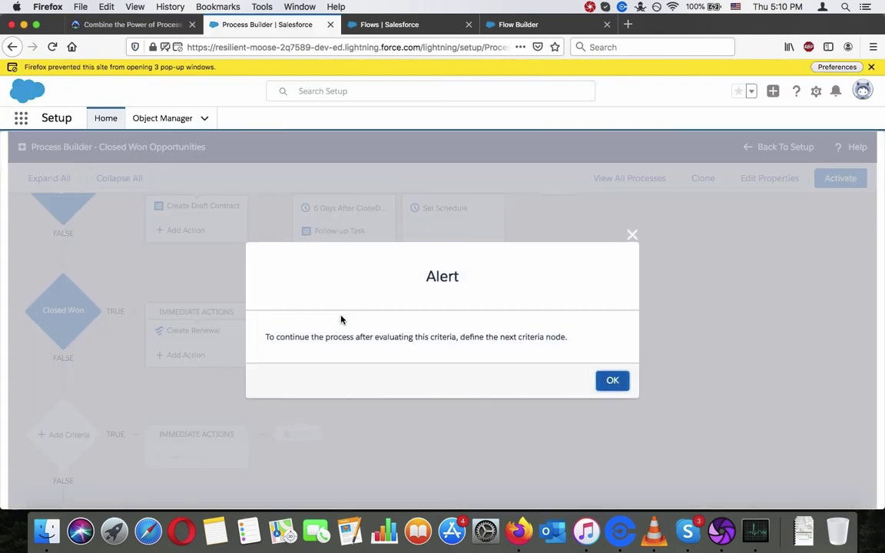
{"action": "left_click", "coordinate": [613, 382]}
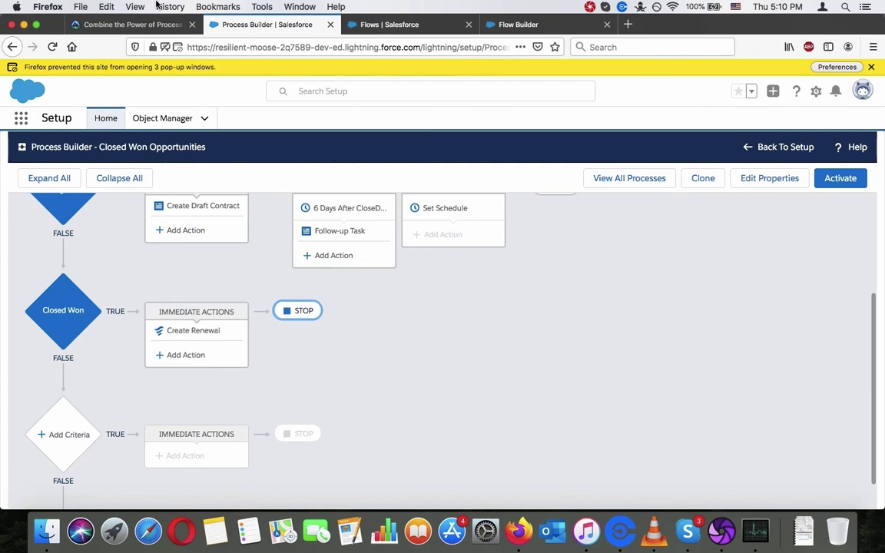
Move the Closed Won criteria node above Closed Won and High-Value, following the order in the Trailhead diagram.
{"action": "left_click", "coordinate": [134, 24]}
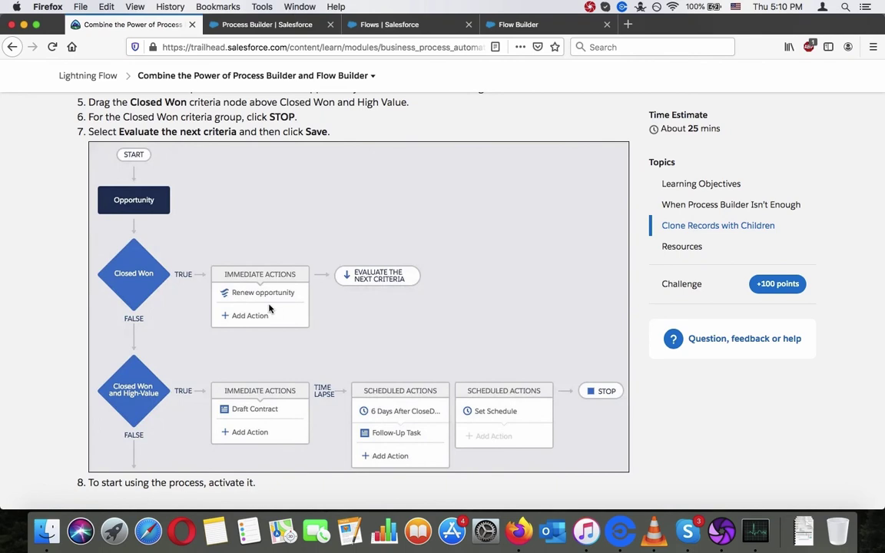
{"action": "left_click", "coordinate": [292, 24]}
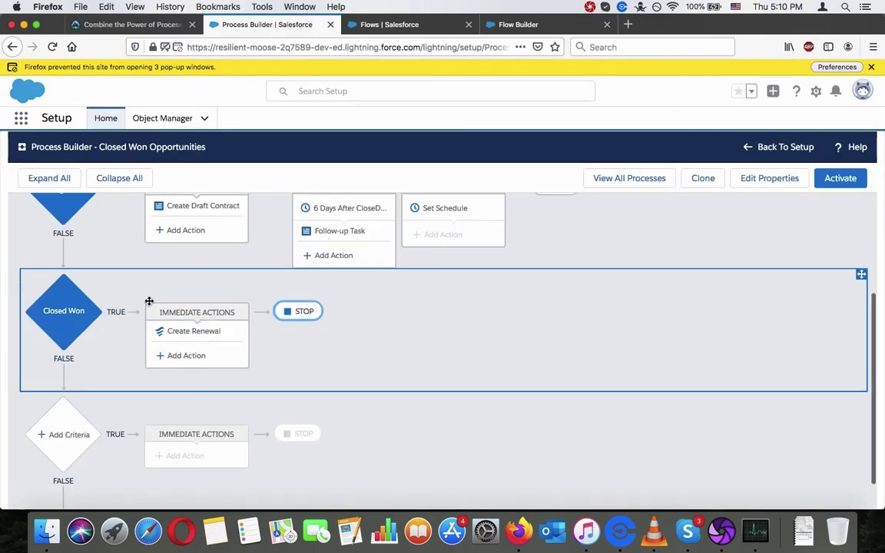
{"action": "scroll", "coordinate": [148, 301], "scroll_direction": "up", "scroll_amount": 3}
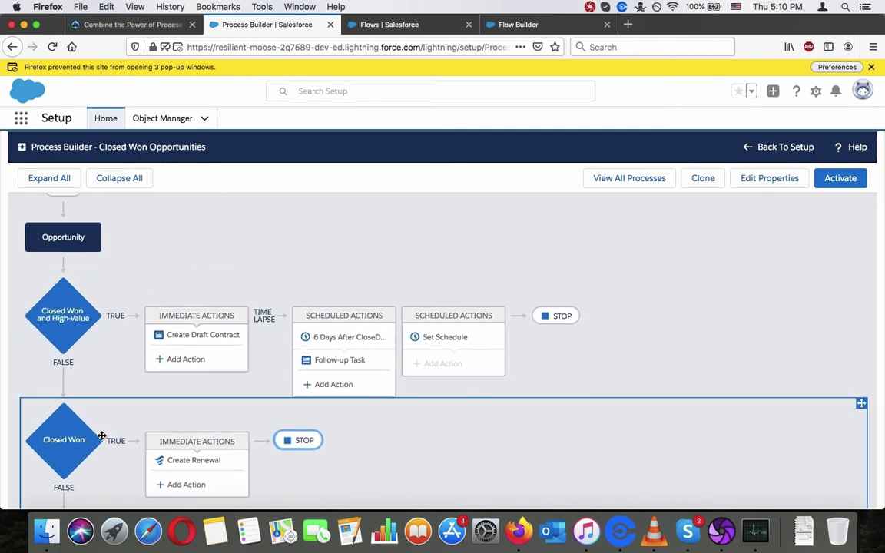
{"action": "left_click_drag", "start_coordinate": [118, 411], "coordinate": [169, 296]}
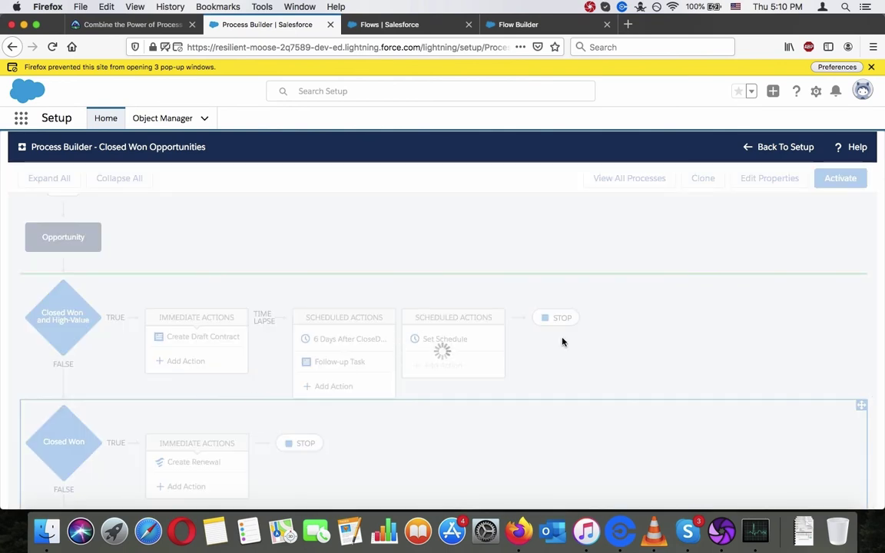
{"action": "left_click", "coordinate": [184, 22]}
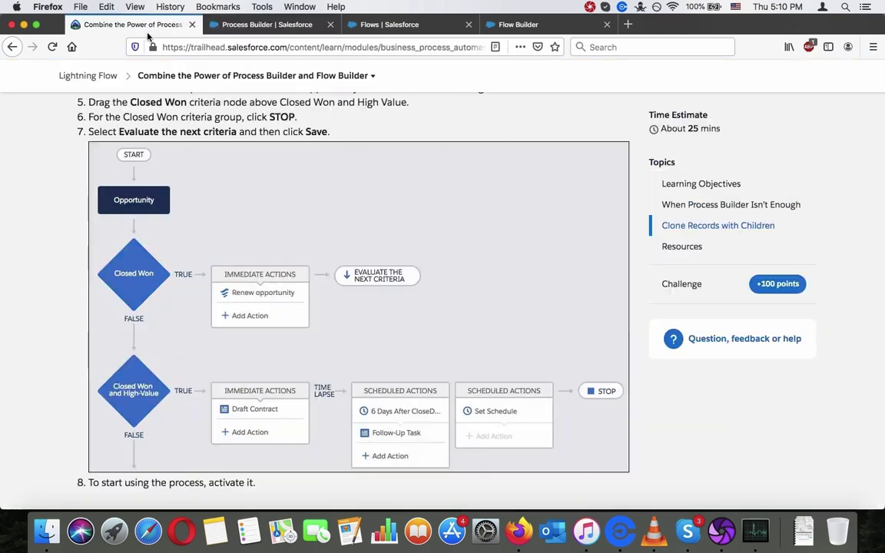
Set the Closed Won criteria group to evaluate the next criteria after its actions and save the change.
{"action": "left_click", "coordinate": [265, 24]}
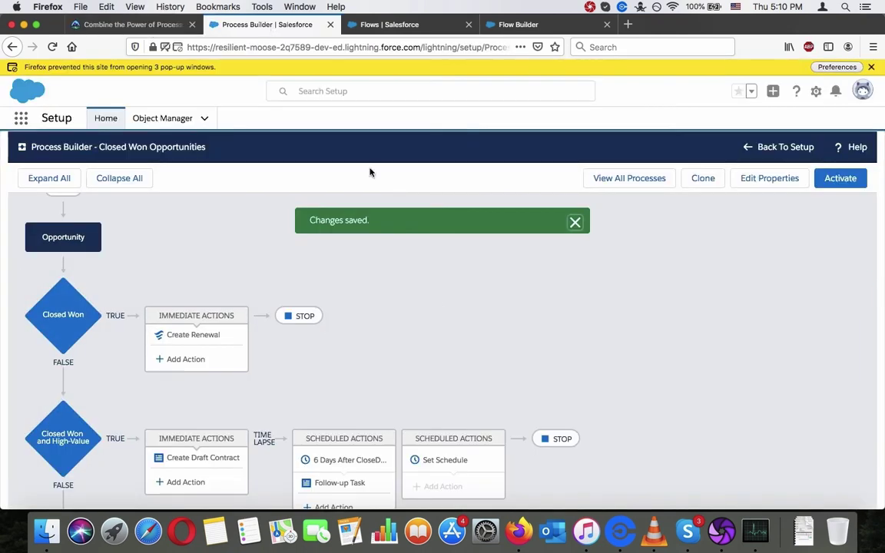
{"action": "left_click", "coordinate": [294, 314]}
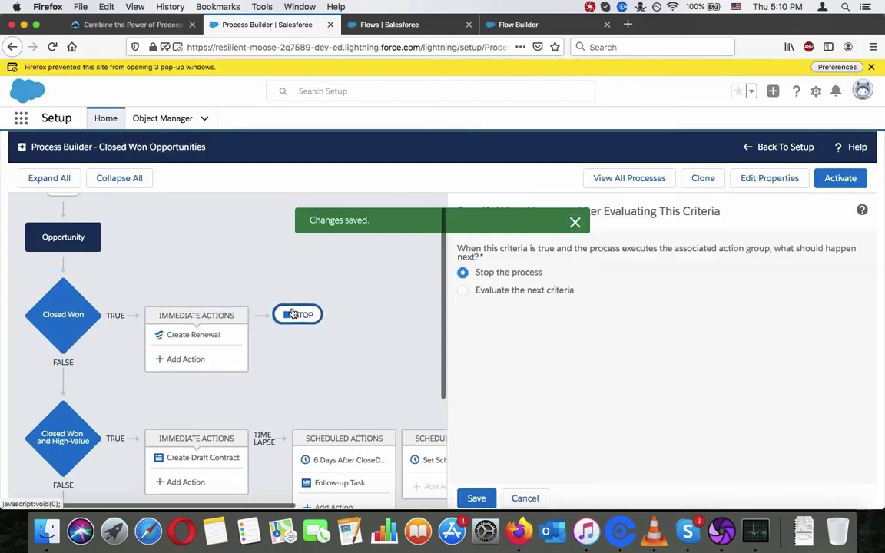
{"action": "left_click", "coordinate": [507, 291]}
{"action": "left_click", "coordinate": [476, 499]}
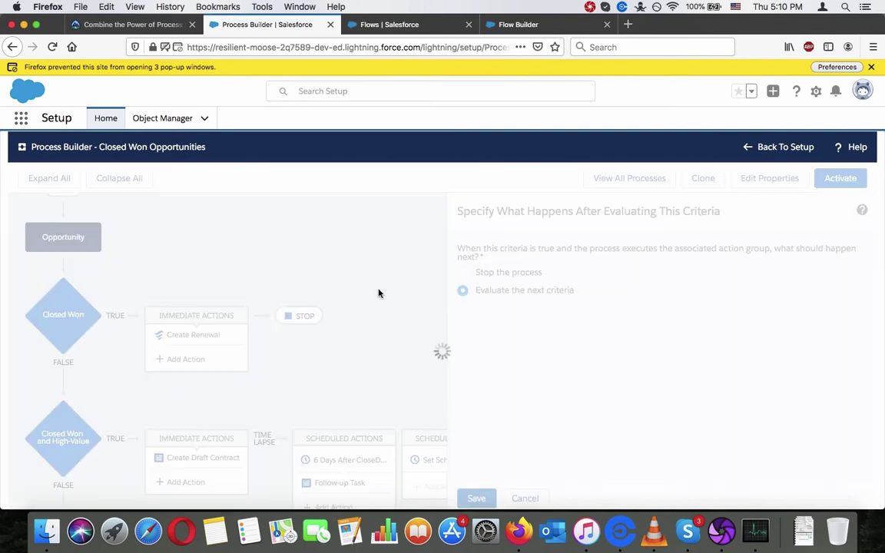
Check the last Trailhead instruction, then activate the Closed Won Opportunities process and confirm the version activation.
{"action": "left_click", "coordinate": [166, 24]}
{"action": "scroll", "coordinate": [184, 257], "scroll_direction": "down", "scroll_amount": 5}
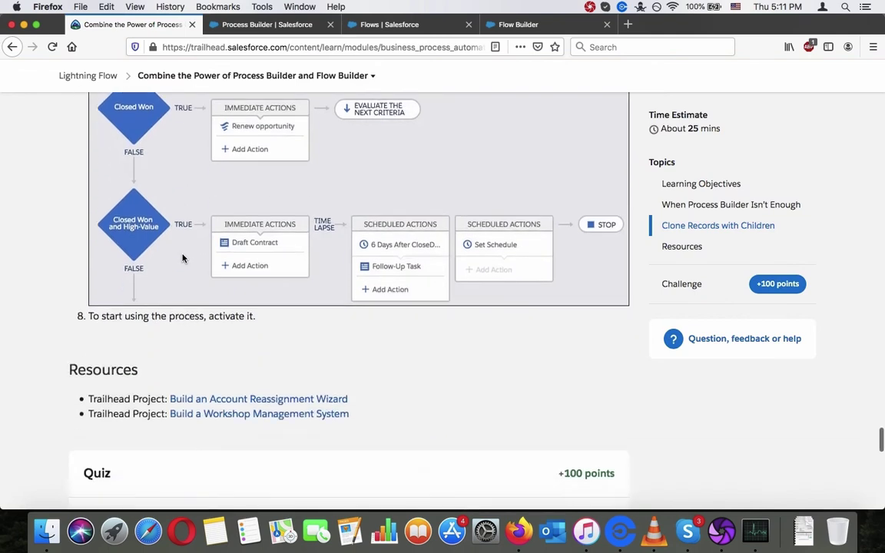
{"action": "scroll", "coordinate": [182, 258], "scroll_direction": "up", "scroll_amount": 5}
{"action": "scroll", "coordinate": [183, 256], "scroll_direction": "down", "scroll_amount": 1}
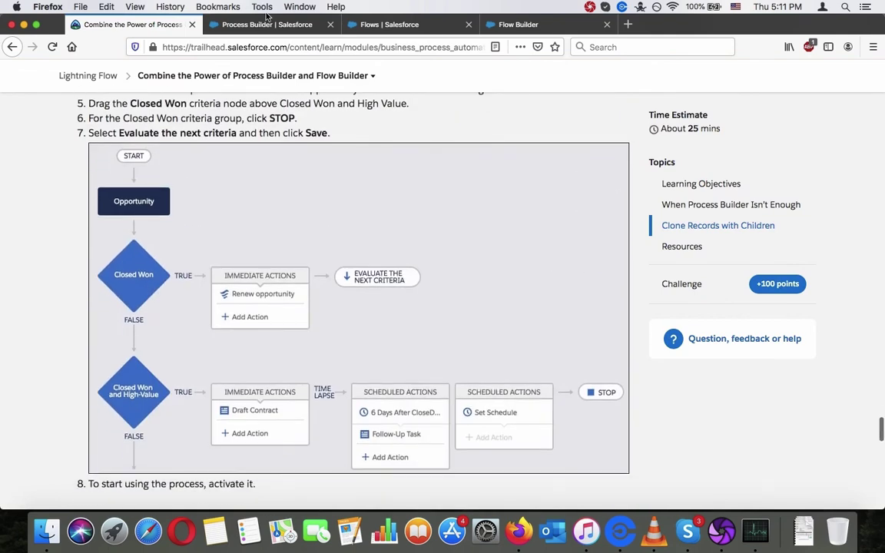
{"action": "left_click", "coordinate": [244, 24]}
{"action": "left_click", "coordinate": [845, 179]}
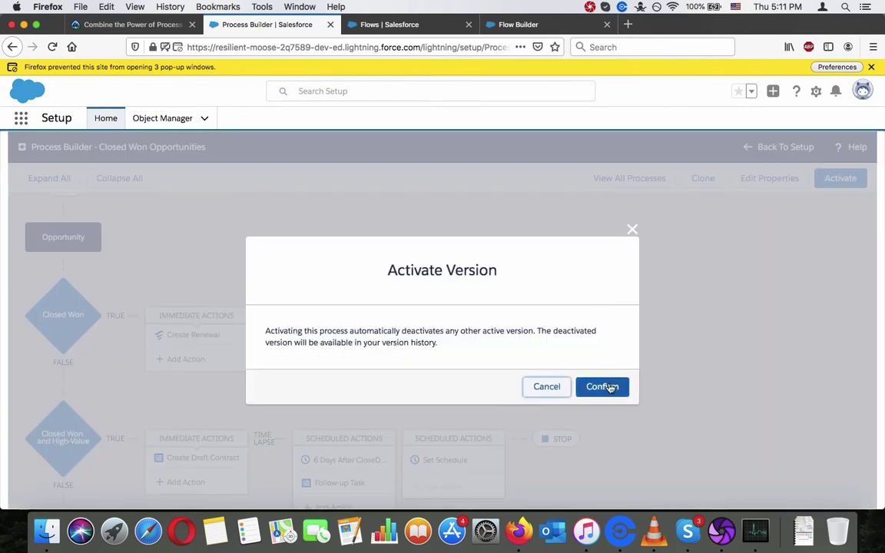
{"action": "left_click", "coordinate": [613, 386]}
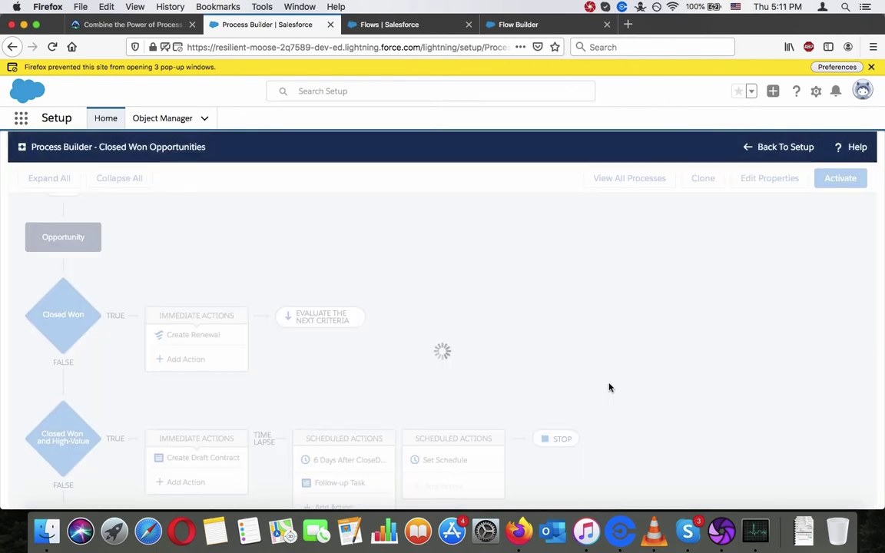
{"action": "scroll", "coordinate": [609, 387], "scroll_direction": "down", "scroll_amount": 4}
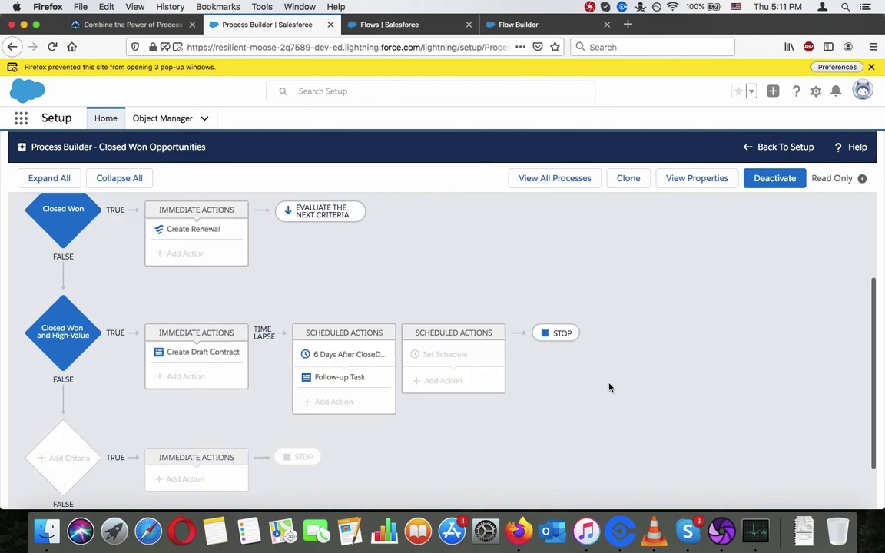
{"action": "scroll", "coordinate": [610, 387], "scroll_direction": "up", "scroll_amount": 5}
{"action": "scroll", "coordinate": [609, 388], "scroll_direction": "down", "scroll_amount": 2}
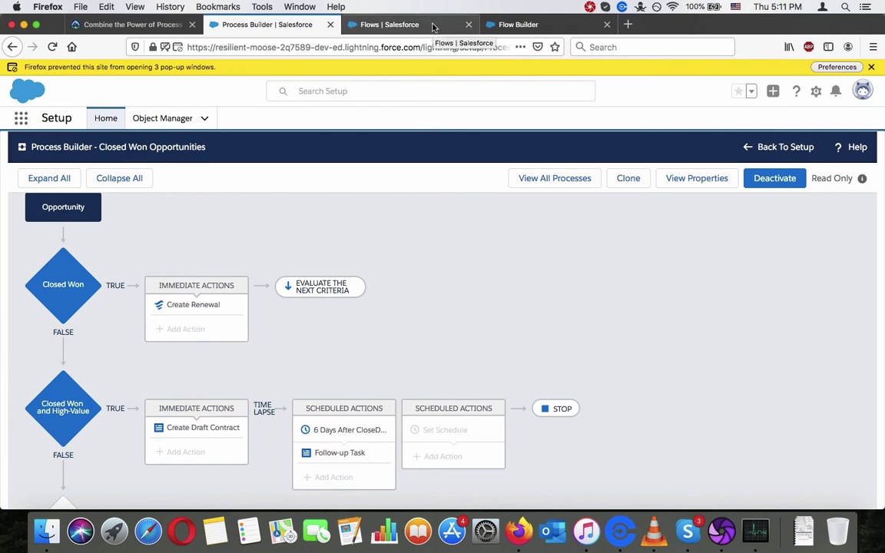
Open the Sales app in a separate browser tab and go to its Opportunities list.
{"action": "left_click", "coordinate": [21, 119]}
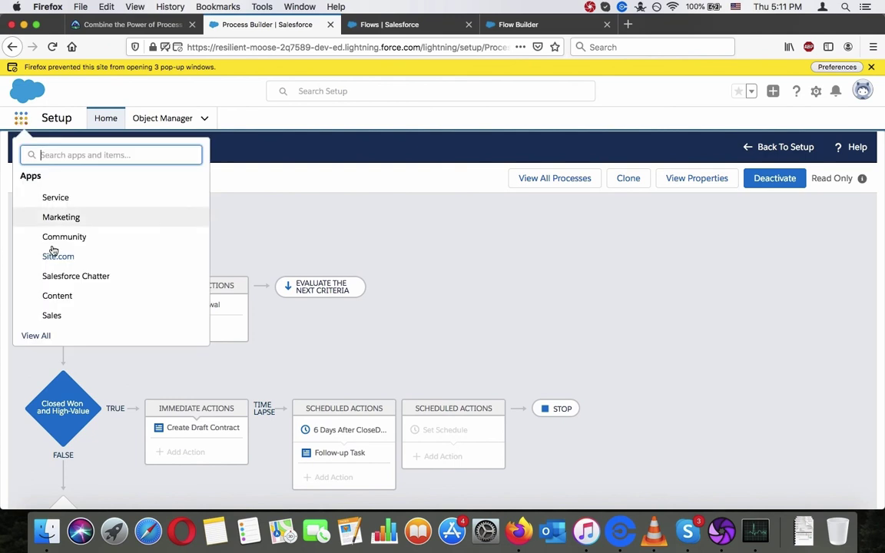
{"action": "right_click", "coordinate": [59, 314]}
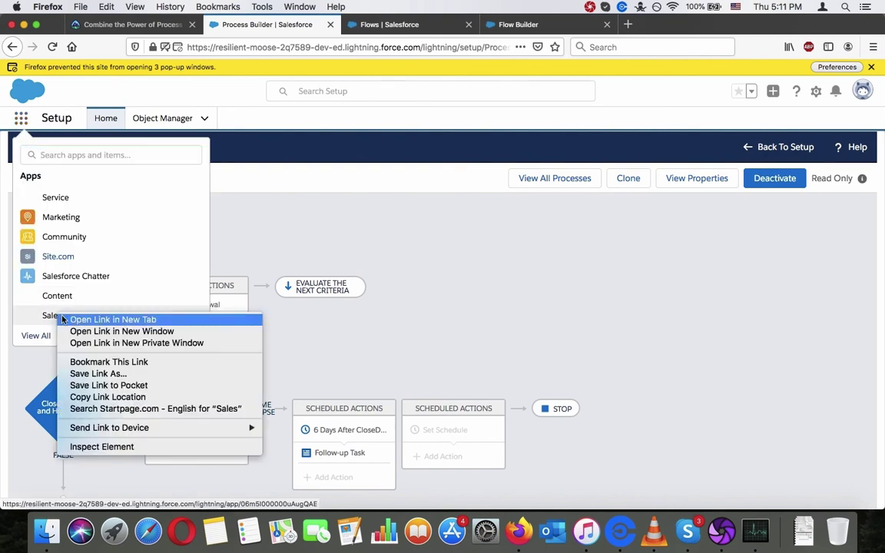
{"action": "left_click", "coordinate": [76, 321]}
{"action": "left_click", "coordinate": [384, 24]}
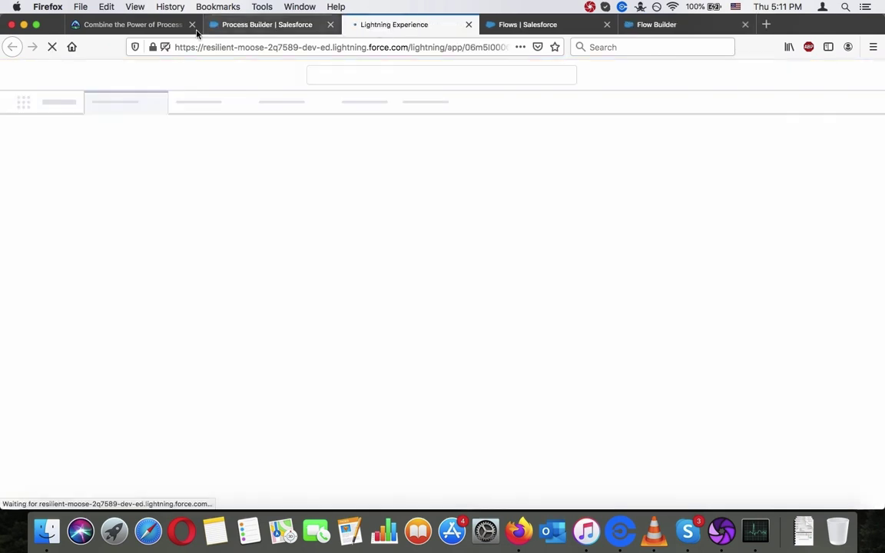
{"action": "left_click", "coordinate": [159, 24]}
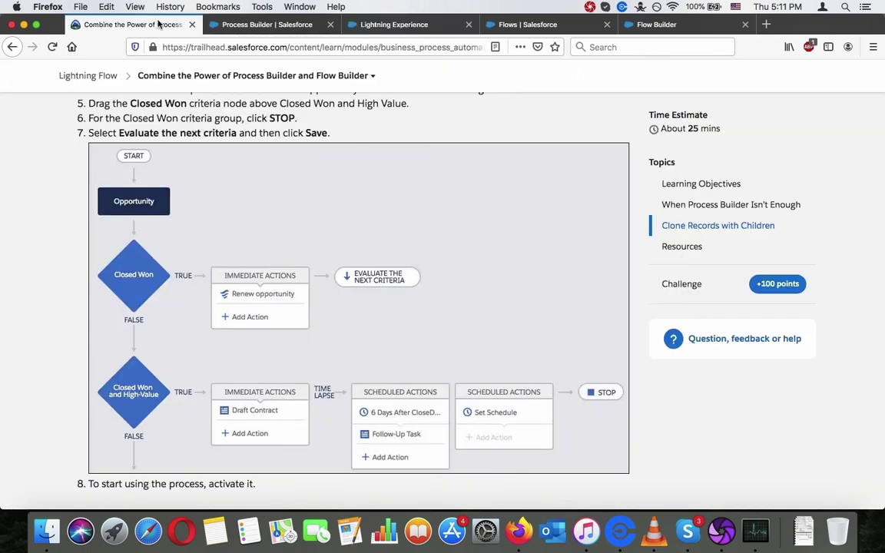
{"action": "scroll", "coordinate": [355, 164], "scroll_direction": "down", "scroll_amount": 3}
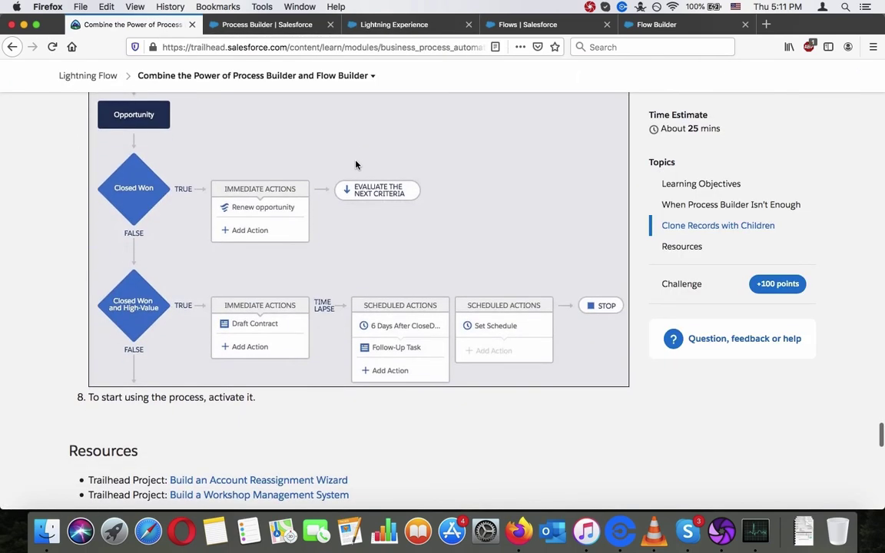
{"action": "scroll", "coordinate": [356, 164], "scroll_direction": "down", "scroll_amount": 10}
{"action": "left_click", "coordinate": [389, 25]}
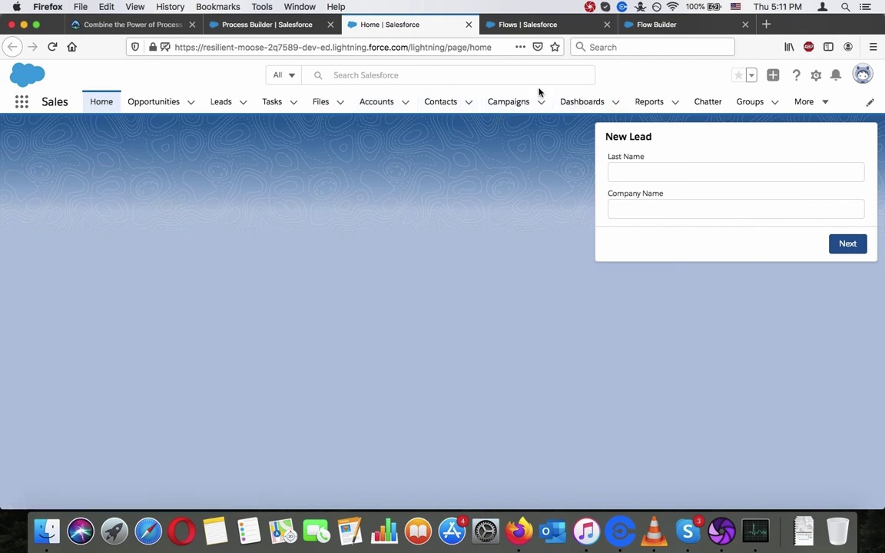
{"action": "left_click", "coordinate": [146, 103]}
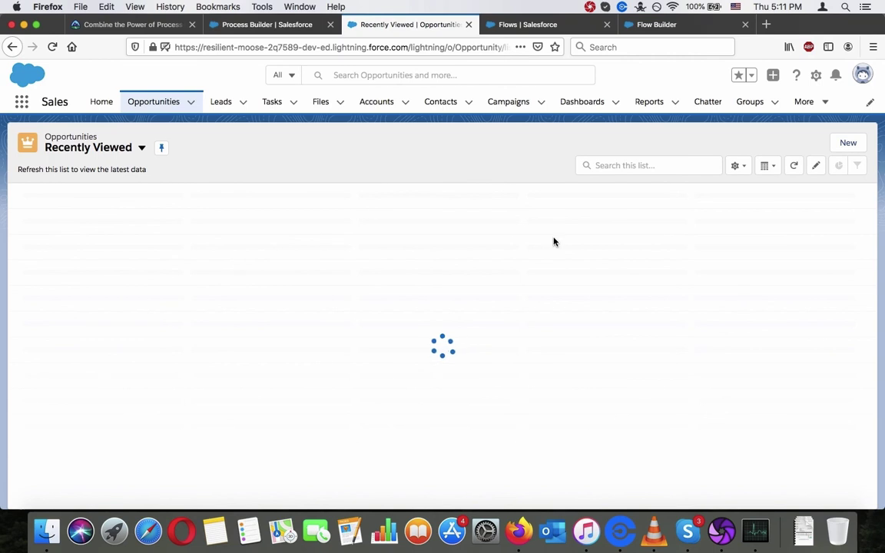
{"action": "left_click", "coordinate": [165, 21]}
{"action": "scroll", "coordinate": [389, 228], "scroll_direction": "up", "scroll_amount": 5}
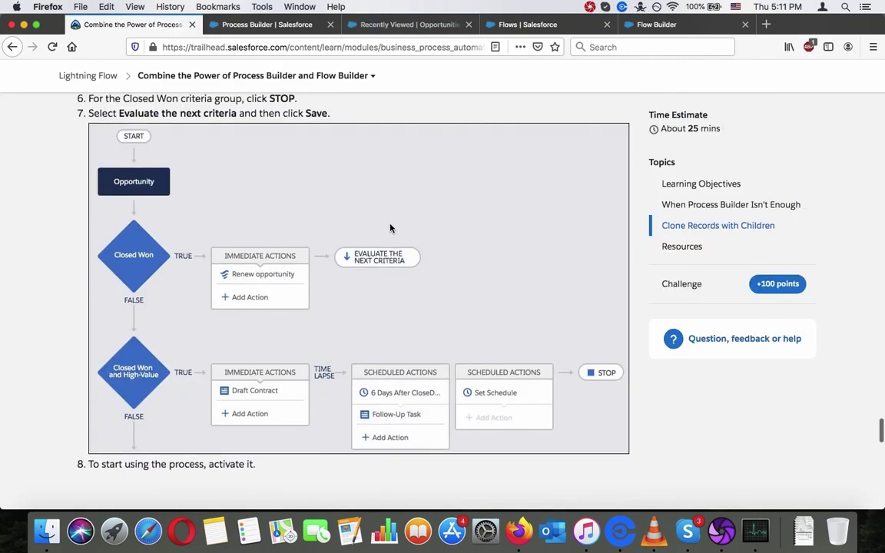
{"action": "left_click", "coordinate": [407, 24]}
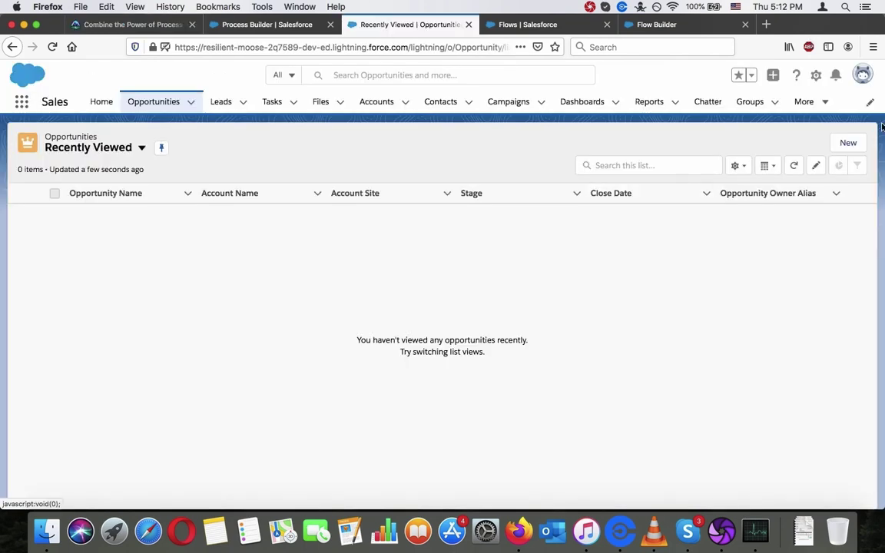
{"action": "left_click", "coordinate": [848, 145]}
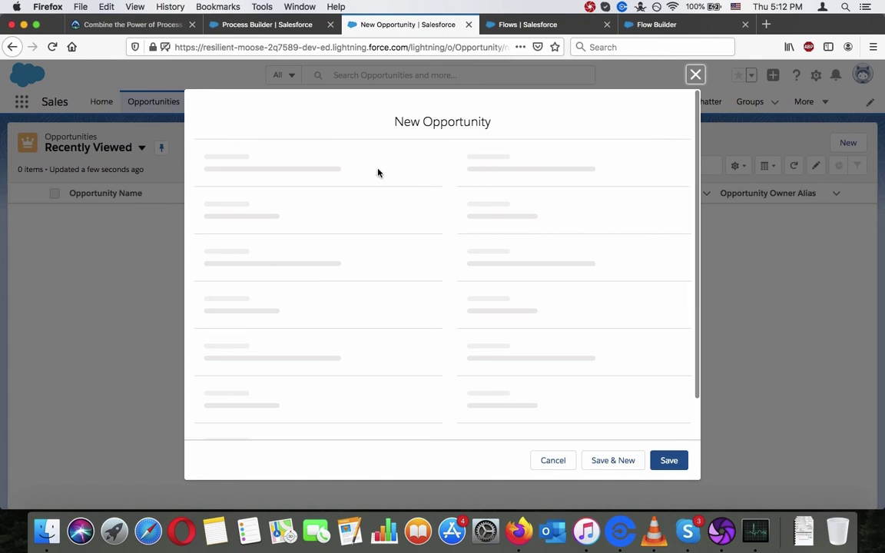
{"action": "left_click", "coordinate": [353, 184]}
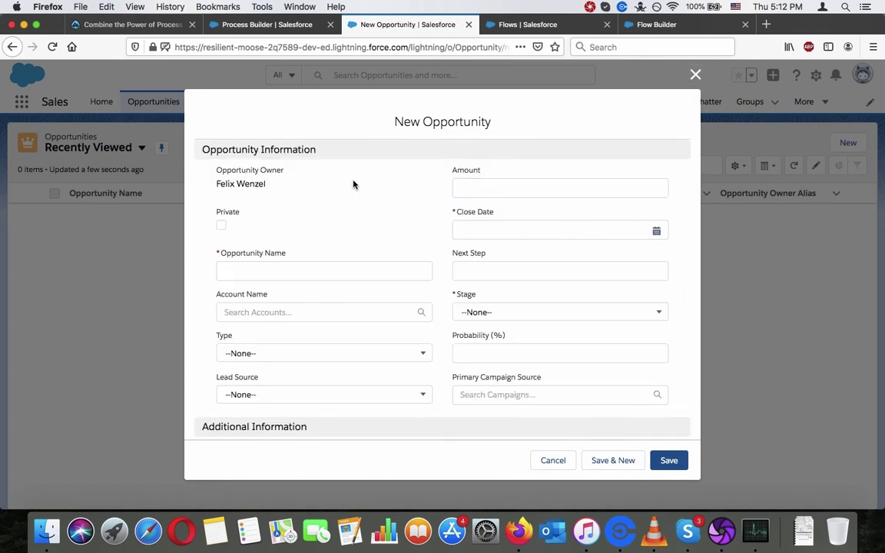
{"action": "left_click", "coordinate": [551, 459]}
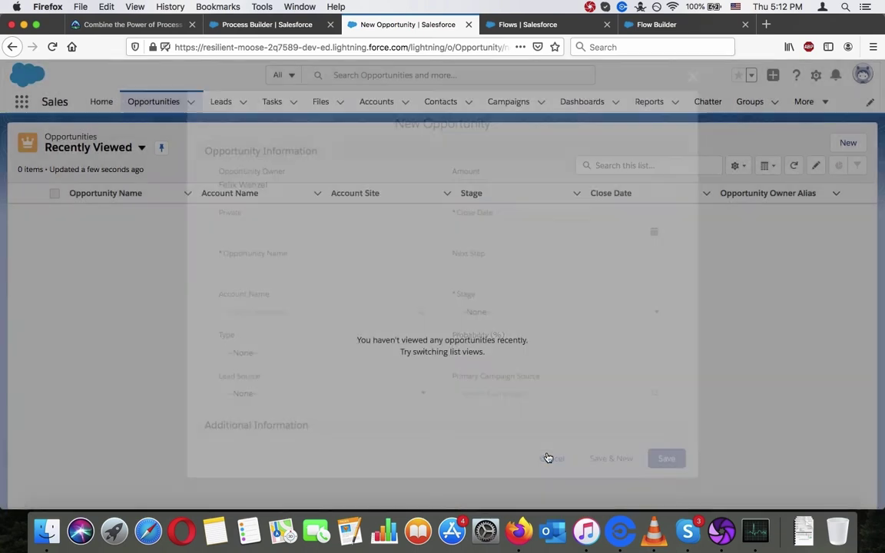
Switch the list view to All Opportunities and open the Express Logistics SLA opportunity.
{"action": "left_click", "coordinate": [130, 149]}
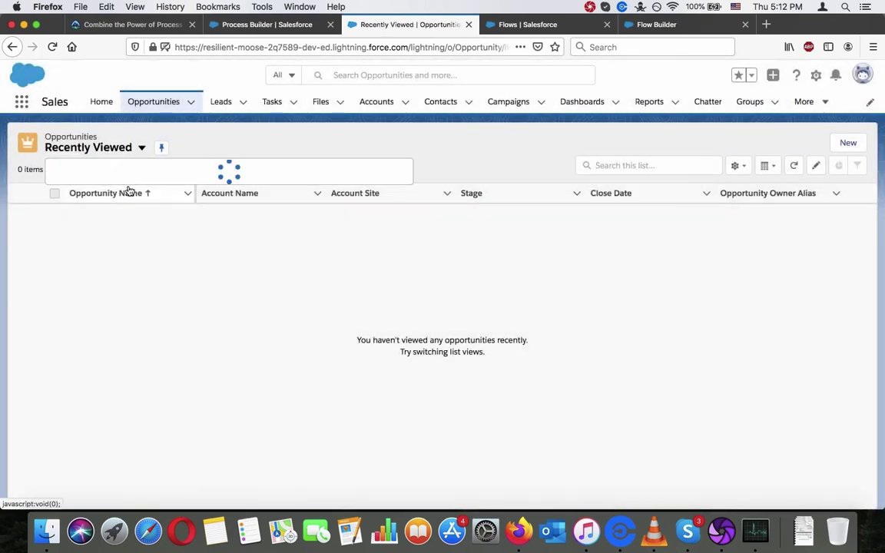
{"action": "left_click", "coordinate": [104, 266]}
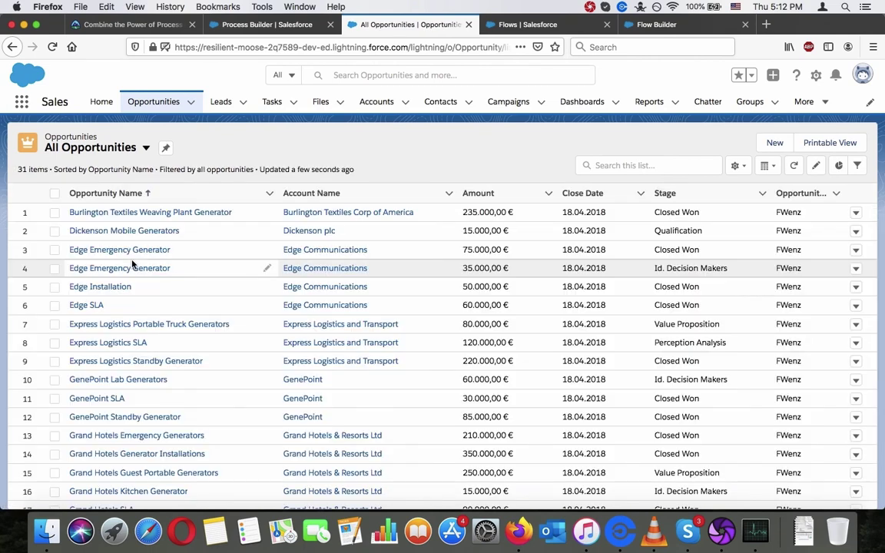
{"action": "left_click", "coordinate": [107, 343]}
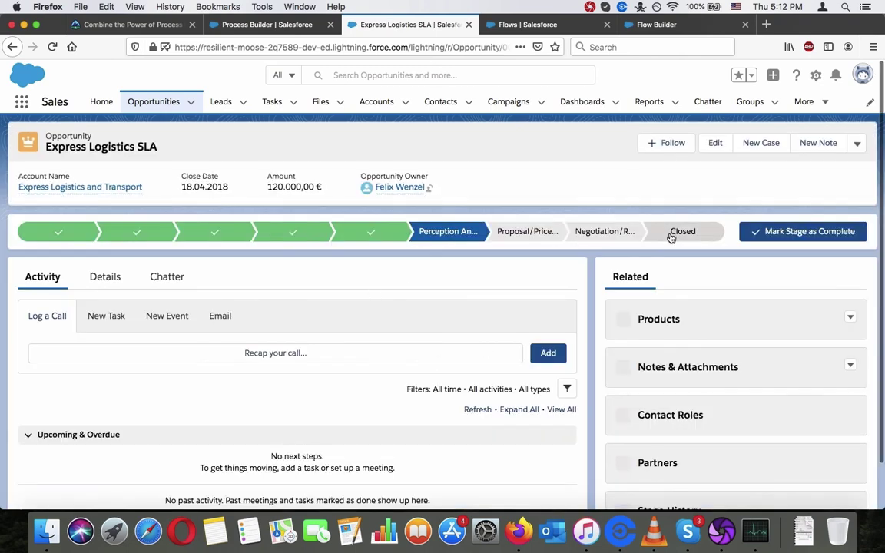
Try to close the Express Logistics SLA opportunity with the stage Closed Won.
{"action": "left_click", "coordinate": [693, 233]}
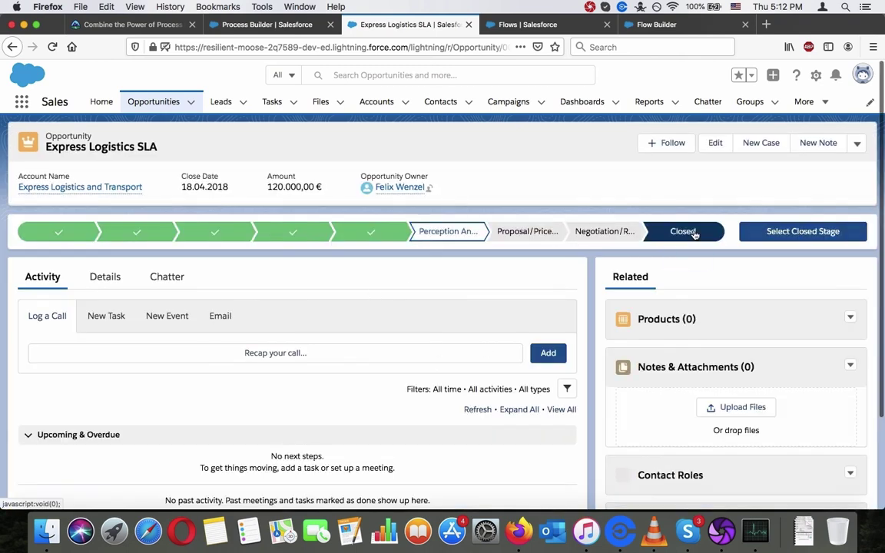
{"action": "left_click", "coordinate": [791, 233]}
{"action": "left_click", "coordinate": [565, 292]}
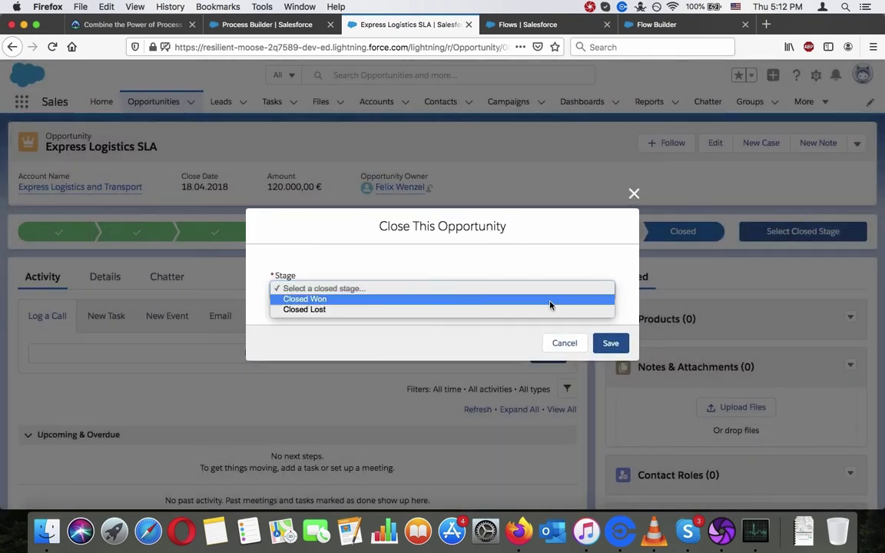
{"action": "left_click", "coordinate": [550, 301]}
{"action": "left_click", "coordinate": [611, 344]}
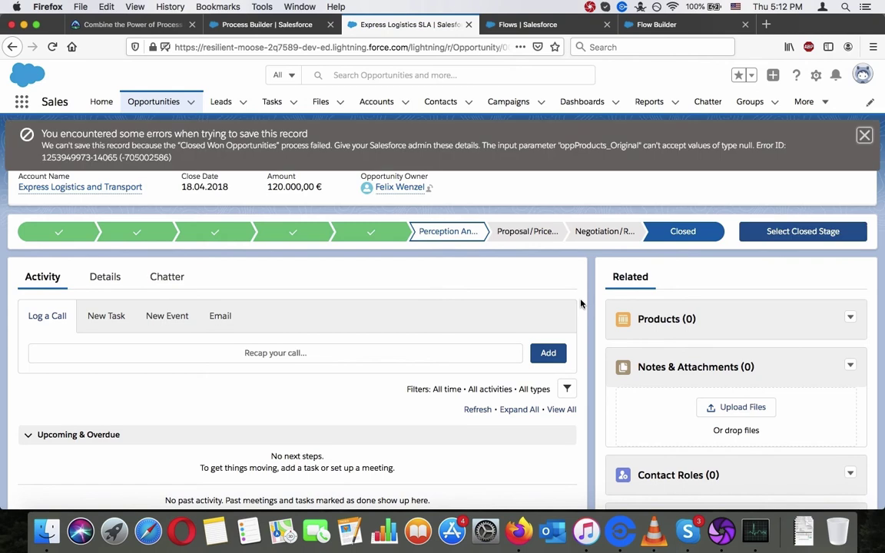
Copy the input parameter name oppProducts_Original from the save error and search the Trailhead page for it.
{"action": "triple_click", "coordinate": [552, 148]}
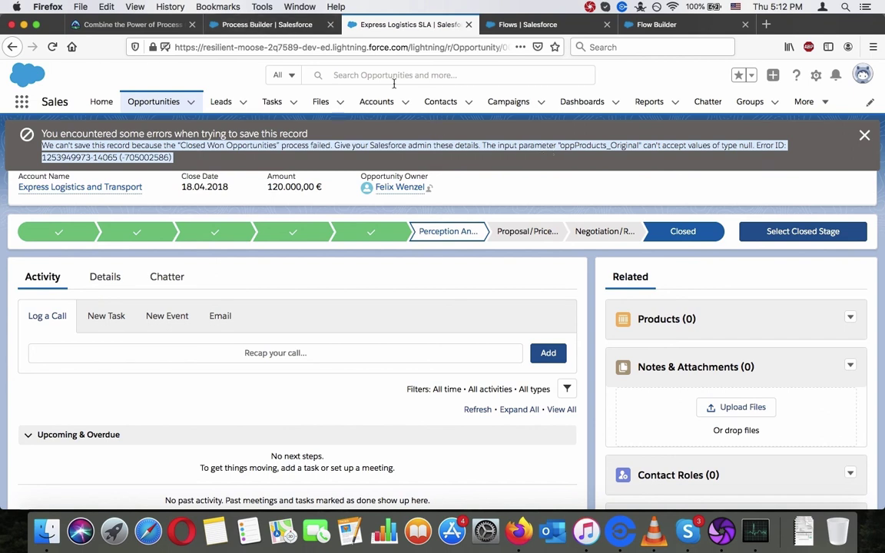
{"action": "double_click", "coordinate": [562, 145]}
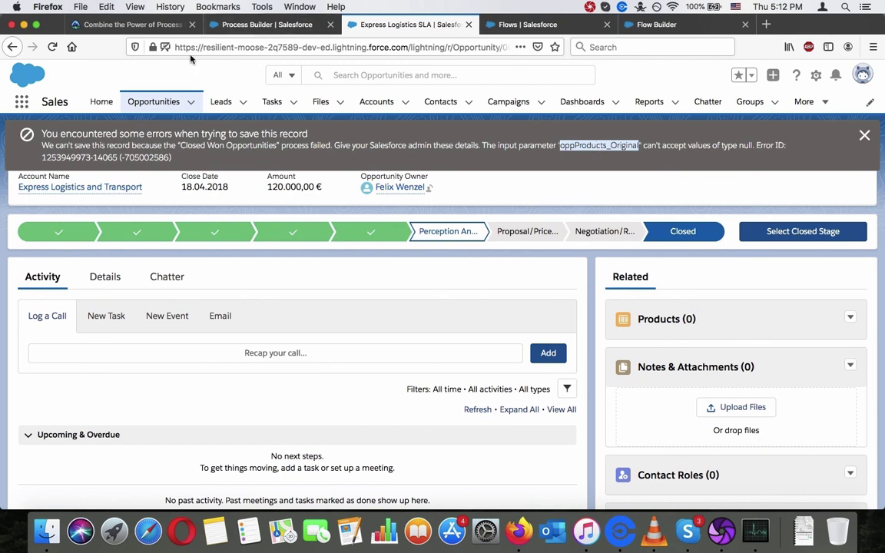
{"action": "left_click", "coordinate": [156, 31]}
{"action": "type", "text": "oppProducts_Original"}
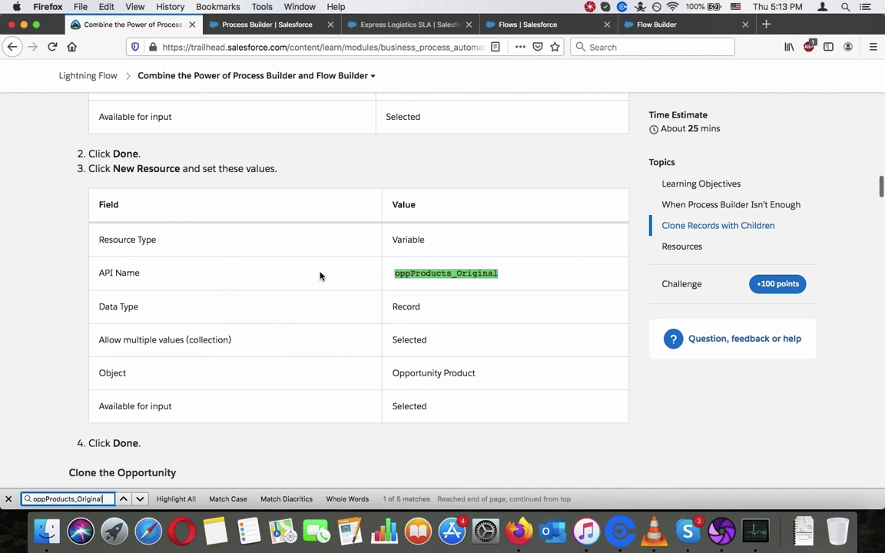
Open the oppProducts_Original record collection variable of the Renew Opportunity flow in Flow Builder to inspect its settings.
{"action": "left_click", "coordinate": [299, 25]}
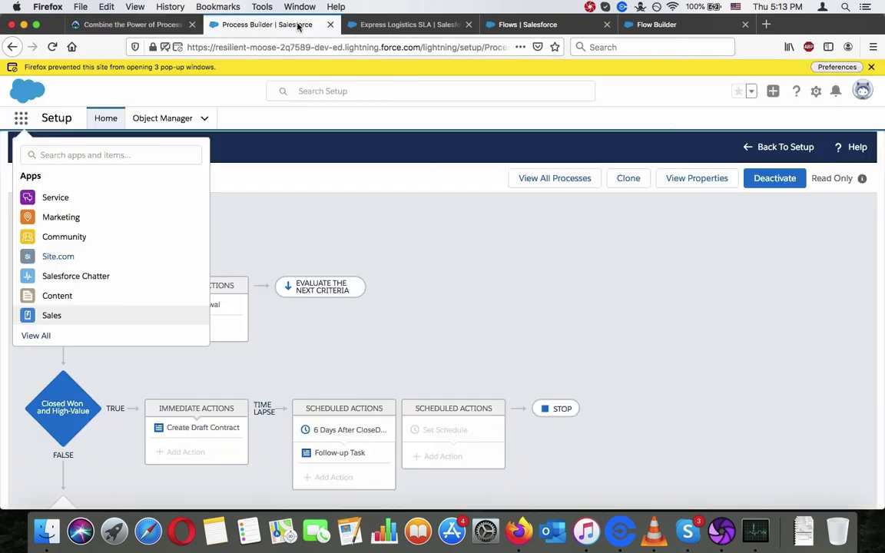
{"action": "left_click", "coordinate": [407, 31]}
{"action": "left_click", "coordinate": [484, 26]}
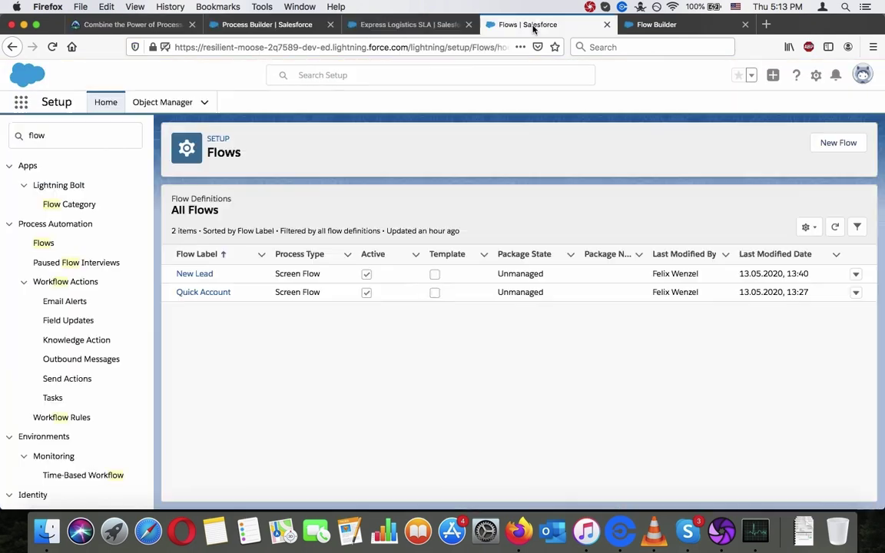
{"action": "left_click", "coordinate": [644, 23]}
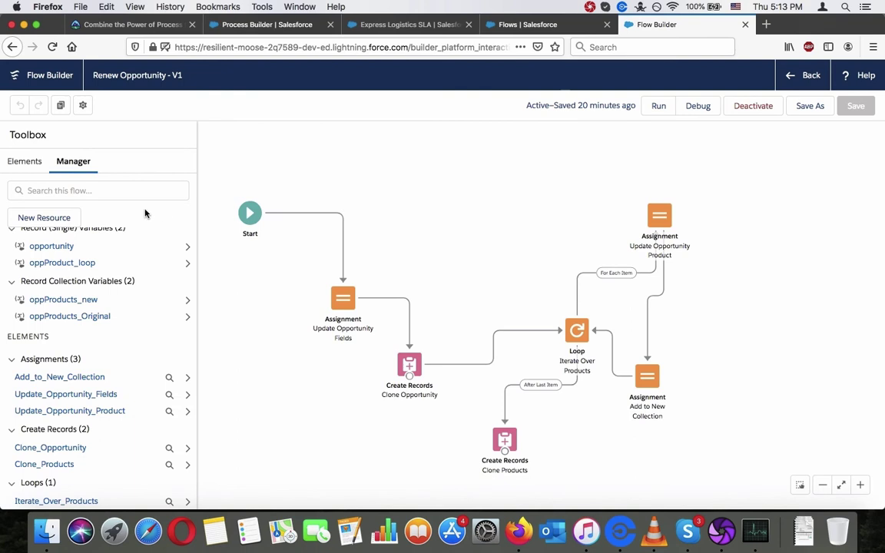
{"action": "left_click", "coordinate": [298, 25]}
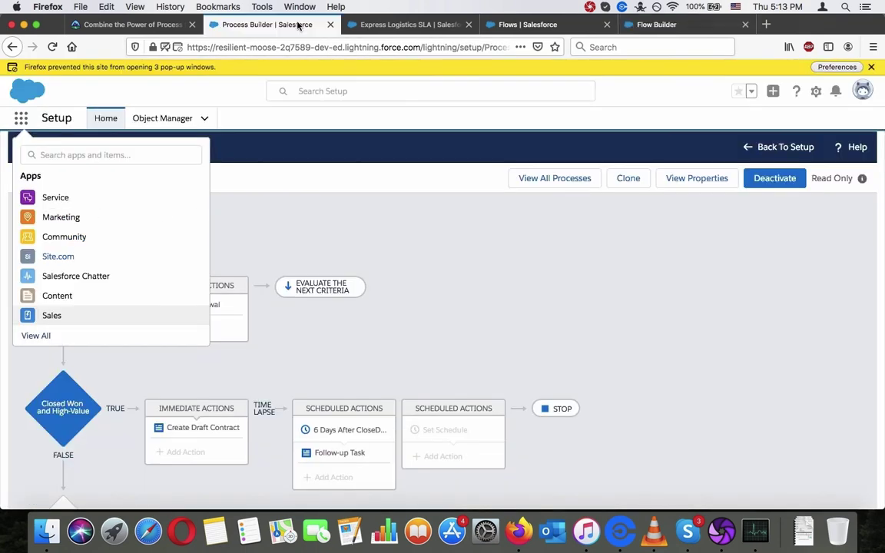
{"action": "left_click", "coordinate": [407, 25]}
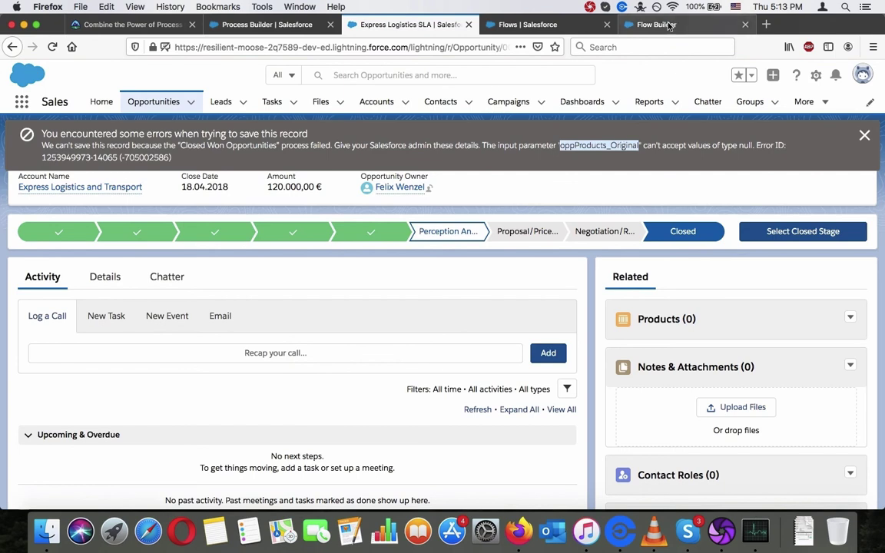
{"action": "left_click", "coordinate": [630, 23]}
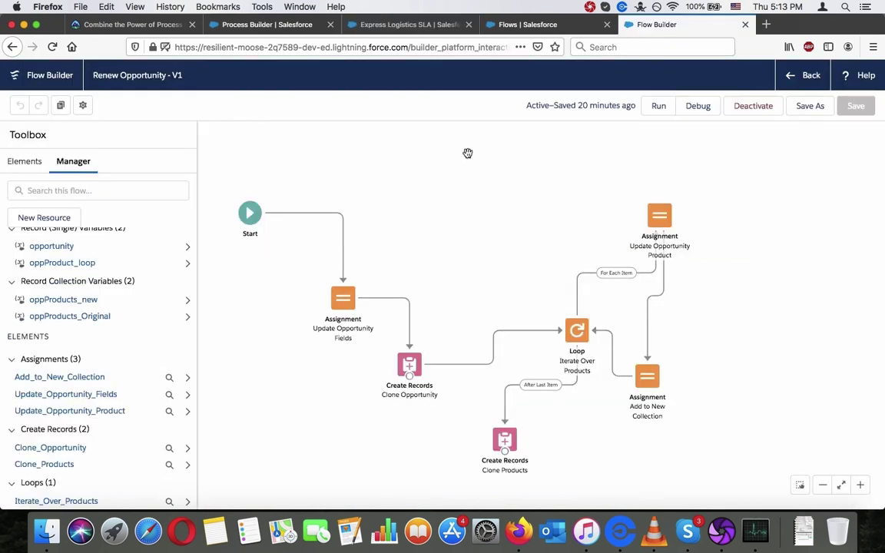
{"action": "left_click", "coordinate": [70, 316]}
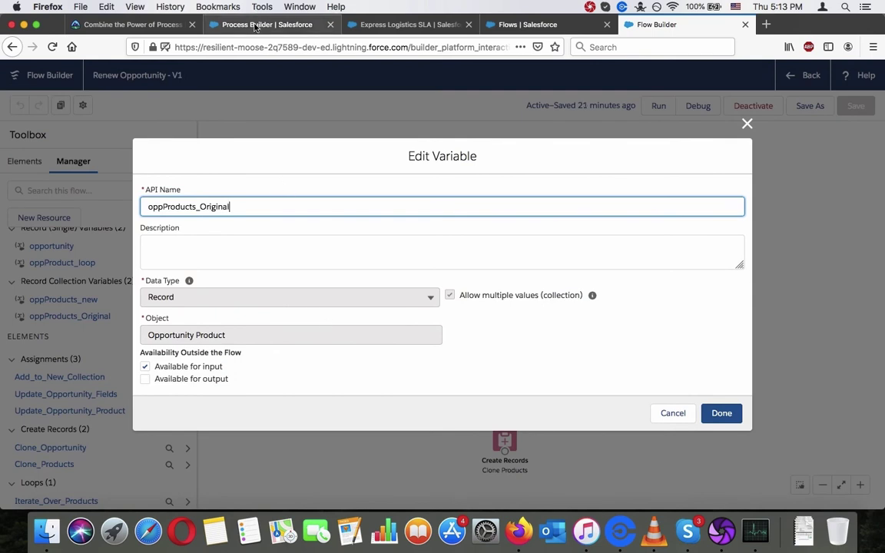
Compare the oppProducts_Original variable's data type, collection, object and input settings with the values in the Trailhead instructions.
{"action": "left_click", "coordinate": [230, 25]}
{"action": "left_click", "coordinate": [153, 31]}
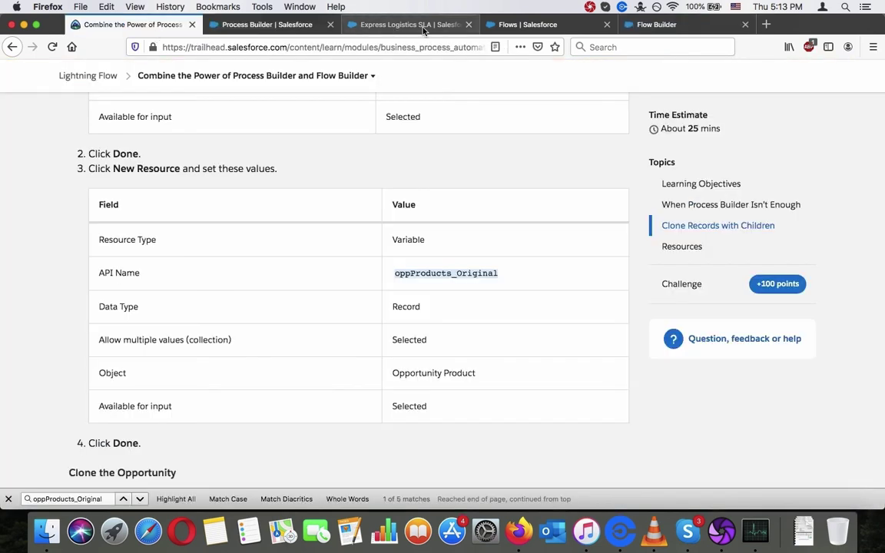
{"action": "left_click", "coordinate": [673, 27]}
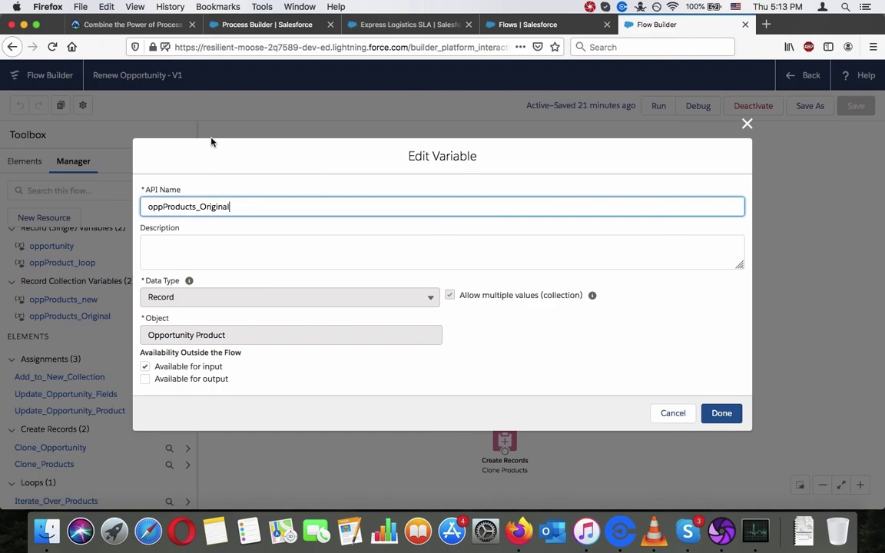
{"action": "left_click", "coordinate": [142, 25]}
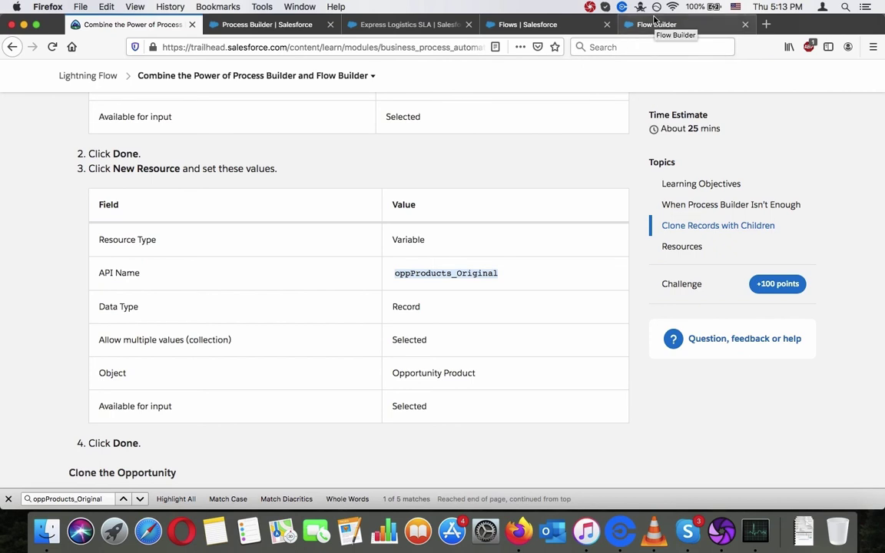
{"action": "left_click", "coordinate": [654, 18]}
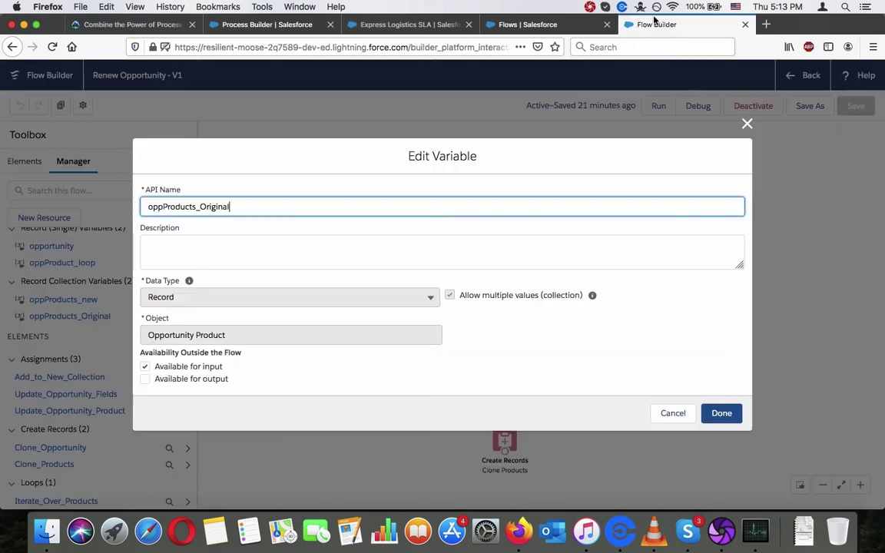
{"action": "left_click", "coordinate": [158, 26]}
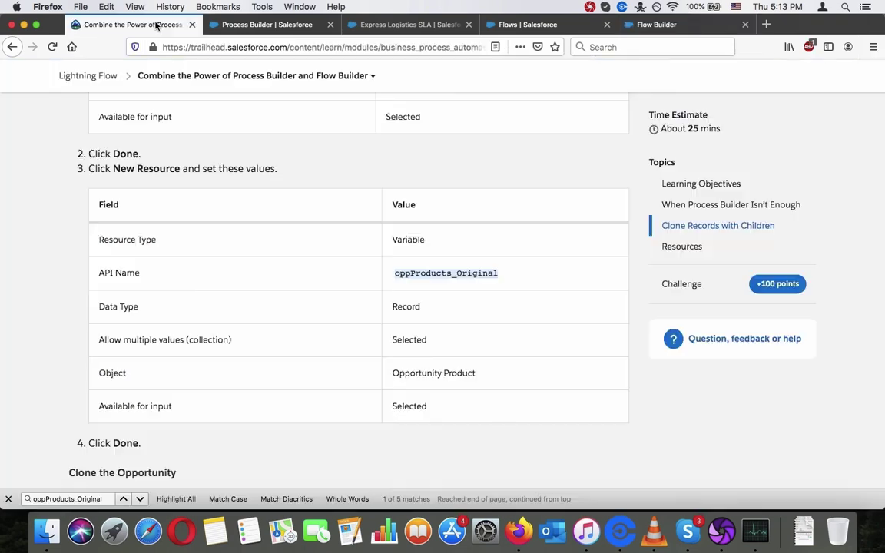
{"action": "left_click", "coordinate": [654, 24]}
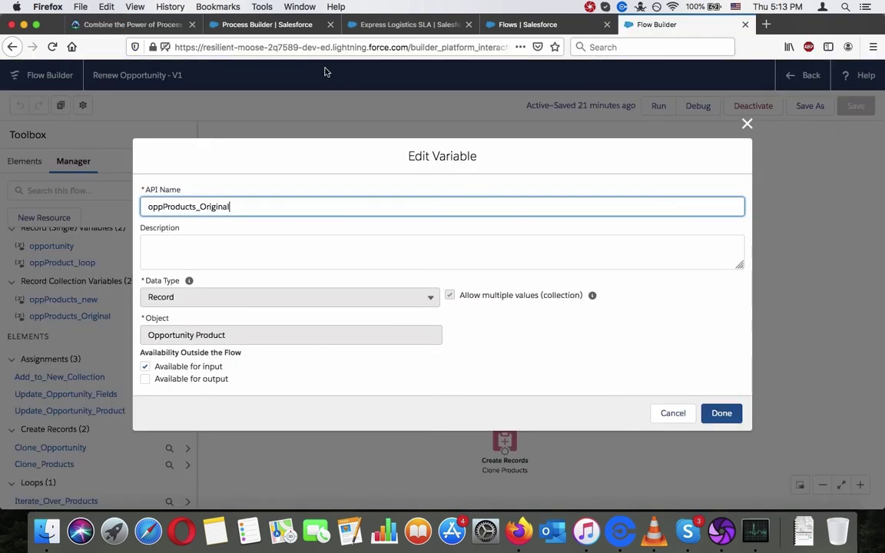
{"action": "left_click", "coordinate": [140, 26]}
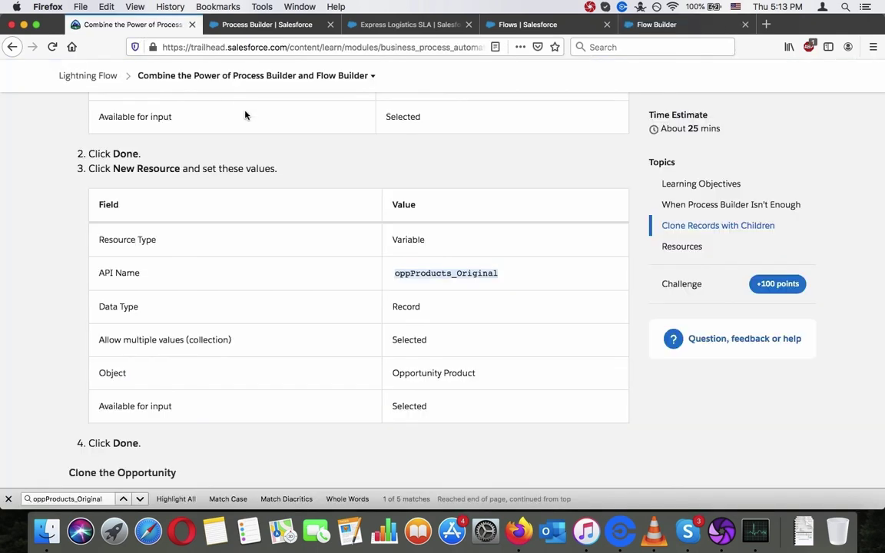
{"action": "left_click", "coordinate": [650, 26]}
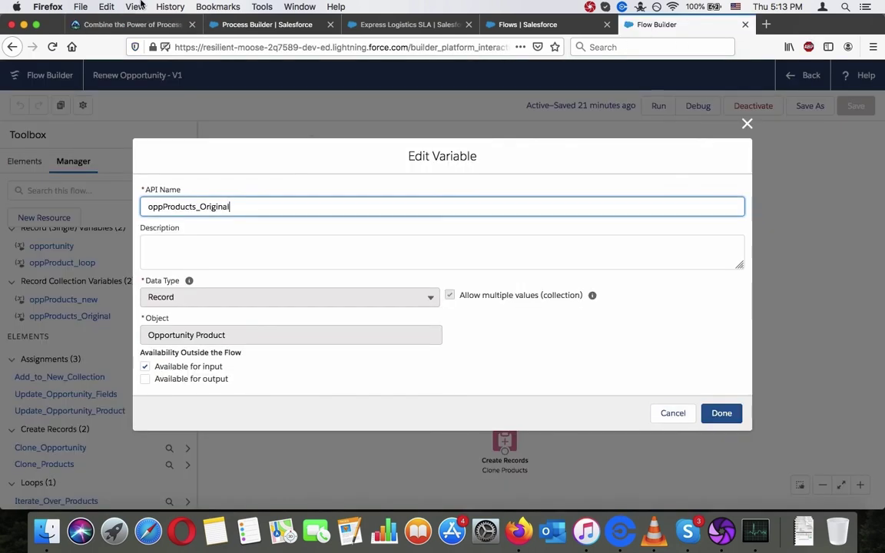
{"action": "left_click", "coordinate": [152, 24]}
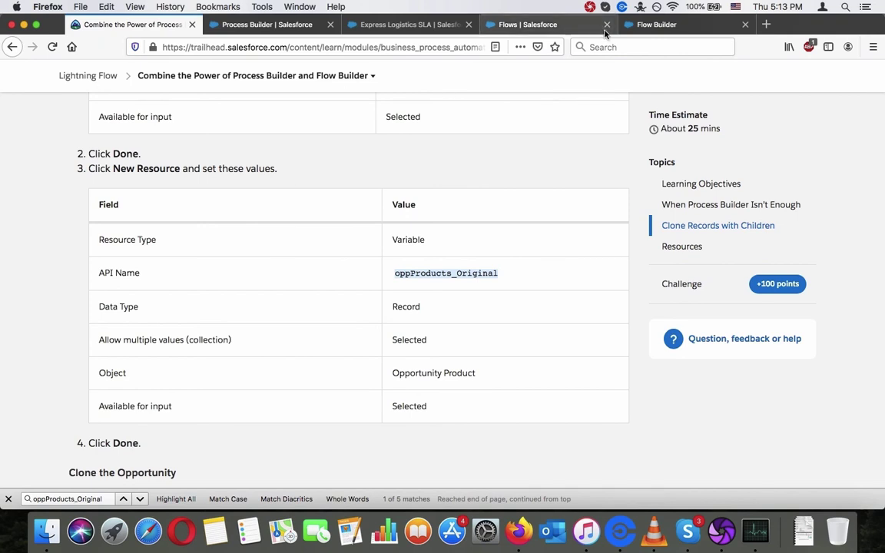
Review the Trailhead instructions for cloning the opportunity and its products, including the loop variable and the Update Opportunity Product assignment.
{"action": "scroll", "coordinate": [521, 229], "scroll_direction": "down", "scroll_amount": 5}
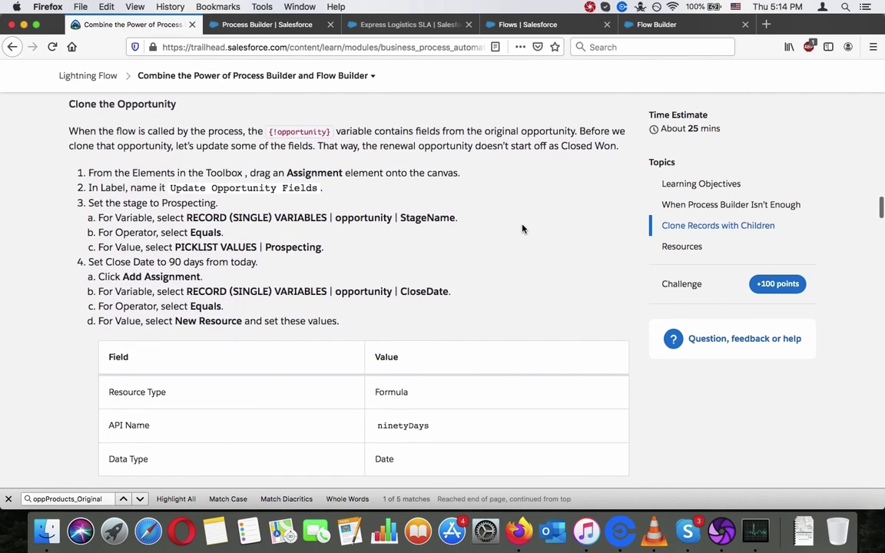
{"action": "scroll", "coordinate": [521, 229], "scroll_direction": "down", "scroll_amount": 4}
{"action": "scroll", "coordinate": [522, 229], "scroll_direction": "down", "scroll_amount": 10}
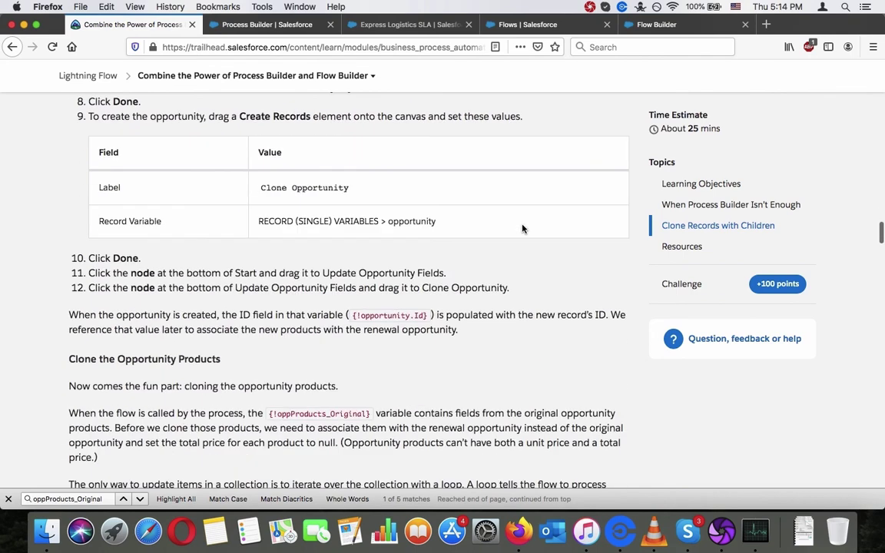
{"action": "scroll", "coordinate": [521, 229], "scroll_direction": "down", "scroll_amount": 15}
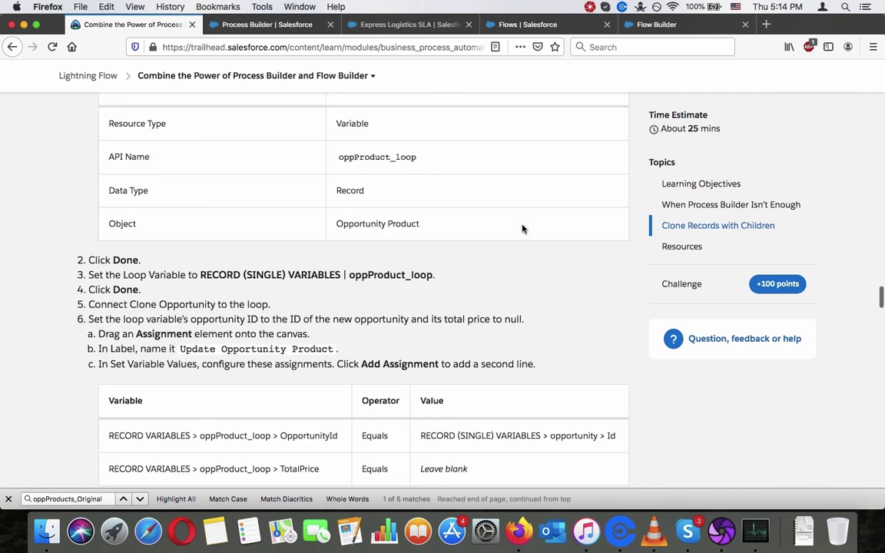
{"action": "scroll", "coordinate": [521, 229], "scroll_direction": "down", "scroll_amount": 2}
{"action": "scroll", "coordinate": [521, 229], "scroll_direction": "up", "scroll_amount": 3}
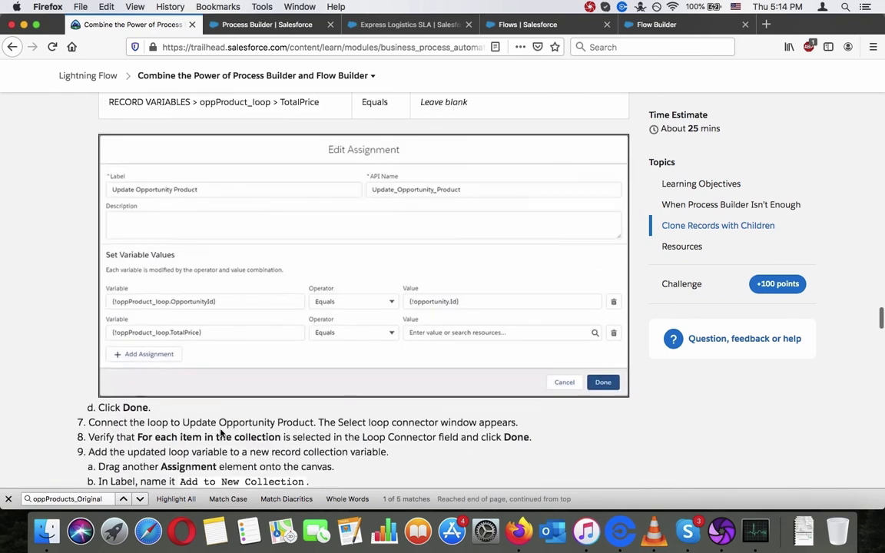
{"action": "scroll", "coordinate": [193, 321], "scroll_direction": "up", "scroll_amount": 3}
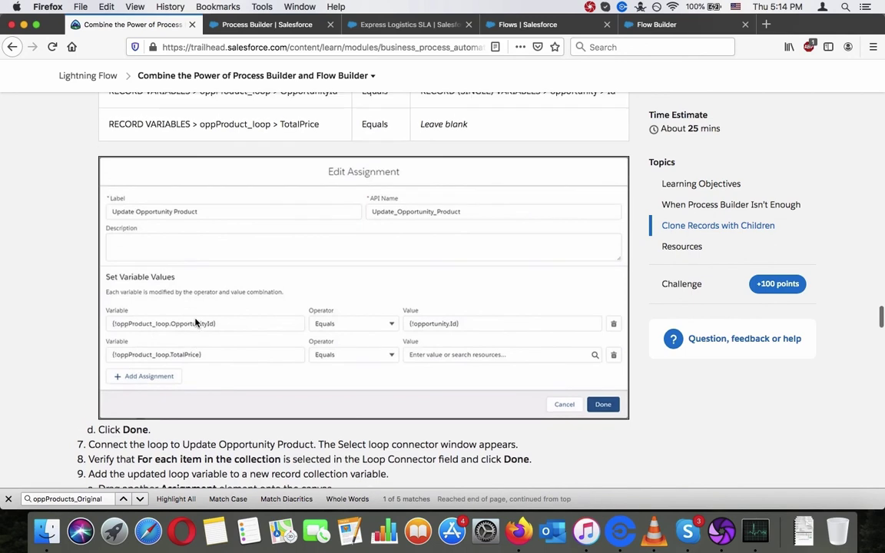
{"action": "scroll", "coordinate": [195, 323], "scroll_direction": "up", "scroll_amount": 1}
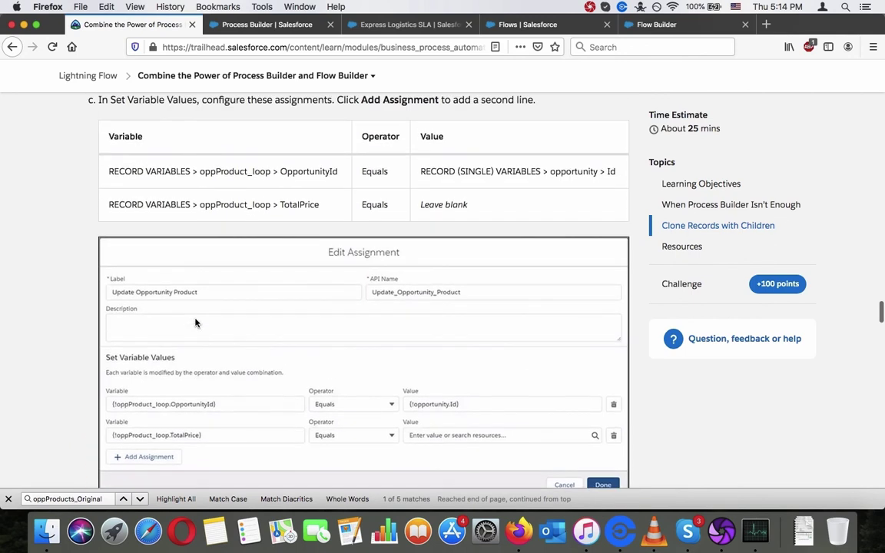
{"action": "scroll", "coordinate": [195, 324], "scroll_direction": "up", "scroll_amount": 3}
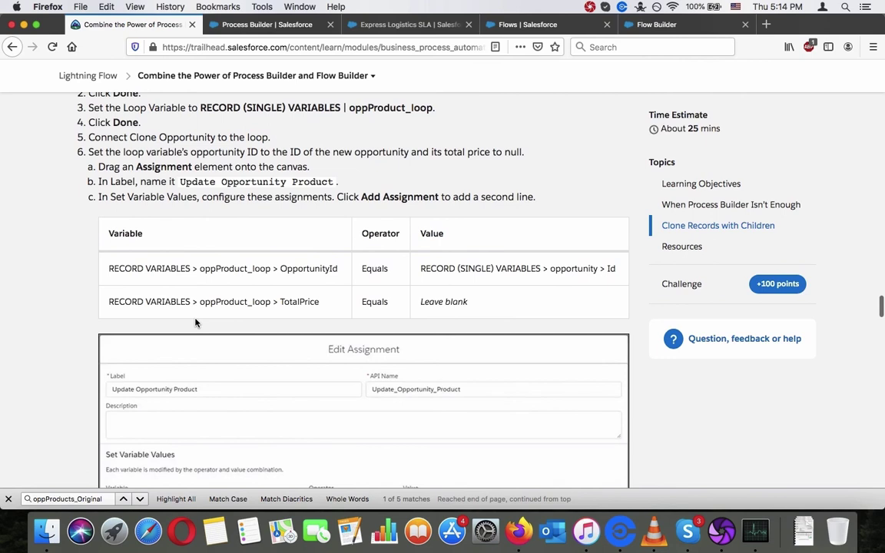
{"action": "scroll", "coordinate": [195, 321], "scroll_direction": "down", "scroll_amount": 1}
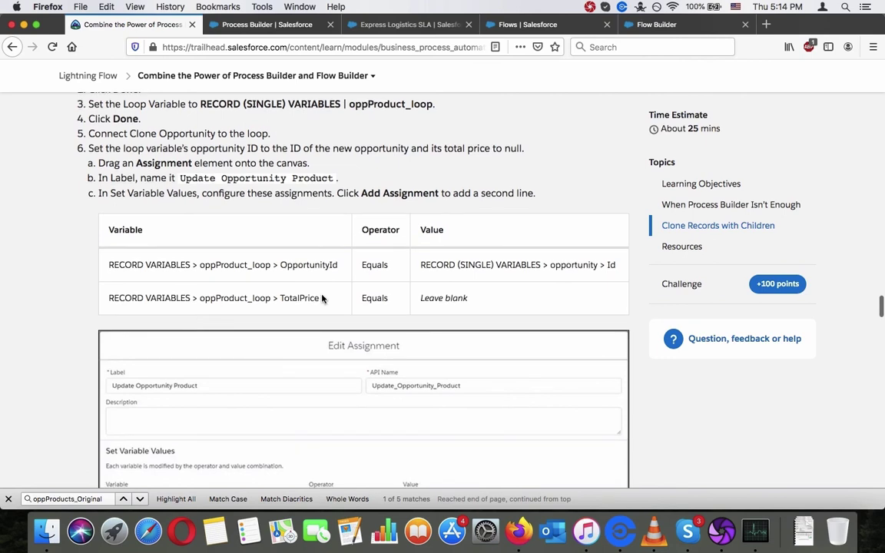
{"action": "scroll", "coordinate": [322, 300], "scroll_direction": "up", "scroll_amount": 1}
{"action": "scroll", "coordinate": [322, 300], "scroll_direction": "up", "scroll_amount": 3}
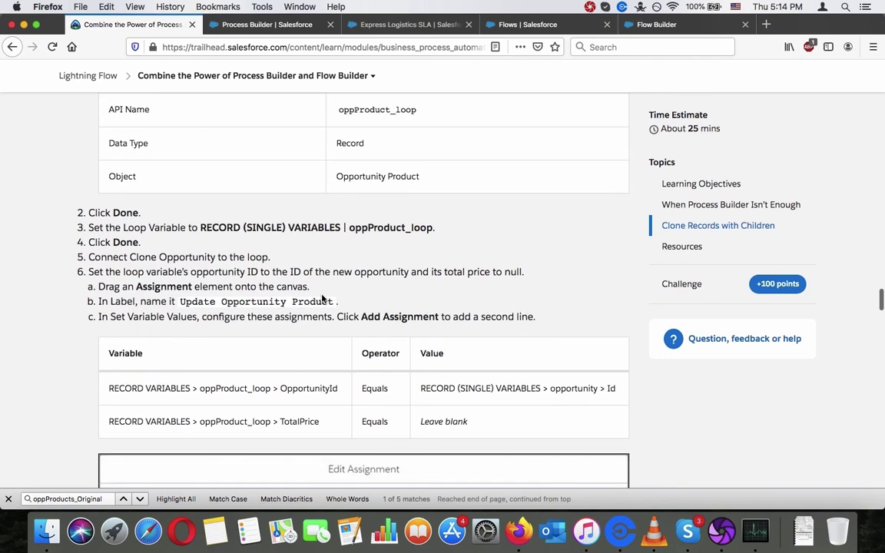
{"action": "scroll", "coordinate": [322, 300], "scroll_direction": "up", "scroll_amount": 4}
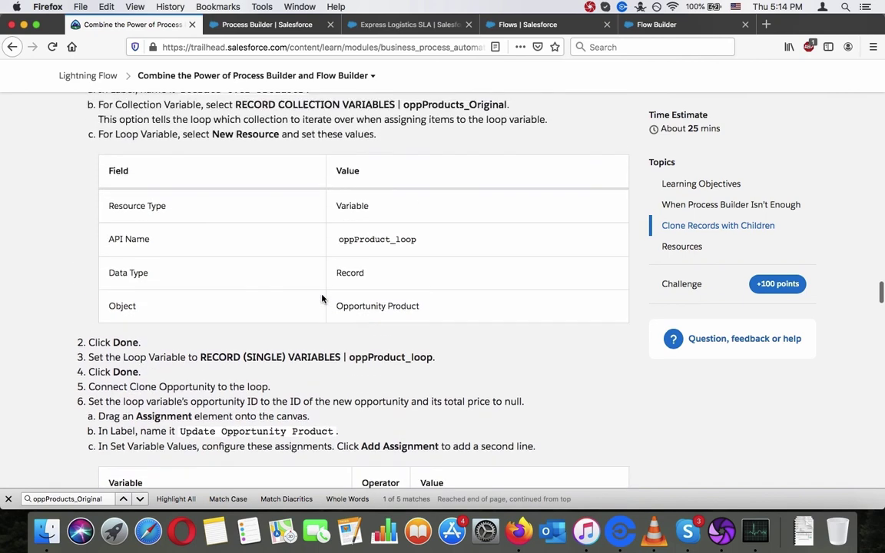
{"action": "scroll", "coordinate": [322, 299], "scroll_direction": "down", "scroll_amount": 4}
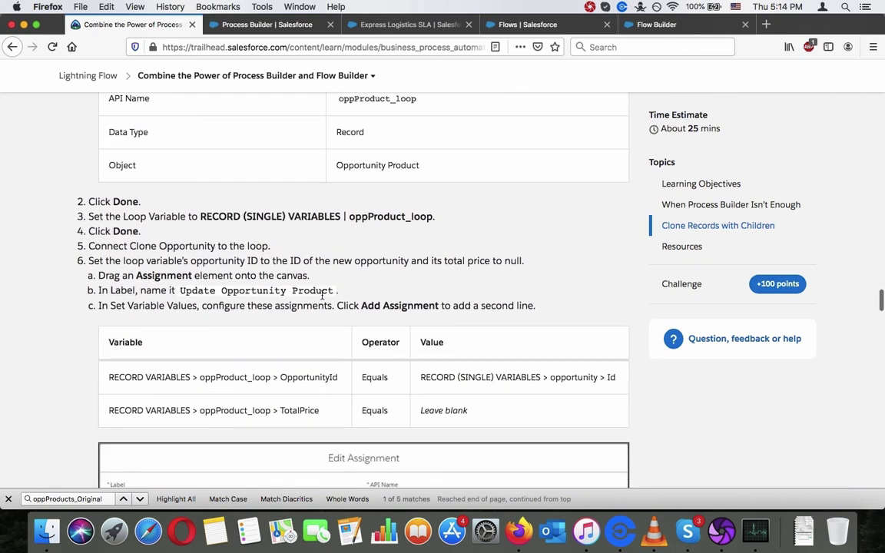
{"action": "scroll", "coordinate": [322, 296], "scroll_direction": "down", "scroll_amount": 8}
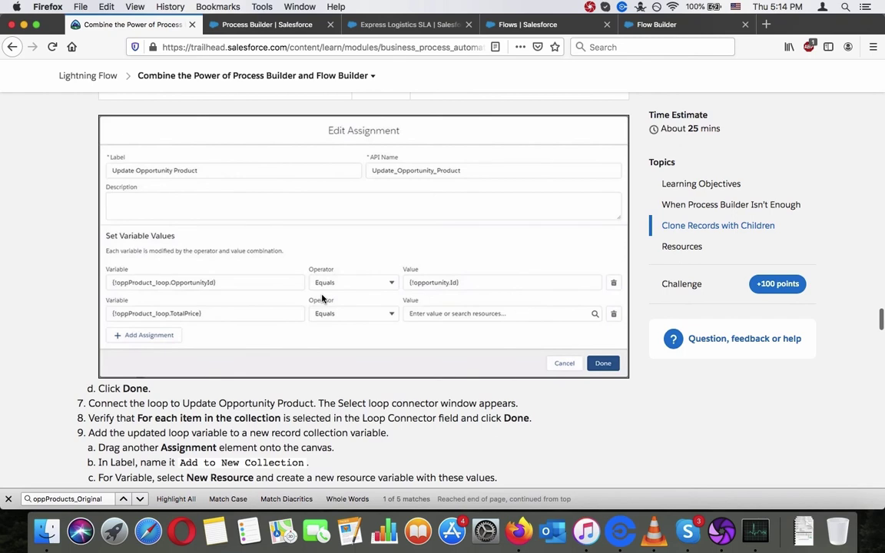
{"action": "scroll", "coordinate": [322, 300], "scroll_direction": "up", "scroll_amount": 3}
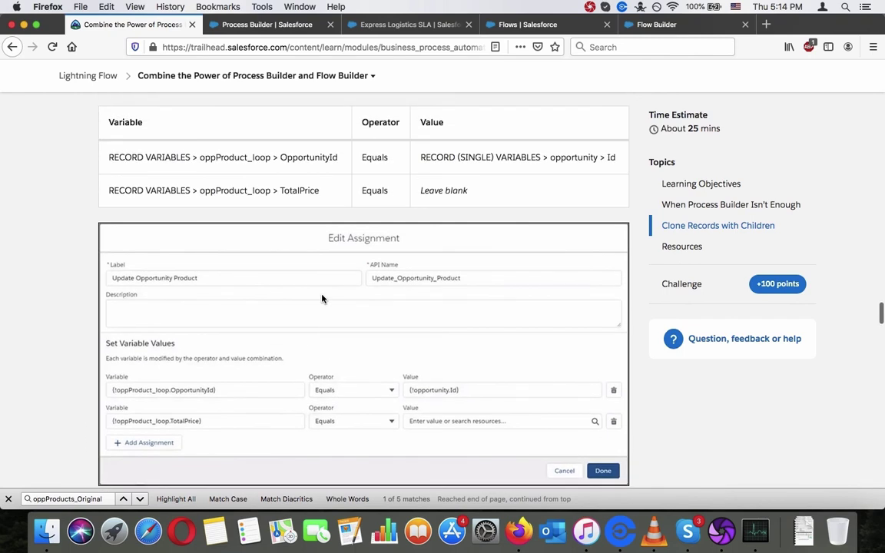
Close the oppProducts_Original variable and compare the Renew Opportunity flow's elements and connections with the finished flow diagram on Trailhead.
{"action": "left_click", "coordinate": [657, 24]}
{"action": "left_click", "coordinate": [747, 123]}
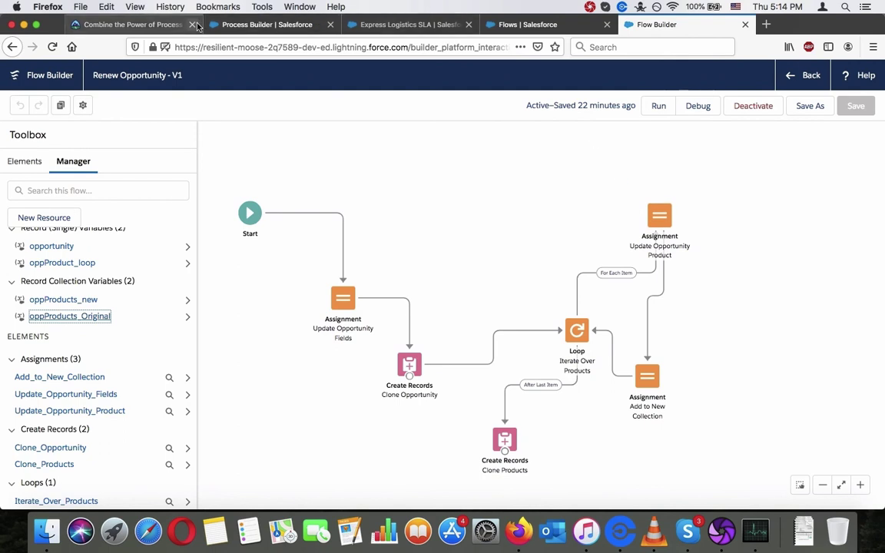
{"action": "left_click", "coordinate": [143, 24]}
{"action": "scroll", "coordinate": [253, 333], "scroll_direction": "down", "scroll_amount": 10}
{"action": "scroll", "coordinate": [254, 332], "scroll_direction": "up", "scroll_amount": 5}
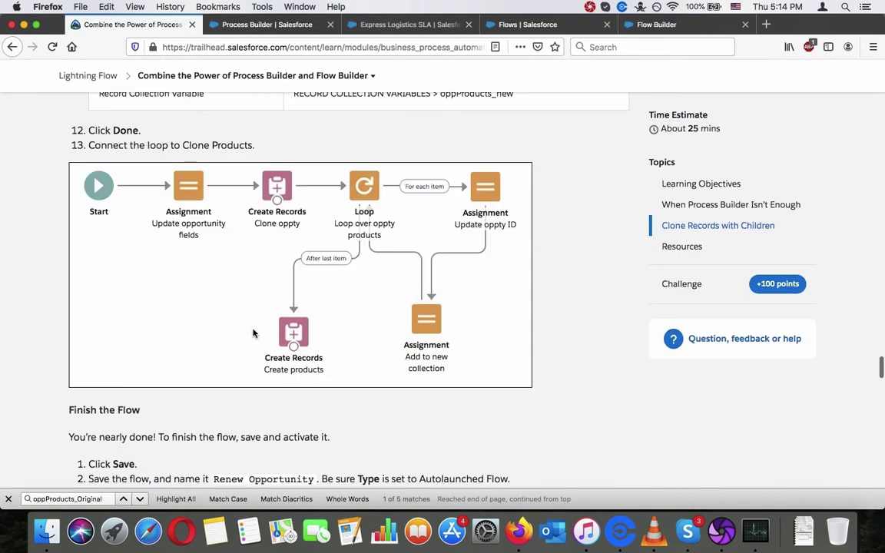
{"action": "left_click", "coordinate": [651, 25]}
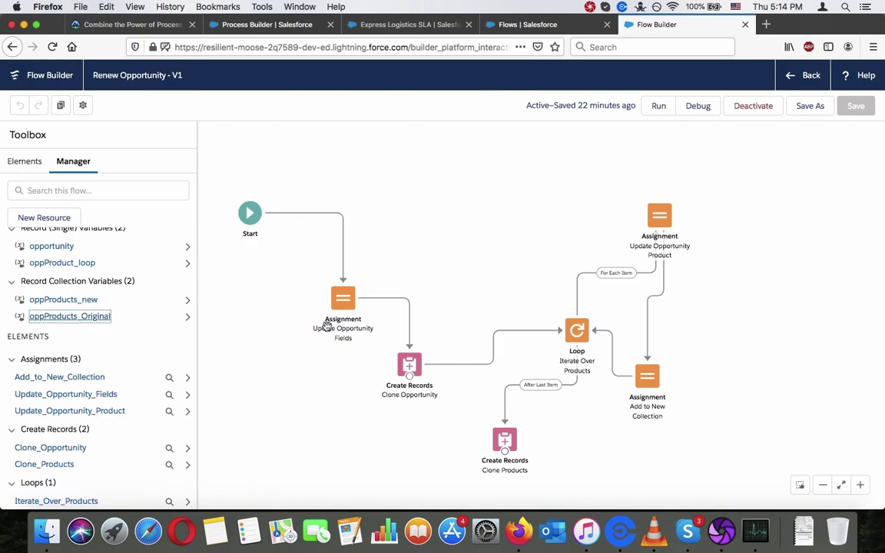
{"action": "left_click", "coordinate": [134, 25]}
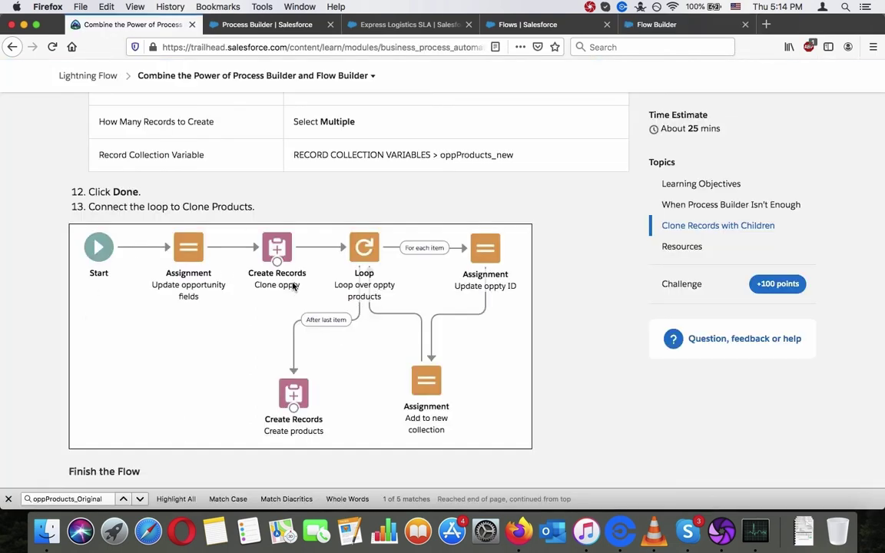
{"action": "left_click", "coordinate": [653, 25]}
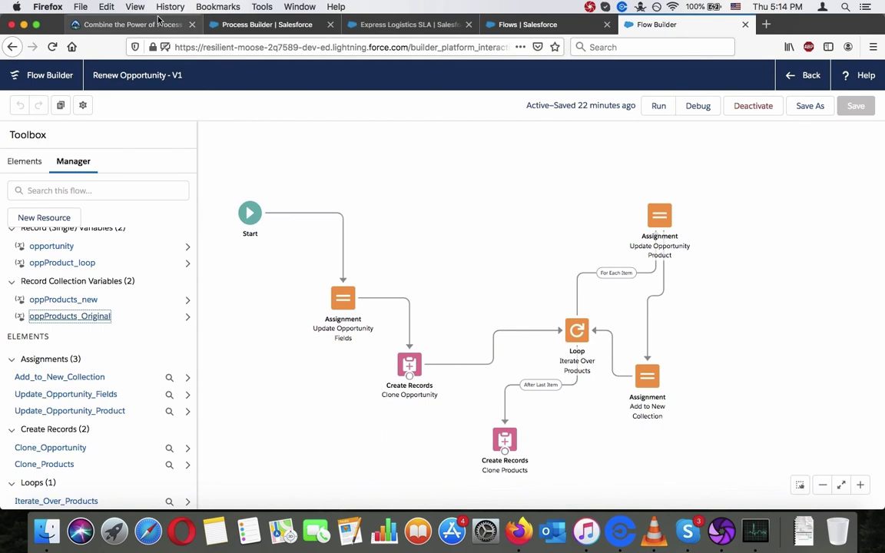
{"action": "left_click", "coordinate": [131, 25]}
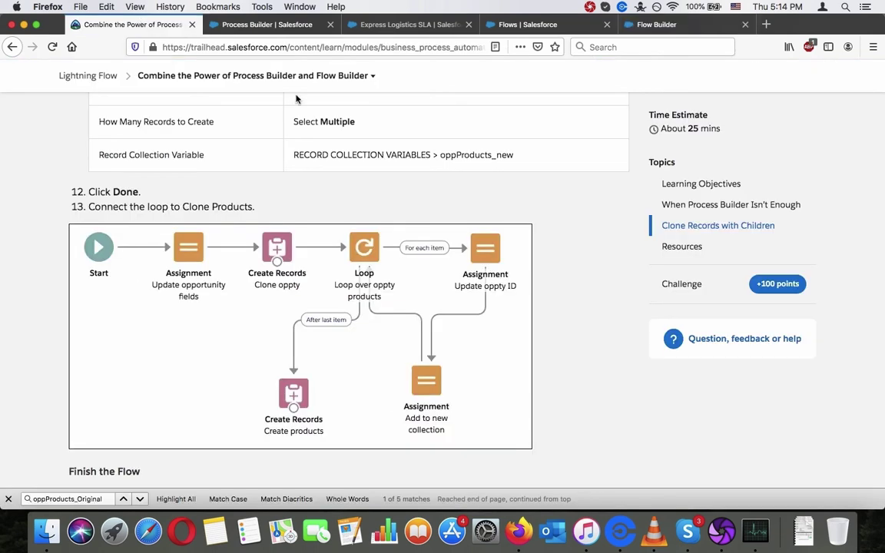
Move the Add to New Collection assignment to the right of the Iterate Over Products loop and check the layout against the Trailhead diagram.
{"action": "left_click", "coordinate": [647, 25]}
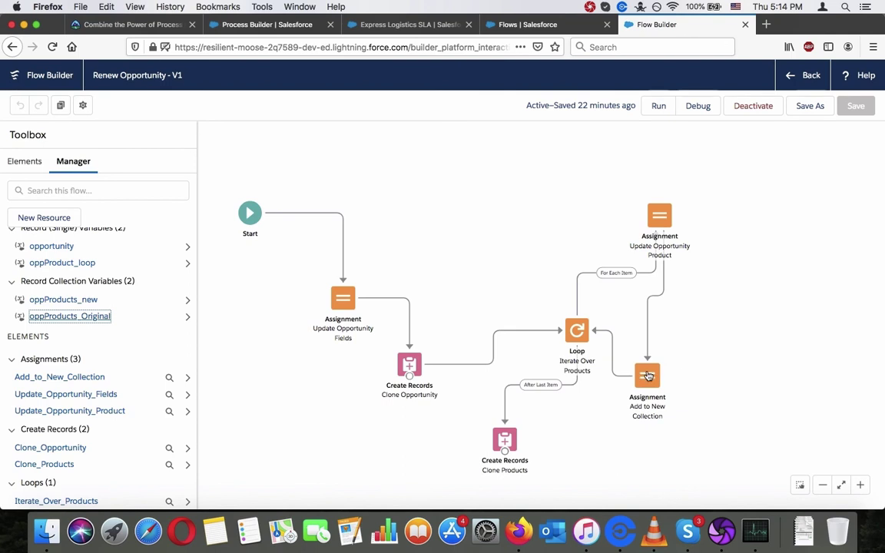
{"action": "left_click_drag", "start_coordinate": [647, 375], "coordinate": [750, 344]}
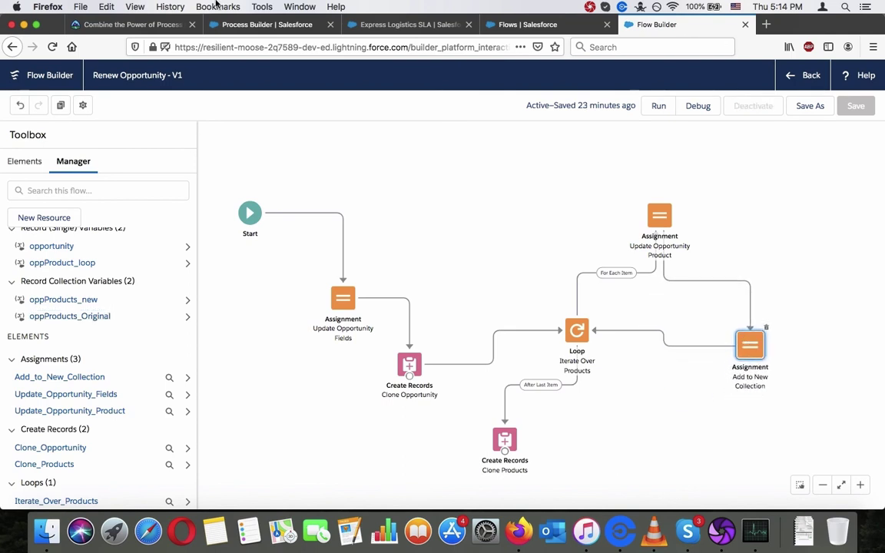
{"action": "left_click", "coordinate": [159, 23]}
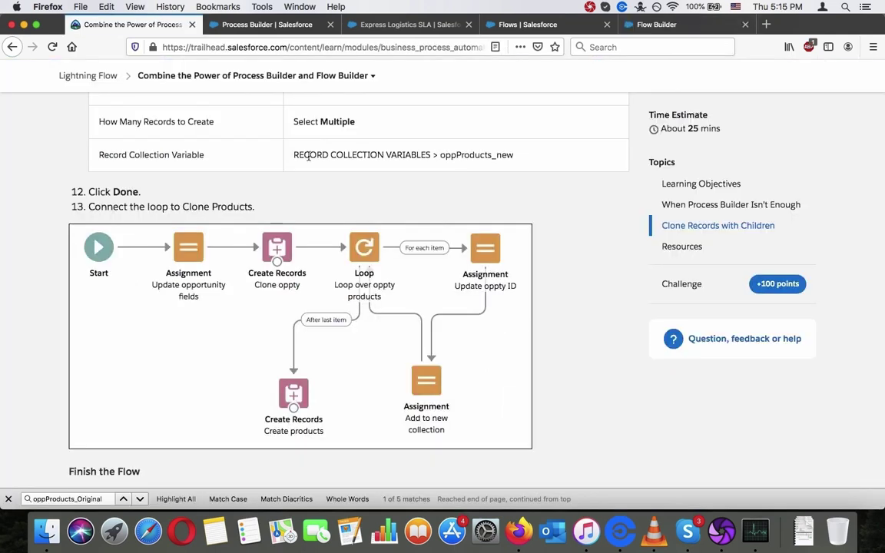
{"action": "left_click", "coordinate": [646, 25]}
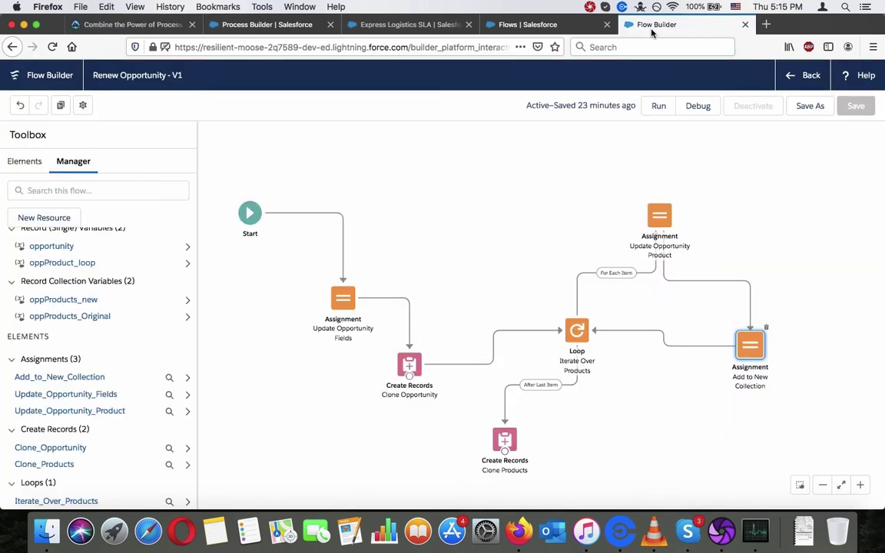
Compare each connector of the Renew Opportunity flow, including both loop branches, with the finished flow diagram on Trailhead.
{"action": "left_click", "coordinate": [129, 23]}
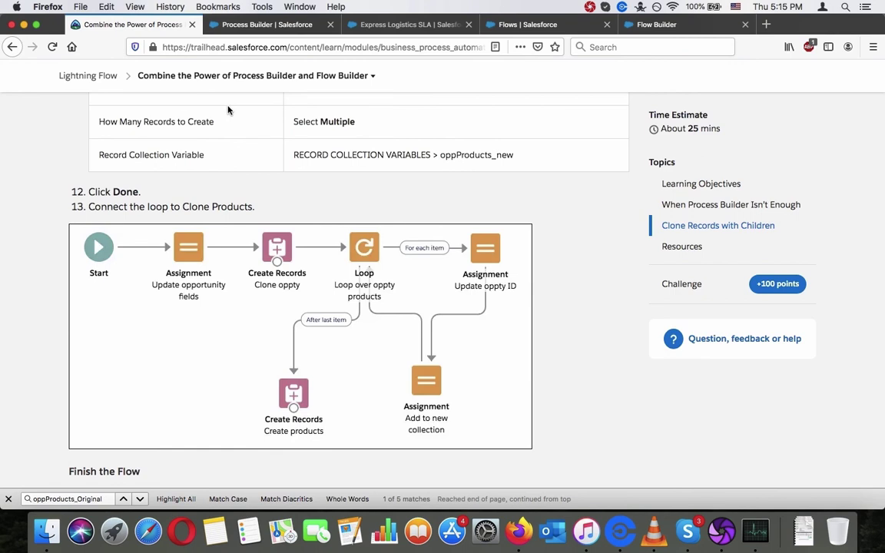
{"action": "left_click", "coordinate": [651, 24]}
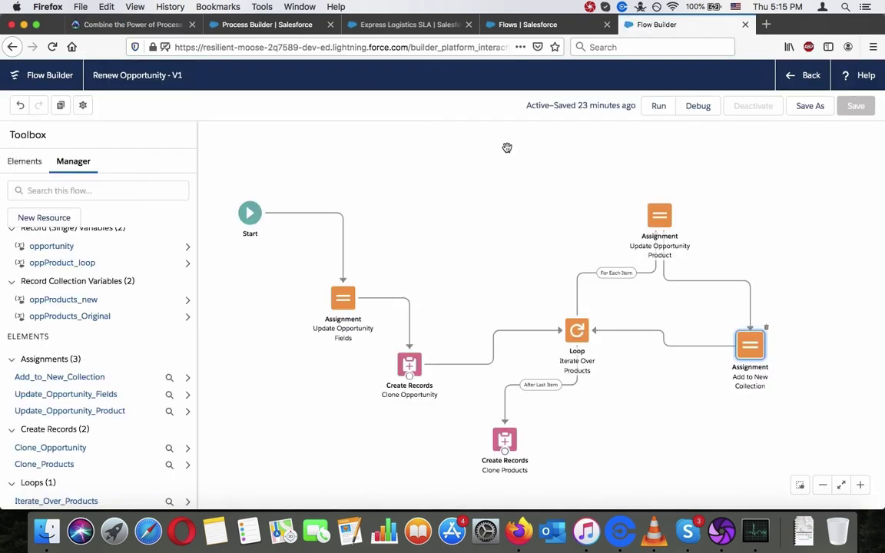
{"action": "left_click", "coordinate": [127, 24]}
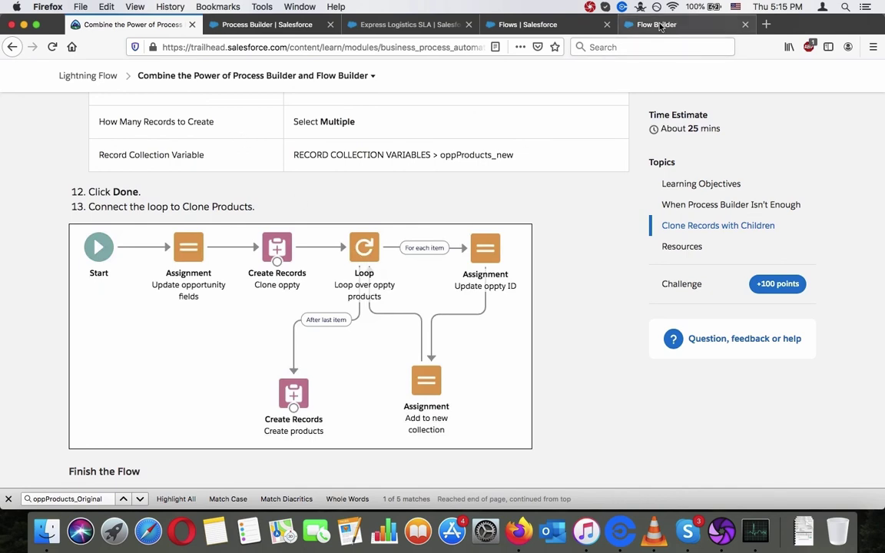
{"action": "left_click", "coordinate": [626, 24]}
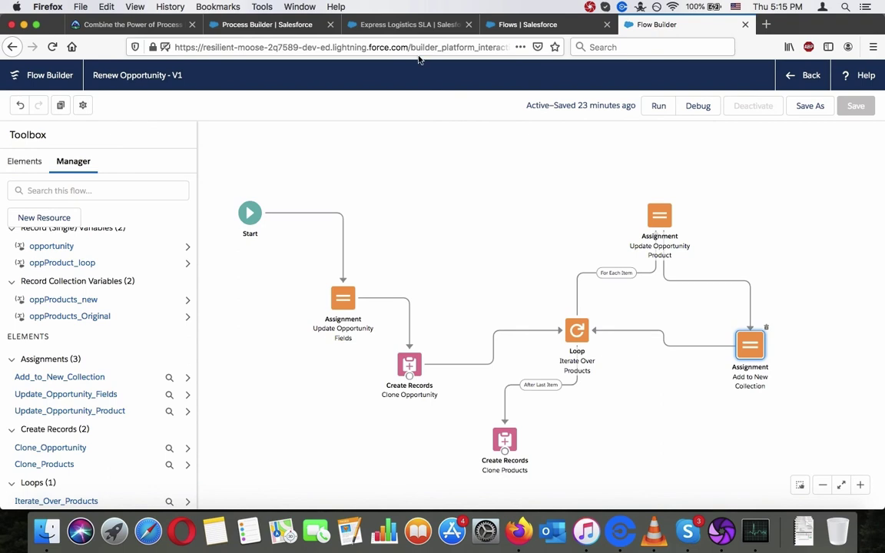
{"action": "left_click", "coordinate": [169, 28]}
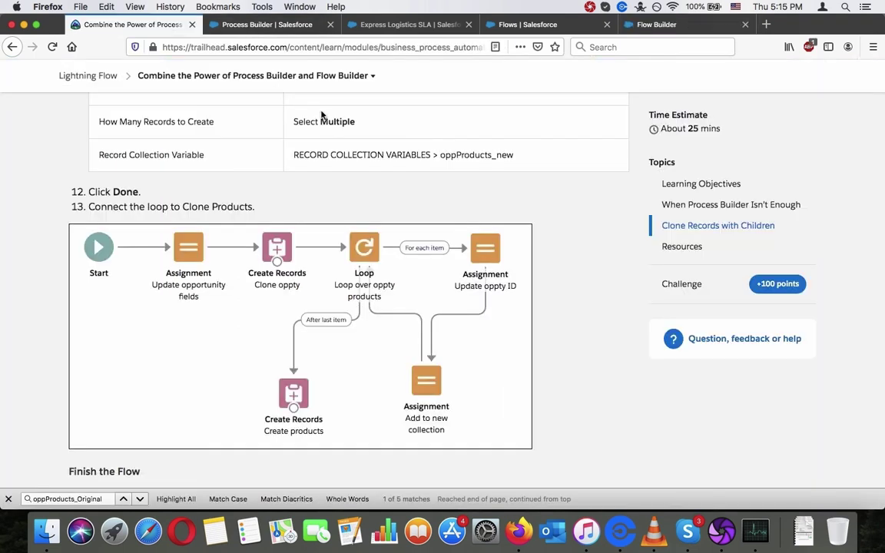
{"action": "left_click", "coordinate": [624, 25]}
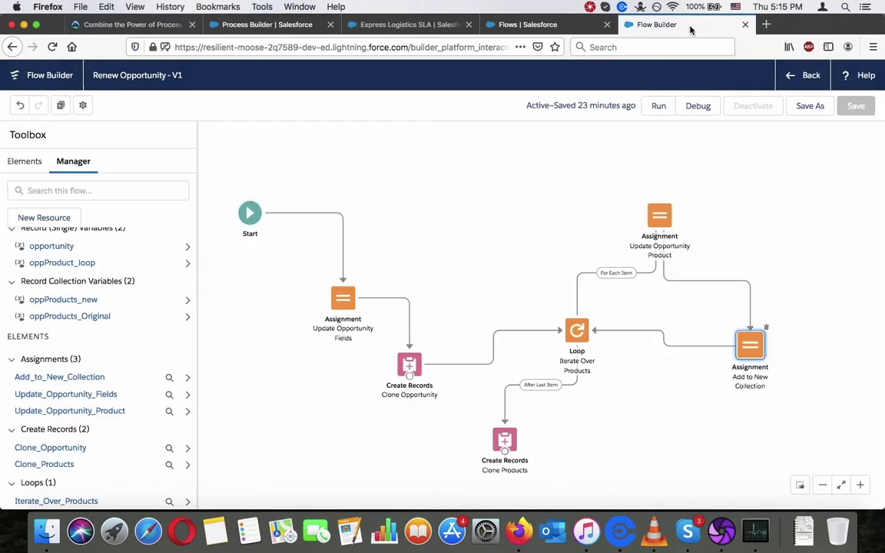
{"action": "left_click", "coordinate": [129, 25]}
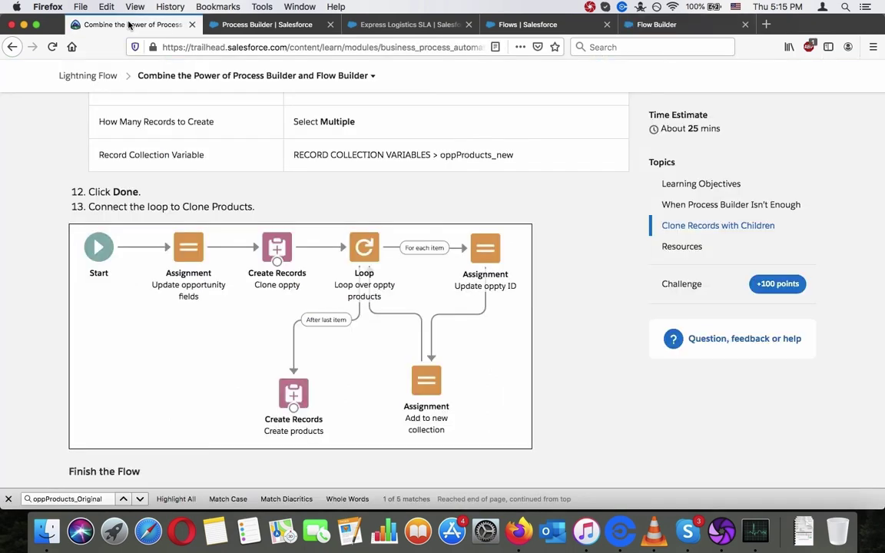
{"action": "left_click", "coordinate": [694, 26]}
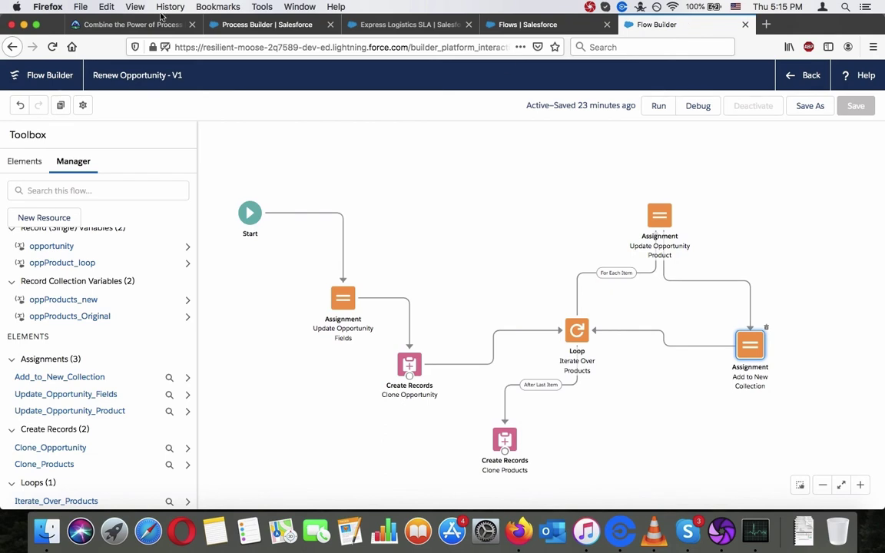
Review the Trailhead instructions for the Clone Products element, the Add to New Collection assignment and its oppProducts_new variable.
{"action": "left_click", "coordinate": [131, 23]}
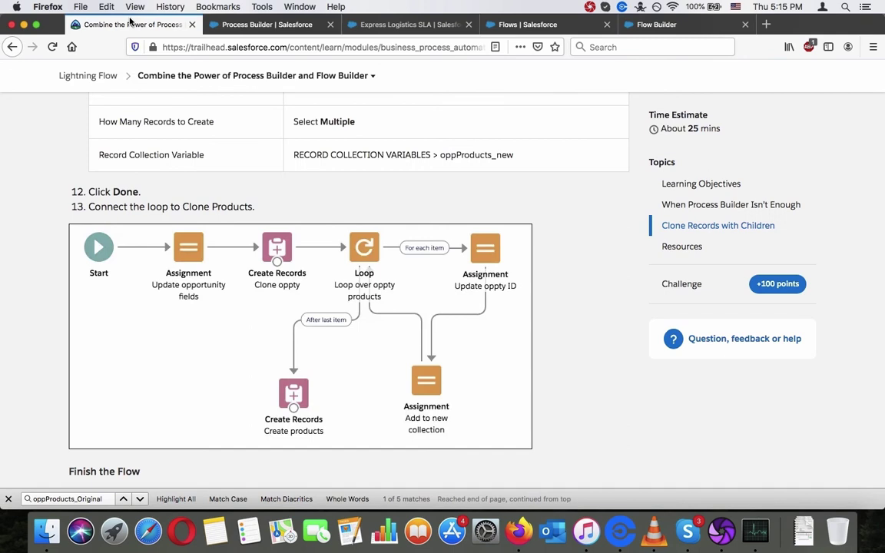
{"action": "scroll", "coordinate": [219, 206], "scroll_direction": "up", "scroll_amount": 4}
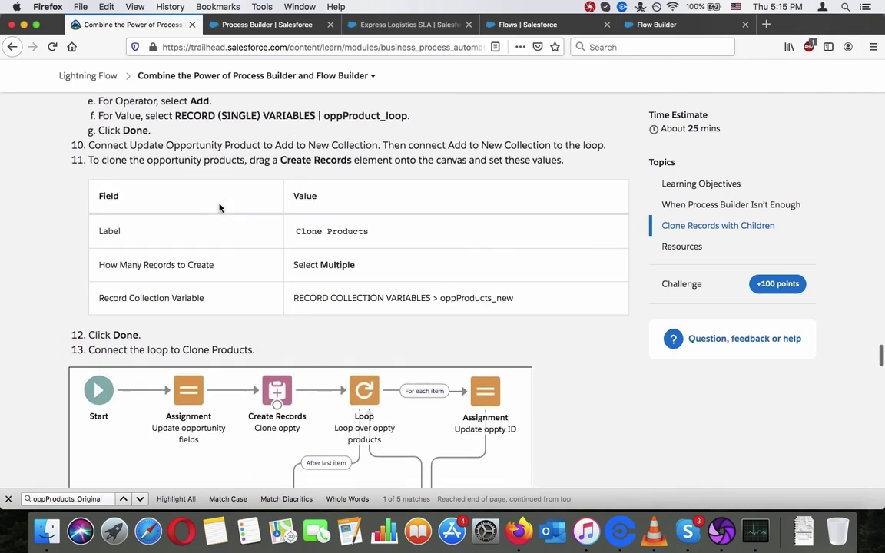
{"action": "scroll", "coordinate": [219, 205], "scroll_direction": "up", "scroll_amount": 8}
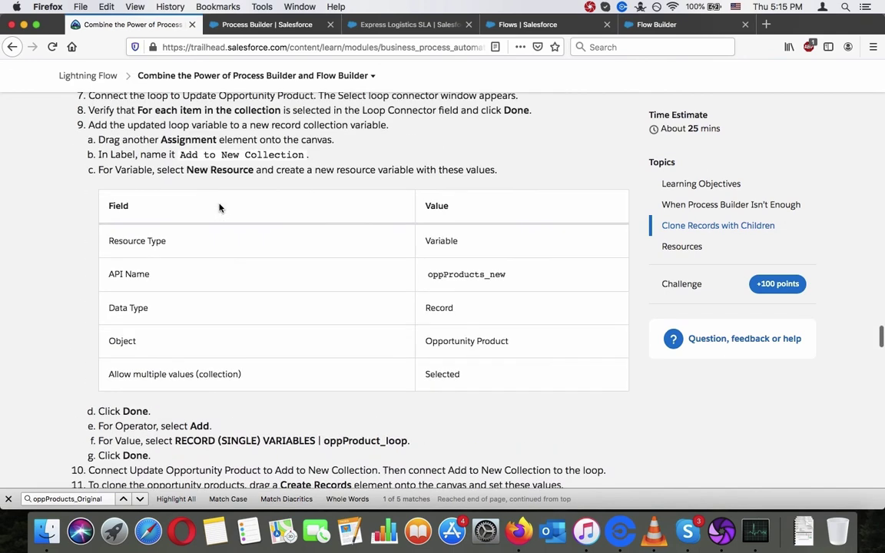
{"action": "scroll", "coordinate": [219, 206], "scroll_direction": "down", "scroll_amount": 2}
{"action": "scroll", "coordinate": [219, 206], "scroll_direction": "up", "scroll_amount": 5}
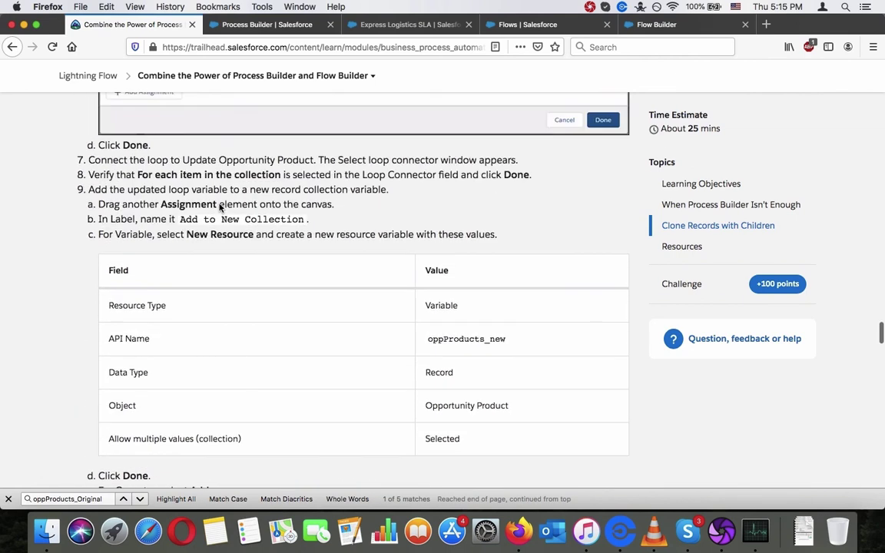
{"action": "scroll", "coordinate": [219, 206], "scroll_direction": "up", "scroll_amount": 4}
{"action": "scroll", "coordinate": [593, 138], "scroll_direction": "up", "scroll_amount": 1}
Look through the Renew Opportunity flow's resources and elements, and review Trailhead's variable values for the Update Opportunity Product assignment.
{"action": "left_click", "coordinate": [657, 23]}
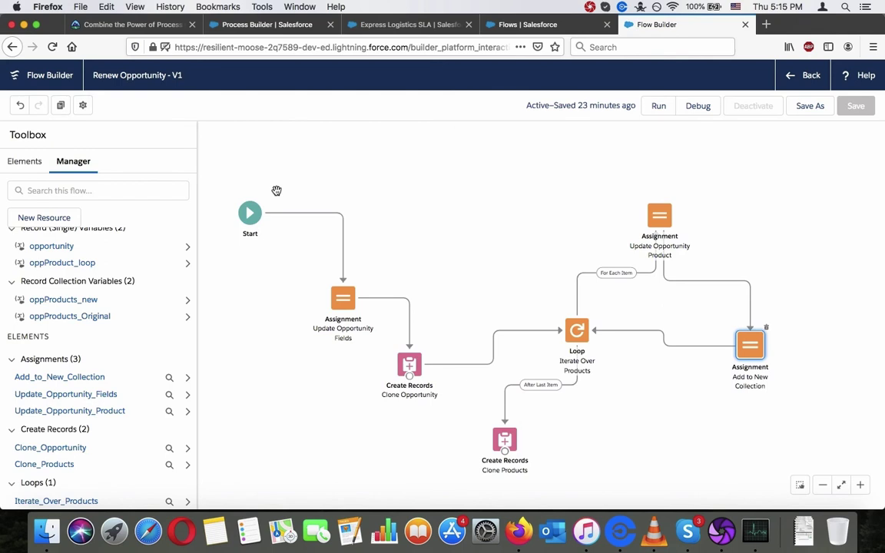
{"action": "left_click", "coordinate": [29, 162]}
{"action": "left_click", "coordinate": [85, 161]}
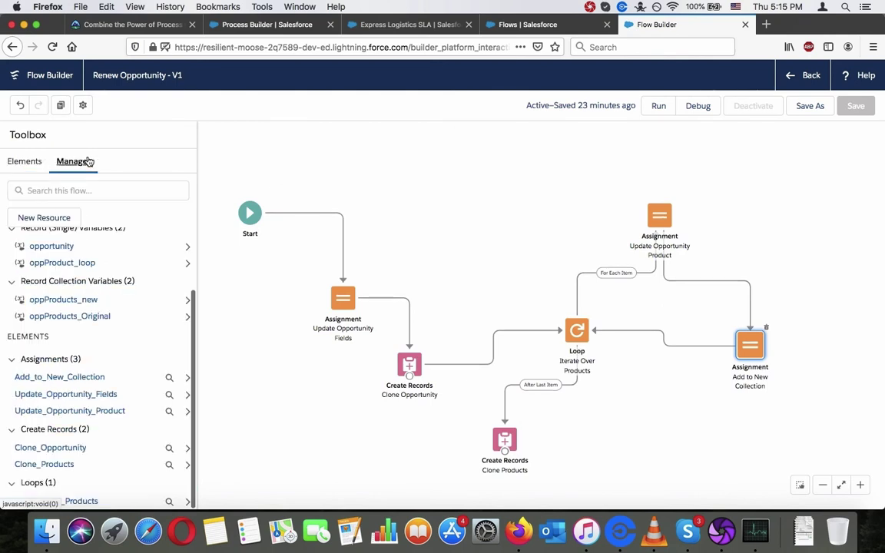
{"action": "scroll", "coordinate": [98, 246], "scroll_direction": "up", "scroll_amount": 3}
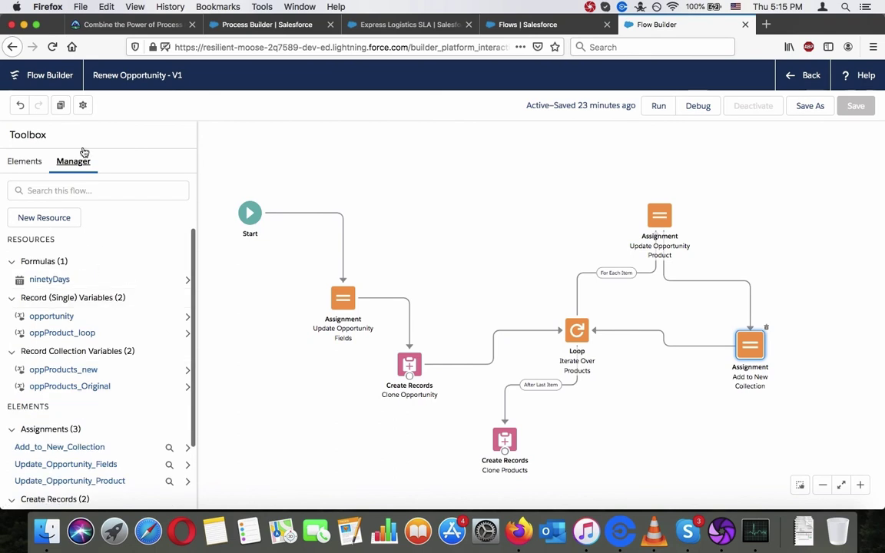
{"action": "left_click", "coordinate": [29, 163]}
{"action": "left_click", "coordinate": [130, 24]}
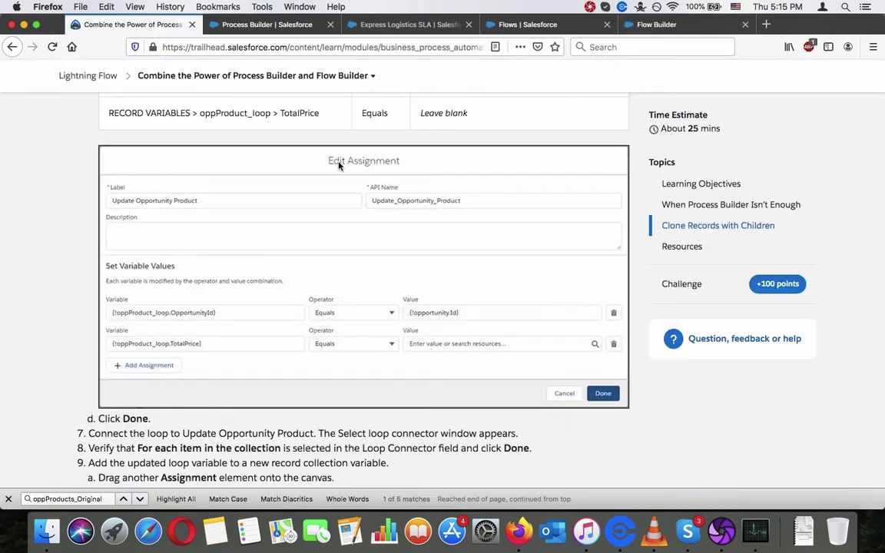
{"action": "scroll", "coordinate": [408, 230], "scroll_direction": "up", "scroll_amount": 2}
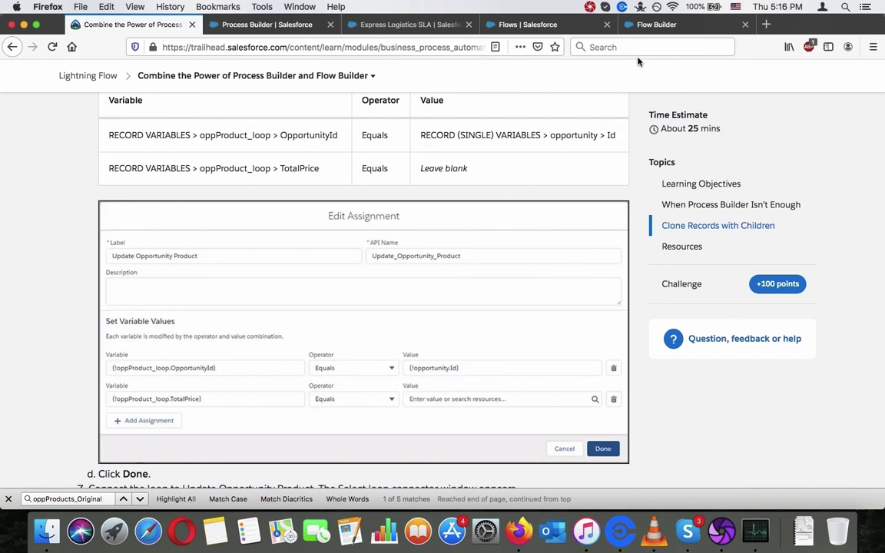
Reread the save error on the Express Logistics SLA opportunity and recheck the oppProducts_Original variable's settings in the flow.
{"action": "left_click", "coordinate": [269, 24]}
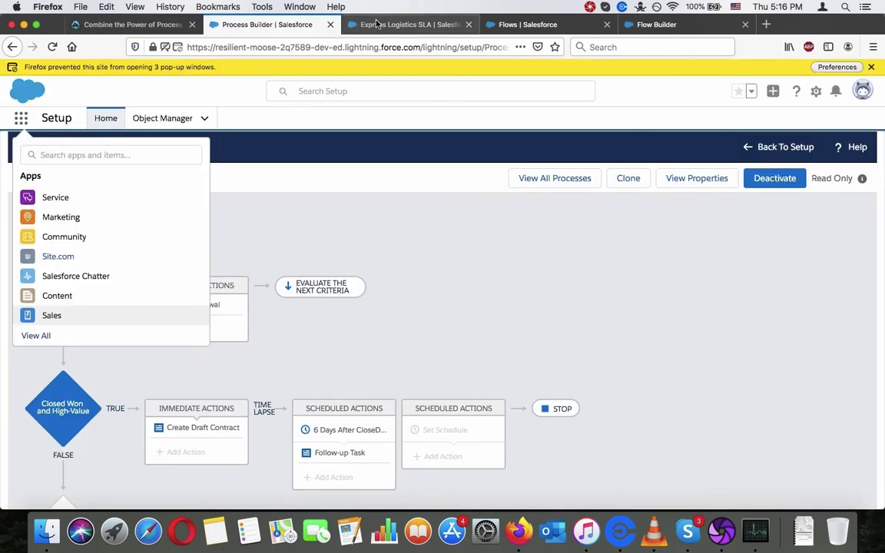
{"action": "left_click", "coordinate": [377, 23]}
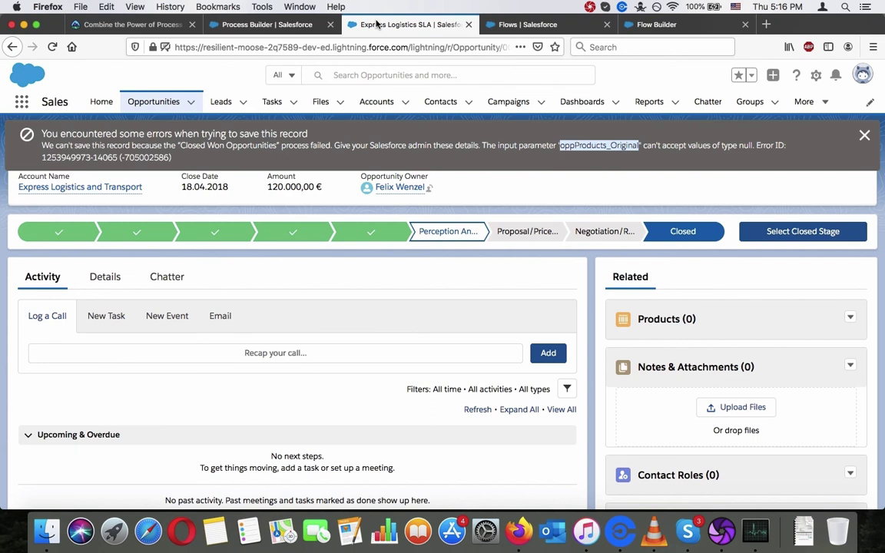
{"action": "left_click", "coordinate": [655, 26]}
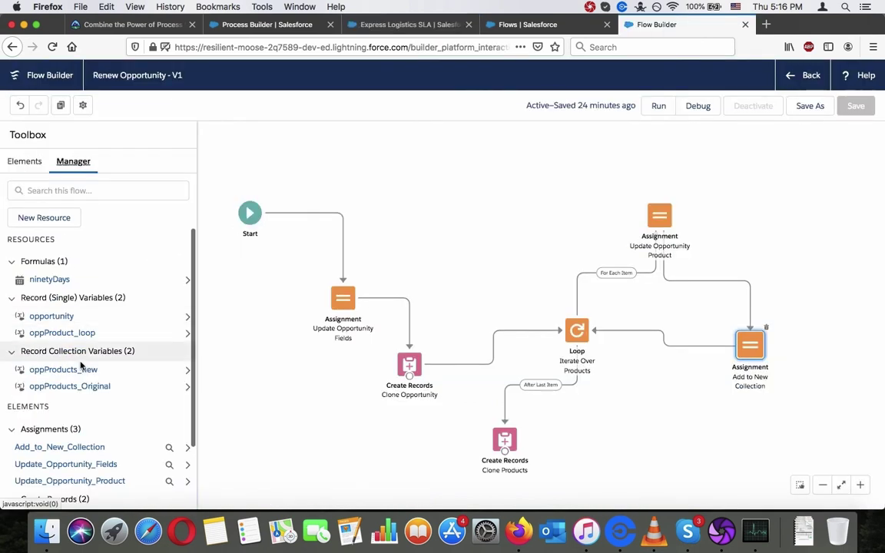
{"action": "left_click", "coordinate": [76, 387]}
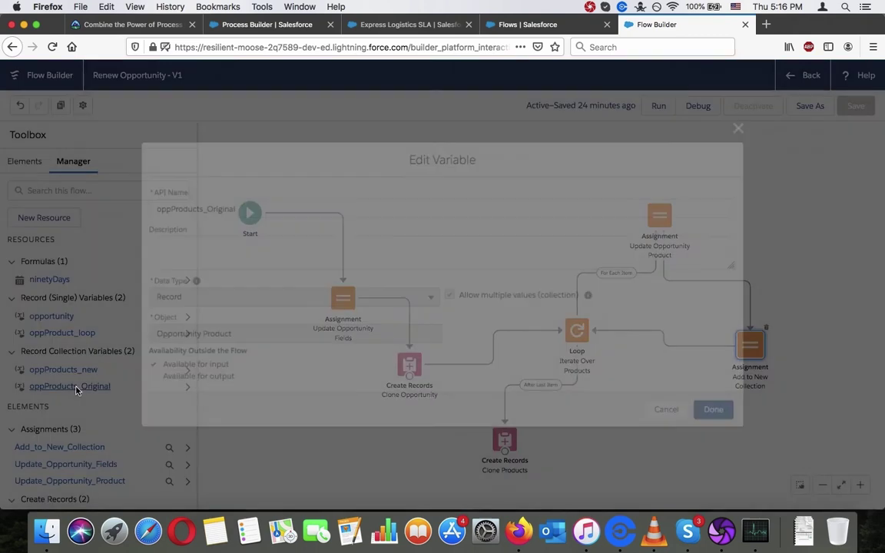
{"action": "left_click", "coordinate": [668, 412]}
Reread the Trailhead settings for the oppProducts_Original variable and the explanation of how the loop processes that collection.
{"action": "left_click", "coordinate": [154, 24]}
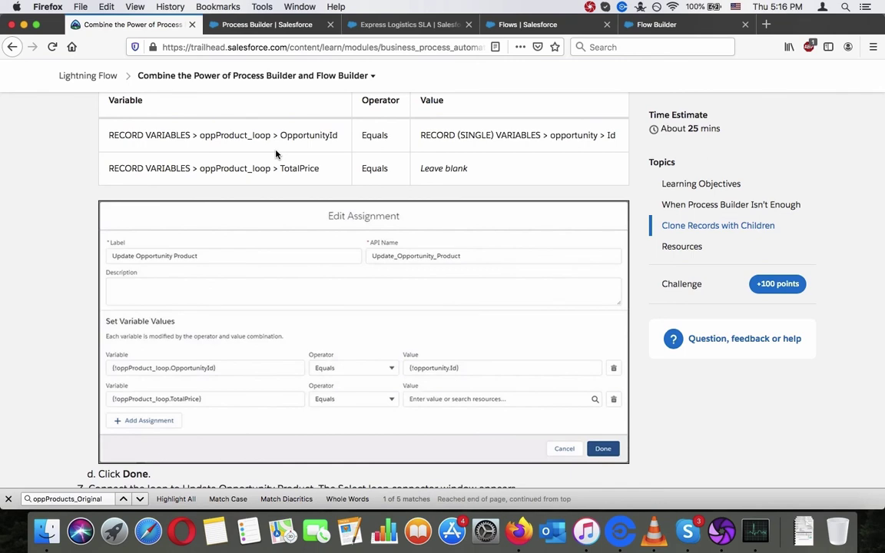
{"action": "scroll", "coordinate": [276, 154], "scroll_direction": "up", "scroll_amount": 15}
{"action": "scroll", "coordinate": [276, 154], "scroll_direction": "up", "scroll_amount": 15}
{"action": "scroll", "coordinate": [277, 155], "scroll_direction": "up", "scroll_amount": 2}
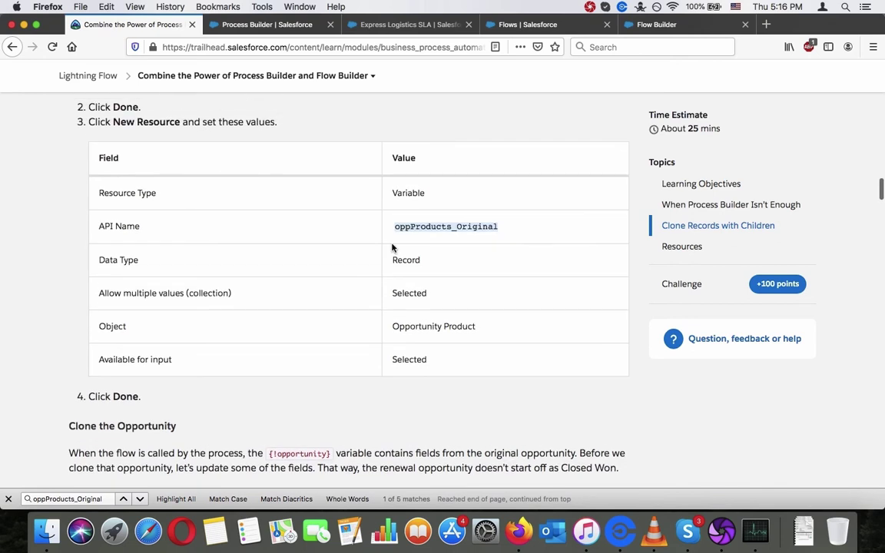
{"action": "scroll", "coordinate": [392, 247], "scroll_direction": "down", "scroll_amount": 20}
{"action": "scroll", "coordinate": [392, 247], "scroll_direction": "up", "scroll_amount": 15}
{"action": "scroll", "coordinate": [392, 244], "scroll_direction": "up", "scroll_amount": 10}
{"action": "scroll", "coordinate": [392, 248], "scroll_direction": "up", "scroll_amount": 1}
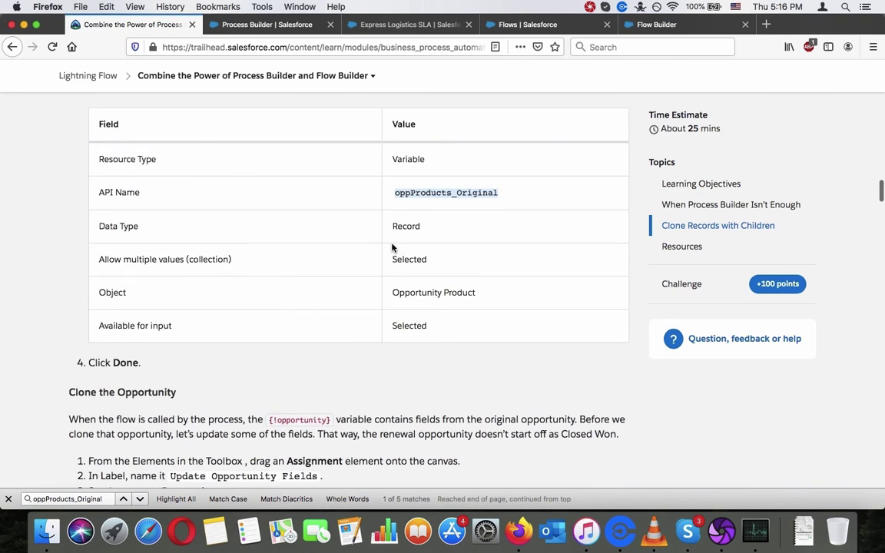
{"action": "scroll", "coordinate": [392, 247], "scroll_direction": "down", "scroll_amount": 20}
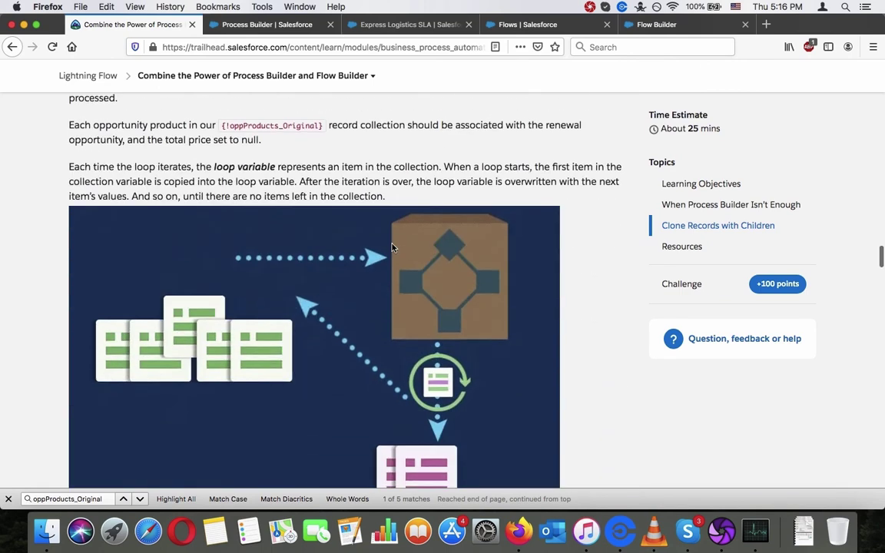
{"action": "scroll", "coordinate": [392, 247], "scroll_direction": "down", "scroll_amount": 5}
{"action": "scroll", "coordinate": [392, 247], "scroll_direction": "down", "scroll_amount": 1}
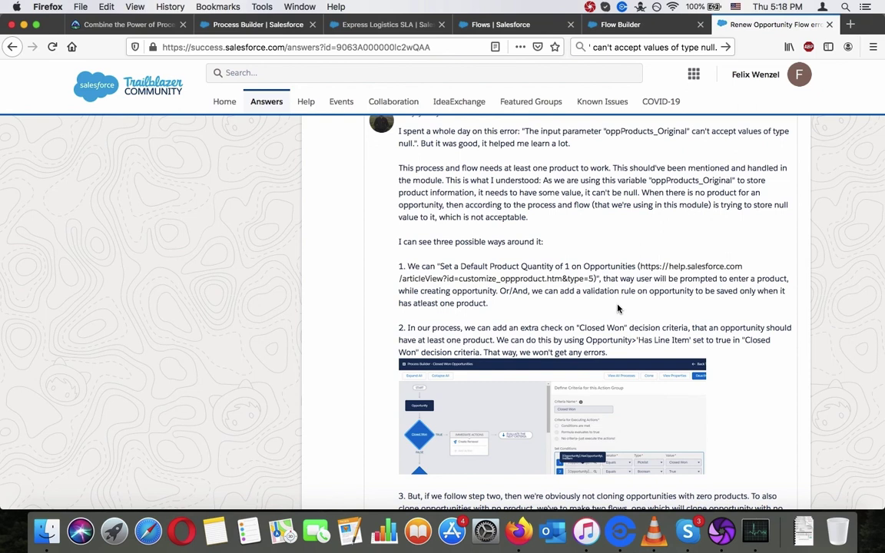
Compare the opportunity's save error with the Trailblazer Community answer and read its three suggested workarounds for opportunities without products.
{"action": "left_click", "coordinate": [403, 25]}
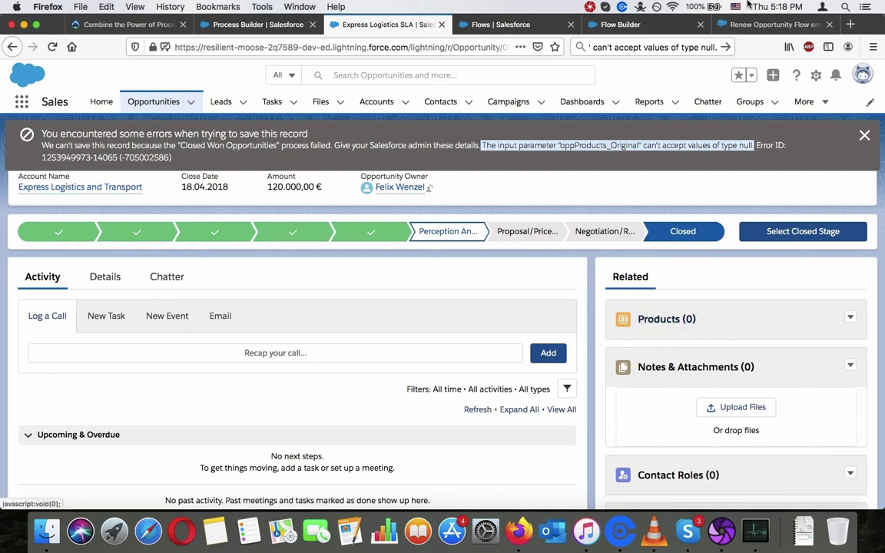
{"action": "left_click", "coordinate": [757, 25]}
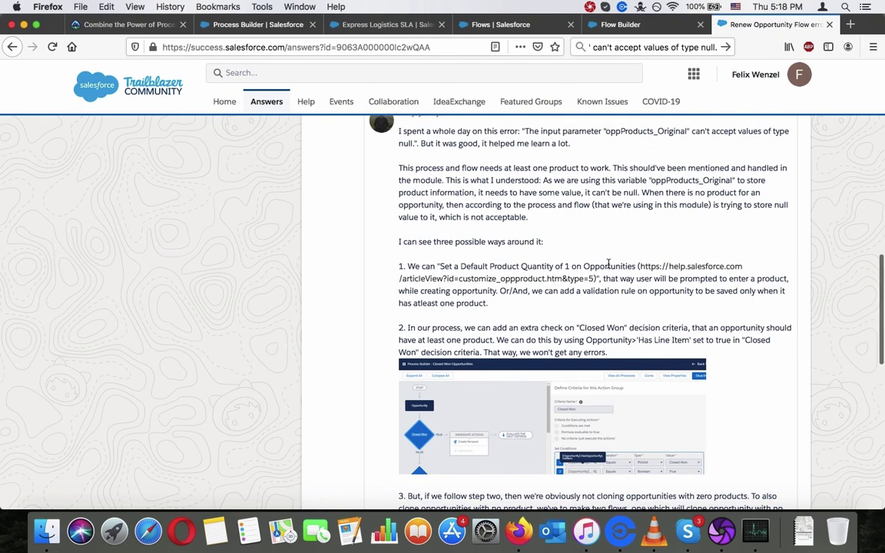
{"action": "scroll", "coordinate": [608, 263], "scroll_direction": "down", "scroll_amount": 1}
{"action": "scroll", "coordinate": [608, 264], "scroll_direction": "down", "scroll_amount": 1}
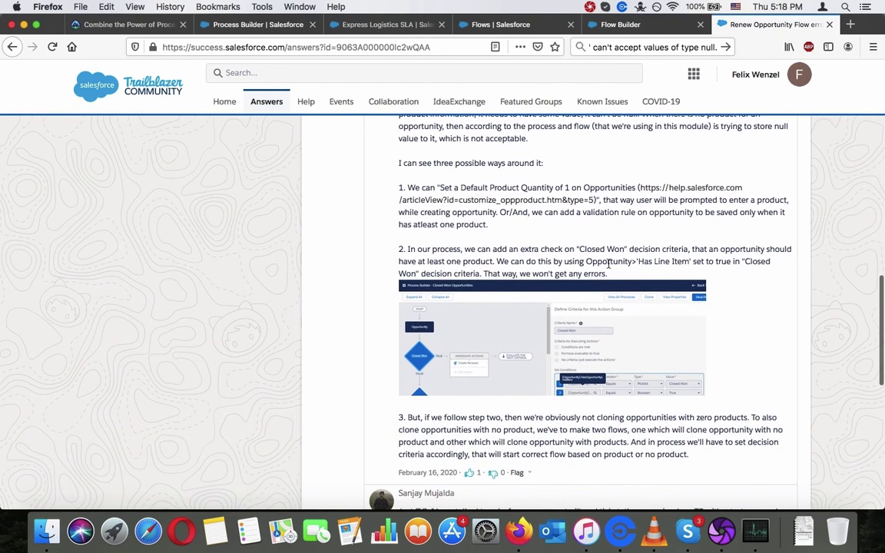
{"action": "scroll", "coordinate": [608, 265], "scroll_direction": "up", "scroll_amount": 1}
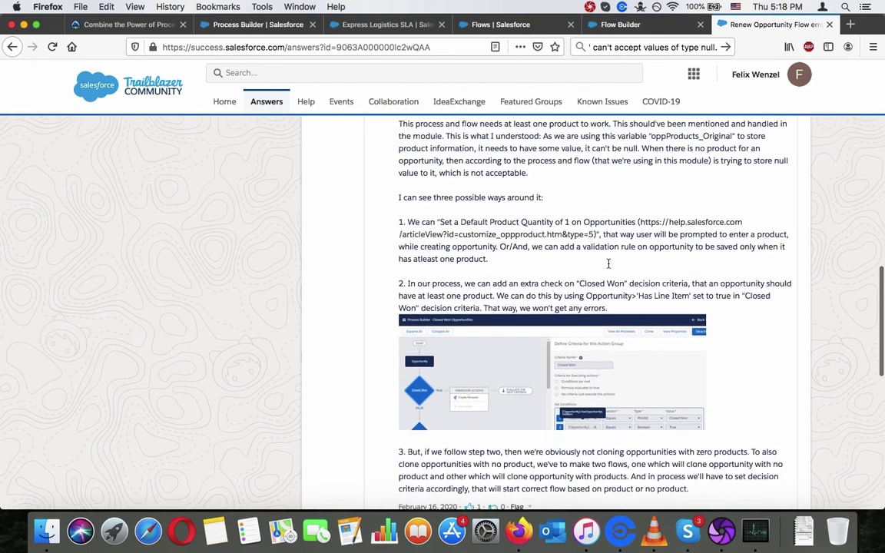
{"action": "scroll", "coordinate": [609, 267], "scroll_direction": "up", "scroll_amount": 1}
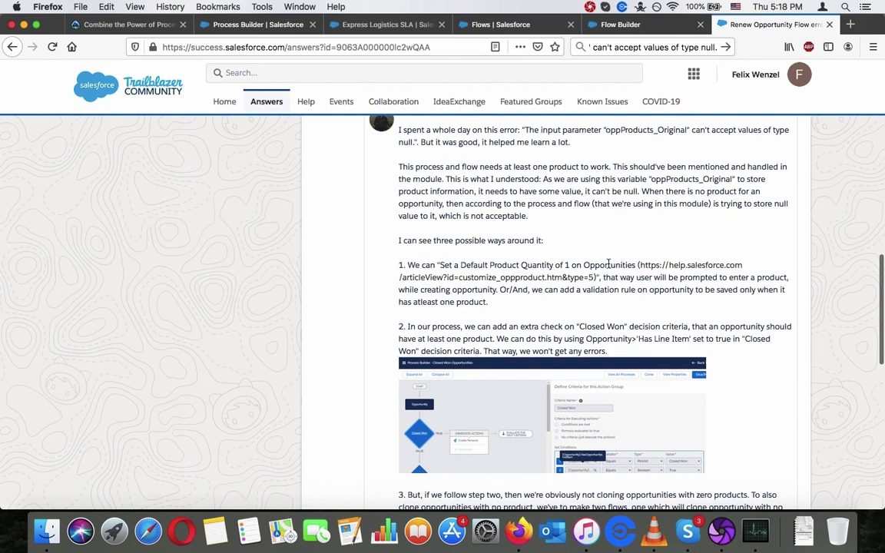
Finish reading the community answer's suggested workarounds, and open the product list of the Express Logistics SLA opportunity.
{"action": "scroll", "coordinate": [608, 265], "scroll_direction": "down", "scroll_amount": 2}
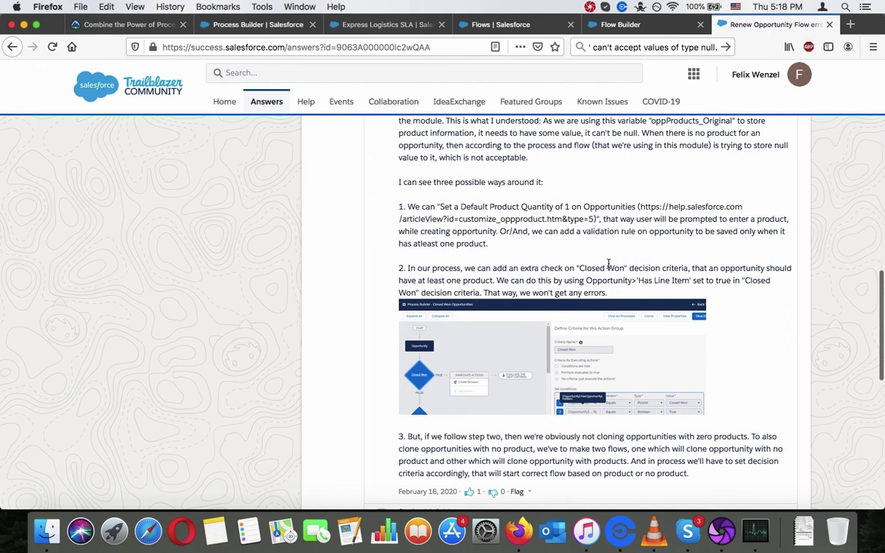
{"action": "scroll", "coordinate": [608, 265], "scroll_direction": "up", "scroll_amount": 1}
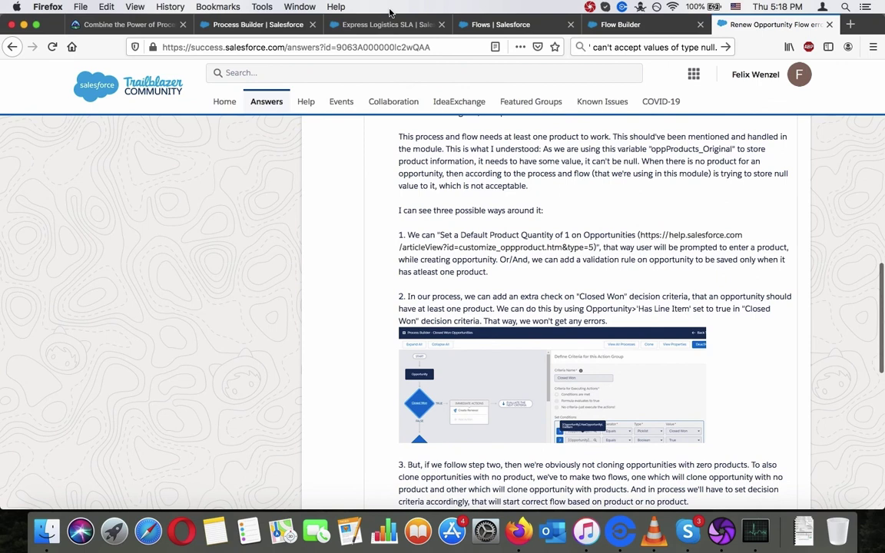
{"action": "left_click", "coordinate": [355, 24]}
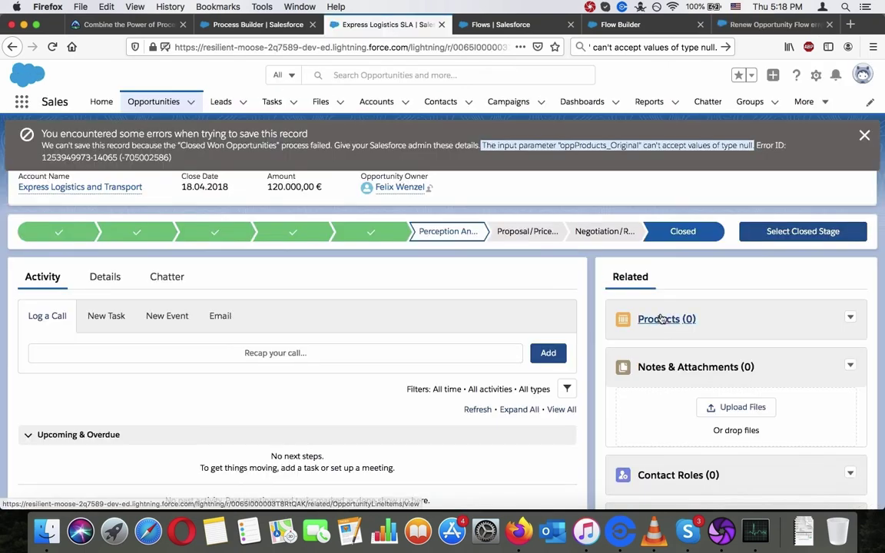
{"action": "left_click", "coordinate": [661, 318]}
{"action": "left_click", "coordinate": [863, 135]}
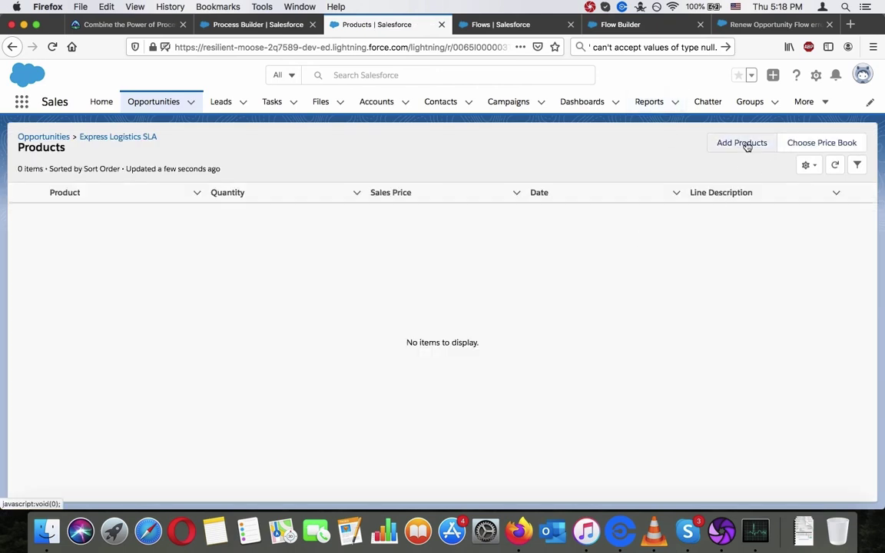
{"action": "left_click", "coordinate": [742, 143]}
{"action": "left_click", "coordinate": [769, 464]}
{"action": "left_click", "coordinate": [12, 47]}
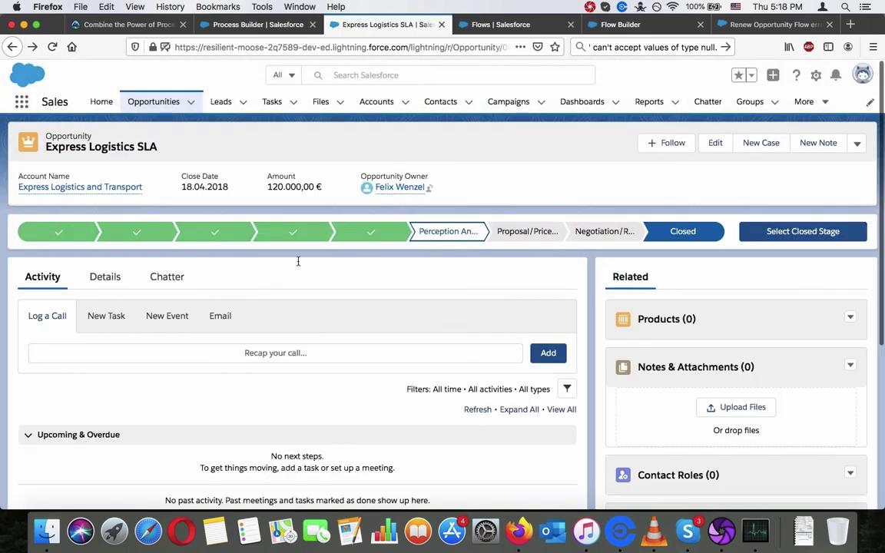
{"action": "left_click", "coordinate": [32, 46]}
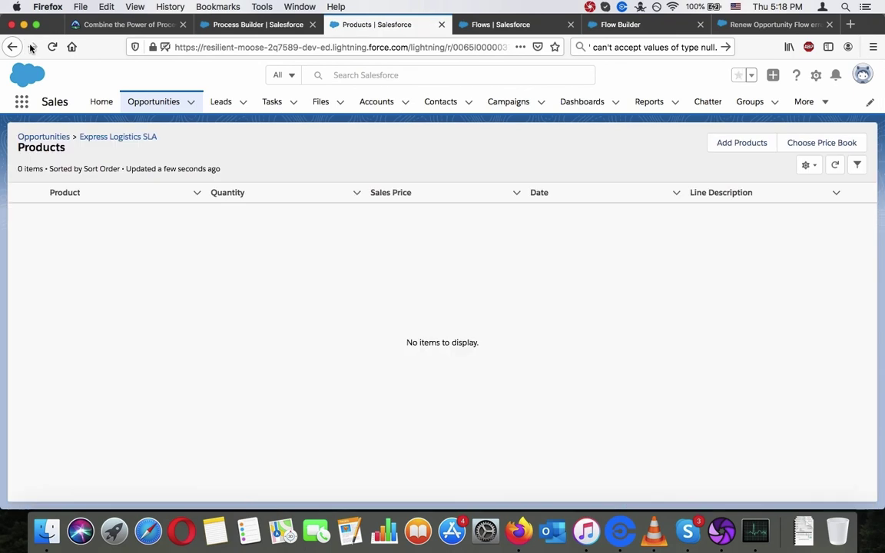
Add the product GenWatt Diesel 10kW with a quantity of 1 to the Express Logistics SLA opportunity and save it.
{"action": "left_click", "coordinate": [739, 143]}
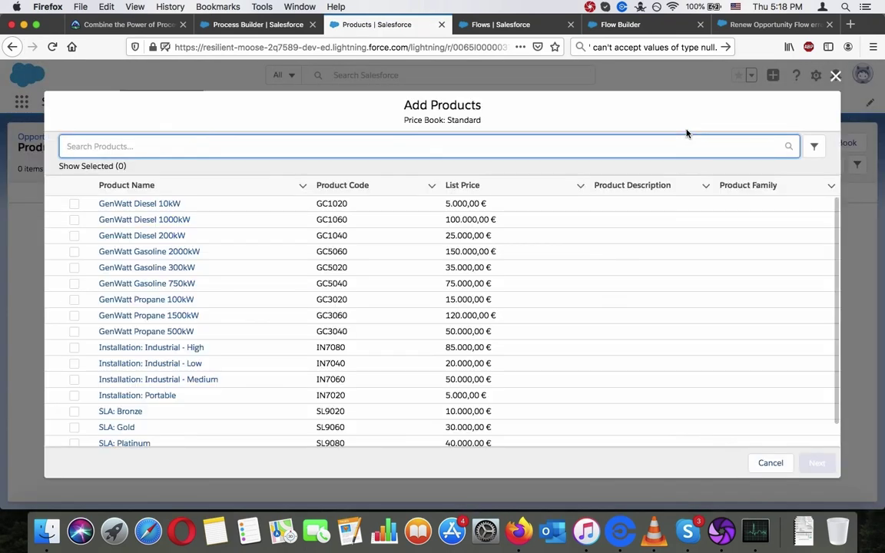
{"action": "left_click", "coordinate": [74, 204]}
{"action": "left_click", "coordinate": [818, 463]}
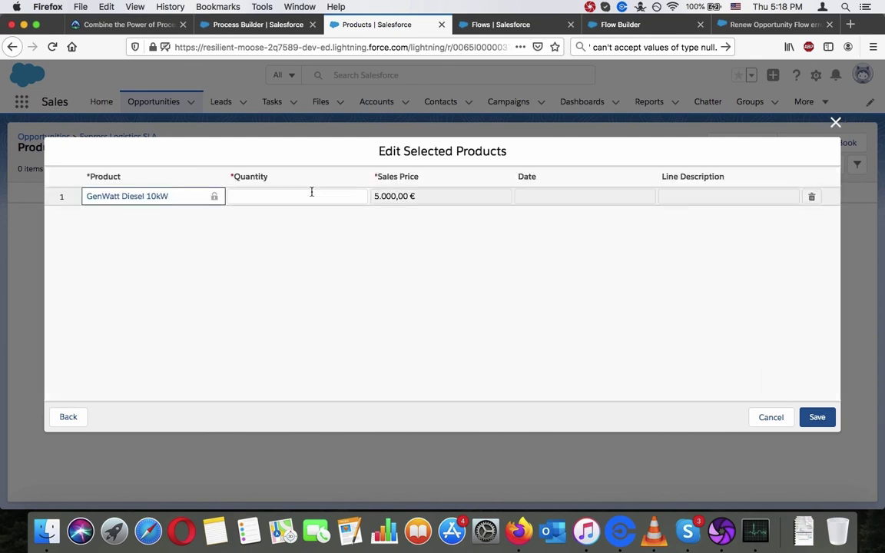
{"action": "left_click", "coordinate": [305, 192]}
{"action": "left_click", "coordinate": [304, 192]}
{"action": "type", "text": "1"}
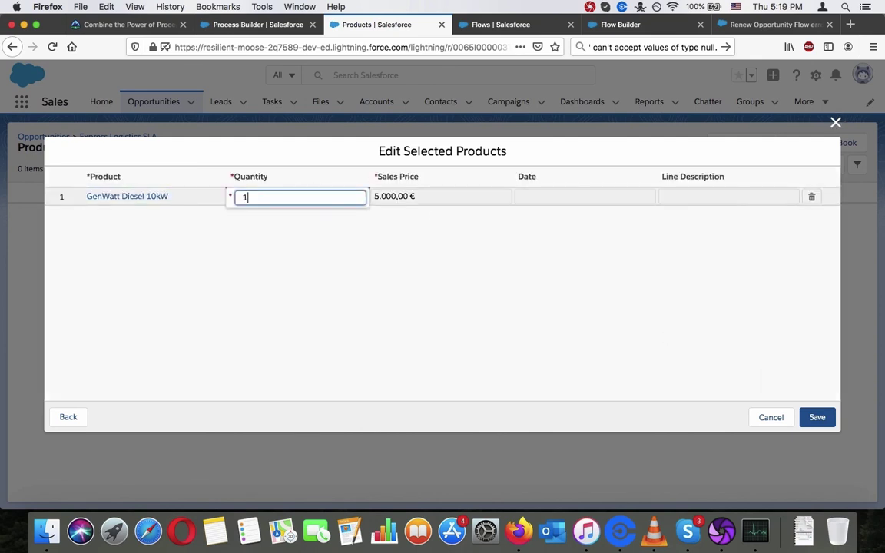
{"action": "key", "text": "Return"}
{"action": "left_click", "coordinate": [814, 417]}
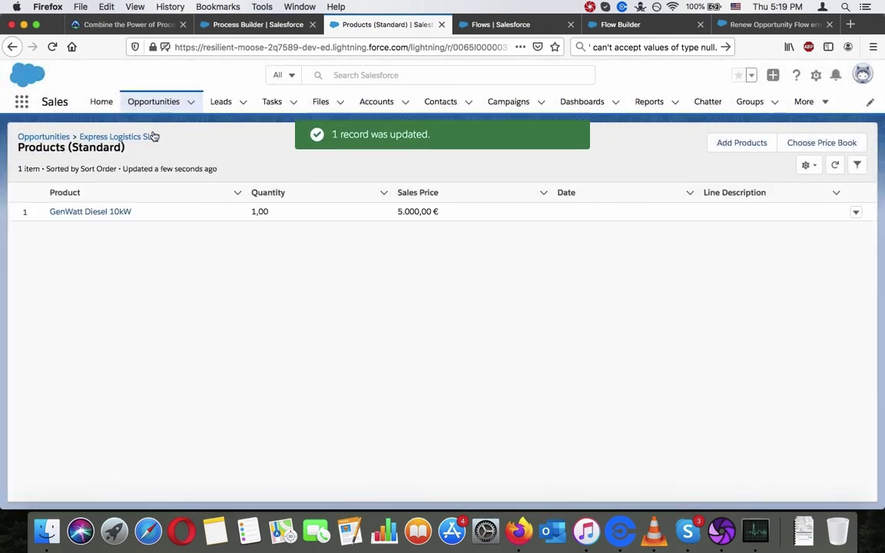
Return to the Express Logistics SLA opportunity and close it with the stage Closed Won.
{"action": "left_click", "coordinate": [139, 136]}
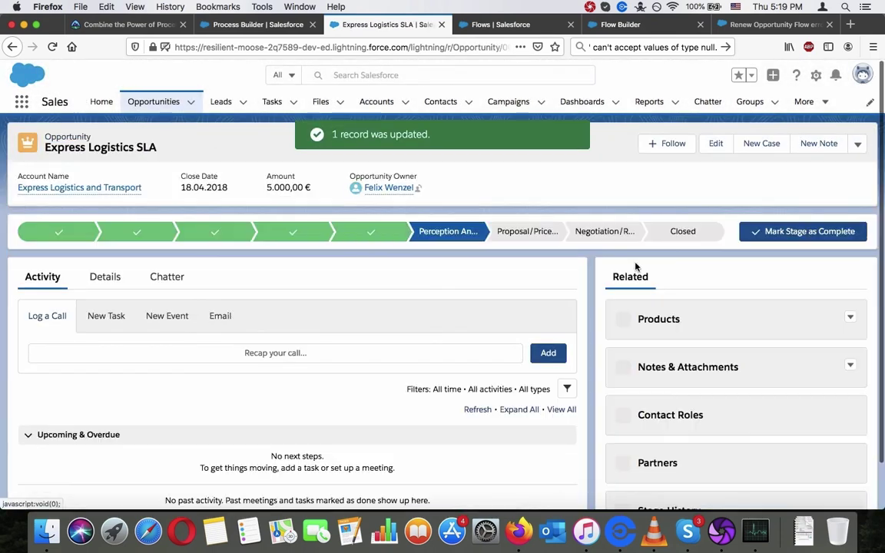
{"action": "left_click", "coordinate": [686, 232]}
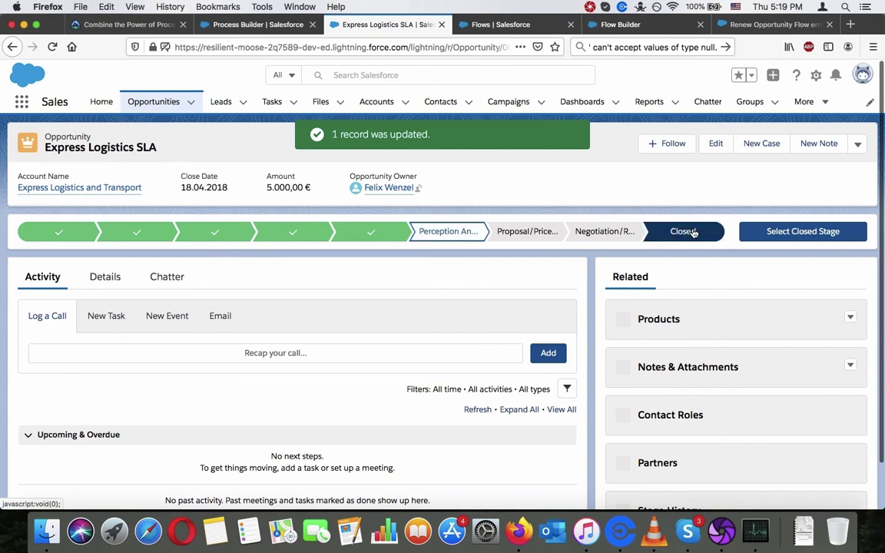
{"action": "left_click", "coordinate": [803, 231]}
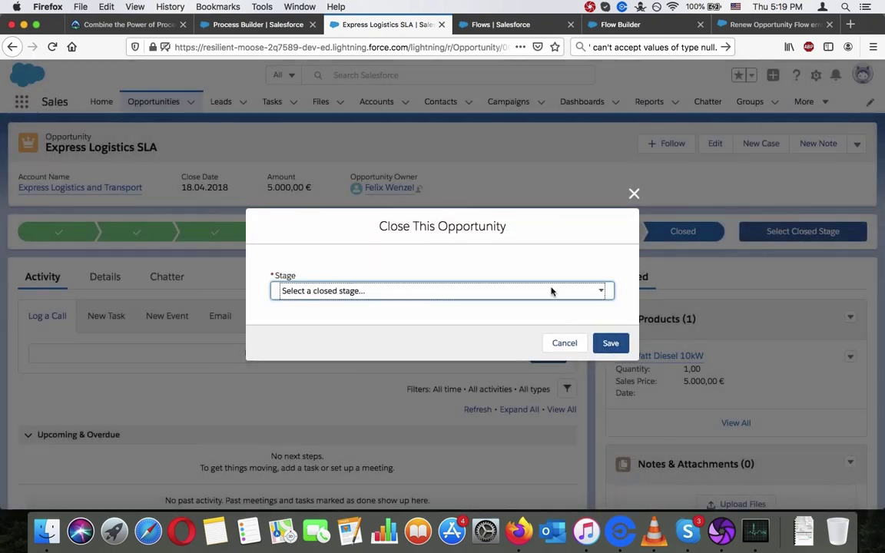
{"action": "left_click", "coordinate": [553, 292]}
{"action": "left_click", "coordinate": [527, 302]}
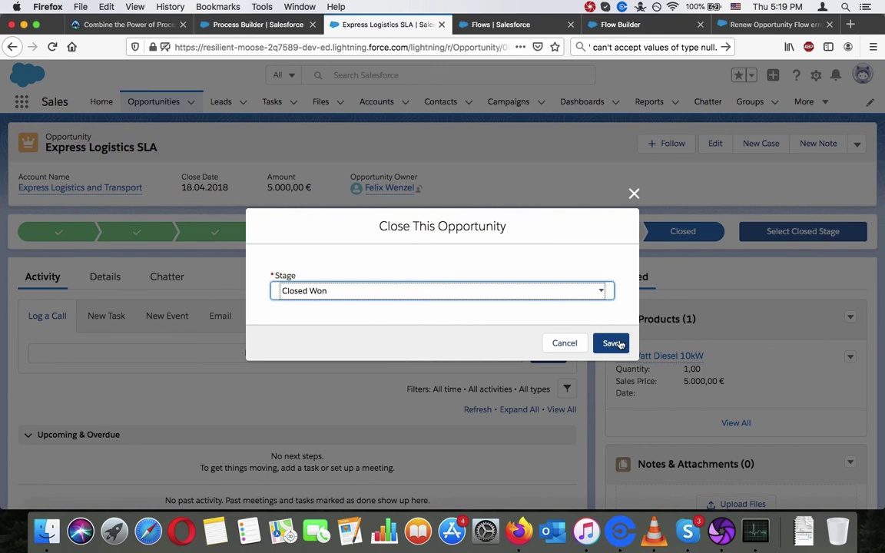
{"action": "left_click", "coordinate": [612, 344]}
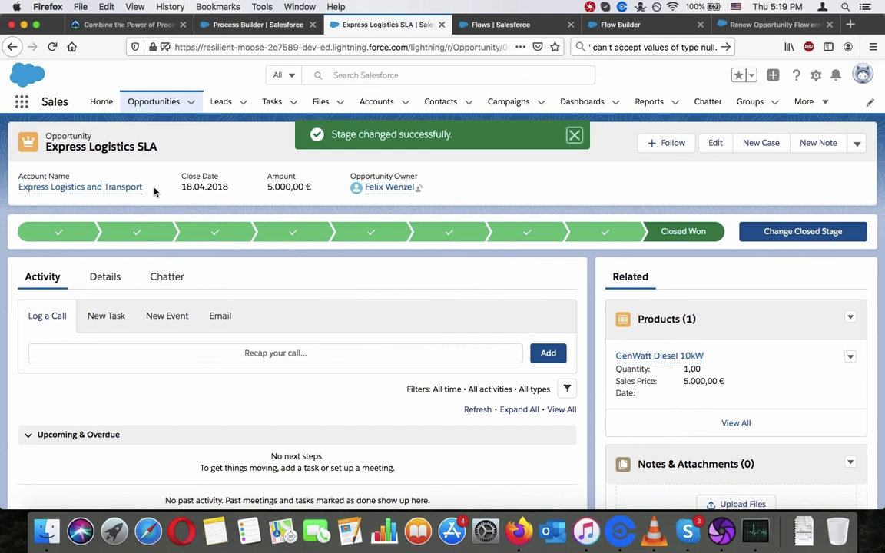
Check the amount and close date of the account's Prospecting-stage Express Logistics SLA opportunity, and open it to review its product's sales price.
{"action": "left_click", "coordinate": [128, 188]}
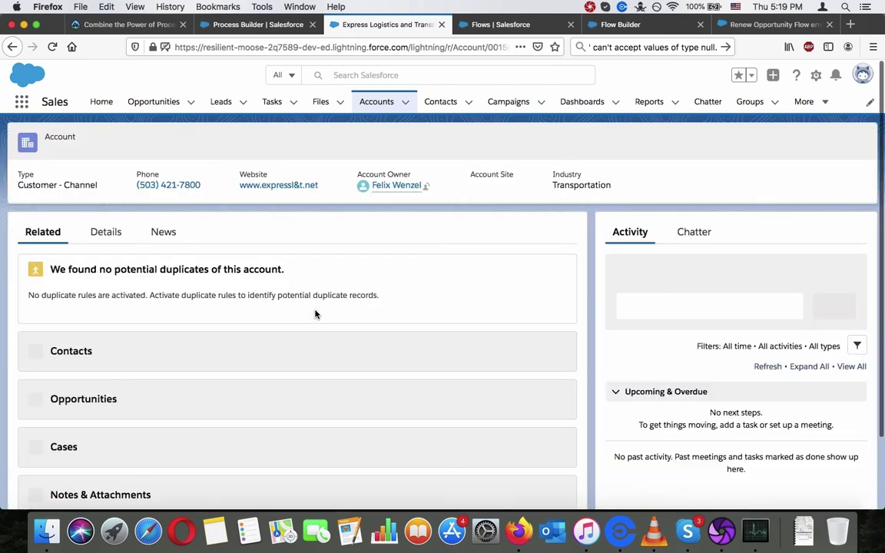
{"action": "scroll", "coordinate": [315, 314], "scroll_direction": "down", "scroll_amount": 4}
{"action": "scroll", "coordinate": [315, 315], "scroll_direction": "down", "scroll_amount": 2}
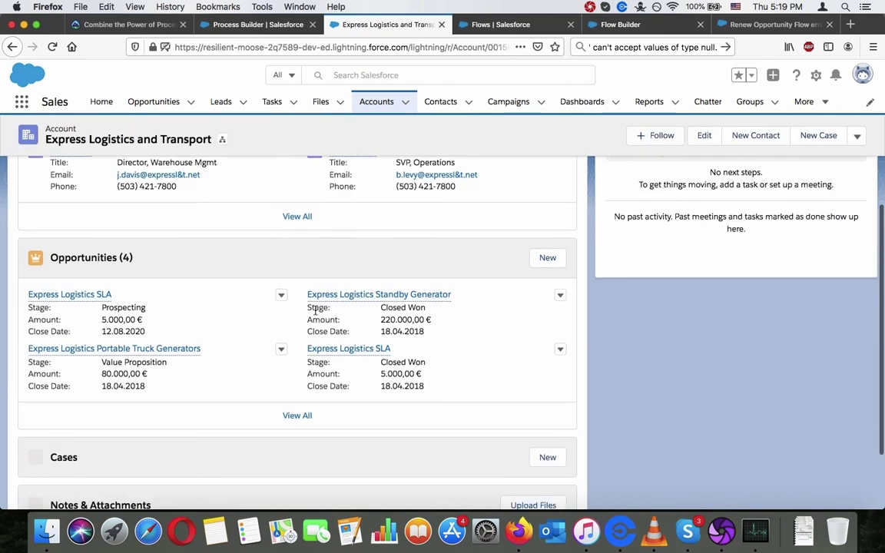
{"action": "left_click", "coordinate": [119, 313]}
{"action": "triple_click", "coordinate": [120, 318]}
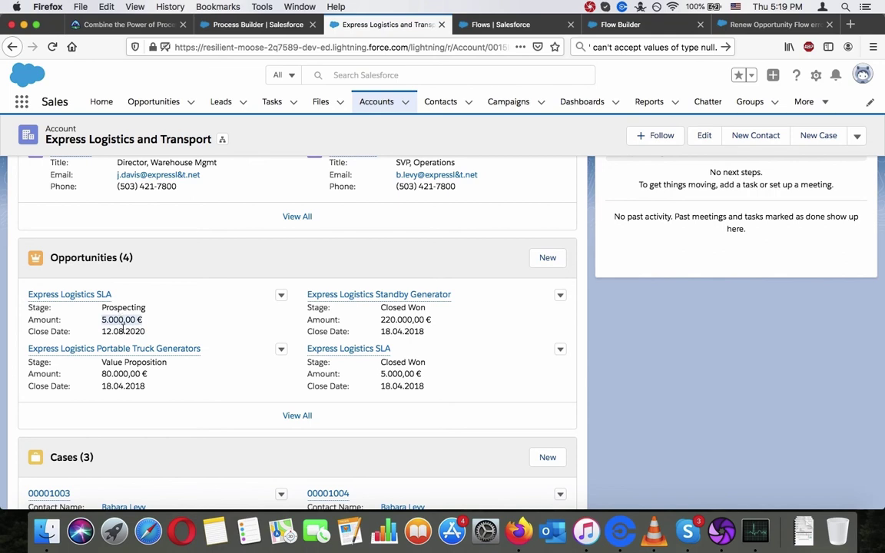
{"action": "triple_click", "coordinate": [123, 331]}
{"action": "triple_click", "coordinate": [122, 330]}
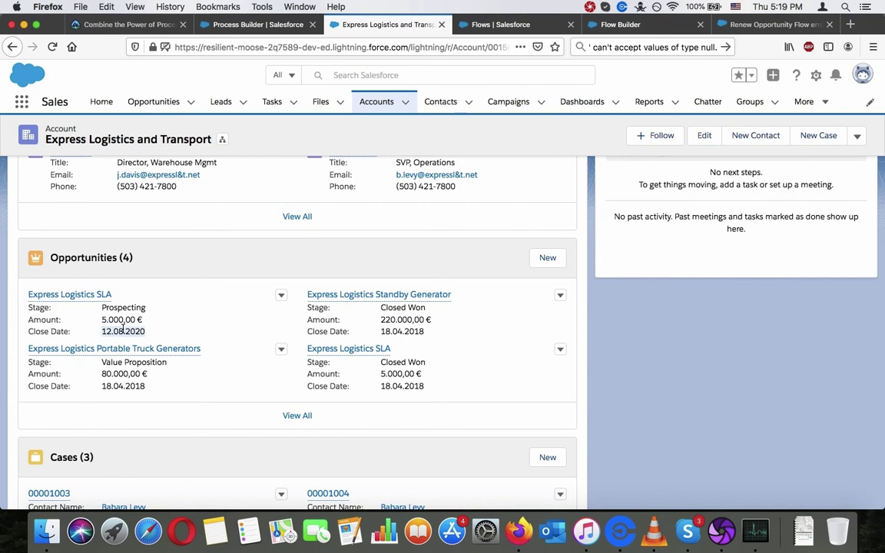
{"action": "double_click", "coordinate": [124, 319]}
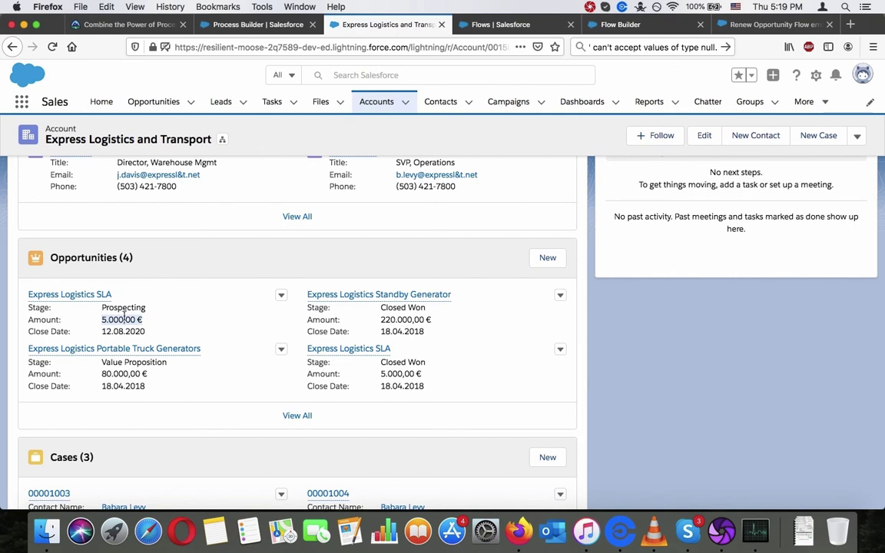
{"action": "left_click", "coordinate": [66, 294]}
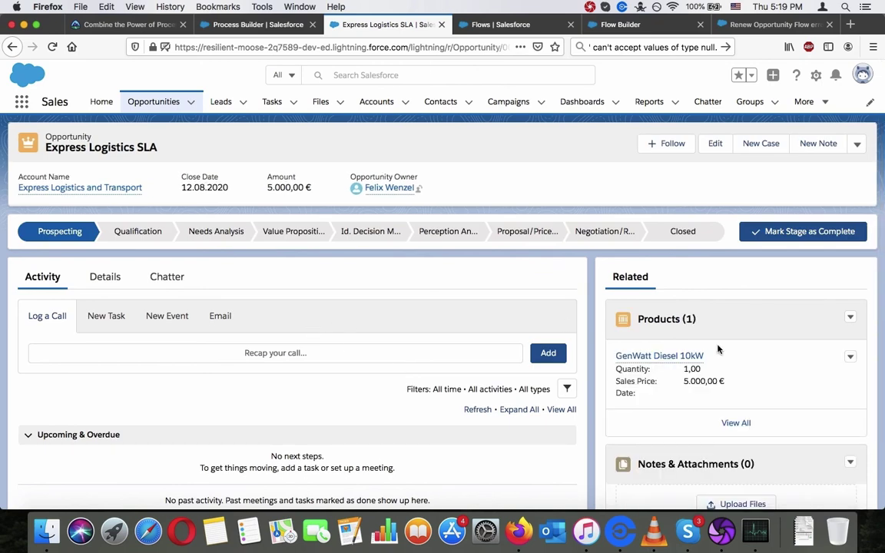
{"action": "triple_click", "coordinate": [698, 382]}
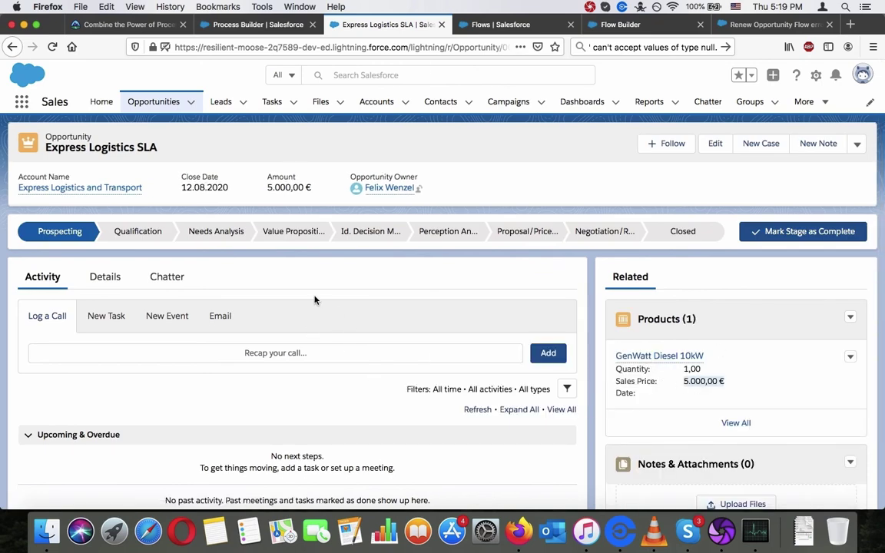
Review the Trailhead unit's closing steps for the Closed Won Opportunities process, including the process diagram and the criteria order.
{"action": "left_click", "coordinate": [254, 24]}
{"action": "left_click", "coordinate": [140, 24]}
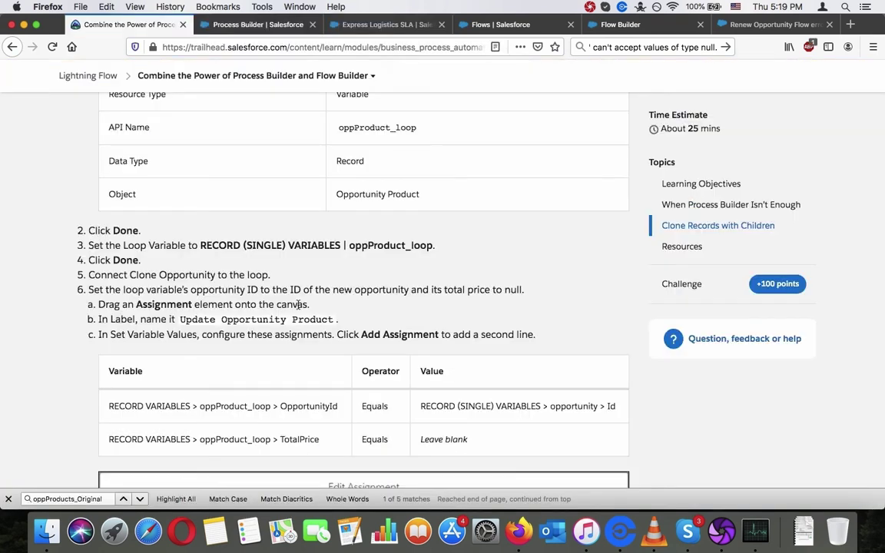
{"action": "scroll", "coordinate": [299, 306], "scroll_direction": "down", "scroll_amount": 20}
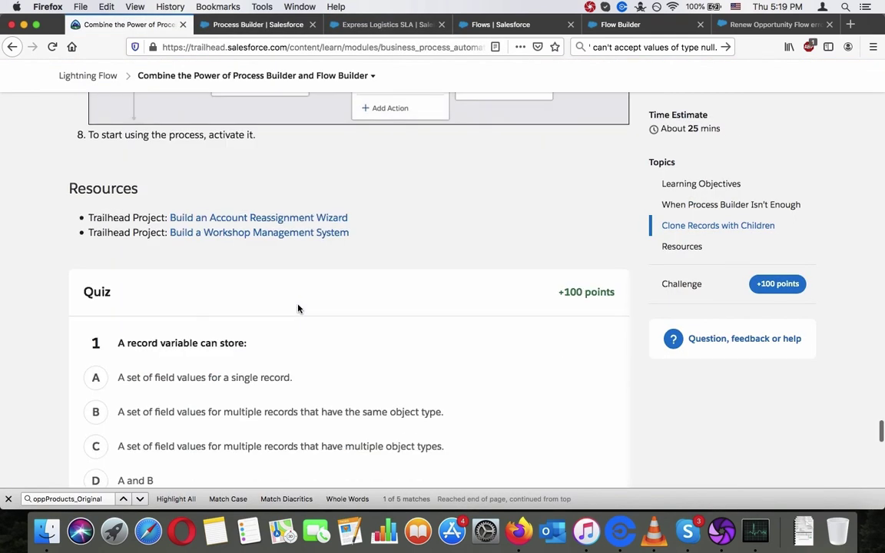
{"action": "scroll", "coordinate": [299, 309], "scroll_direction": "up", "scroll_amount": 12}
{"action": "scroll", "coordinate": [299, 308], "scroll_direction": "down", "scroll_amount": 5}
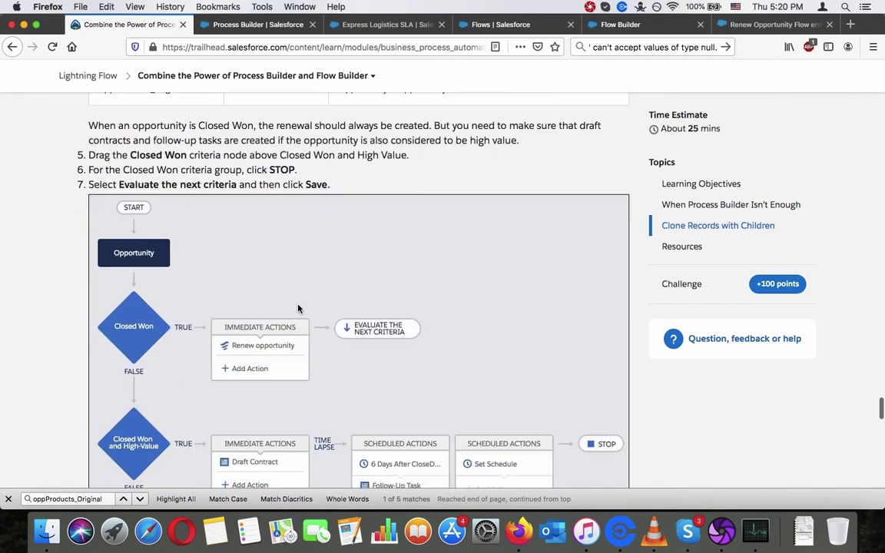
{"action": "scroll", "coordinate": [431, 231], "scroll_direction": "up", "scroll_amount": 1}
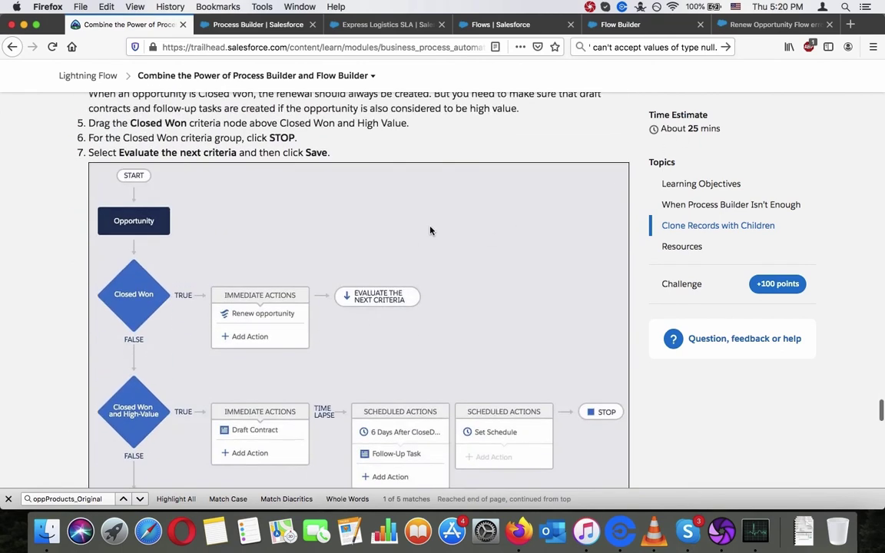
Look back through the Trailhead instructions for the flow's variables, opportunity cloning, product loop and the flow variables set in the process.
{"action": "scroll", "coordinate": [365, 203], "scroll_direction": "up", "scroll_amount": 8}
{"action": "scroll", "coordinate": [365, 203], "scroll_direction": "up", "scroll_amount": 20}
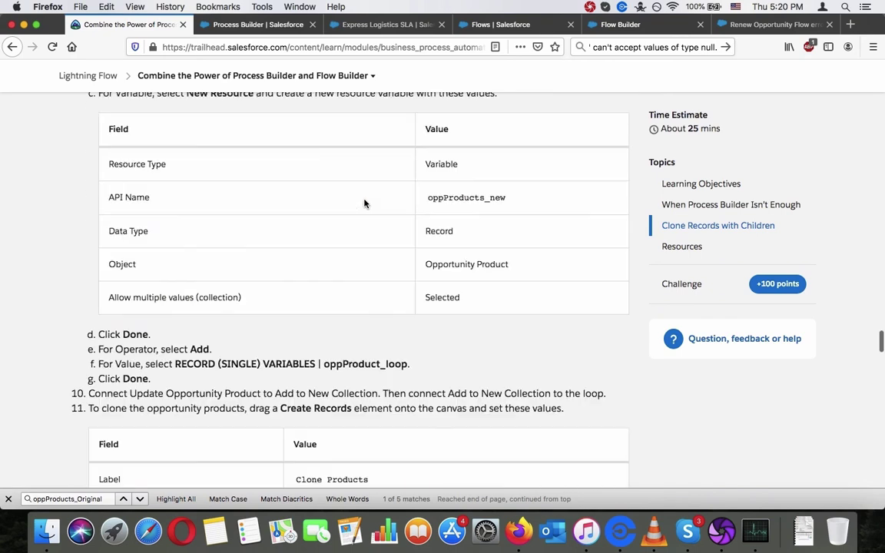
{"action": "scroll", "coordinate": [365, 203], "scroll_direction": "up", "scroll_amount": 20}
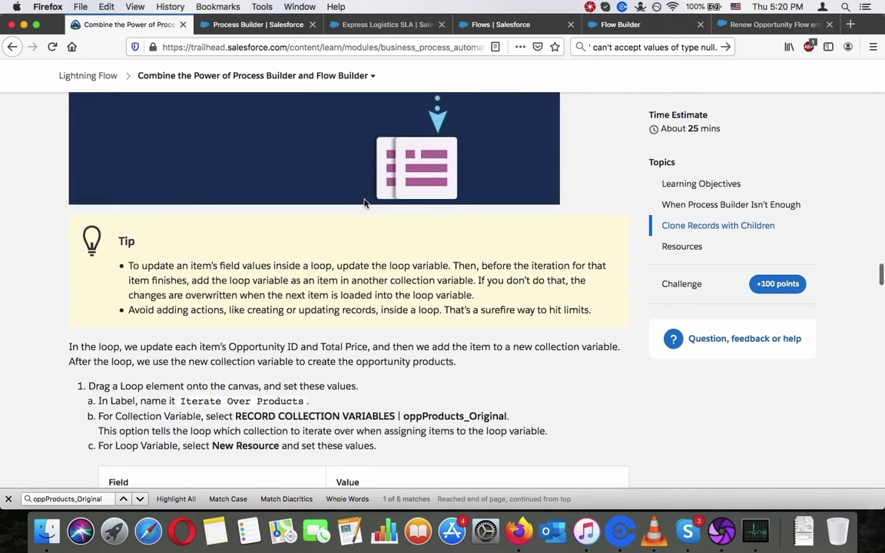
{"action": "scroll", "coordinate": [365, 204], "scroll_direction": "up", "scroll_amount": 8}
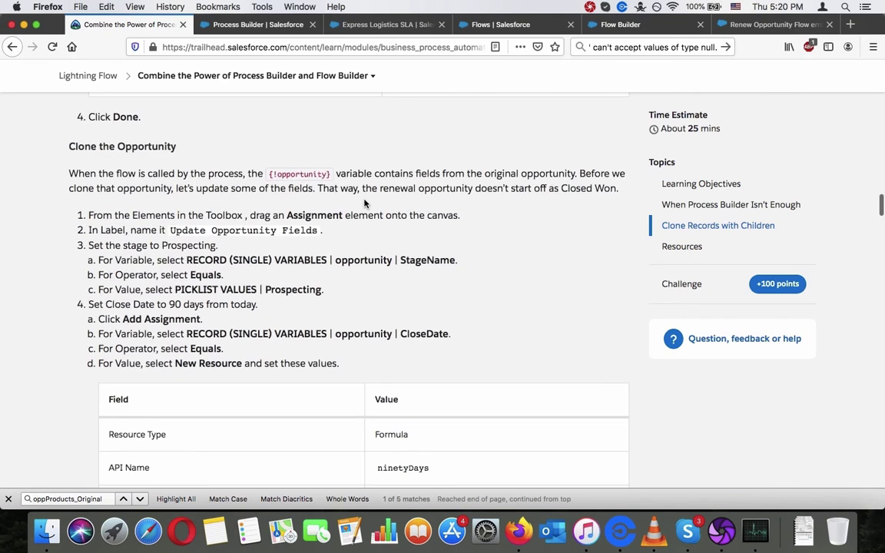
{"action": "scroll", "coordinate": [365, 204], "scroll_direction": "down", "scroll_amount": 20}
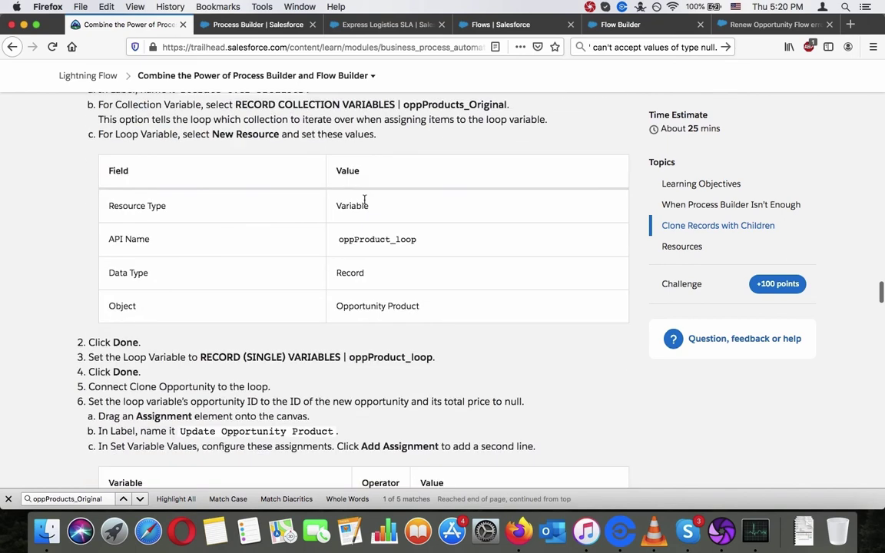
{"action": "scroll", "coordinate": [365, 204], "scroll_direction": "down", "scroll_amount": 20}
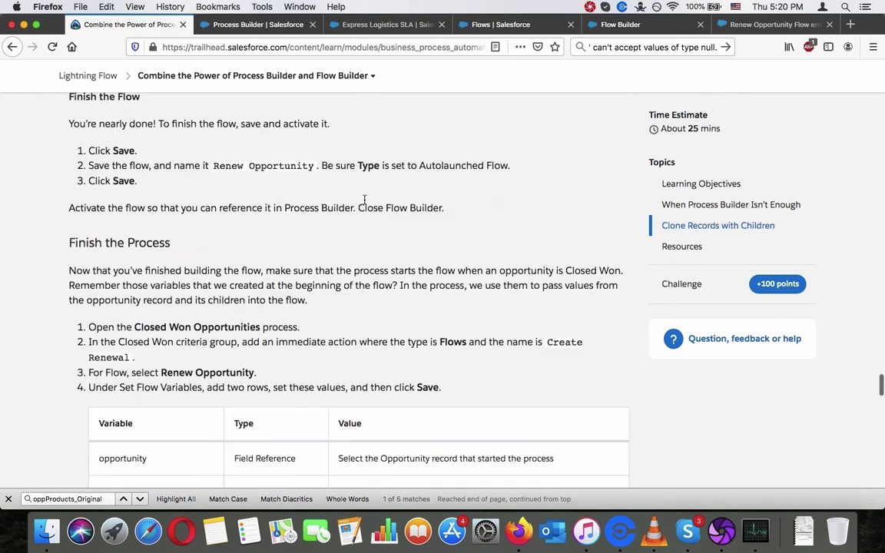
{"action": "scroll", "coordinate": [365, 202], "scroll_direction": "down", "scroll_amount": 15}
{"action": "scroll", "coordinate": [365, 204], "scroll_direction": "up", "scroll_amount": 4}
{"action": "scroll", "coordinate": [365, 204], "scroll_direction": "up", "scroll_amount": 10}
{"action": "scroll", "coordinate": [365, 204], "scroll_direction": "down", "scroll_amount": 6}
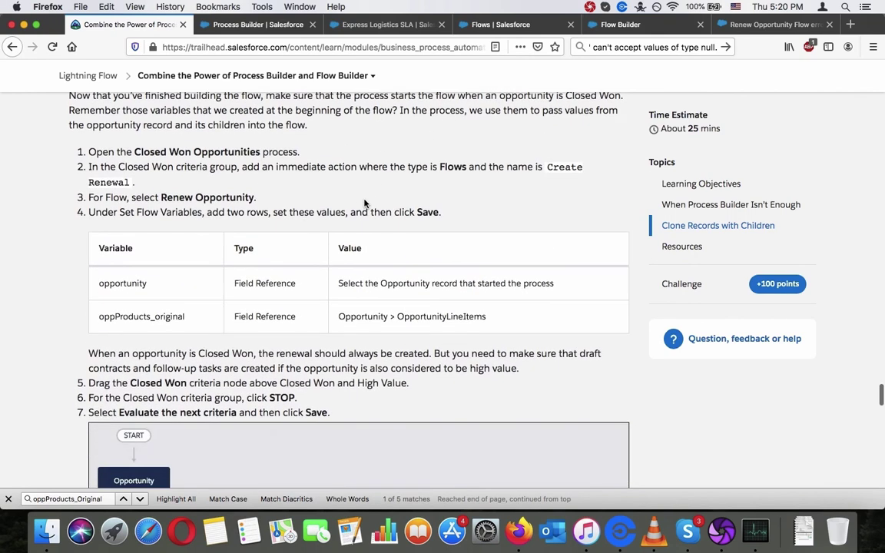
{"action": "scroll", "coordinate": [365, 204], "scroll_direction": "up", "scroll_amount": 20}
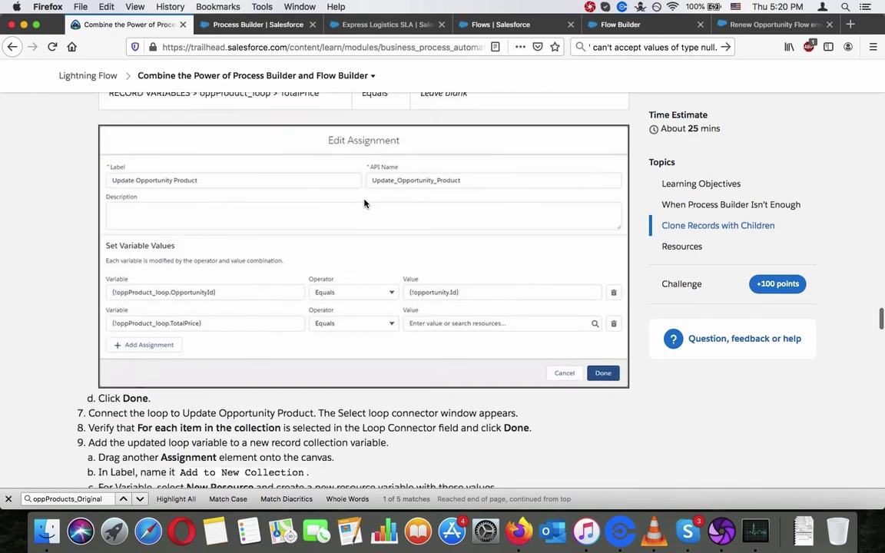
{"action": "scroll", "coordinate": [365, 204], "scroll_direction": "up", "scroll_amount": 20}
{"action": "scroll", "coordinate": [365, 204], "scroll_direction": "down", "scroll_amount": 12}
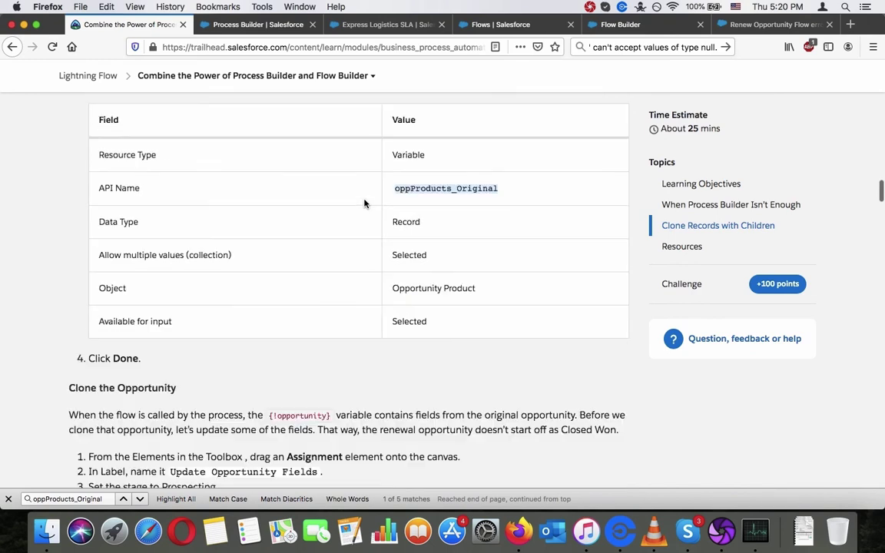
{"action": "scroll", "coordinate": [365, 203], "scroll_direction": "down", "scroll_amount": 20}
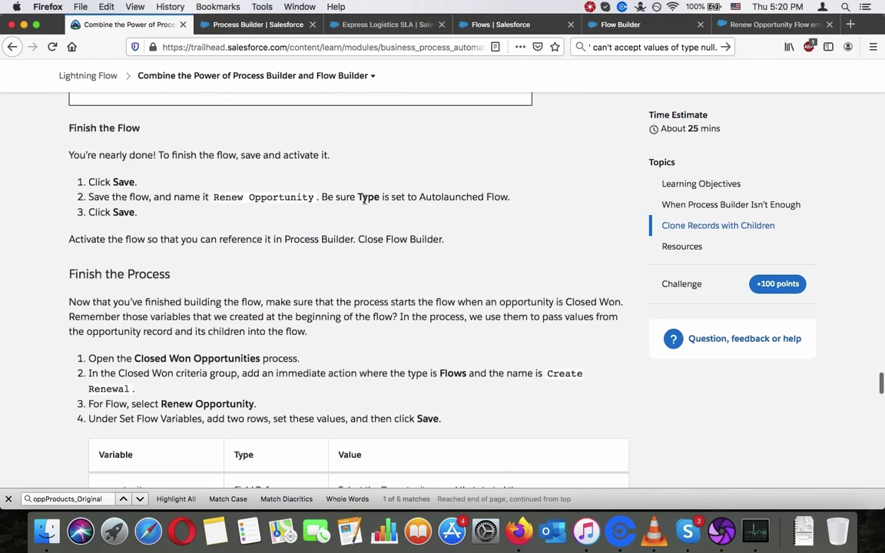
Look back through the Trailhead unit's flow-building instructions, from Finish the Flow up to the Build a Process section and its flow variable types.
{"action": "scroll", "coordinate": [357, 178], "scroll_direction": "up", "scroll_amount": 20}
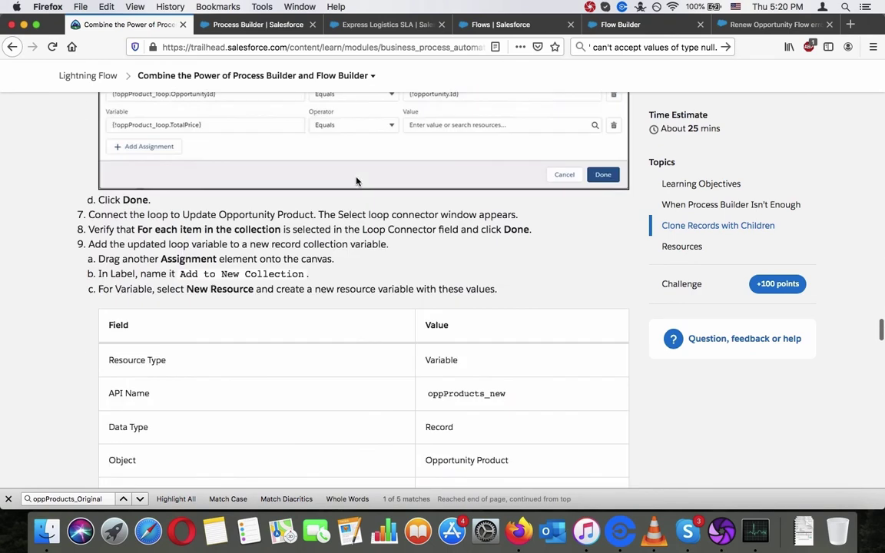
{"action": "scroll", "coordinate": [357, 182], "scroll_direction": "up", "scroll_amount": 20}
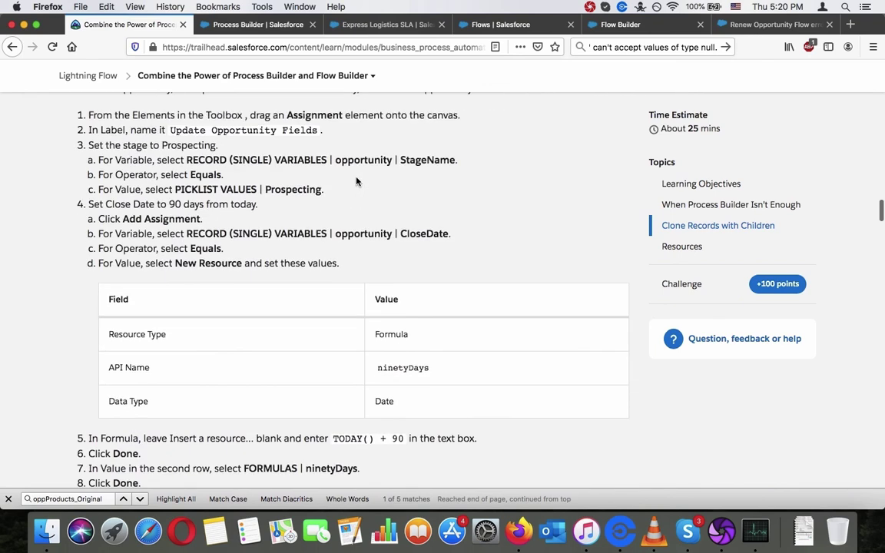
{"action": "scroll", "coordinate": [378, 254], "scroll_direction": "up", "scroll_amount": 20}
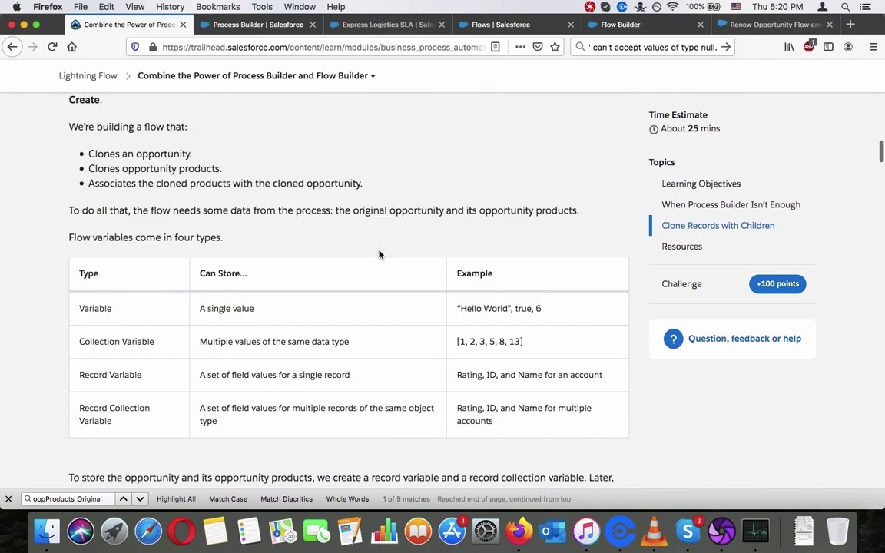
{"action": "scroll", "coordinate": [378, 254], "scroll_direction": "down", "scroll_amount": 20}
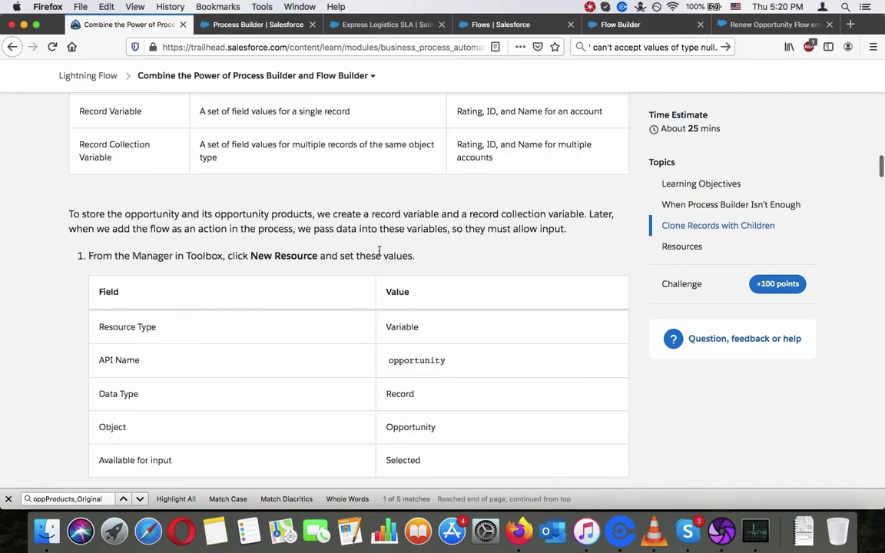
{"action": "scroll", "coordinate": [379, 254], "scroll_direction": "up", "scroll_amount": 5}
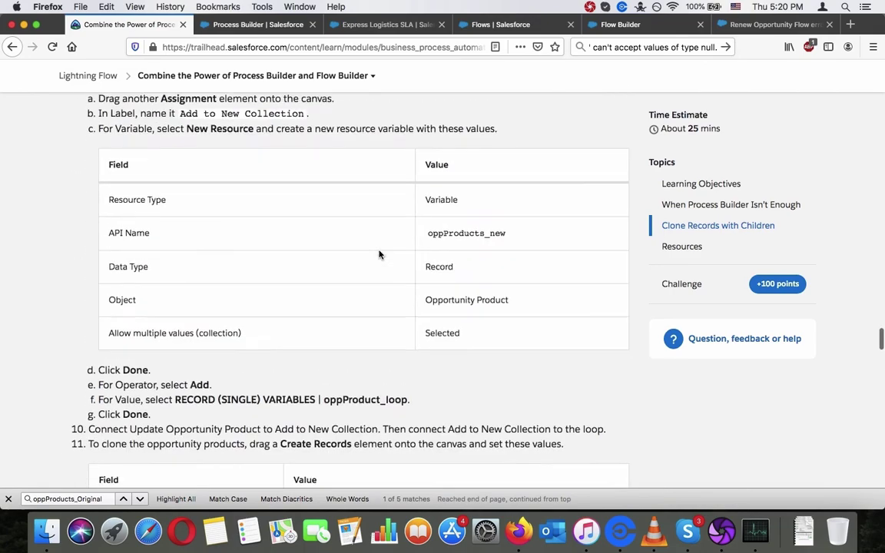
{"action": "scroll", "coordinate": [380, 255], "scroll_direction": "down", "scroll_amount": 20}
{"action": "scroll", "coordinate": [379, 255], "scroll_direction": "up", "scroll_amount": 20}
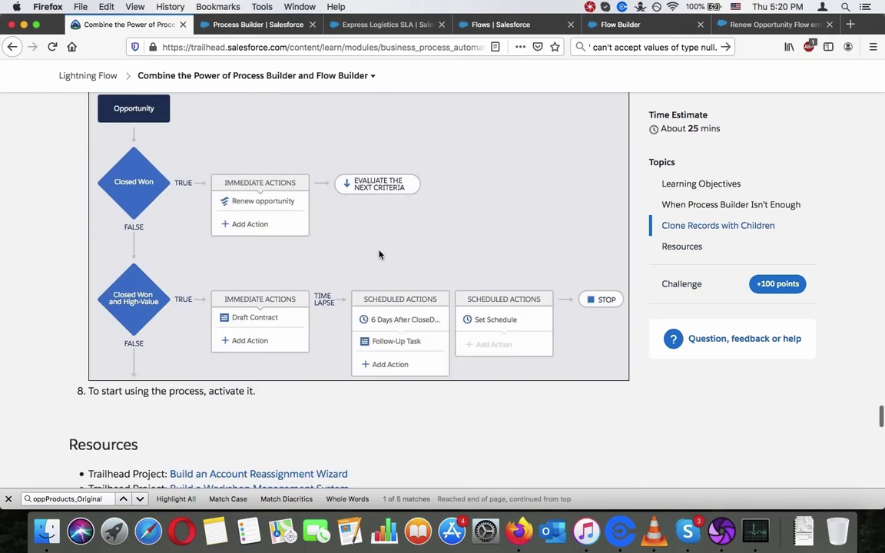
{"action": "scroll", "coordinate": [379, 254], "scroll_direction": "up", "scroll_amount": 20}
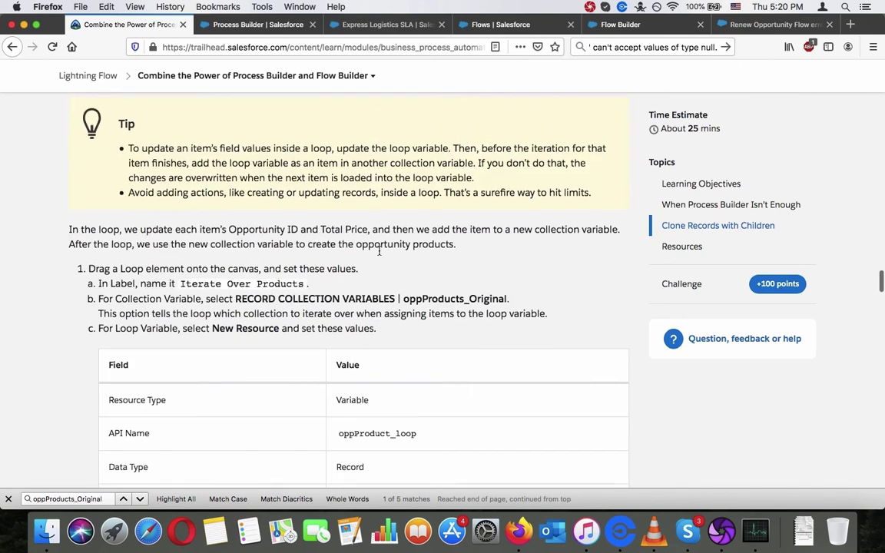
{"action": "scroll", "coordinate": [379, 254], "scroll_direction": "up", "scroll_amount": 20}
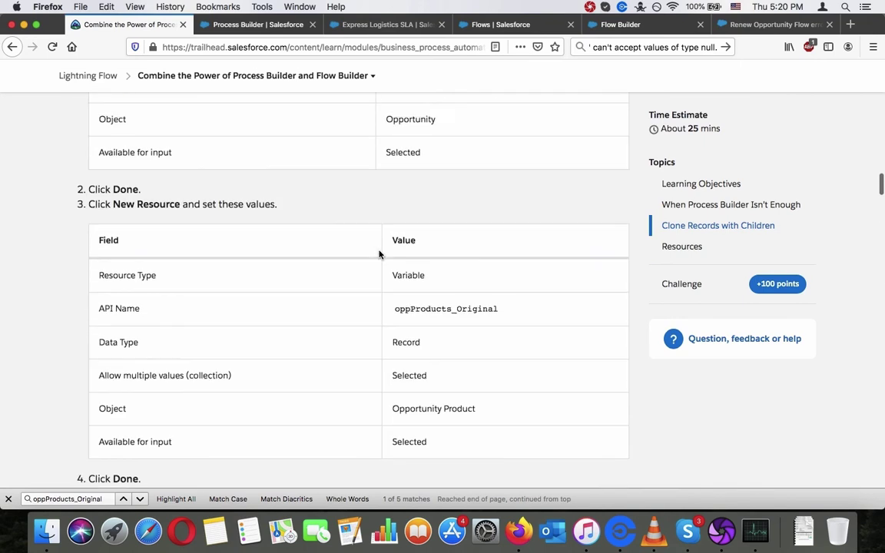
{"action": "scroll", "coordinate": [379, 254], "scroll_direction": "up", "scroll_amount": 3}
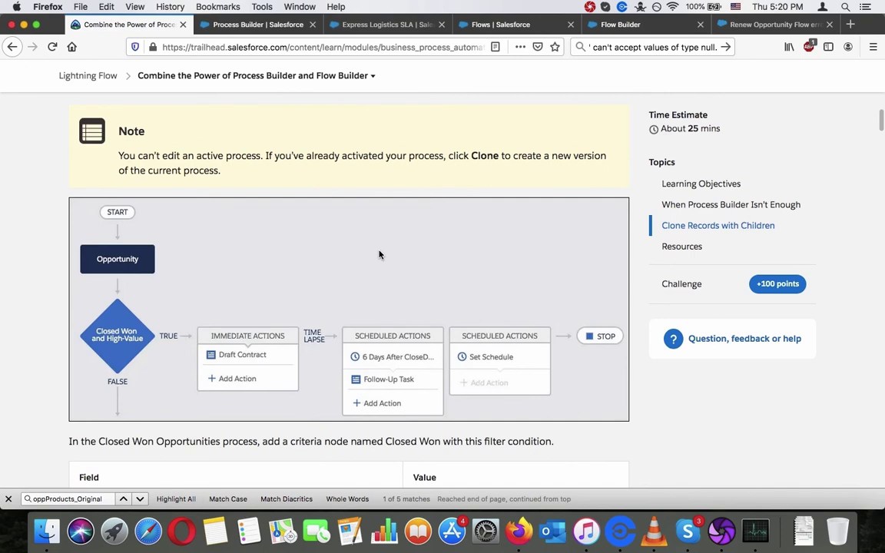
{"action": "scroll", "coordinate": [379, 254], "scroll_direction": "up", "scroll_amount": 3}
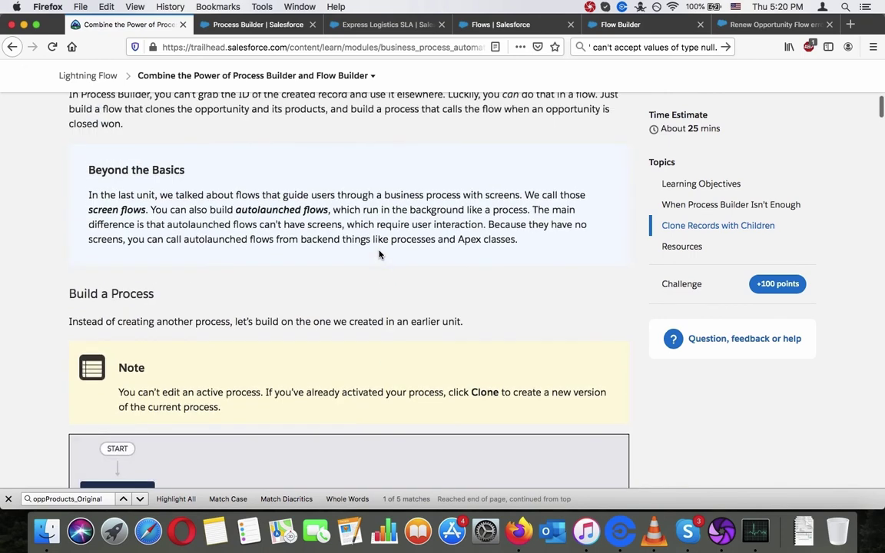
Go to the quiz at the end of the Trailhead unit, close the page search and read question 1 about record variables.
{"action": "scroll", "coordinate": [379, 254], "scroll_direction": "down", "scroll_amount": 15}
{"action": "scroll", "coordinate": [379, 254], "scroll_direction": "down", "scroll_amount": 20}
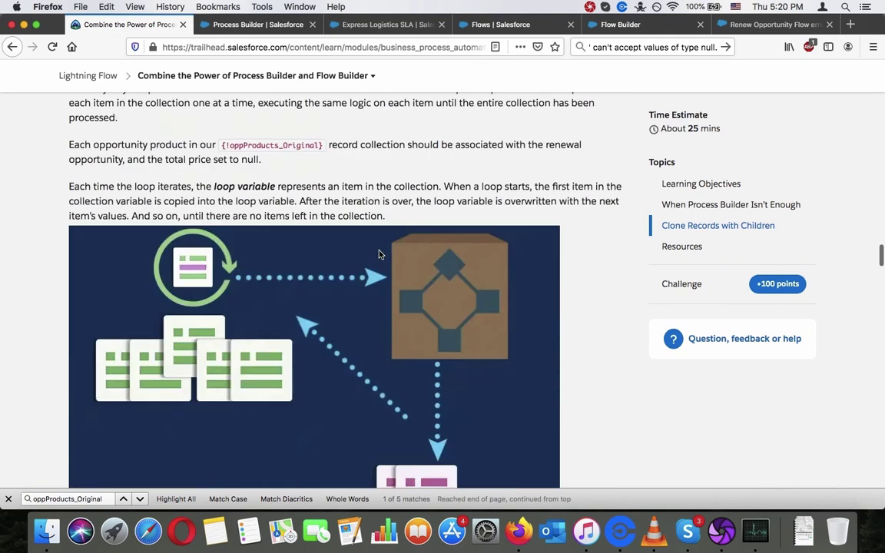
{"action": "scroll", "coordinate": [379, 255], "scroll_direction": "down", "scroll_amount": 5}
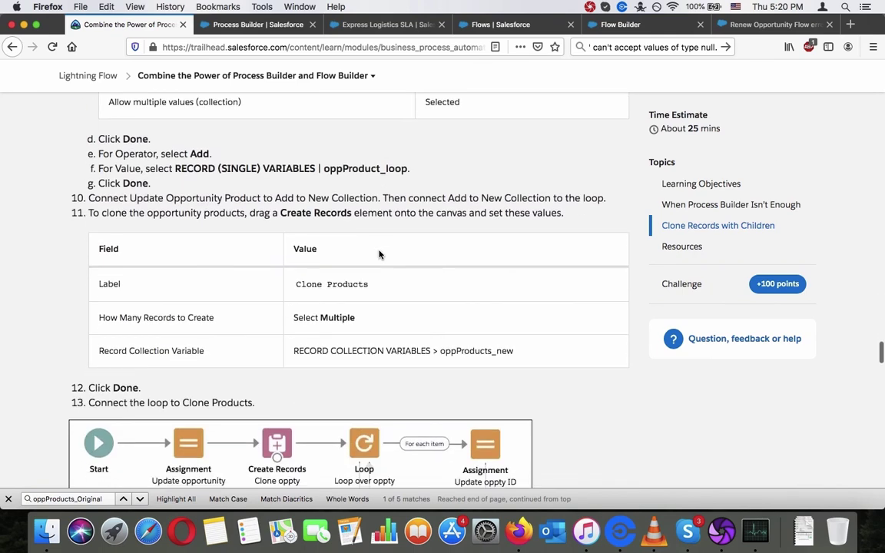
{"action": "scroll", "coordinate": [378, 254], "scroll_direction": "down", "scroll_amount": 6}
{"action": "scroll", "coordinate": [378, 254], "scroll_direction": "down", "scroll_amount": 15}
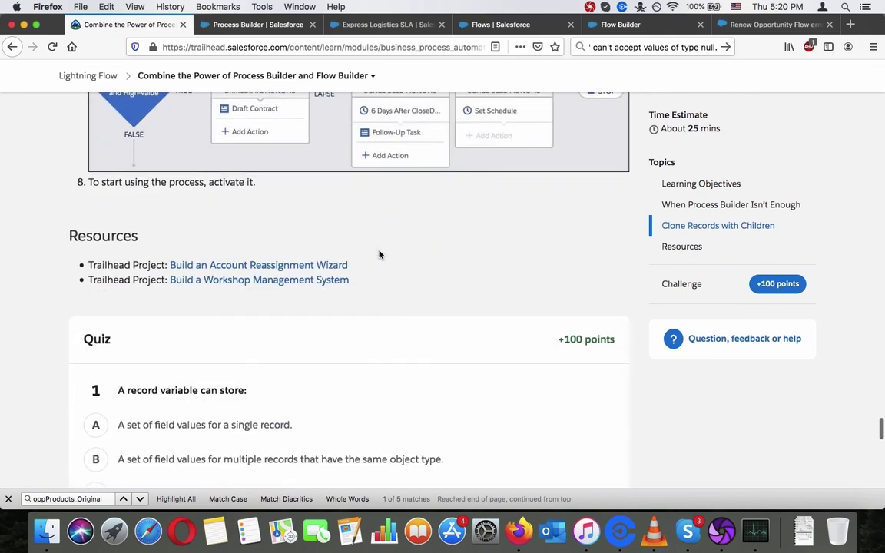
{"action": "scroll", "coordinate": [378, 254], "scroll_direction": "up", "scroll_amount": 1}
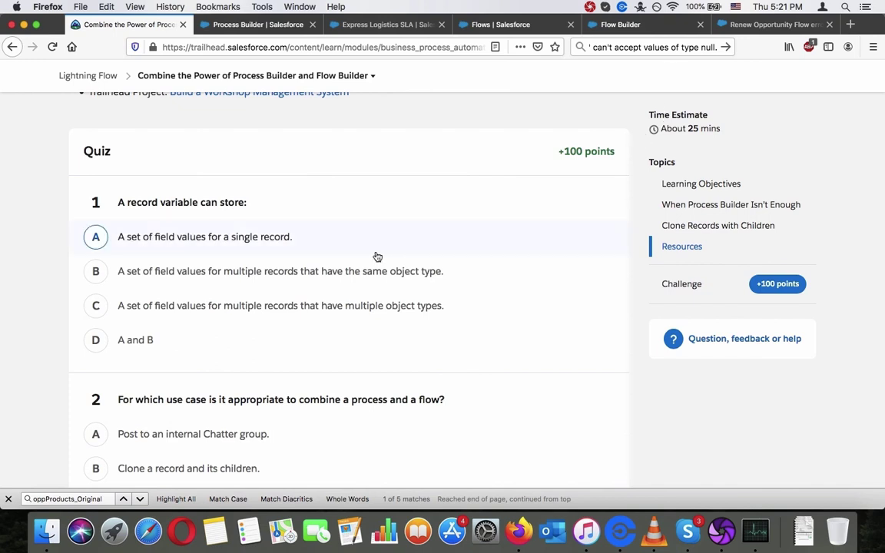
{"action": "triple_click", "coordinate": [188, 206]}
{"action": "left_click", "coordinate": [187, 206]}
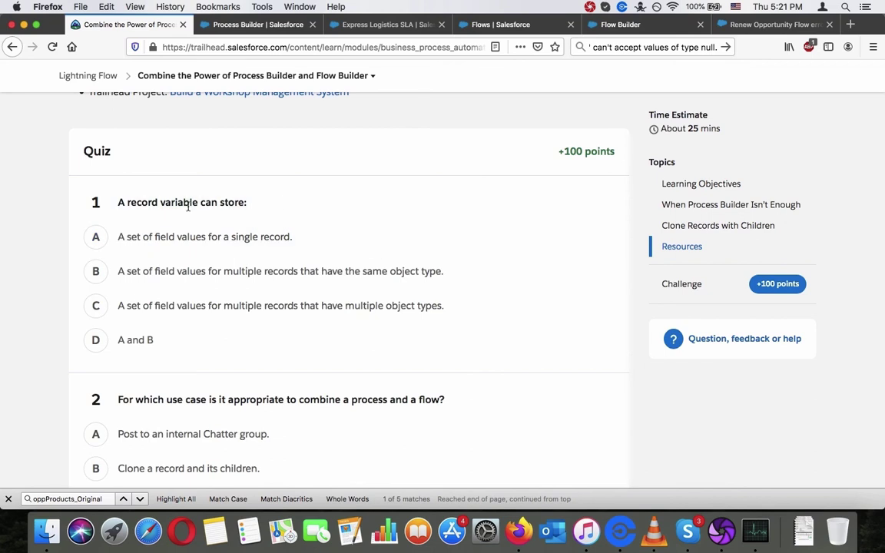
{"action": "left_click", "coordinate": [9, 498]}
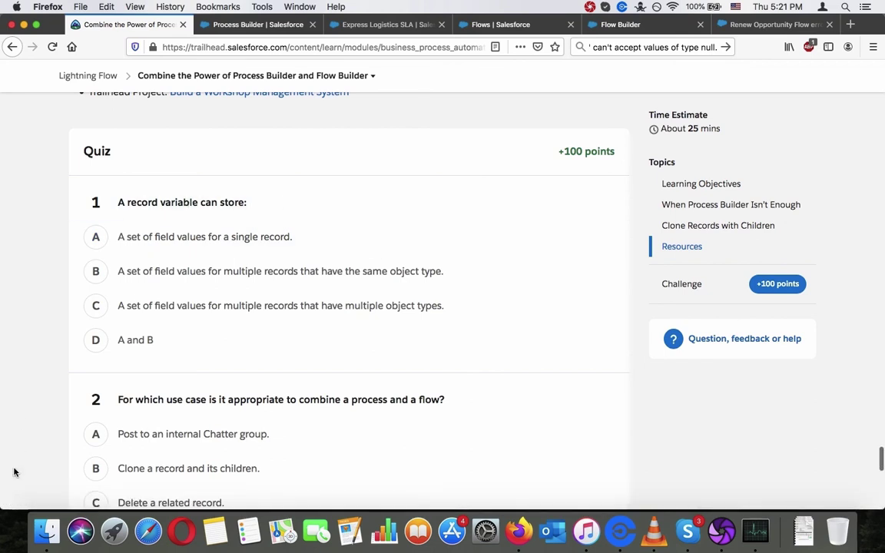
{"action": "triple_click", "coordinate": [169, 202]}
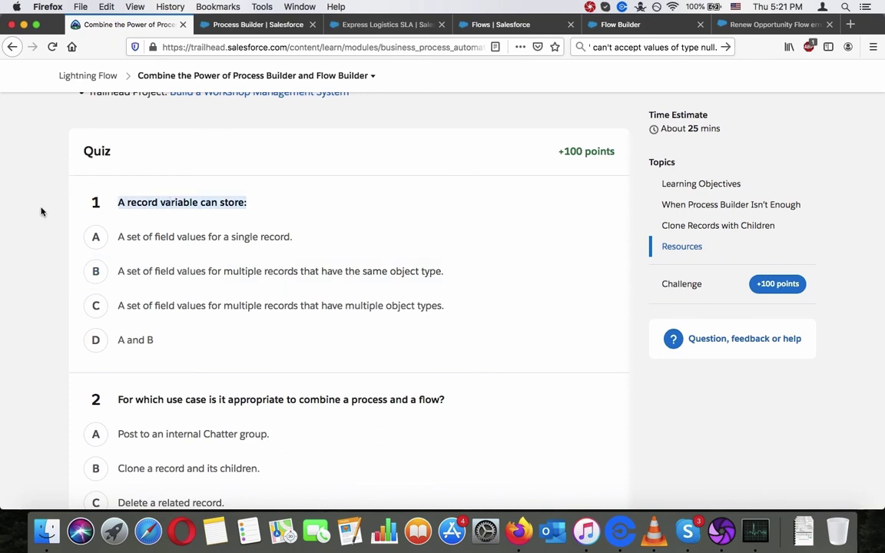
{"action": "left_click", "coordinate": [180, 199]}
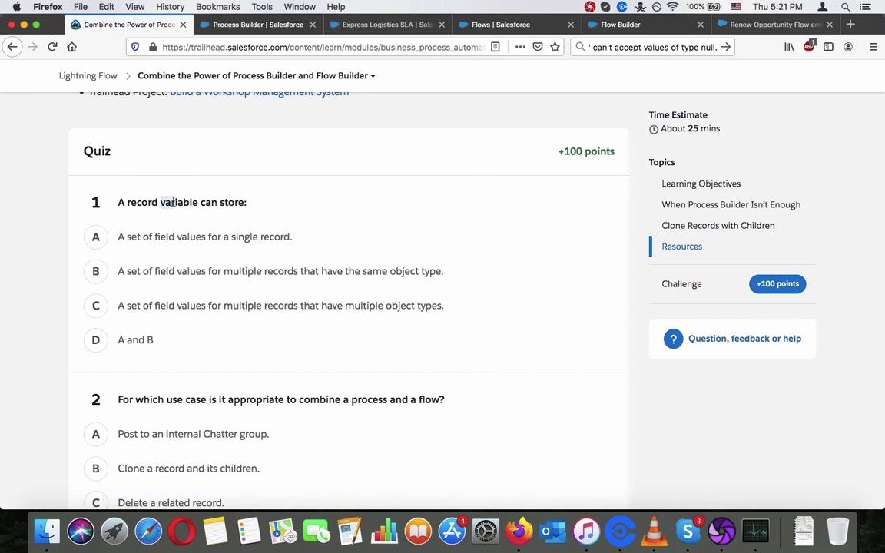
Search the Trailhead page for "record variable" from question 1 and check the description of what it can store.
{"action": "left_click_drag", "start_coordinate": [127, 202], "coordinate": [199, 198]}
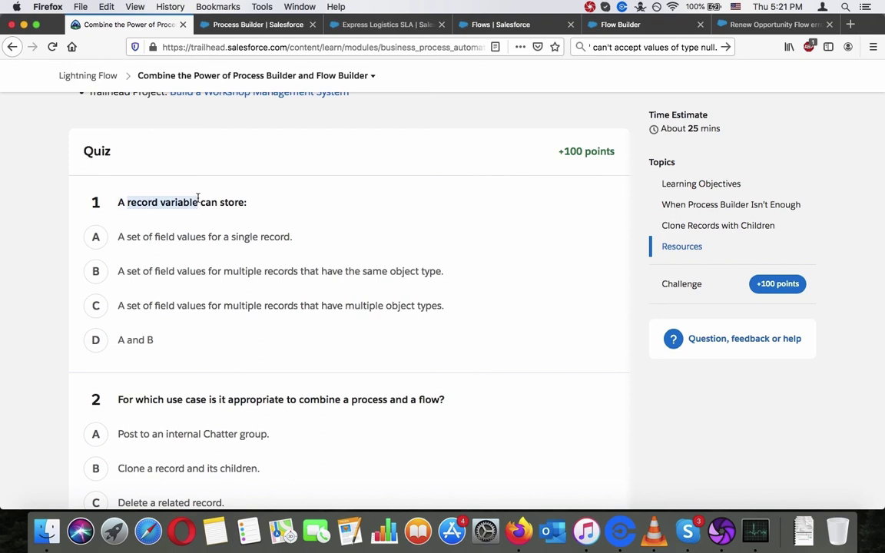
{"action": "key", "text": "super+f"}
{"action": "key", "text": "super+e"}
{"action": "key", "text": "Return"}
{"action": "key", "text": "Return"}
{"action": "left_click", "coordinate": [282, 284]}
{"action": "triple_click", "coordinate": [281, 272]}
Return to the quiz and answer question 1 with A, "A set of field values for a single record.".
{"action": "scroll", "coordinate": [282, 273], "scroll_direction": "down", "scroll_amount": 20}
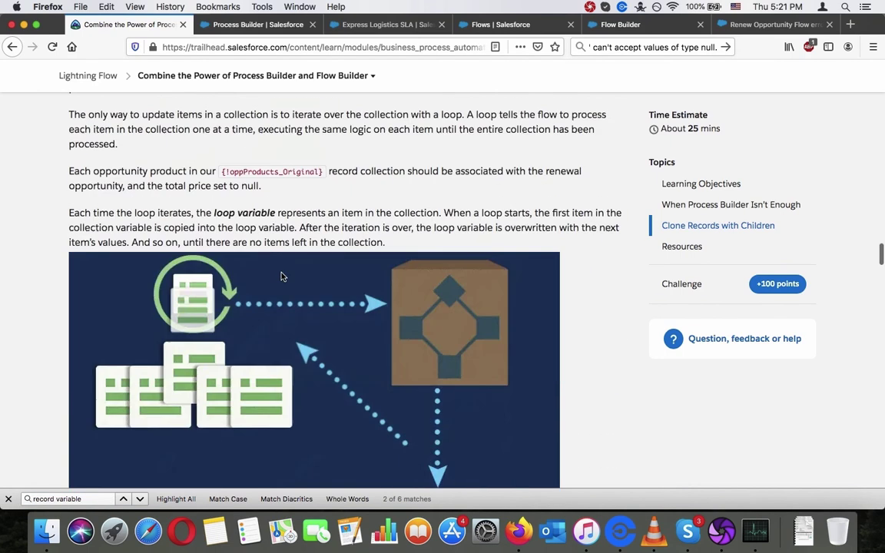
{"action": "scroll", "coordinate": [282, 277], "scroll_direction": "up", "scroll_amount": 2}
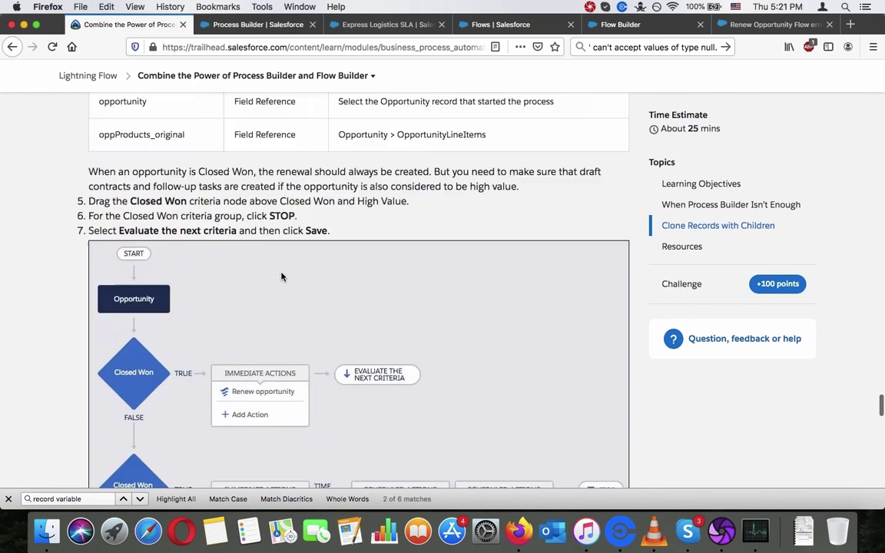
{"action": "scroll", "coordinate": [281, 276], "scroll_direction": "down", "scroll_amount": 10}
{"action": "scroll", "coordinate": [279, 266], "scroll_direction": "up", "scroll_amount": 2}
{"action": "left_click", "coordinate": [277, 255]}
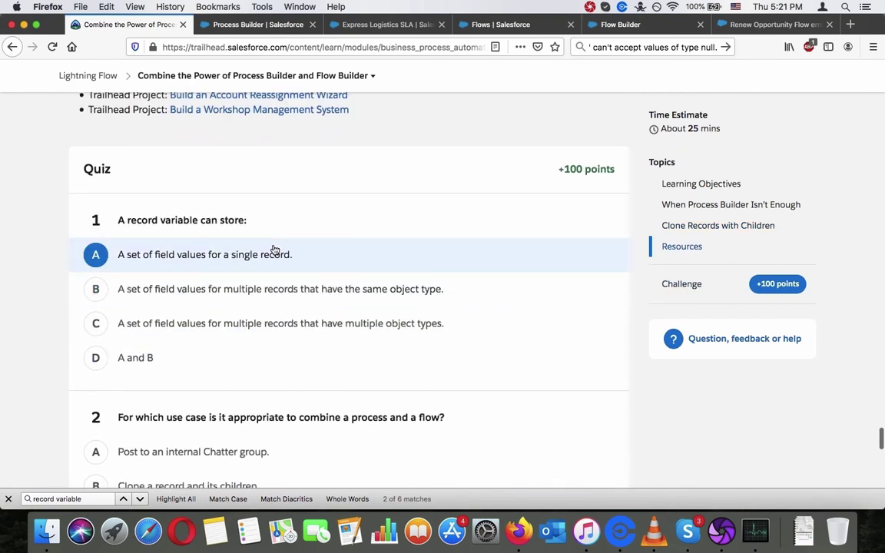
Read quiz question 2 and search the page for its phrase "combine a process".
{"action": "scroll", "coordinate": [281, 326], "scroll_direction": "down", "scroll_amount": 5}
{"action": "triple_click", "coordinate": [273, 225]}
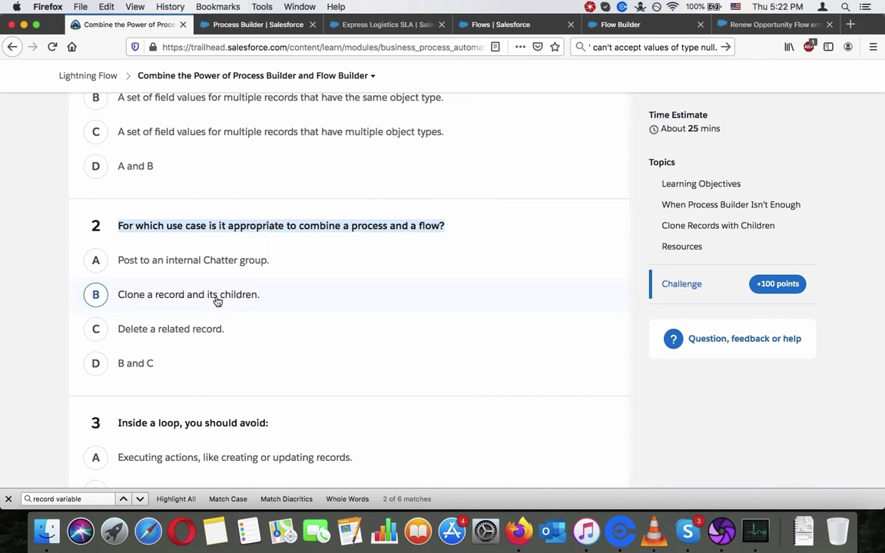
{"action": "left_click", "coordinate": [321, 245]}
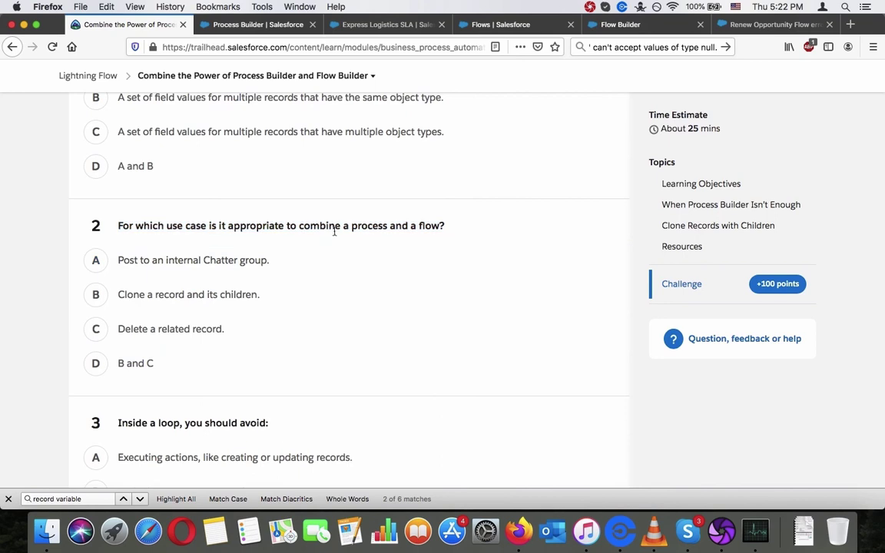
{"action": "left_click_drag", "start_coordinate": [299, 225], "coordinate": [386, 228]}
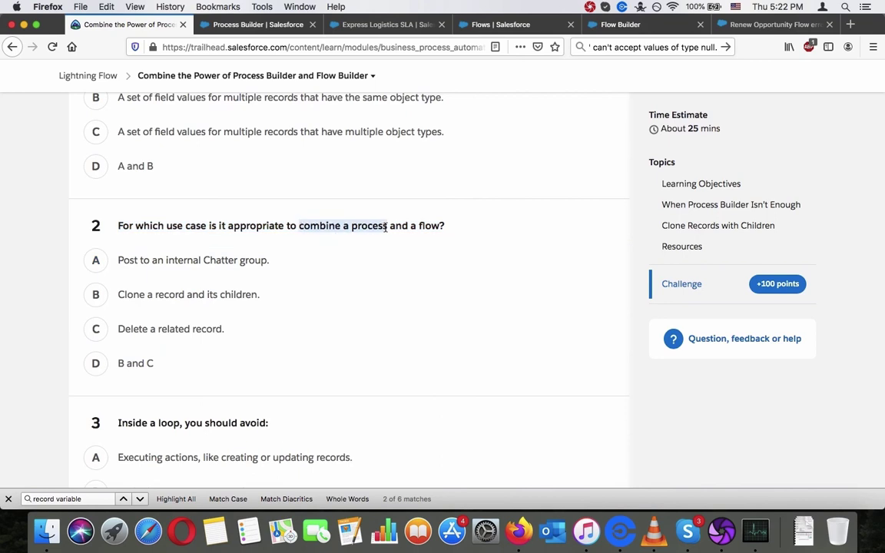
{"action": "key", "text": "super+c"}
{"action": "key", "text": "super+f"}
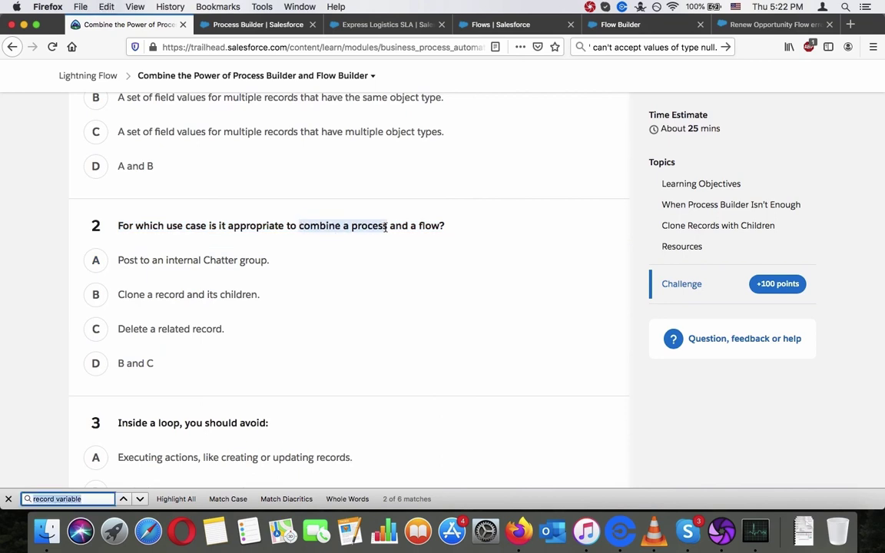
{"action": "key", "text": "super+v"}
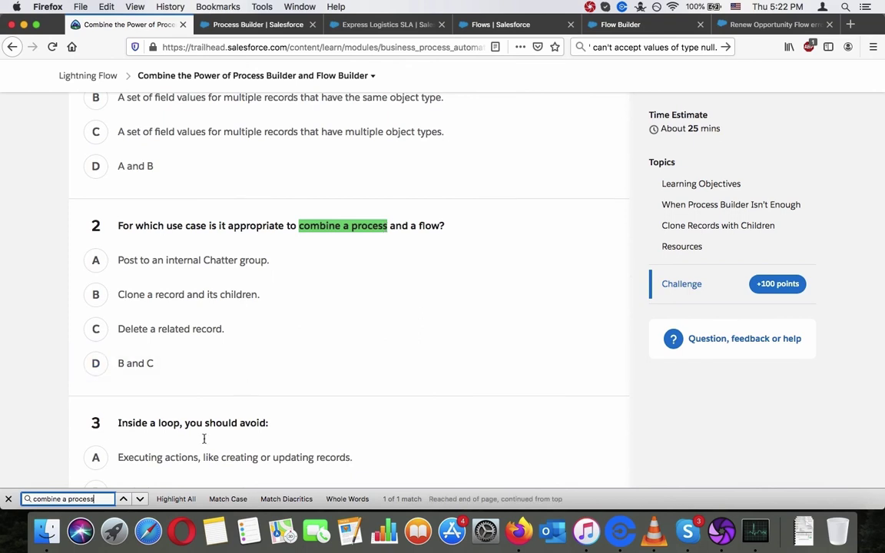
Shorten the page search to "combine", go through its matches, and answer question 2 with B, "Clone a record and its children.".
{"action": "left_click", "coordinate": [128, 500]}
{"action": "key", "text": "BackSpace"}
{"action": "key", "text": "BackSpace"}
{"action": "key", "text": "BackSpace"}
{"action": "key", "text": "BackSpace"}
{"action": "key", "text": "BackSpace"}
{"action": "key", "text": "BackSpace"}
{"action": "key", "text": "BackSpace"}
{"action": "key", "text": "BackSpace"}
{"action": "key", "text": "BackSpace"}
{"action": "key", "text": "BackSpace"}
{"action": "key", "text": "Return"}
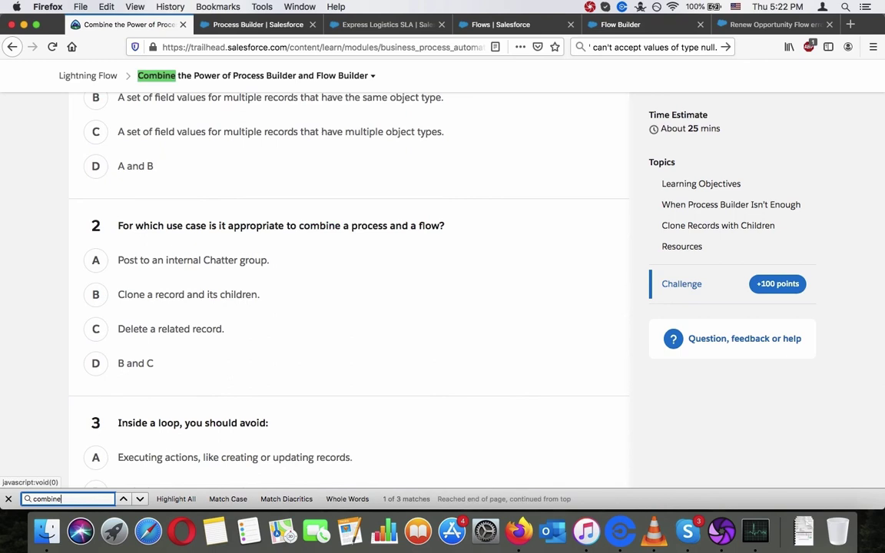
{"action": "key", "text": "Return"}
{"action": "key", "text": "Return"}
{"action": "key", "text": "Return"}
{"action": "key", "text": "Return"}
{"action": "key", "text": "Return"}
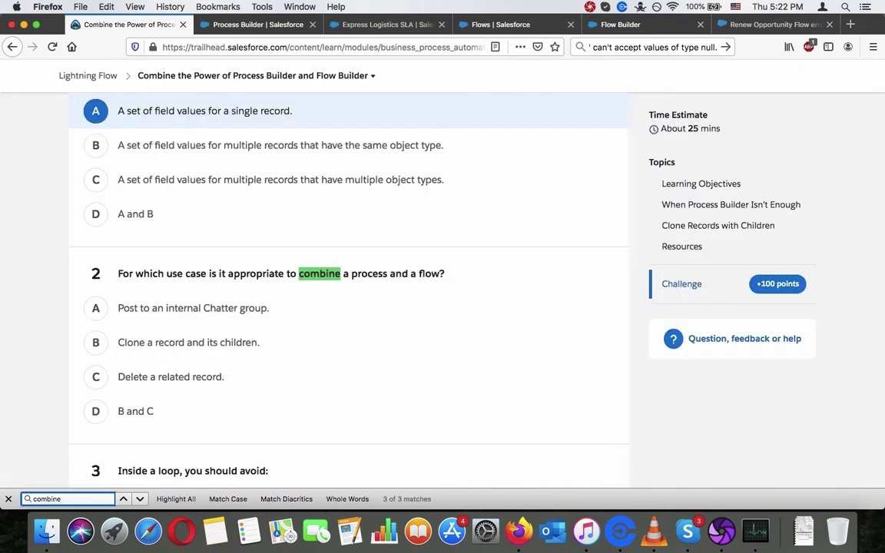
{"action": "left_click", "coordinate": [237, 340]}
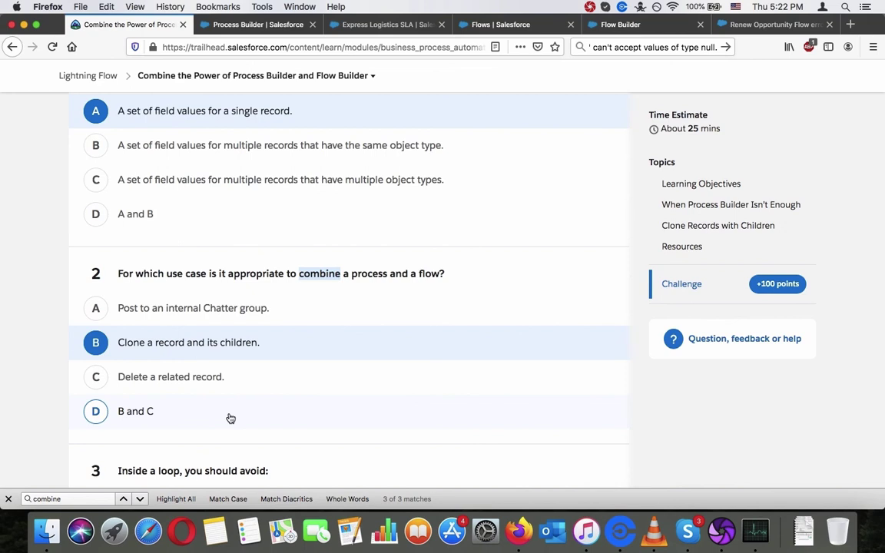
Search the page for "delete" and compare question 2's option C with the list of things Process Builder can't do.
{"action": "left_click", "coordinate": [96, 496]}
{"action": "type", "text": "delete"}
{"action": "key", "text": "Return"}
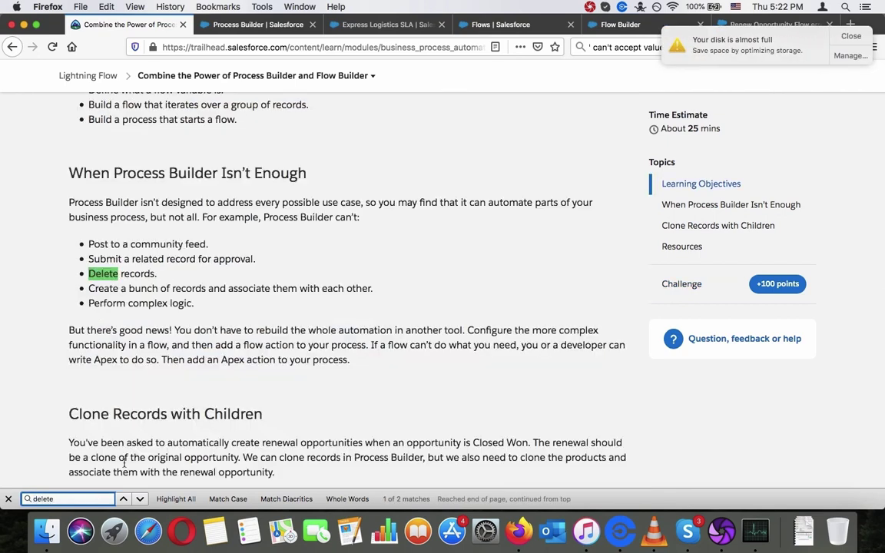
{"action": "scroll", "coordinate": [124, 464], "scroll_direction": "down", "scroll_amount": 20}
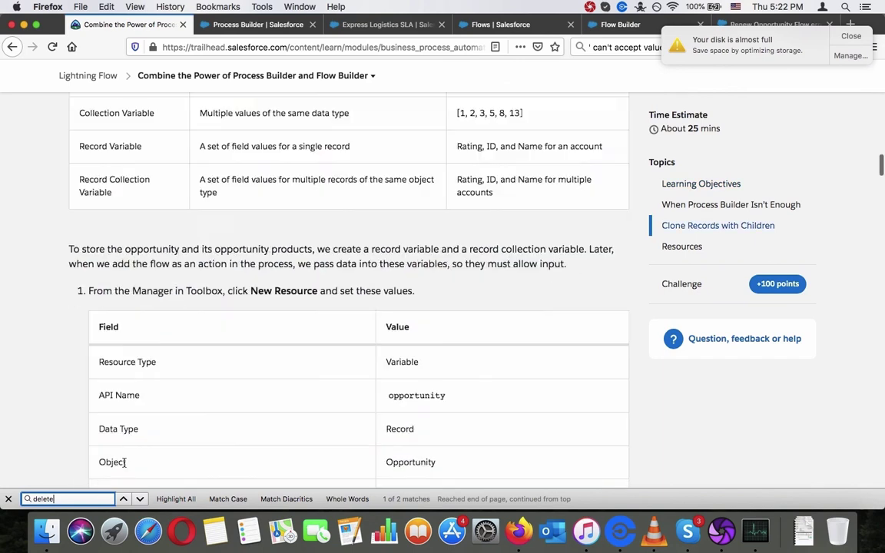
{"action": "scroll", "coordinate": [124, 466], "scroll_direction": "up", "scroll_amount": 20}
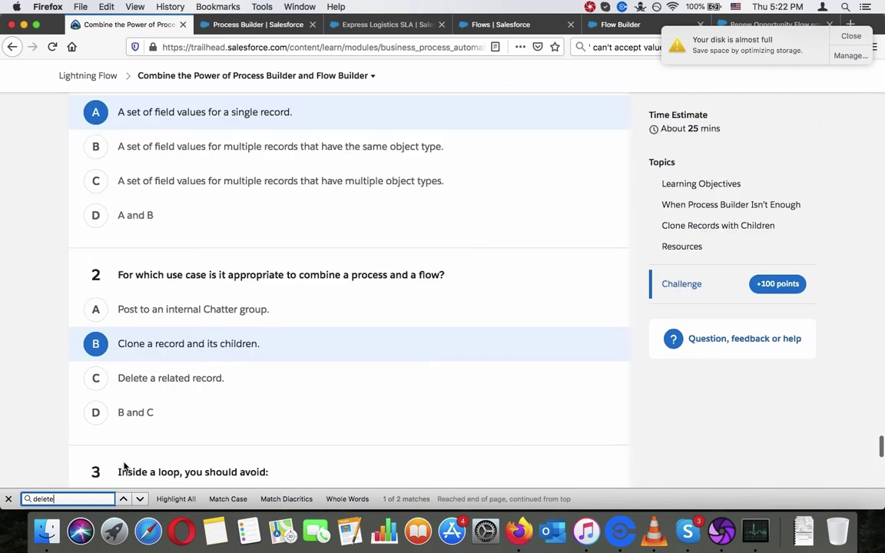
{"action": "left_click", "coordinate": [135, 500]}
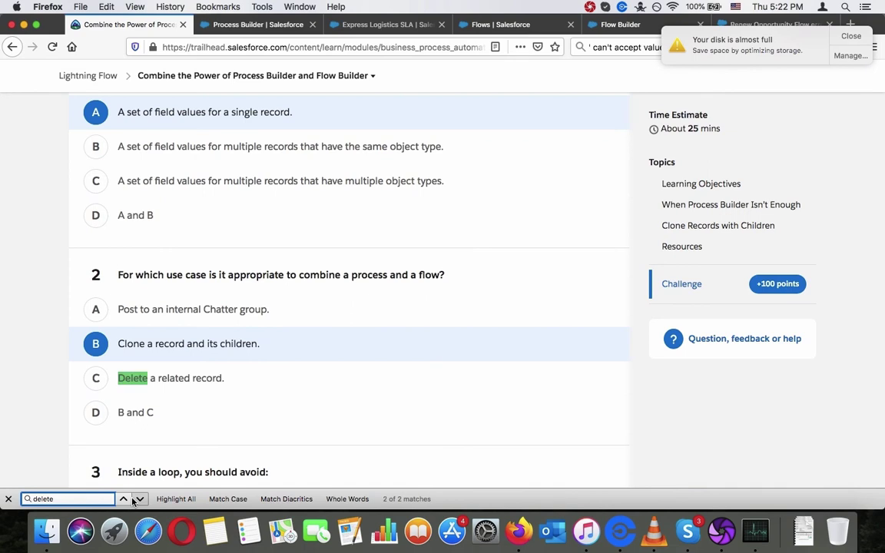
{"action": "left_click", "coordinate": [135, 499]}
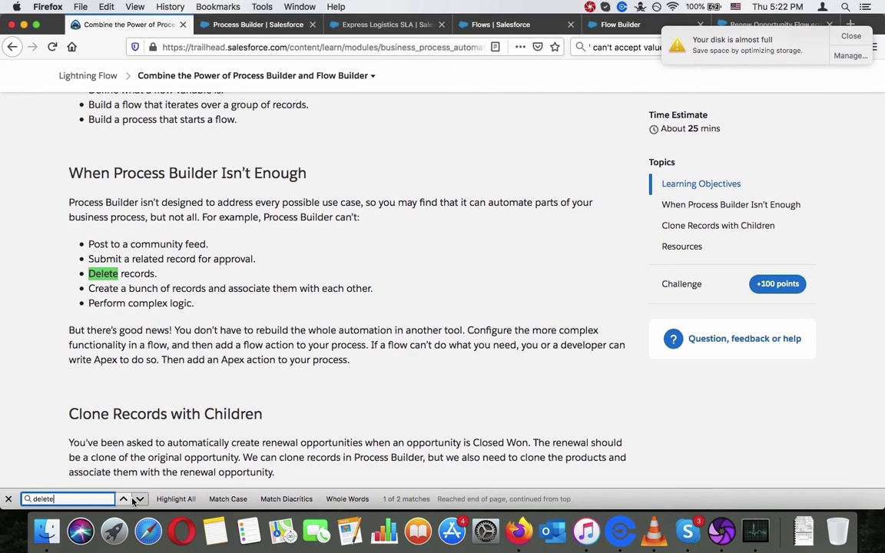
Compare the page's "delete" matches with question 2's option C again and change its answer to D, "B and C.".
{"action": "left_click", "coordinate": [134, 499]}
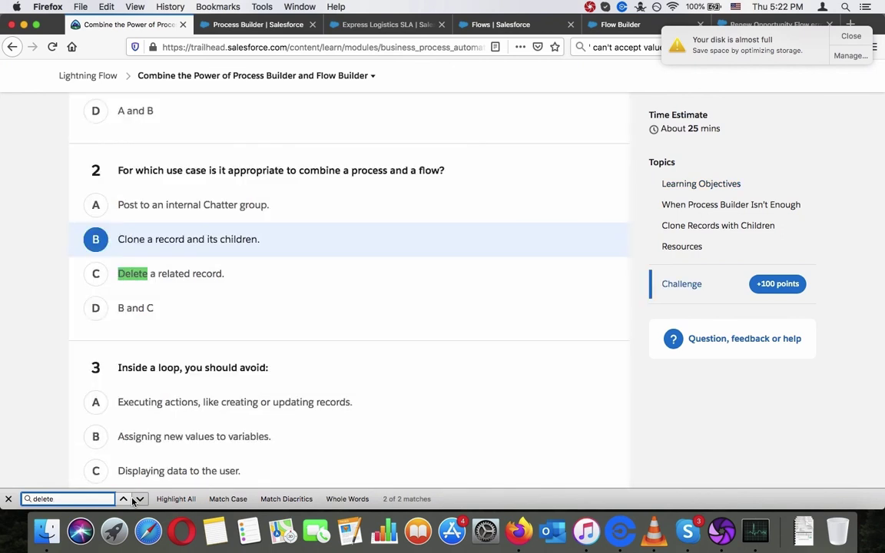
{"action": "left_click", "coordinate": [133, 500]}
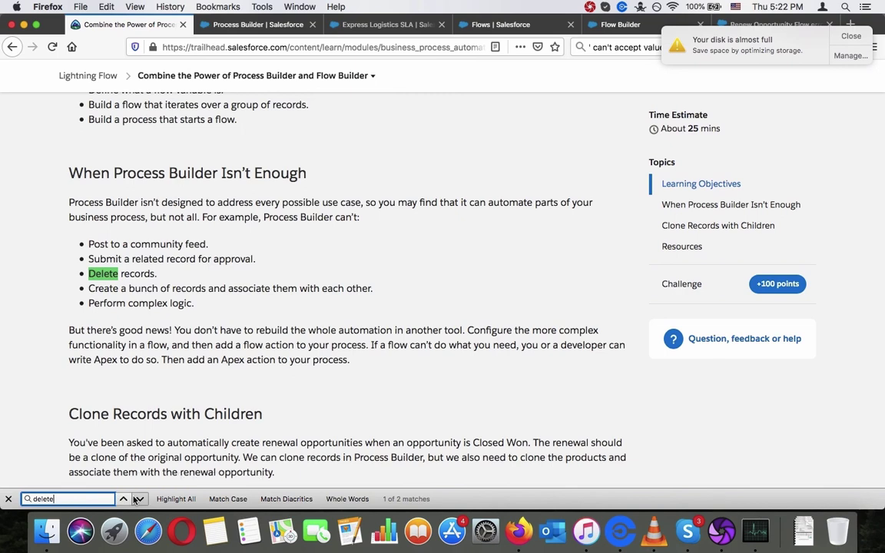
{"action": "left_click", "coordinate": [133, 500]}
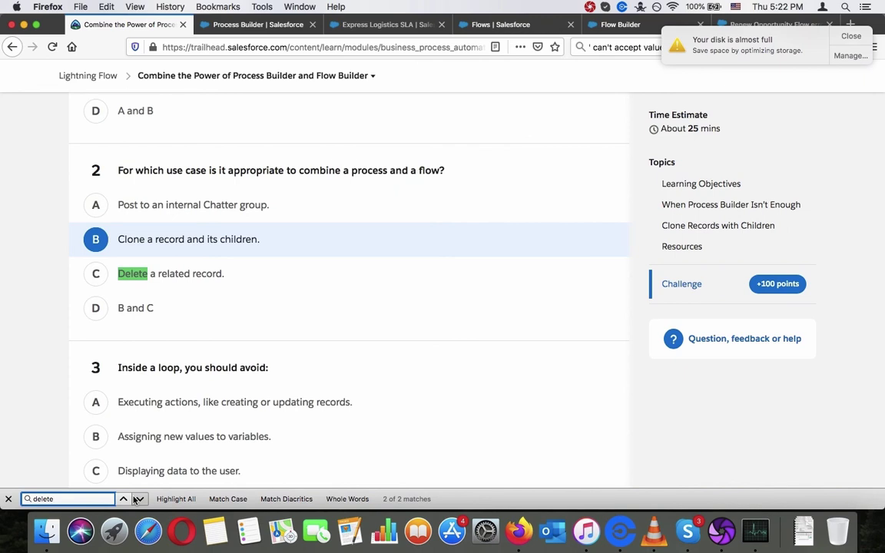
{"action": "left_click", "coordinate": [130, 308]}
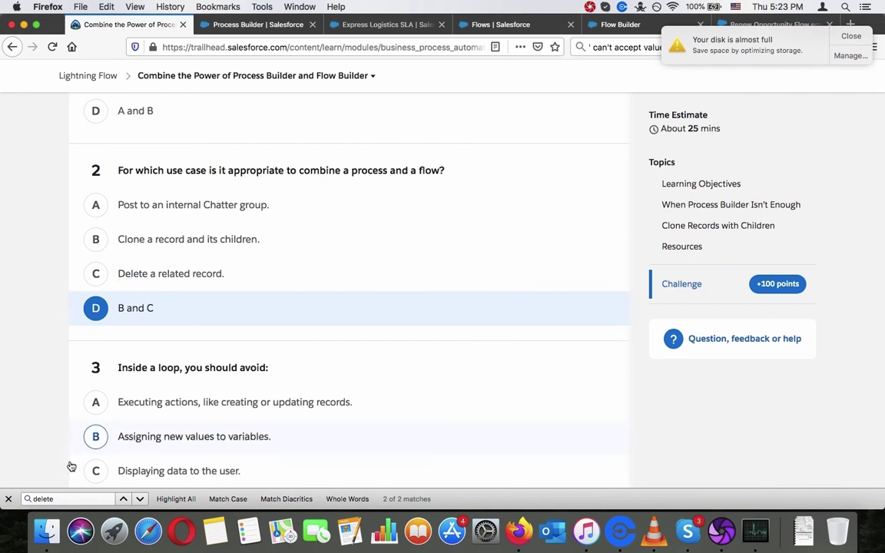
Search the page for "clone" and read the Clone Records with Children section to check question 2's option B.
{"action": "left_click", "coordinate": [73, 498]}
{"action": "type", "text": "clone"}
{"action": "key", "text": "Return"}
{"action": "key", "text": "Return"}
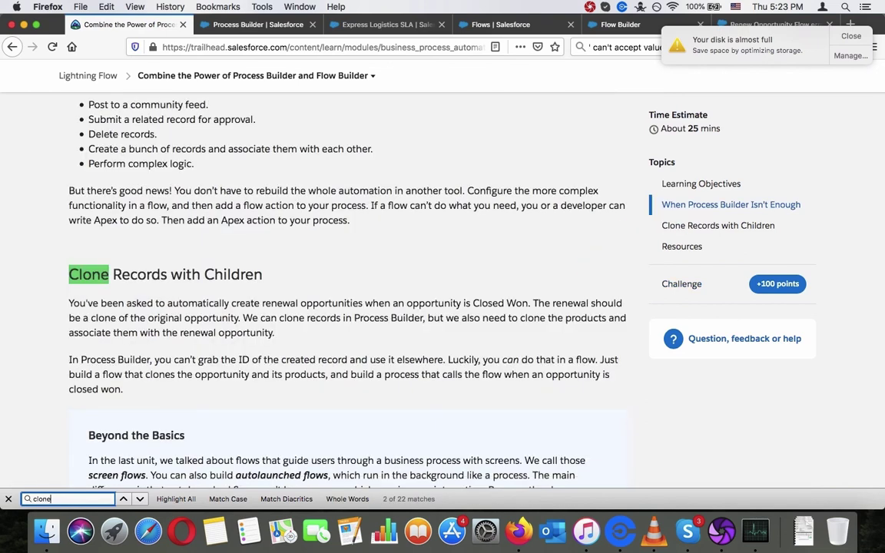
{"action": "scroll", "coordinate": [260, 279], "scroll_direction": "down", "scroll_amount": 2}
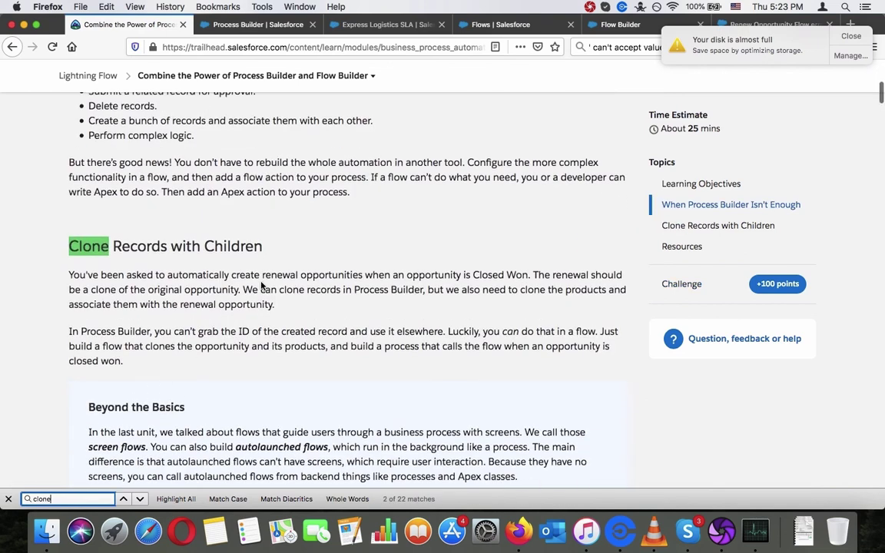
{"action": "scroll", "coordinate": [261, 285], "scroll_direction": "down", "scroll_amount": 2}
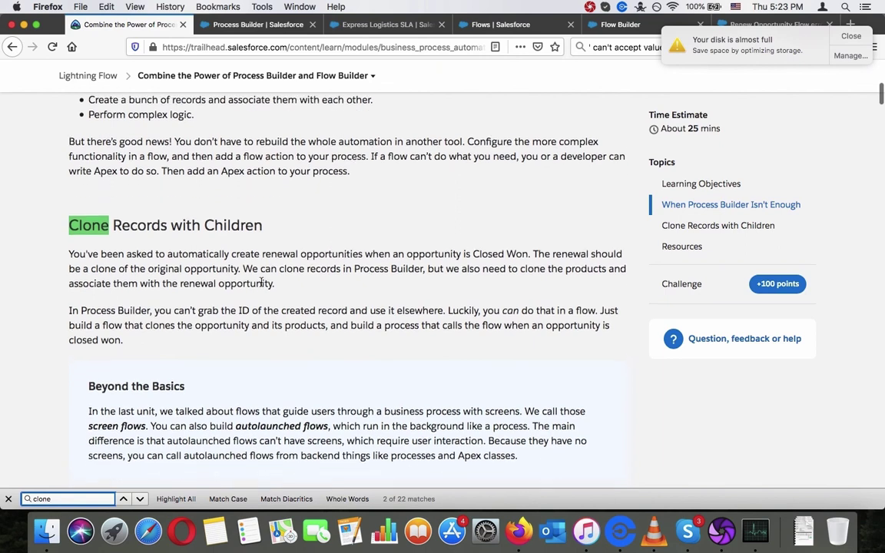
{"action": "scroll", "coordinate": [262, 283], "scroll_direction": "down", "scroll_amount": 2}
{"action": "scroll", "coordinate": [261, 281], "scroll_direction": "down", "scroll_amount": 1}
{"action": "scroll", "coordinate": [261, 282], "scroll_direction": "down", "scroll_amount": 1}
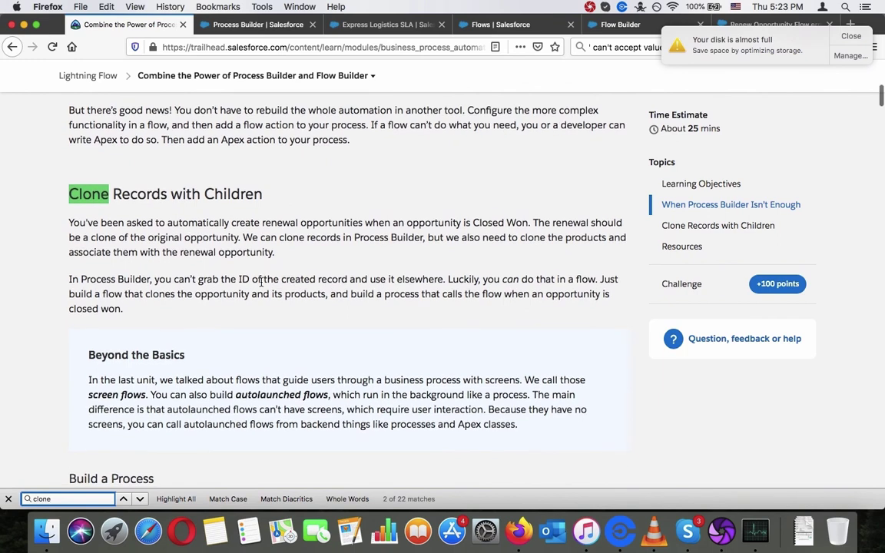
{"action": "scroll", "coordinate": [261, 282], "scroll_direction": "down", "scroll_amount": 15}
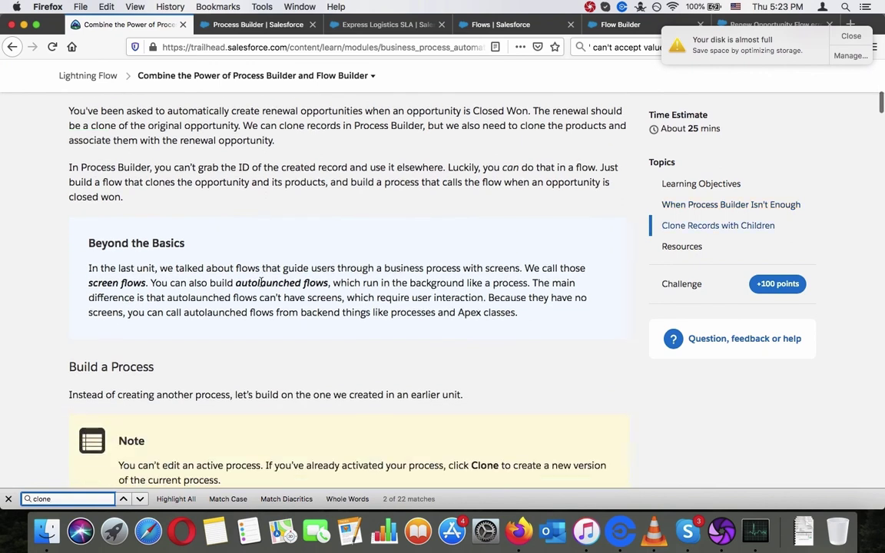
{"action": "scroll", "coordinate": [261, 282], "scroll_direction": "down", "scroll_amount": 5}
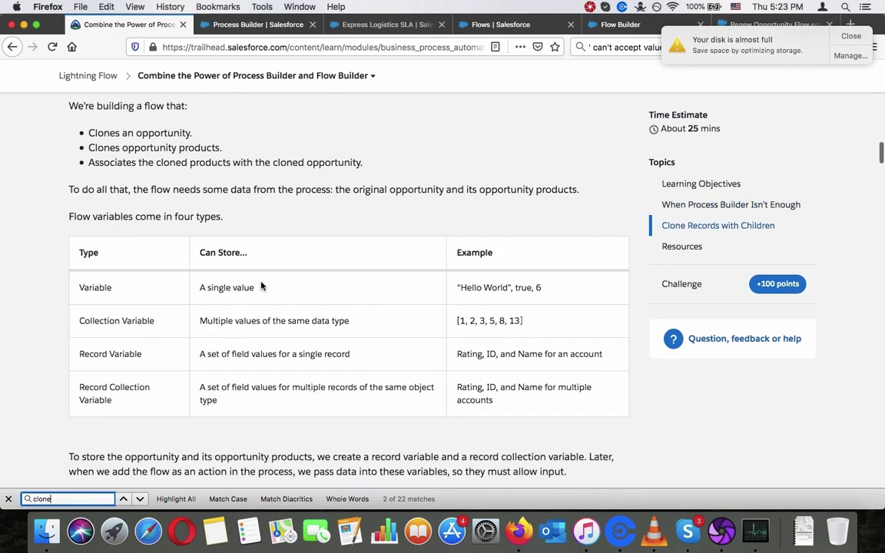
{"action": "scroll", "coordinate": [261, 286], "scroll_direction": "up", "scroll_amount": 3}
{"action": "scroll", "coordinate": [262, 286], "scroll_direction": "up", "scroll_amount": 10}
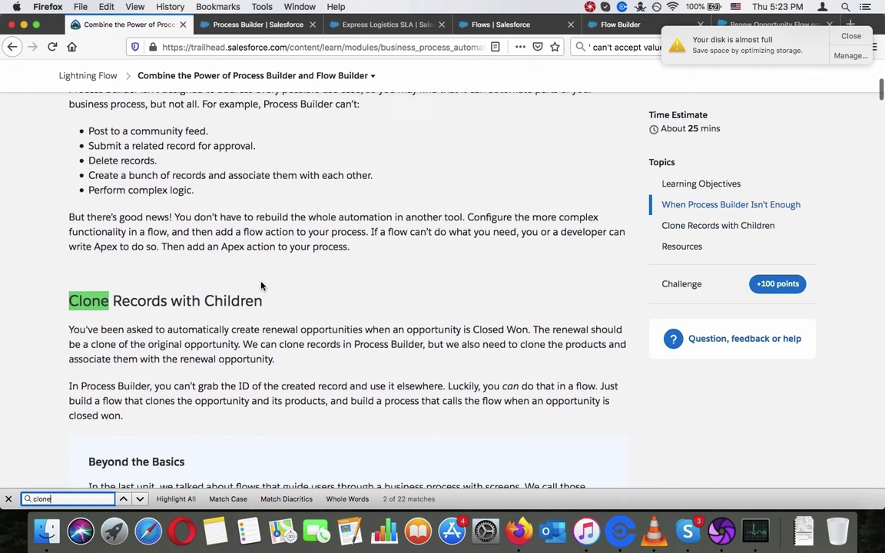
{"action": "triple_click", "coordinate": [278, 364]}
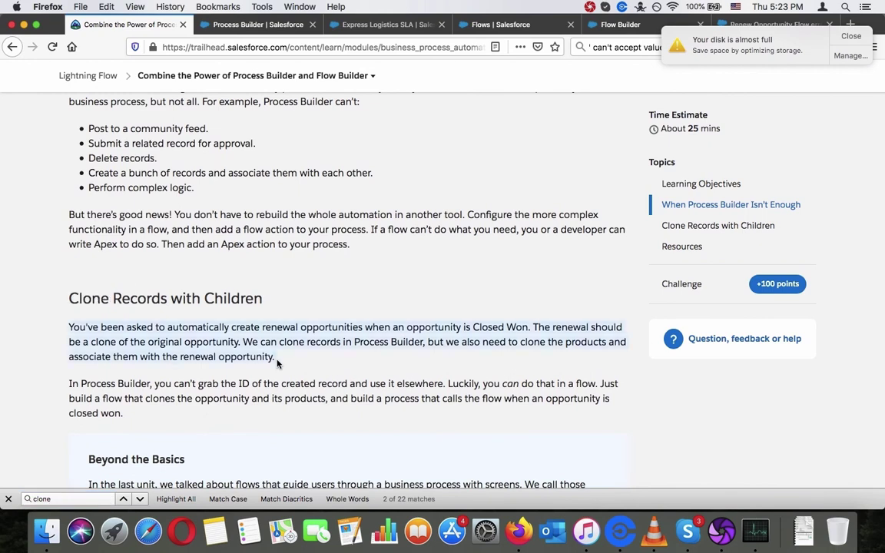
{"action": "left_click", "coordinate": [278, 364]}
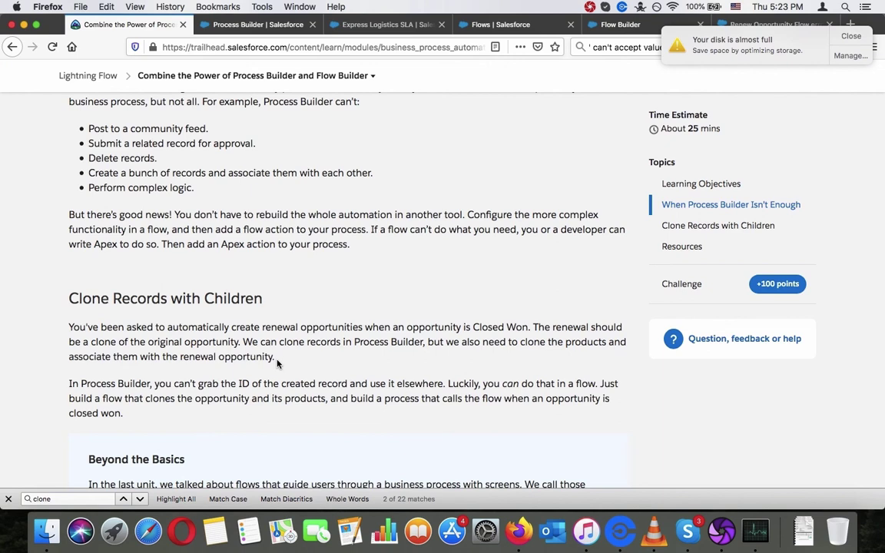
Return to the quiz, review the options of question 2, and close the page search.
{"action": "scroll", "coordinate": [278, 363], "scroll_direction": "down", "scroll_amount": 10}
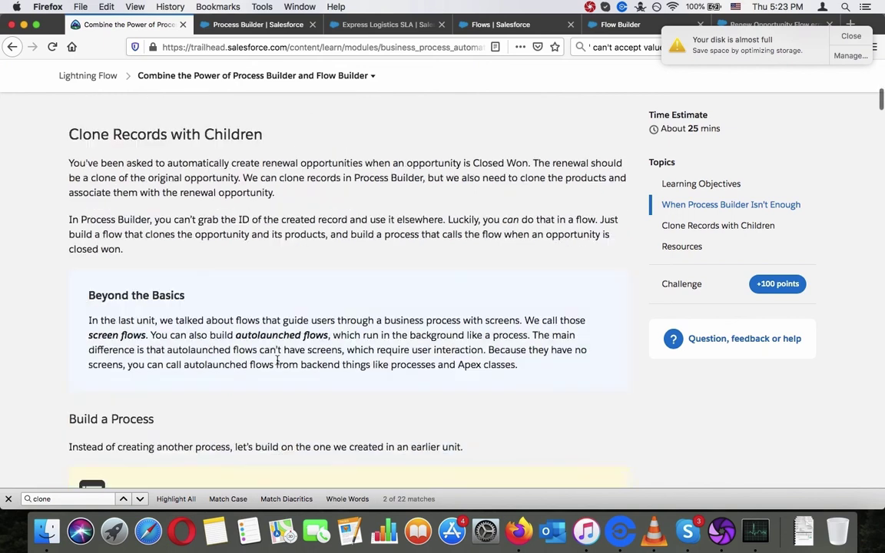
{"action": "scroll", "coordinate": [278, 364], "scroll_direction": "down", "scroll_amount": 20}
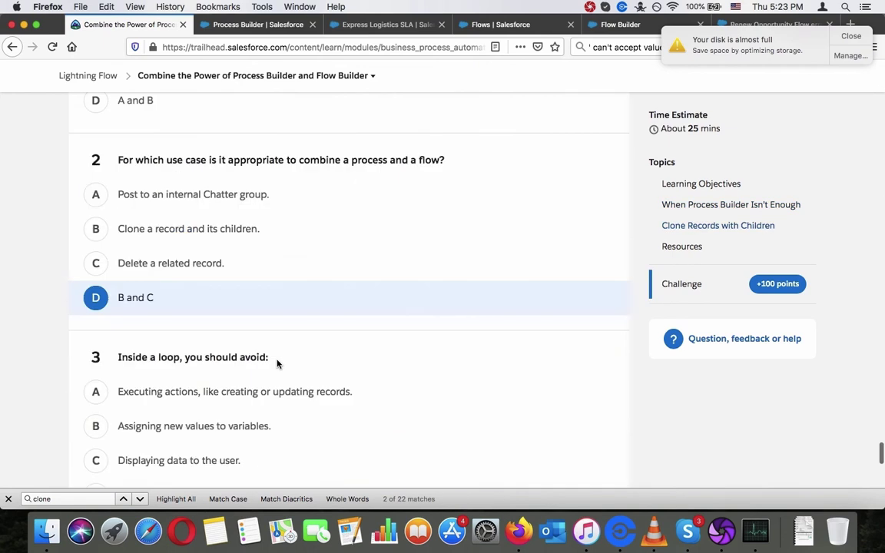
{"action": "scroll", "coordinate": [278, 364], "scroll_direction": "up", "scroll_amount": 12}
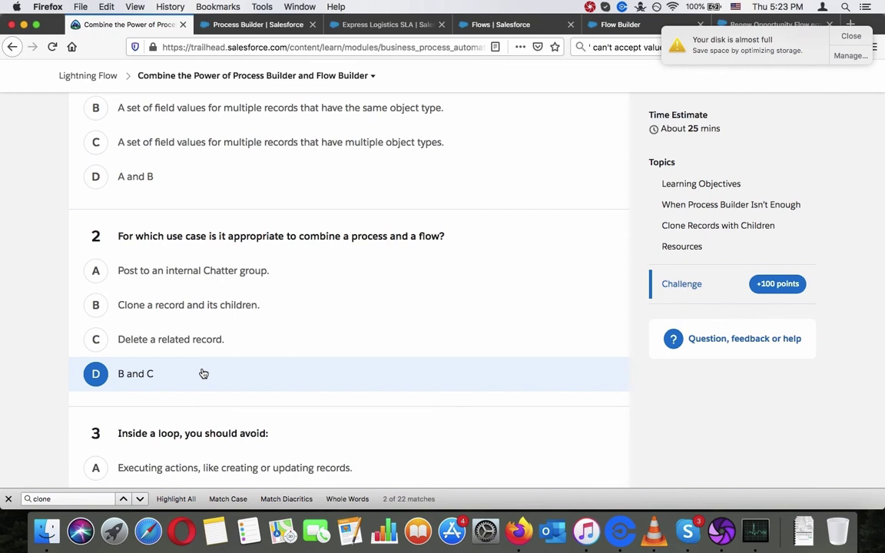
{"action": "scroll", "coordinate": [201, 372], "scroll_direction": "down", "scroll_amount": 1}
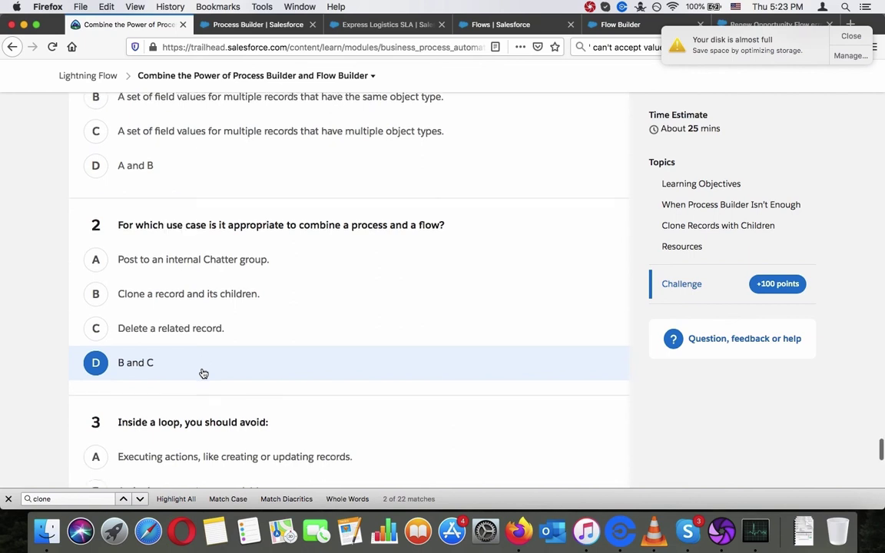
{"action": "left_click", "coordinate": [6, 499]}
{"action": "scroll", "coordinate": [51, 378], "scroll_direction": "down", "scroll_amount": 3}
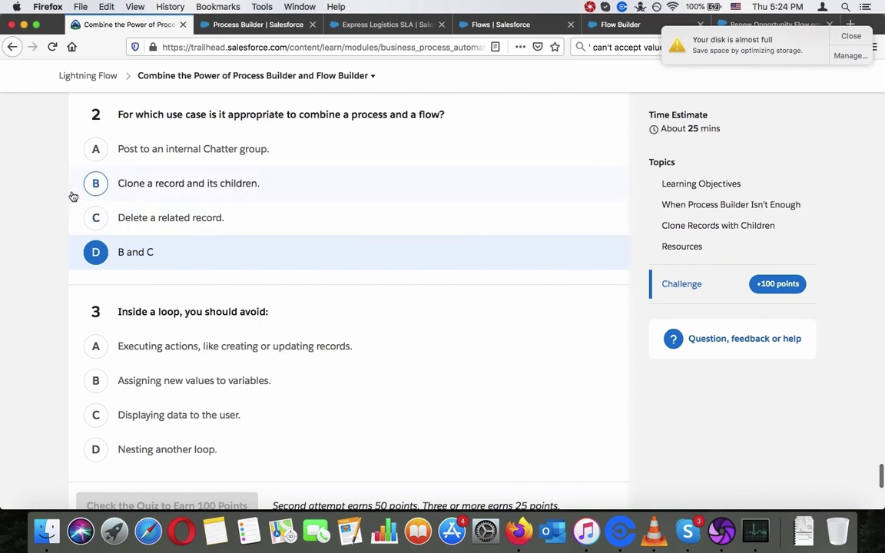
Read question 3 about what to avoid inside a loop and answer it with D, "Nesting another loop.".
{"action": "scroll", "coordinate": [263, 192], "scroll_direction": "up", "scroll_amount": 5}
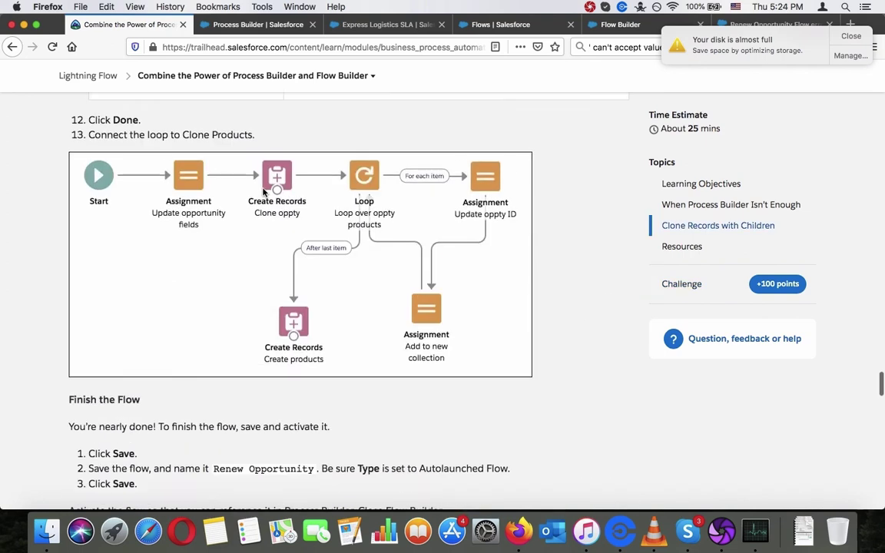
{"action": "scroll", "coordinate": [262, 192], "scroll_direction": "down", "scroll_amount": 20}
{"action": "scroll", "coordinate": [263, 192], "scroll_direction": "up", "scroll_amount": 5}
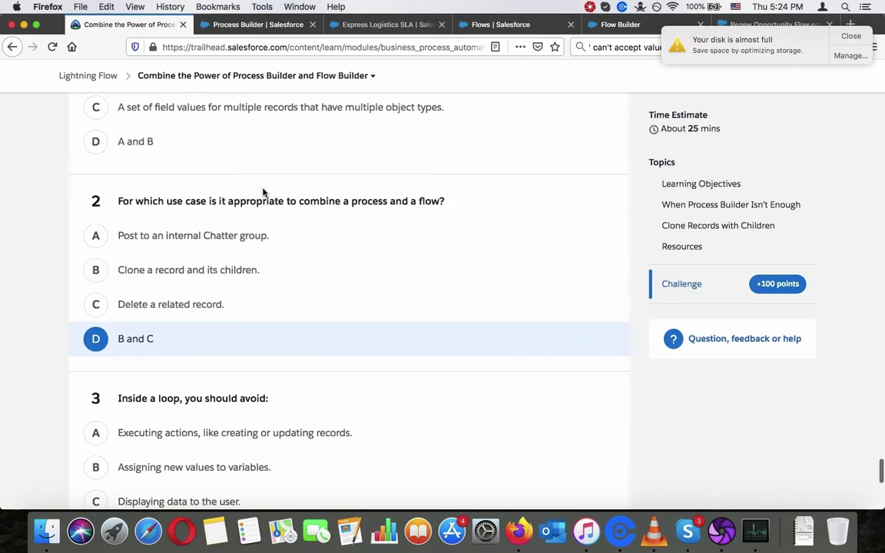
{"action": "scroll", "coordinate": [263, 192], "scroll_direction": "down", "scroll_amount": 2}
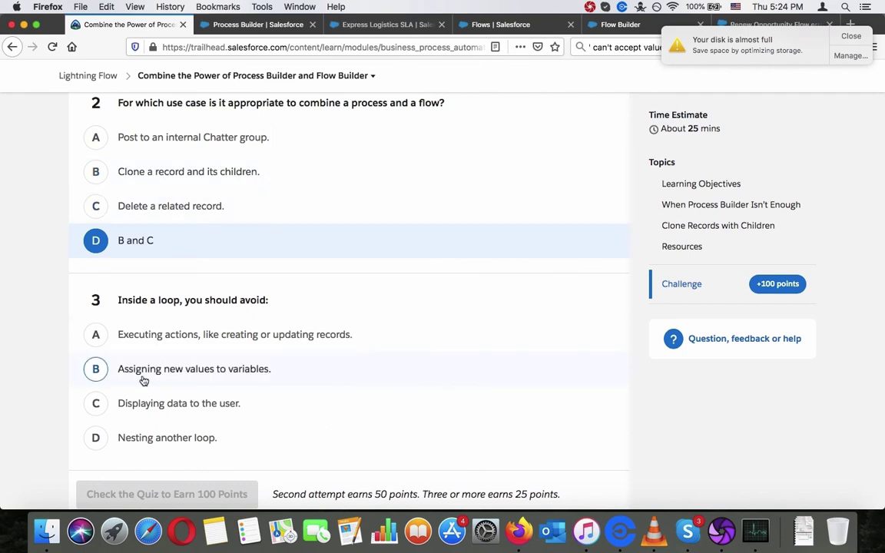
{"action": "left_click", "coordinate": [129, 430]}
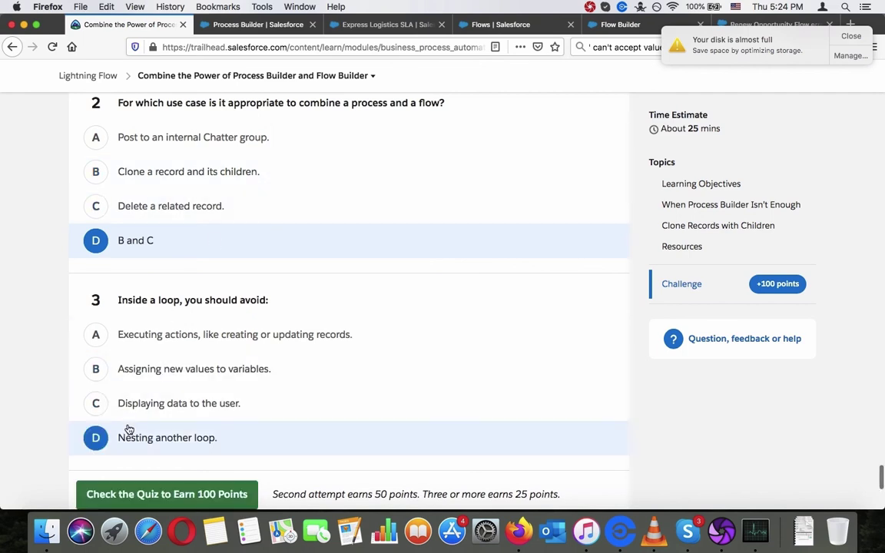
Search the page for "avoid", read the loop tip, and answer question 3 with A, "Executing actions, like creating or updating records.".
{"action": "key", "text": "super+f"}
{"action": "type", "text": "avoid"}
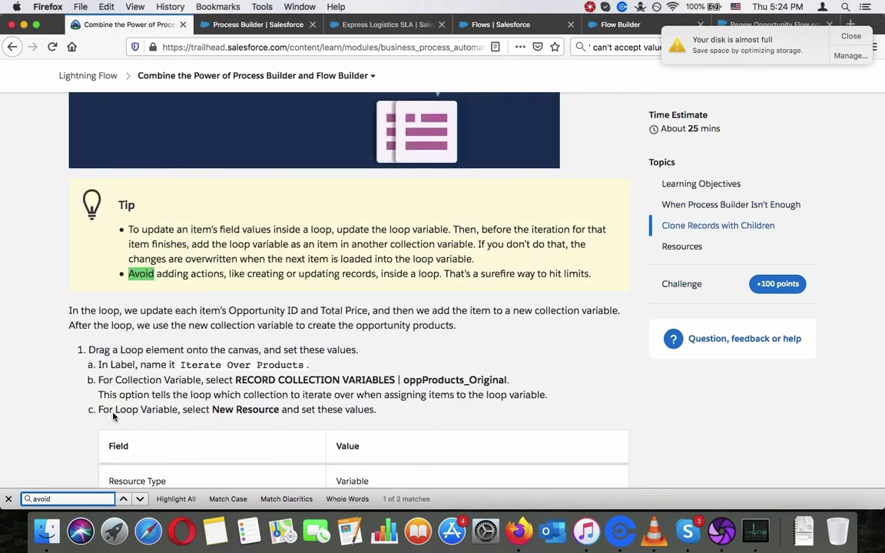
{"action": "triple_click", "coordinate": [282, 275]}
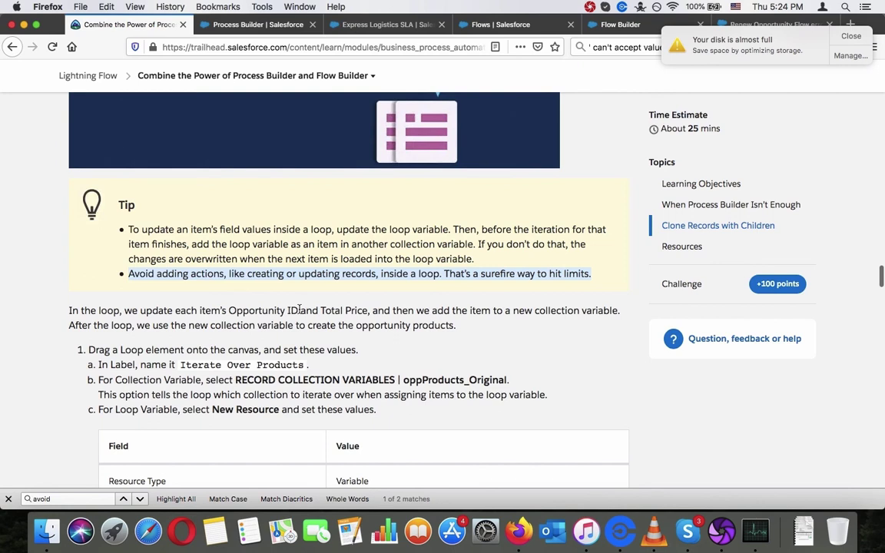
{"action": "scroll", "coordinate": [299, 310], "scroll_direction": "down", "scroll_amount": 15}
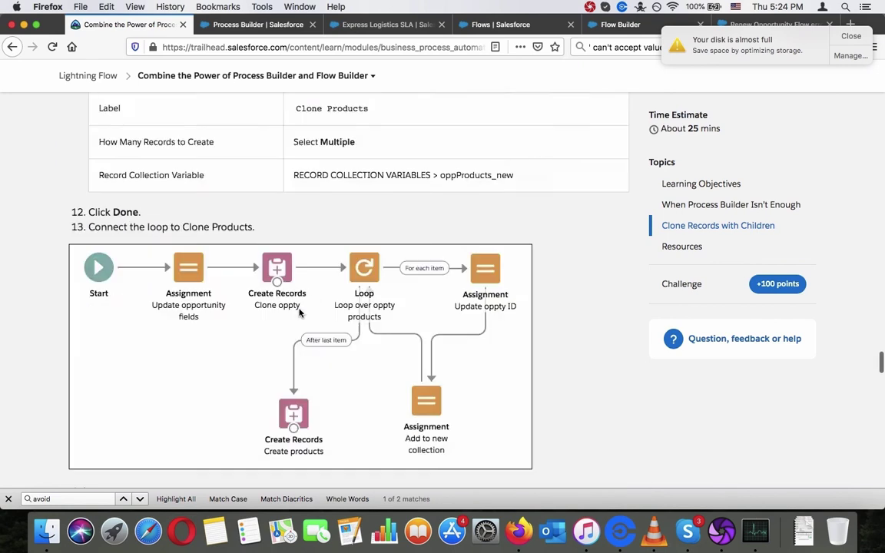
{"action": "scroll", "coordinate": [299, 311], "scroll_direction": "down", "scroll_amount": 15}
{"action": "scroll", "coordinate": [298, 312], "scroll_direction": "up", "scroll_amount": 5}
{"action": "left_click", "coordinate": [276, 275]}
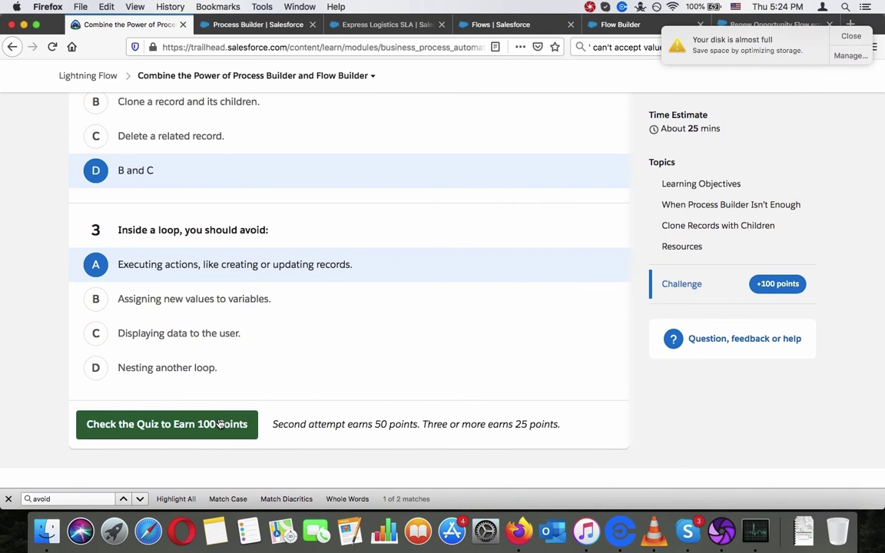
Go through the "avoid" matches again to compare the loop tip with the answer chosen for question 3.
{"action": "scroll", "coordinate": [220, 422], "scroll_direction": "up", "scroll_amount": 15}
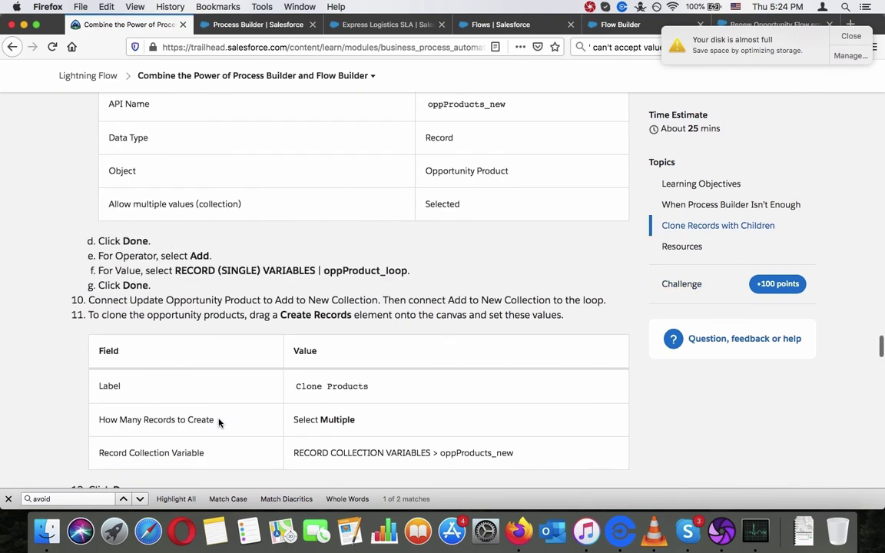
{"action": "left_click", "coordinate": [139, 499]}
{"action": "left_click", "coordinate": [139, 498]}
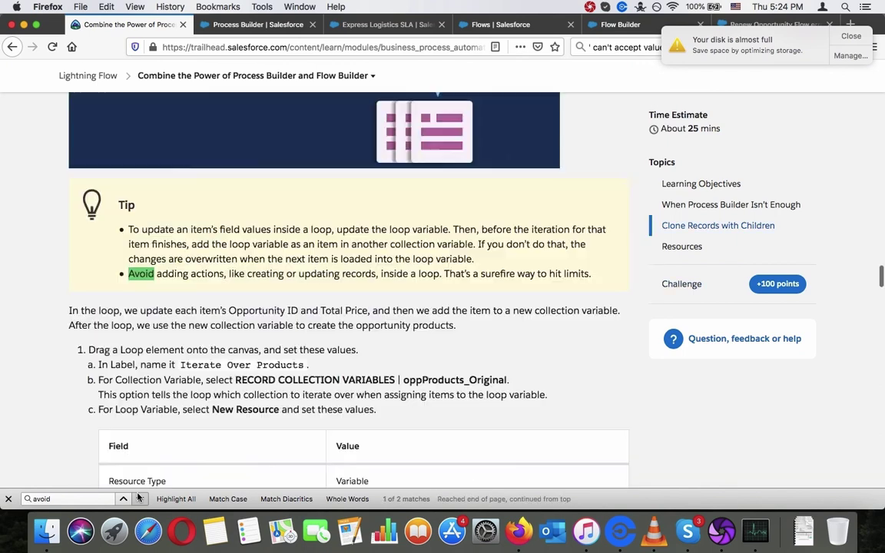
{"action": "scroll", "coordinate": [210, 366], "scroll_direction": "down", "scroll_amount": 20}
{"action": "scroll", "coordinate": [211, 366], "scroll_direction": "down", "scroll_amount": 10}
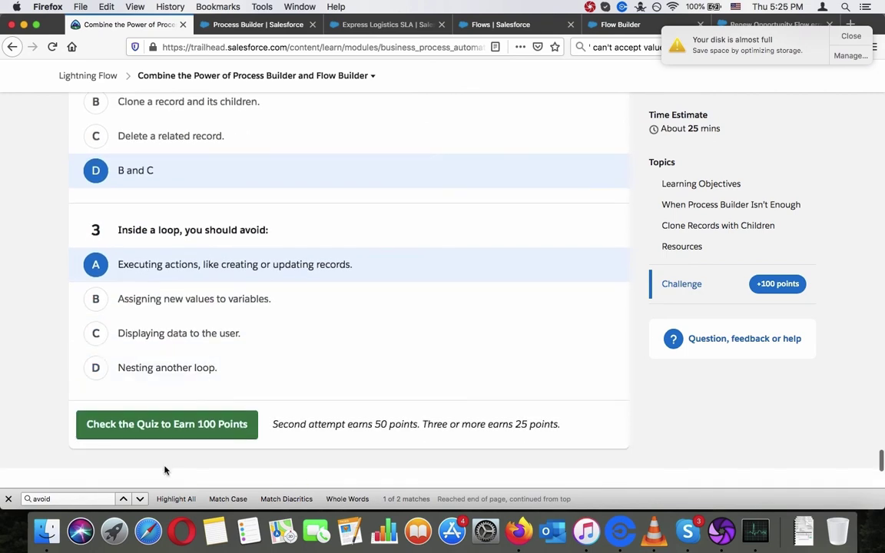
{"action": "left_click", "coordinate": [139, 498]}
{"action": "left_click", "coordinate": [139, 499]}
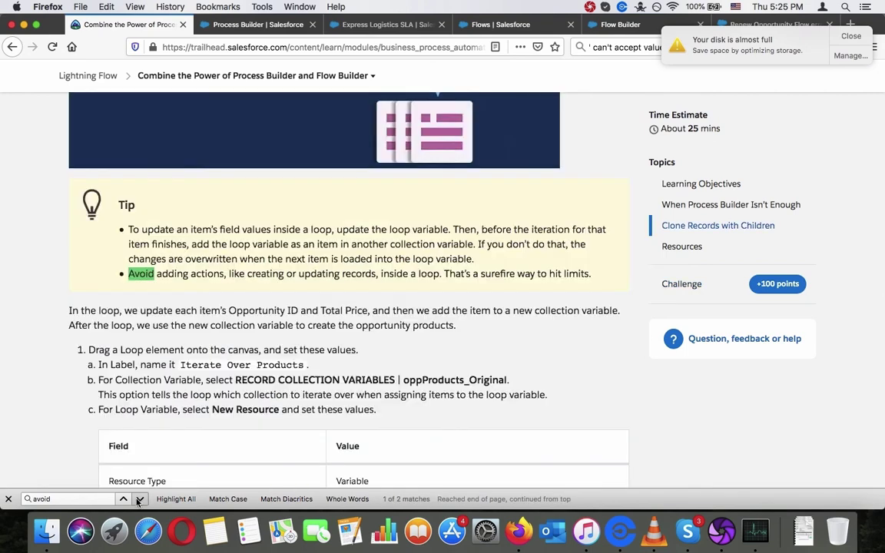
Return to the end of the quiz, submit it for checking, and close the page search.
{"action": "scroll", "coordinate": [231, 363], "scroll_direction": "down", "scroll_amount": 20}
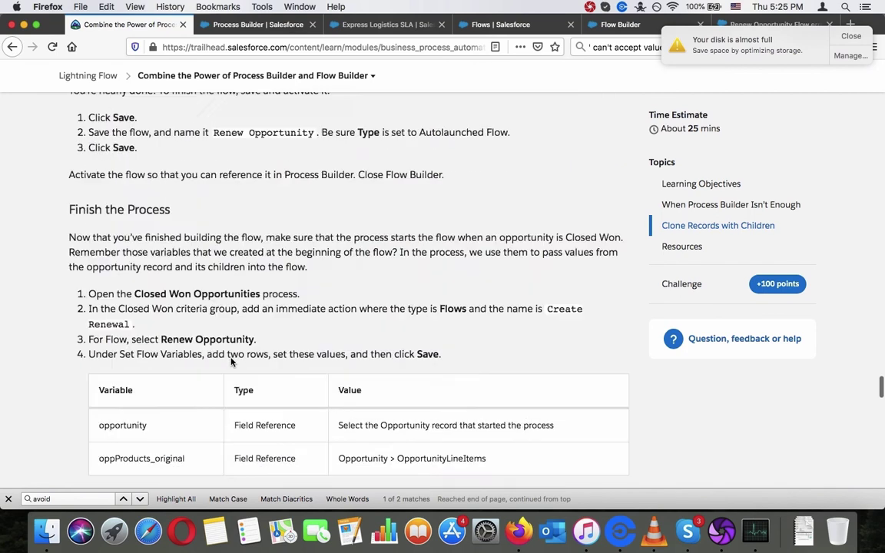
{"action": "scroll", "coordinate": [231, 363], "scroll_direction": "up", "scroll_amount": 5}
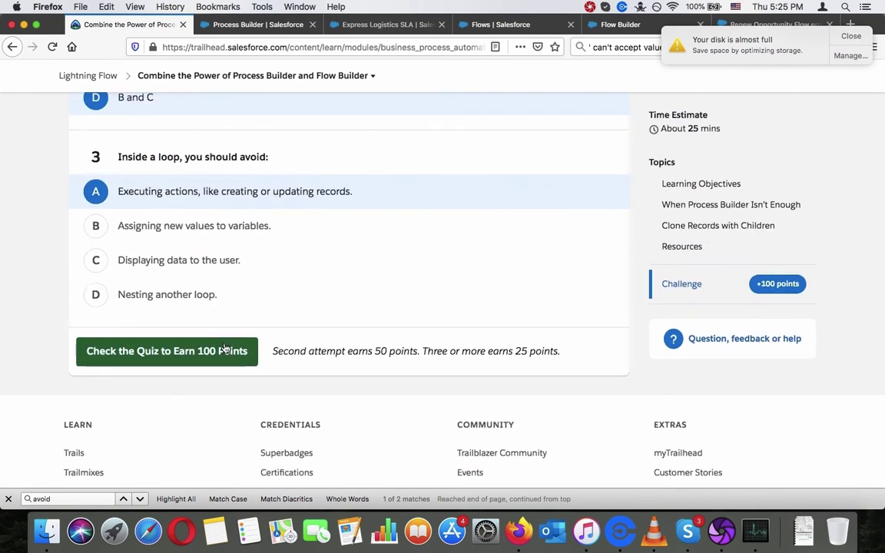
{"action": "left_click", "coordinate": [225, 350]}
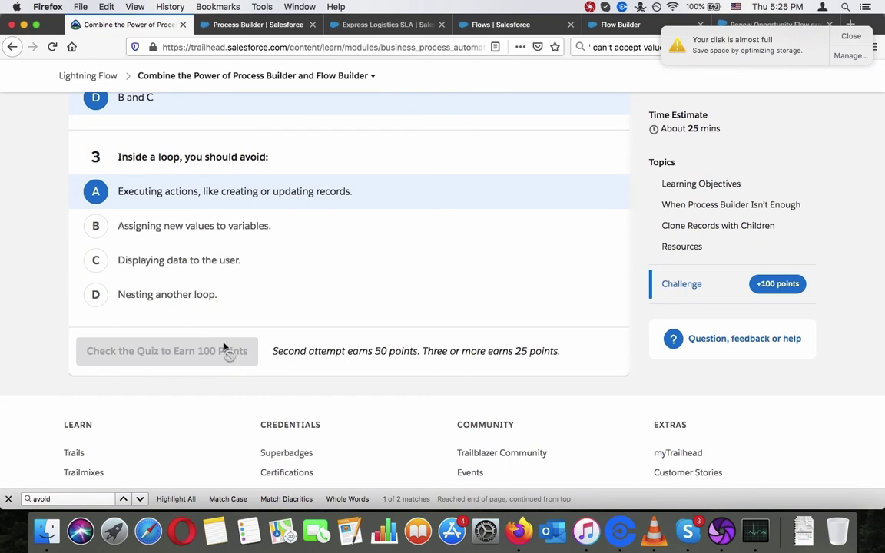
{"action": "left_click", "coordinate": [9, 499]}
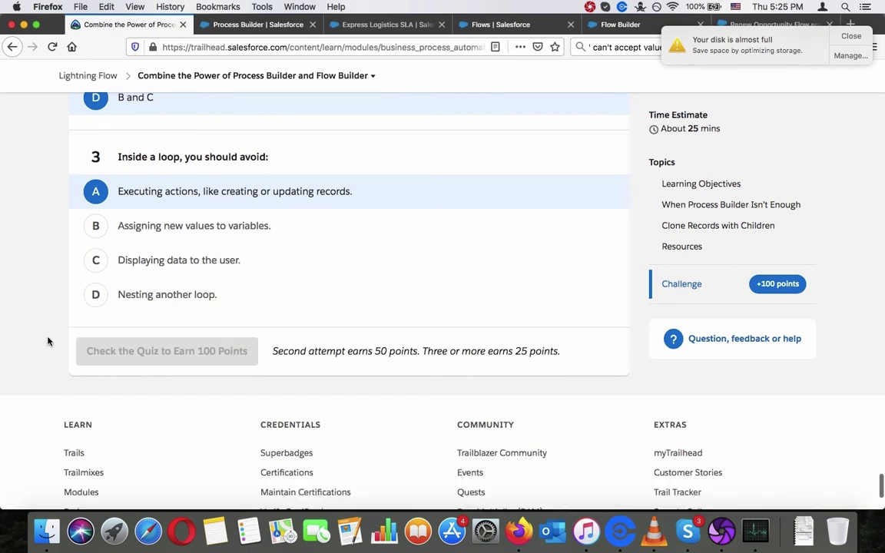